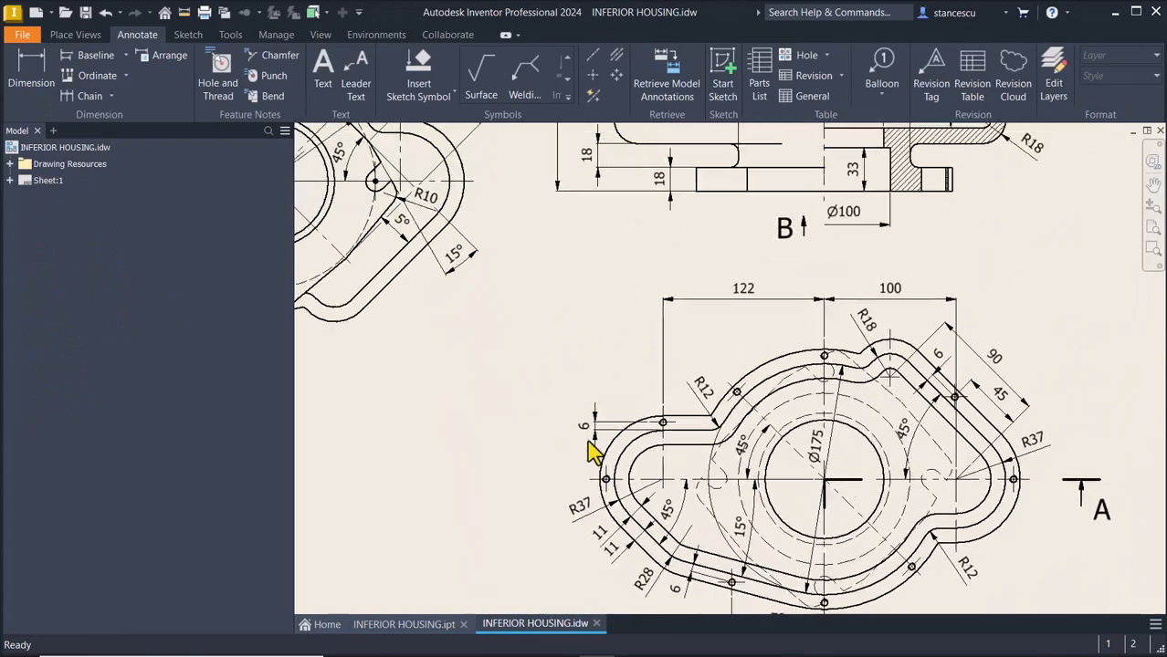
Examine the views, section A-A, detail C, dimensions and notes across the inferior housing drawing
{"action": "scroll", "coordinate": [589, 443], "scroll_direction": "left", "scroll_amount": 2}
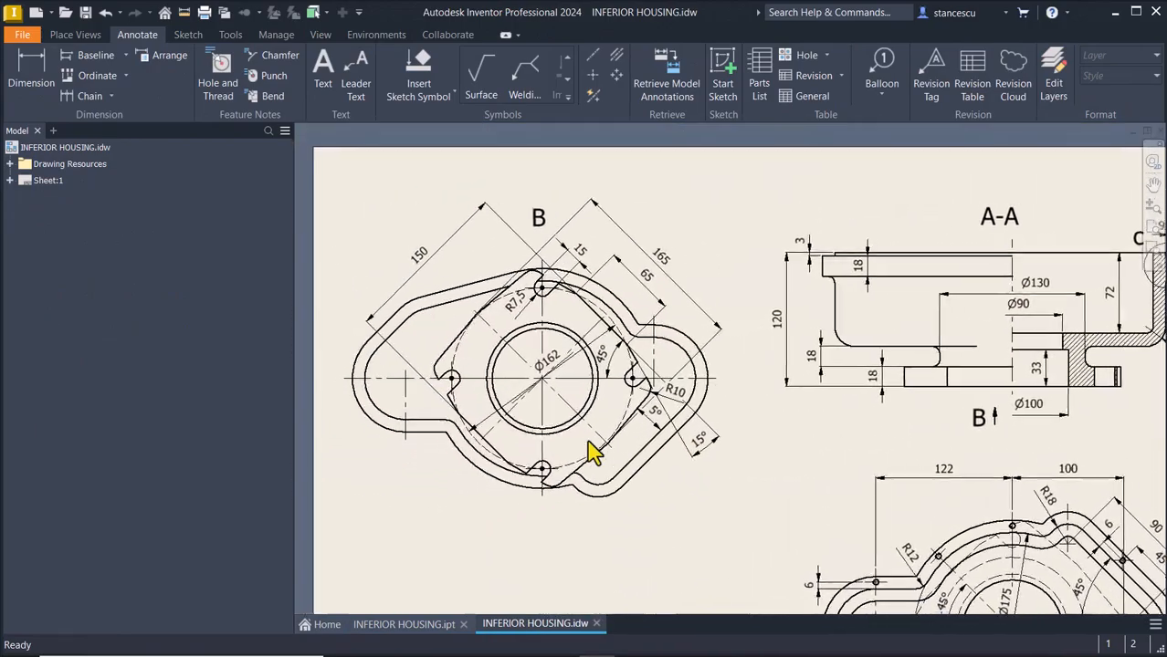
{"action": "scroll", "coordinate": [589, 443], "scroll_direction": "right", "scroll_amount": 5}
{"action": "scroll", "coordinate": [589, 443], "scroll_direction": "right", "scroll_amount": 5}
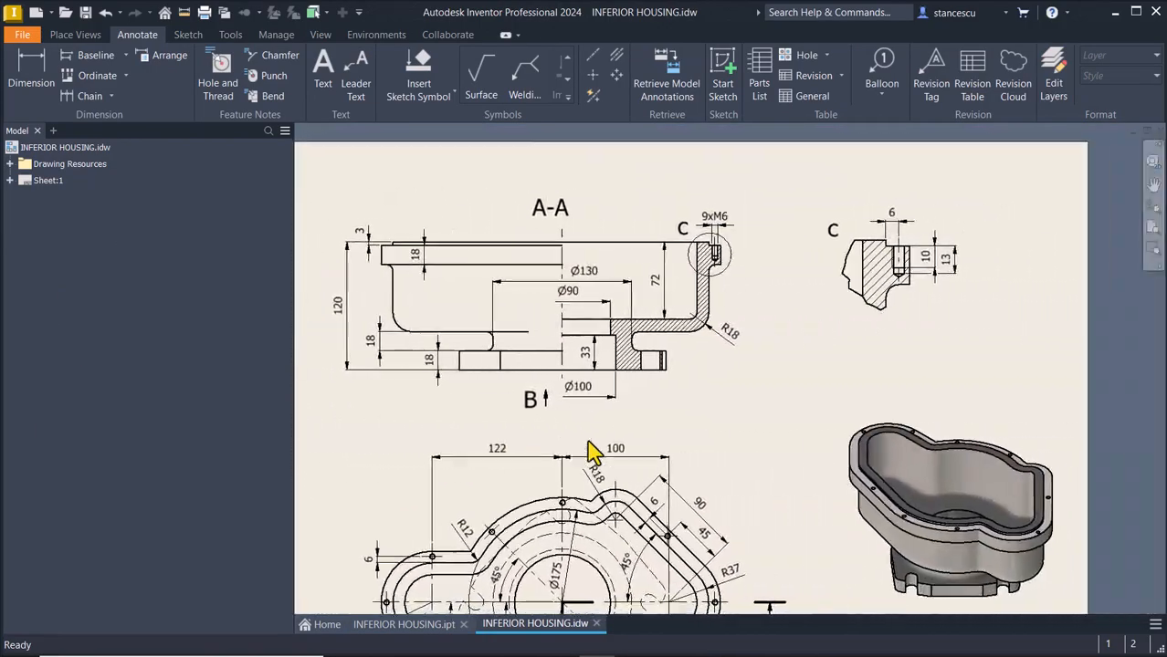
{"action": "scroll", "coordinate": [589, 443], "scroll_direction": "down", "scroll_amount": 2}
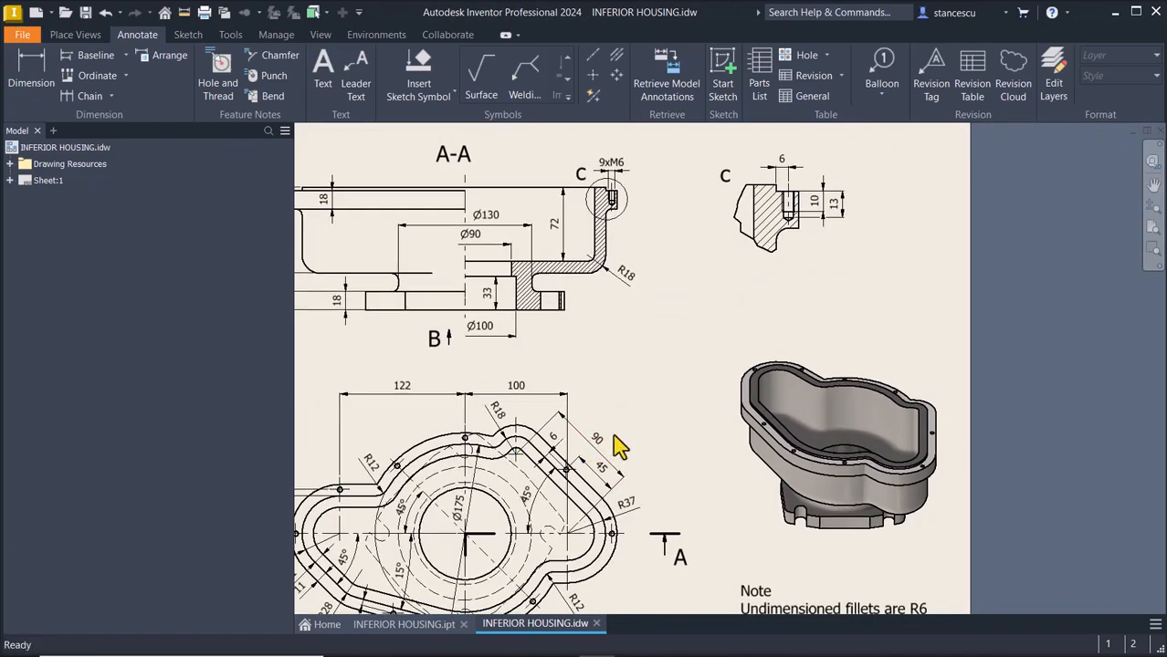
{"action": "scroll", "coordinate": [701, 395], "scroll_direction": "down", "scroll_amount": 3}
{"action": "scroll", "coordinate": [701, 394], "scroll_direction": "up", "scroll_amount": 4}
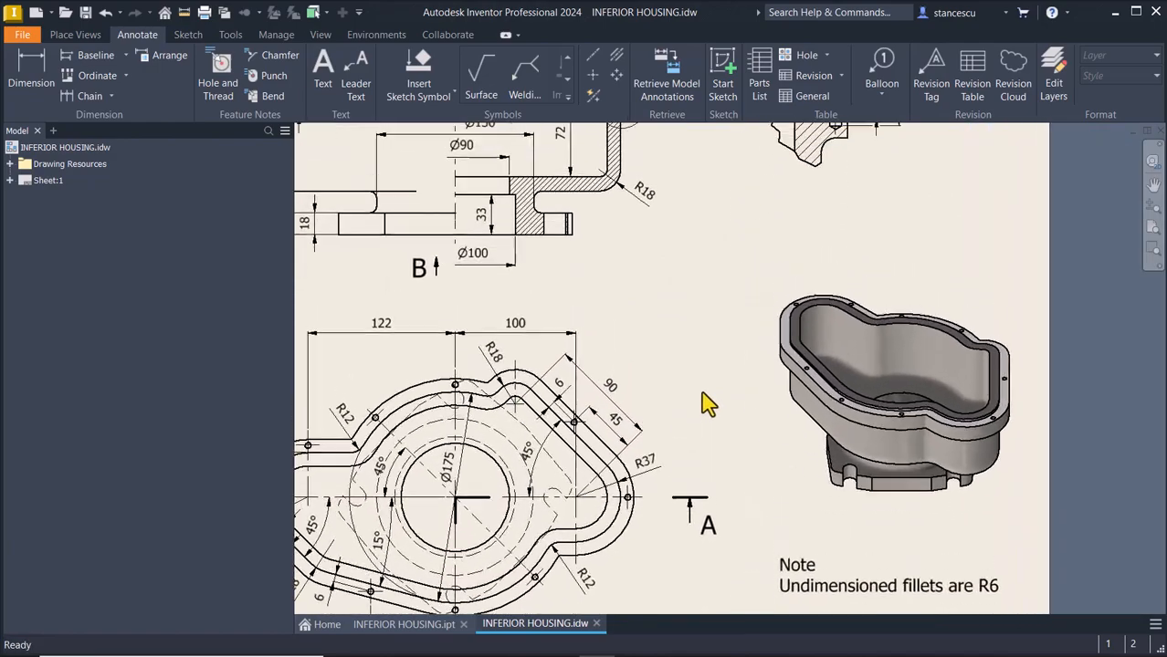
{"action": "scroll", "coordinate": [702, 395], "scroll_direction": "down", "scroll_amount": 2}
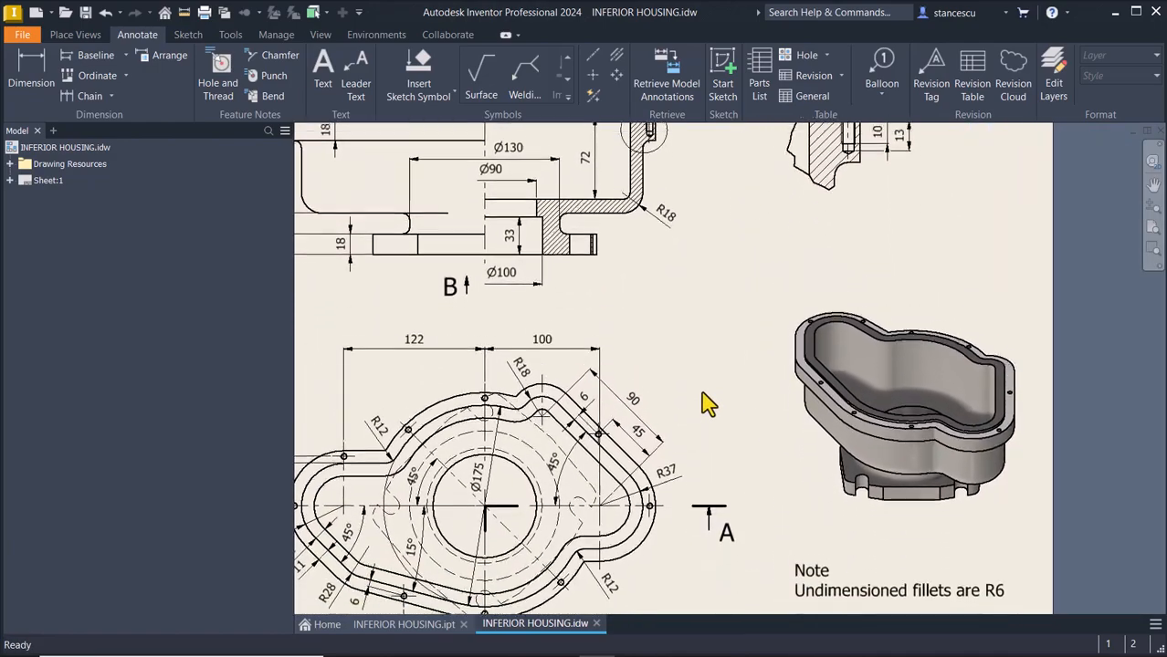
{"action": "key", "text": "F6"}
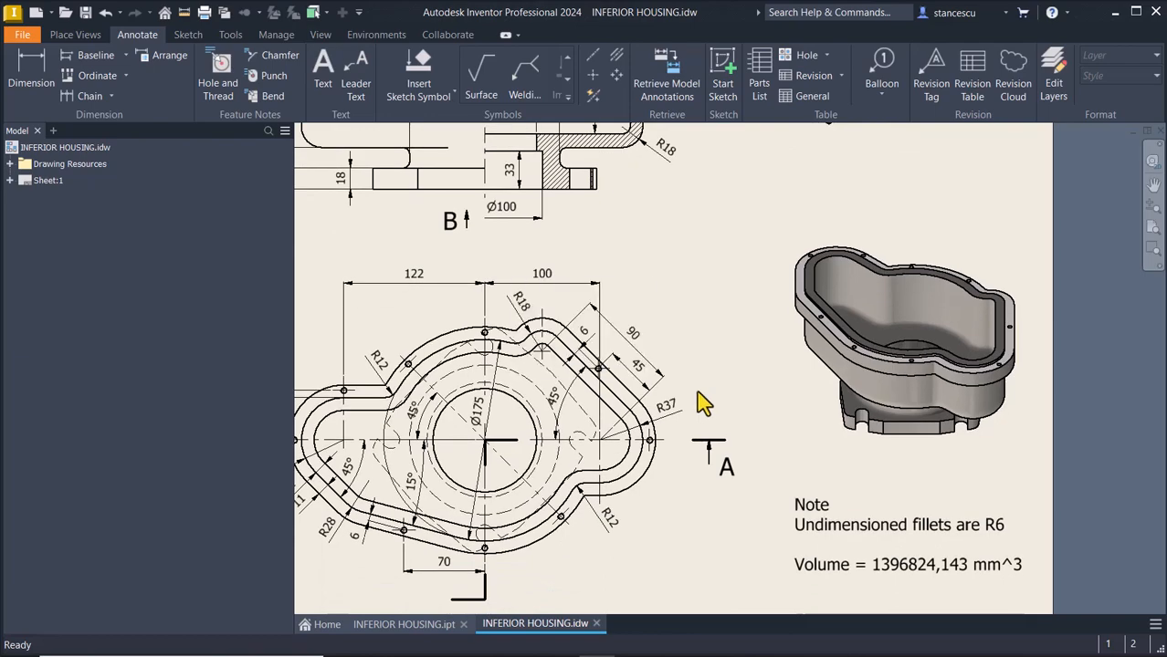
{"action": "key", "text": "Home"}
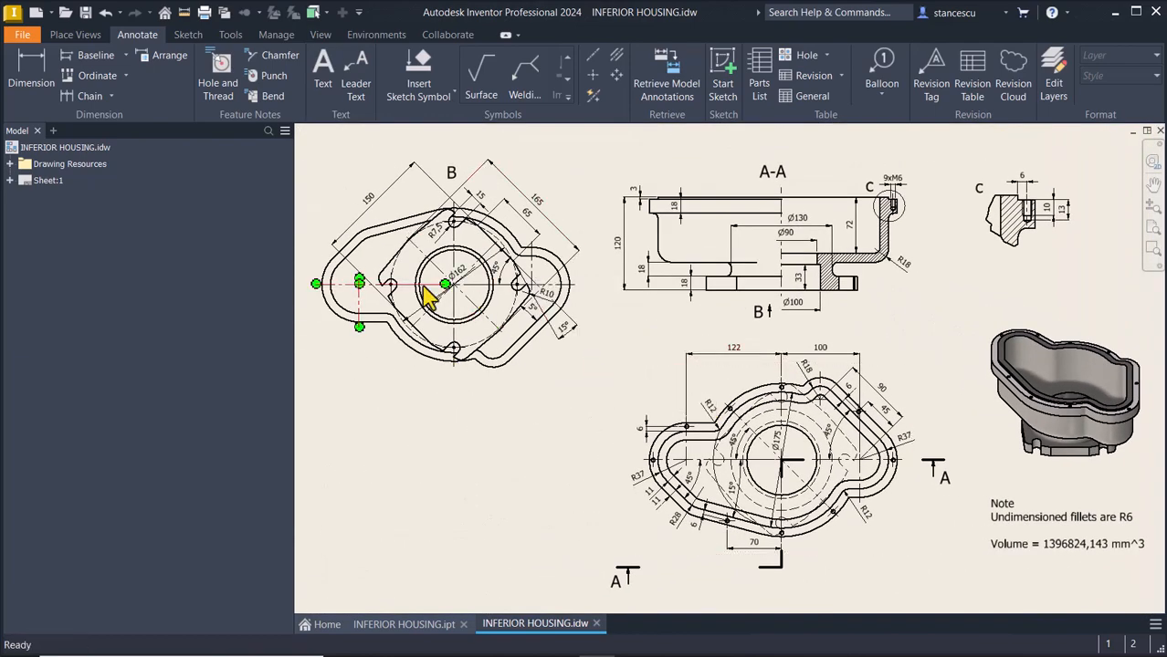
{"action": "left_click", "coordinate": [36, 13]}
{"action": "double_click", "coordinate": [456, 169]}
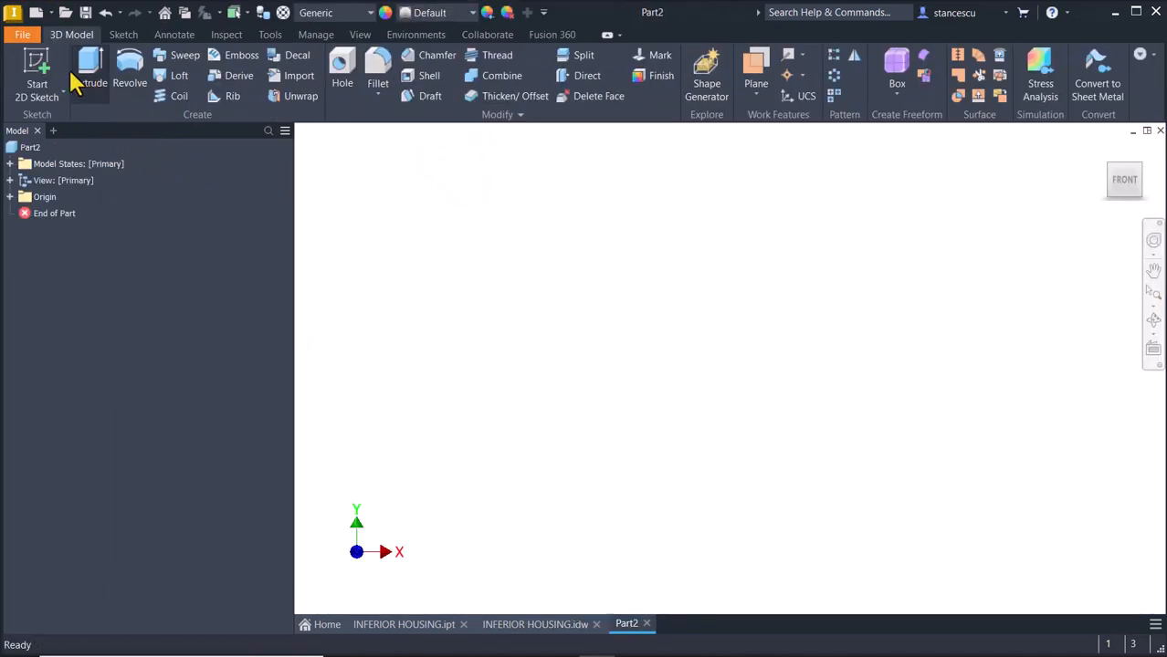
{"action": "left_click", "coordinate": [36, 73]}
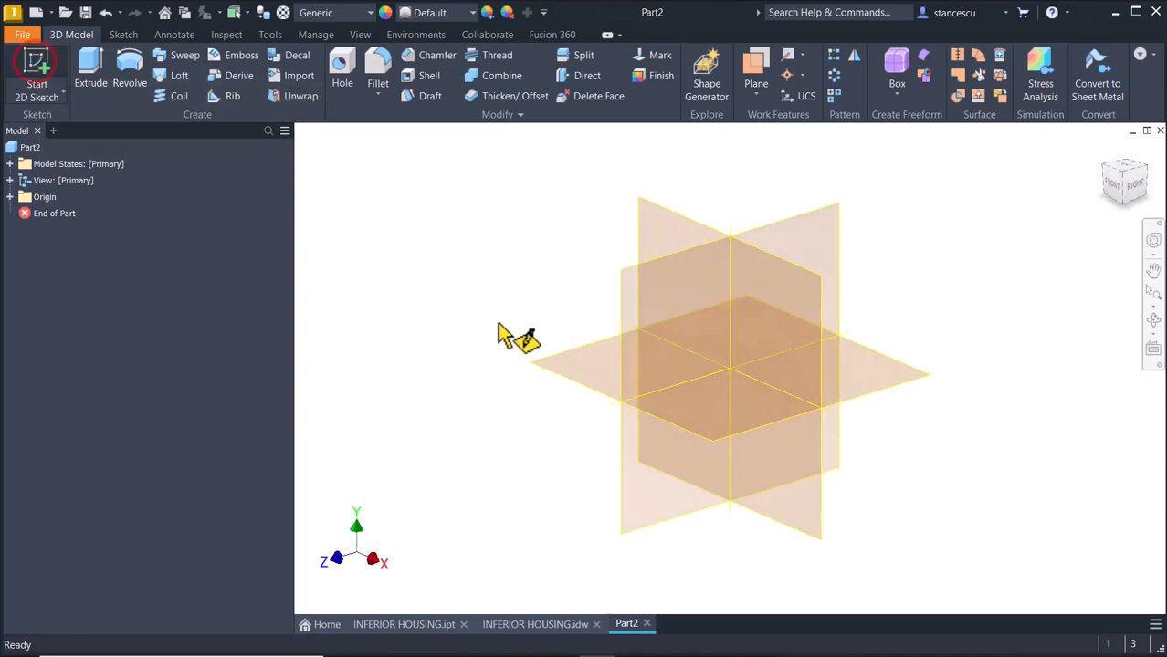
{"action": "left_click", "coordinate": [570, 370]}
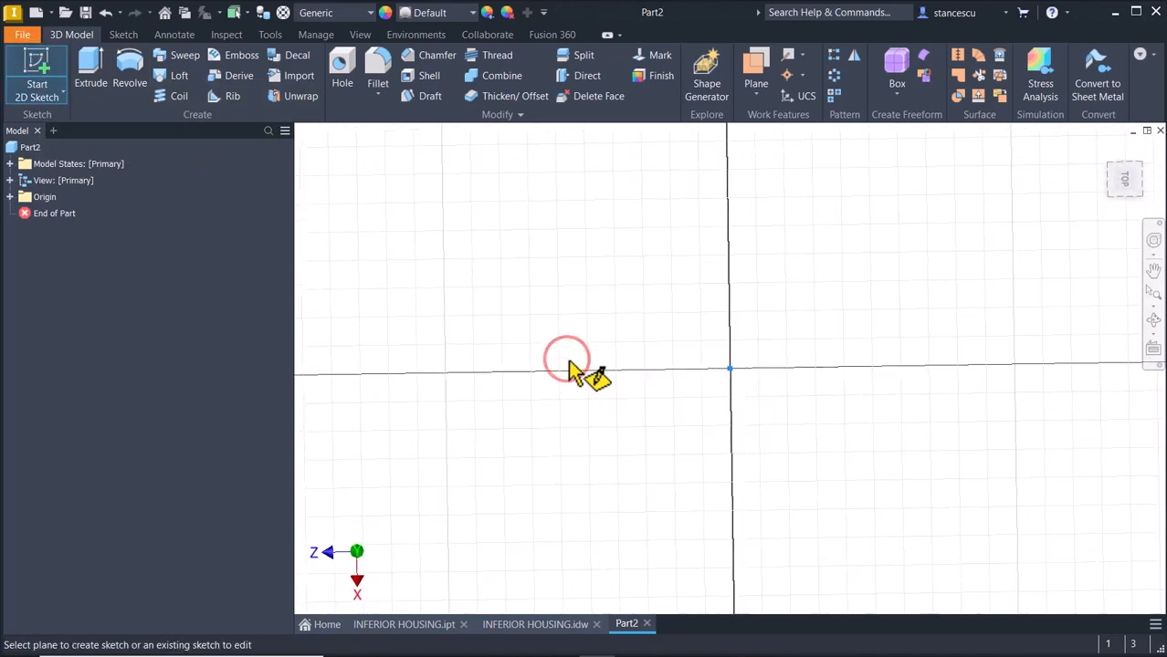
{"action": "left_click", "coordinate": [1149, 150]}
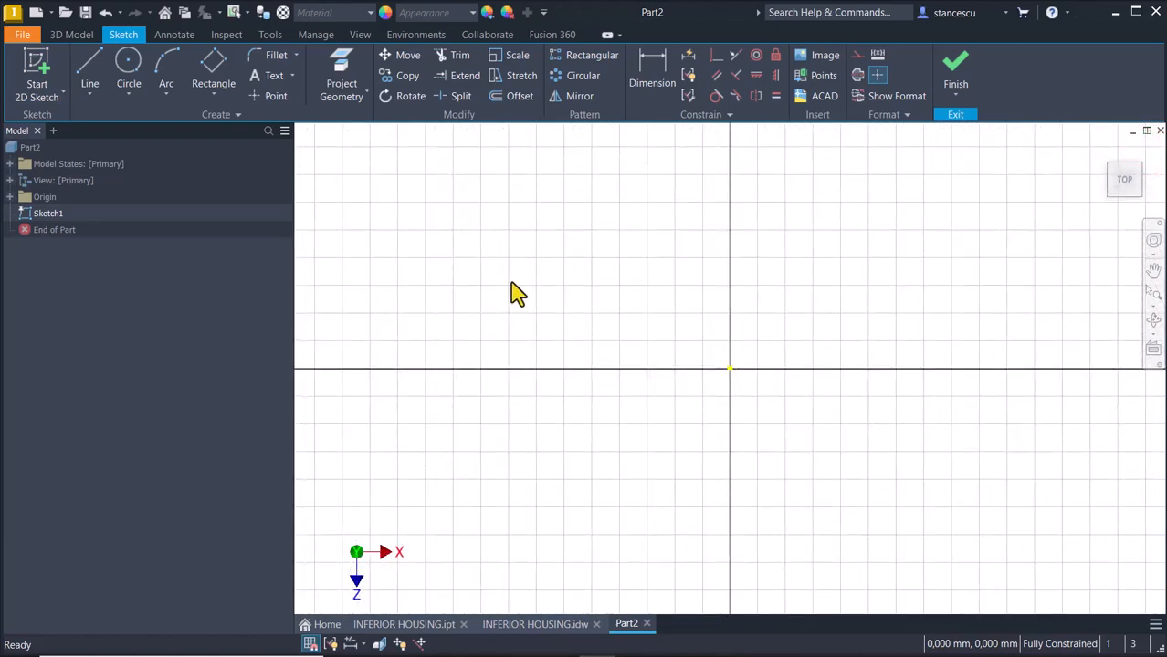
Review the inferior housing drawing and inspect the finished housing model's mounting flange and cavity
{"action": "left_click", "coordinate": [517, 627]}
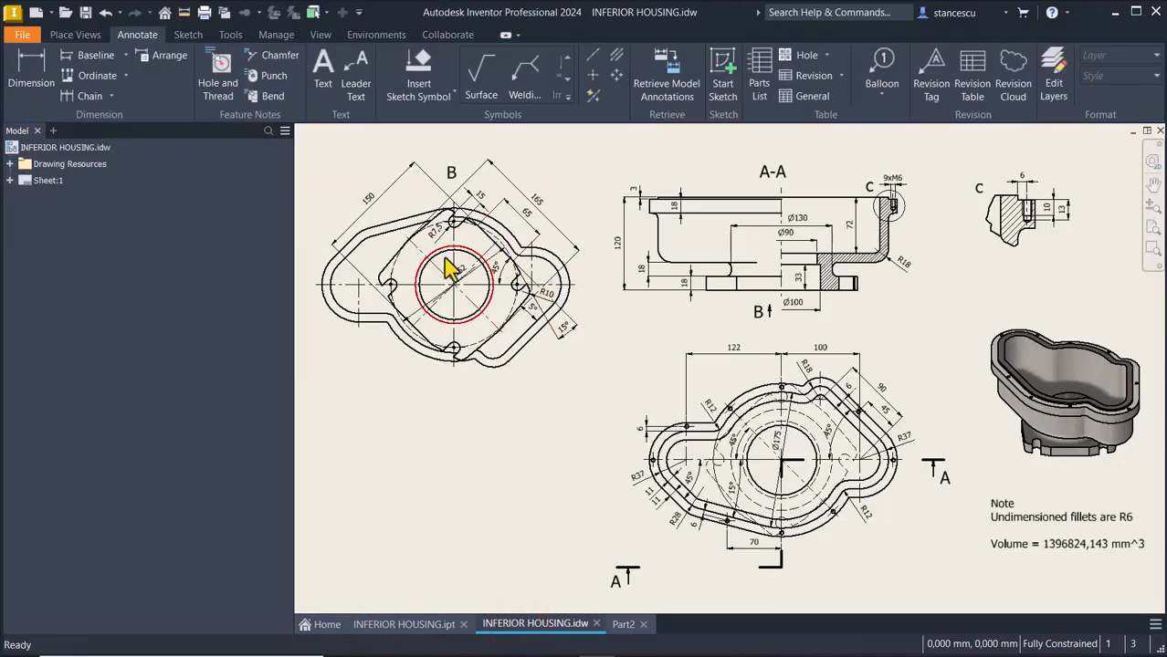
{"action": "scroll", "coordinate": [745, 385], "scroll_direction": "up", "scroll_amount": 3}
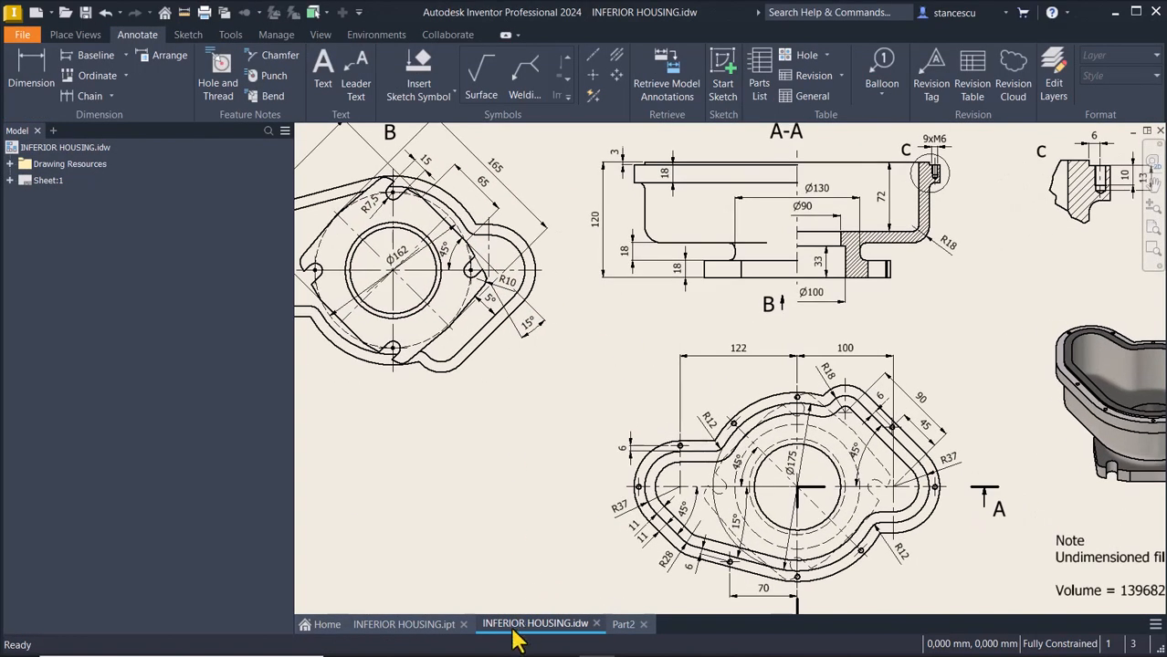
{"action": "left_click", "coordinate": [423, 621]}
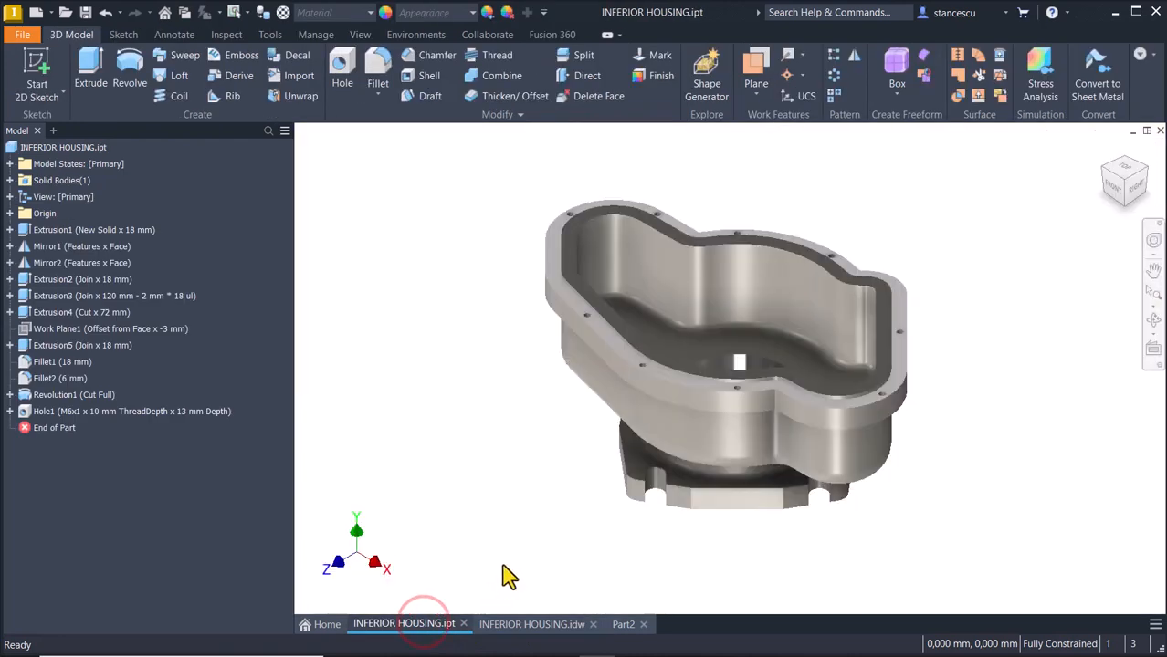
{"action": "mouse_move", "coordinate": [508, 575]}
{"action": "middle_mouse_down", "text": "shift"}
{"action": "mouse_move", "coordinate": [719, 522]}
{"action": "mouse_move", "coordinate": [833, 426]}
{"action": "mouse_move", "coordinate": [738, 425]}
{"action": "mouse_move", "coordinate": [792, 464]}
{"action": "mouse_move", "coordinate": [898, 443]}
{"action": "mouse_move", "coordinate": [874, 526]}
{"action": "mouse_move", "coordinate": [782, 534]}
{"action": "mouse_move", "coordinate": [875, 408]}
{"action": "mouse_move", "coordinate": [787, 516]}
{"action": "mouse_move", "coordinate": [894, 461]}
{"action": "mouse_move", "coordinate": [748, 341]}
{"action": "mouse_move", "coordinate": [784, 493]}
{"action": "mouse_move", "coordinate": [885, 452]}
{"action": "mouse_move", "coordinate": [766, 469]}
{"action": "mouse_move", "coordinate": [515, 561]}
{"action": "mouse_move", "coordinate": [443, 640]}
{"action": "mouse_move", "coordinate": [608, 542]}
{"action": "mouse_move", "coordinate": [576, 517]}
{"action": "mouse_move", "coordinate": [554, 577]}
{"action": "mouse_move", "coordinate": [699, 424]}
{"action": "mouse_move", "coordinate": [758, 287]}
{"action": "mouse_move", "coordinate": [794, 274]}
{"action": "mouse_move", "coordinate": [846, 308]}
{"action": "mouse_move", "coordinate": [859, 346]}
{"action": "mouse_move", "coordinate": [835, 401]}
{"action": "mouse_move", "coordinate": [693, 412]}
{"action": "mouse_move", "coordinate": [698, 511]}
{"action": "mouse_move", "coordinate": [787, 411]}
{"action": "middle_mouse_up", "text": "shift"}
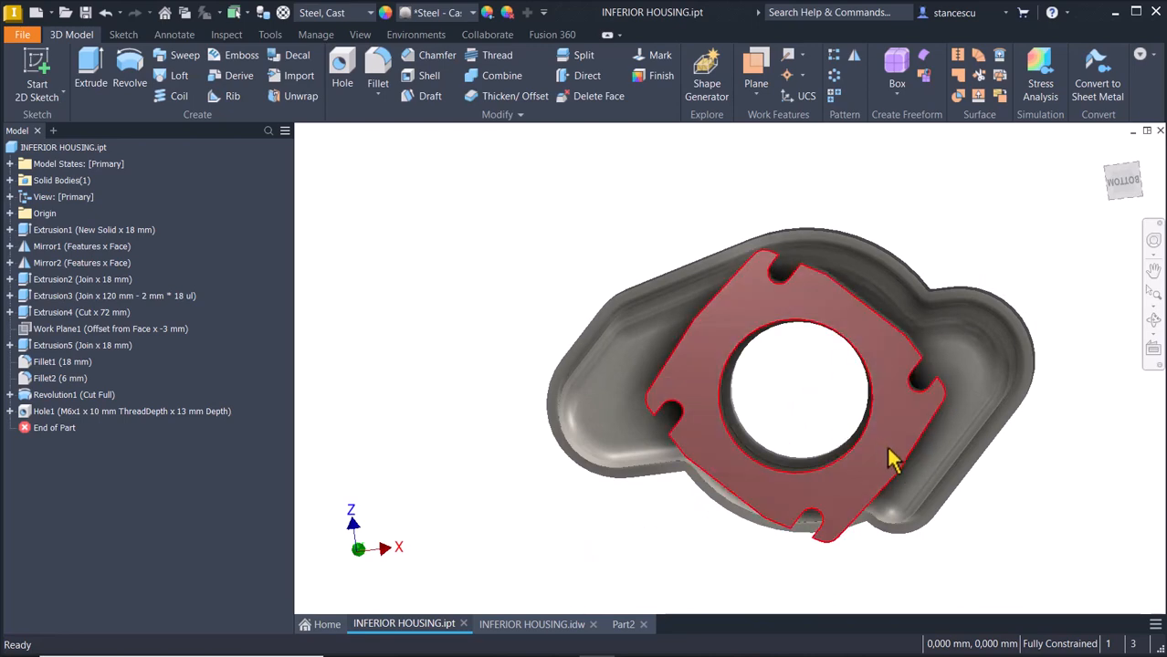
{"action": "middle_click_drag", "start_coordinate": [887, 448], "coordinate": [894, 349], "text": "shift"}
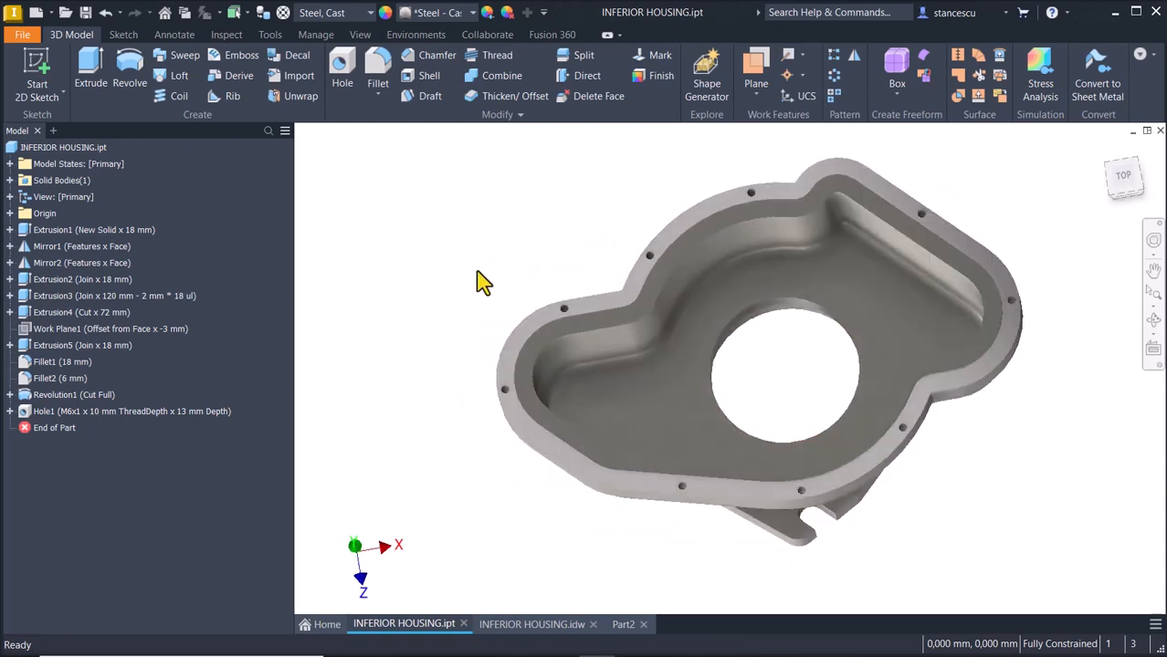
{"action": "key", "text": "F6"}
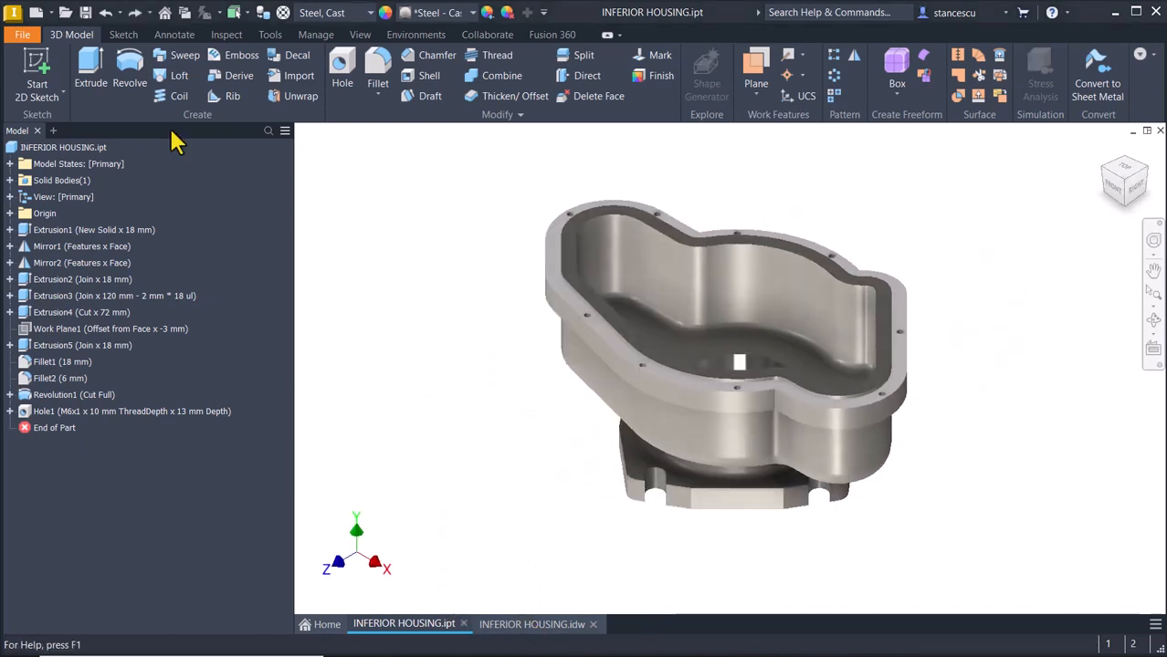
Create a new part from the metric Standard (mm).ipt template and start a 2D sketch on the XZ plane
{"action": "left_click", "coordinate": [36, 12]}
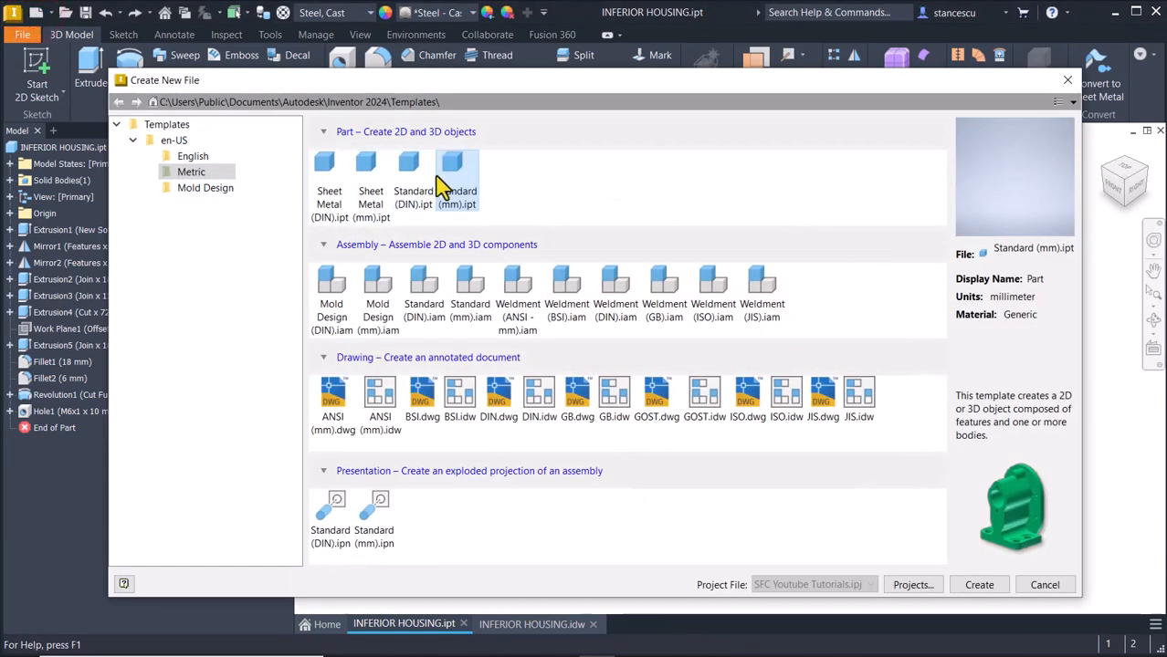
{"action": "double_click", "coordinate": [449, 171]}
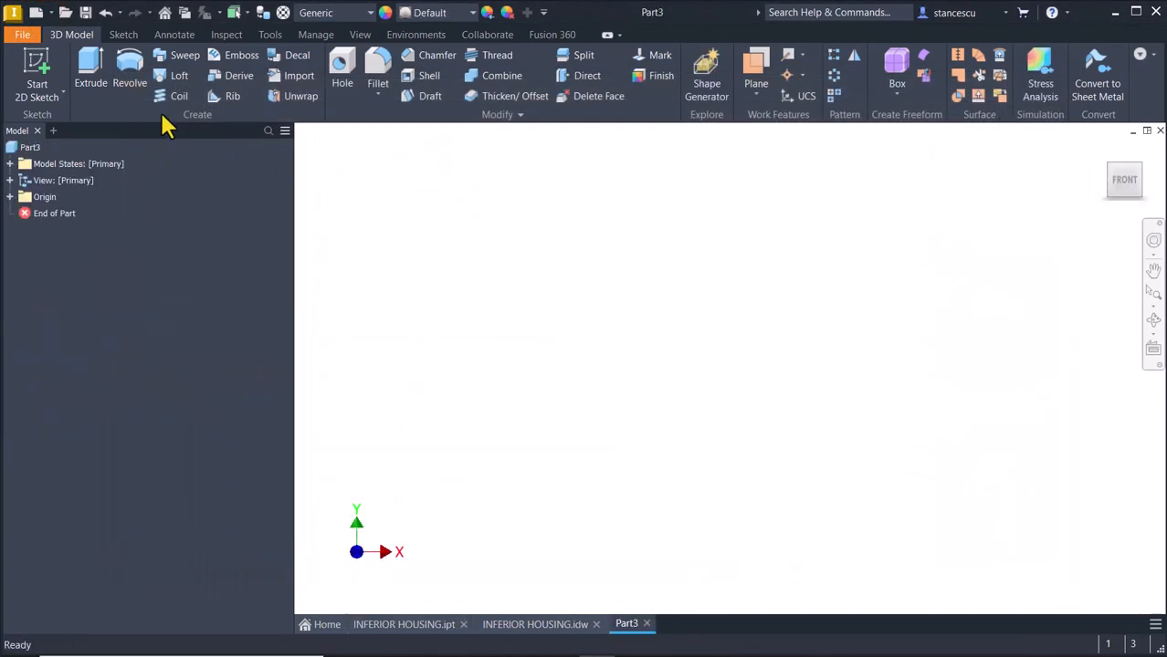
{"action": "left_click", "coordinate": [36, 73]}
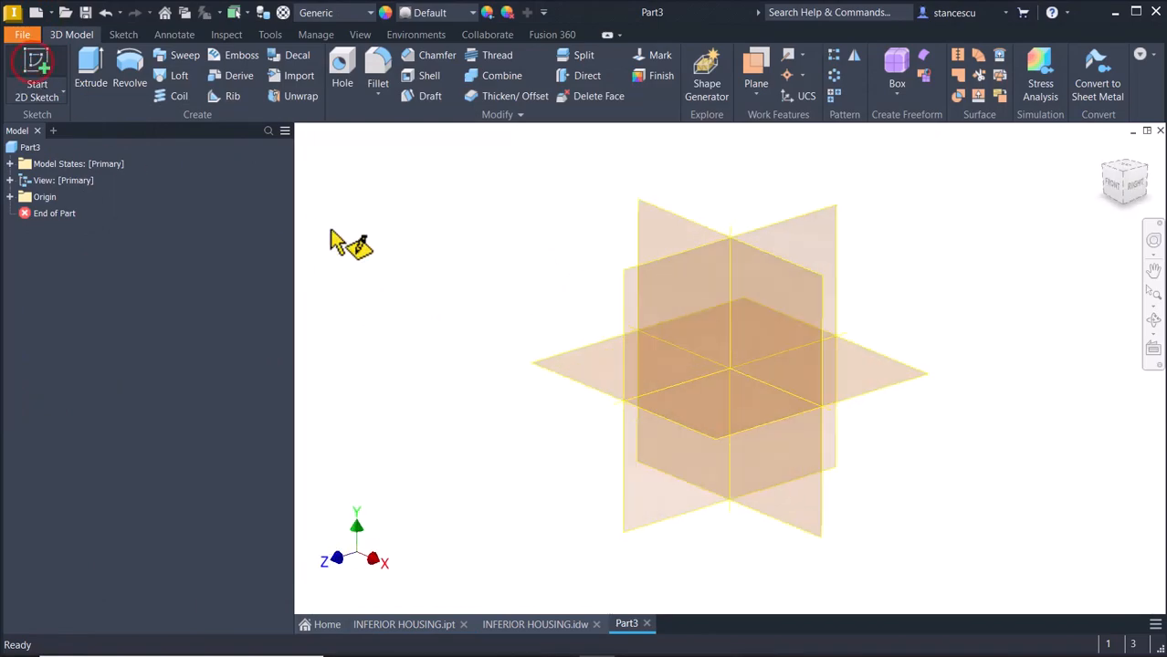
{"action": "left_click", "coordinate": [572, 355]}
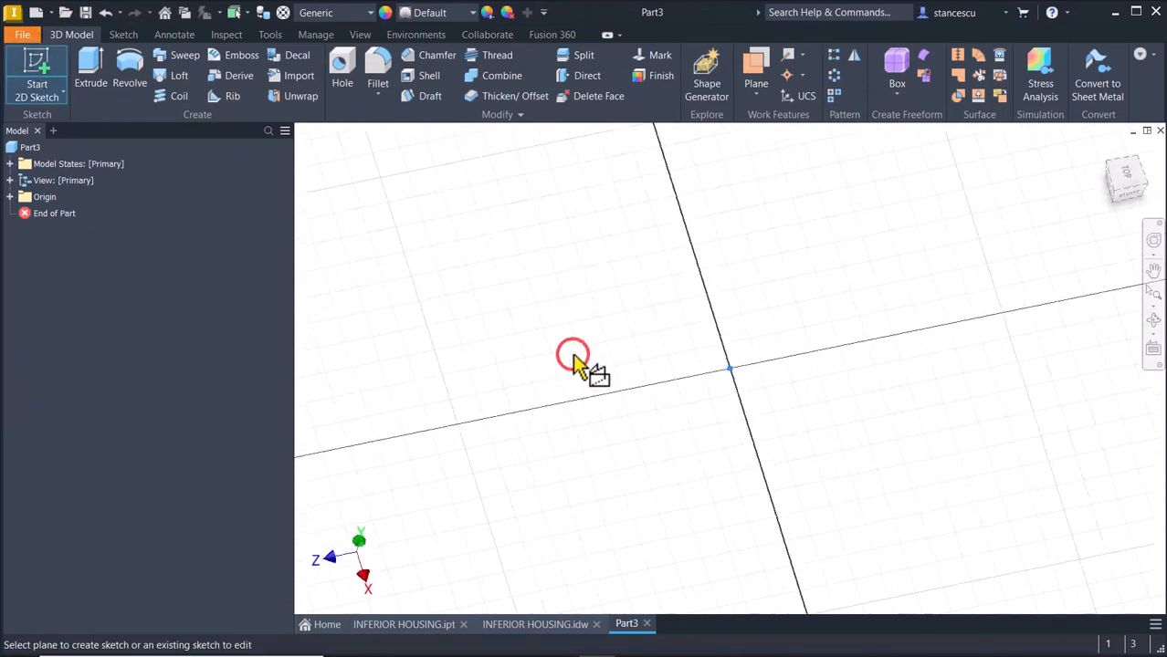
{"action": "left_click", "coordinate": [1141, 153]}
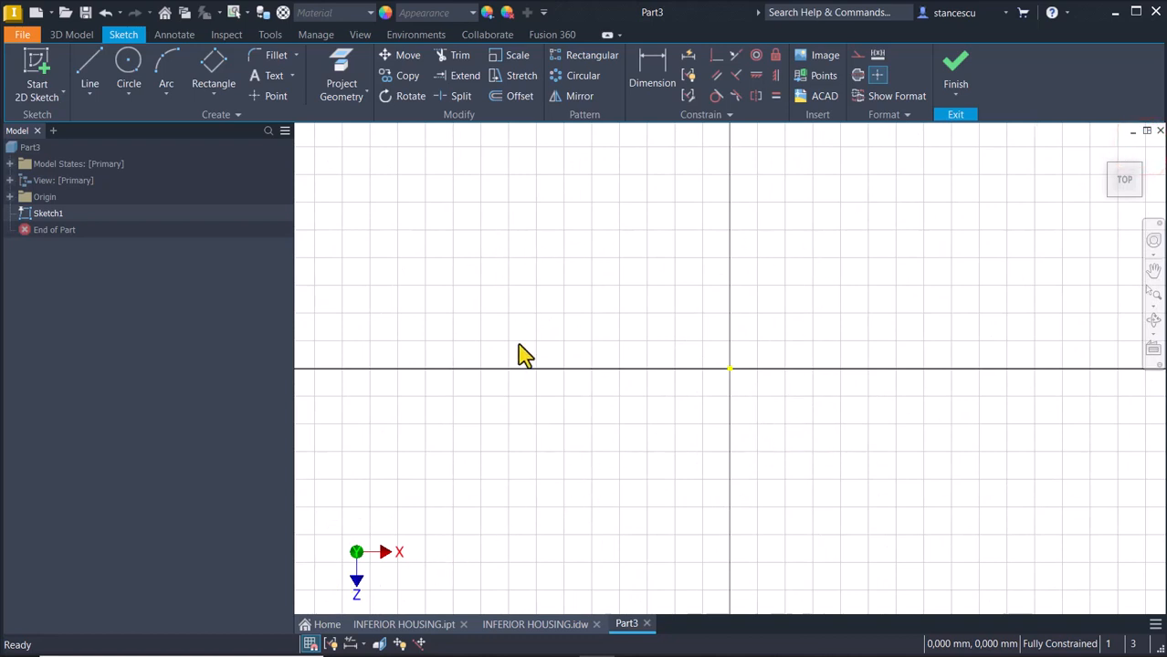
Return to the INFERIOR HOUSING.idw drawing and examine the base flange dimensions in view B
{"action": "left_click", "coordinate": [507, 628]}
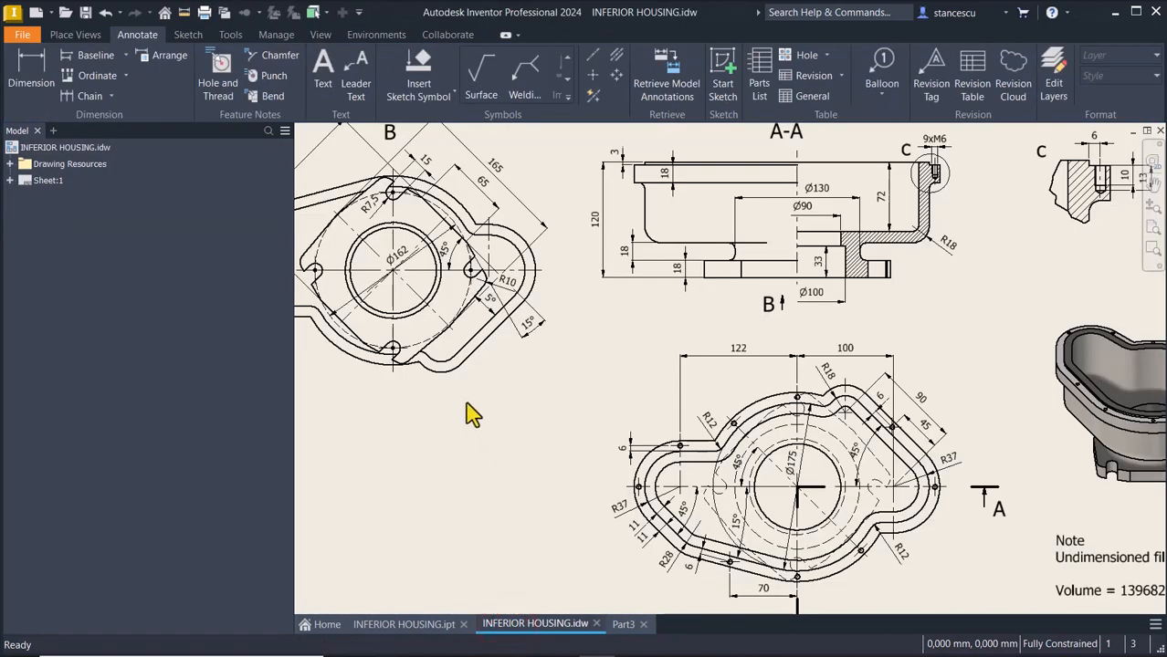
{"action": "key", "text": "Num_Lock"}
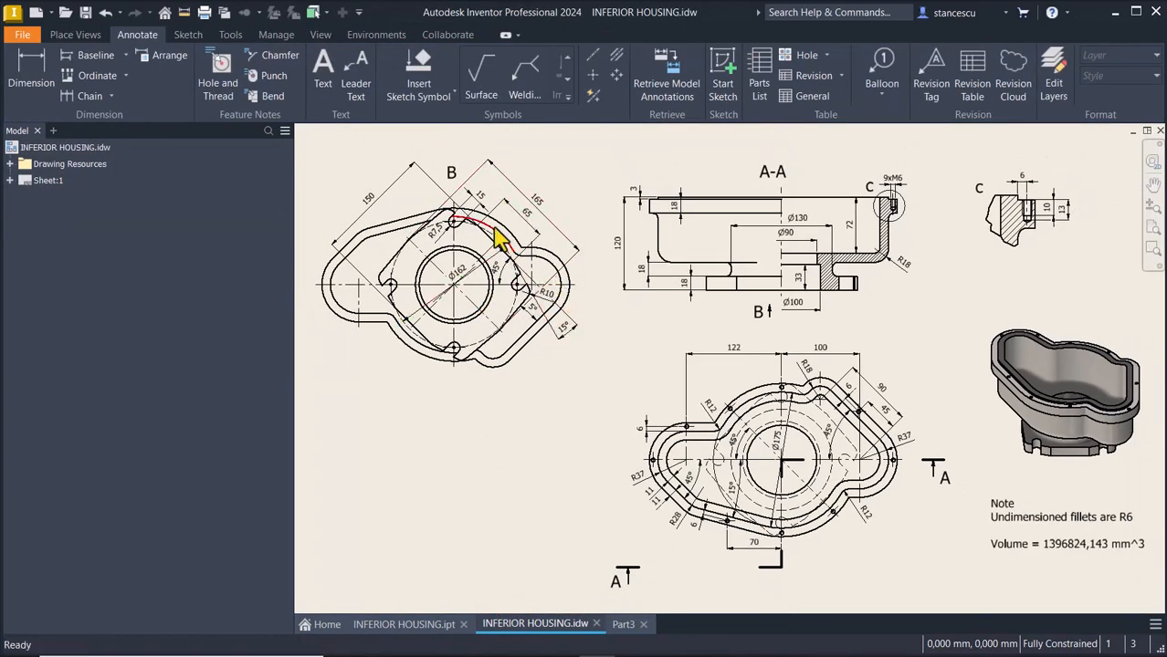
{"action": "left_click", "coordinate": [498, 238]}
{"action": "scroll", "coordinate": [498, 237], "scroll_direction": "up", "scroll_amount": 4}
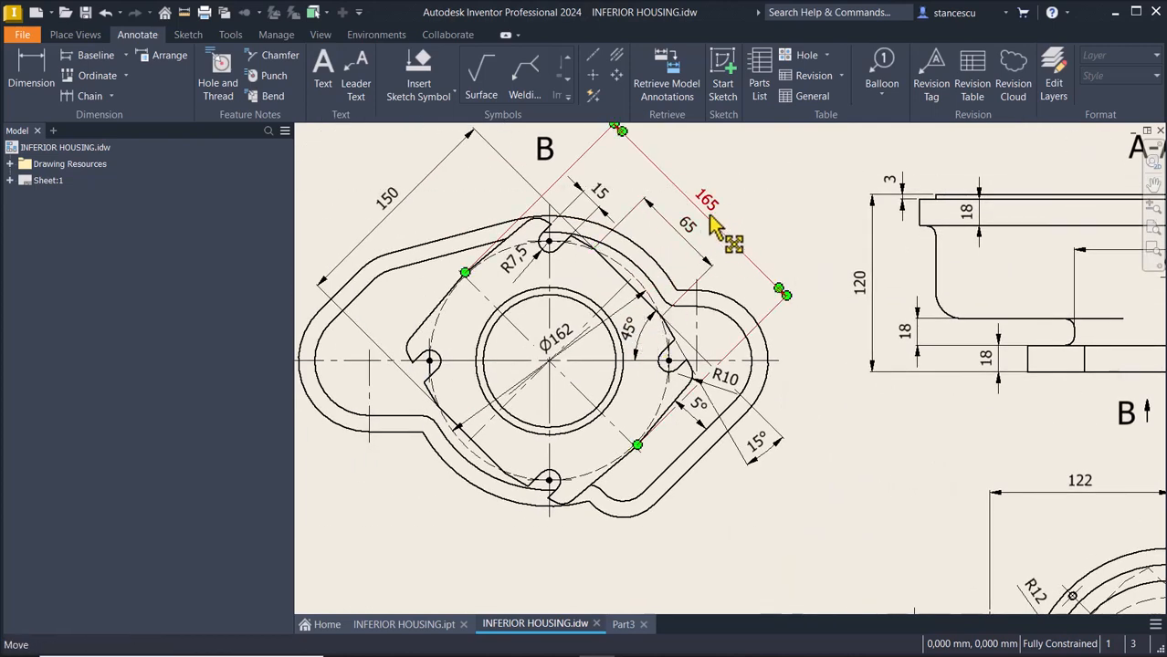
{"action": "left_click", "coordinate": [697, 241]}
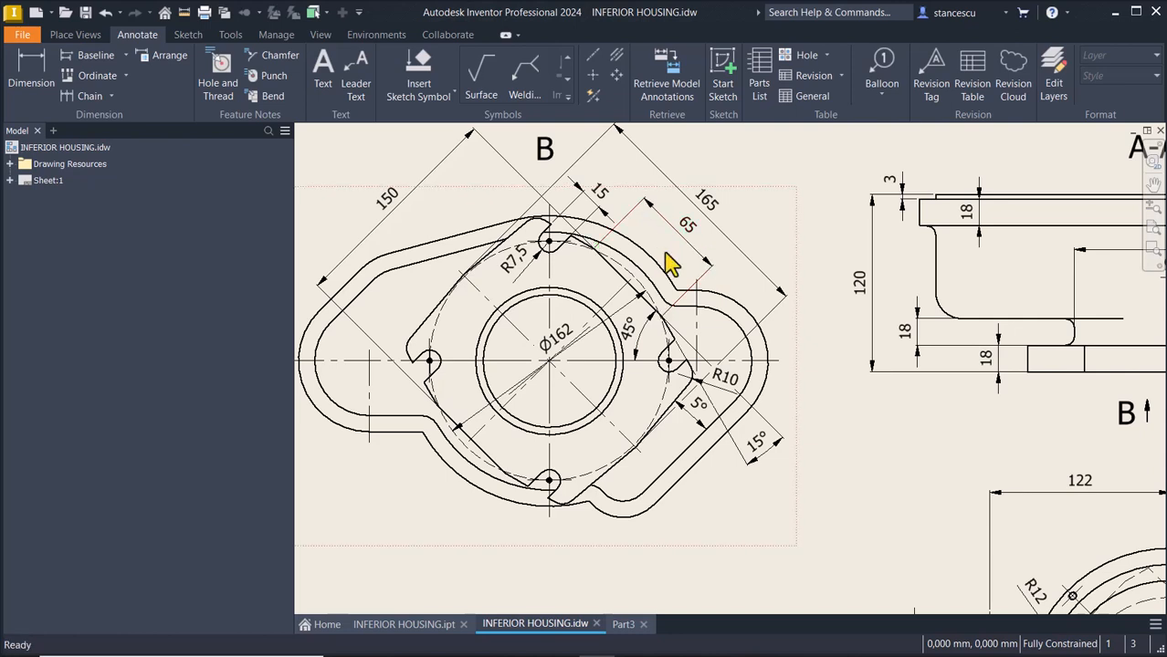
{"action": "middle_click_drag", "start_coordinate": [562, 338], "coordinate": [556, 363]}
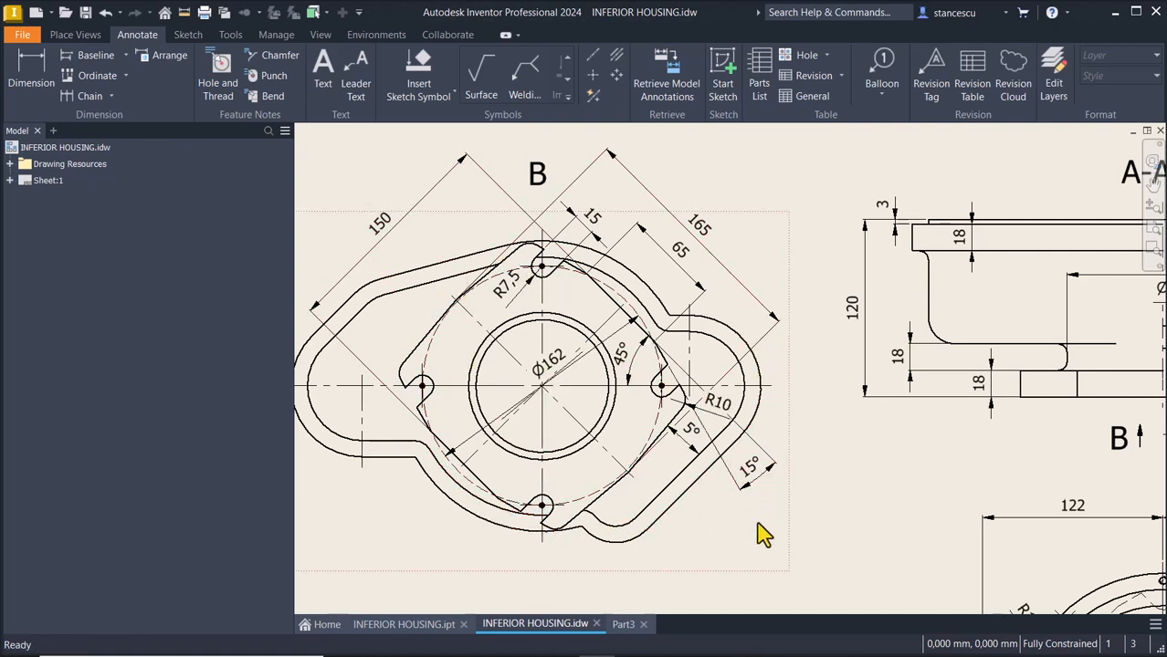
In the new part's sketch, draw a three-point rectangle from the origin, tilted about 45° and about 197 mm long
{"action": "left_click", "coordinate": [622, 624]}
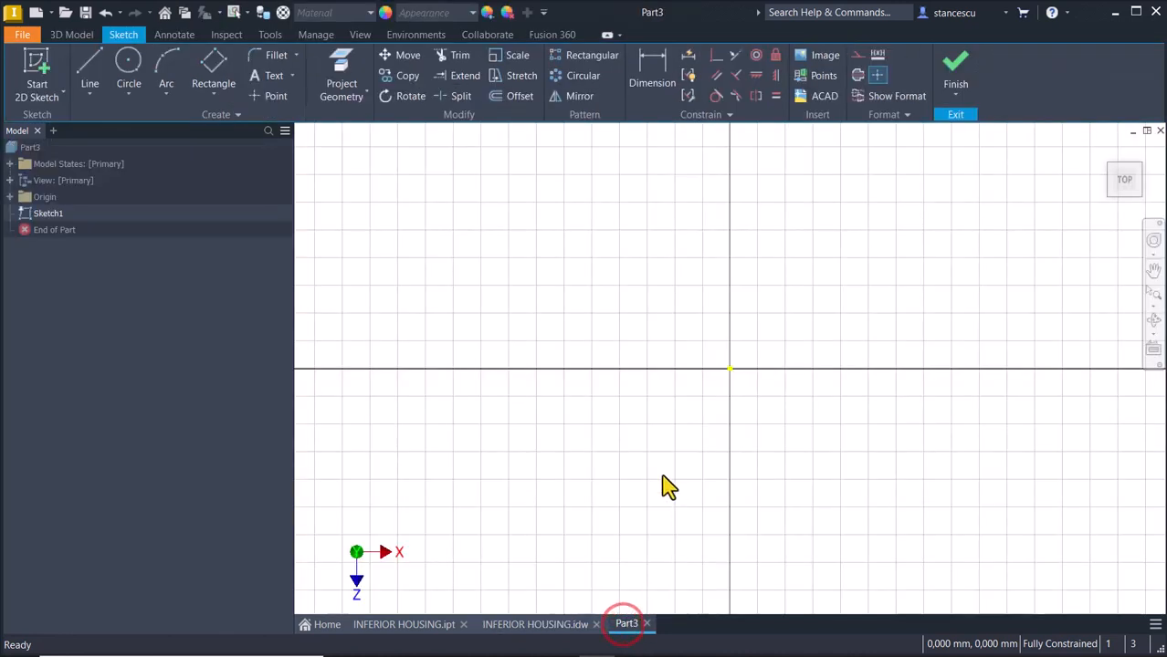
{"action": "left_click", "coordinate": [217, 96]}
{"action": "left_click", "coordinate": [229, 169]}
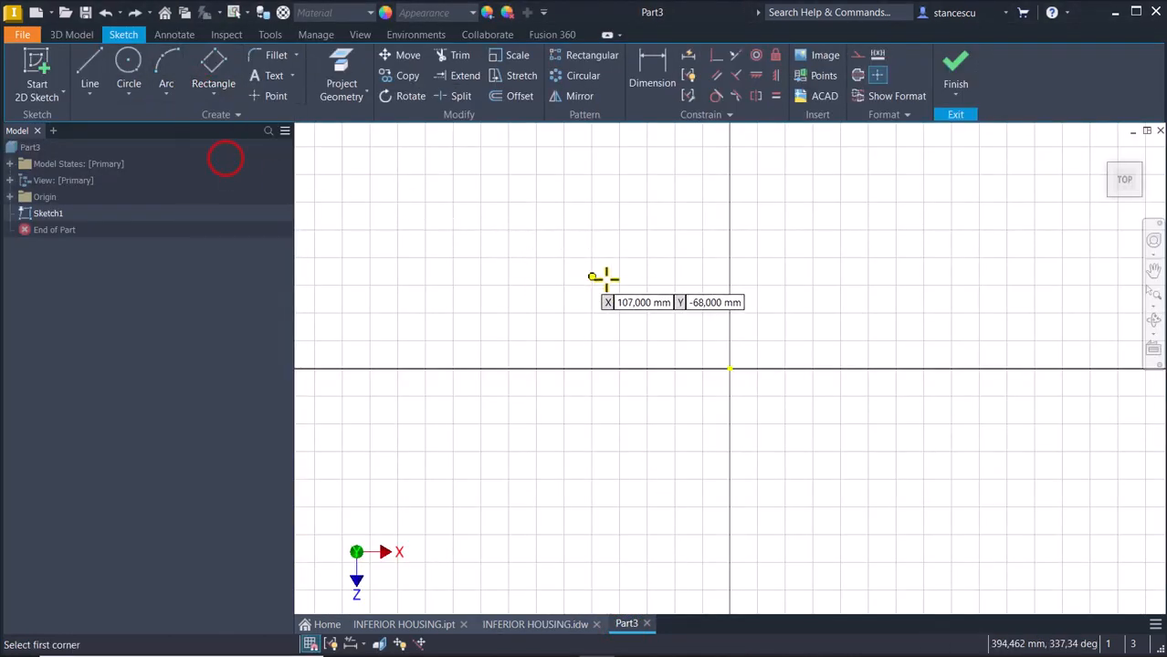
{"action": "left_click", "coordinate": [729, 369]}
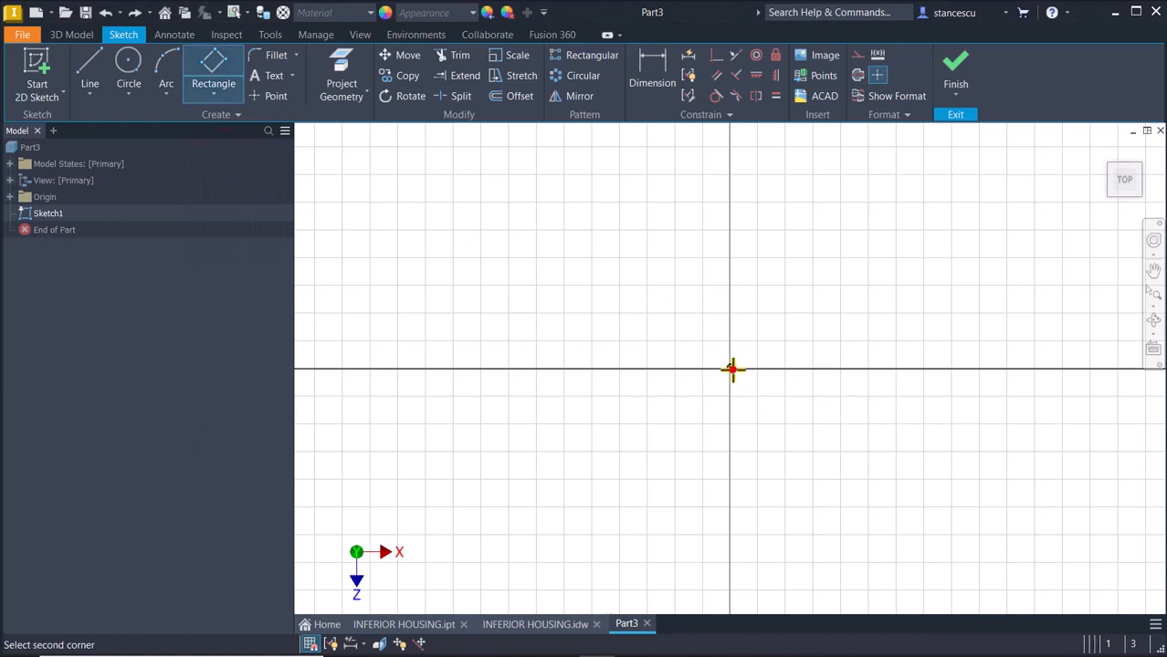
{"action": "left_click", "coordinate": [918, 172]}
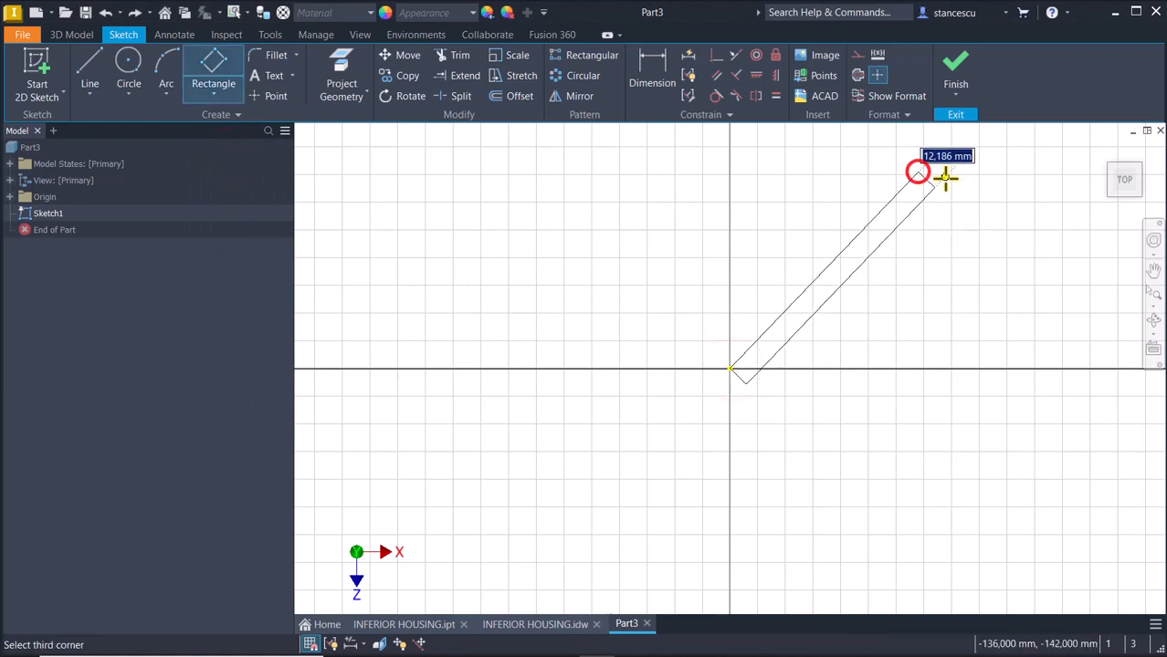
{"action": "left_click", "coordinate": [1032, 339]}
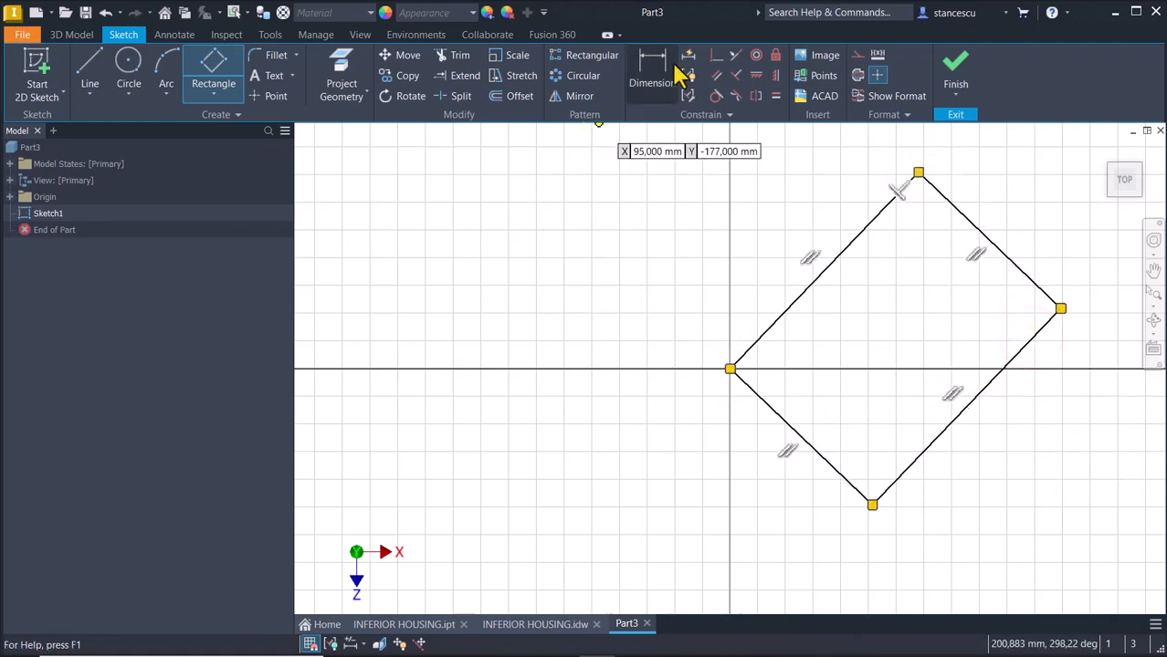
Dimension the tilted rectangle's side running up from the origin to 165/2 mm (82.5 mm)
{"action": "left_click", "coordinate": [650, 82]}
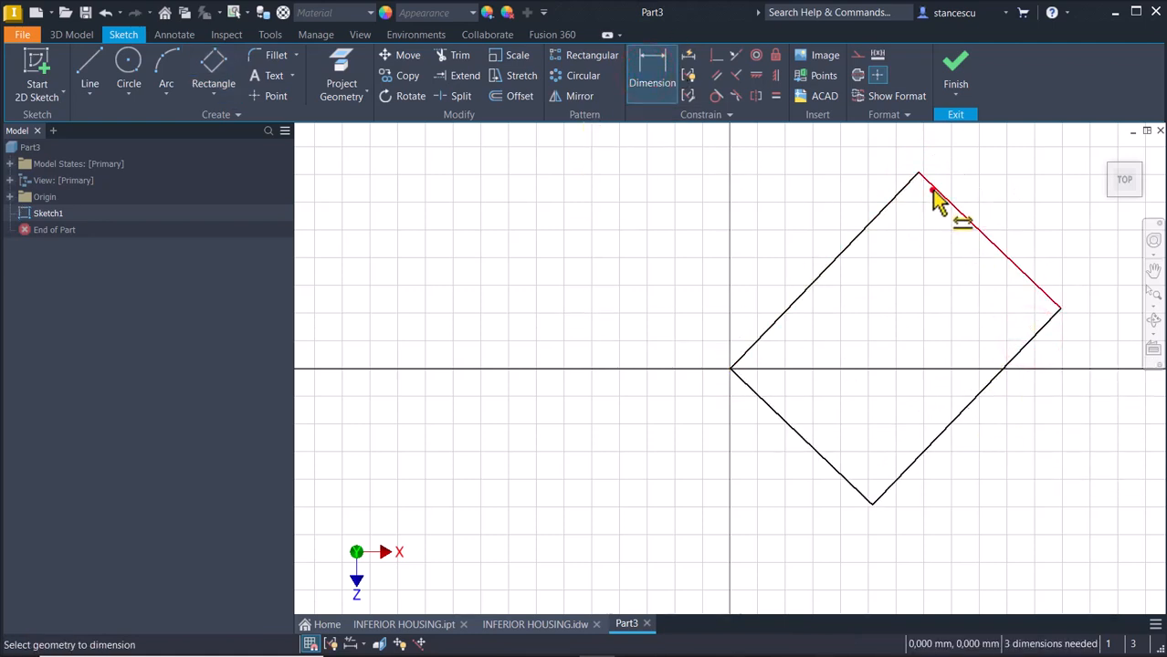
{"action": "left_click", "coordinate": [931, 189]}
{"action": "left_click", "coordinate": [763, 402]}
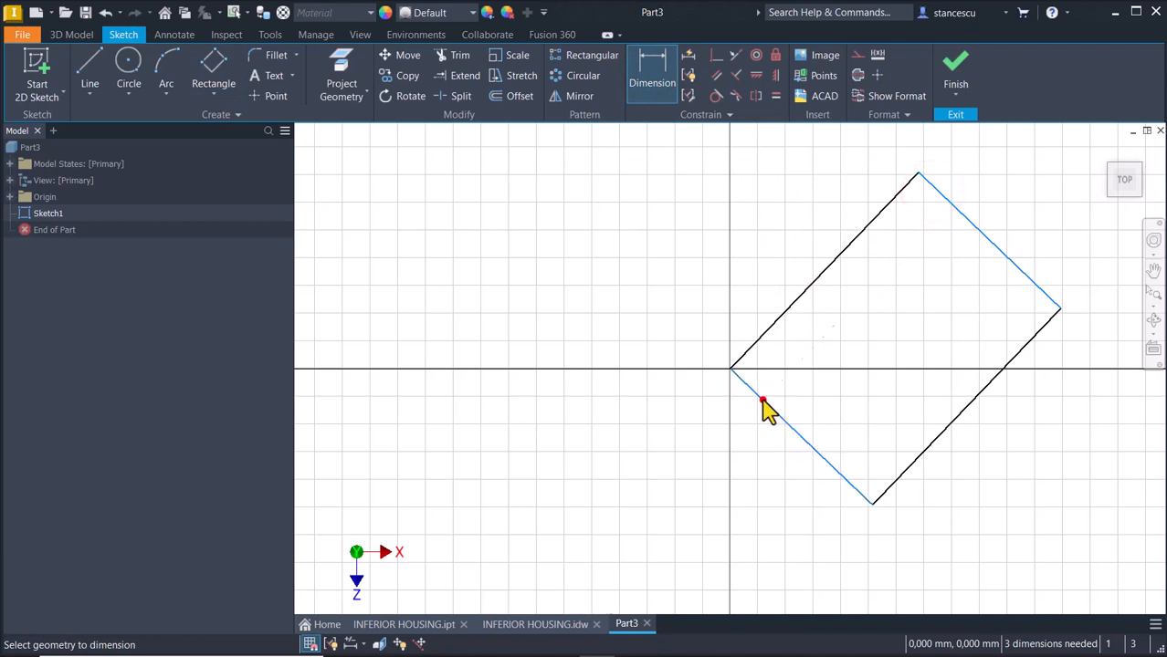
{"action": "left_click", "coordinate": [742, 239]}
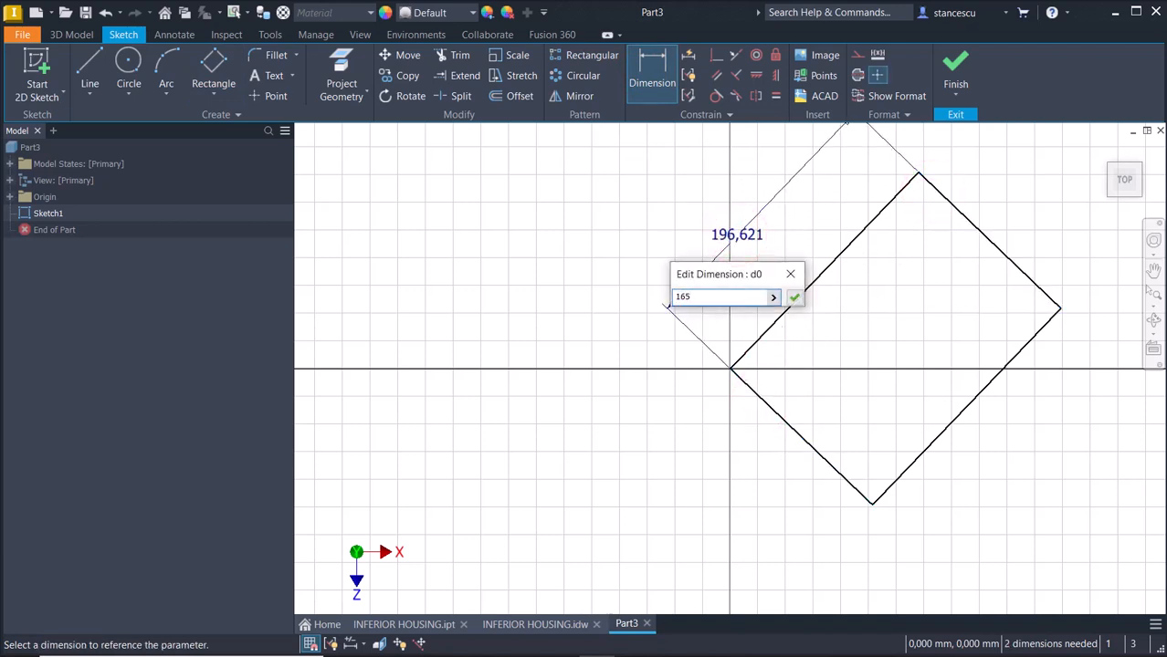
{"action": "key", "text": "Return"}
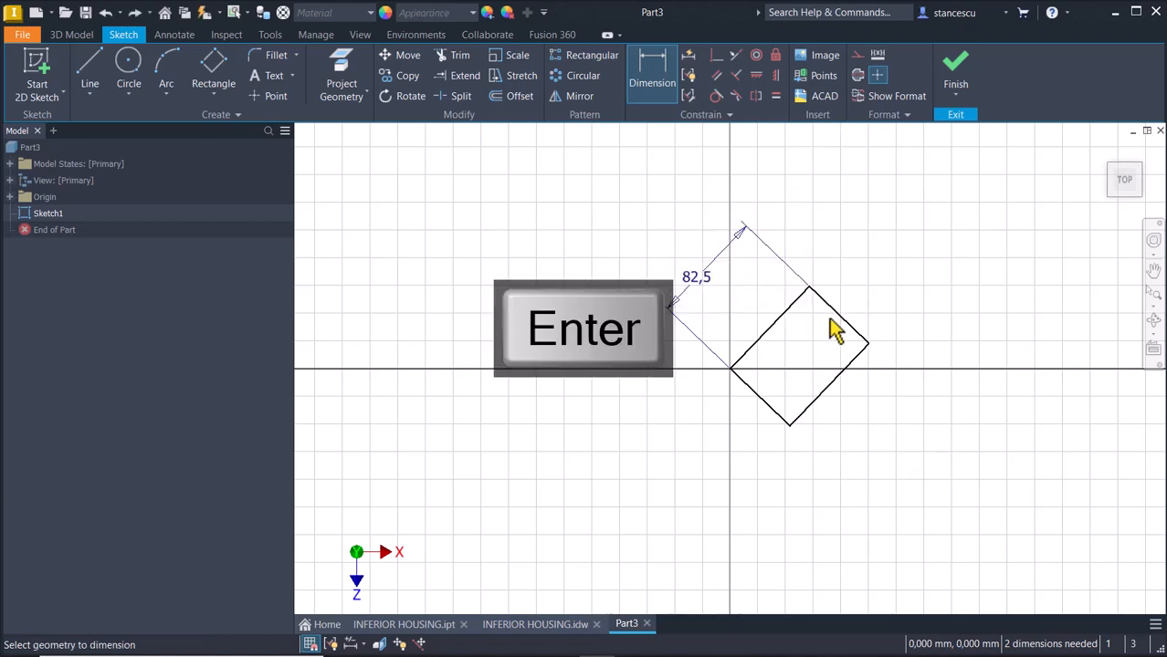
Dimension the rectangle's adjacent side, measured along its slope, to 150/2 mm (75 mm)
{"action": "left_click", "coordinate": [828, 310]}
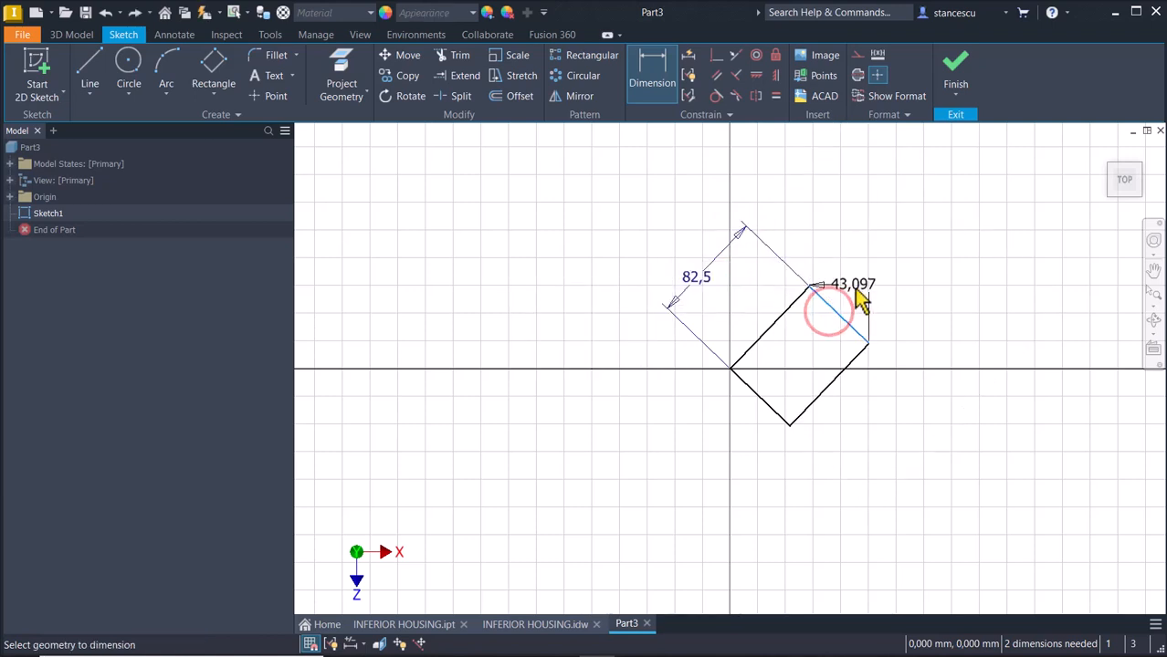
{"action": "left_click", "coordinate": [846, 304]}
{"action": "left_click", "coordinate": [884, 283]}
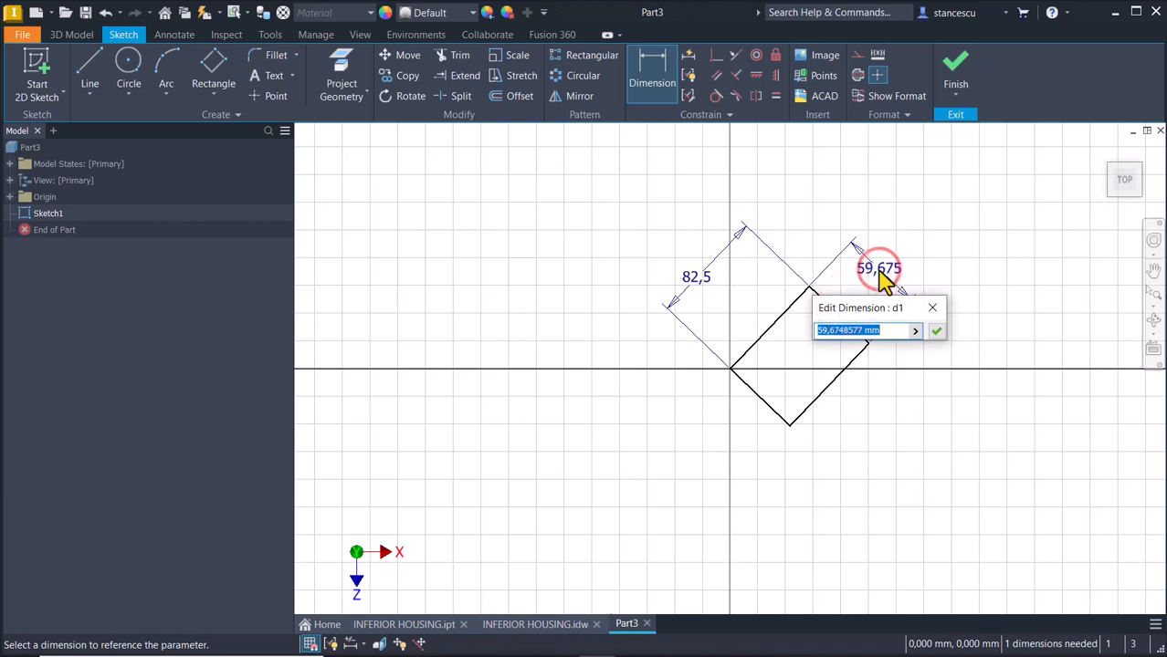
{"action": "type", "text": "15"}
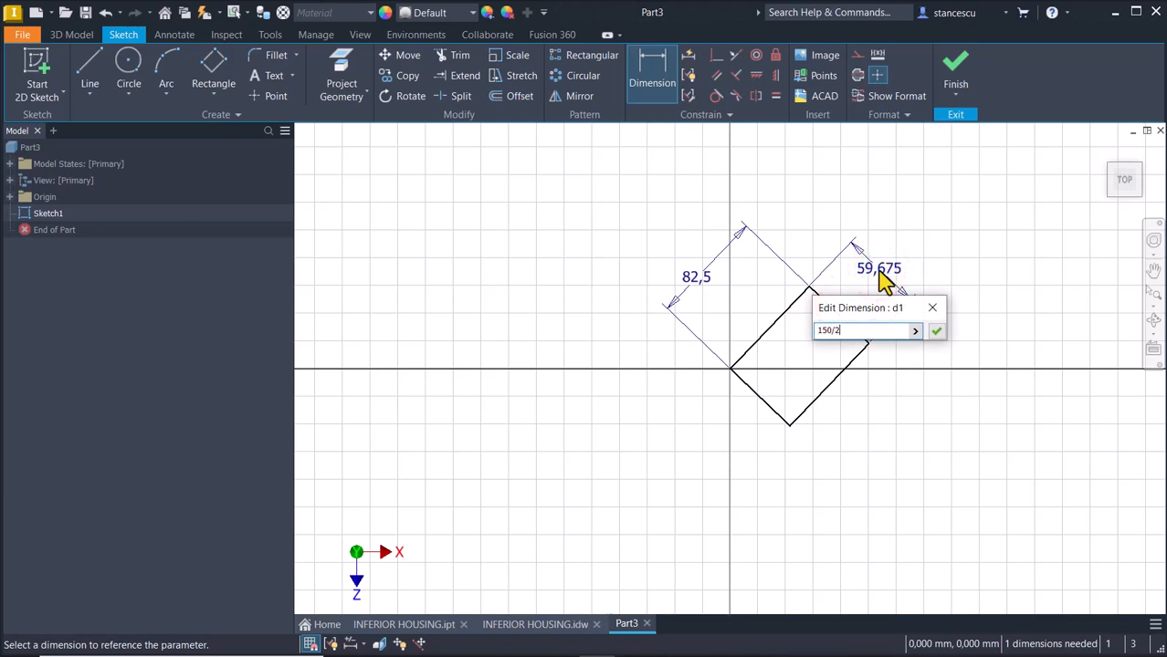
{"action": "type", "text": "0/2"}
{"action": "key", "text": "Return"}
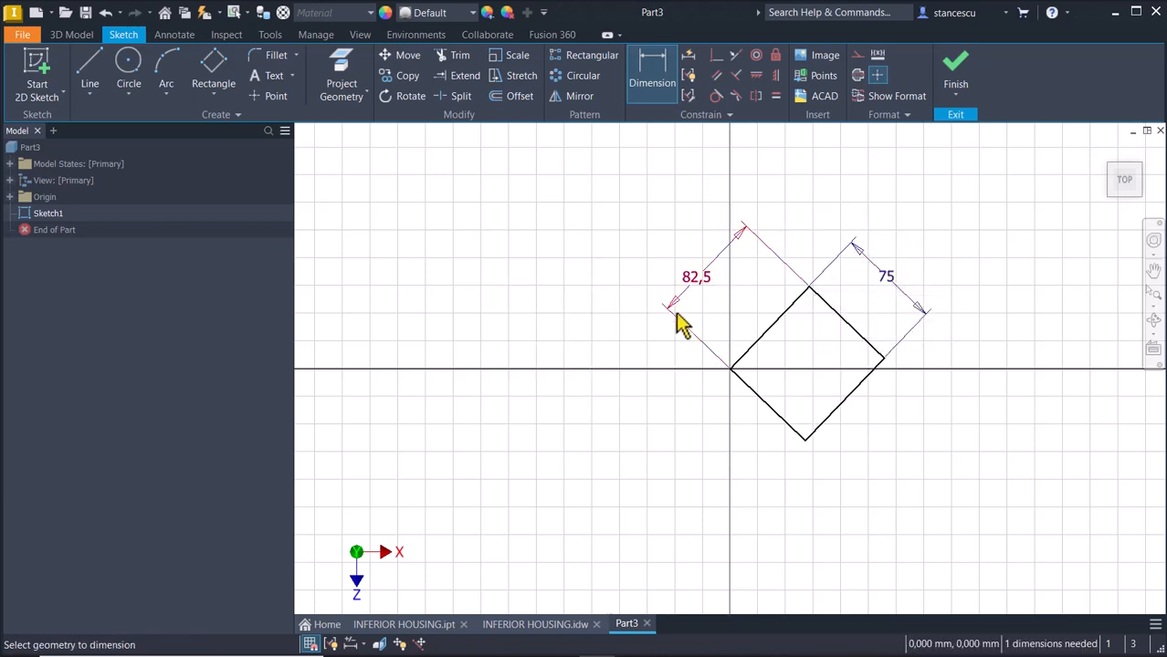
{"action": "key", "text": "Escape"}
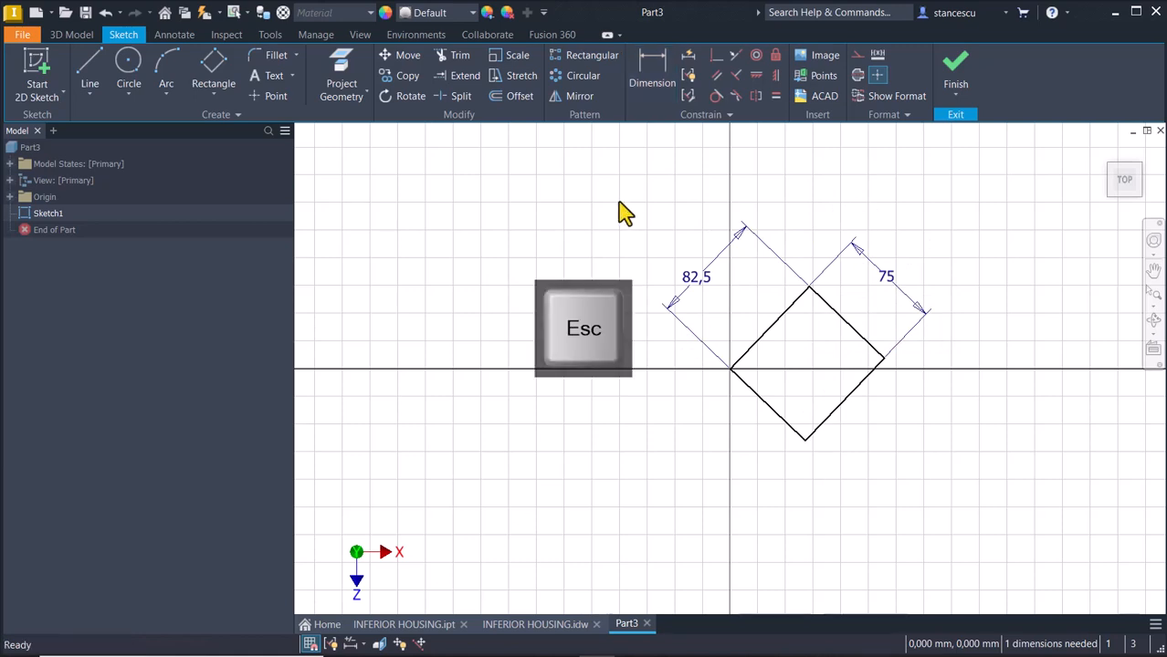
Convert all four sides of the rectangle to construction lines
{"action": "mouse_move", "coordinate": [617, 197]}
{"action": "left_mouse_down"}
{"action": "mouse_move", "coordinate": [818, 422]}
{"action": "mouse_move", "coordinate": [969, 486]}
{"action": "left_mouse_up"}
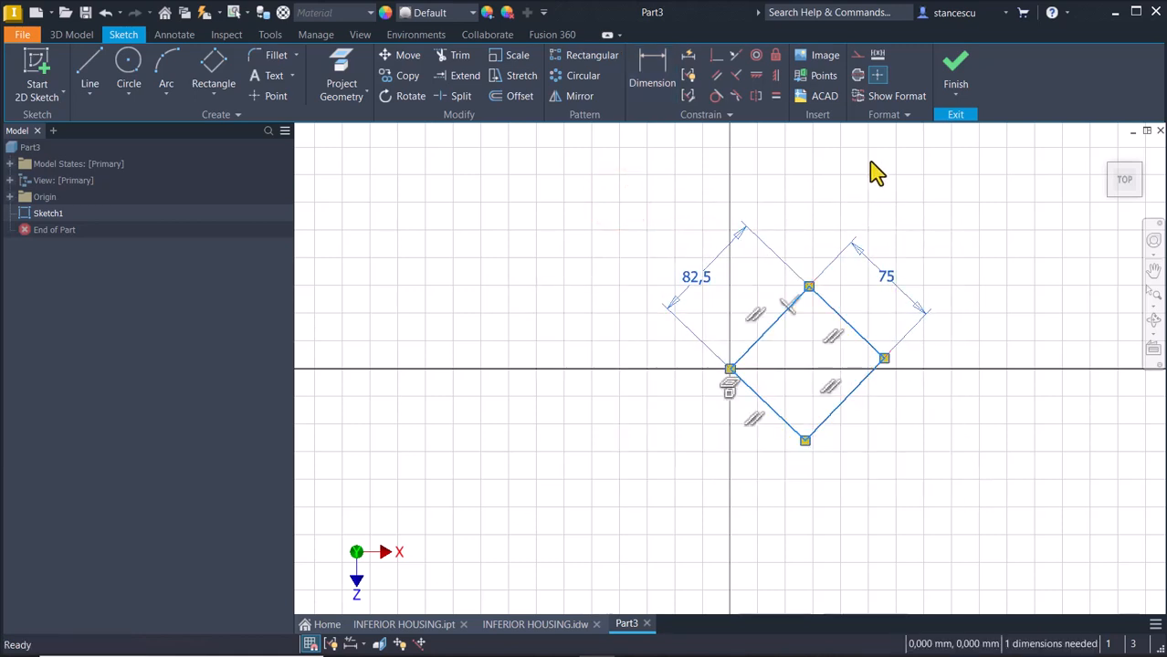
{"action": "left_click", "coordinate": [857, 56]}
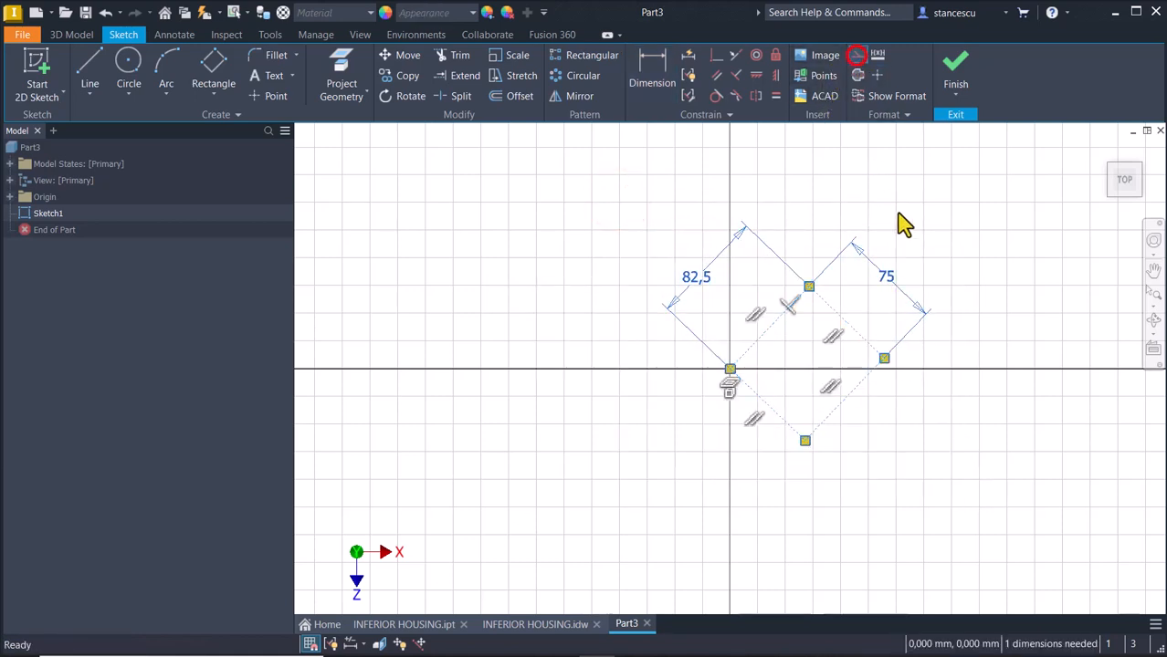
{"action": "key", "text": "Home"}
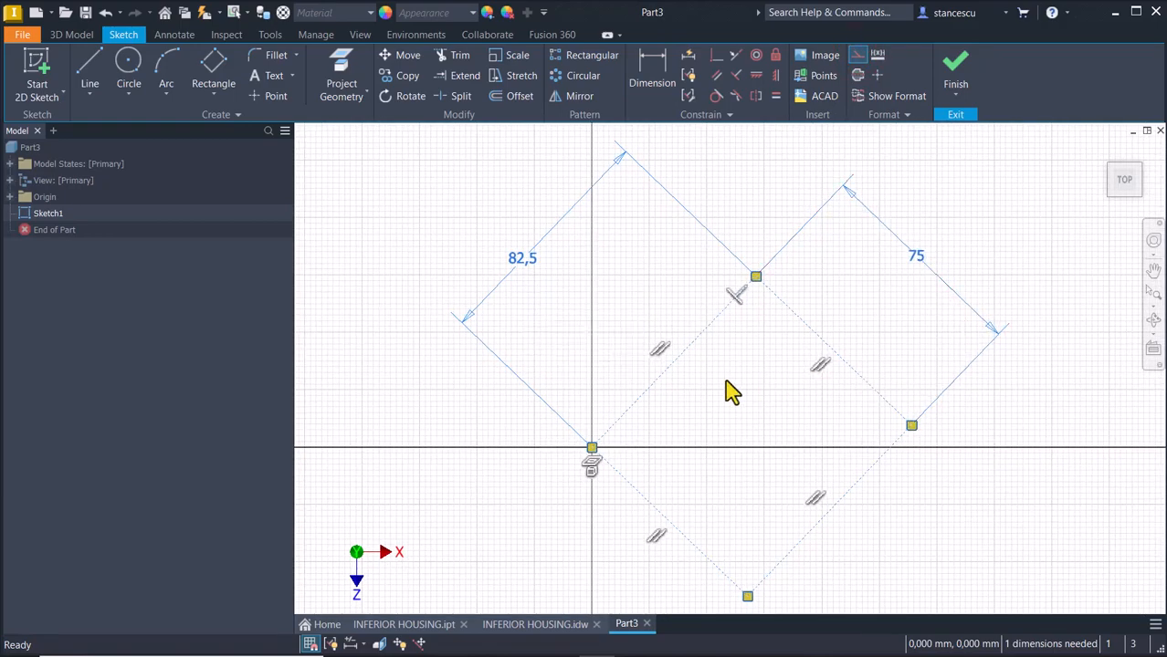
{"action": "left_click", "coordinate": [625, 275]}
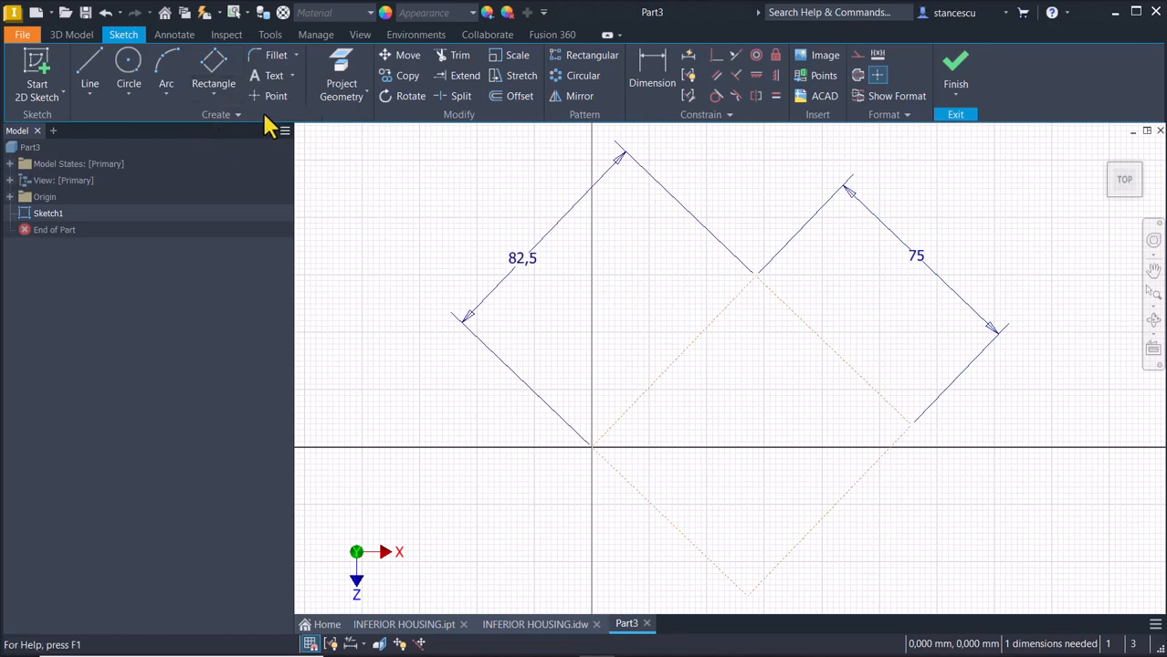
Project the origin's X Axis into the sketch as construction geometry
{"action": "left_click", "coordinate": [345, 78]}
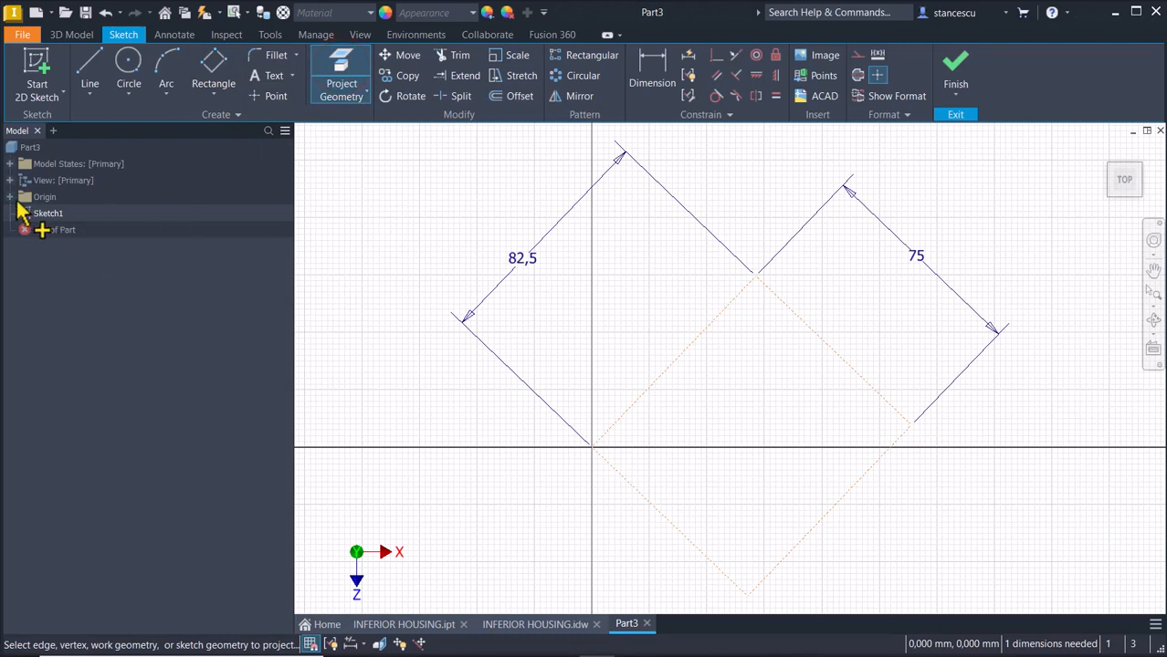
{"action": "left_click", "coordinate": [10, 197]}
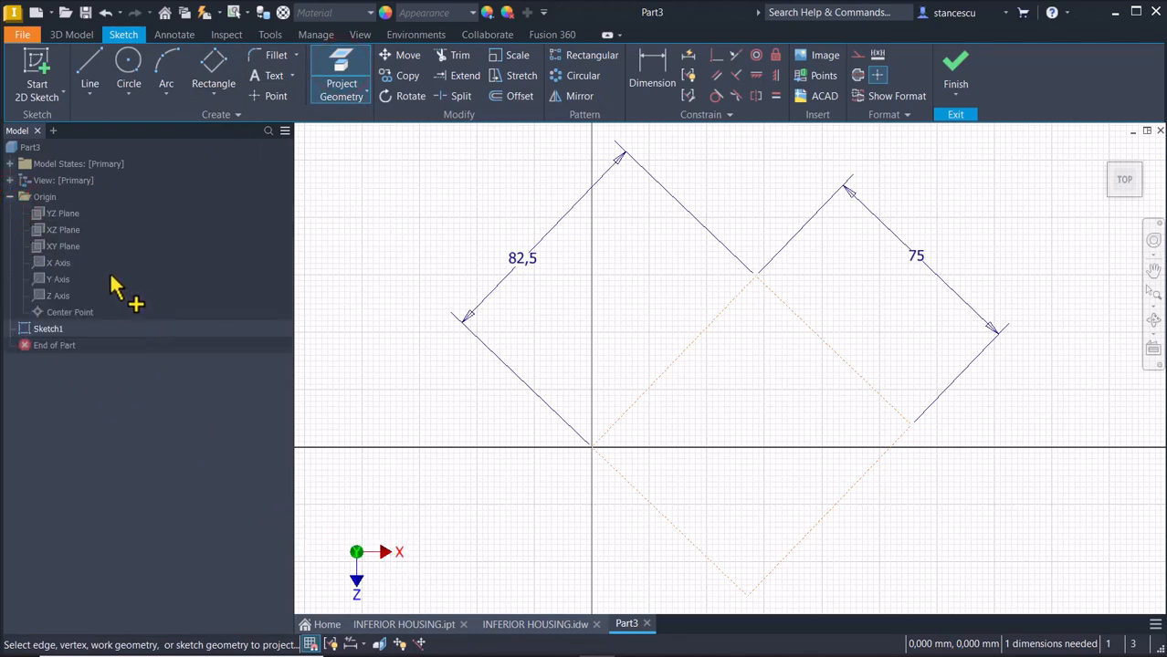
{"action": "left_click", "coordinate": [858, 56]}
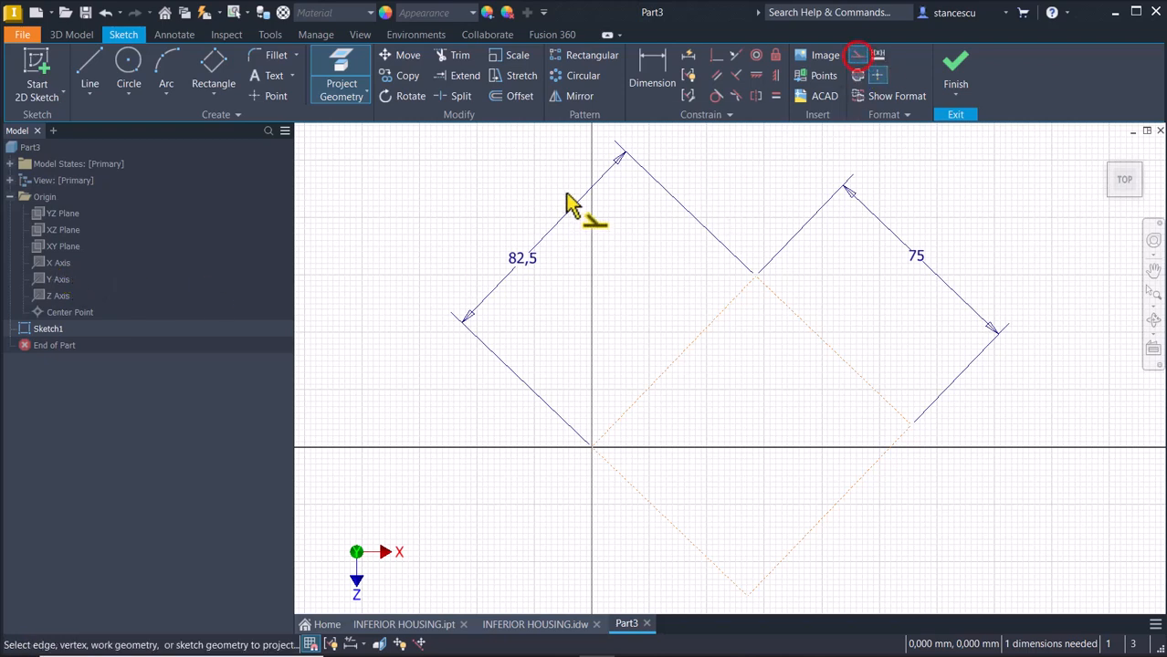
{"action": "left_click", "coordinate": [59, 263]}
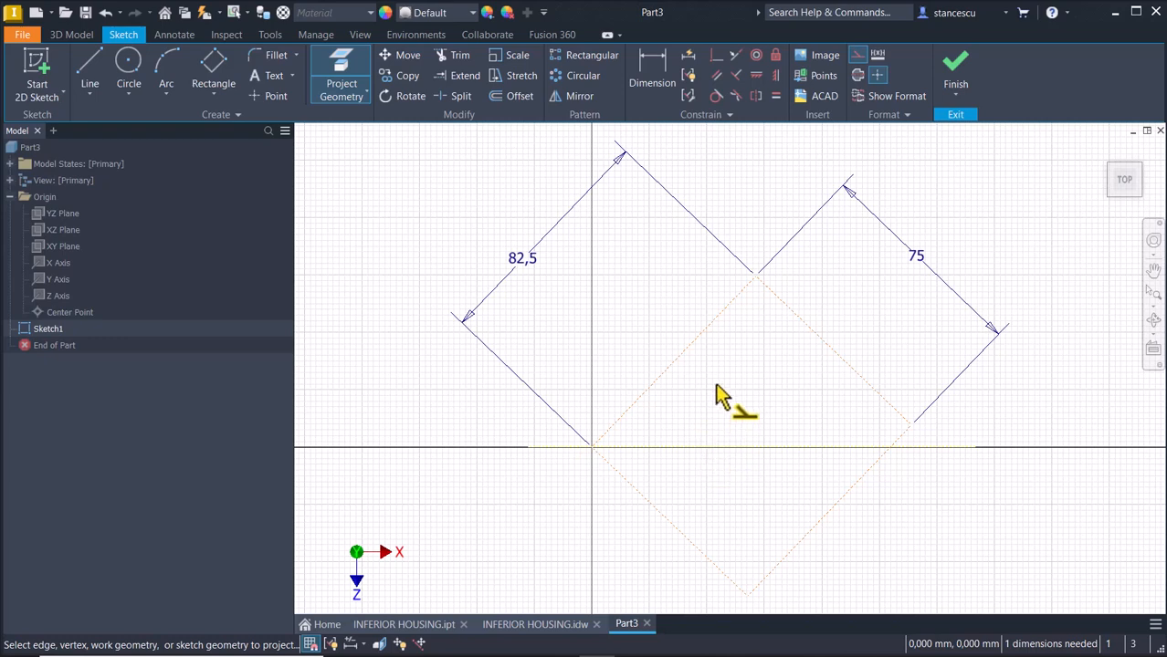
{"action": "key", "text": "Escape"}
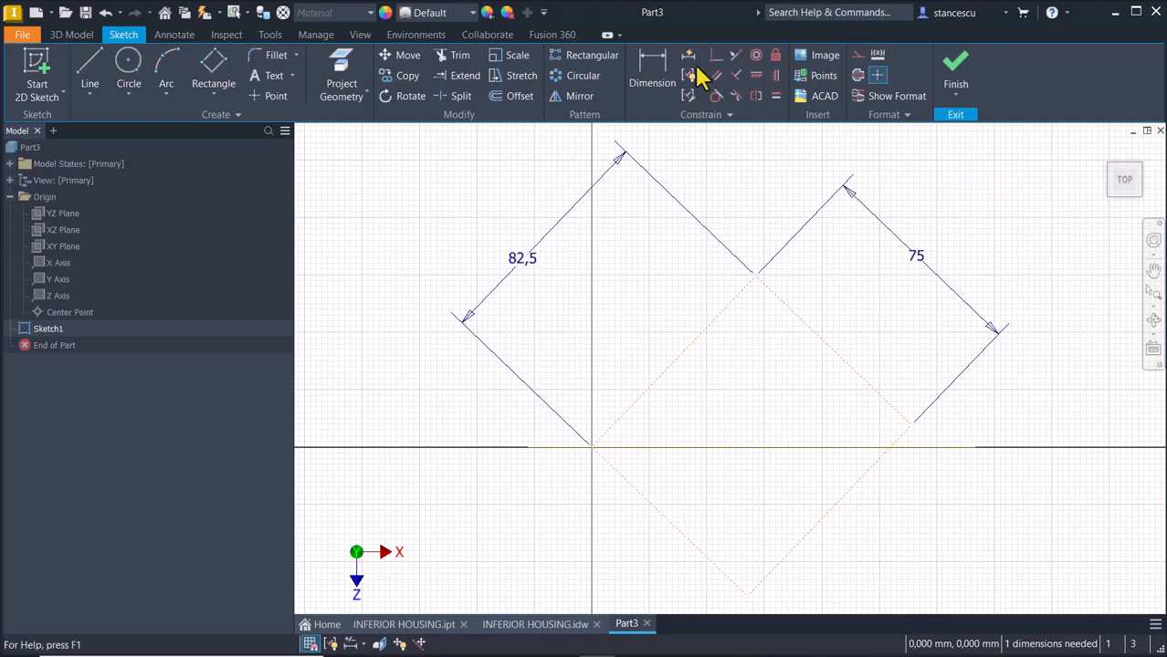
Dimension the angle between the projected X axis and the rectangle's 82.5 mm side from the origin to 45°
{"action": "left_click", "coordinate": [655, 64]}
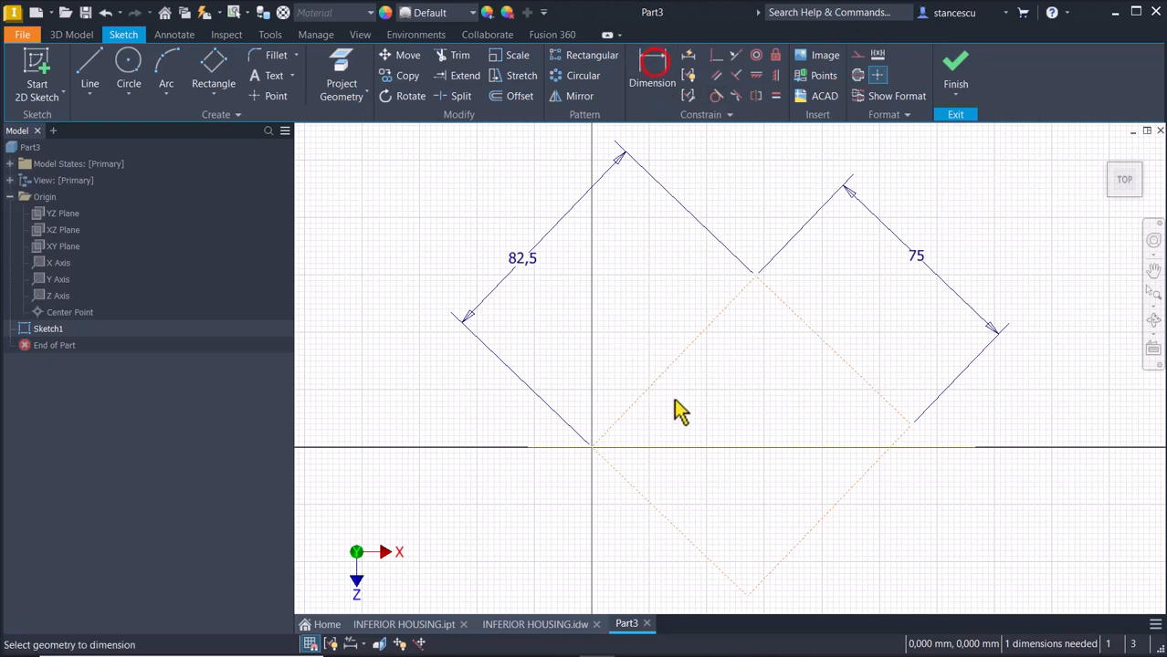
{"action": "left_click", "coordinate": [686, 350]}
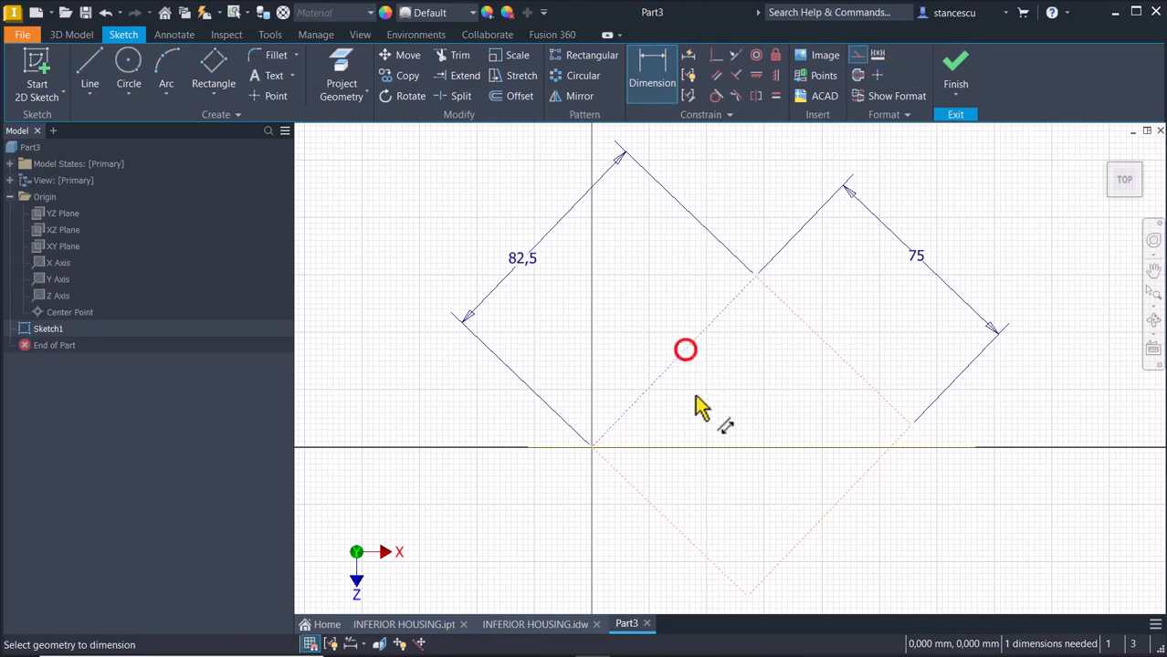
{"action": "left_click", "coordinate": [720, 449]}
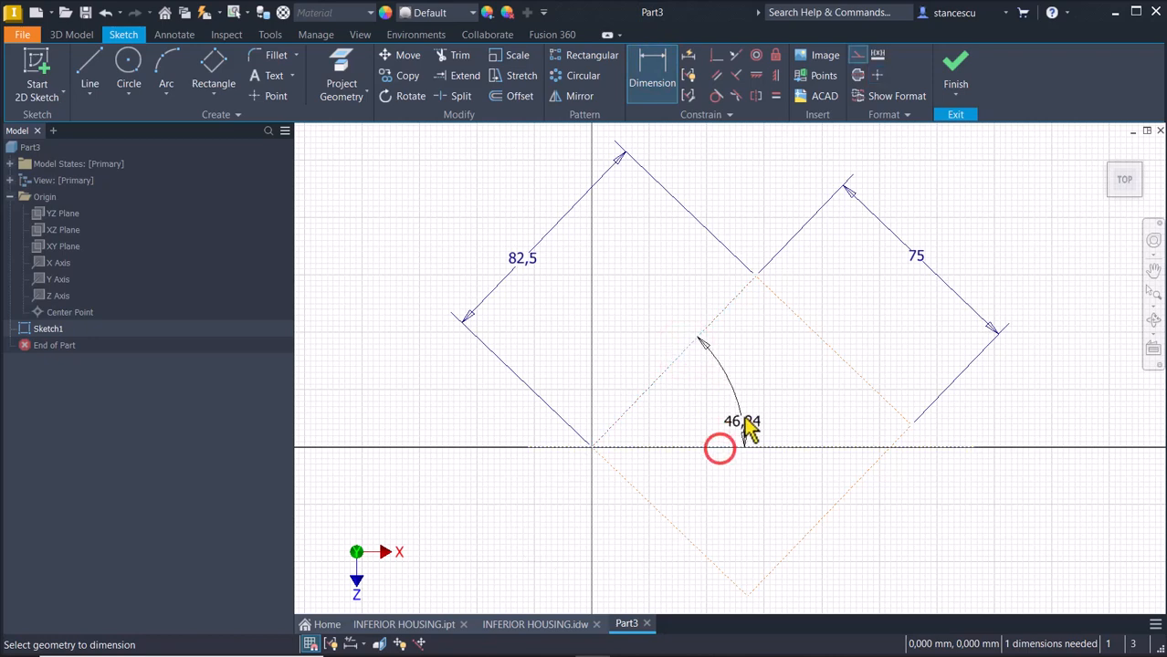
{"action": "left_click", "coordinate": [719, 390]}
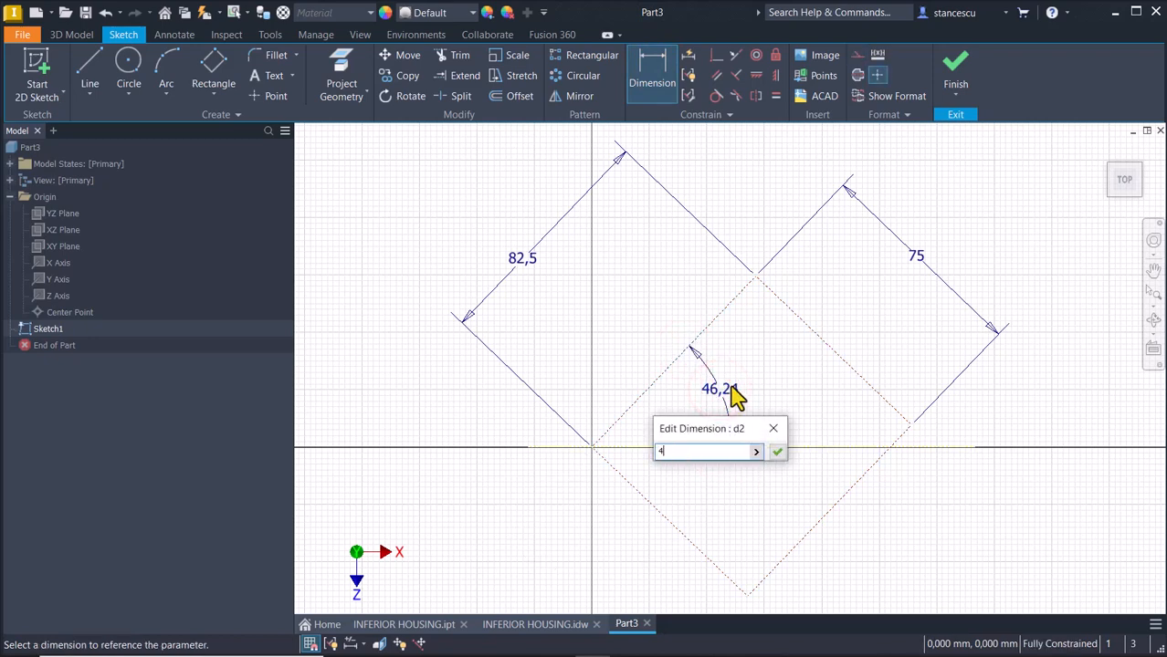
{"action": "key", "text": "Return"}
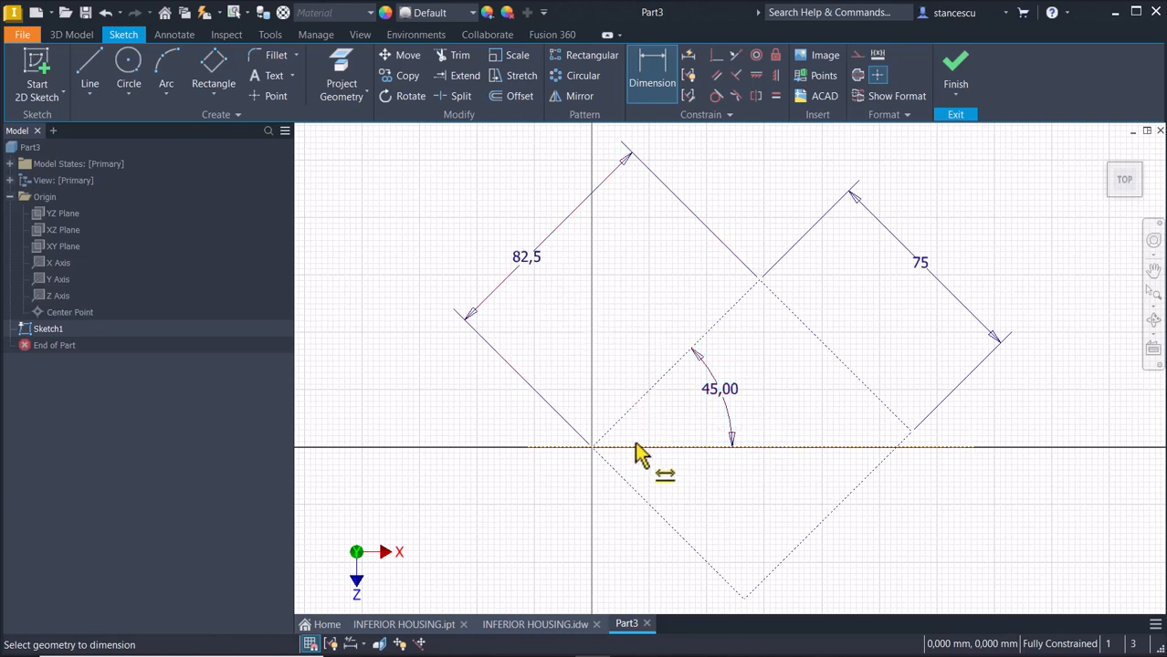
{"action": "key", "text": "Escape"}
Change the two rectangle sides that meet at the origin back from construction to normal lines
{"action": "left_click_drag", "start_coordinate": [659, 346], "coordinate": [644, 520]}
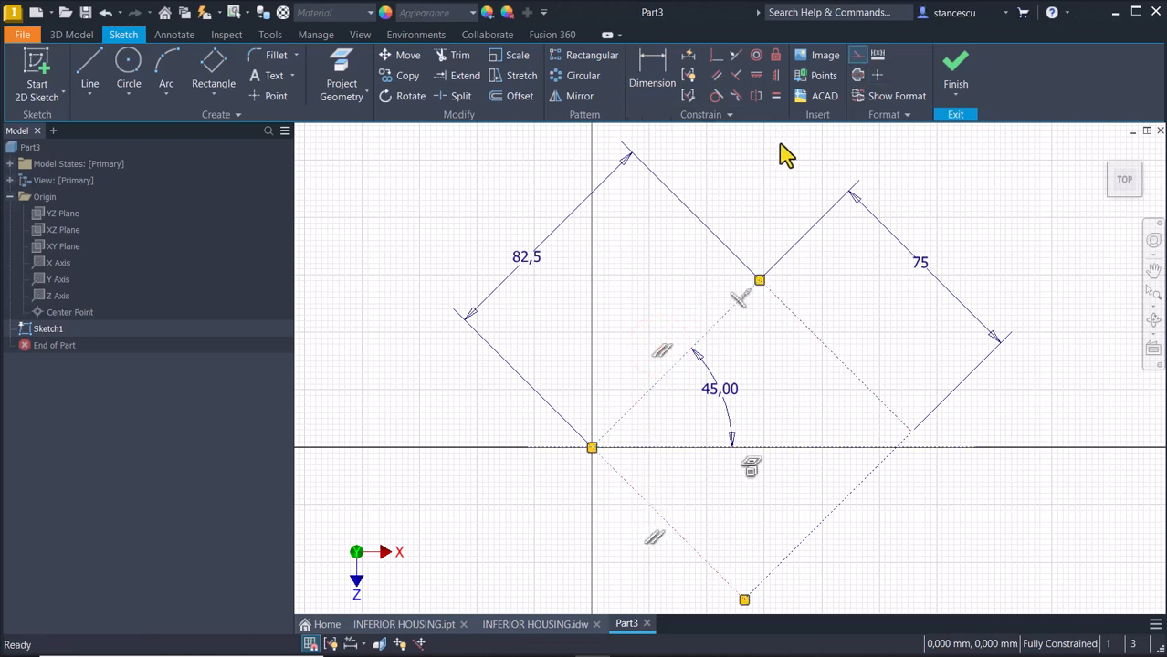
{"action": "left_click", "coordinate": [864, 57]}
{"action": "left_click", "coordinate": [684, 247]}
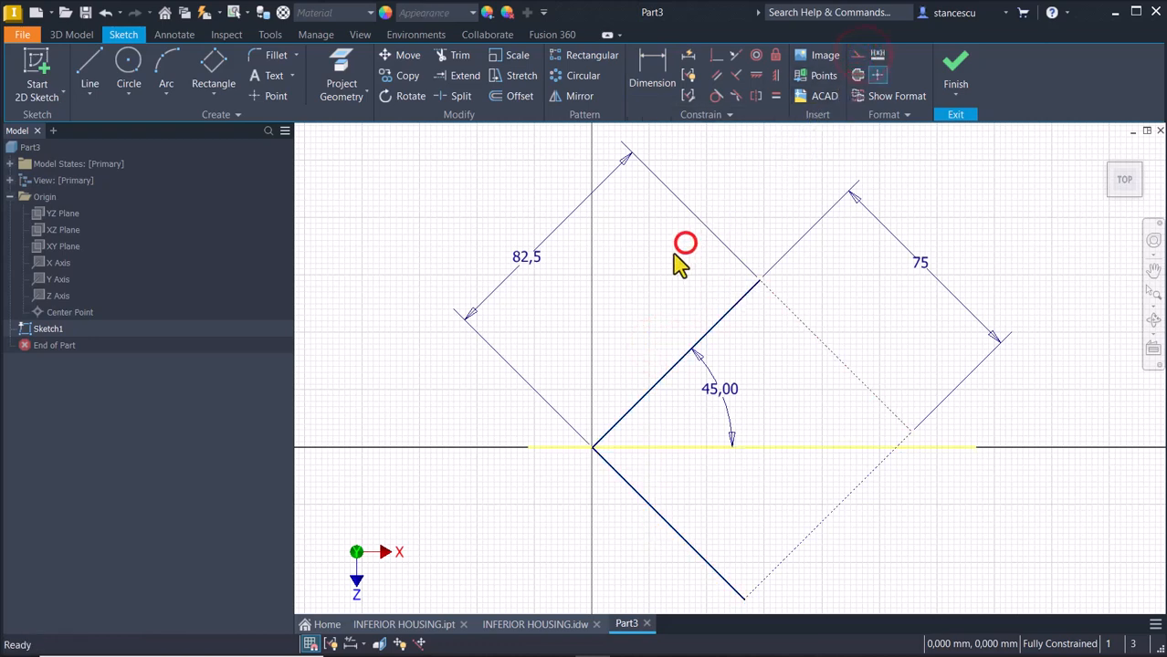
Draw two connected lines from the rectangle's topmost corner, inside its far corner, ending on the lower-right construction side
{"action": "left_click", "coordinate": [91, 73]}
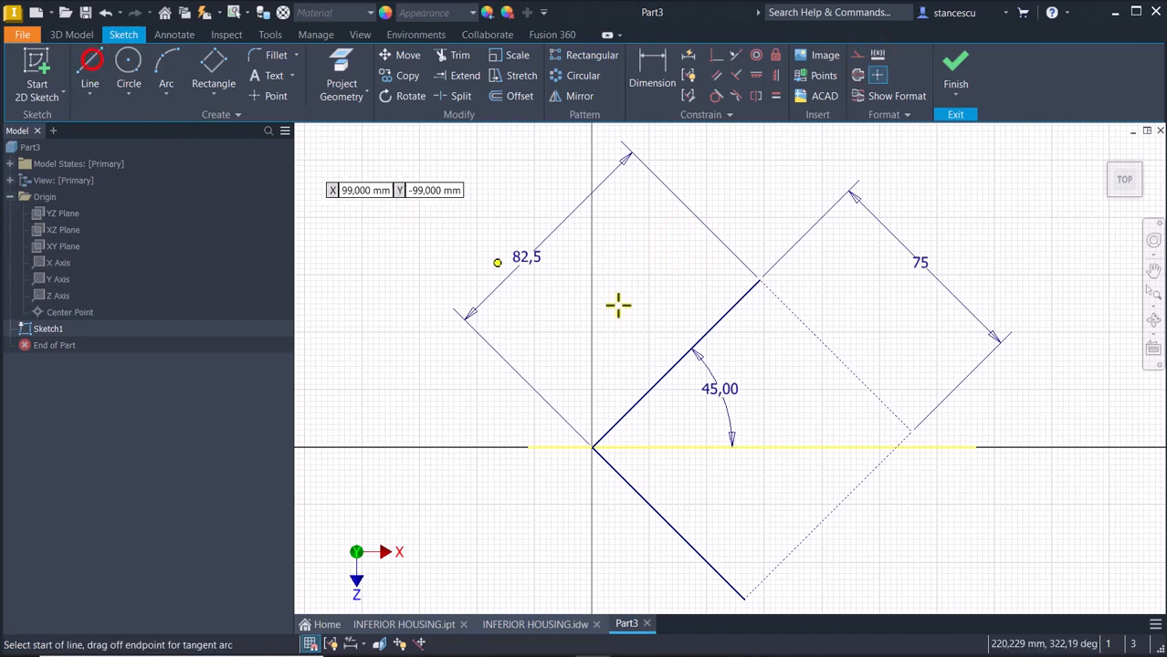
{"action": "left_click", "coordinate": [759, 282]}
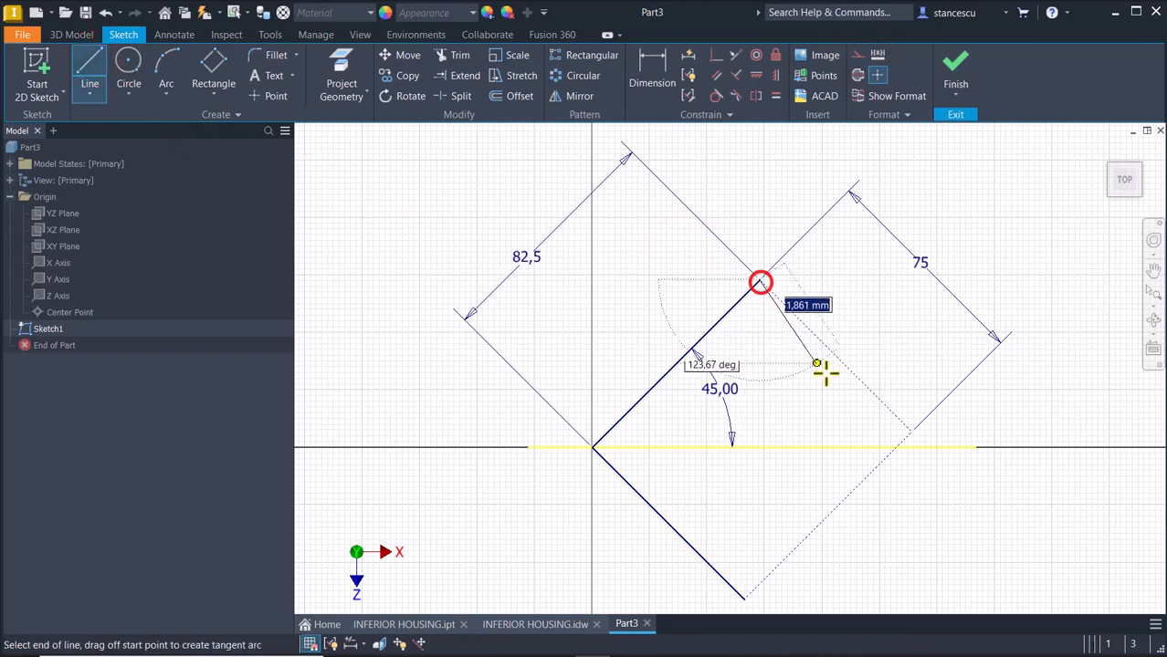
{"action": "left_click", "coordinate": [863, 408]}
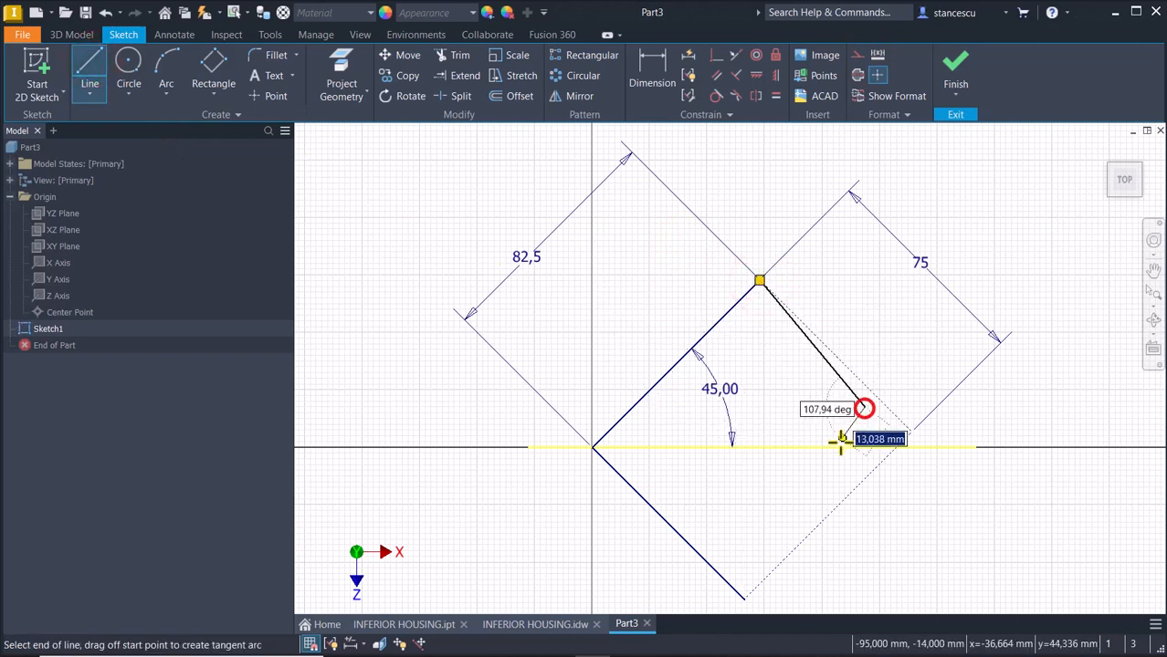
{"action": "double_click", "coordinate": [799, 546]}
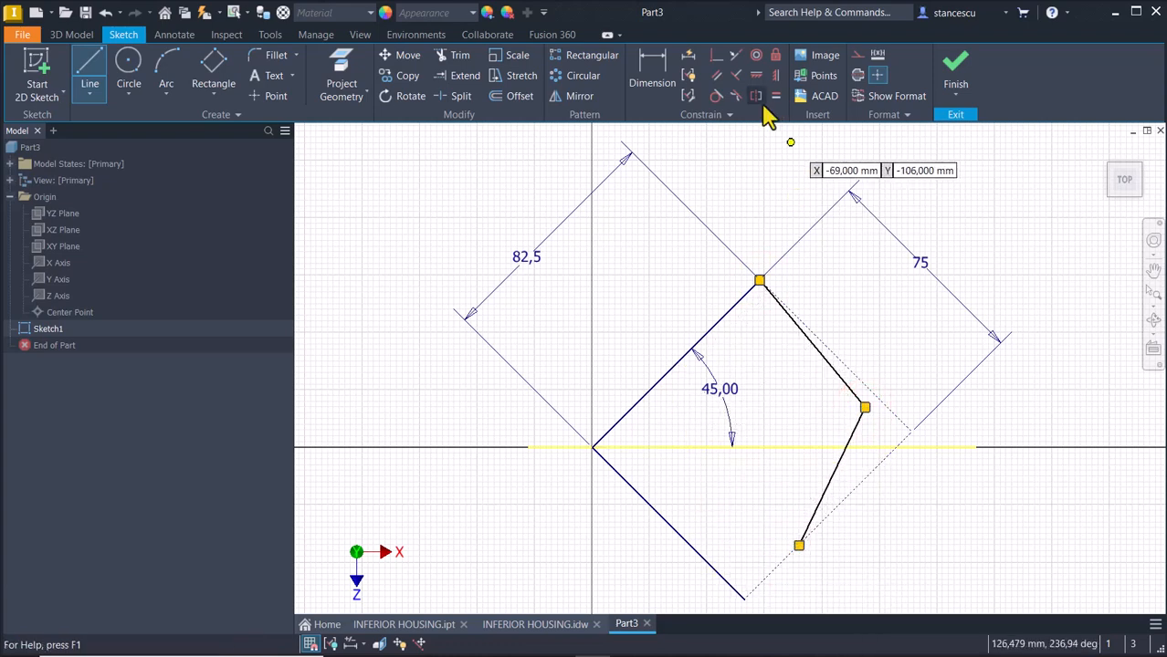
Dimension the angle between the new upper line and the upper-right construction side to 5°
{"action": "left_click", "coordinate": [663, 91]}
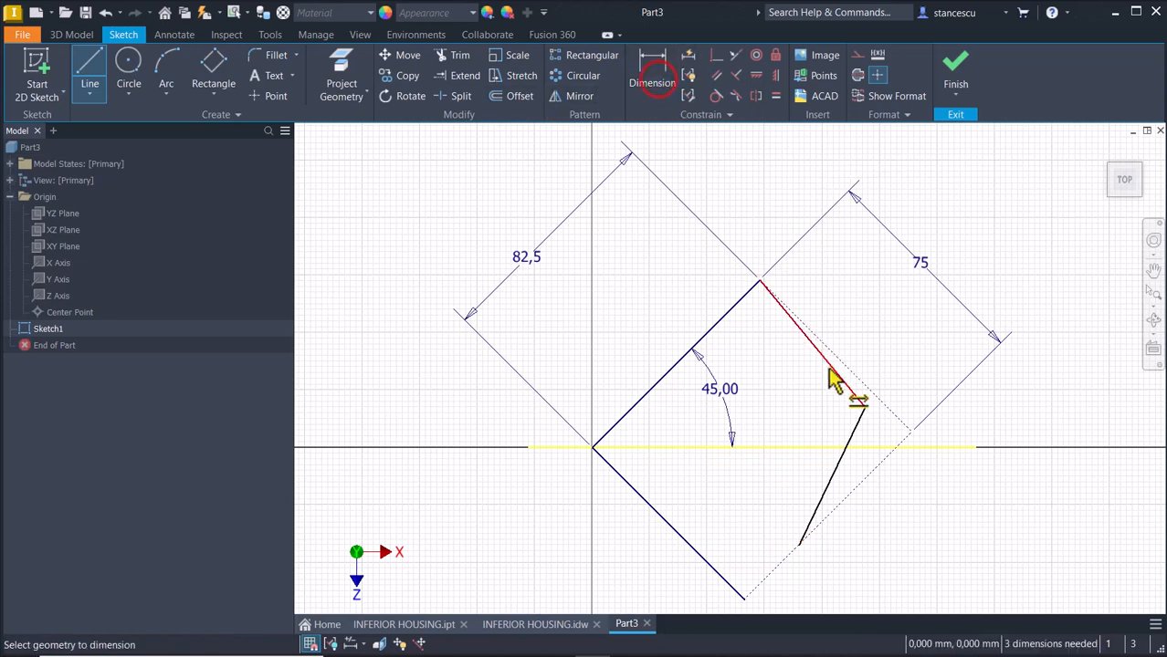
{"action": "left_click", "coordinate": [848, 370]}
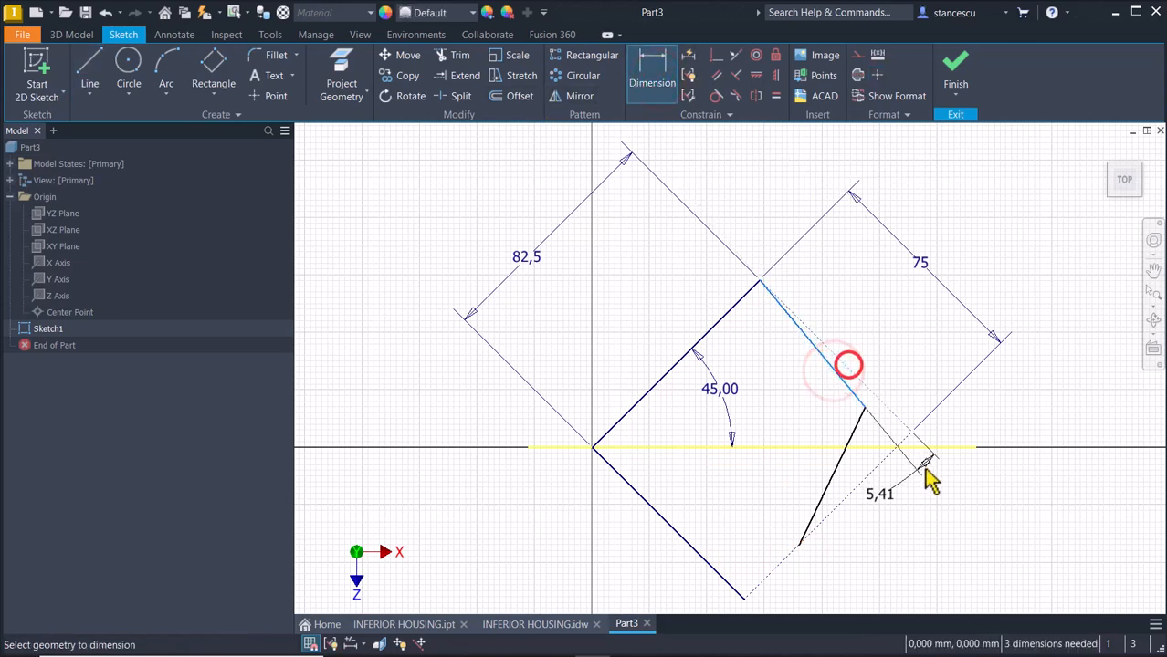
{"action": "left_click", "coordinate": [964, 516]}
{"action": "type", "text": "5"}
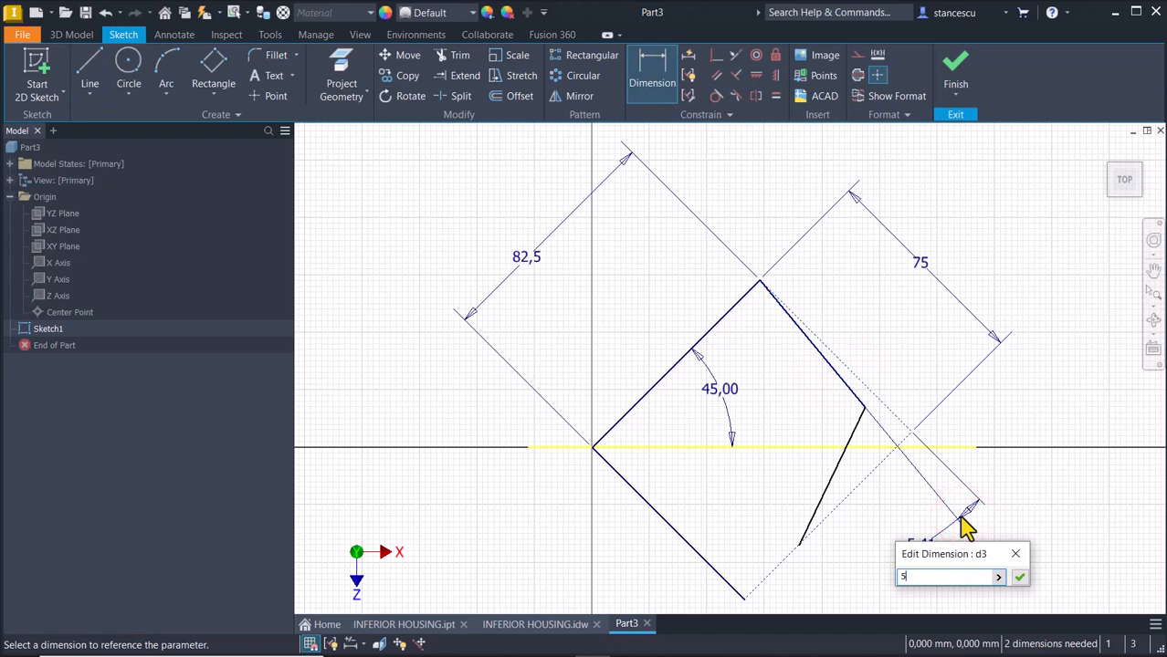
{"action": "key", "text": "Return"}
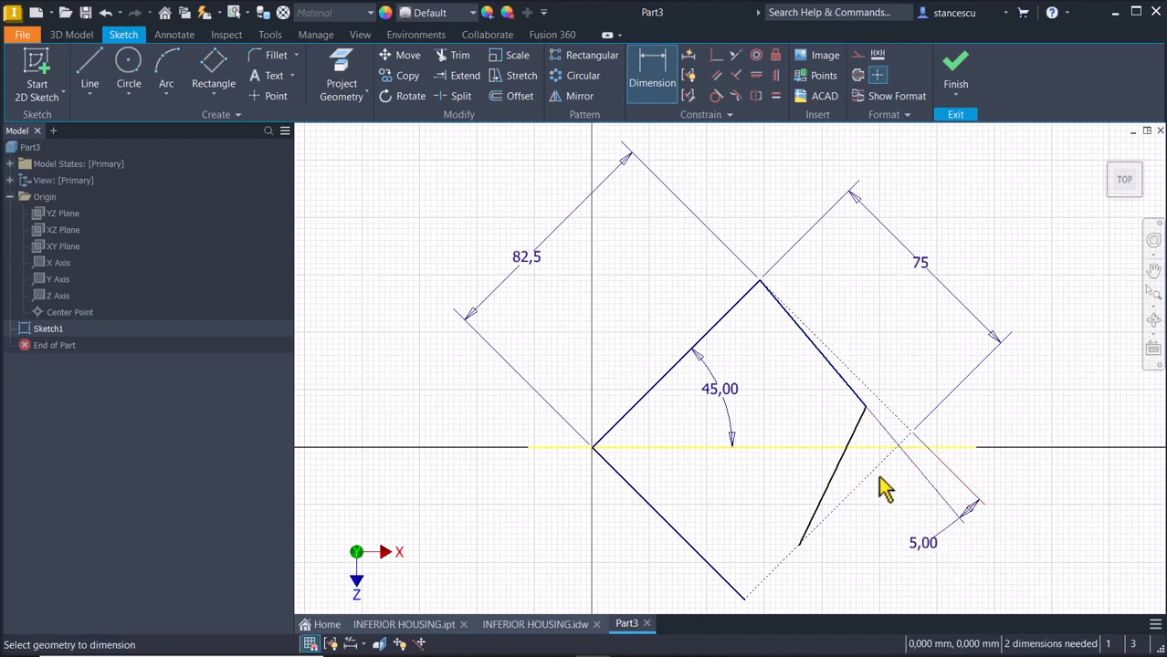
Dimension the angle between the lower-right construction side and the new lower line to 15°
{"action": "left_click", "coordinate": [874, 472]}
{"action": "left_click", "coordinate": [839, 462]}
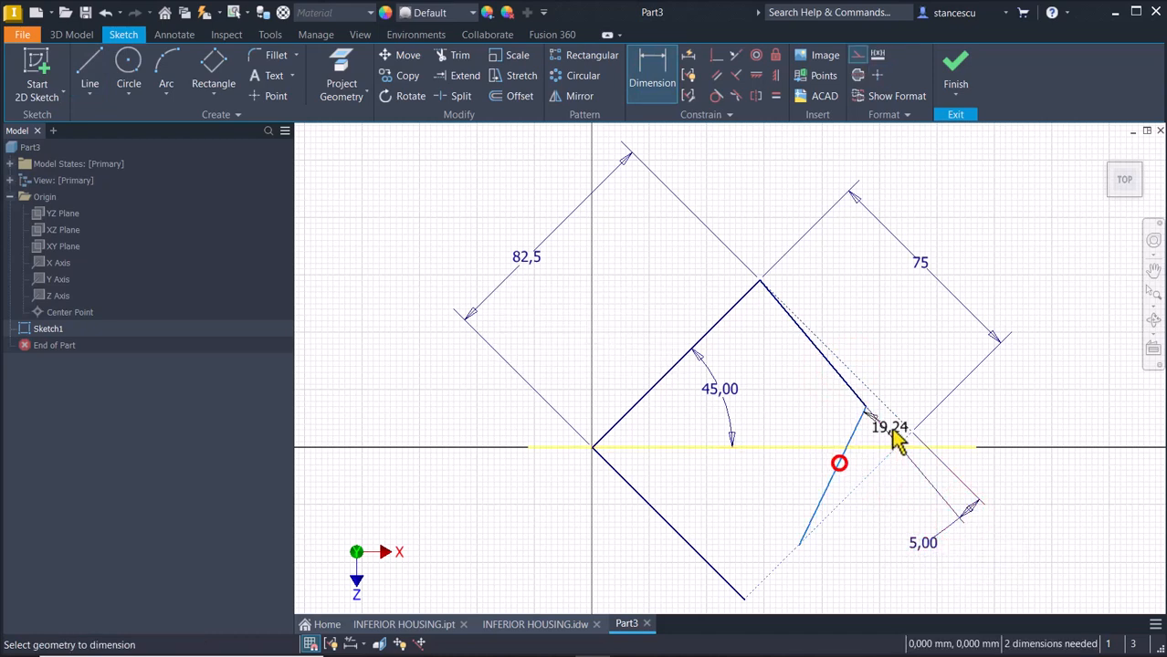
{"action": "left_click", "coordinate": [925, 362]}
{"action": "type", "text": "15"}
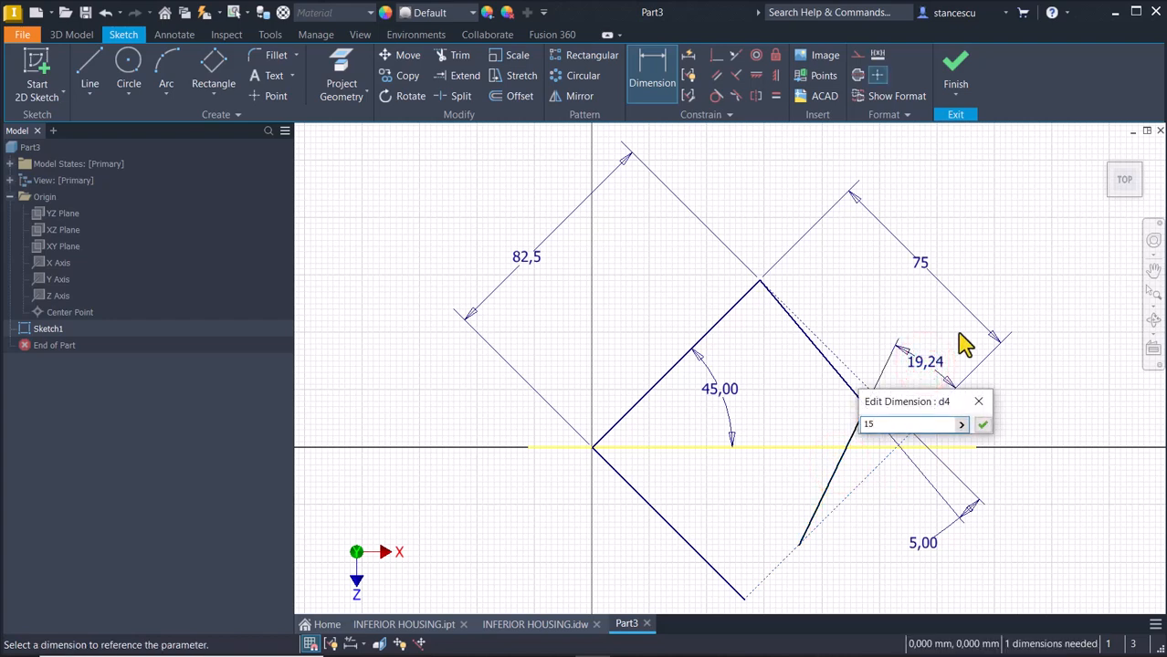
{"action": "key", "text": "Return"}
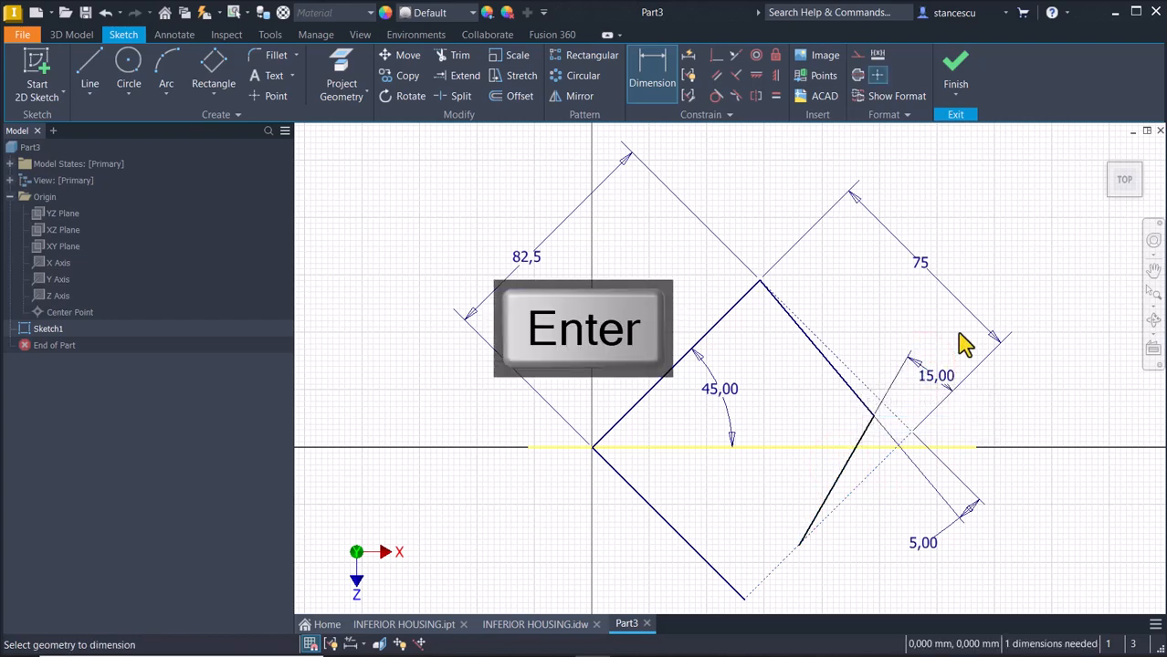
Dimension the distance from the lower line's end on the construction side to the rectangle's bottommost corner as 65/2 mm
{"action": "left_click", "coordinate": [800, 546]}
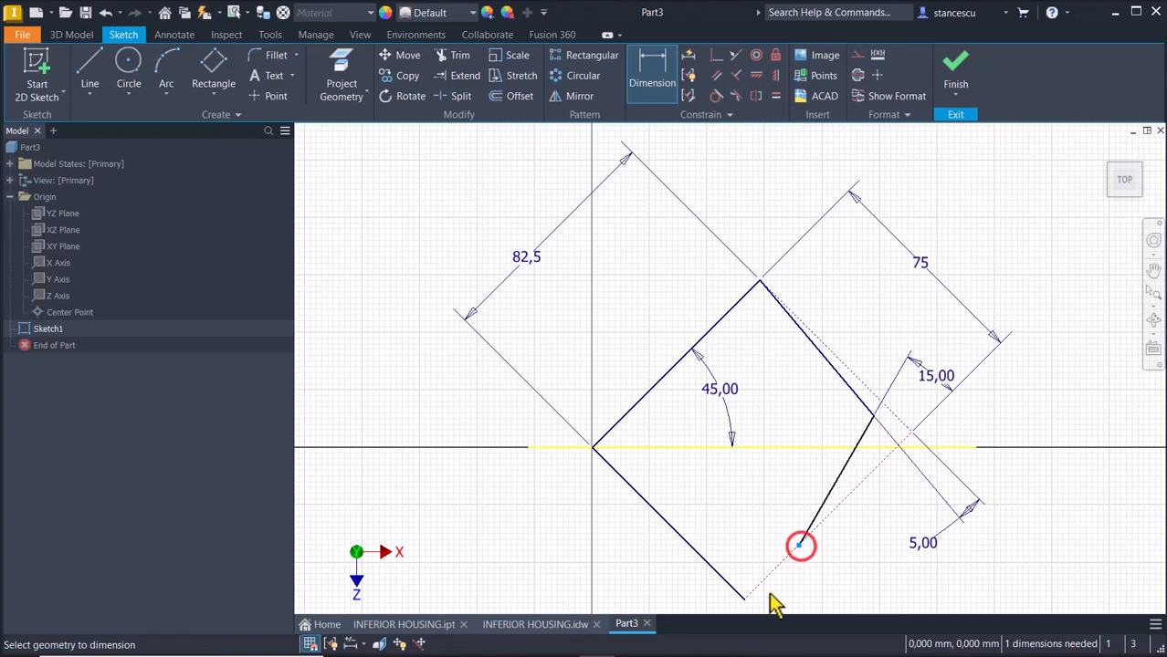
{"action": "middle_click_drag", "start_coordinate": [809, 581], "coordinate": [781, 381]}
{"action": "left_click", "coordinate": [769, 384]}
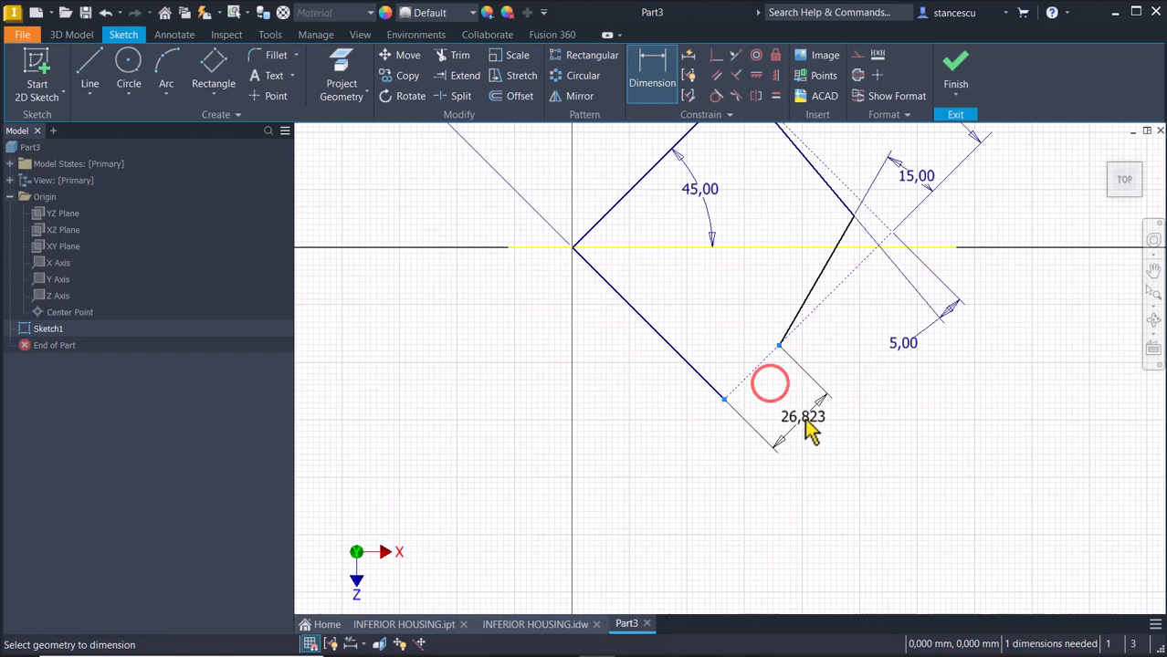
{"action": "left_click", "coordinate": [804, 415]}
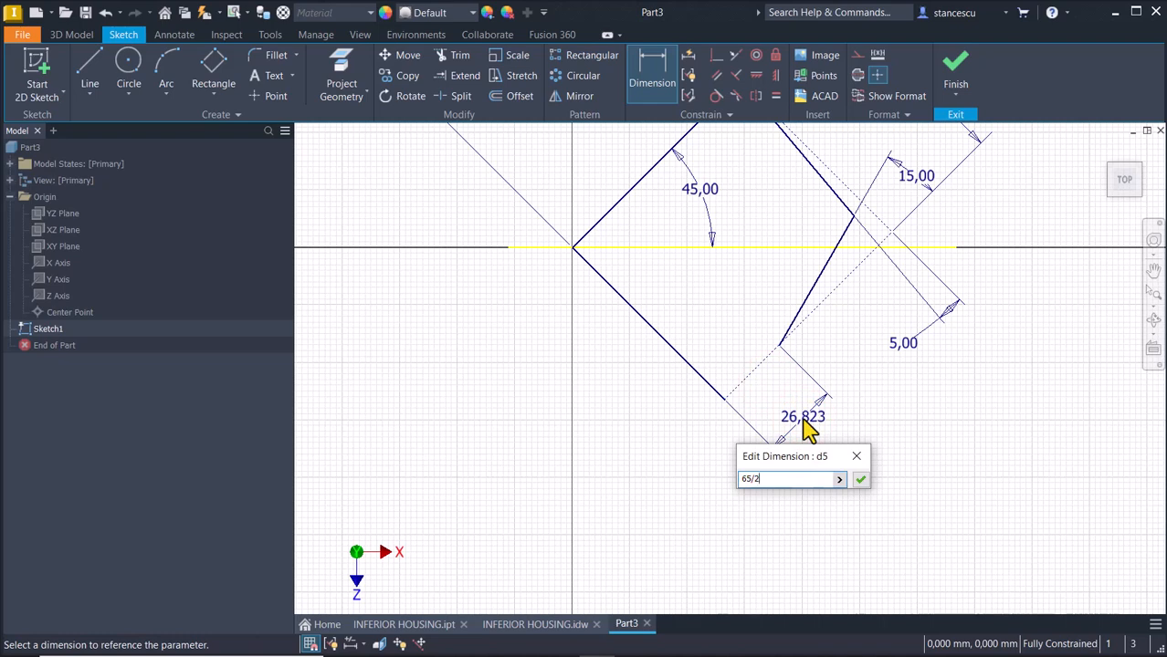
{"action": "key", "text": "Return"}
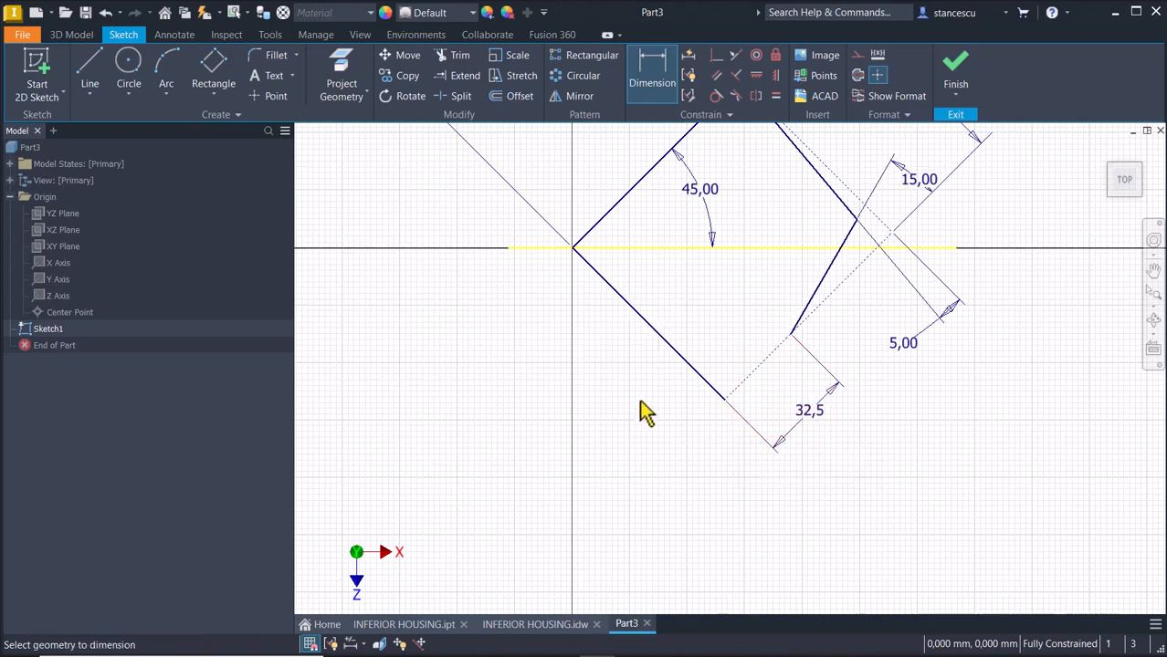
Close the profile with a line from the rectangle's bottommost corner to the end of the 15° line
{"action": "left_click", "coordinate": [89, 66]}
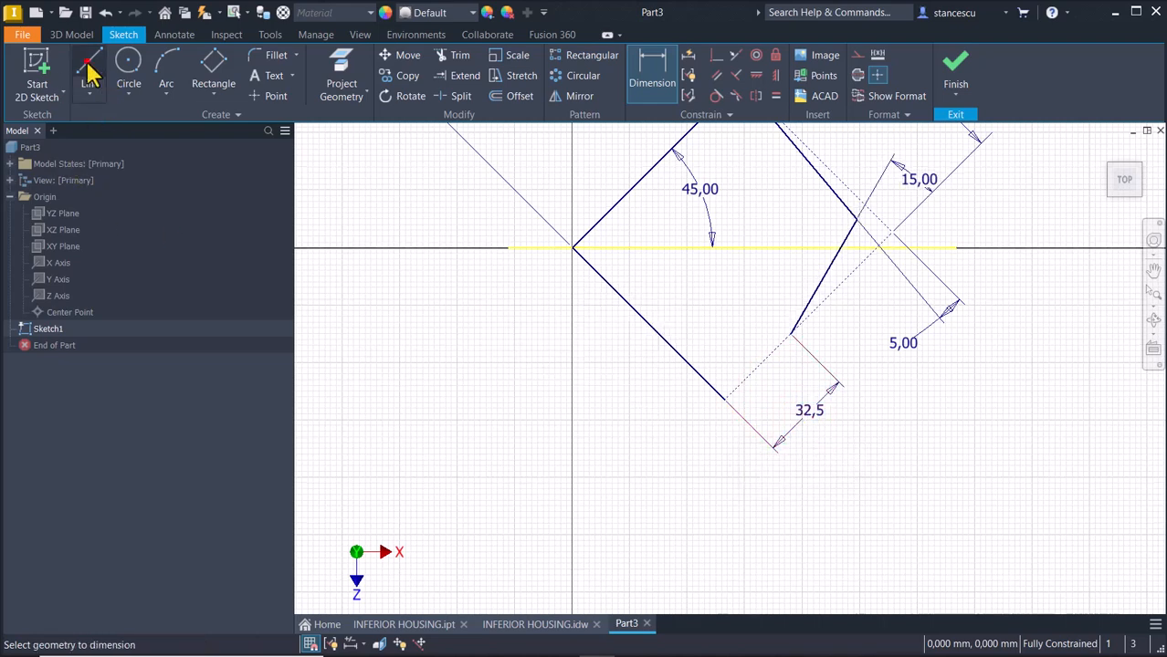
{"action": "left_click", "coordinate": [722, 400]}
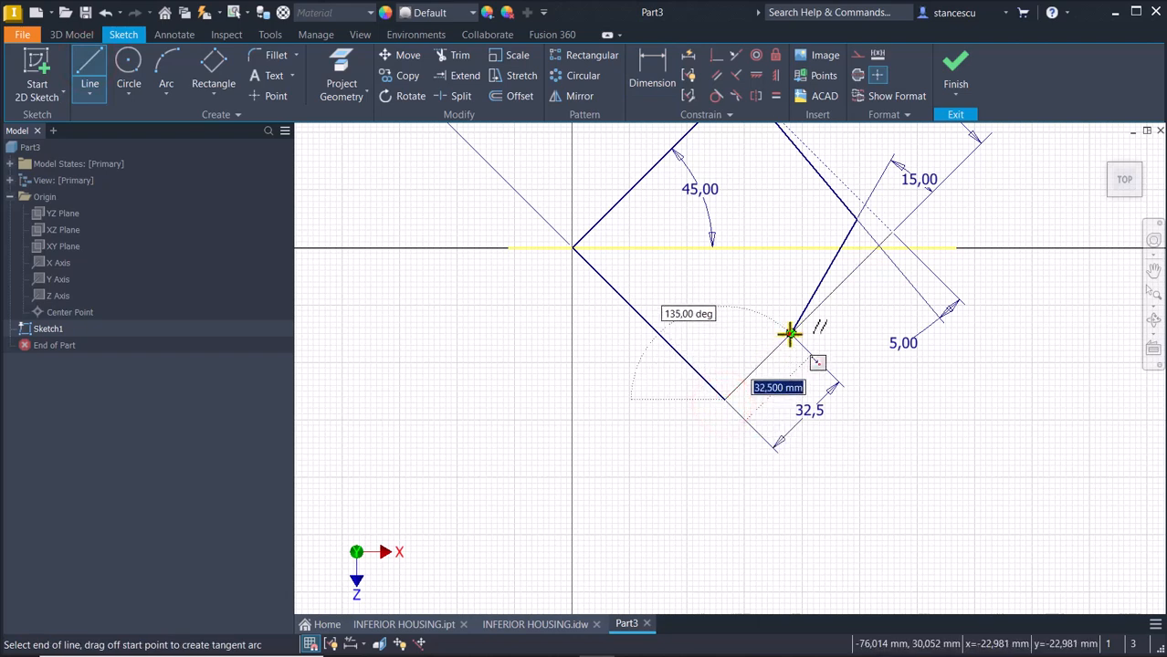
{"action": "double_click", "coordinate": [789, 334]}
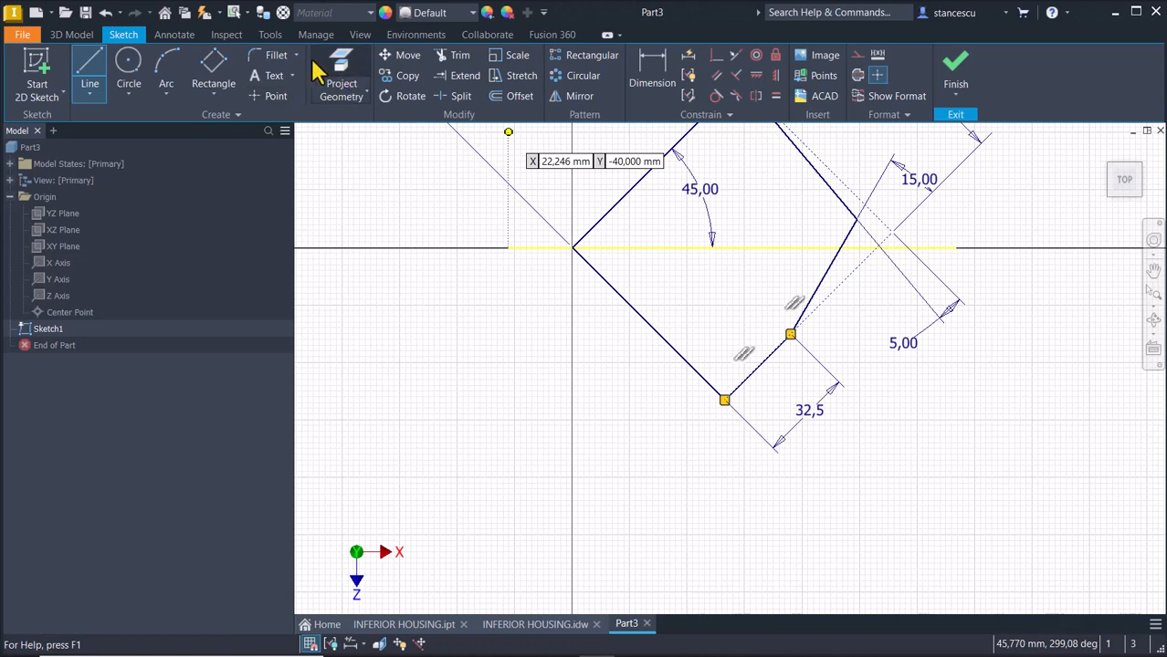
Fillet the corner between the two slanted profile lines with a 10 mm radius
{"action": "left_click", "coordinate": [276, 55]}
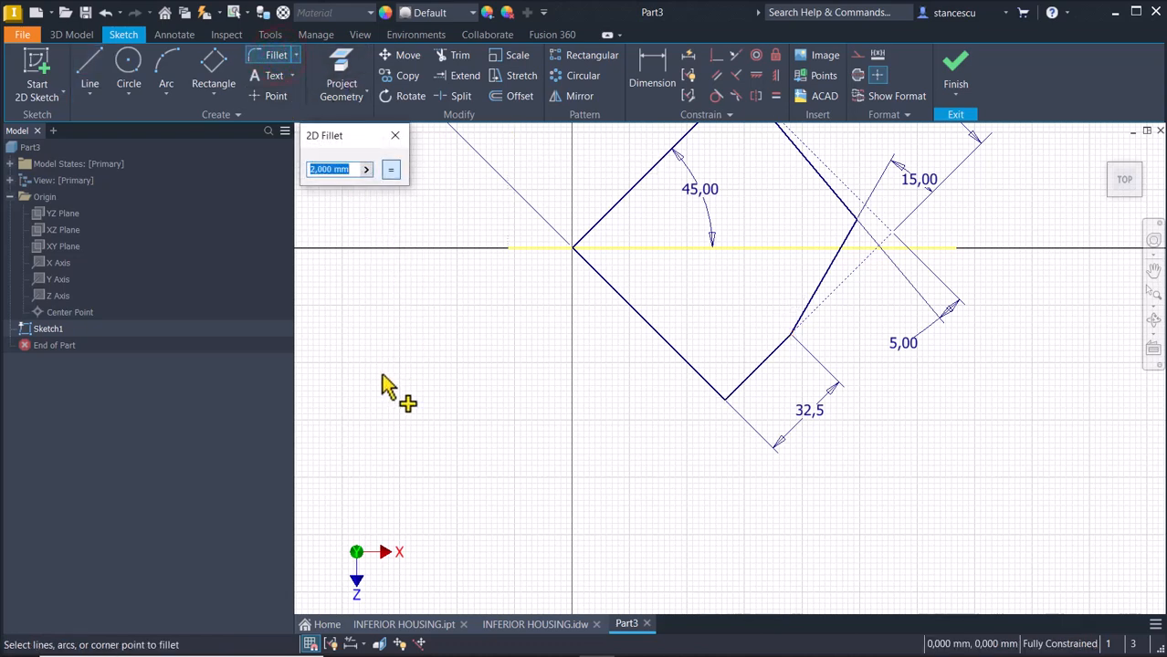
{"action": "type", "text": "10"}
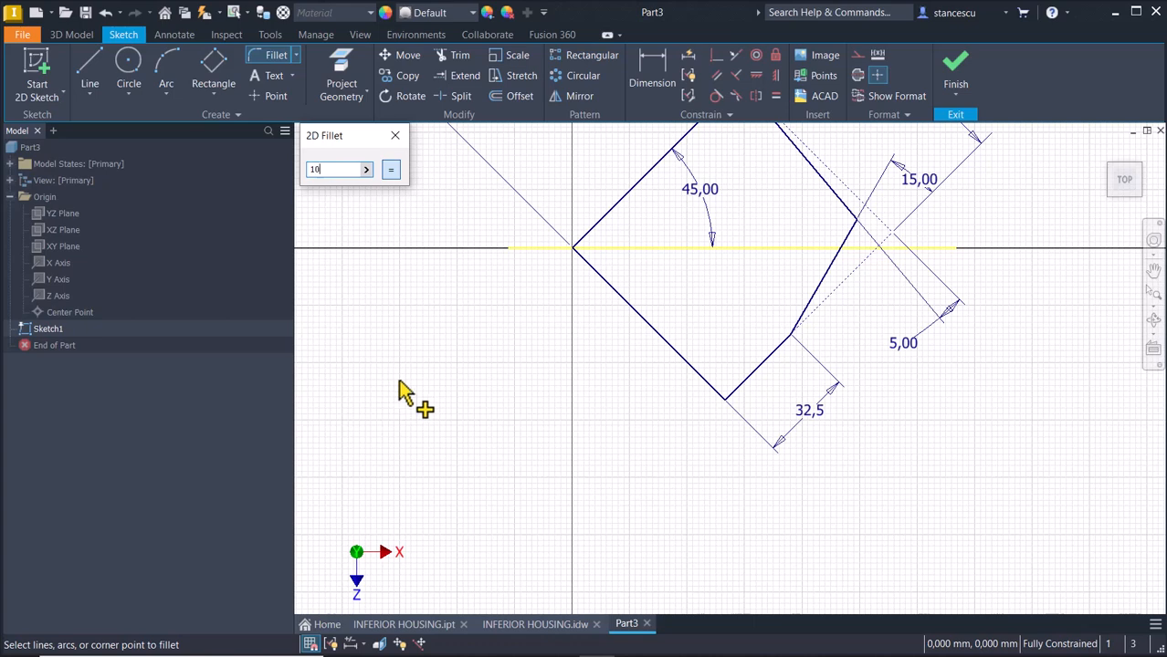
{"action": "left_click", "coordinate": [857, 222]}
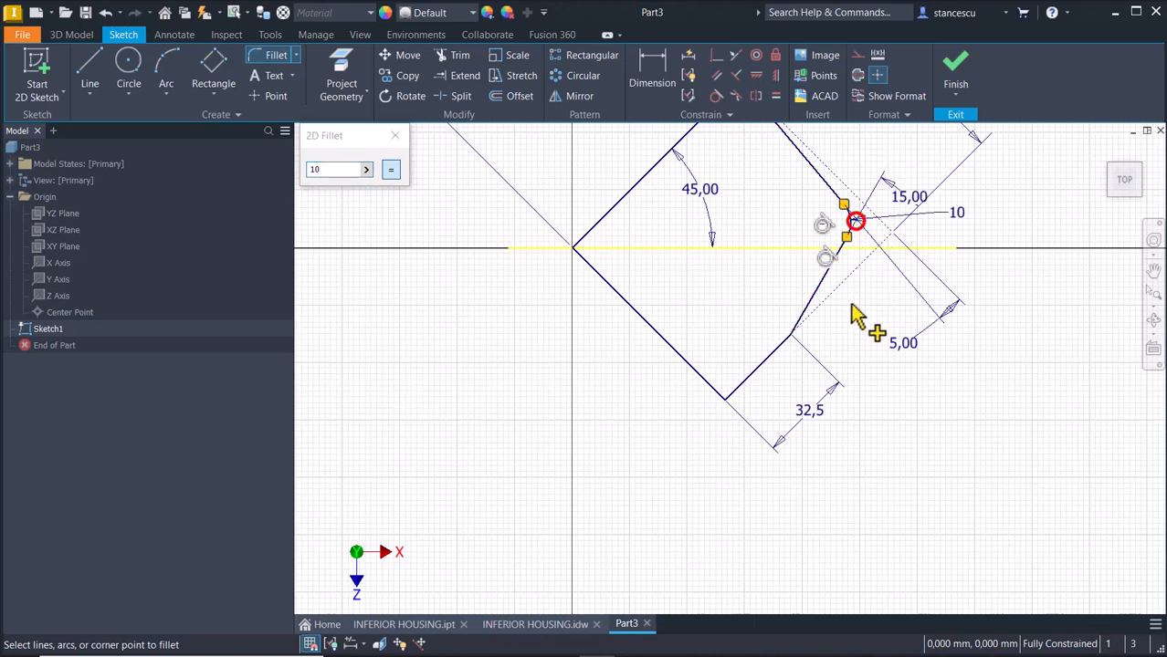
{"action": "left_click", "coordinate": [394, 135]}
{"action": "middle_click_drag", "start_coordinate": [828, 346], "coordinate": [772, 475]}
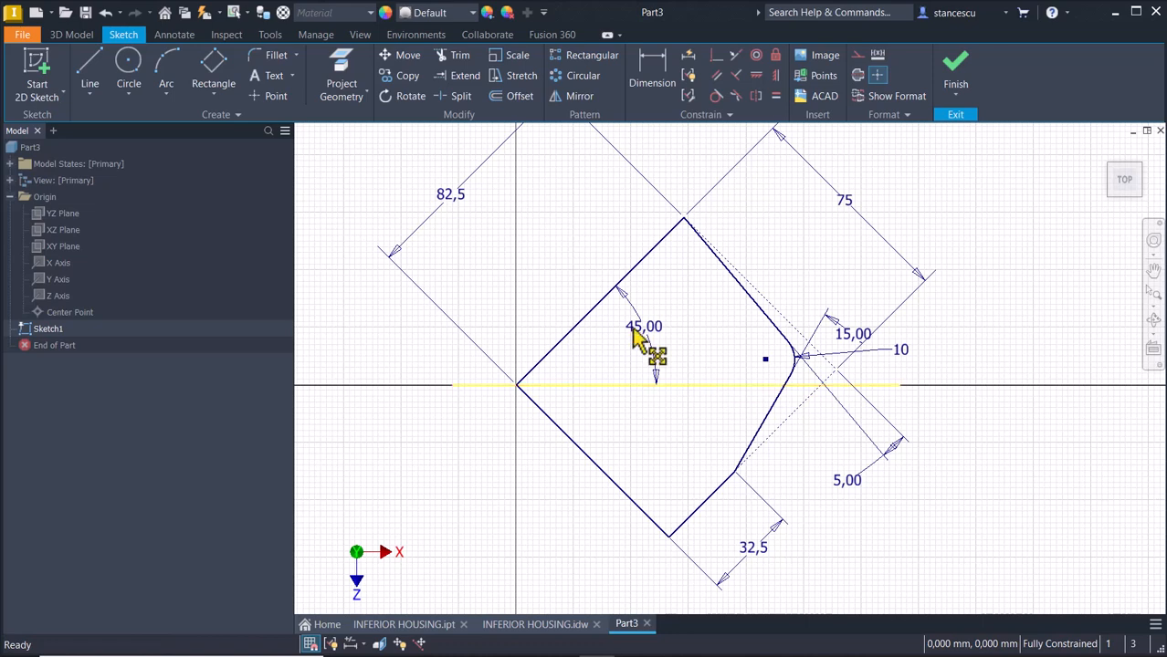
Draw a circle of 7.5 mm radius inside the profile, centred on the projected X axis near the filleted corner
{"action": "left_click", "coordinate": [128, 65]}
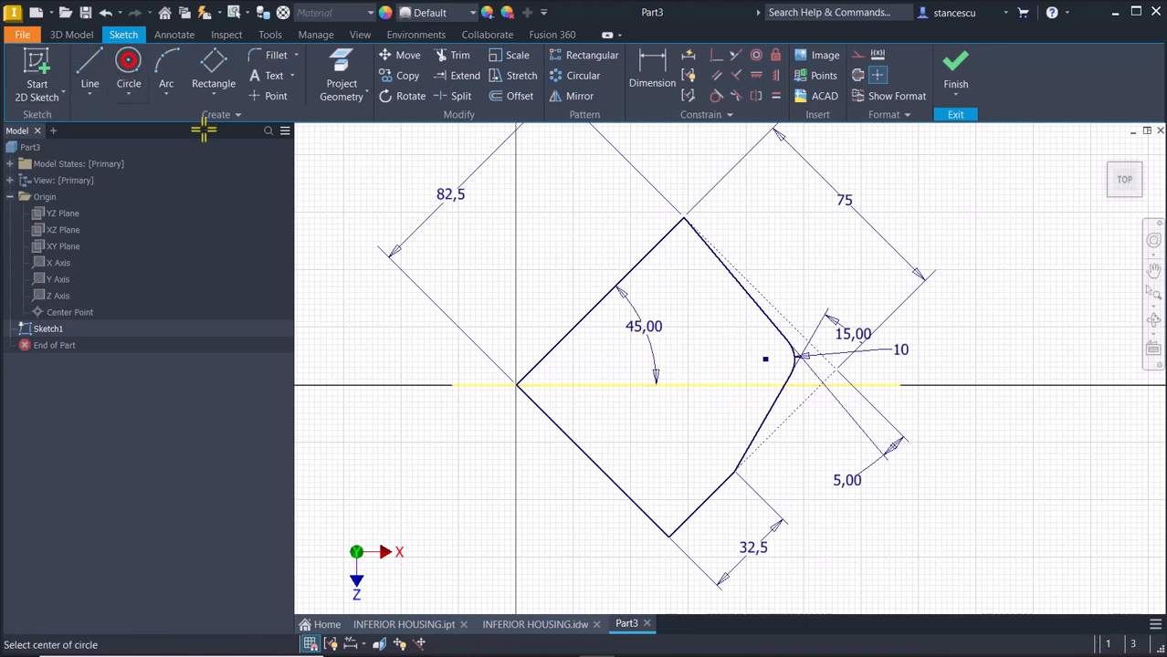
{"action": "left_click", "coordinate": [727, 386]}
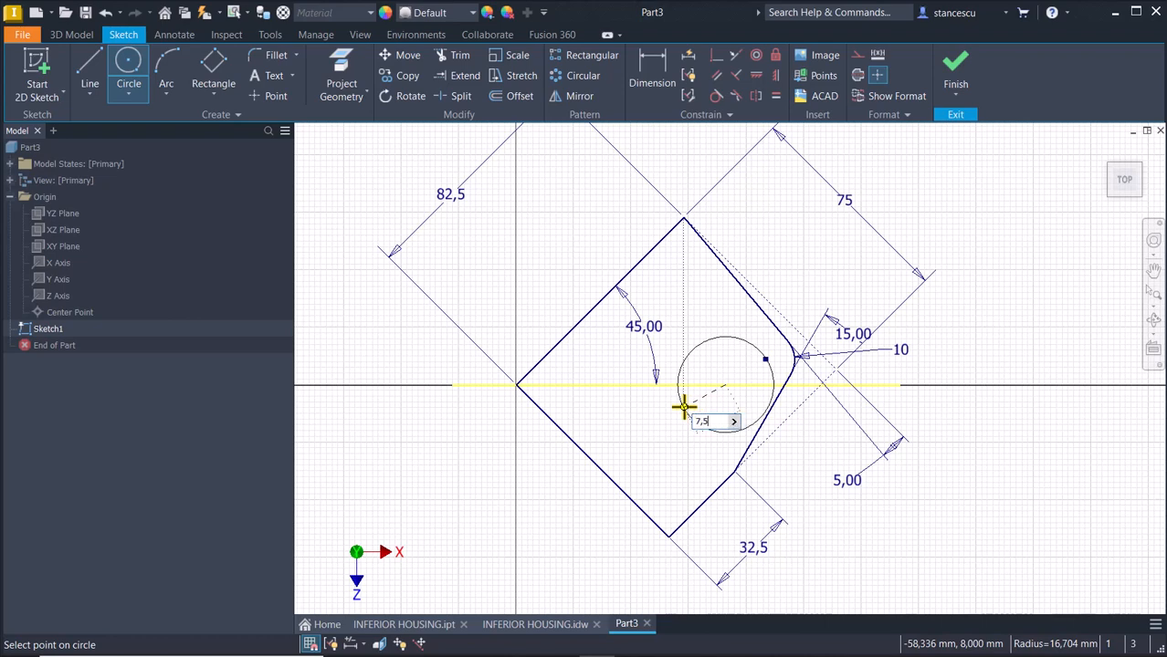
{"action": "key", "text": "Return"}
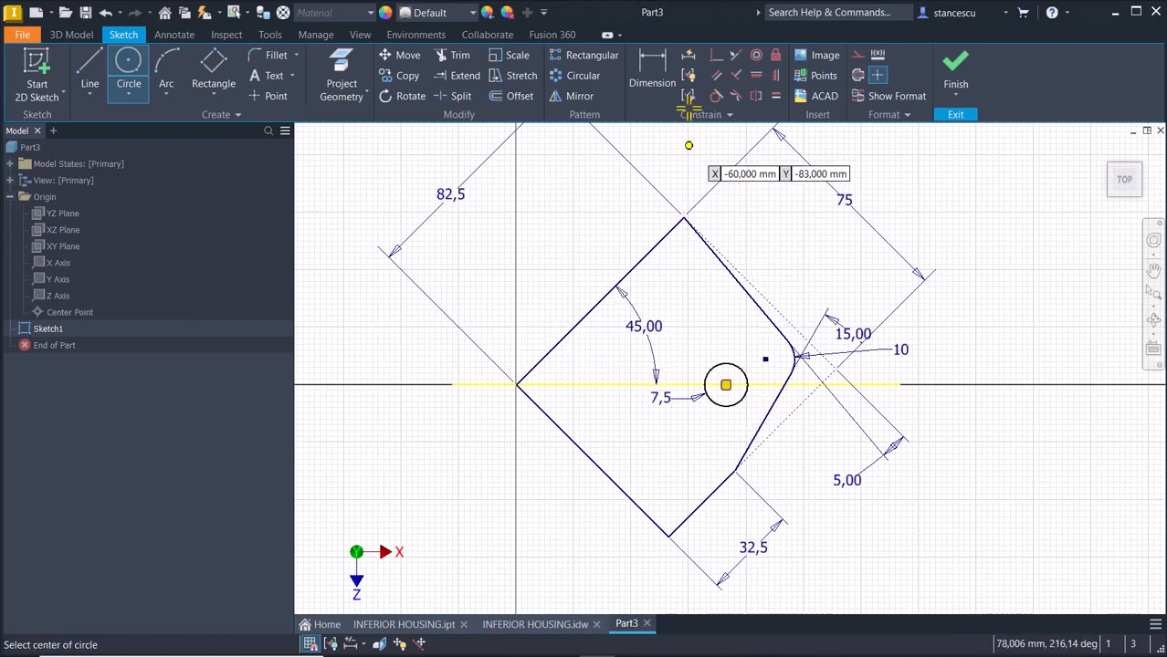
Dimension the distance from the origin to the circle's centre as 162/2 mm
{"action": "left_click", "coordinate": [653, 66]}
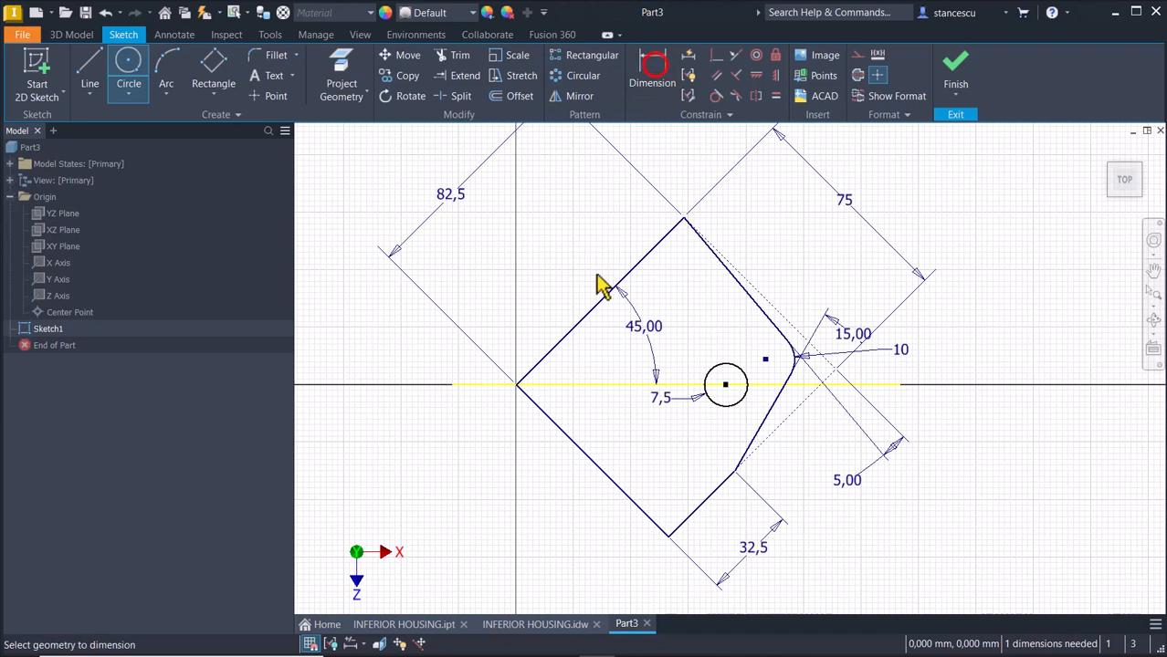
{"action": "left_click", "coordinate": [517, 384]}
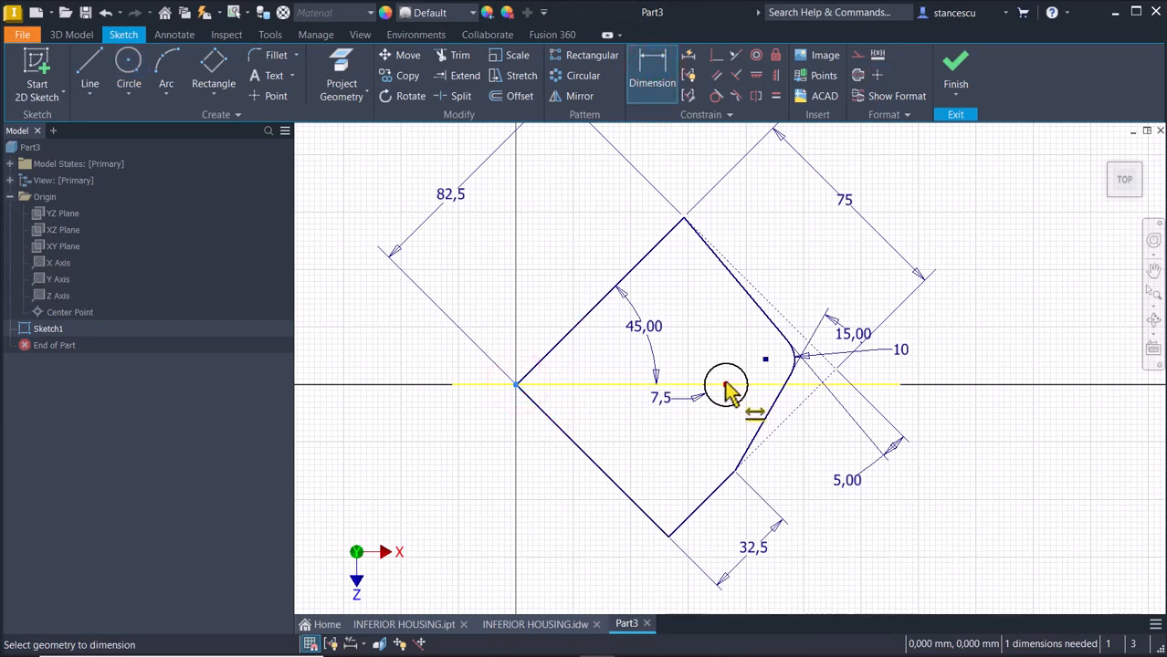
{"action": "left_click", "coordinate": [726, 383]}
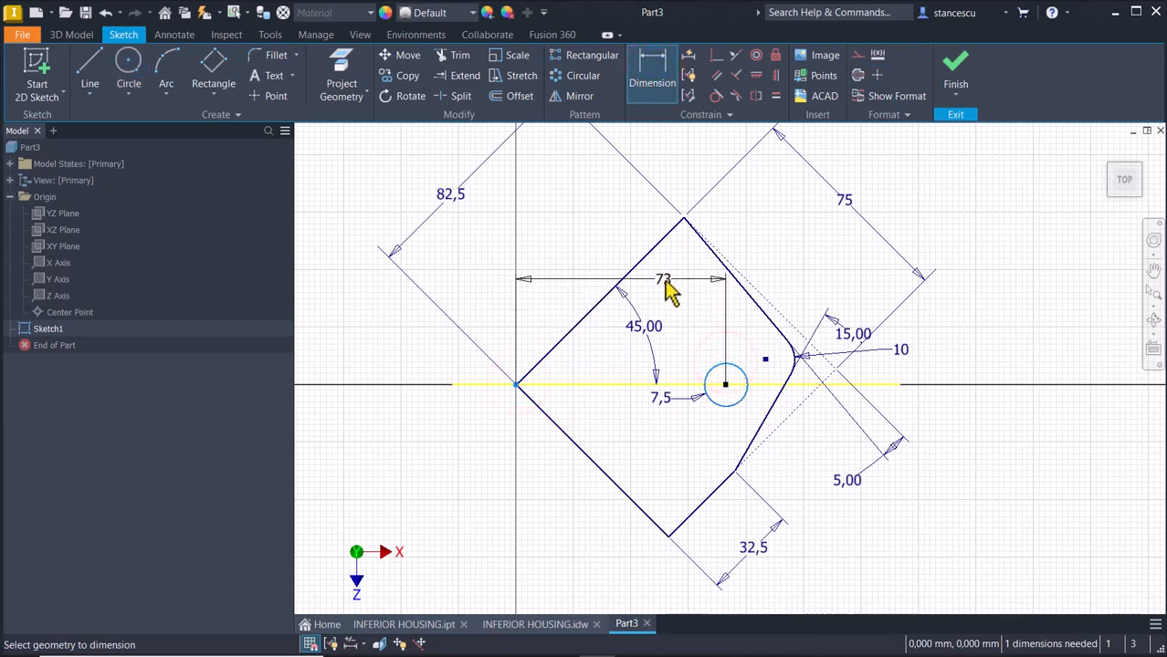
{"action": "left_click", "coordinate": [662, 280]}
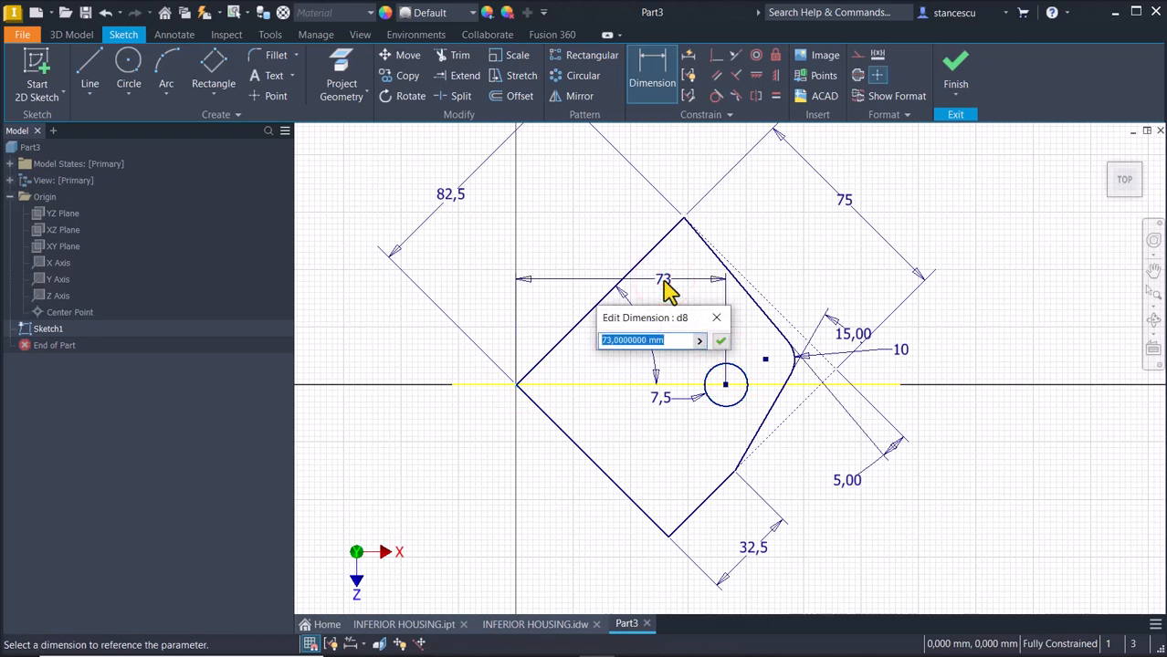
{"action": "type", "text": "8"}
{"action": "key", "text": "BackSpace"}
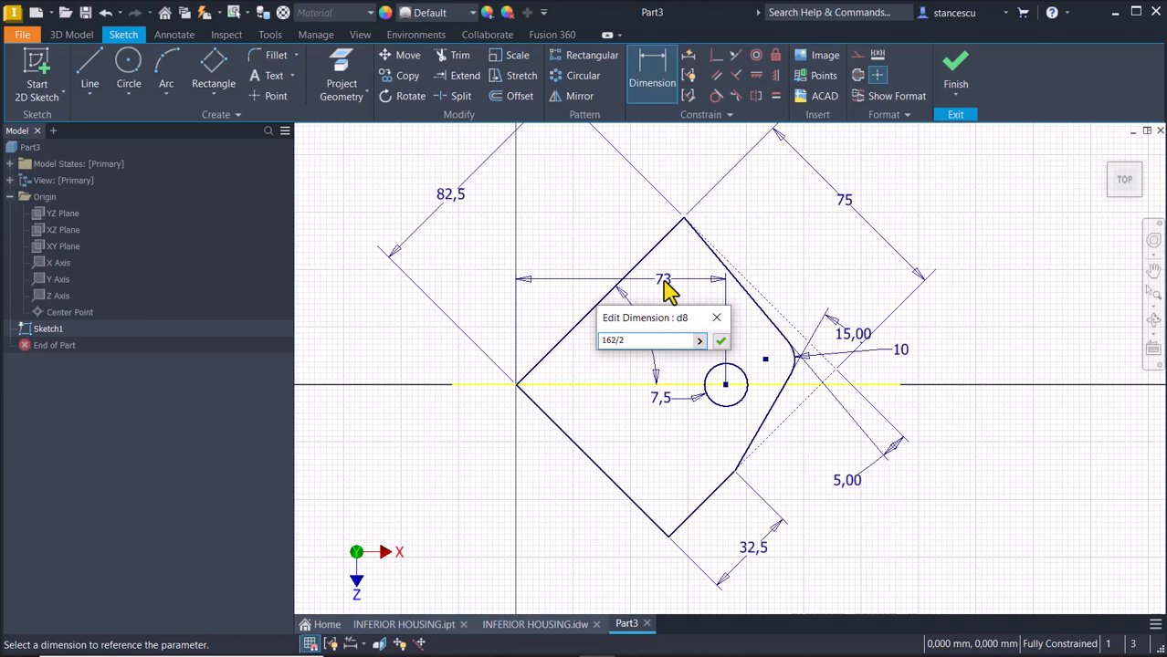
{"action": "key", "text": "Return"}
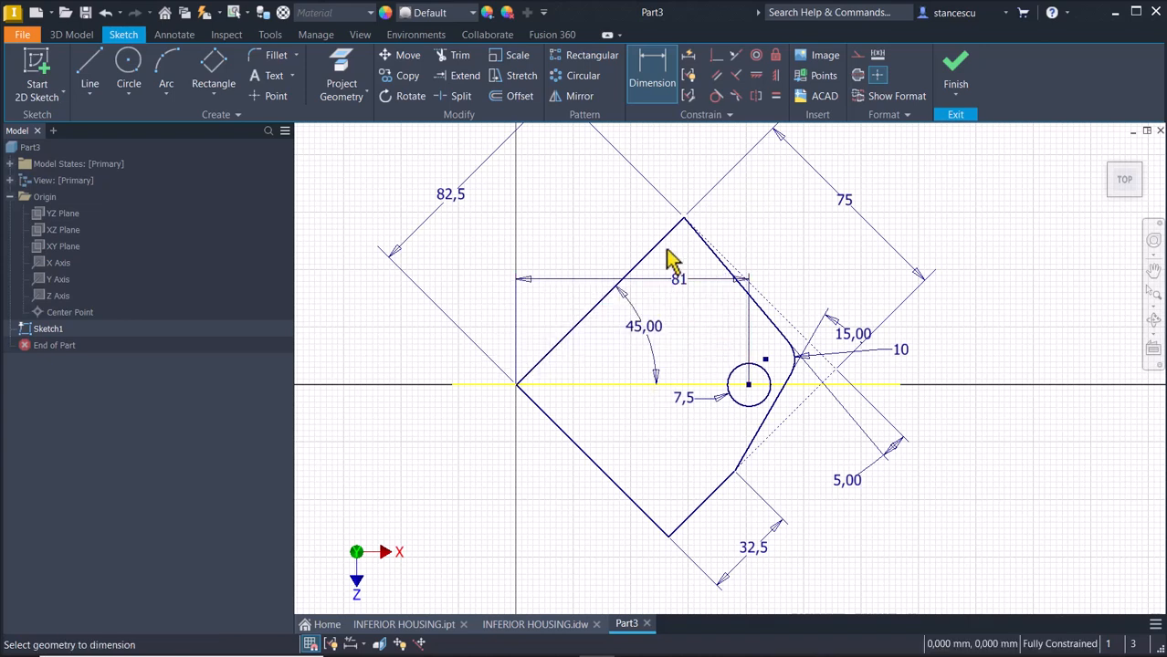
{"action": "key", "text": "Escape"}
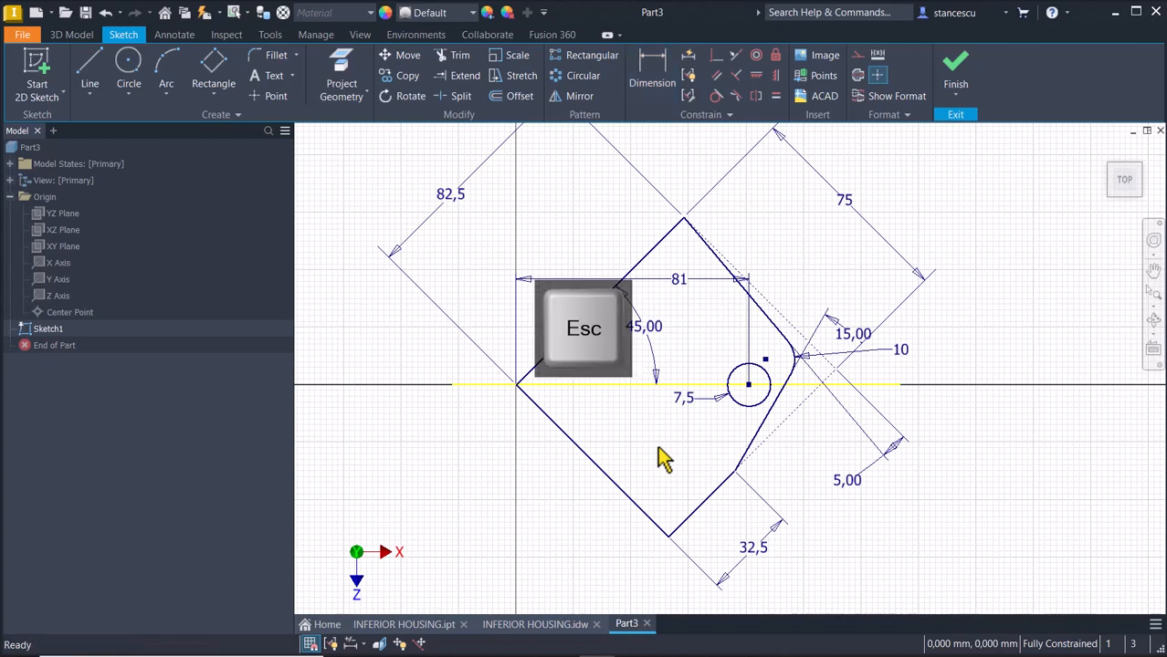
Check the R7,5 slot in the INFERIOR HOUSING.idw drawing and draw a line tangent to the circle's lower-left side, ending perpendicular on the construction side
{"action": "left_click", "coordinate": [519, 626]}
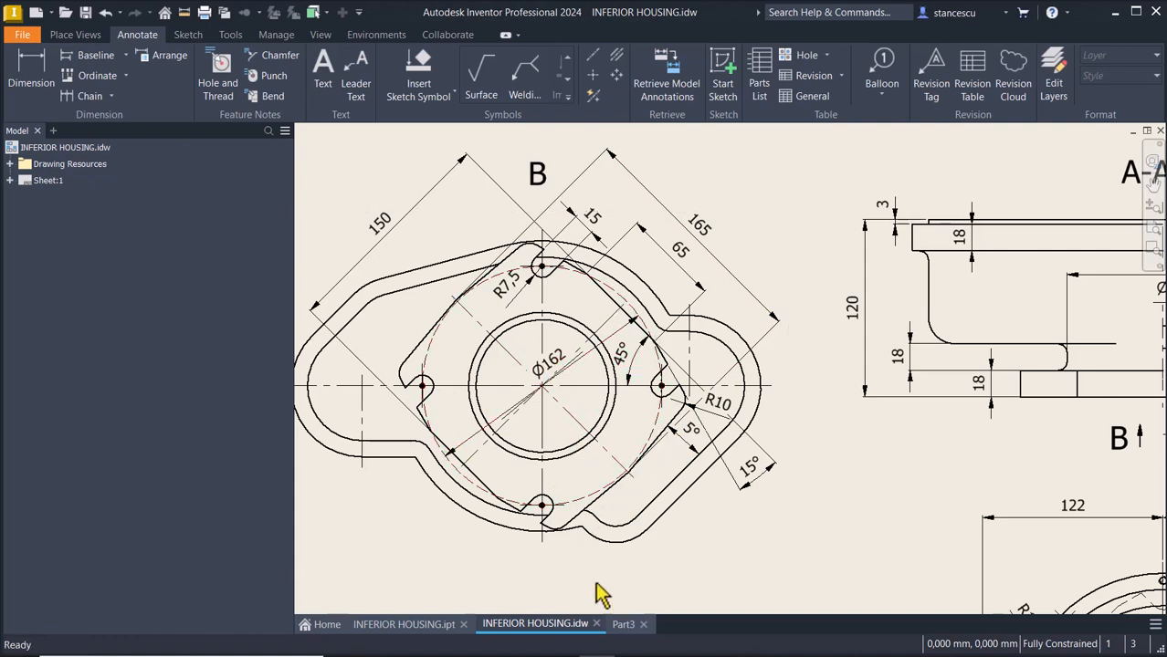
{"action": "left_click", "coordinate": [622, 624]}
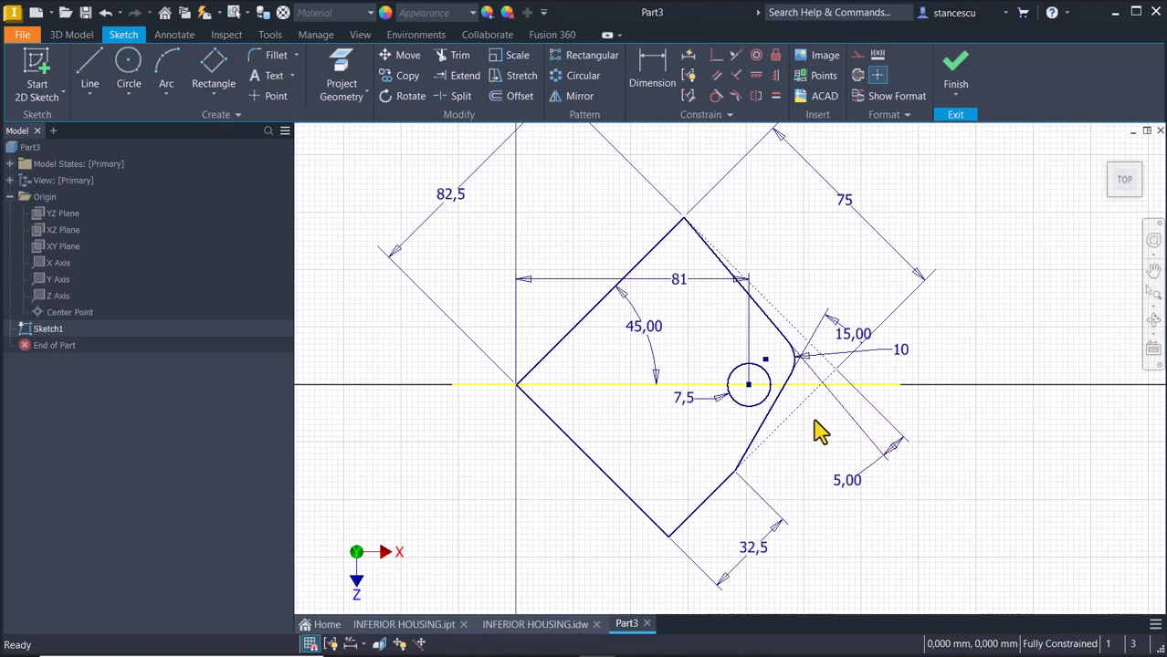
{"action": "scroll", "coordinate": [820, 433], "scroll_direction": "up", "scroll_amount": 5}
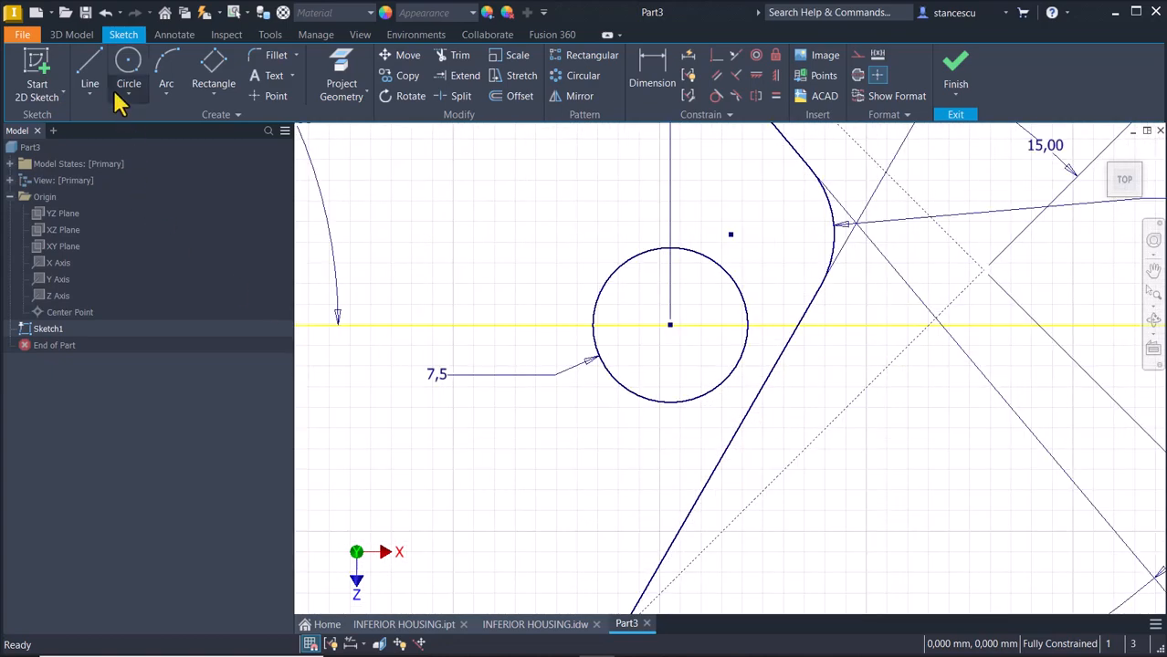
{"action": "left_click", "coordinate": [90, 62]}
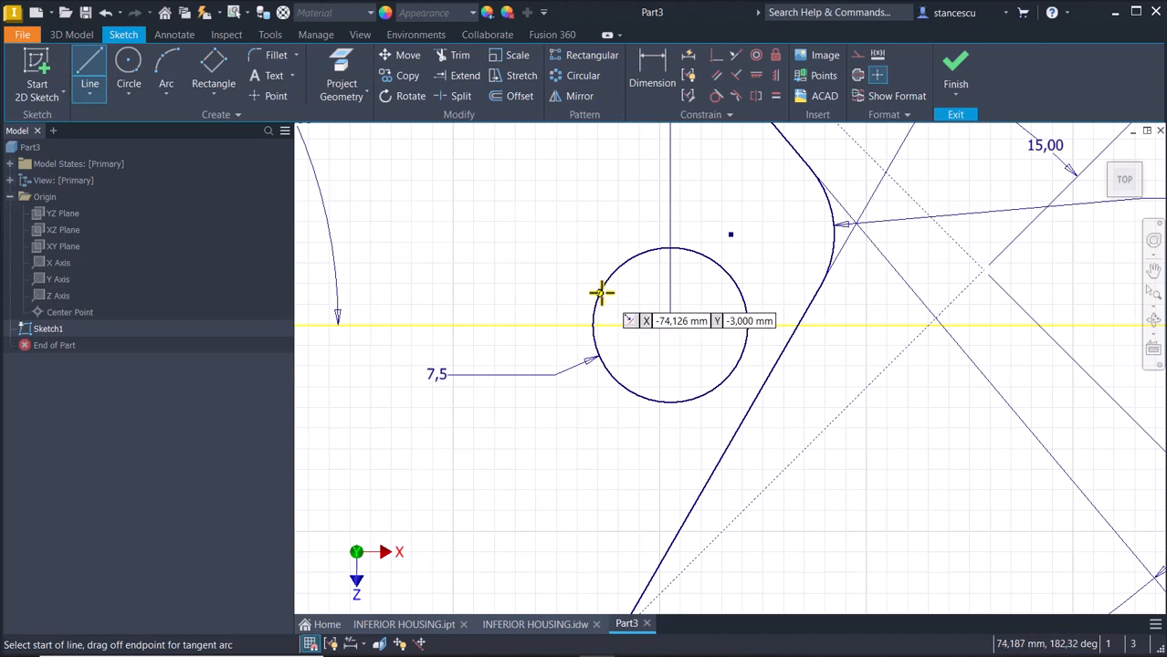
{"action": "left_click", "coordinate": [602, 293]}
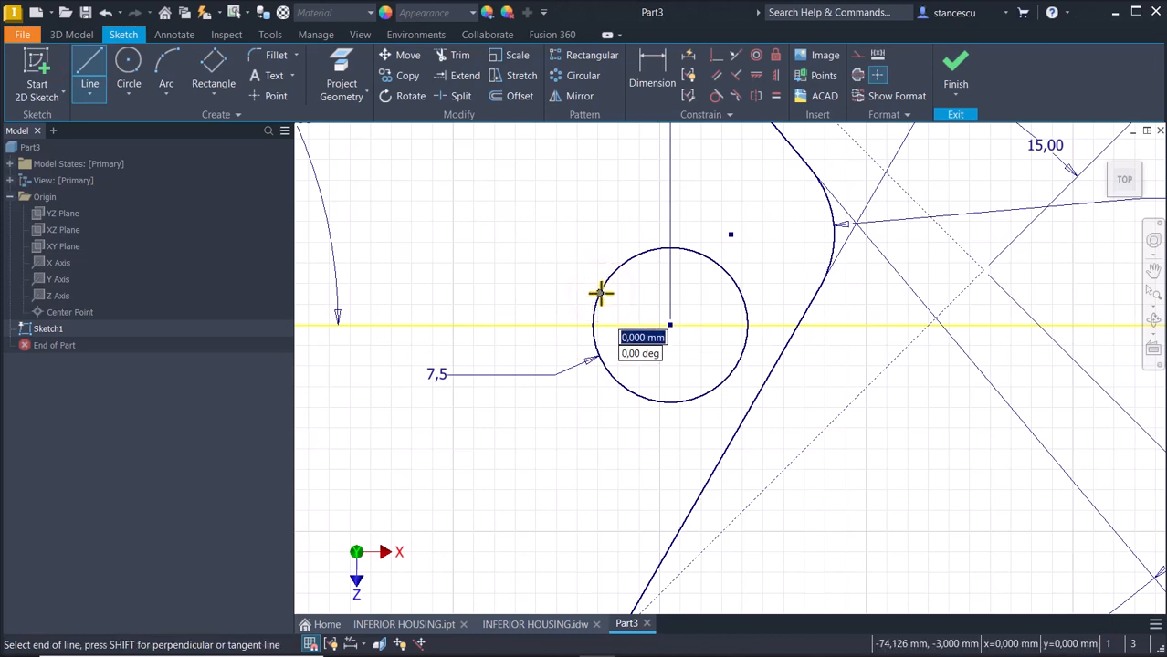
{"action": "left_click_drag", "start_coordinate": [600, 293], "coordinate": [741, 509]}
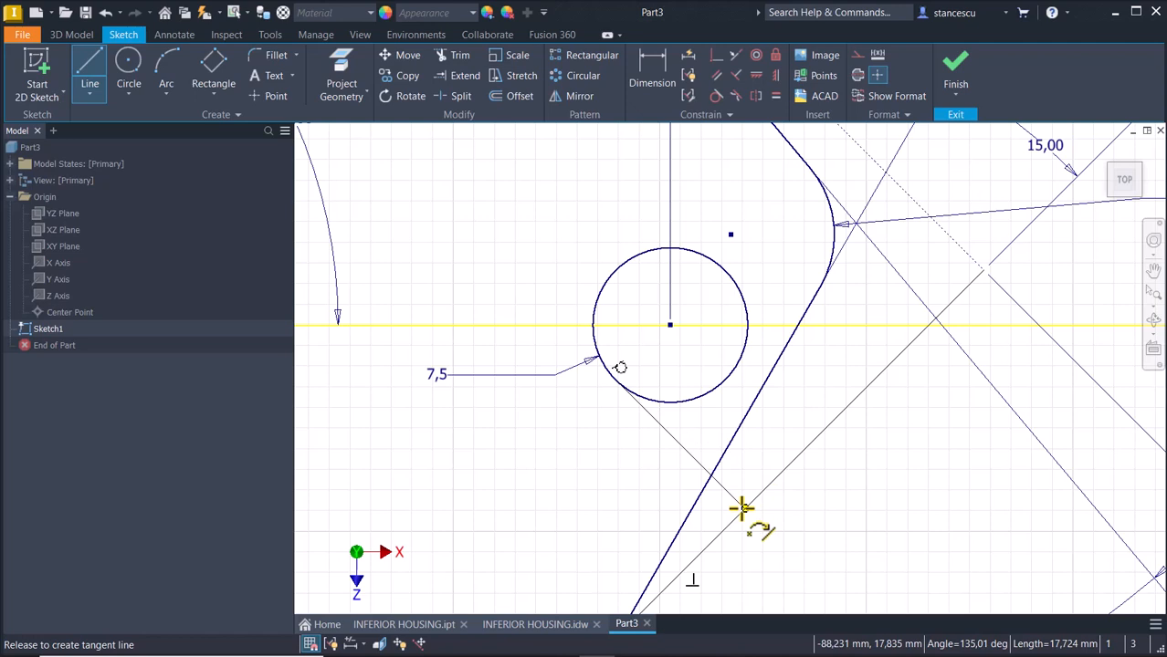
{"action": "left_click_drag", "start_coordinate": [741, 509], "coordinate": [744, 509]}
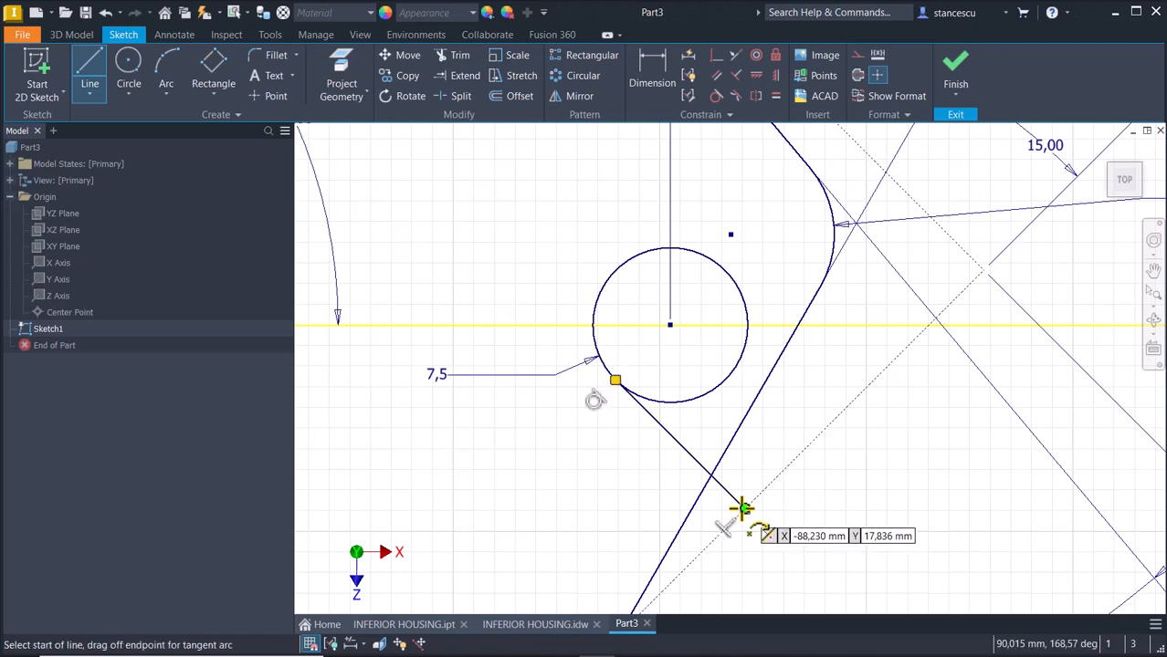
Draw a second line from the circle's upper-right edge, parallel to the tangent line, ending perpendicular on the lower-right construction side
{"action": "left_click", "coordinate": [699, 256]}
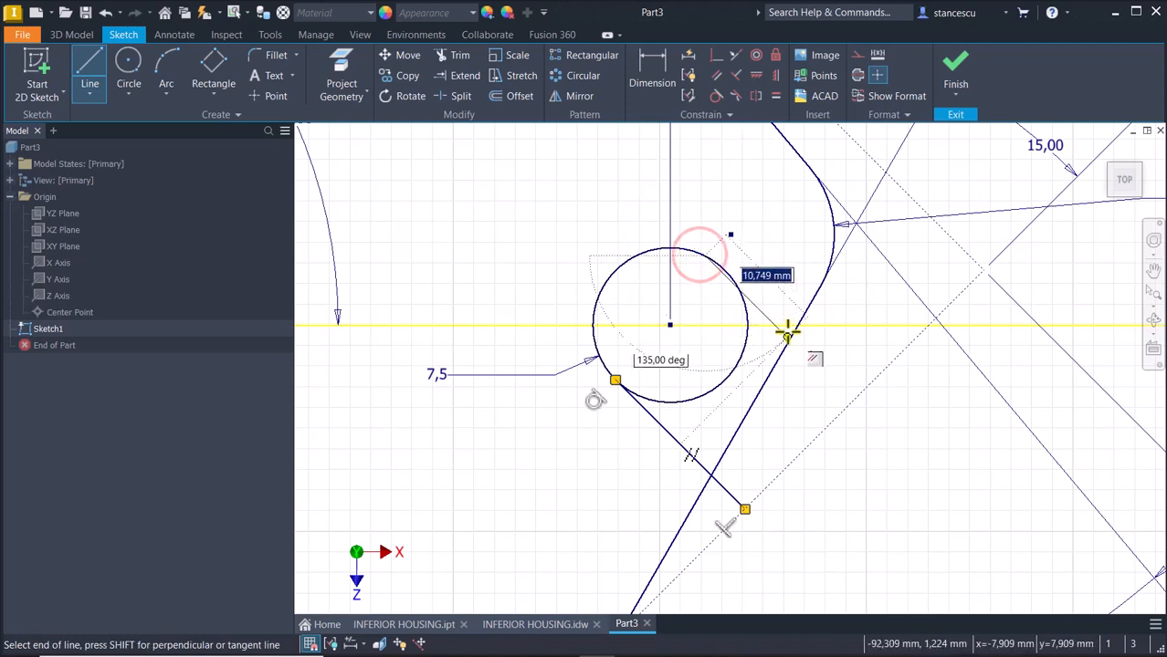
{"action": "left_click", "coordinate": [852, 405]}
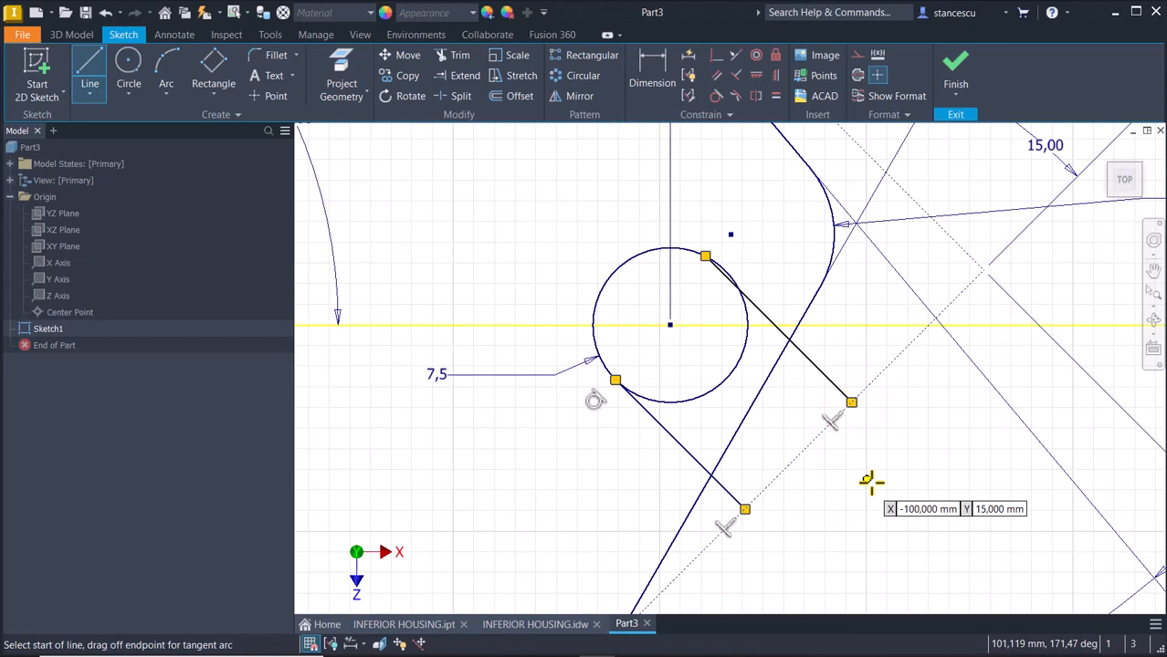
{"action": "key", "text": "Escape"}
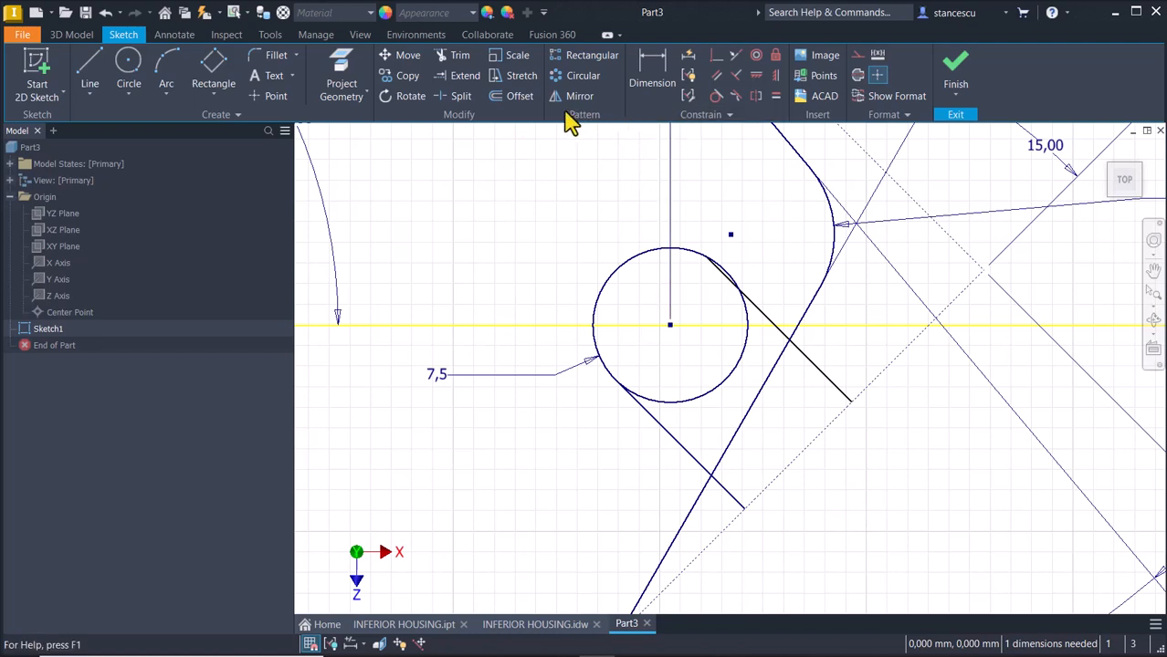
Trim the ends of both slot lines that extend beyond the slanted profile edge
{"action": "left_click", "coordinate": [447, 62]}
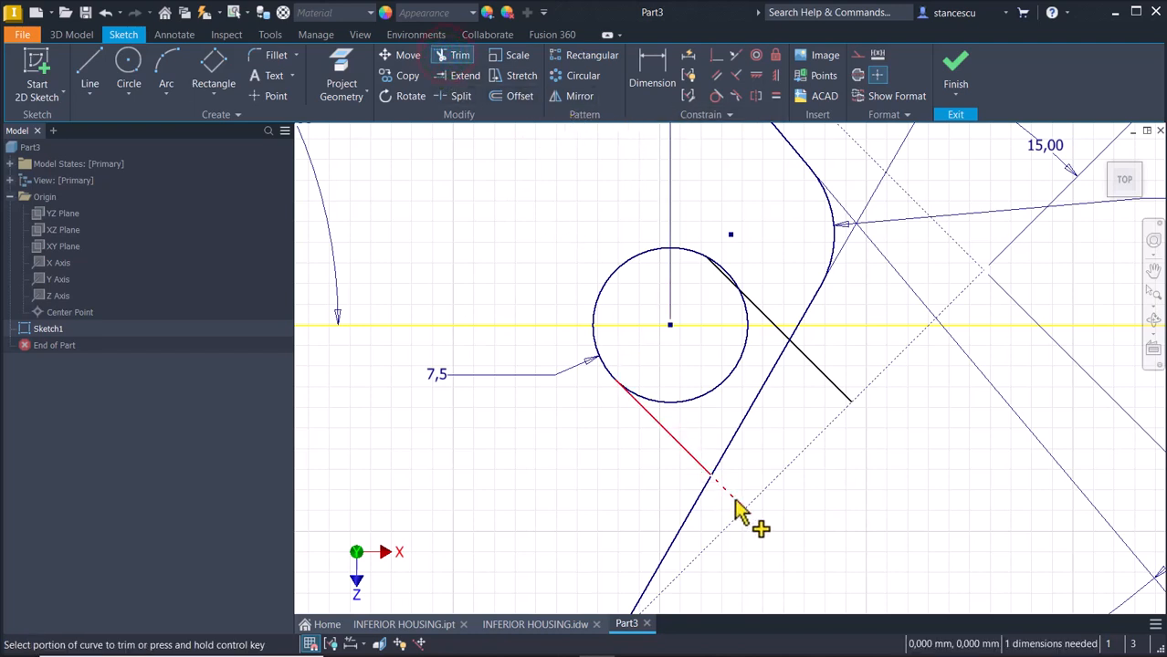
{"action": "left_click", "coordinate": [735, 500]}
{"action": "left_click", "coordinate": [819, 370]}
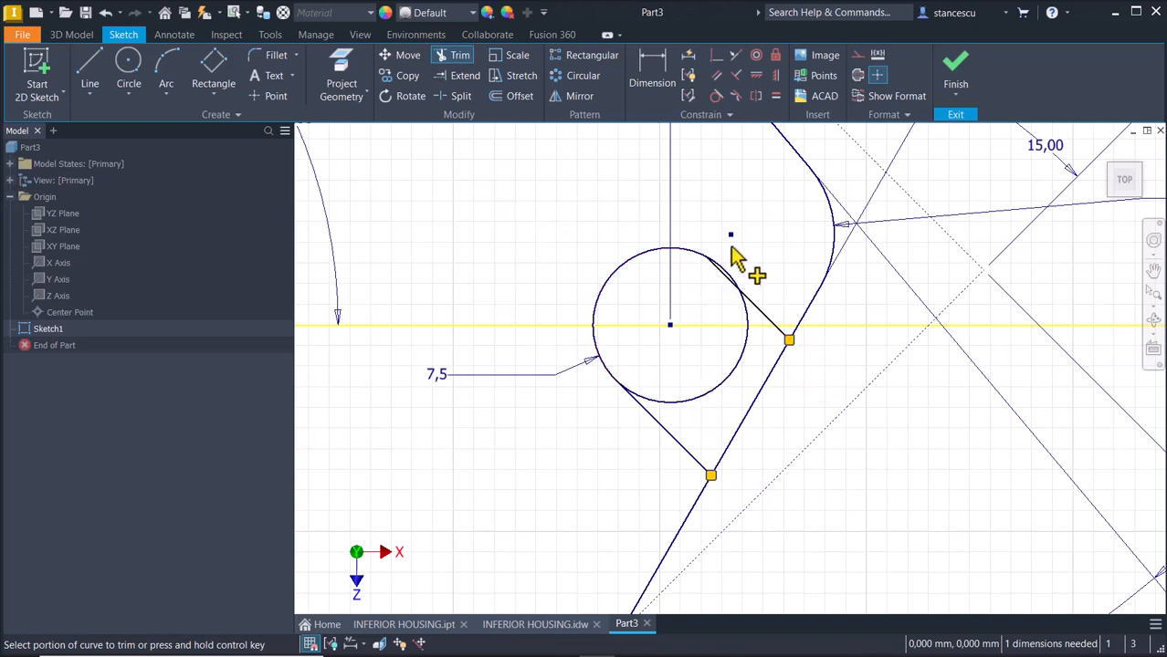
{"action": "key", "text": "Escape"}
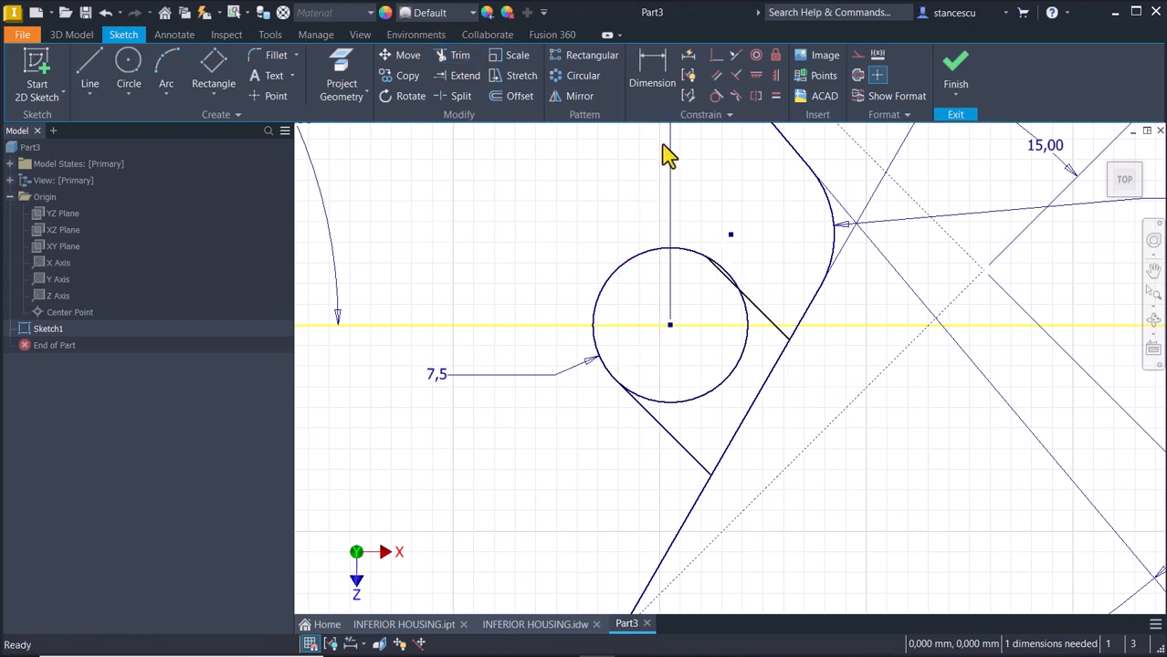
Make the slot's upper-right line tangent to the 7.5 mm radius circle
{"action": "left_click", "coordinate": [716, 96]}
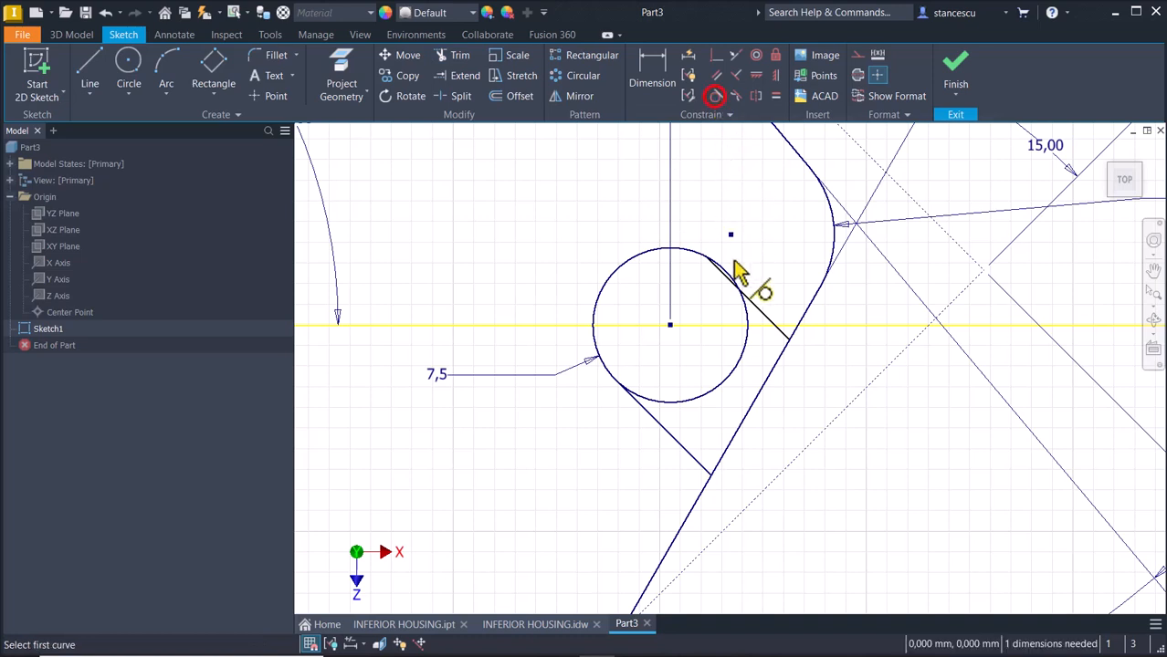
{"action": "left_click", "coordinate": [750, 326]}
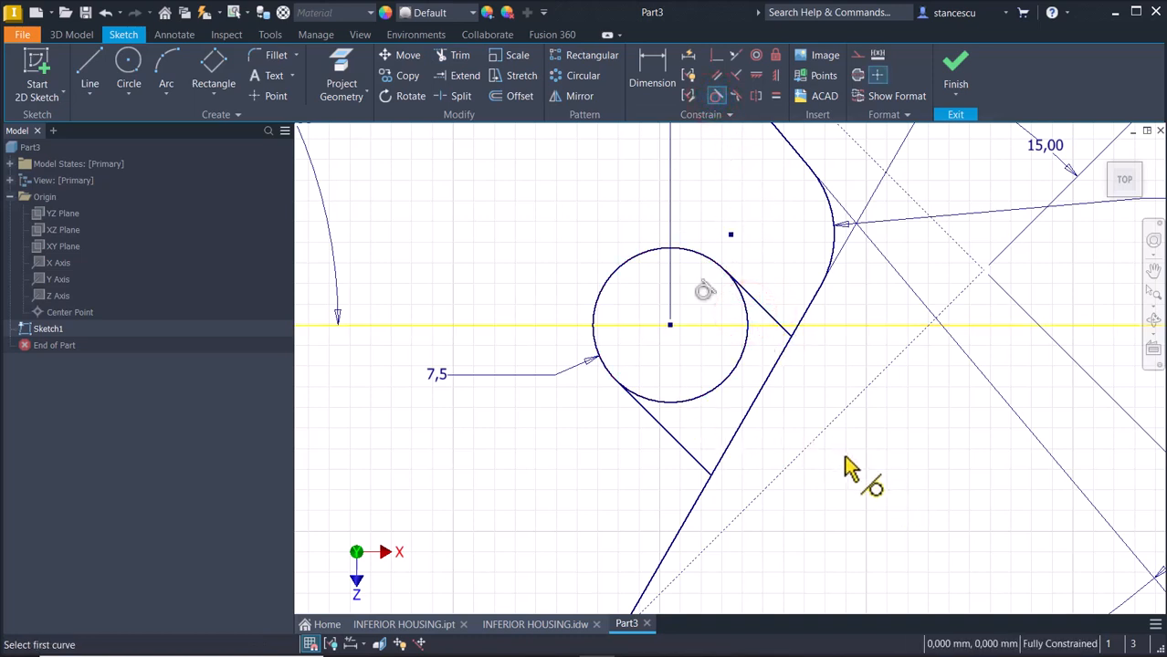
{"action": "key", "text": "Escape"}
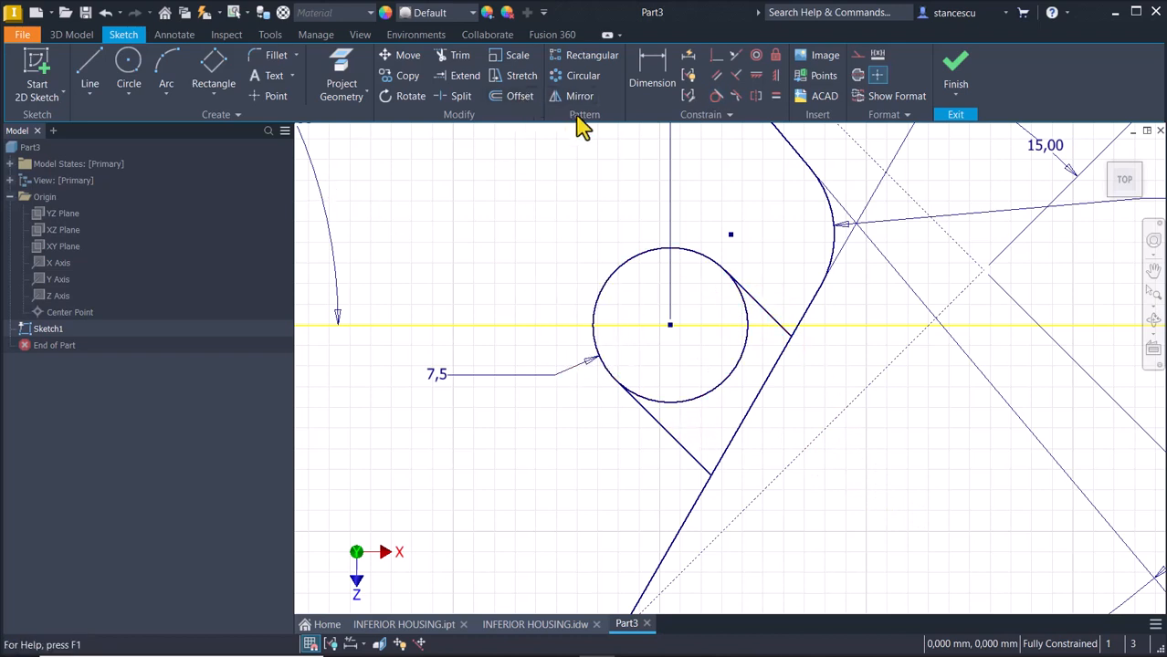
Trim away the circle's lower-right arc between the two parallel lines to leave an open slot end
{"action": "left_click", "coordinate": [456, 56]}
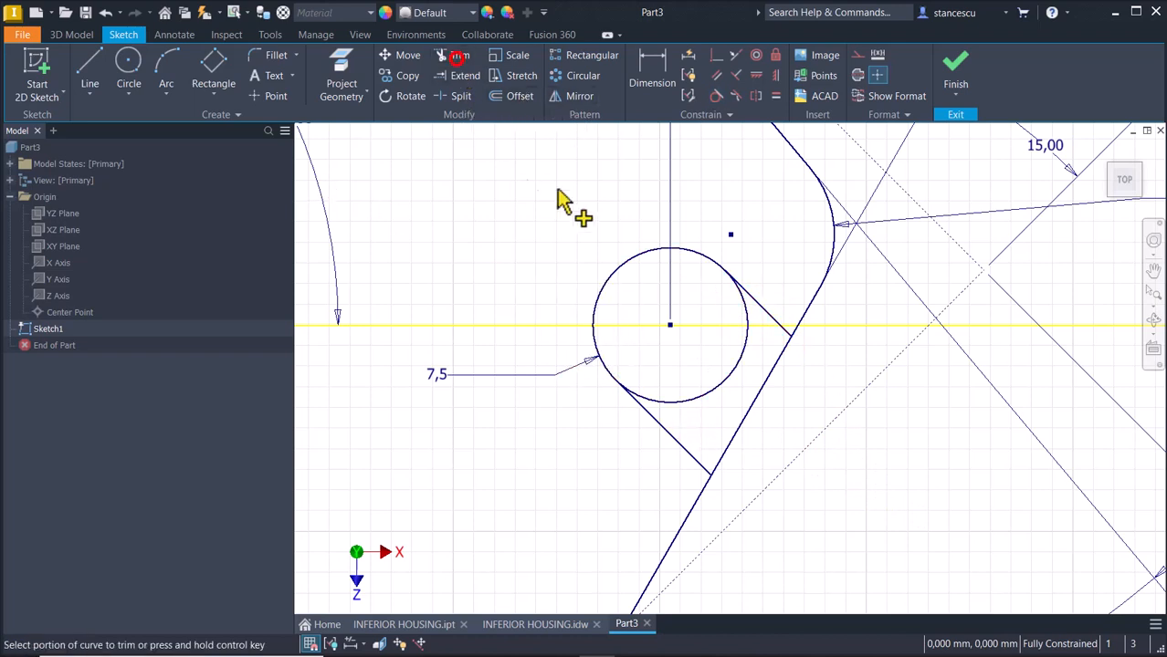
{"action": "left_click", "coordinate": [677, 404]}
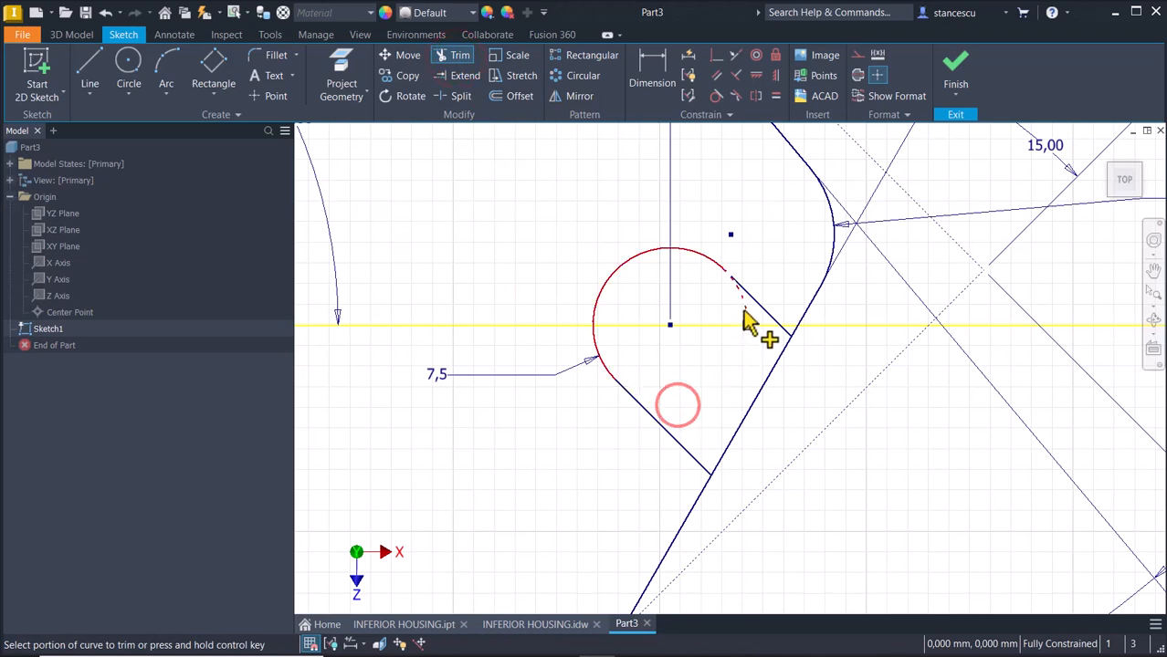
{"action": "left_click", "coordinate": [742, 310]}
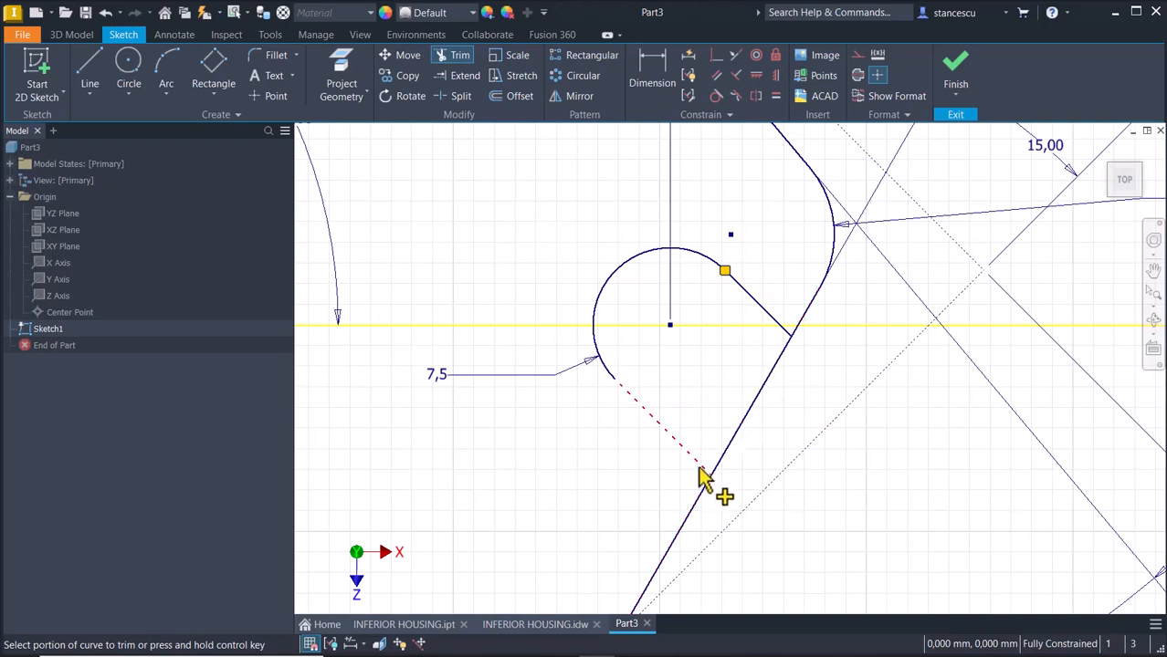
Split the slanted profile edge at both points where the slot lines meet it
{"action": "scroll", "coordinate": [670, 438], "scroll_direction": "down", "scroll_amount": 5}
{"action": "key", "text": "Num_Lock"}
{"action": "scroll", "coordinate": [849, 447], "scroll_direction": "down", "scroll_amount": 2}
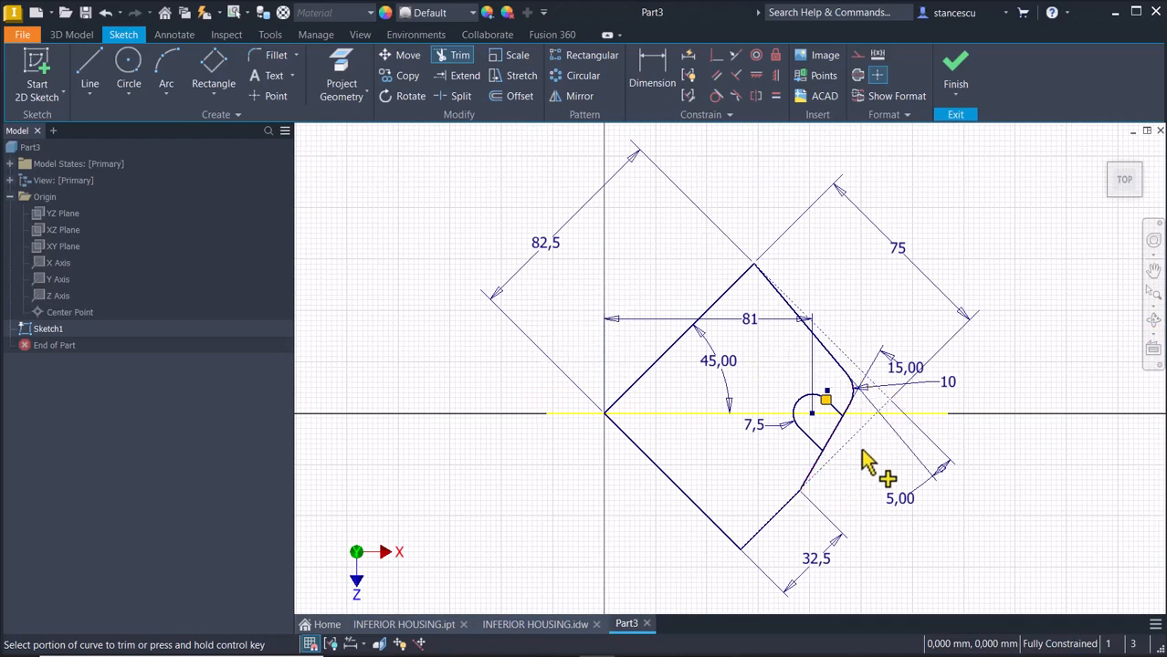
{"action": "scroll", "coordinate": [852, 443], "scroll_direction": "up", "scroll_amount": 2}
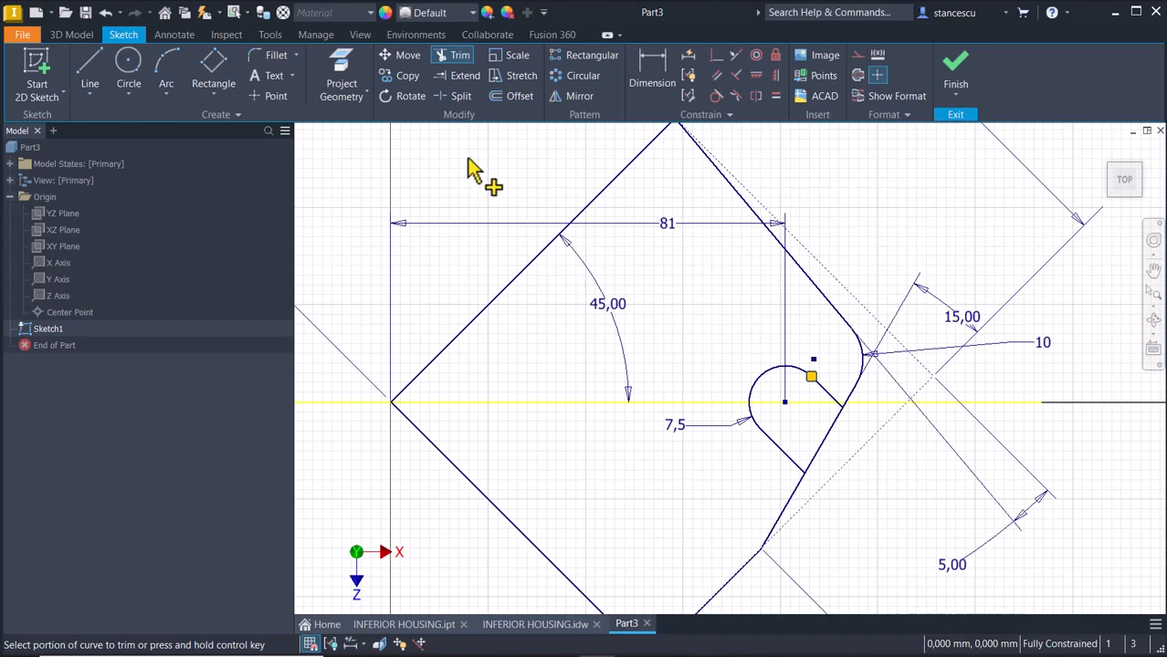
{"action": "left_click", "coordinate": [458, 97]}
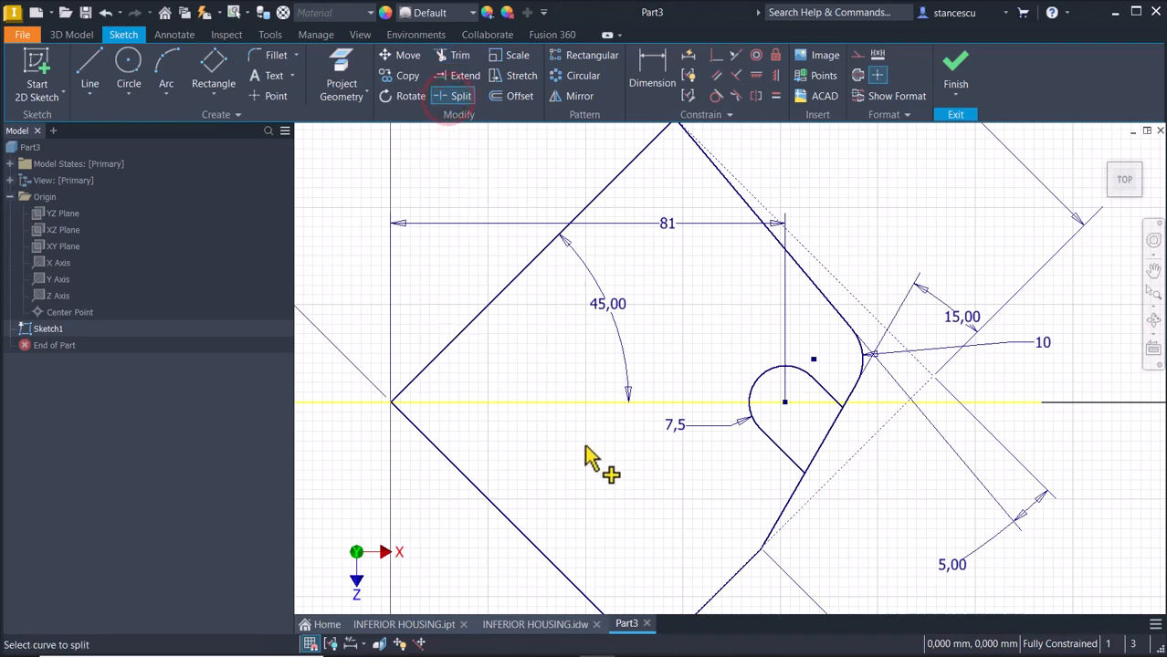
{"action": "left_click", "coordinate": [814, 467]}
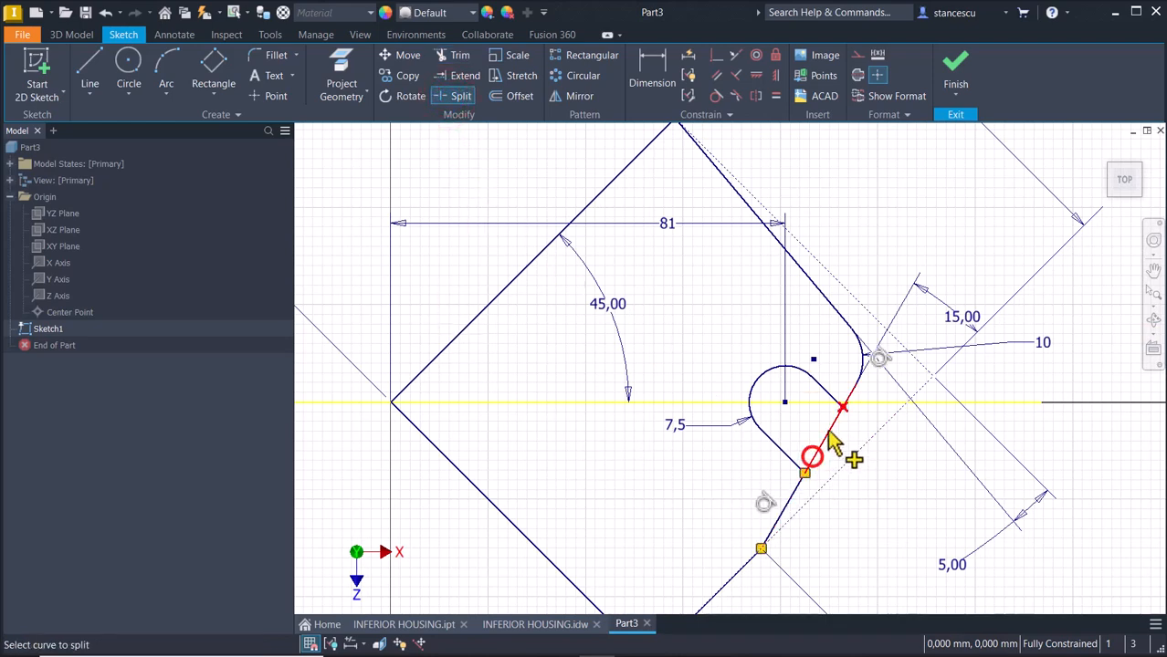
{"action": "key", "text": "Escape"}
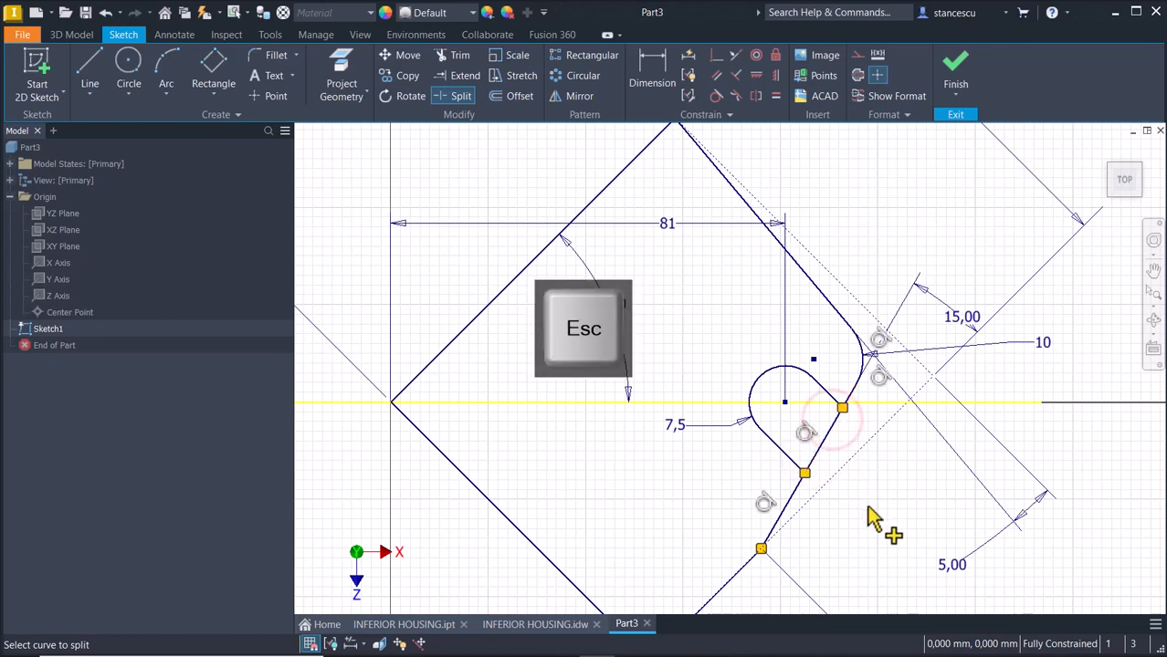
Convert the edge segment across the slot opening to construction geometry and finish the sketch
{"action": "left_click", "coordinate": [831, 454]}
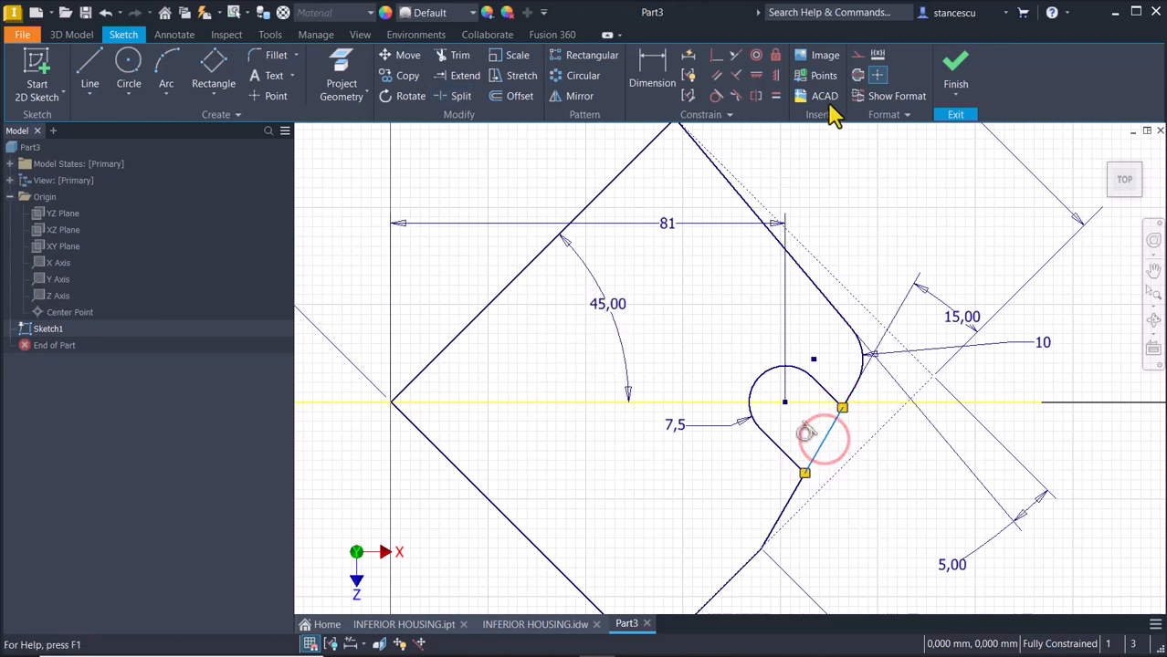
{"action": "right_click", "coordinate": [825, 352]}
{"action": "left_click", "coordinate": [893, 343]}
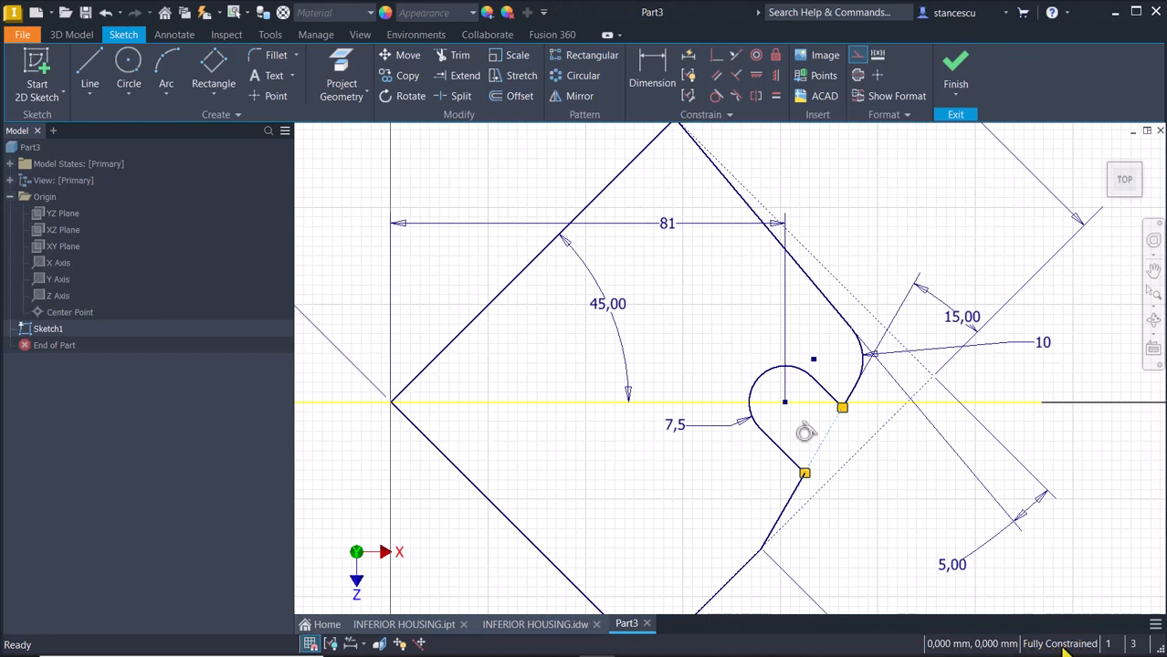
{"action": "left_click", "coordinate": [1102, 548]}
{"action": "left_click", "coordinate": [1106, 543]}
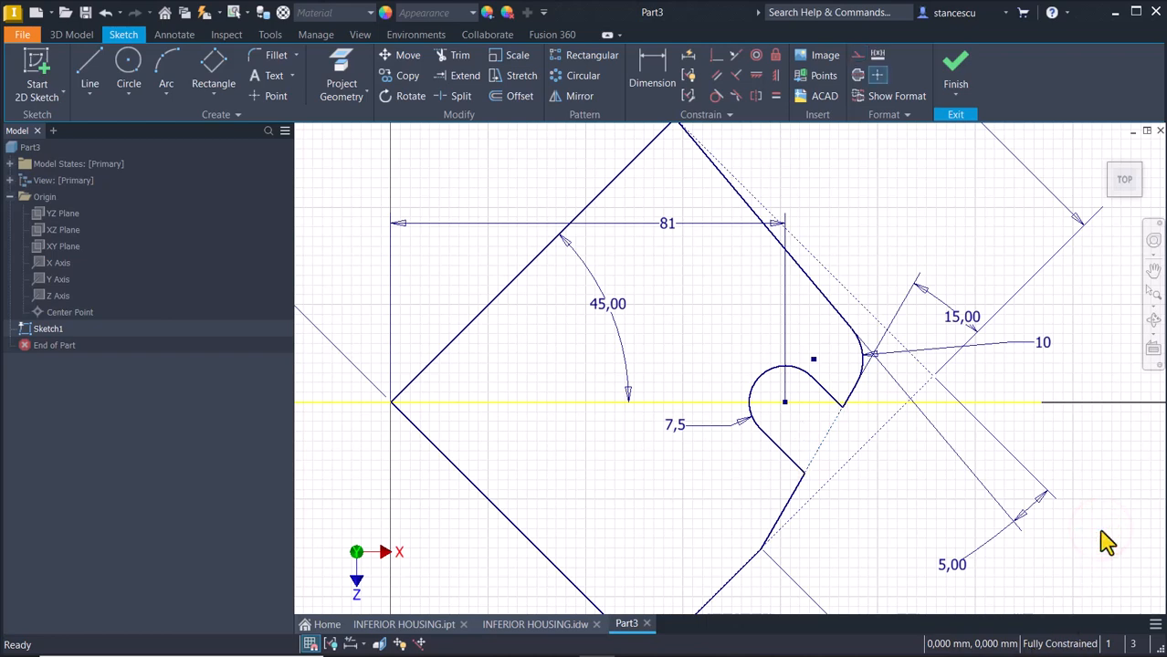
{"action": "key", "text": "Home"}
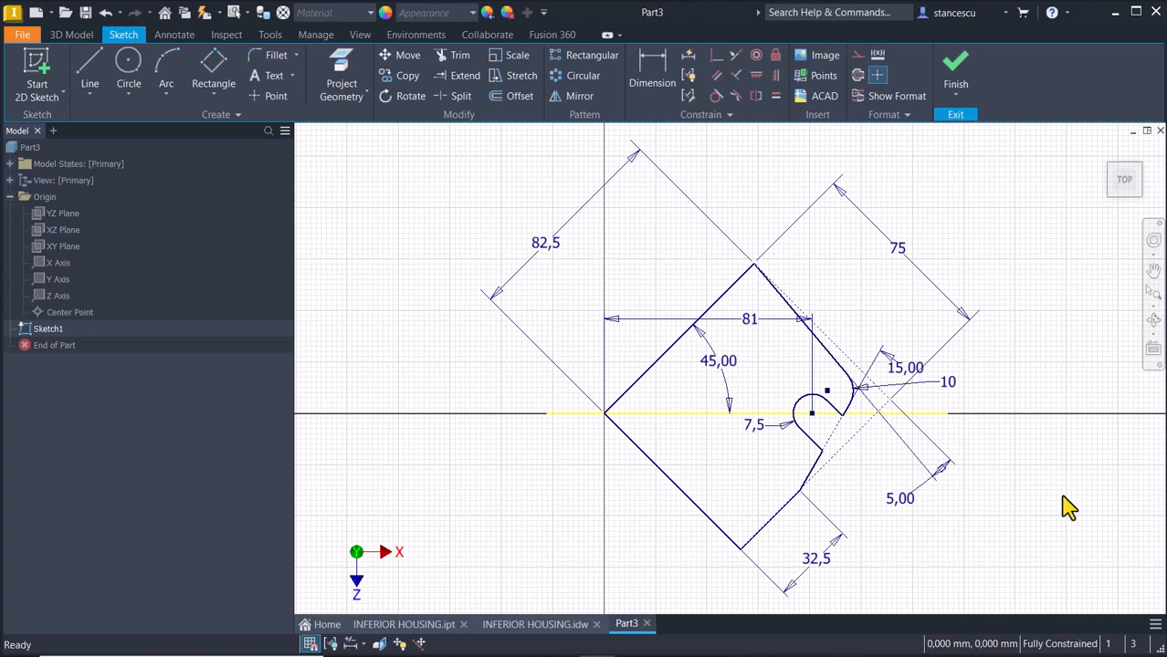
{"action": "left_click", "coordinate": [956, 73]}
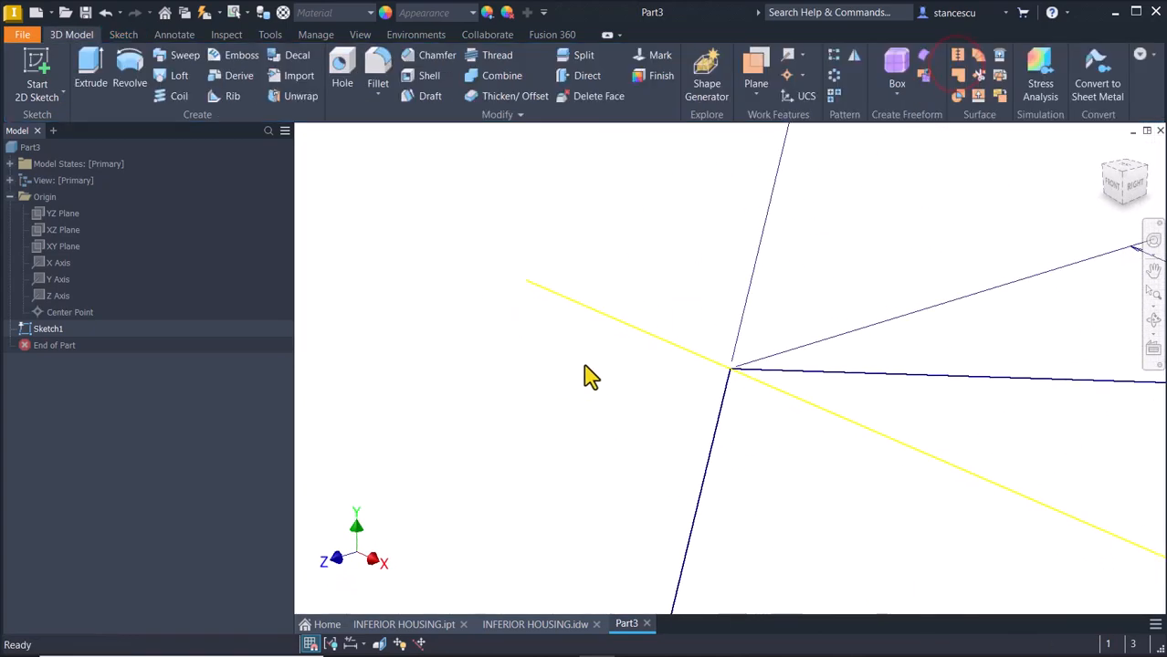
{"action": "key", "text": "Home"}
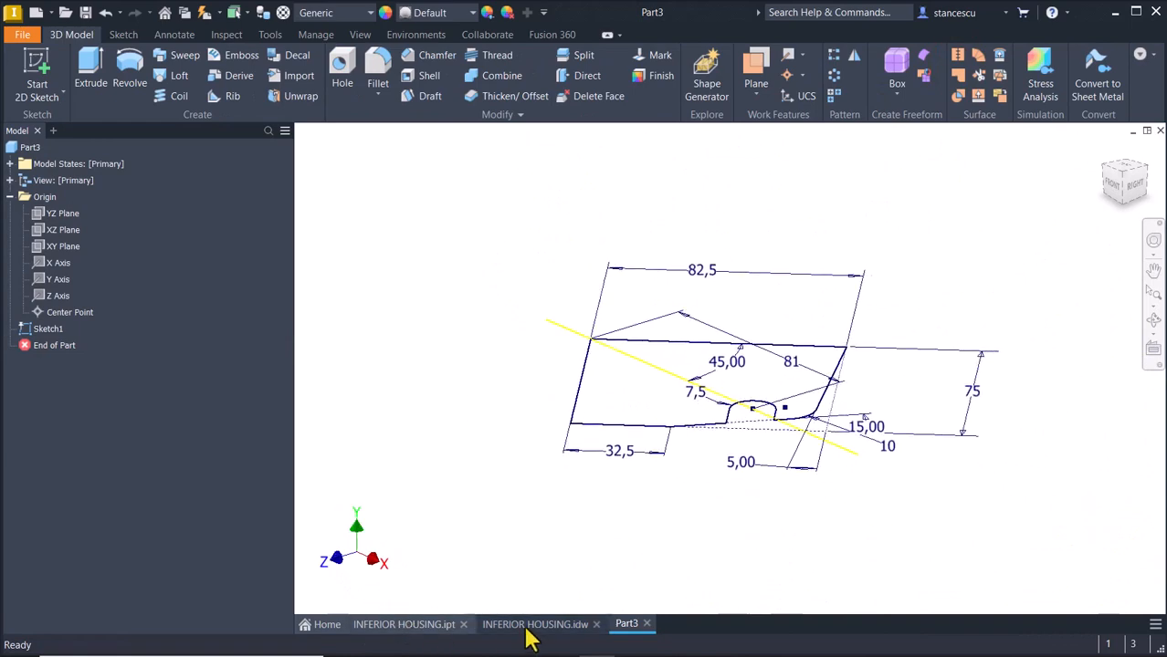
Check the base flange thickness in section A-A of INFERIOR HOUSING.idw and return to the home view of Part3
{"action": "left_click", "coordinate": [528, 628]}
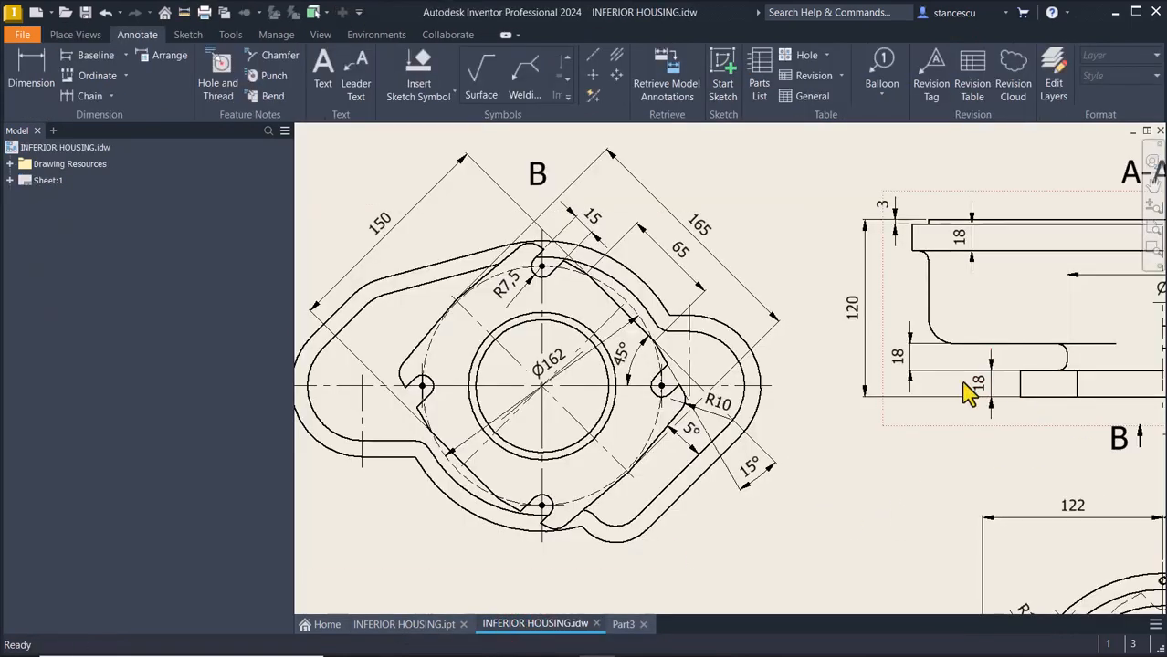
{"action": "middle_click_drag", "start_coordinate": [977, 447], "coordinate": [888, 451]}
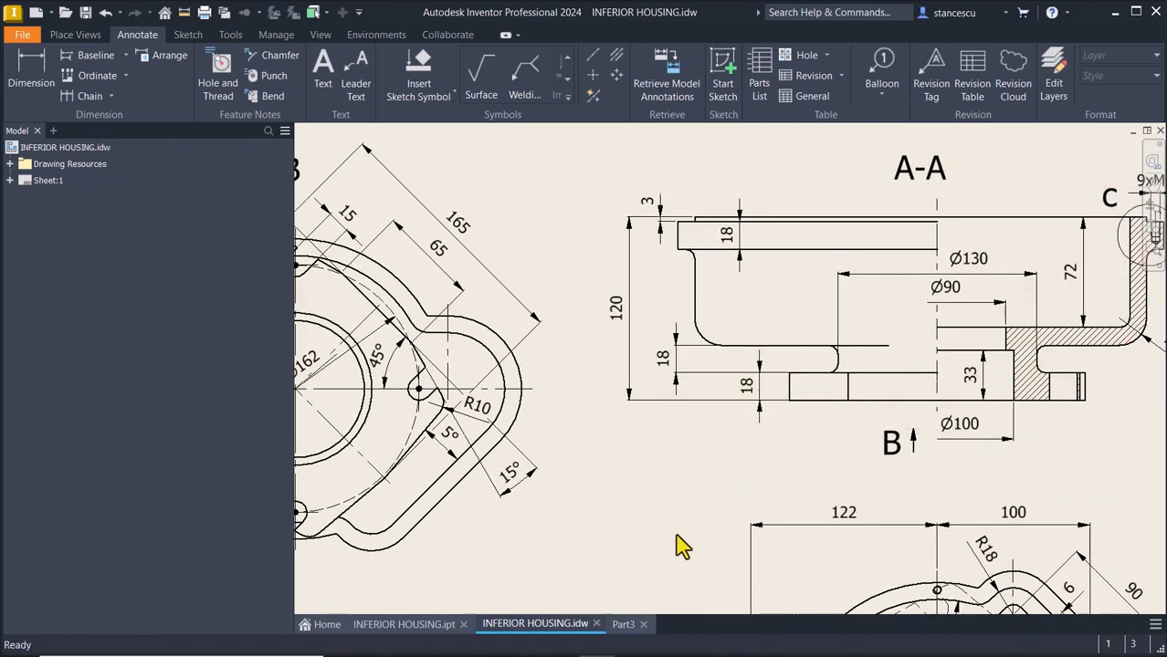
{"action": "left_click", "coordinate": [625, 625]}
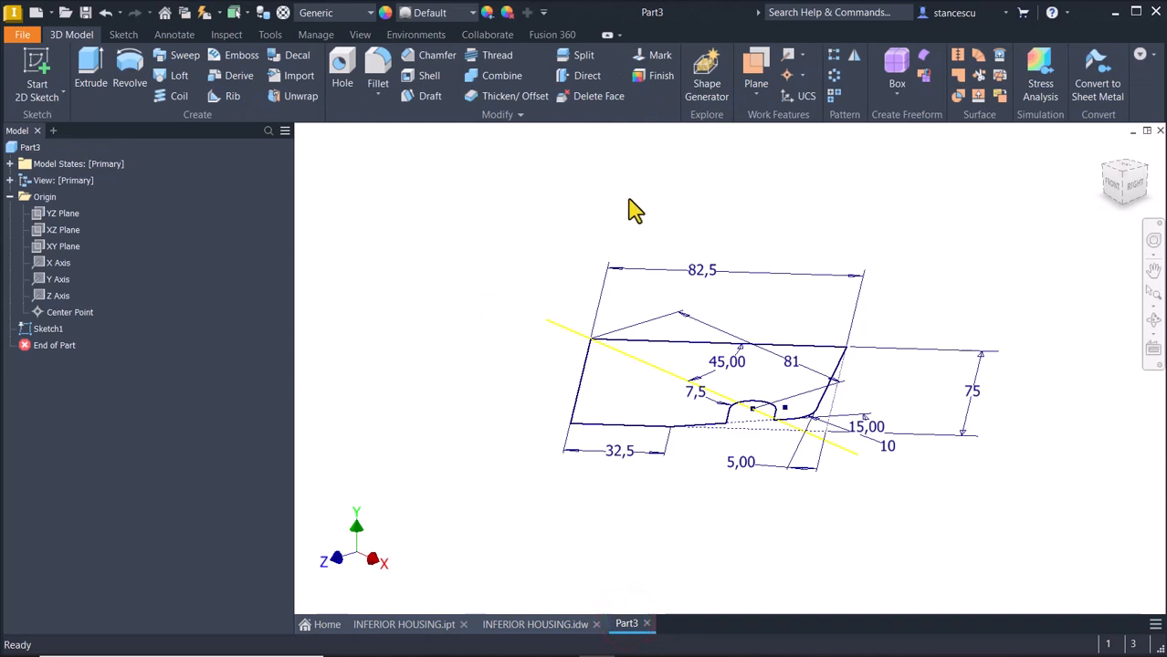
{"action": "key", "text": "F6"}
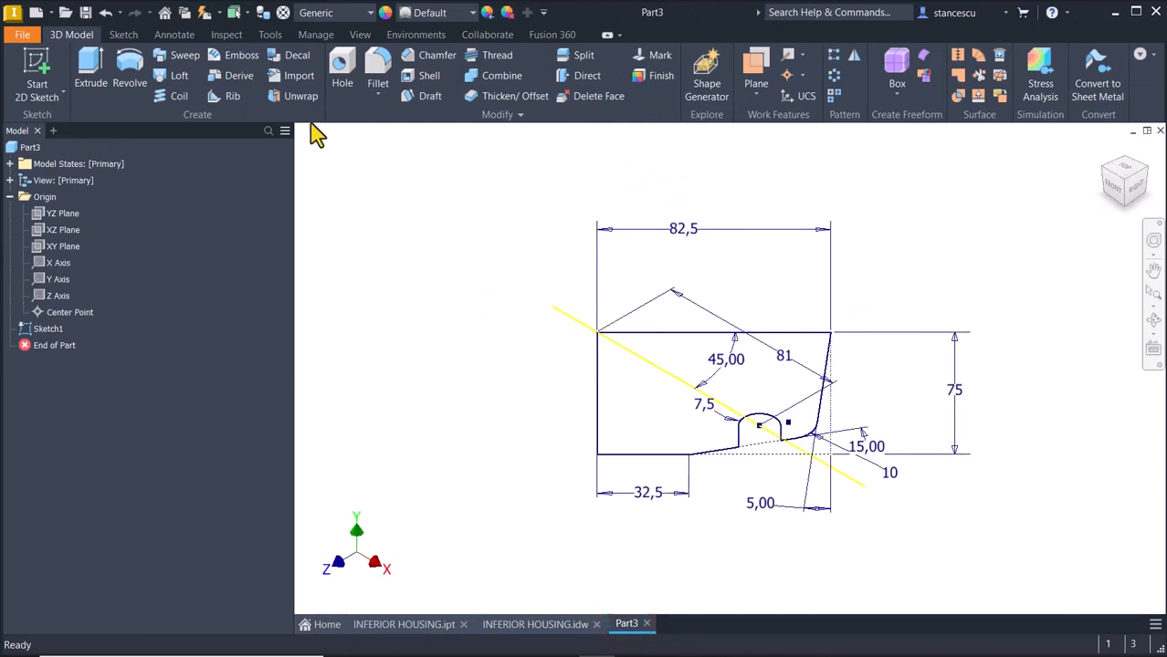
{"action": "left_click", "coordinate": [91, 74]}
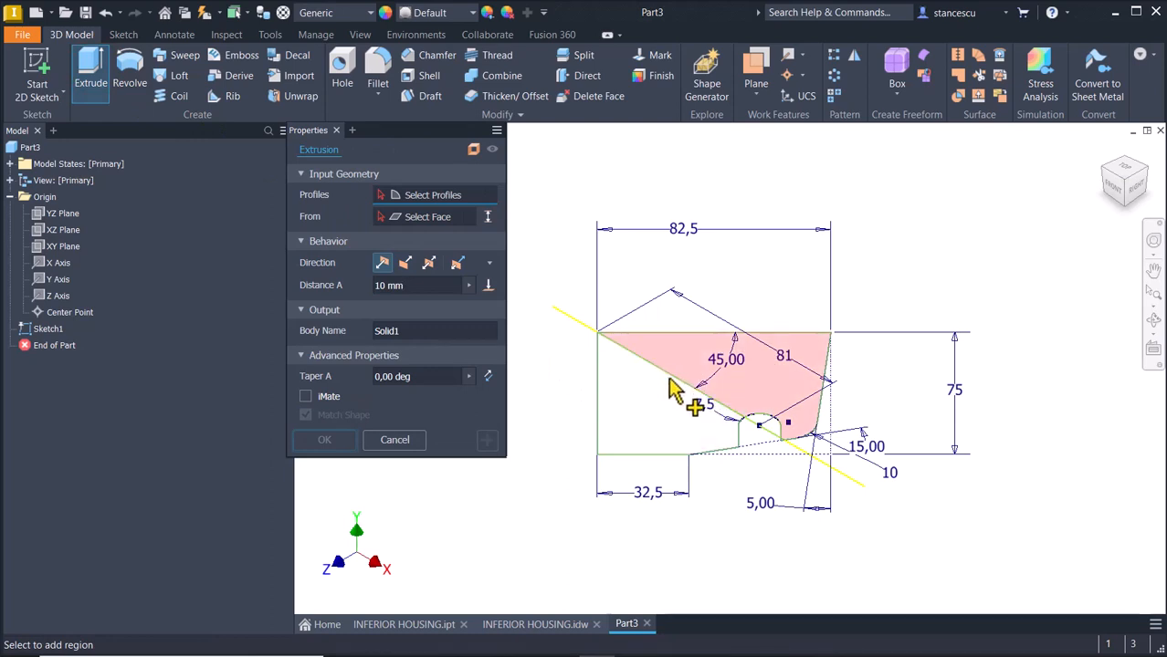
{"action": "left_click", "coordinate": [390, 441]}
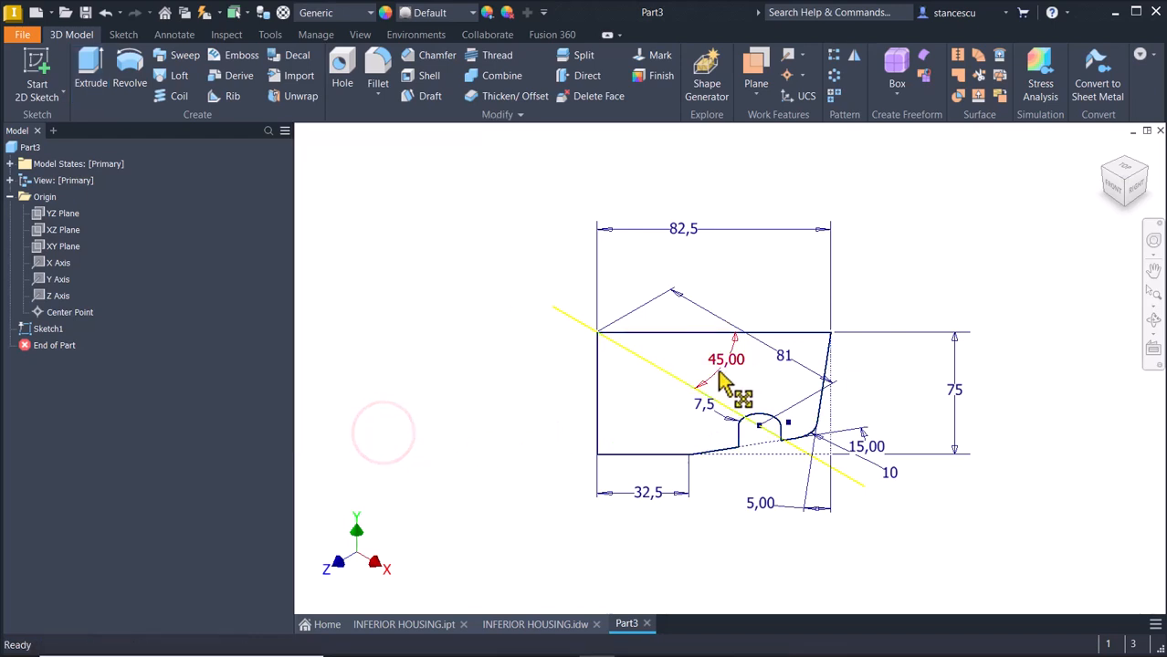
{"action": "left_click", "coordinate": [676, 382]}
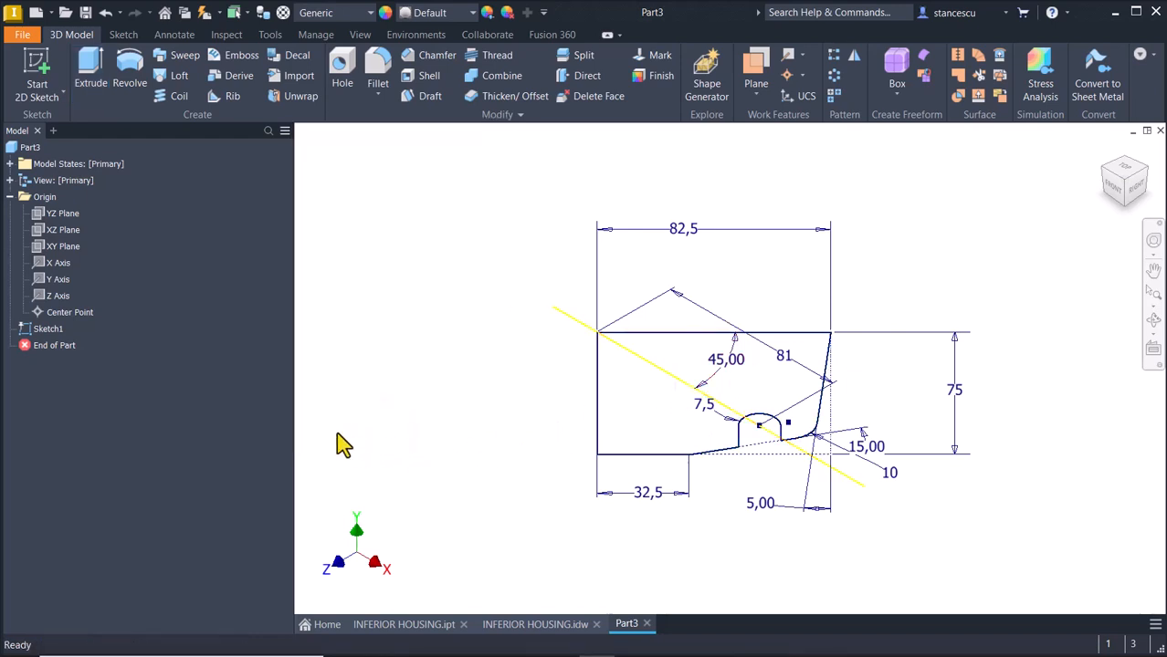
Reopen the profile sketch, convert the projected X axis line to construction geometry, and finish the sketch
{"action": "double_click", "coordinate": [28, 330]}
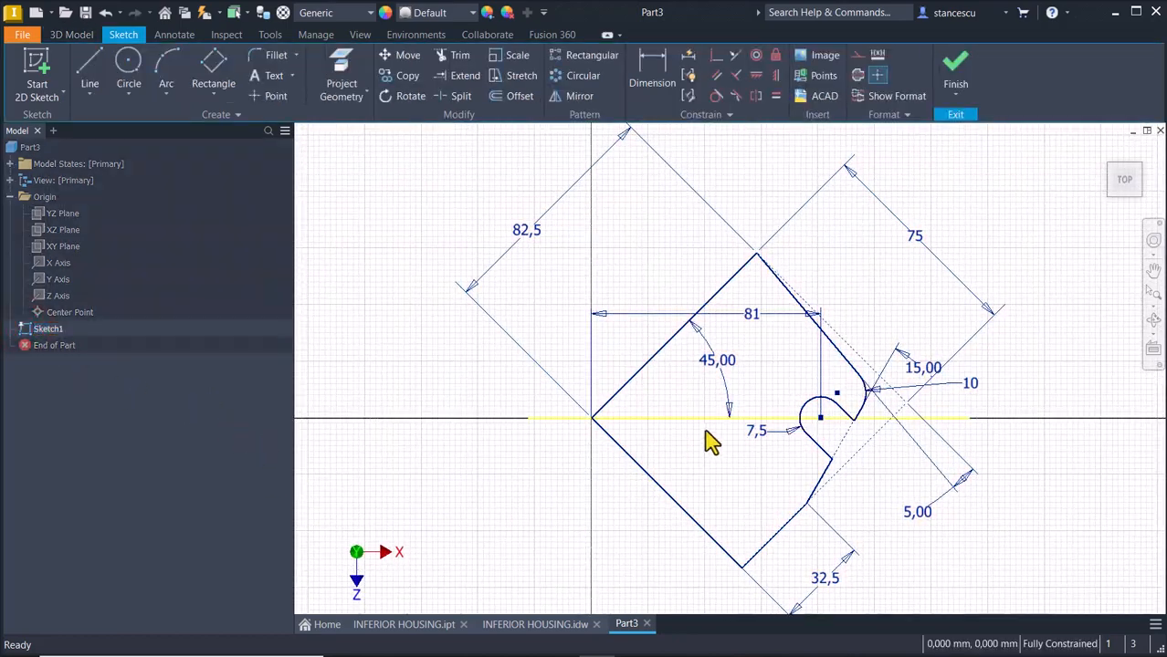
{"action": "right_click", "coordinate": [699, 426]}
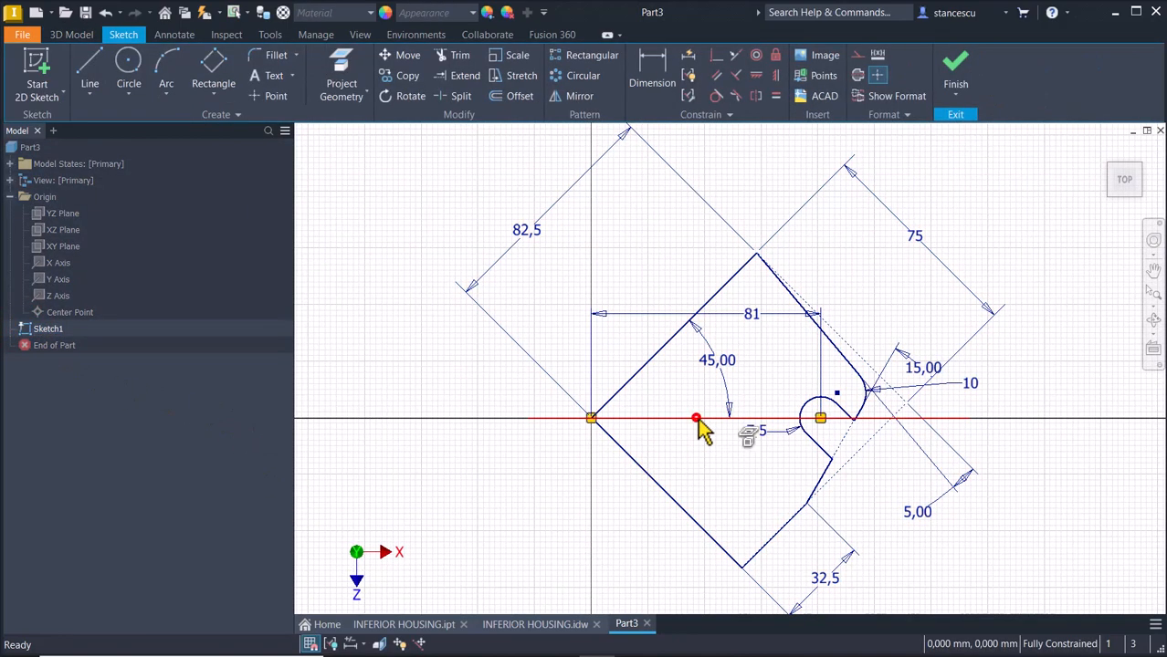
{"action": "left_click", "coordinate": [759, 423]}
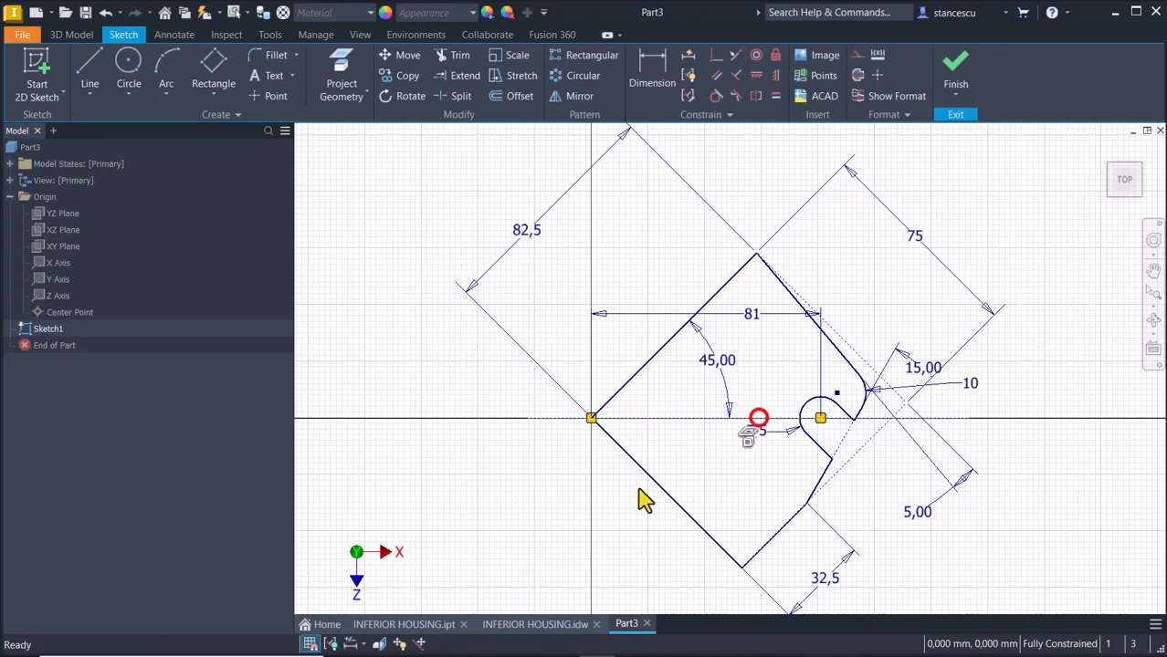
{"action": "left_click", "coordinate": [955, 75]}
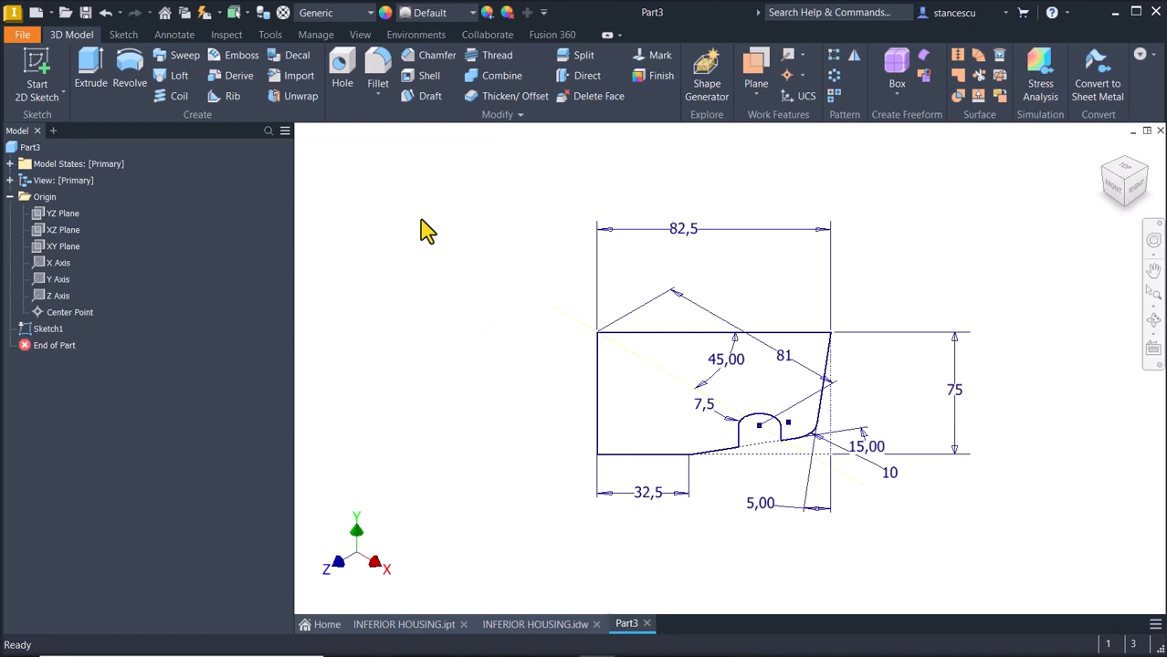
Extrude the slotted flange profile upward by 18 mm as a new solid
{"action": "left_click", "coordinate": [90, 69]}
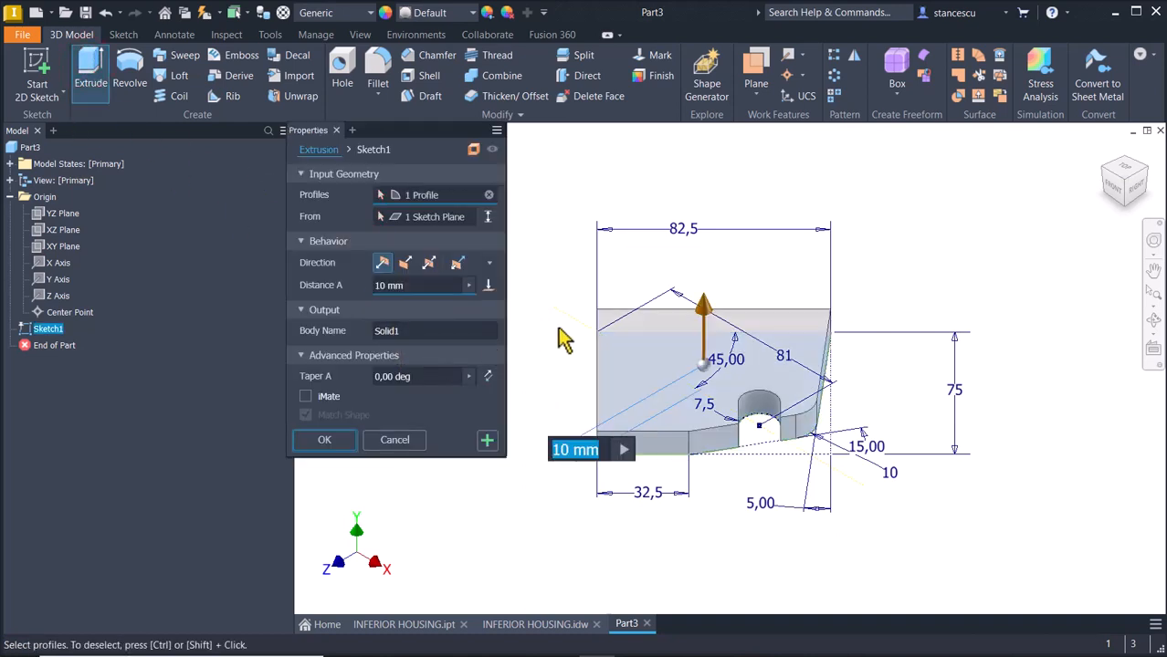
{"action": "type", "text": "18"}
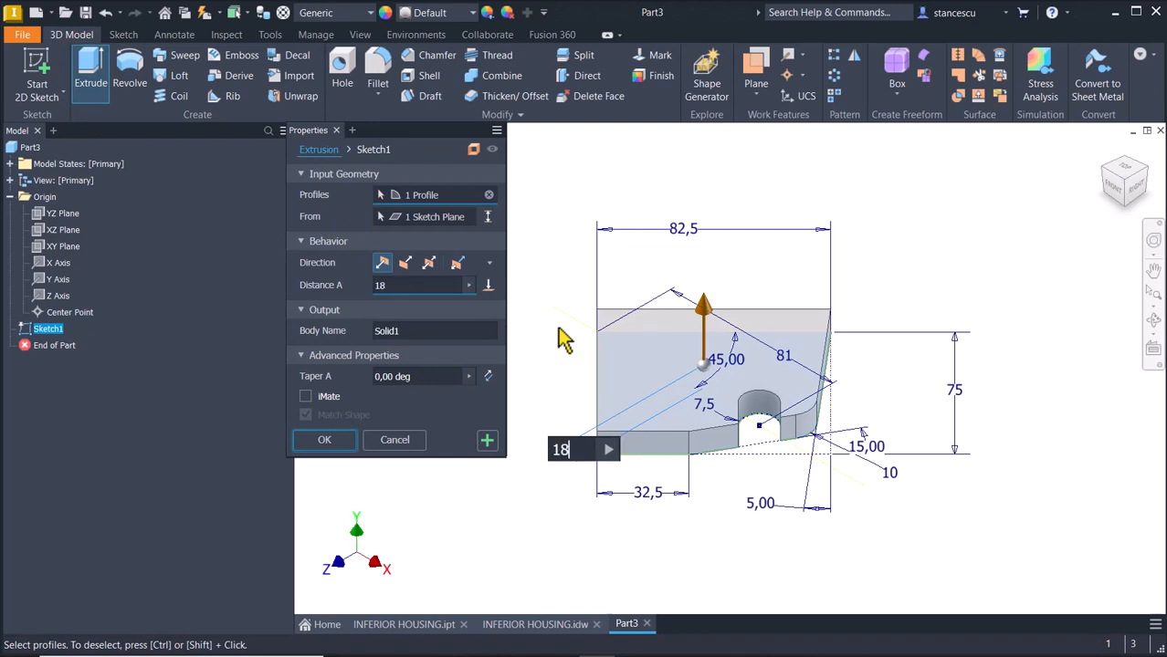
{"action": "left_click", "coordinate": [324, 440]}
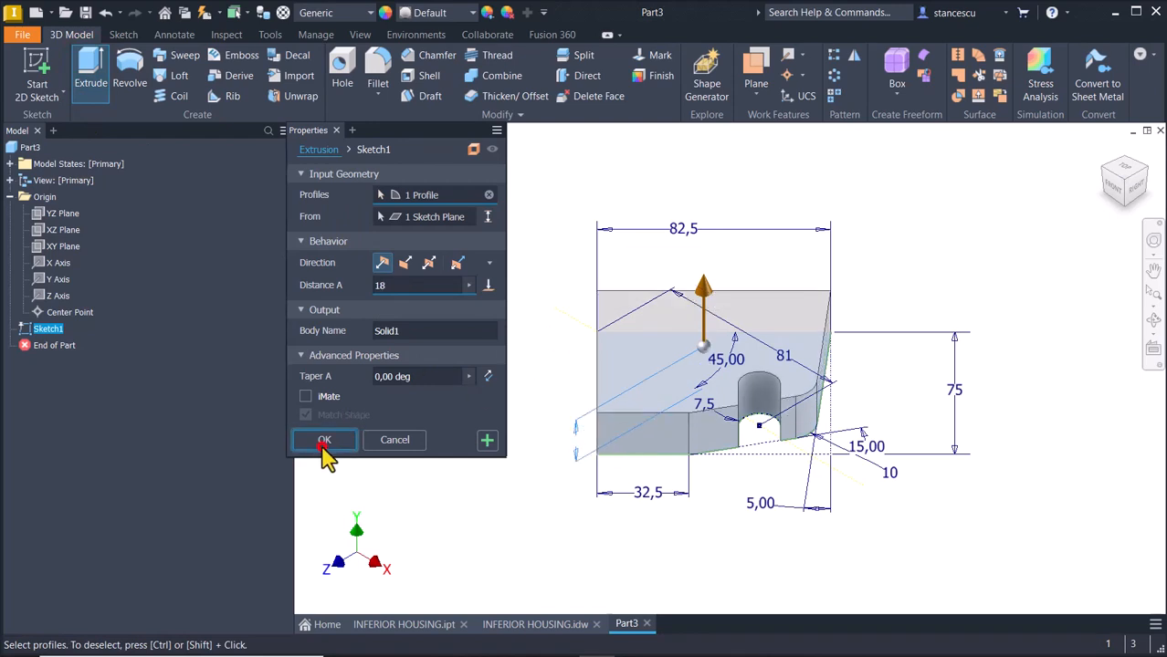
{"action": "left_click", "coordinate": [508, 270]}
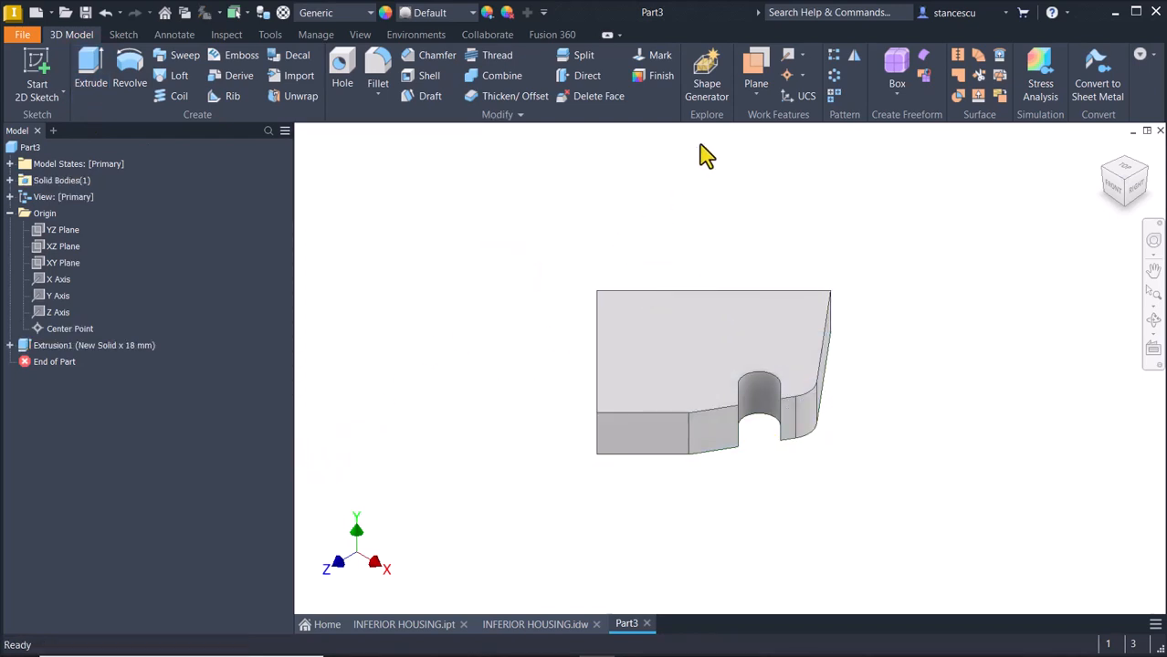
Mirror the extruded flange quarter about its side face at the part's center to form half of the base flange
{"action": "left_click", "coordinate": [854, 55]}
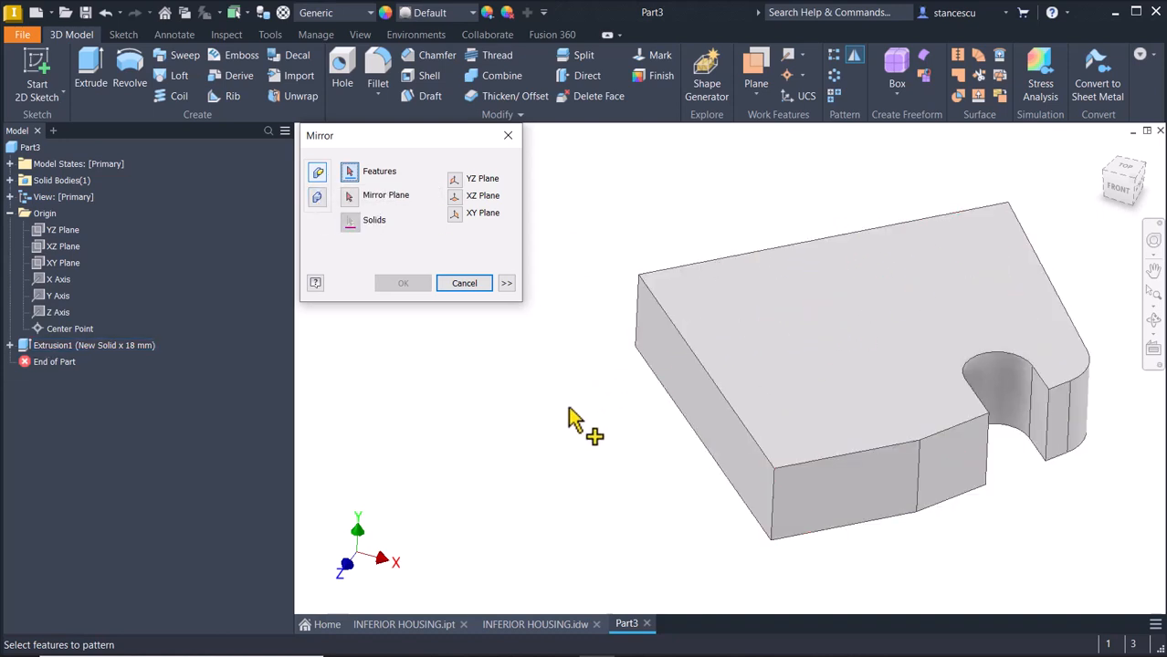
{"action": "left_click", "coordinate": [783, 348]}
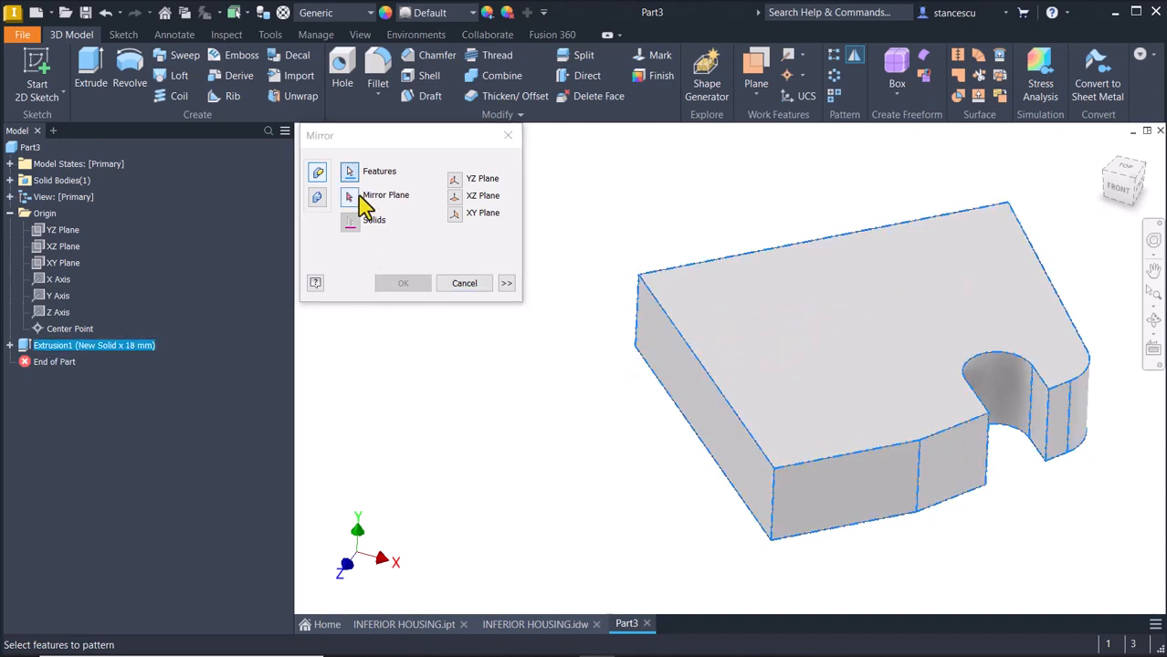
{"action": "left_click", "coordinate": [351, 197]}
{"action": "left_click", "coordinate": [675, 377]}
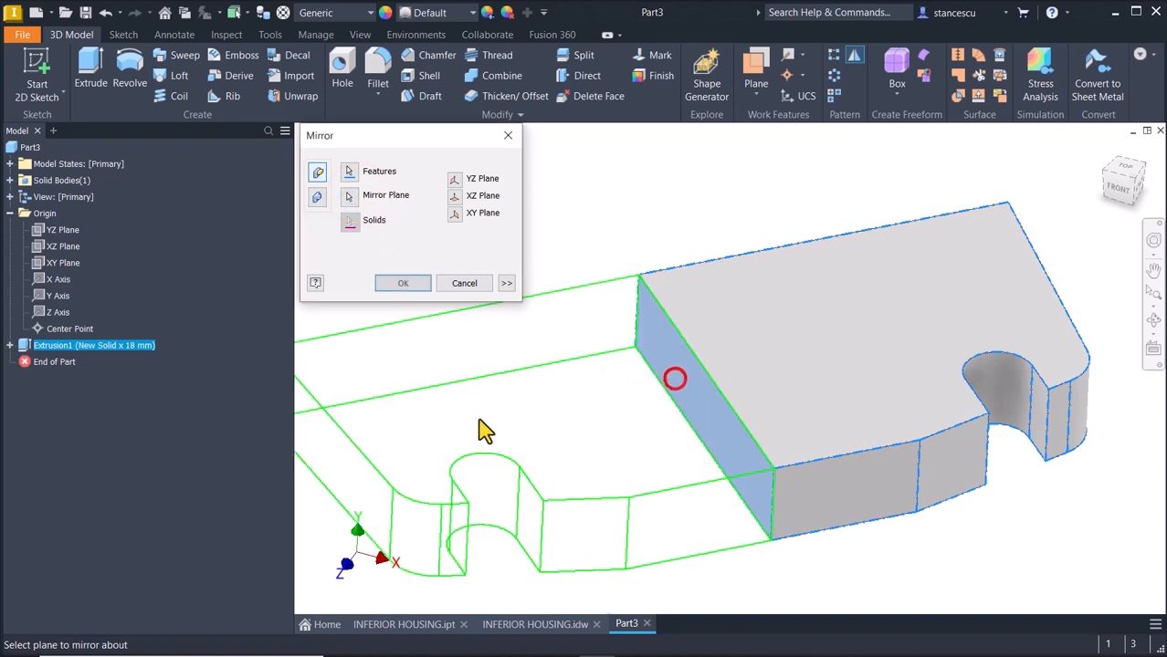
{"action": "left_click", "coordinate": [403, 285]}
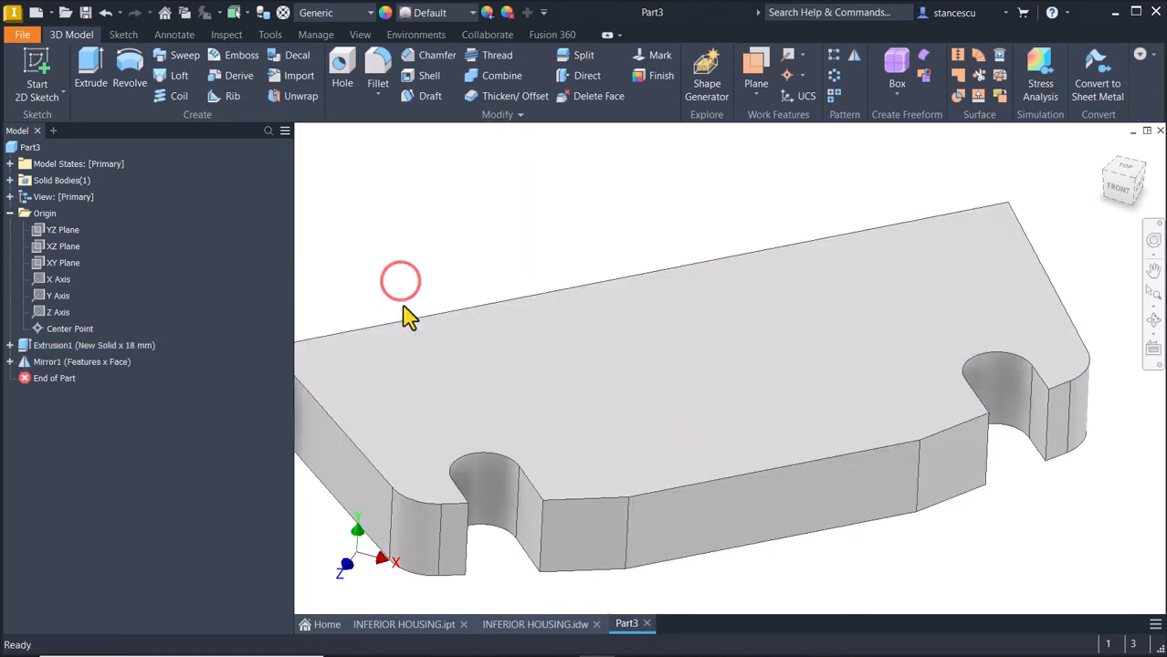
Mirror the extrusion and the first mirror about the long flat center face to complete the four-slot flange, and restore the home view
{"action": "left_click", "coordinate": [853, 58]}
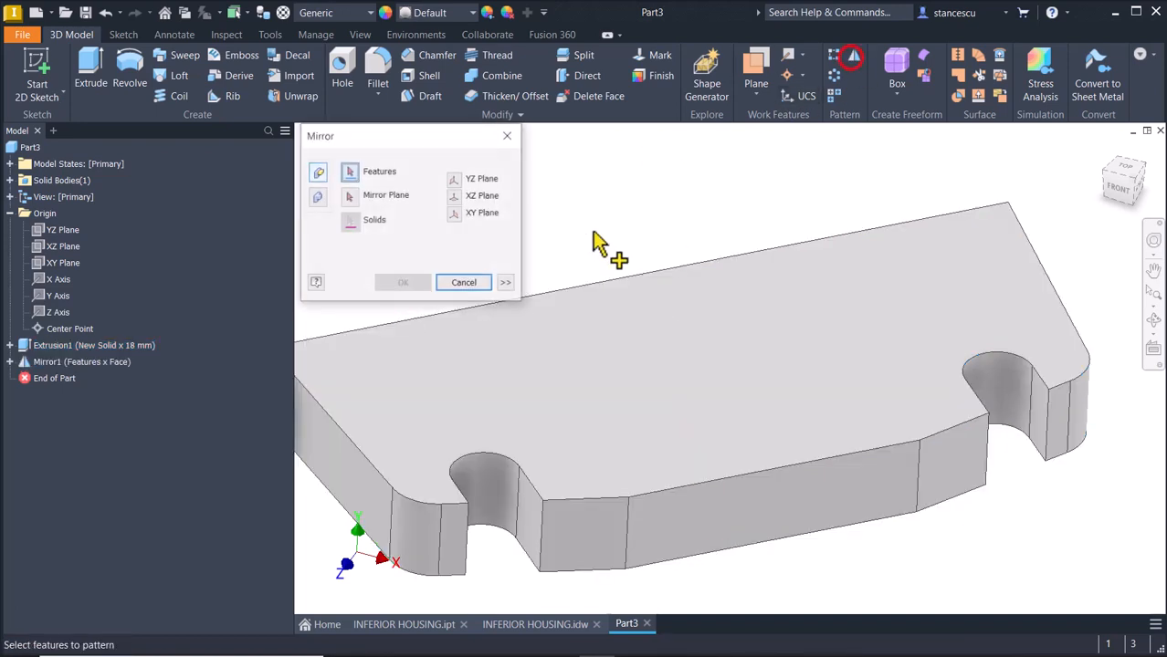
{"action": "left_click", "coordinate": [48, 362]}
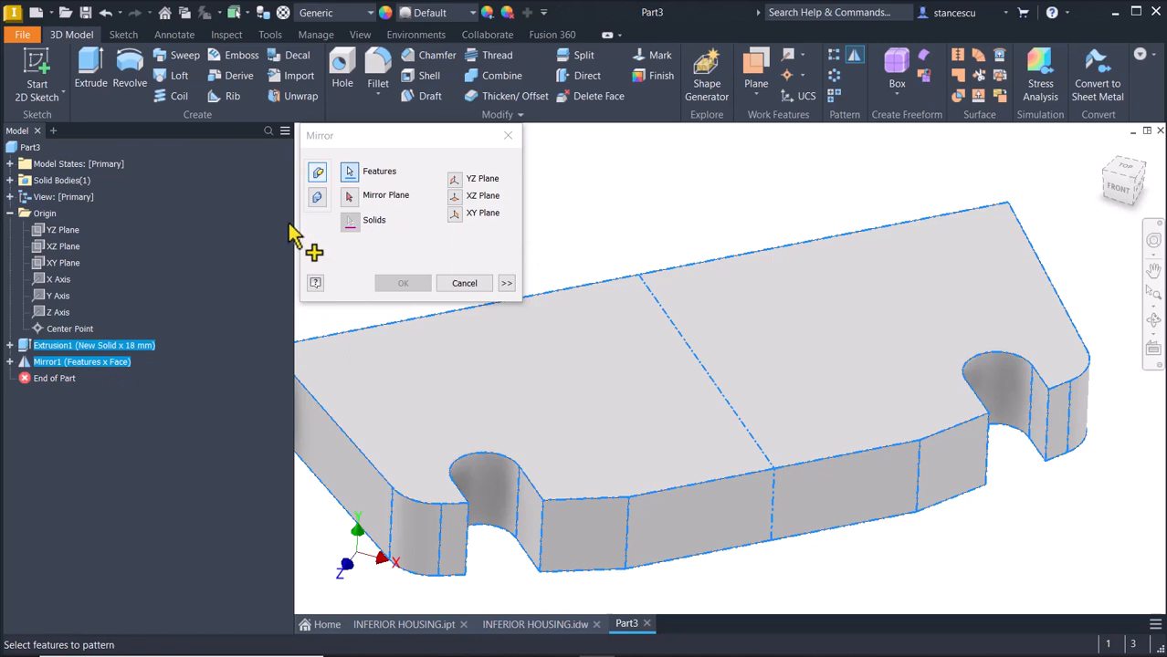
{"action": "left_click", "coordinate": [349, 196]}
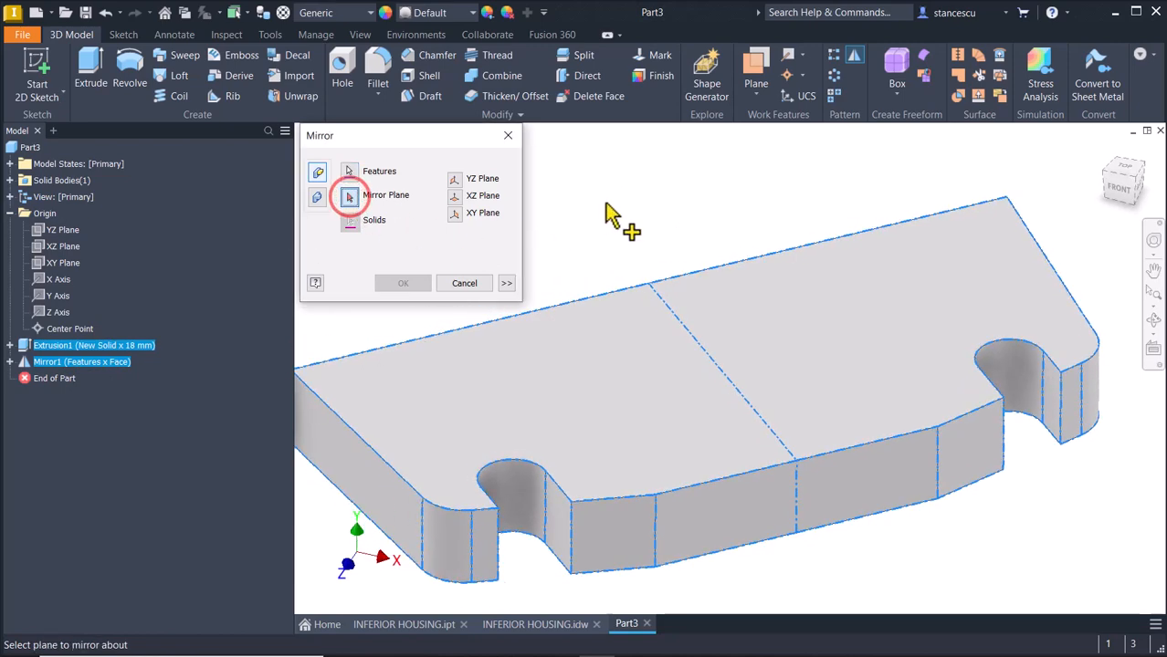
{"action": "scroll", "coordinate": [672, 271], "scroll_direction": "down", "scroll_amount": 5}
{"action": "scroll", "coordinate": [694, 402], "scroll_direction": "down", "scroll_amount": 3}
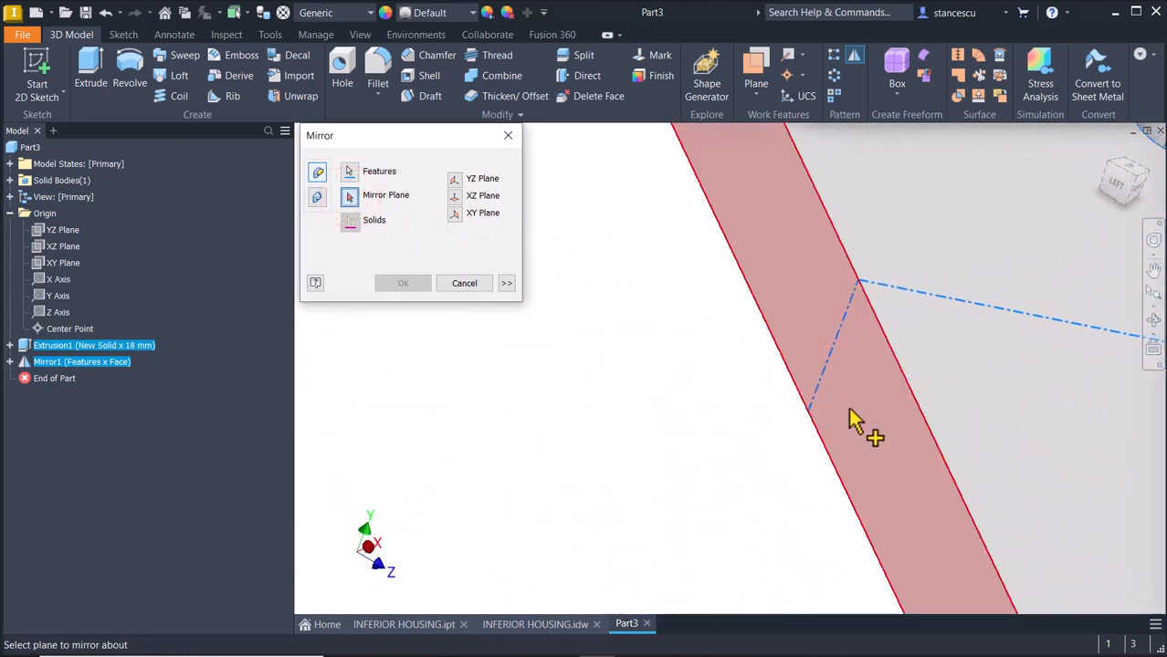
{"action": "left_click", "coordinate": [849, 408]}
{"action": "left_click", "coordinate": [392, 284]}
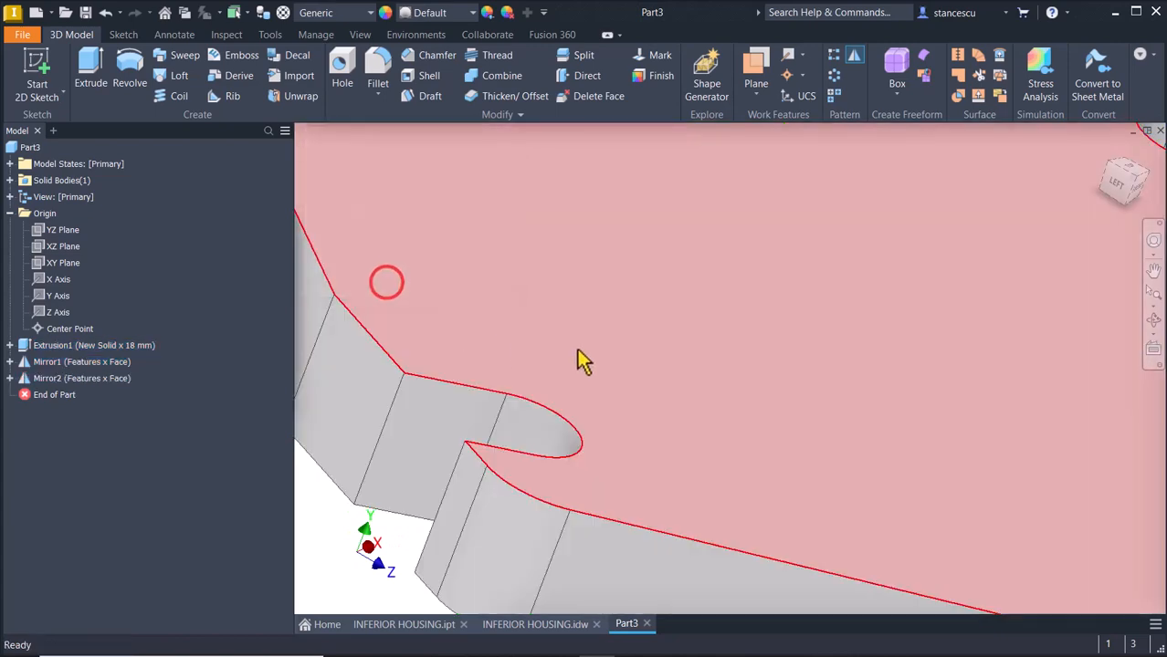
{"action": "key", "text": "F6"}
{"action": "left_click", "coordinate": [364, 368]}
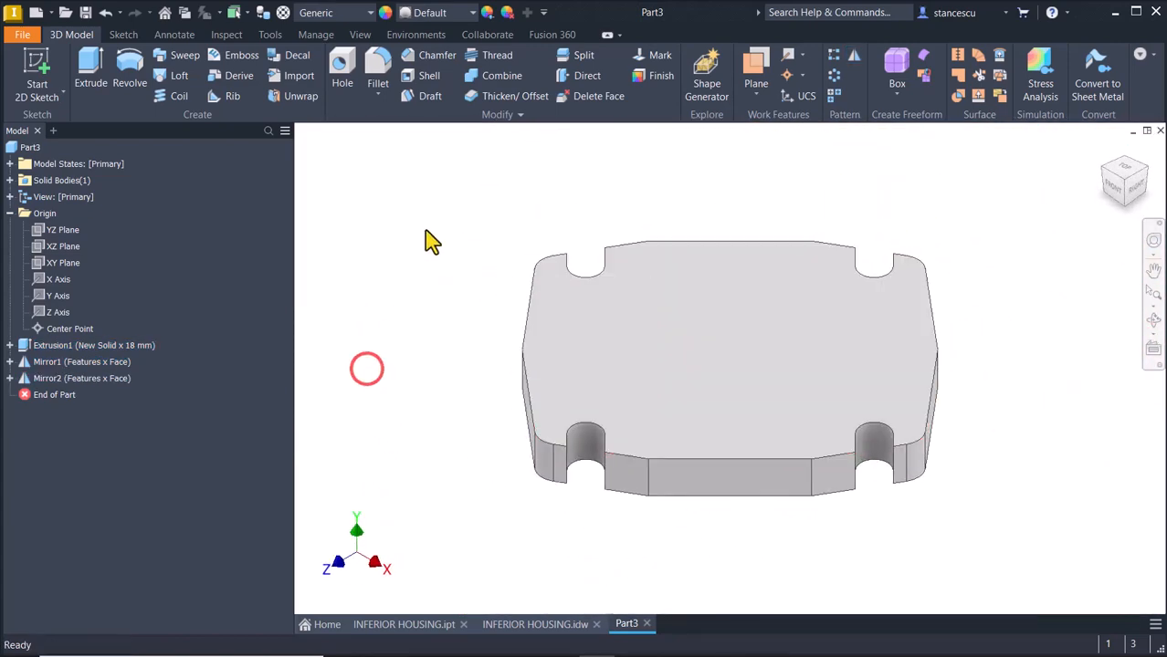
{"action": "middle_click_drag", "start_coordinate": [483, 393], "coordinate": [437, 458], "text": "shift"}
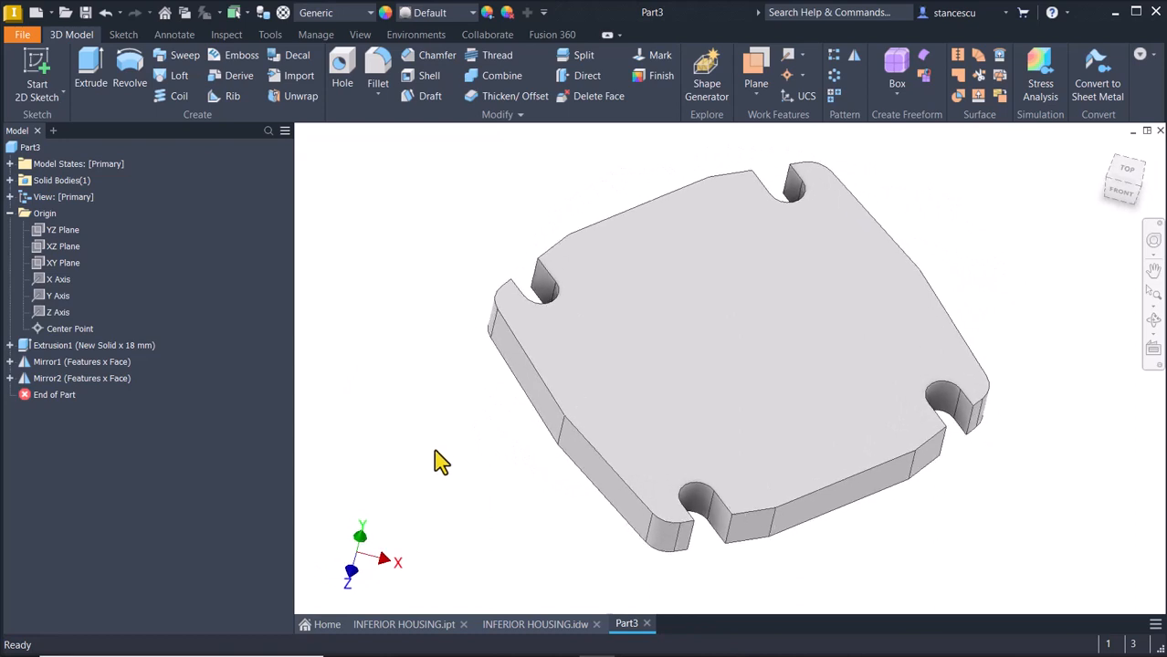
{"action": "key", "text": "F6"}
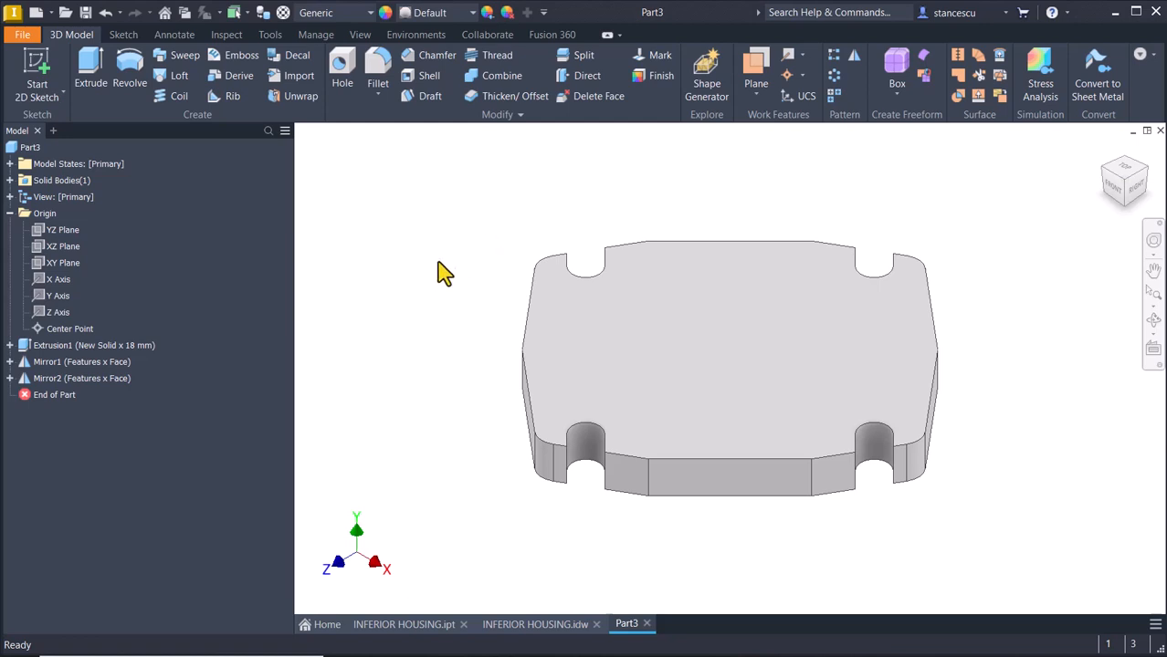
{"action": "left_click", "coordinate": [569, 203]}
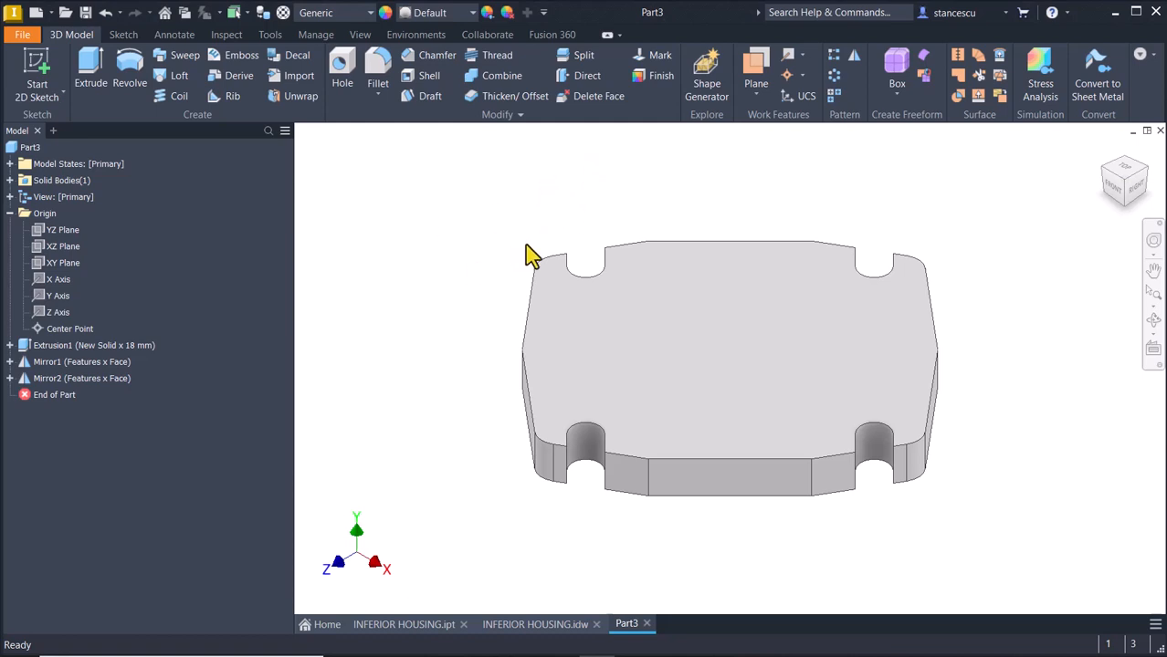
Examine the round boss above the base flange in INFERIOR HOUSING.idw section A-A and in INFERIOR HOUSING.ipt, and return to Part3
{"action": "left_click", "coordinate": [514, 624]}
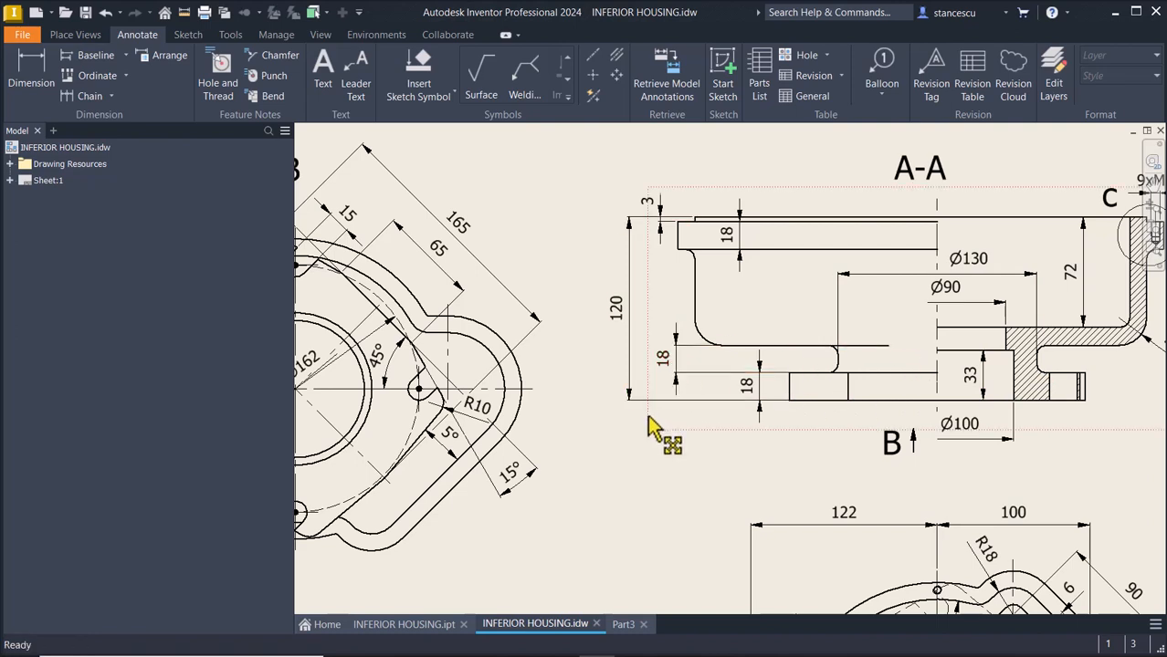
{"action": "left_click", "coordinate": [429, 626]}
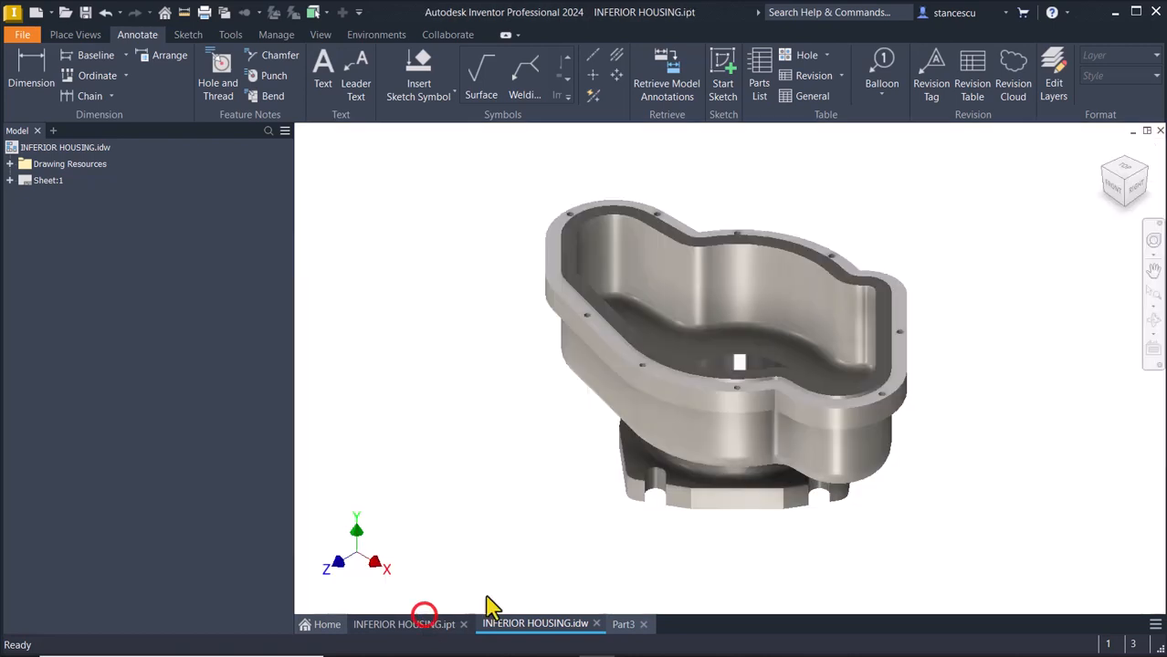
{"action": "scroll", "coordinate": [694, 539], "scroll_direction": "up", "scroll_amount": 10}
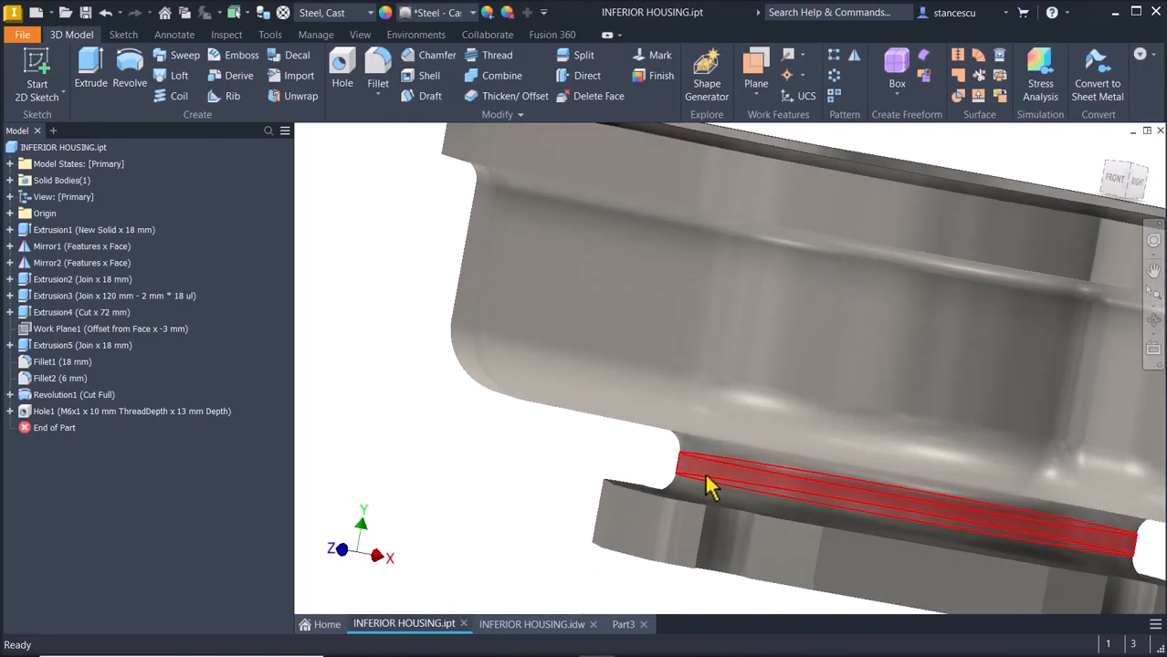
{"action": "scroll", "coordinate": [606, 511], "scroll_direction": "down", "scroll_amount": 10}
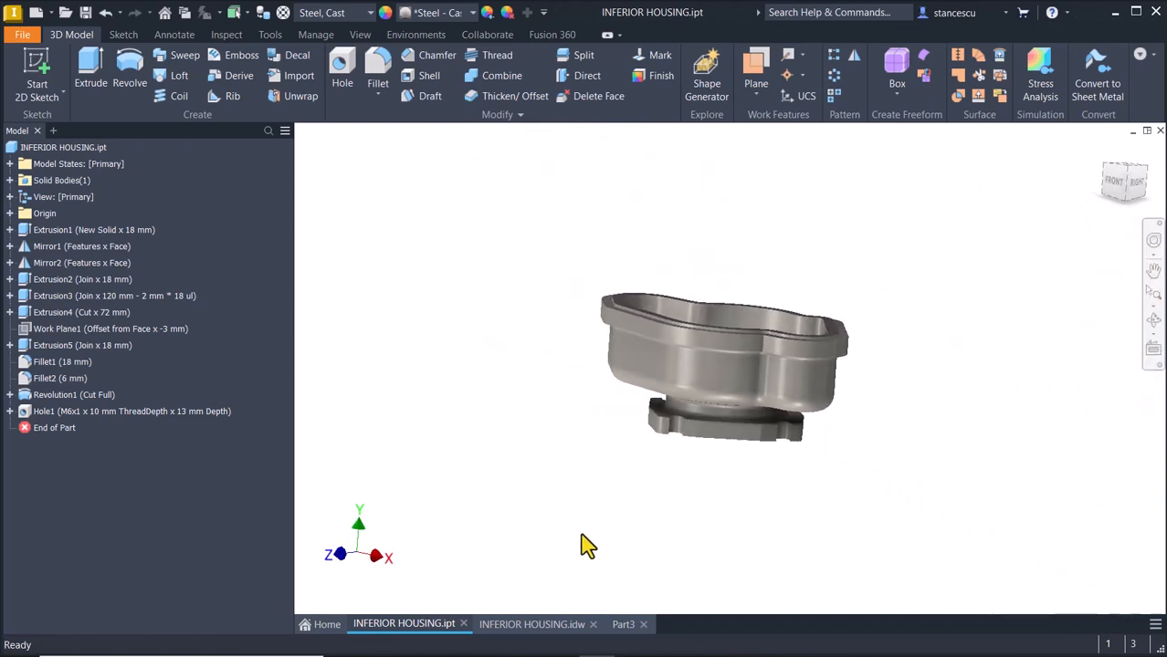
{"action": "key", "text": "F6"}
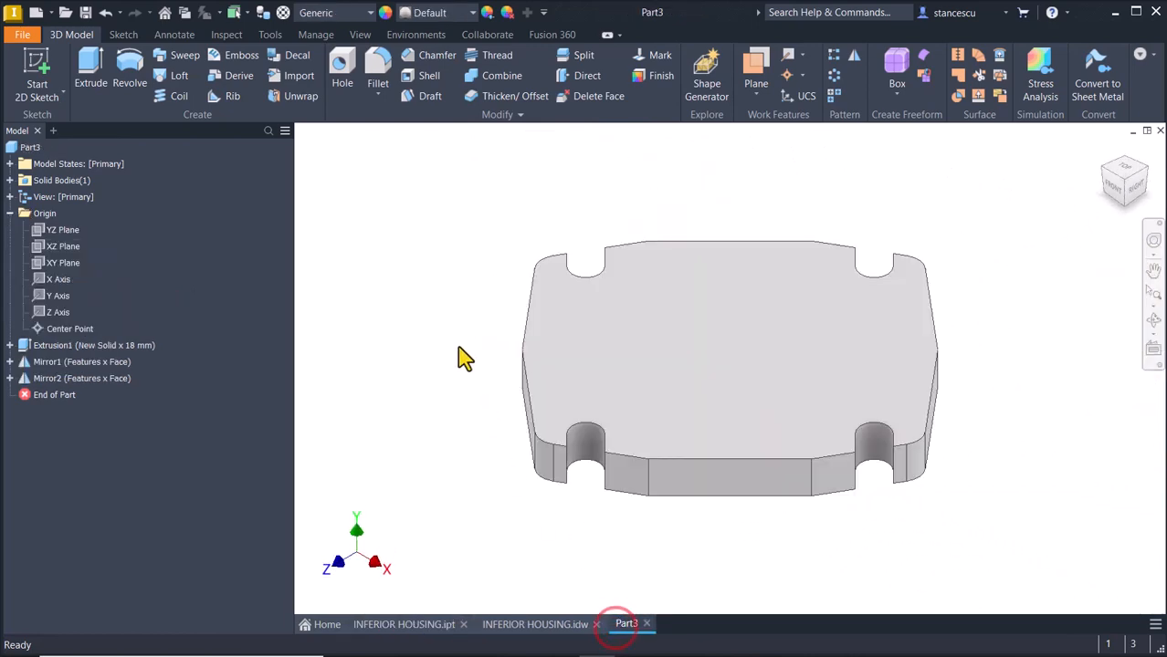
Sketch a 130 mm diameter circle centered on the origin on the flange's upper face and finish the sketch
{"action": "left_click", "coordinate": [654, 349]}
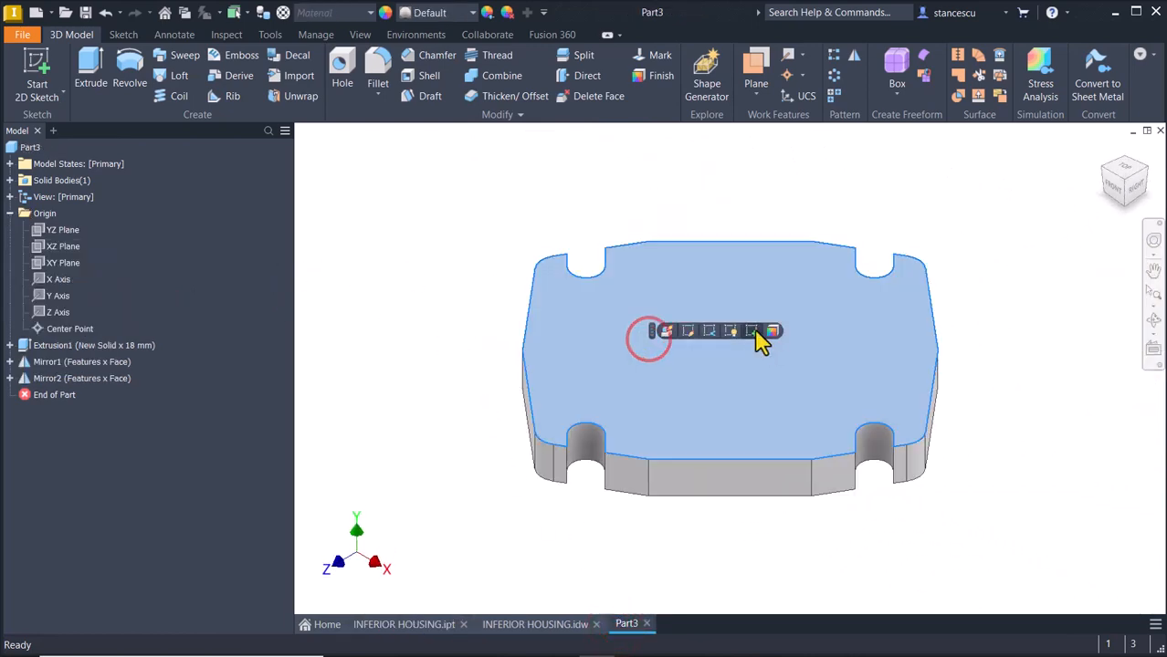
{"action": "left_click", "coordinate": [755, 331]}
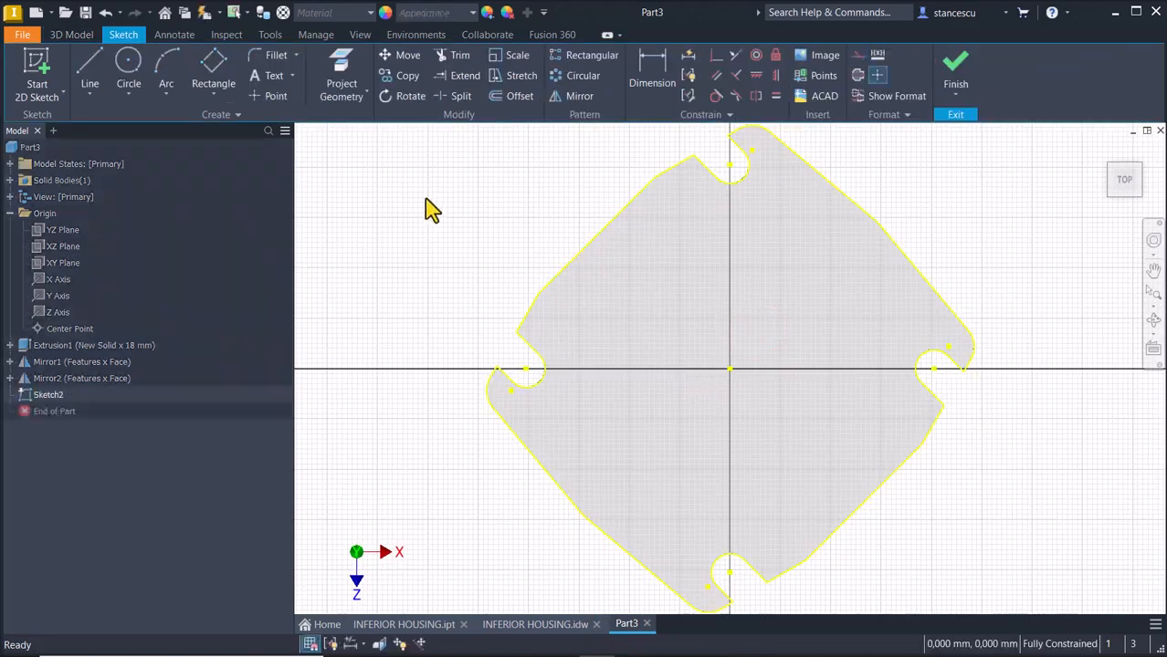
{"action": "left_click", "coordinate": [129, 68]}
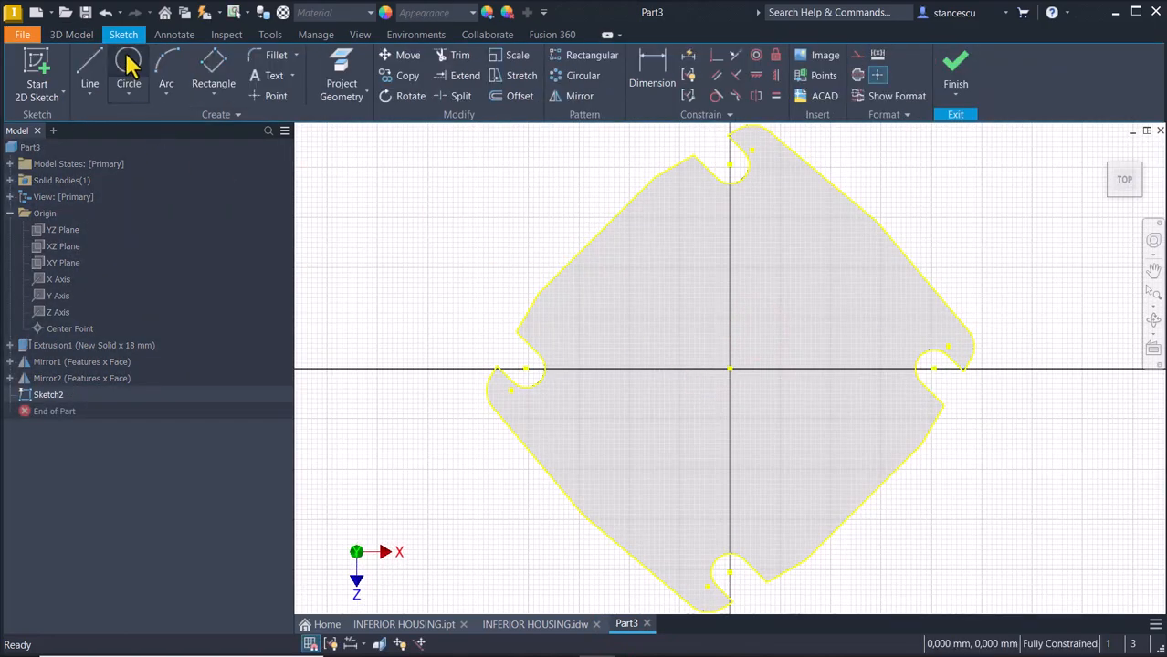
{"action": "left_click", "coordinate": [731, 369]}
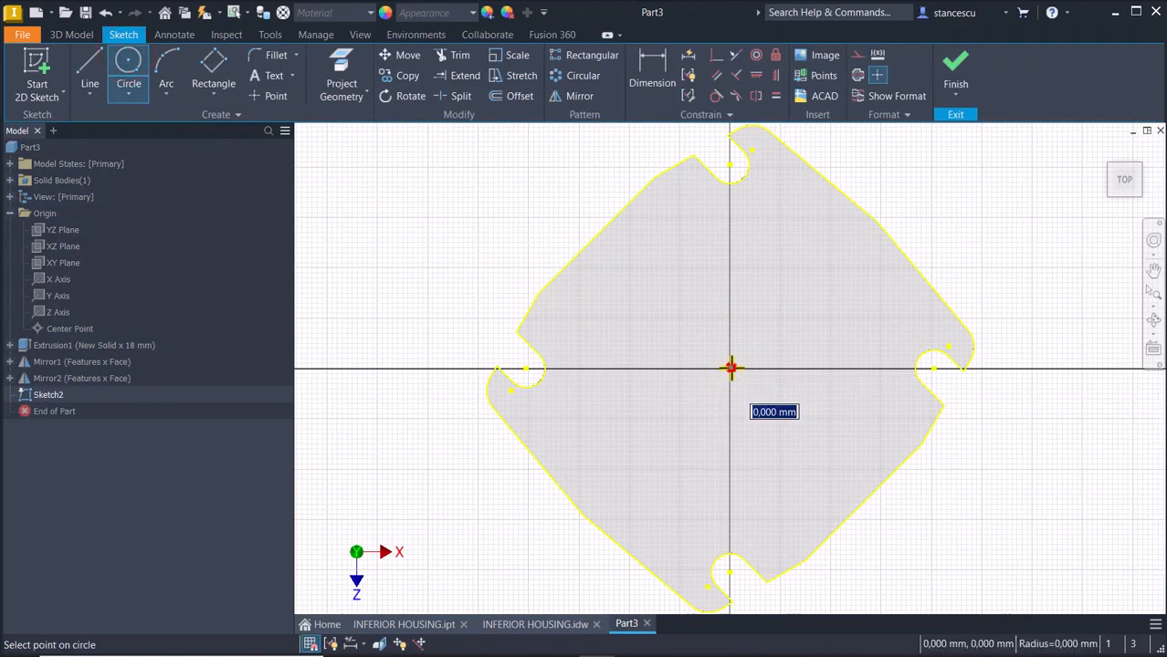
{"action": "right_click", "coordinate": [823, 441]}
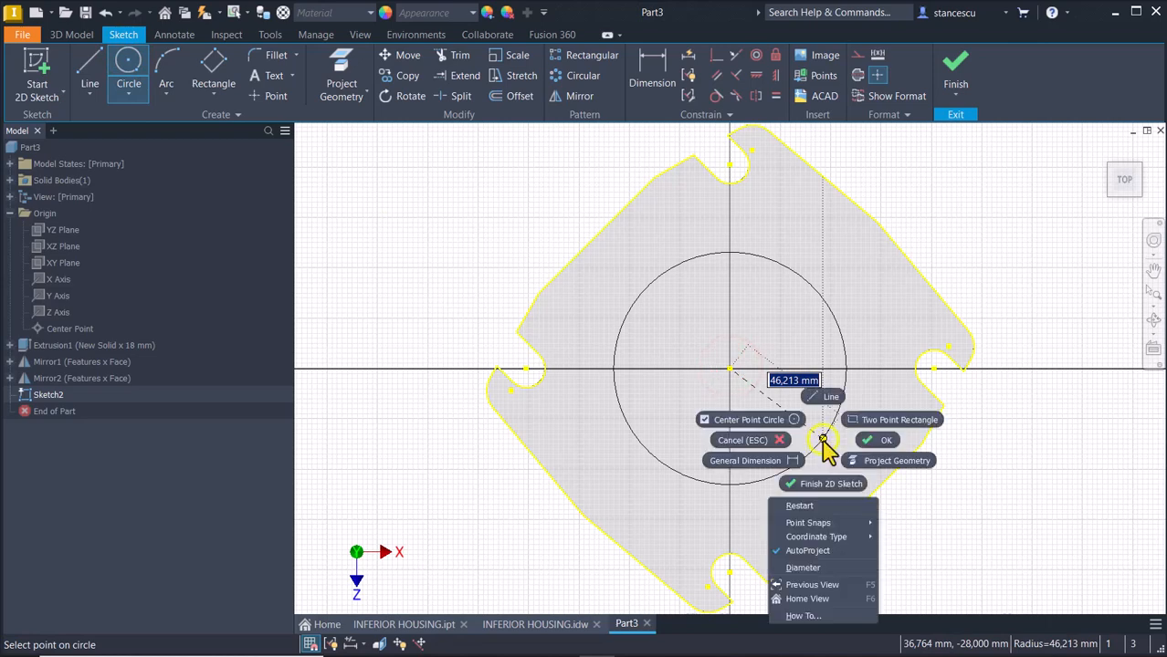
{"action": "left_click", "coordinate": [809, 561]}
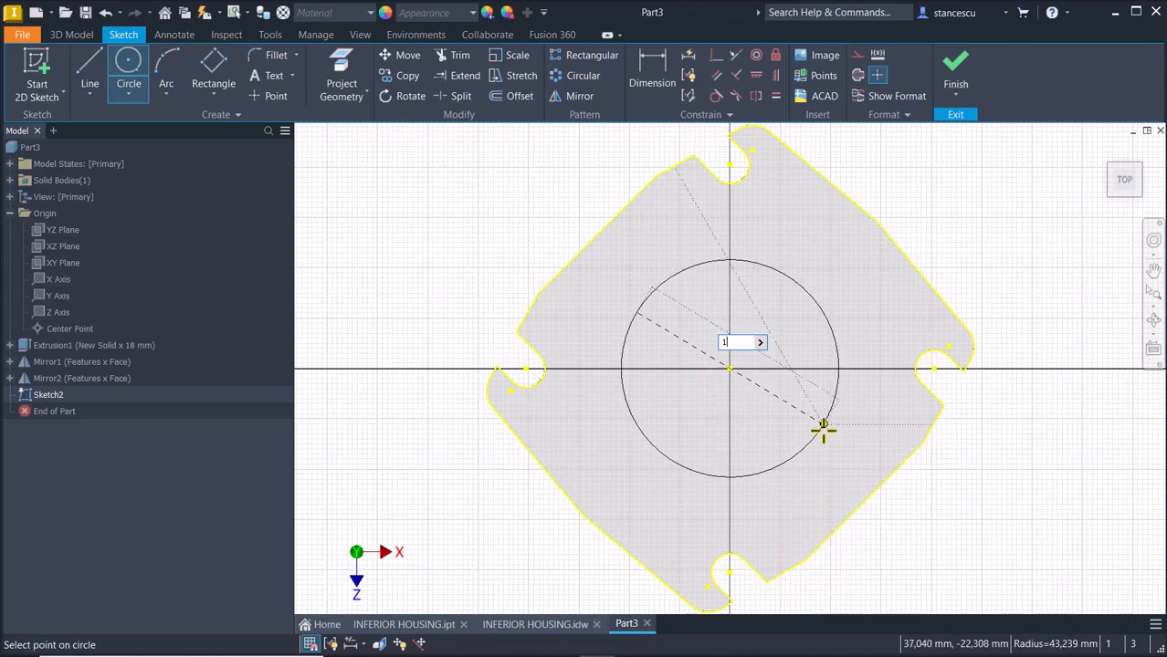
{"action": "key", "text": "Return"}
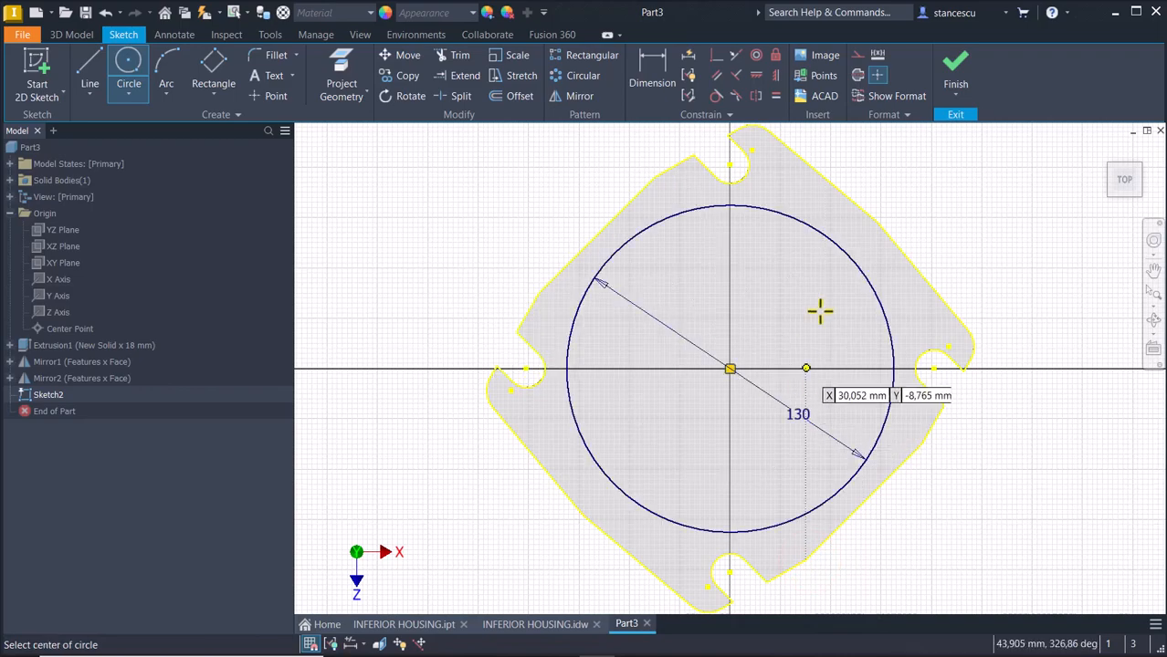
{"action": "left_click", "coordinate": [951, 70]}
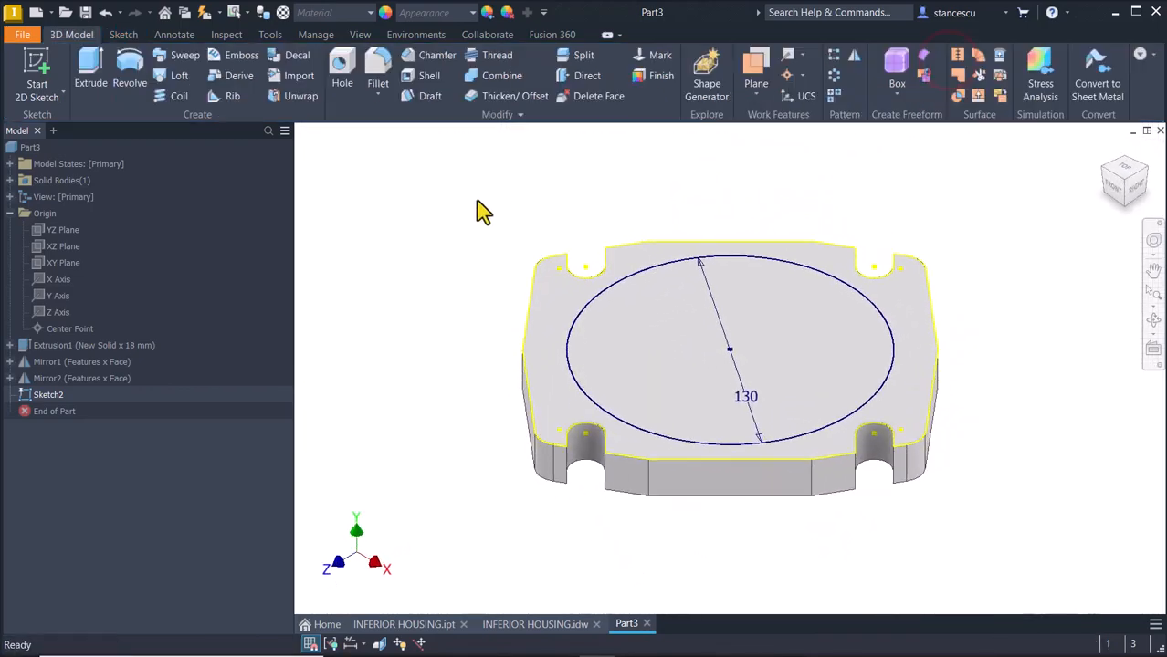
Extrude the 130 mm circle upward by 18 mm, joined to the flange, and restore the home view
{"action": "left_click", "coordinate": [84, 75]}
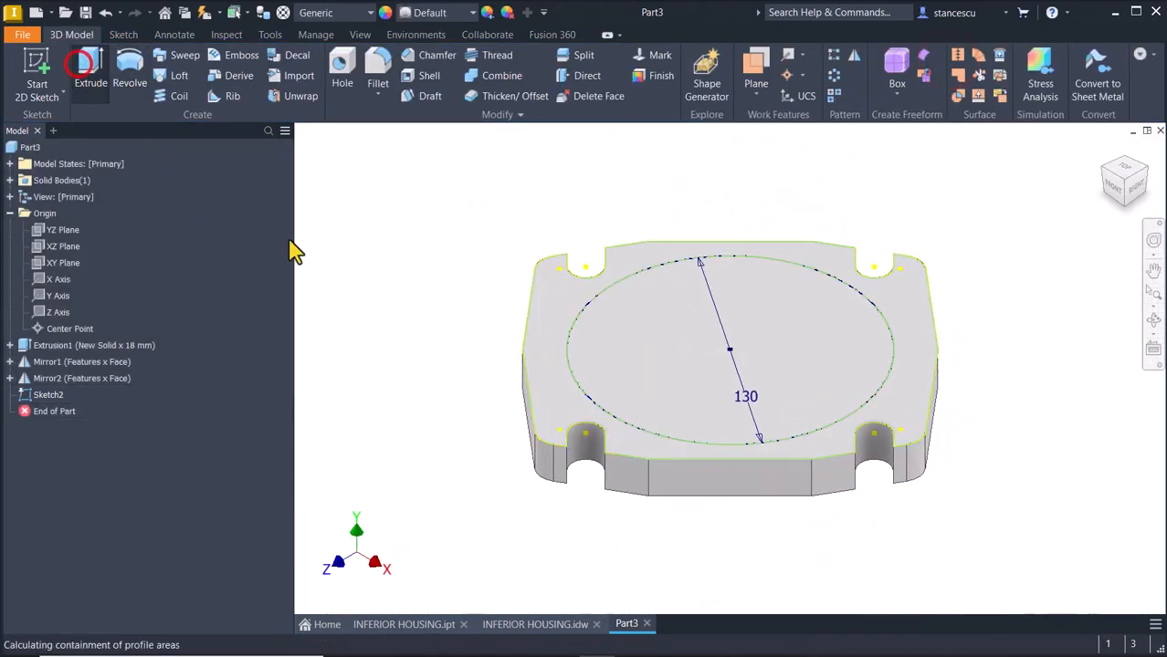
{"action": "left_click", "coordinate": [606, 311]}
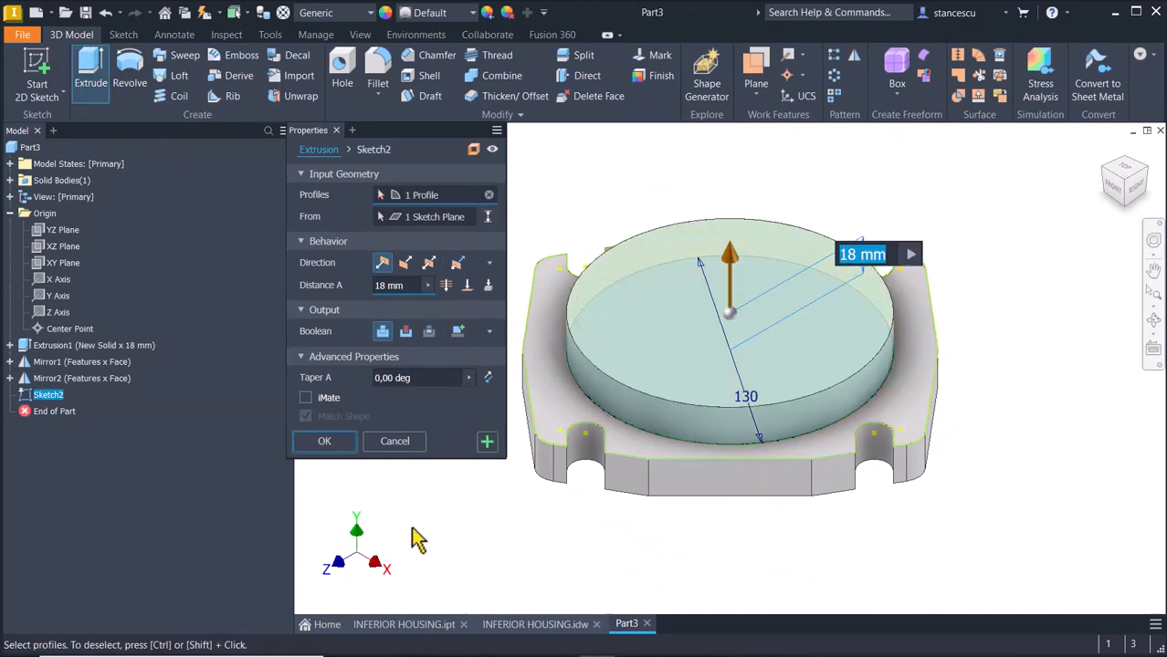
{"action": "left_click", "coordinate": [349, 439]}
{"action": "key", "text": "F6"}
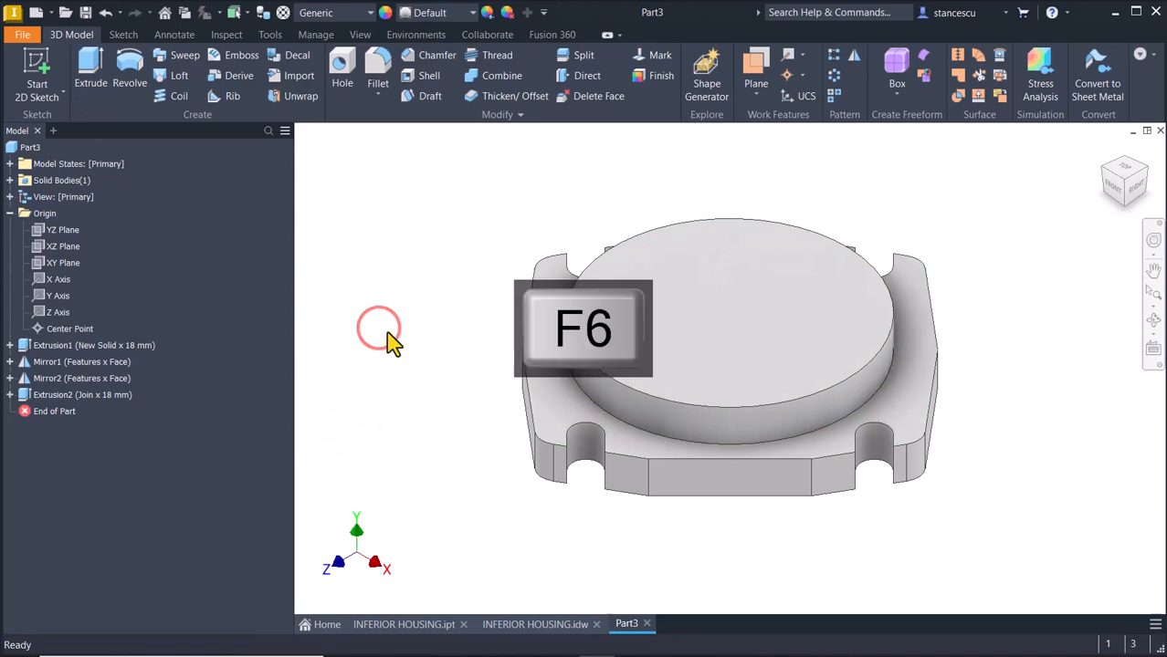
Examine the housing's outer contour dimensions in the plan view and its shape in the isometric view of INFERIOR HOUSING.idw
{"action": "left_click", "coordinate": [547, 625]}
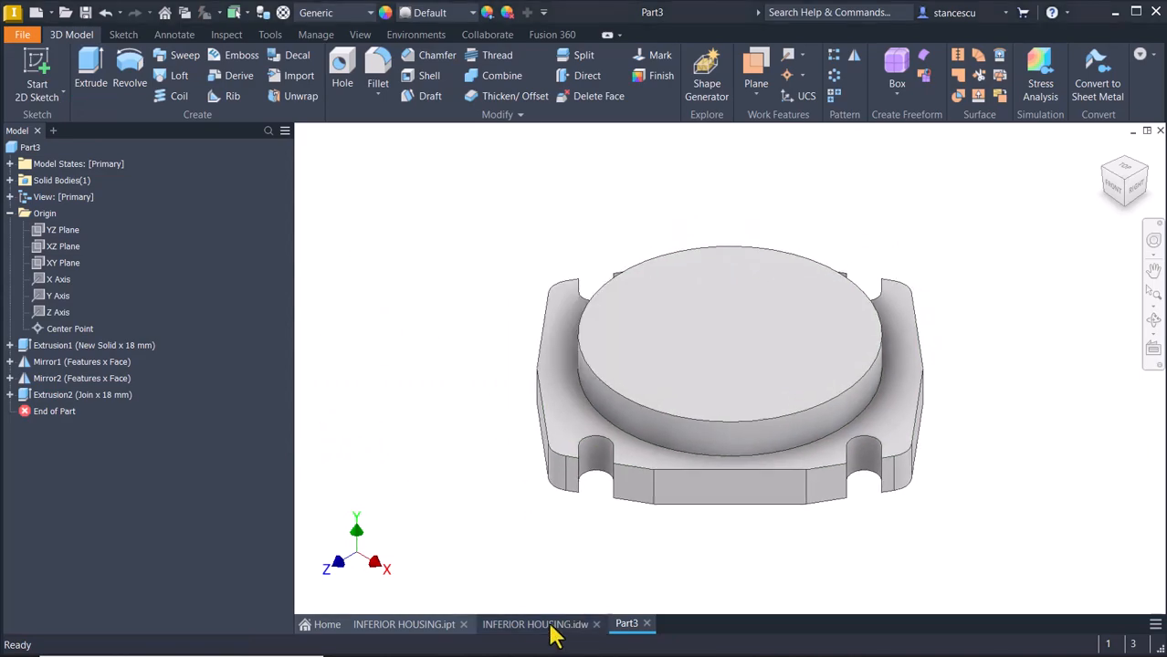
{"action": "key", "text": "Home"}
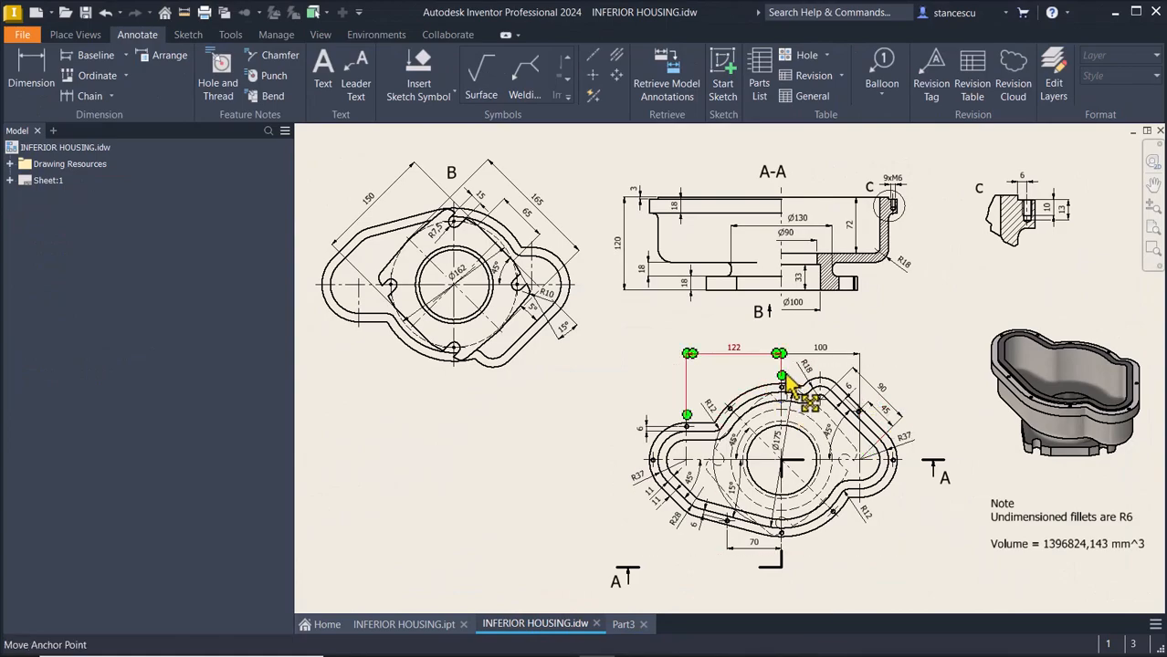
{"action": "scroll", "coordinate": [868, 493], "scroll_direction": "down", "scroll_amount": 5}
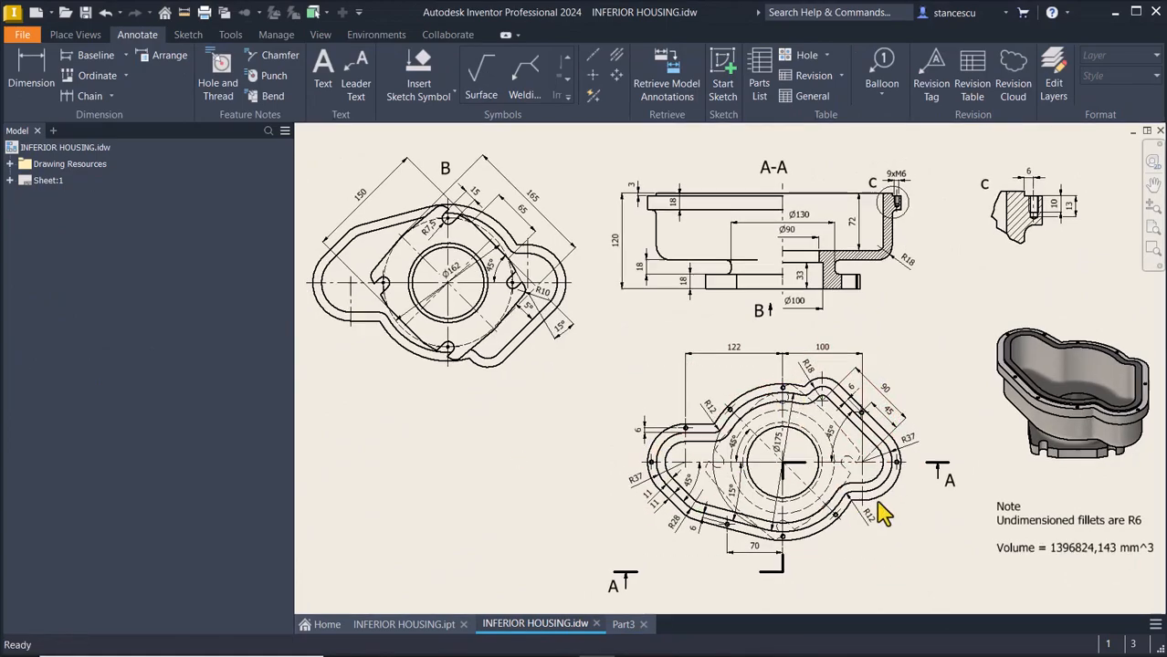
{"action": "mouse_move", "coordinate": [847, 499]}
{"action": "middle_mouse_down"}
{"action": "mouse_move", "coordinate": [762, 502]}
{"action": "mouse_move", "coordinate": [731, 410]}
{"action": "mouse_move", "coordinate": [774, 420]}
{"action": "mouse_move", "coordinate": [862, 398]}
{"action": "middle_mouse_up"}
{"action": "scroll", "coordinate": [730, 410], "scroll_direction": "up", "scroll_amount": 2}
{"action": "scroll", "coordinate": [953, 372], "scroll_direction": "down", "scroll_amount": 5}
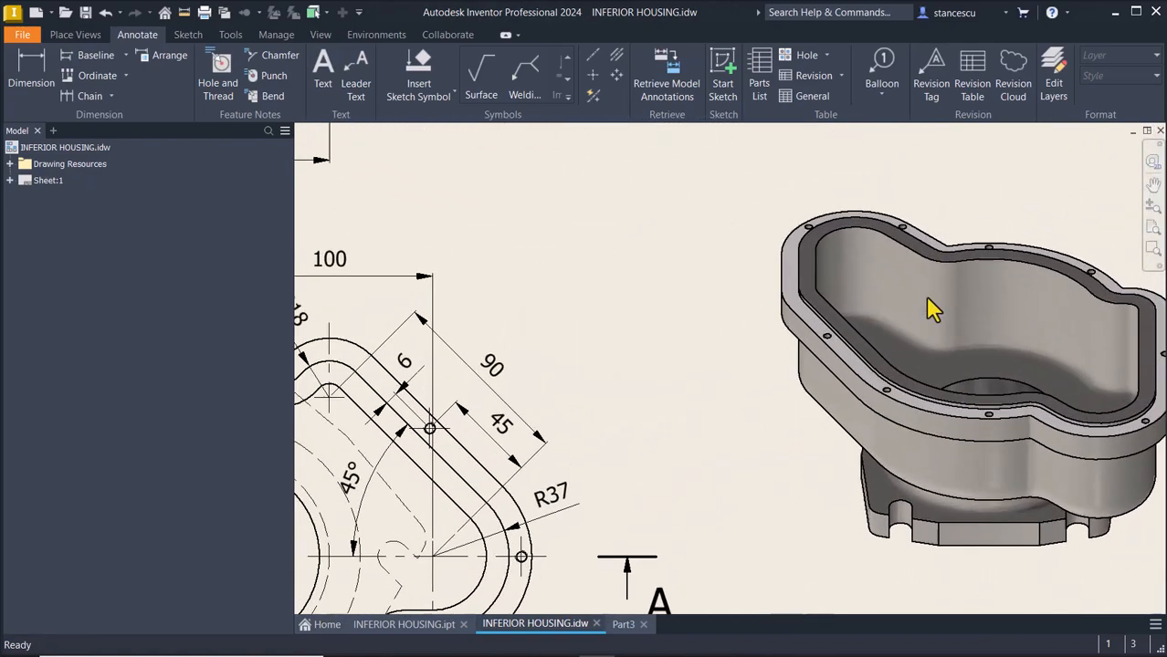
{"action": "scroll", "coordinate": [908, 281], "scroll_direction": "down", "scroll_amount": 3}
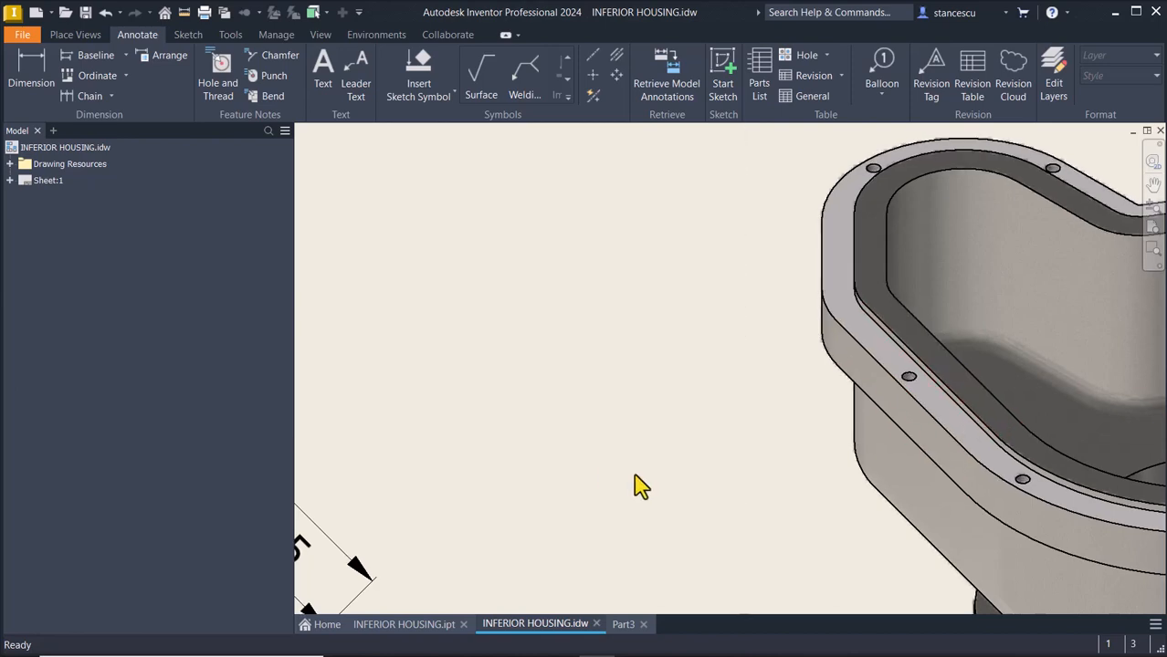
{"action": "scroll", "coordinate": [581, 449], "scroll_direction": "down", "scroll_amount": 5}
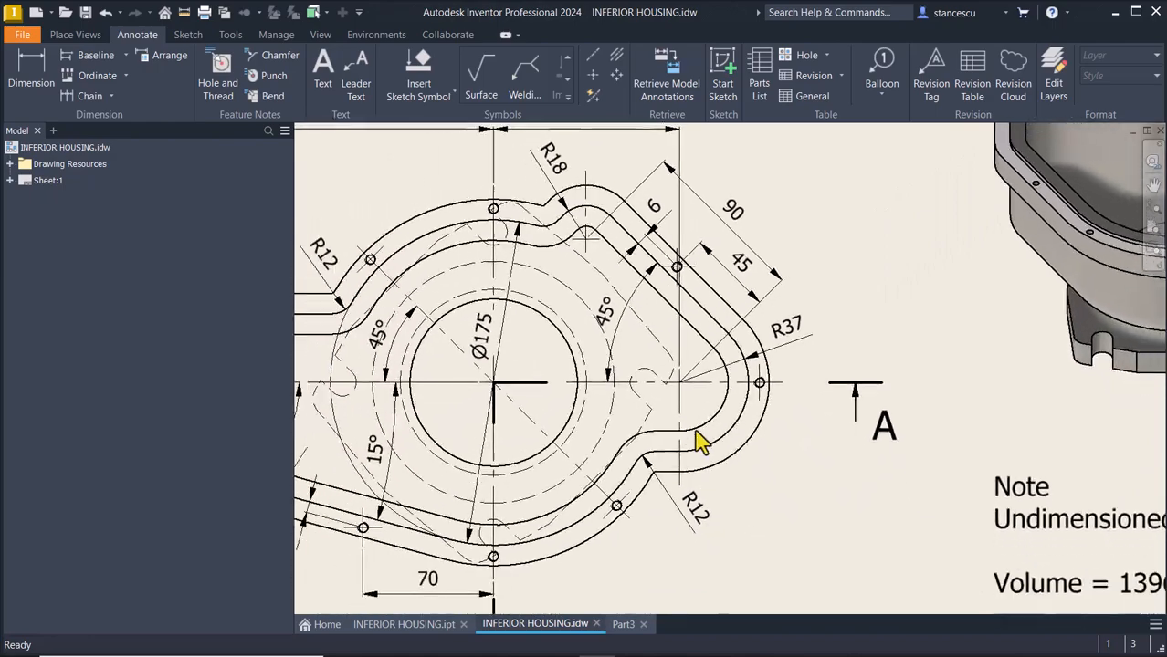
Examine the end arc radii, their center distances and the central circle's diameter in the drawing's plan view, and return to Part3
{"action": "scroll", "coordinate": [695, 427], "scroll_direction": "down", "scroll_amount": 2}
{"action": "scroll", "coordinate": [703, 429], "scroll_direction": "up", "scroll_amount": 1}
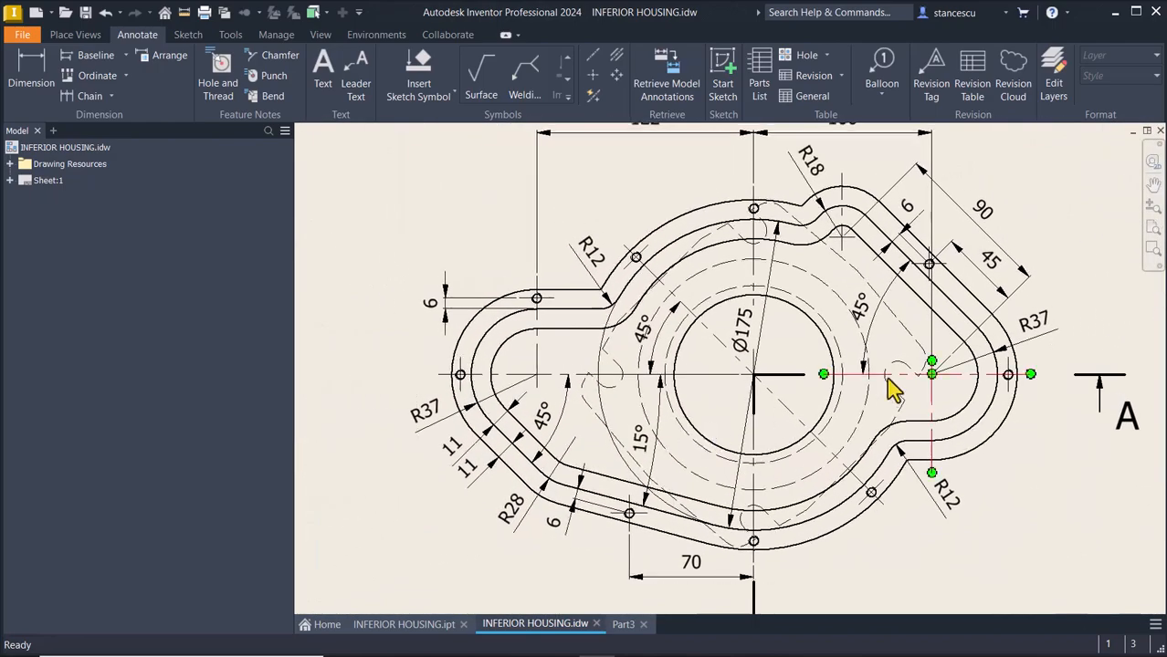
{"action": "scroll", "coordinate": [889, 381], "scroll_direction": "up", "scroll_amount": 1}
{"action": "left_click", "coordinate": [1005, 366]}
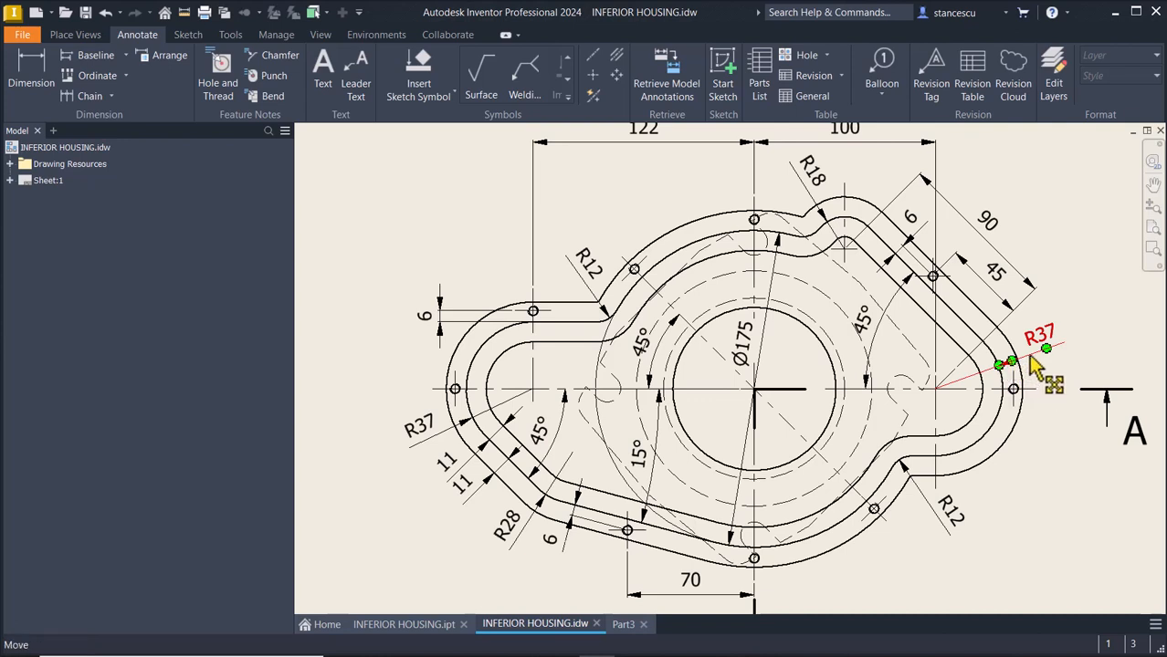
{"action": "left_click", "coordinate": [994, 249]}
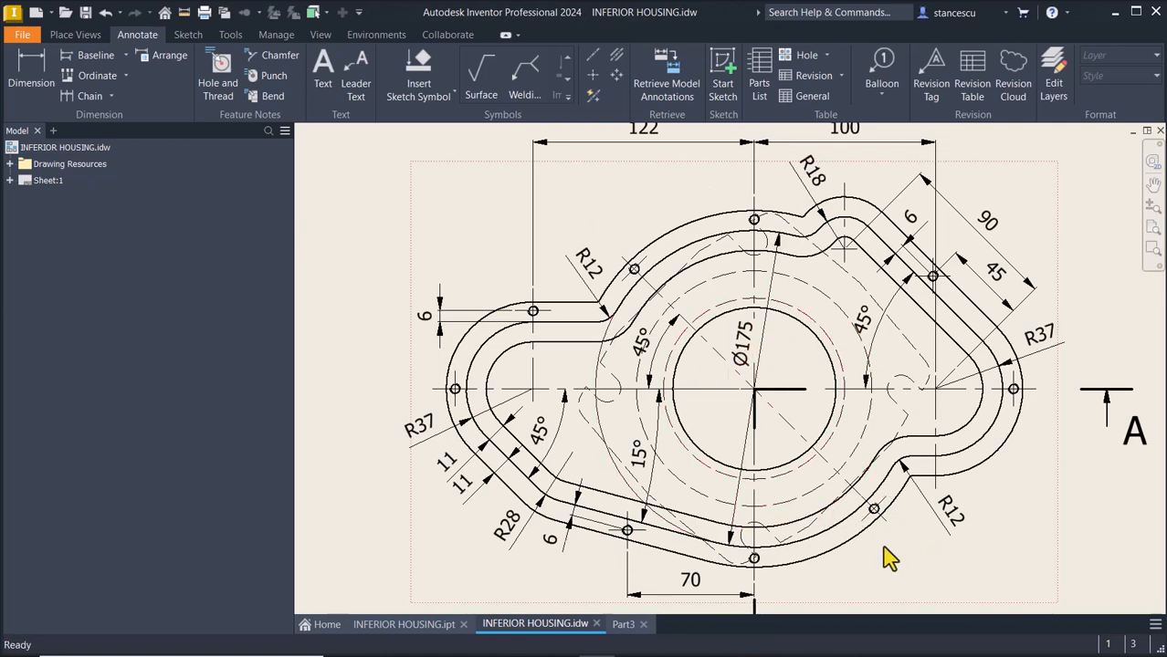
{"action": "scroll", "coordinate": [885, 554], "scroll_direction": "down", "scroll_amount": 2}
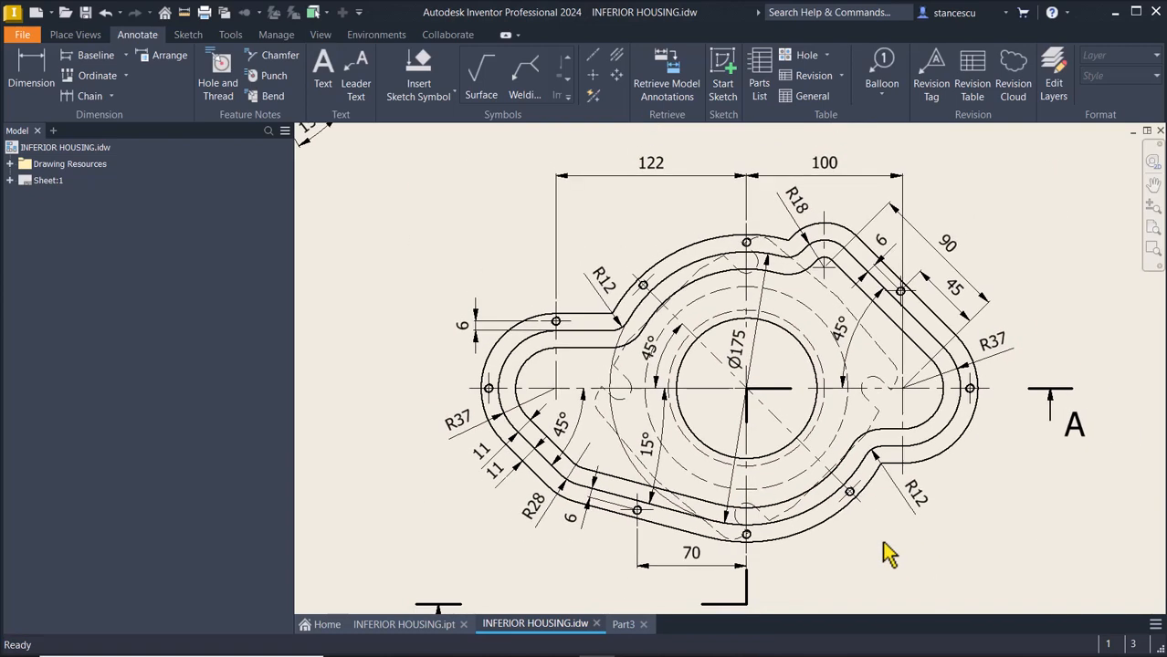
{"action": "left_click", "coordinate": [619, 627]}
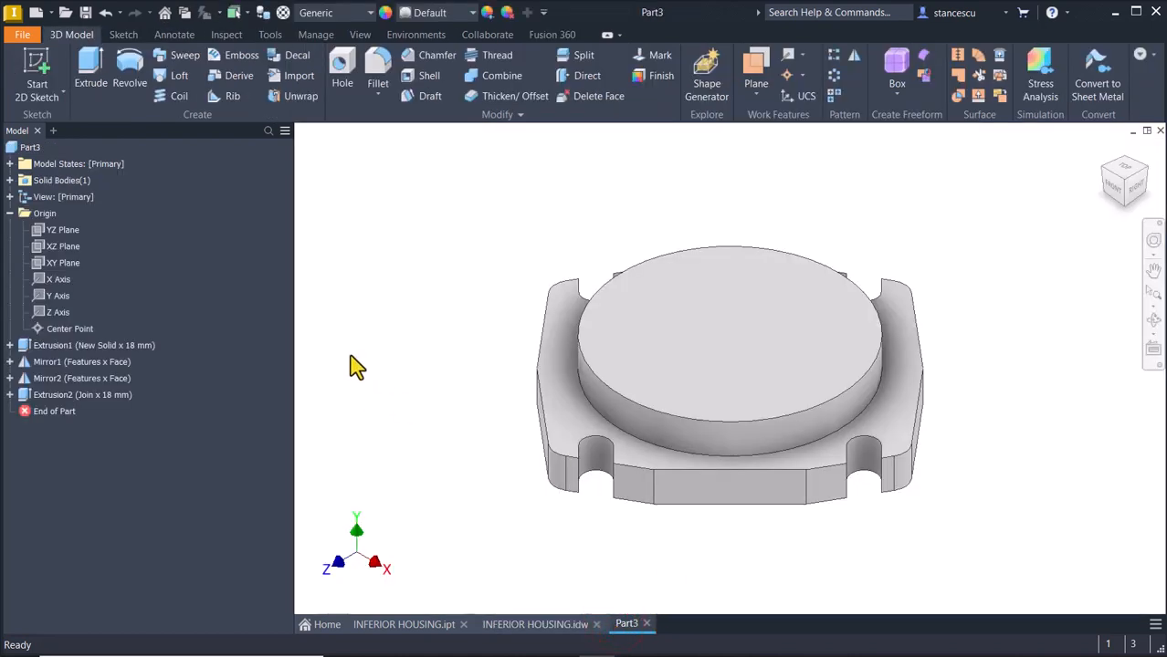
Start a sketch on the round boss's top face and draw a 37 mm radius circle to the left of the boss
{"action": "left_click", "coordinate": [779, 334]}
{"action": "left_click", "coordinate": [877, 327]}
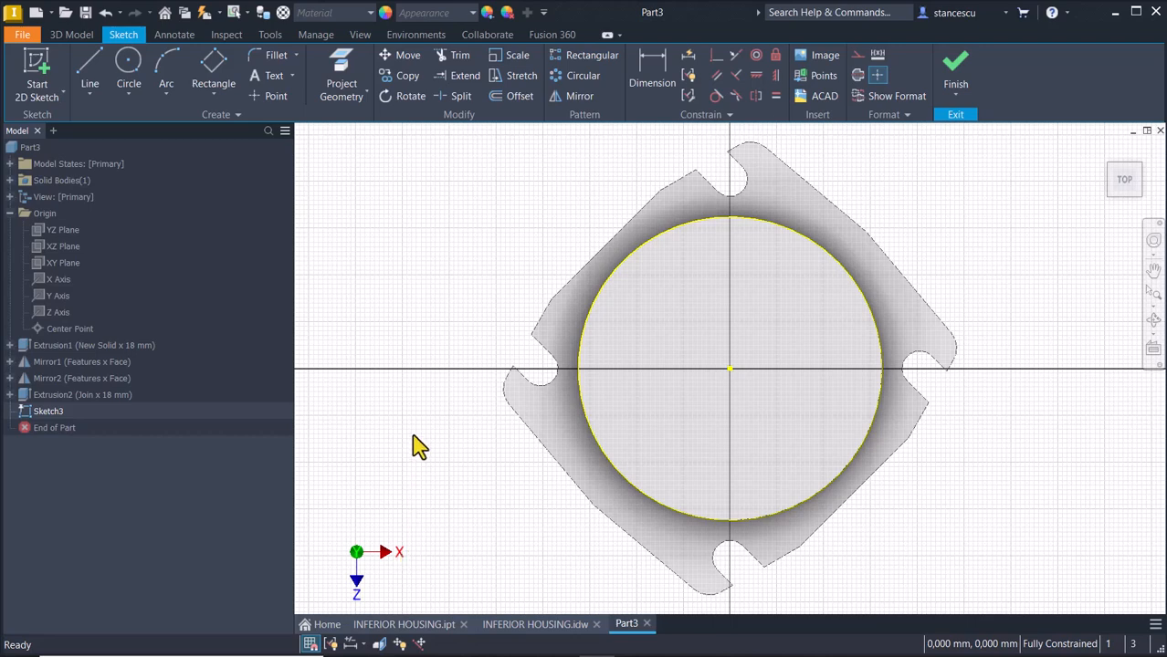
{"action": "left_click", "coordinate": [128, 78]}
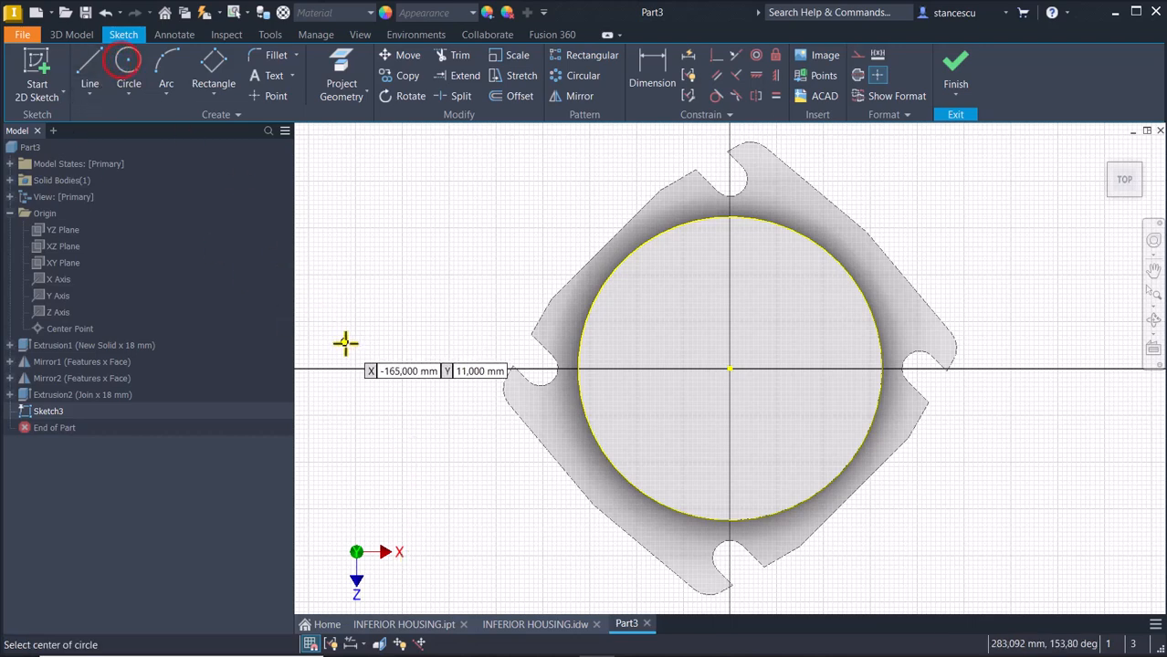
{"action": "left_click", "coordinate": [428, 358]}
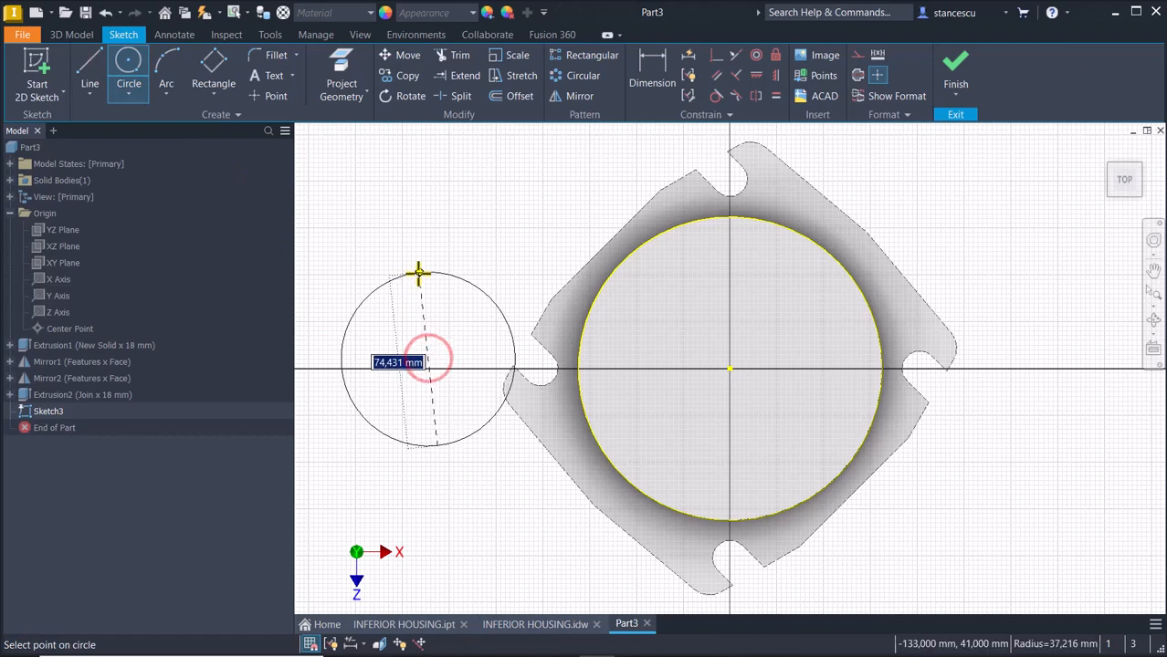
{"action": "right_click", "coordinate": [417, 272]}
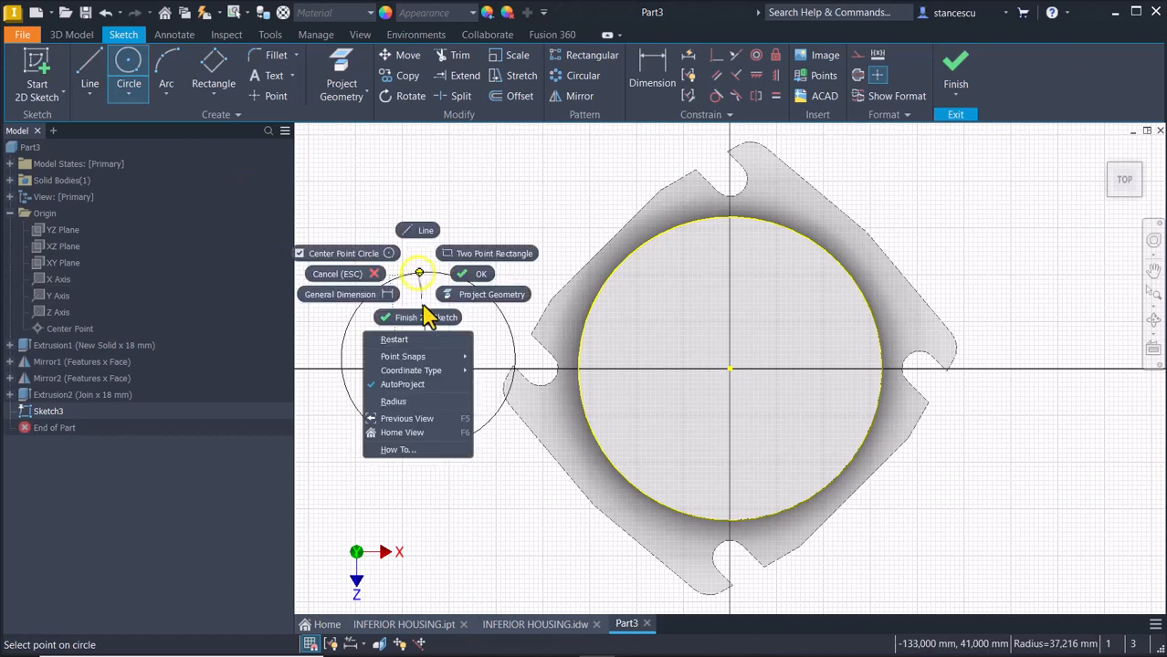
{"action": "left_click", "coordinate": [408, 399]}
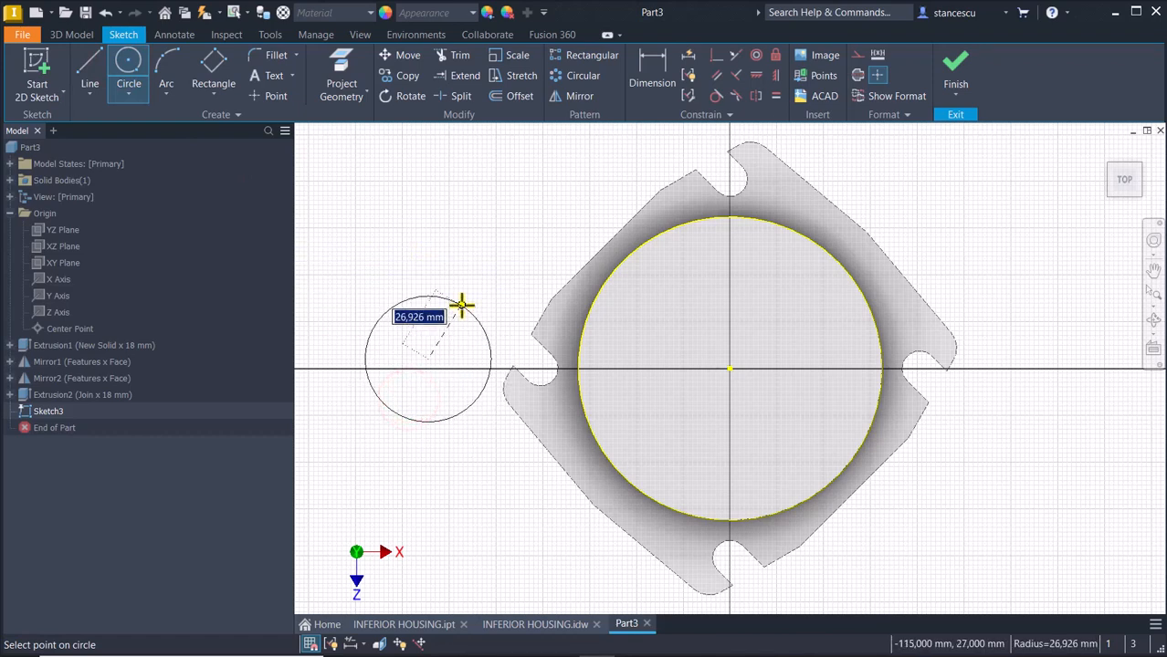
{"action": "key", "text": "Return"}
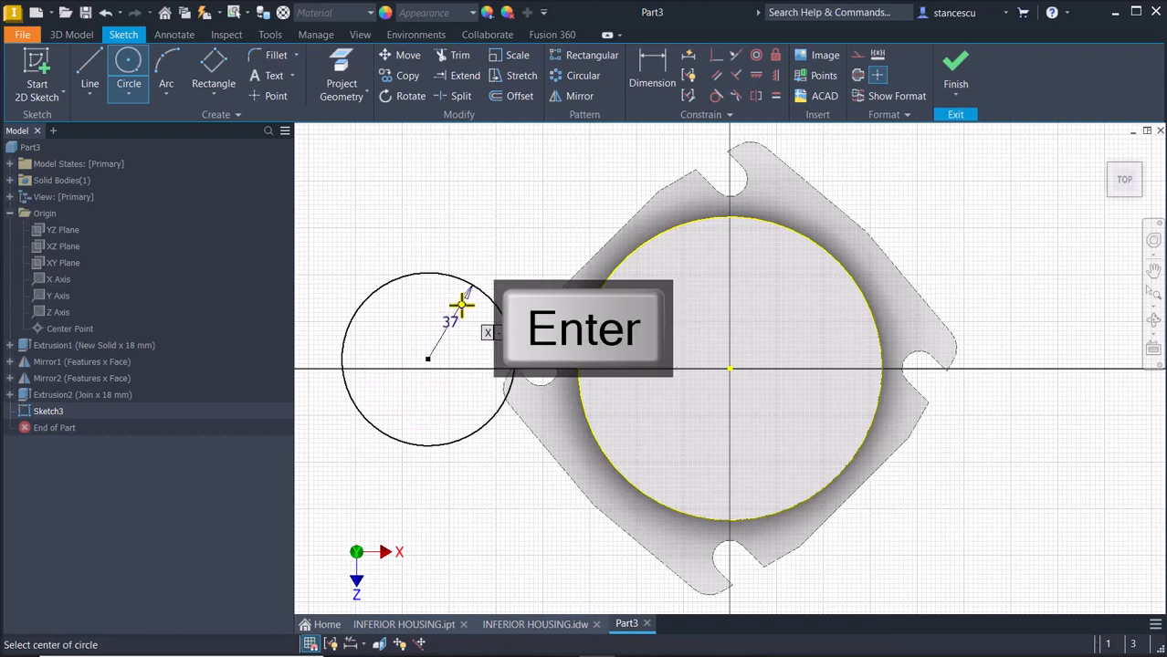
Draw a second circle to the right of the boss and make it equal to the left 37 mm radius circle
{"action": "left_click", "coordinate": [1033, 399]}
{"action": "left_click", "coordinate": [1084, 471]}
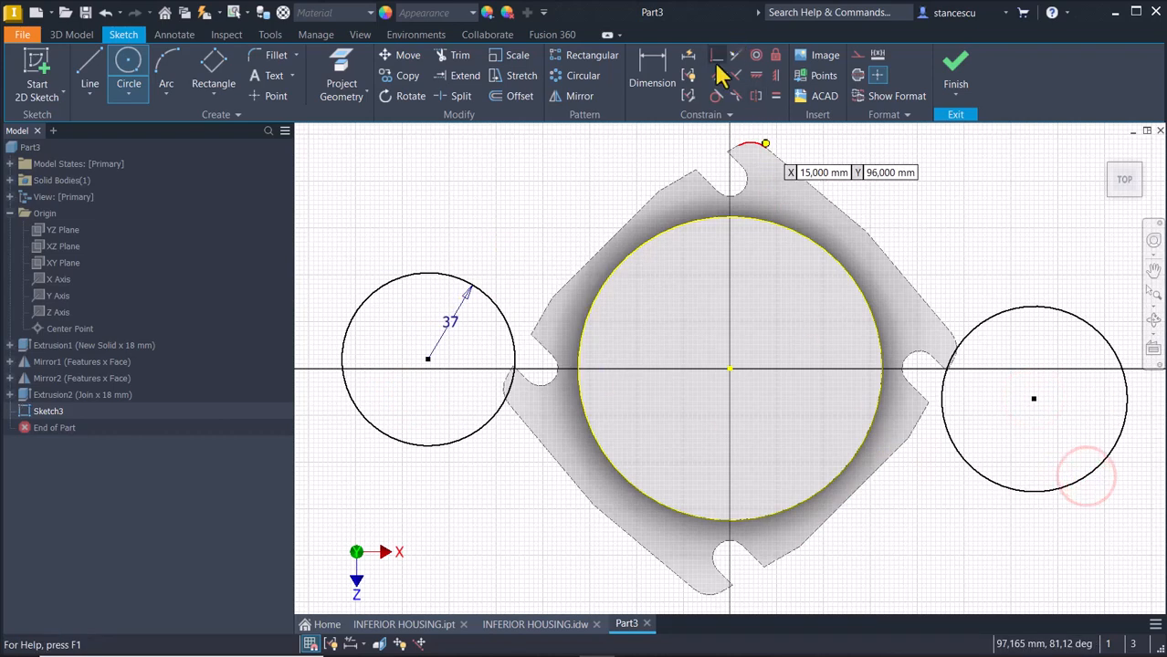
{"action": "left_click", "coordinate": [775, 96]}
{"action": "left_click", "coordinate": [1002, 313]}
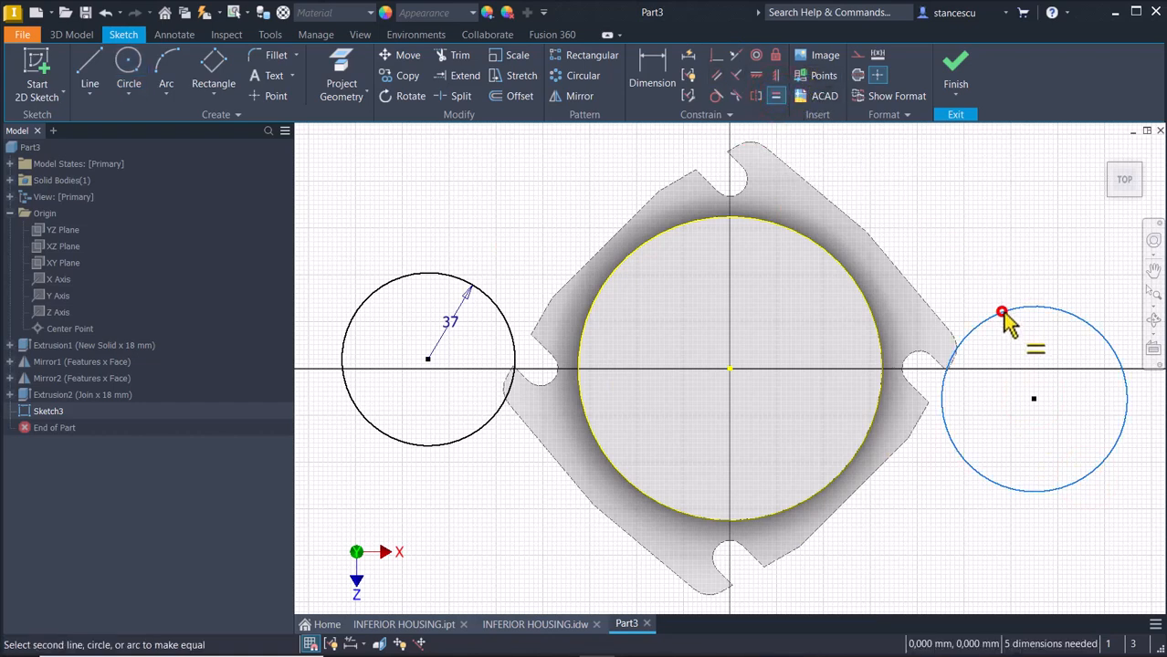
{"action": "left_click", "coordinate": [407, 272]}
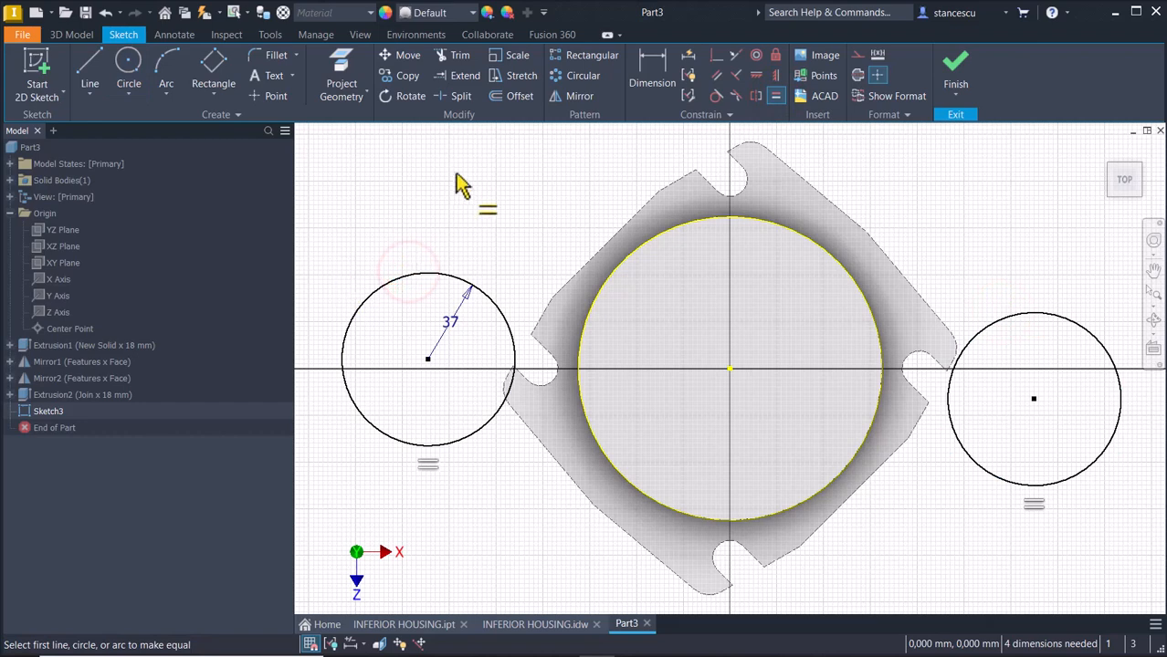
Align the centers of both side circles horizontally with the sketch origin
{"action": "left_click", "coordinate": [755, 77]}
{"action": "left_click", "coordinate": [428, 360]}
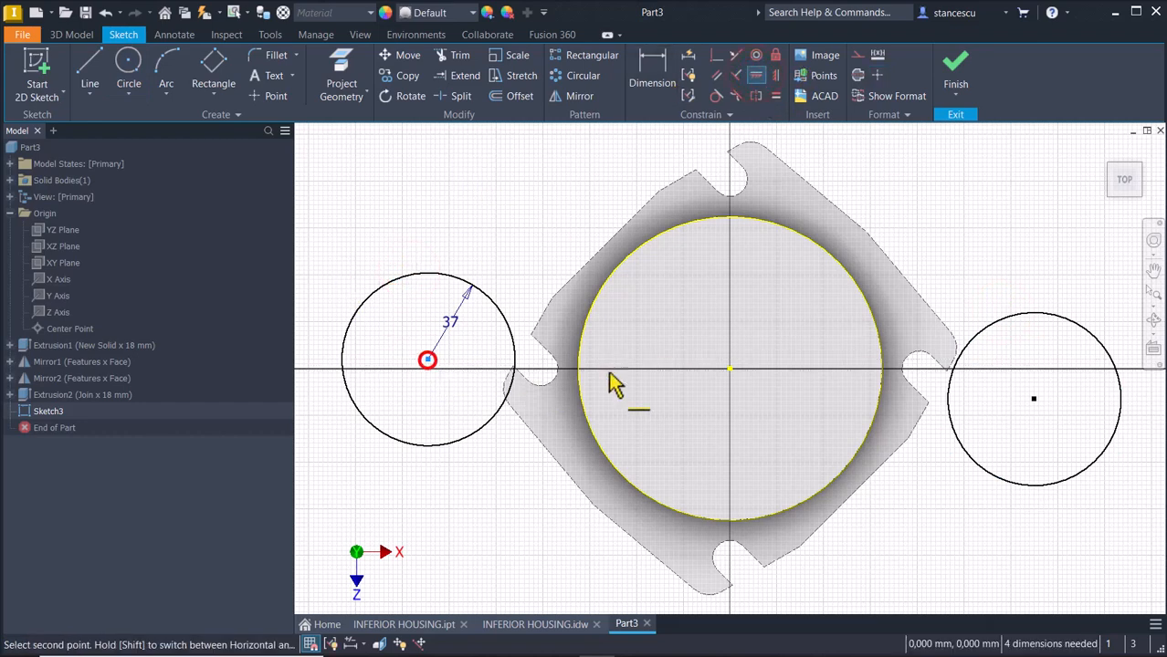
{"action": "left_click", "coordinate": [727, 370]}
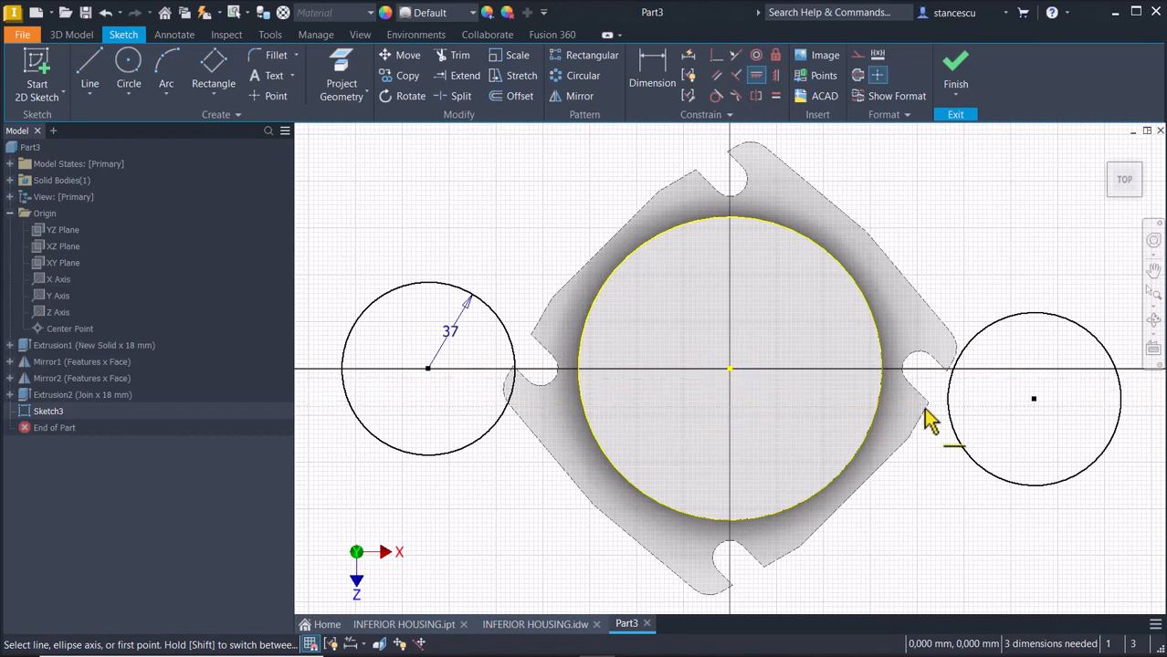
{"action": "left_click", "coordinate": [1034, 400]}
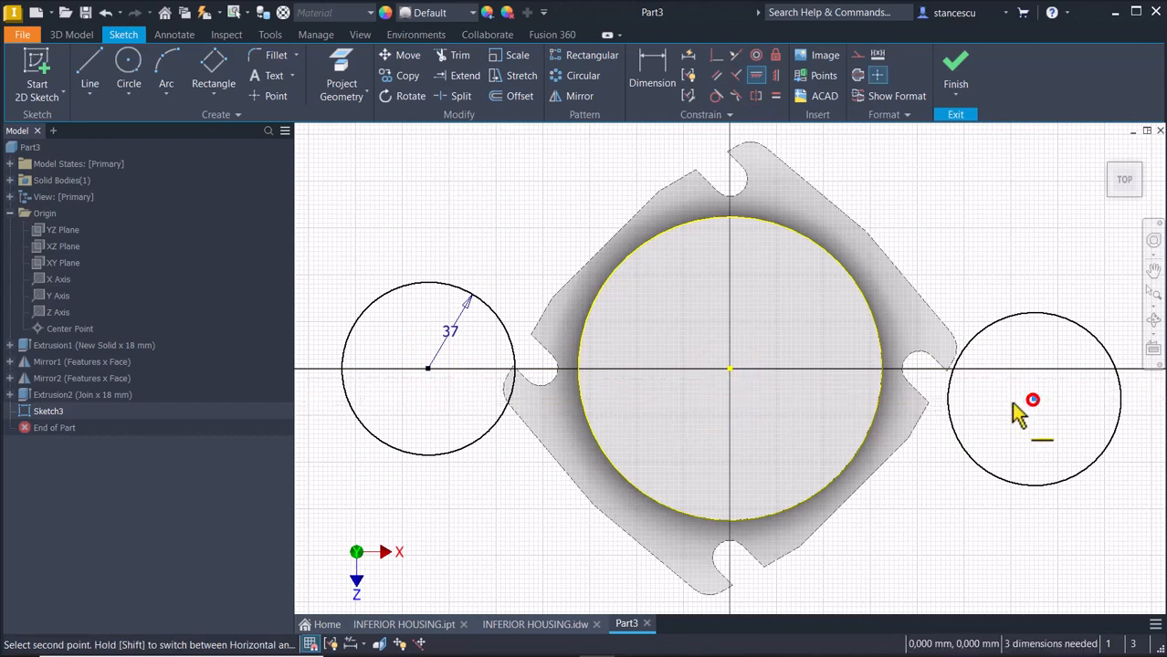
{"action": "left_click", "coordinate": [730, 367]}
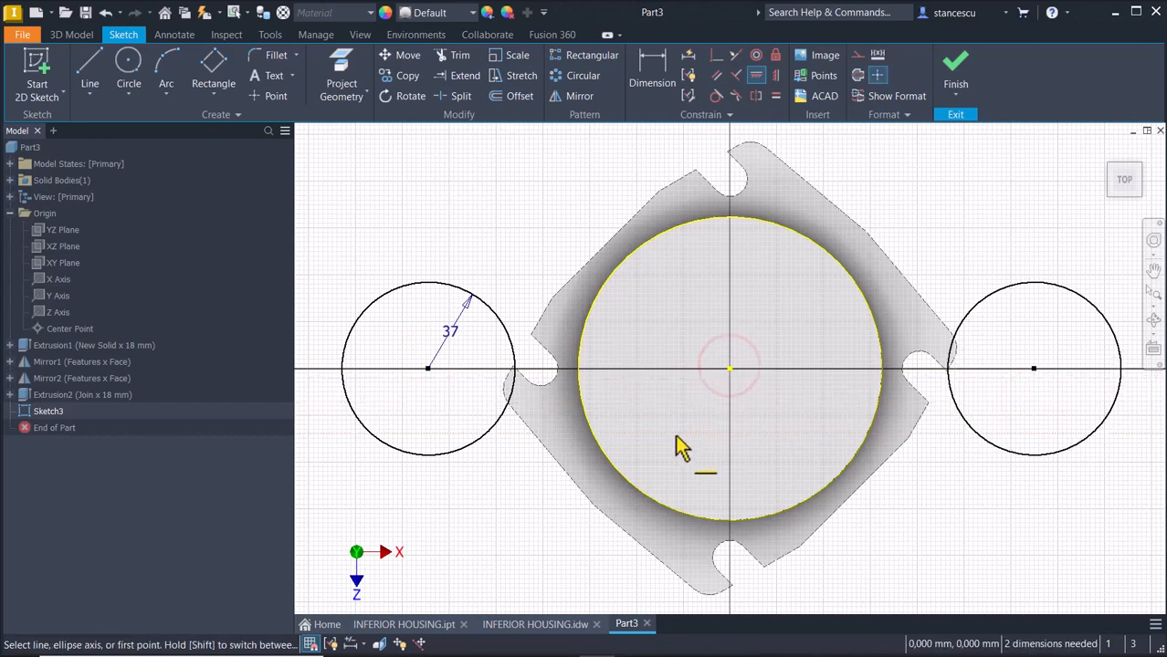
Dimension the horizontal distance between the left circle's center and the origin as 122 mm
{"action": "left_click", "coordinate": [651, 64]}
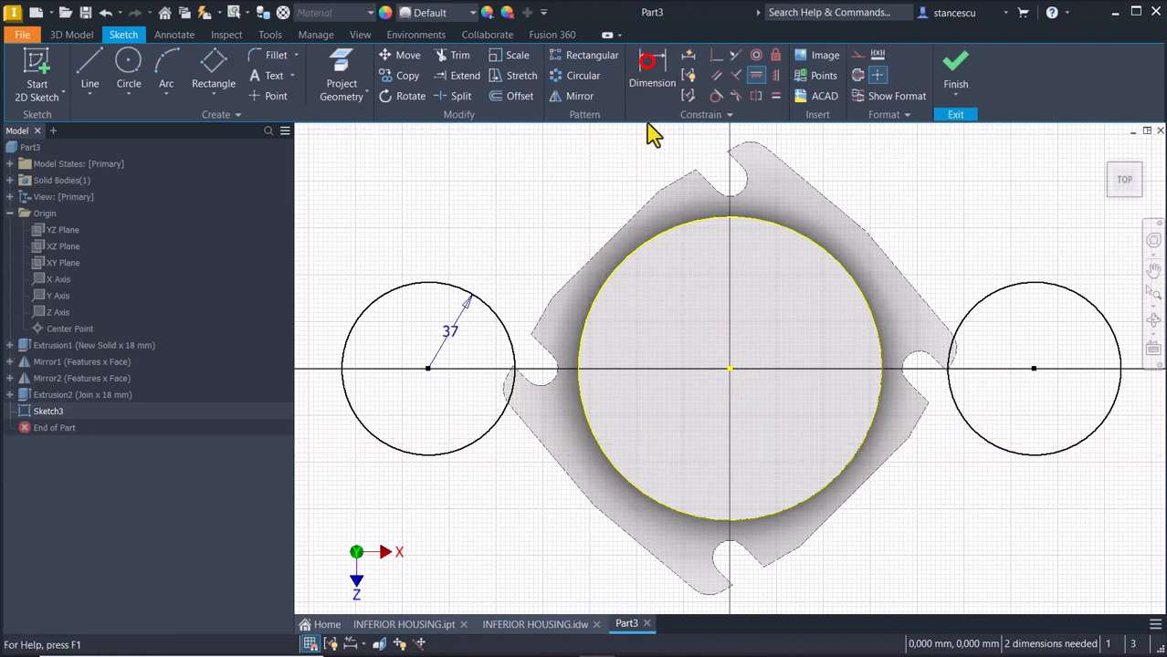
{"action": "left_click", "coordinate": [730, 368]}
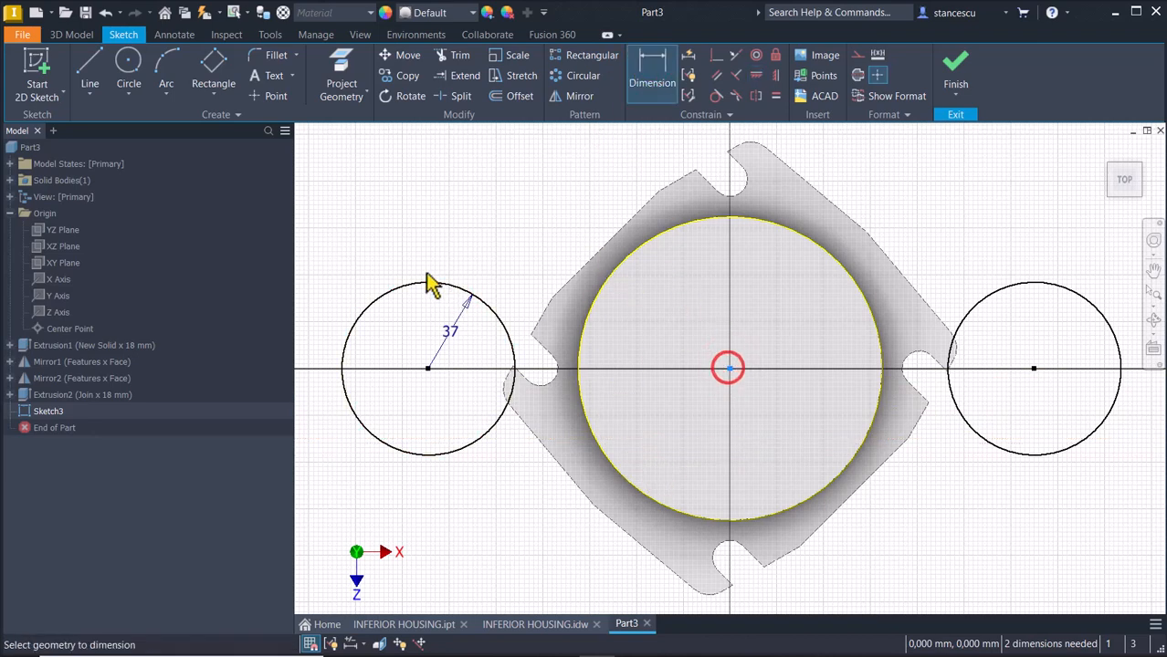
{"action": "left_click", "coordinate": [437, 280]}
{"action": "middle_click_drag", "start_coordinate": [510, 203], "coordinate": [508, 289]}
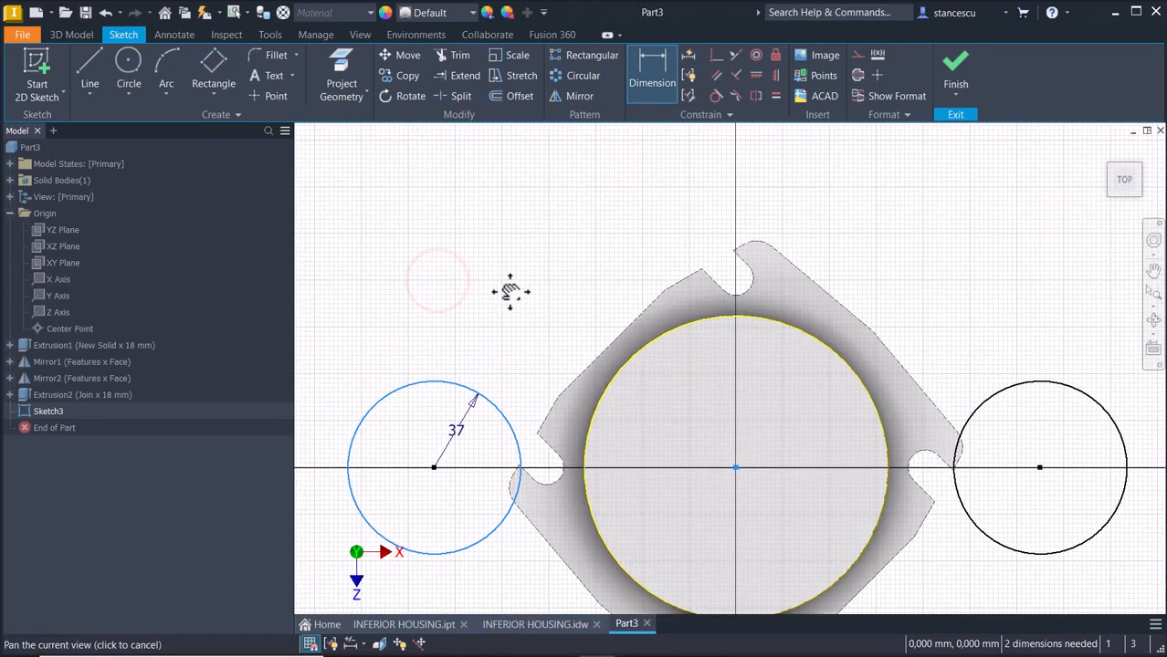
{"action": "left_click", "coordinate": [567, 203]}
{"action": "type", "text": "122"}
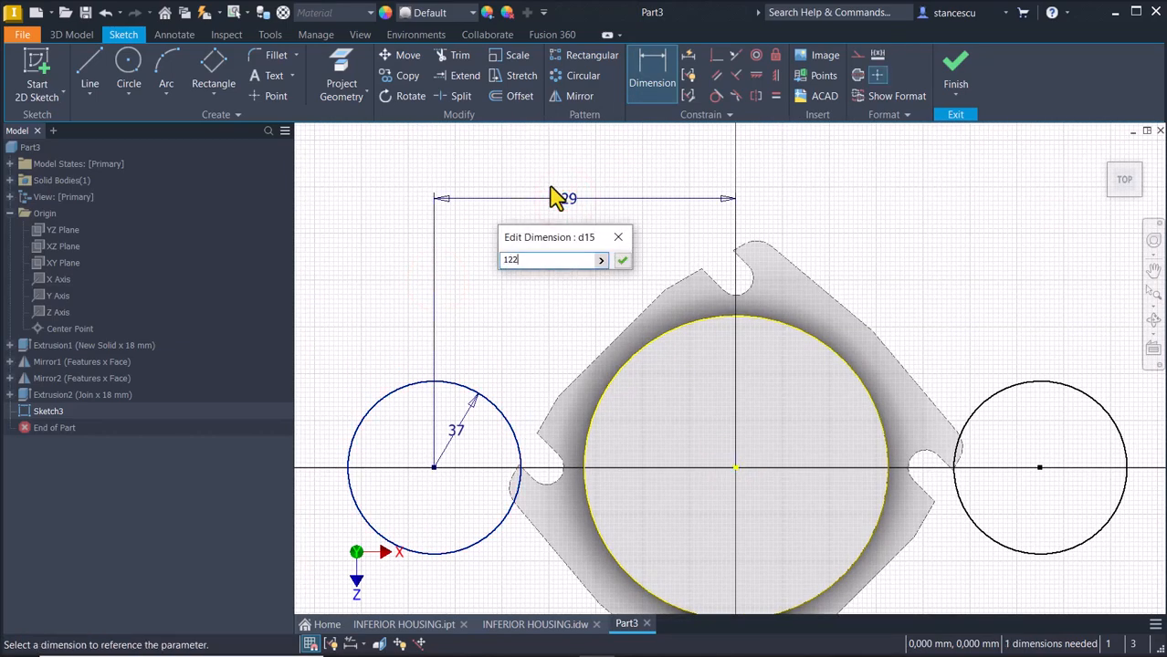
{"action": "key", "text": "Return"}
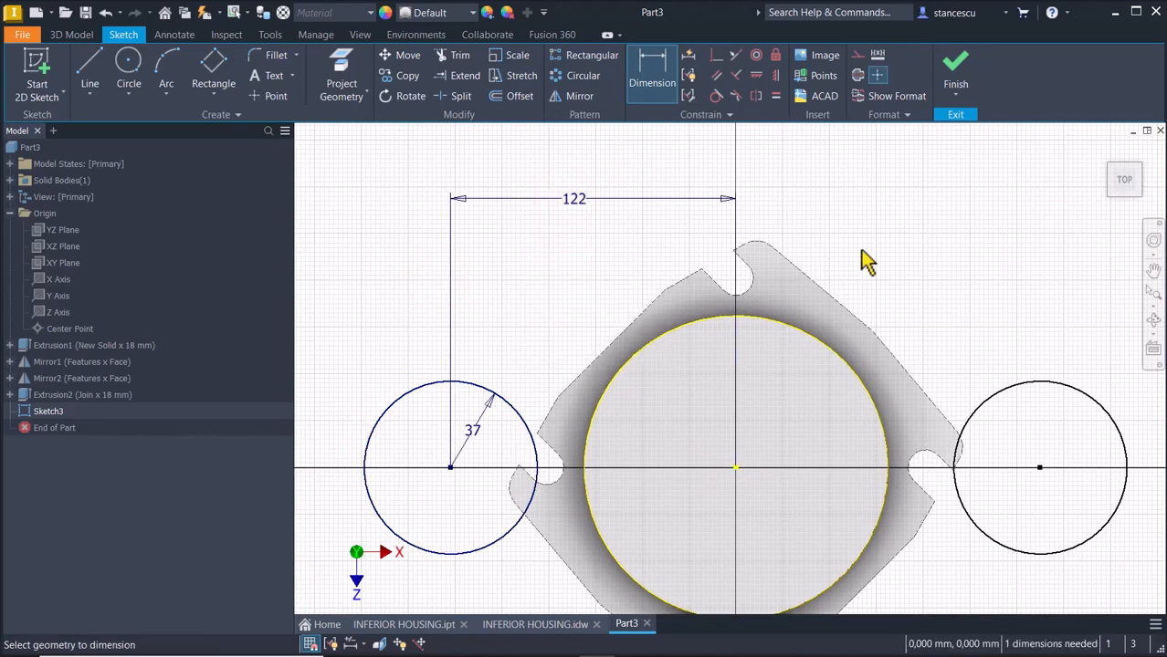
Dimension the horizontal distance between the right circle's center and the origin as 100 mm
{"action": "left_click", "coordinate": [1053, 380]}
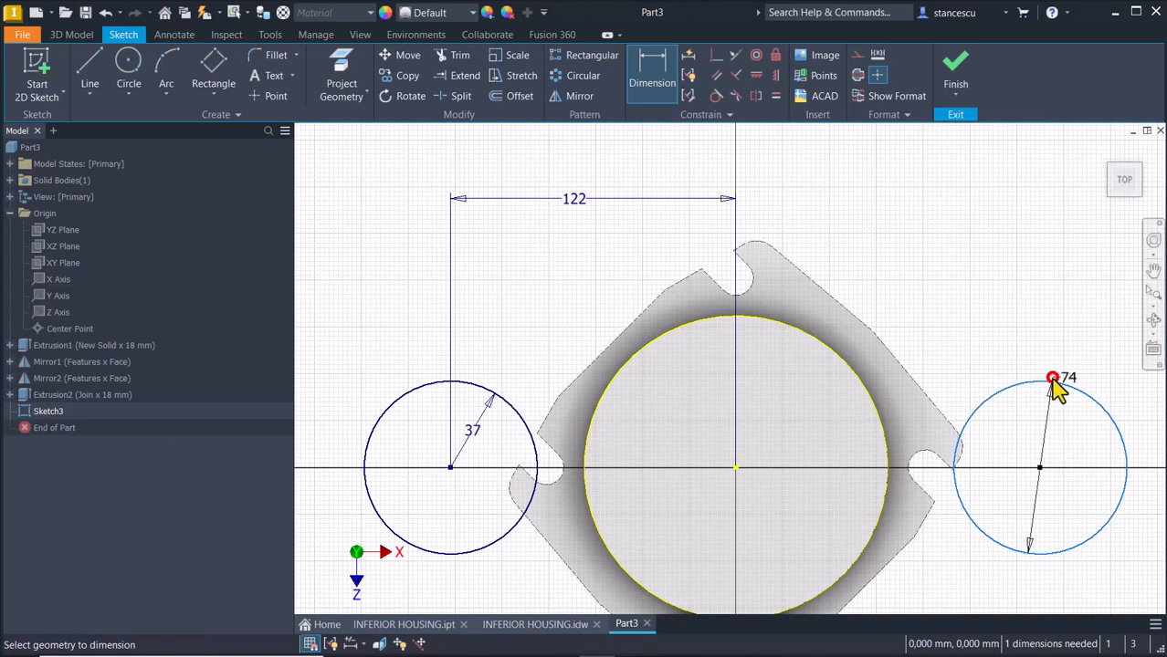
{"action": "left_click", "coordinate": [737, 468]}
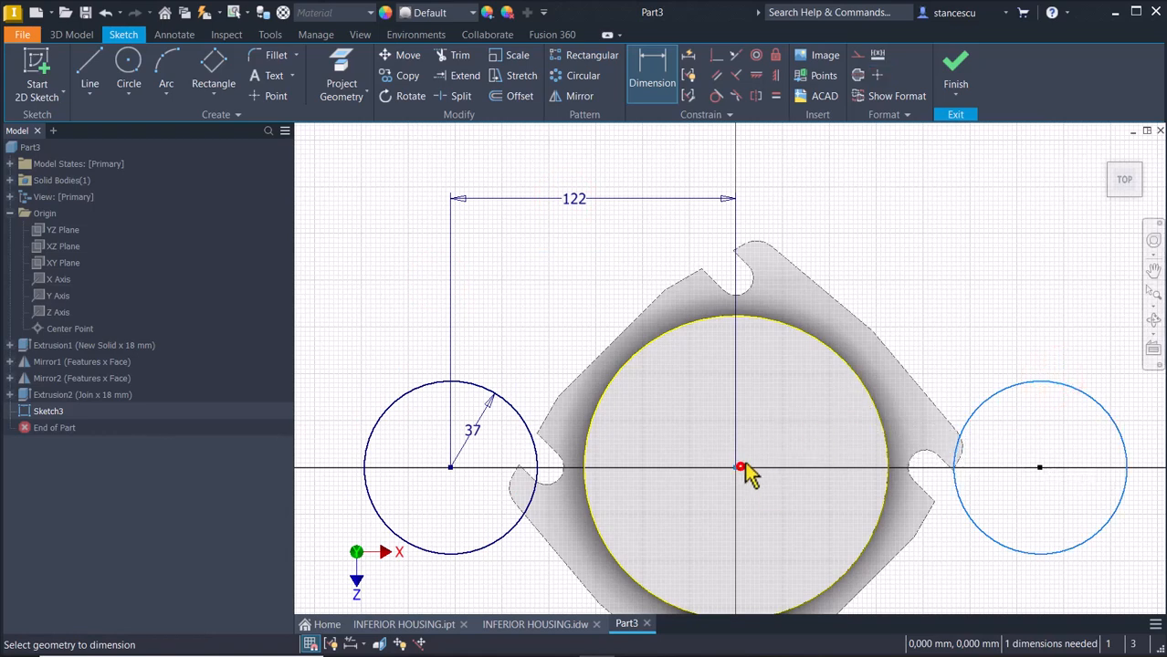
{"action": "left_click", "coordinate": [860, 196]}
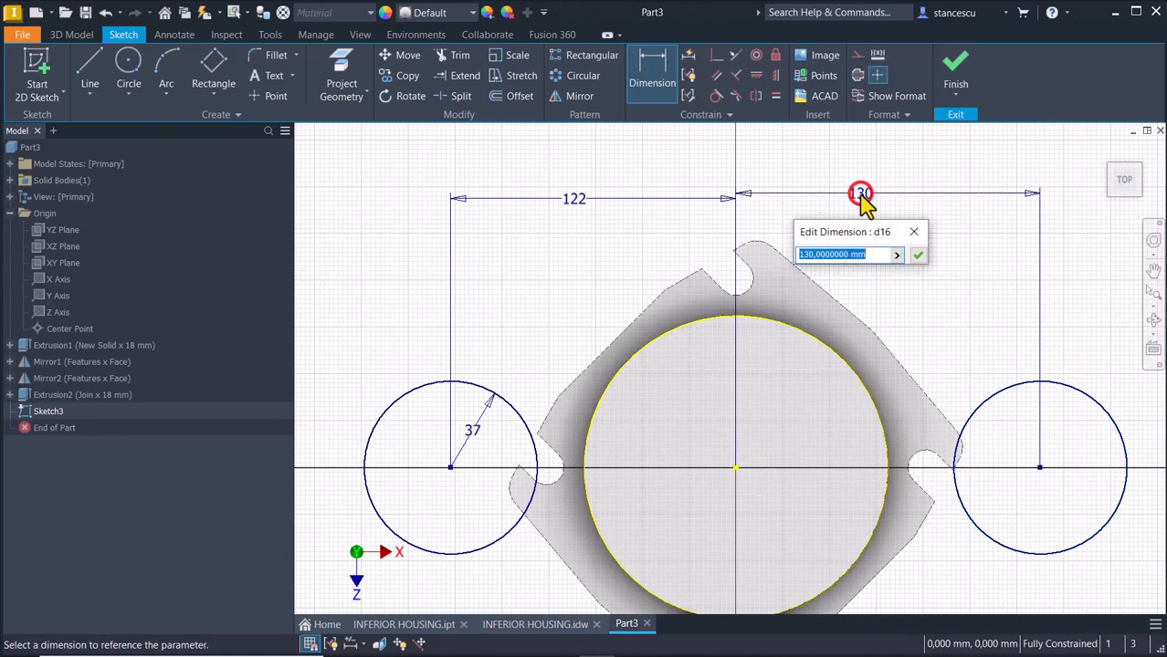
{"action": "type", "text": "100"}
{"action": "key", "text": "Return"}
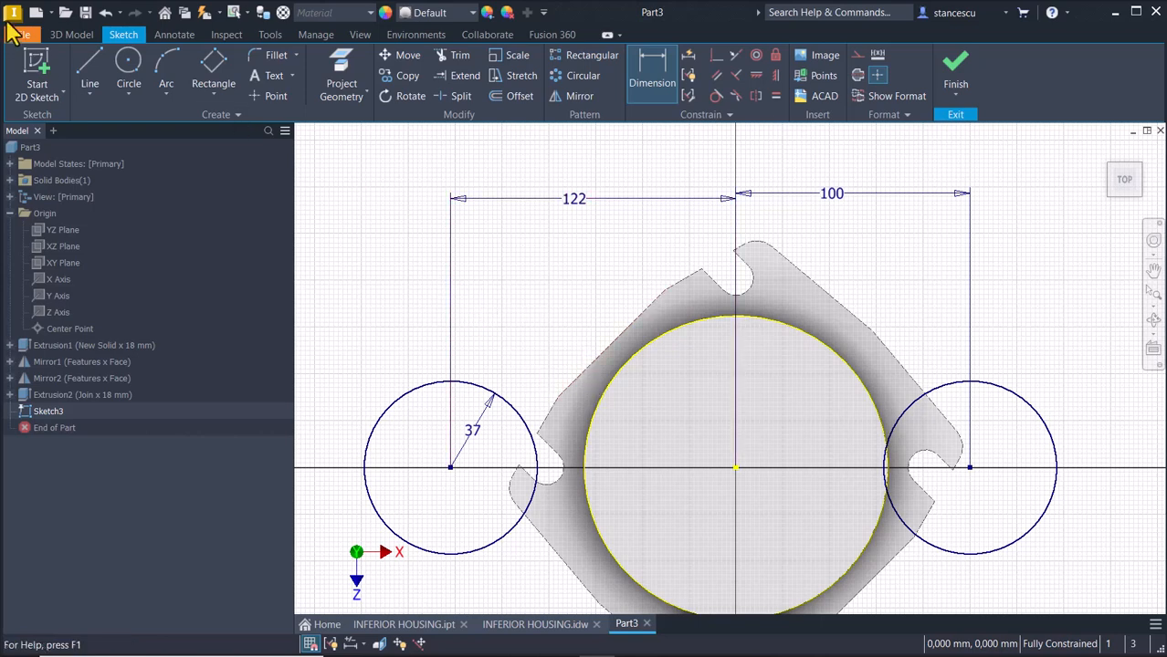
Draw a circle centered on the origin with a dimensioned diameter of 175 mm
{"action": "left_click", "coordinate": [128, 64]}
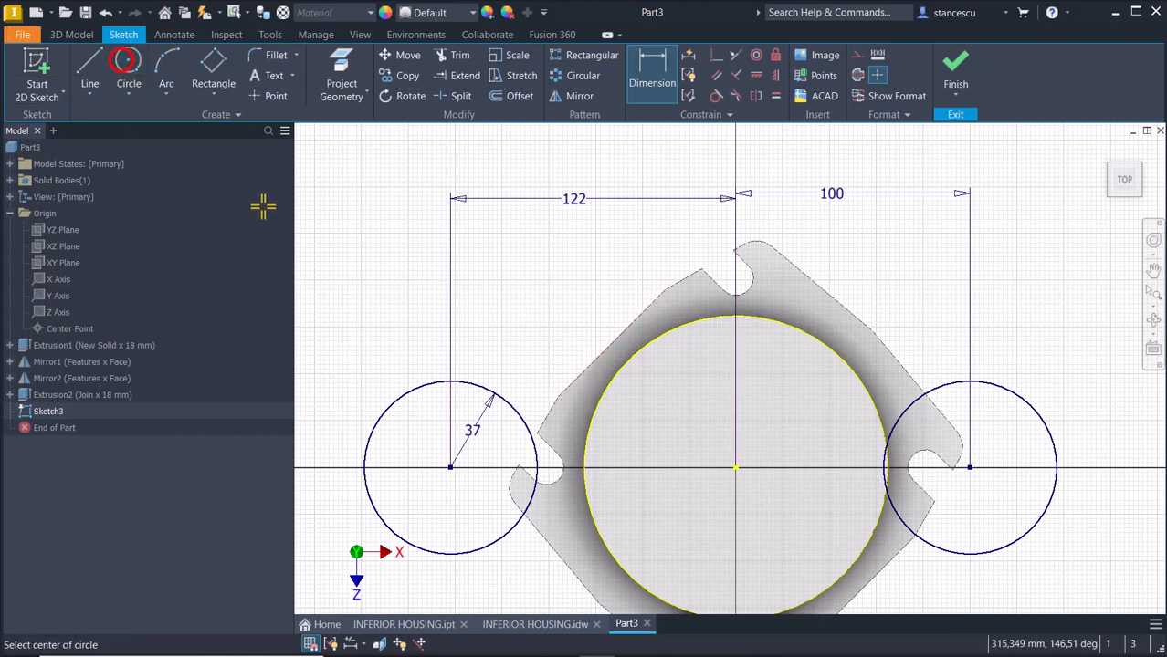
{"action": "left_click", "coordinate": [736, 467]}
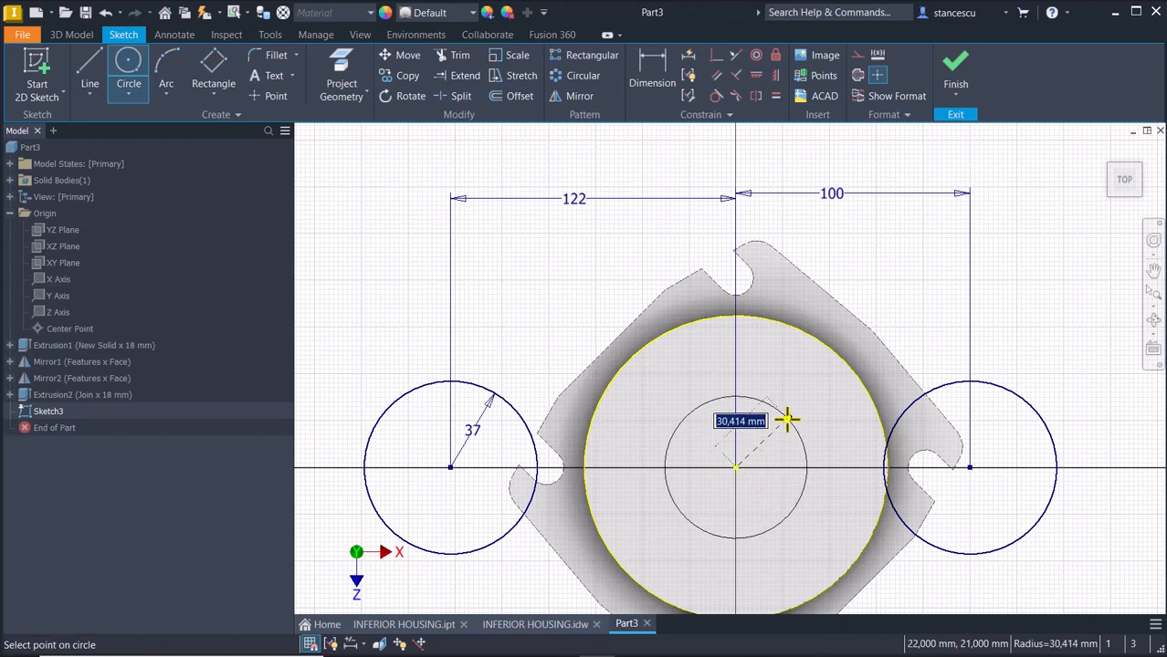
{"action": "right_click", "coordinate": [786, 419]}
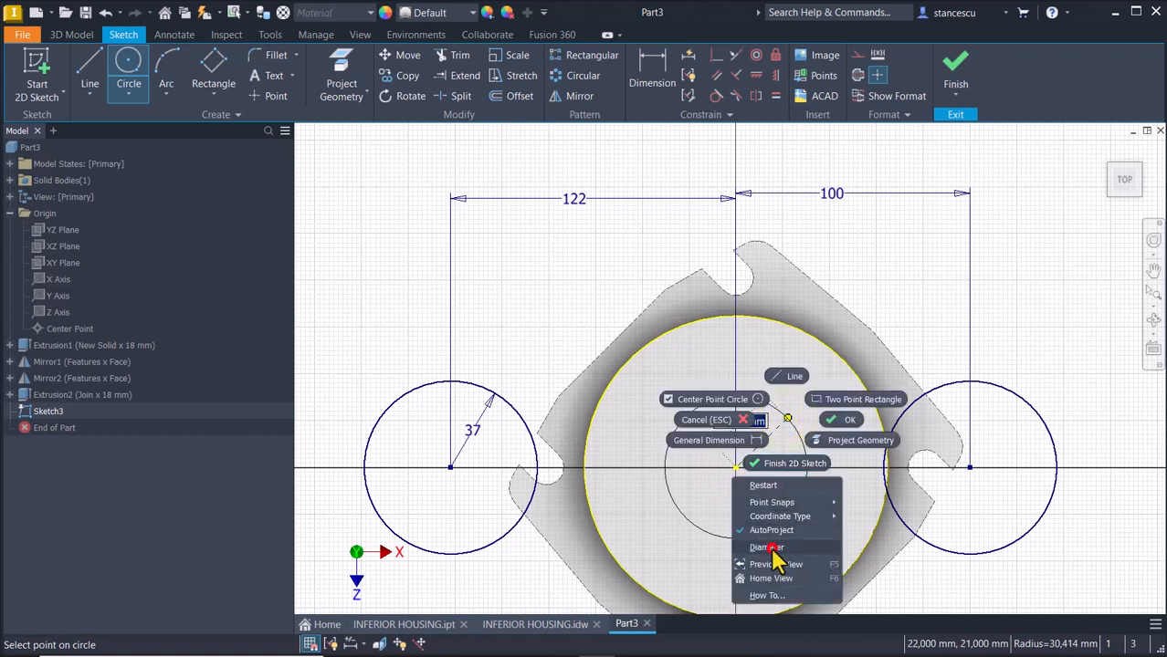
{"action": "left_click", "coordinate": [767, 548]}
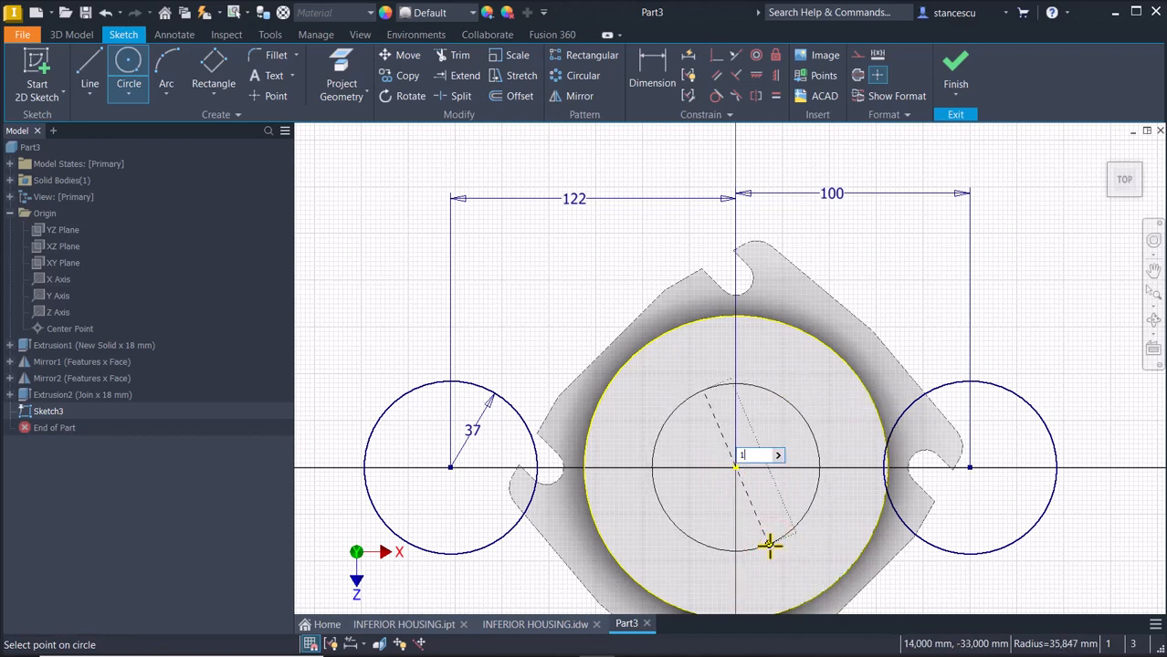
{"action": "type", "text": "175"}
{"action": "key", "text": "Return"}
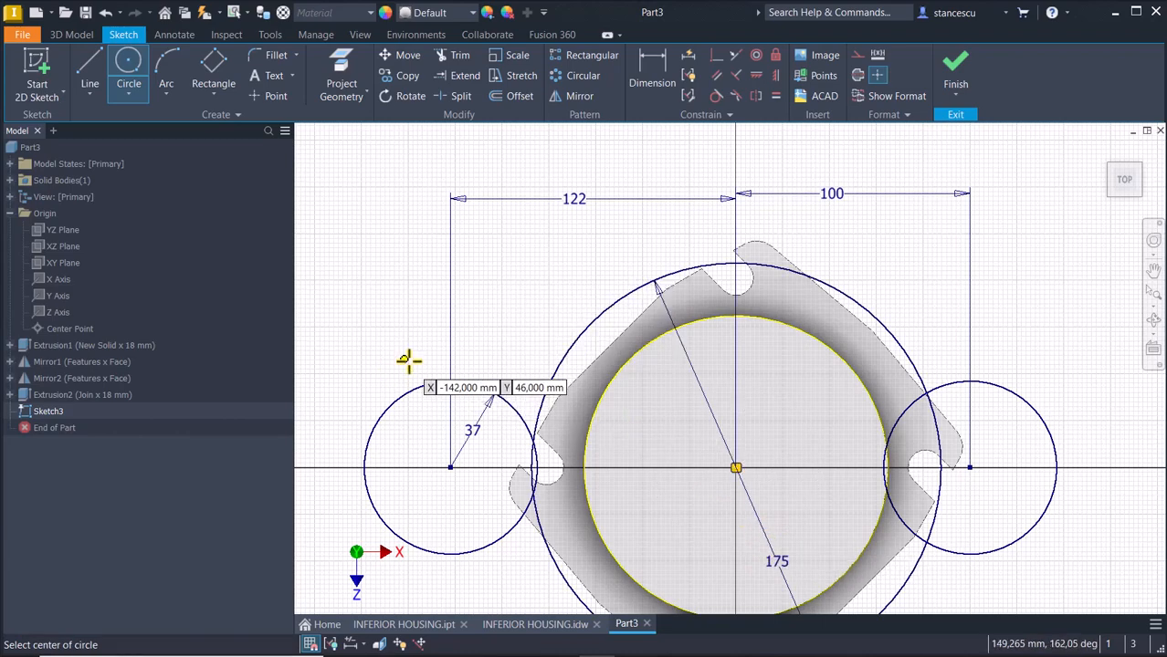
Draw horizontal tangent lines from the left circle's top point and the right circle's bottom point to the 175 mm circle
{"action": "middle_click_drag", "start_coordinate": [486, 389], "coordinate": [520, 268]}
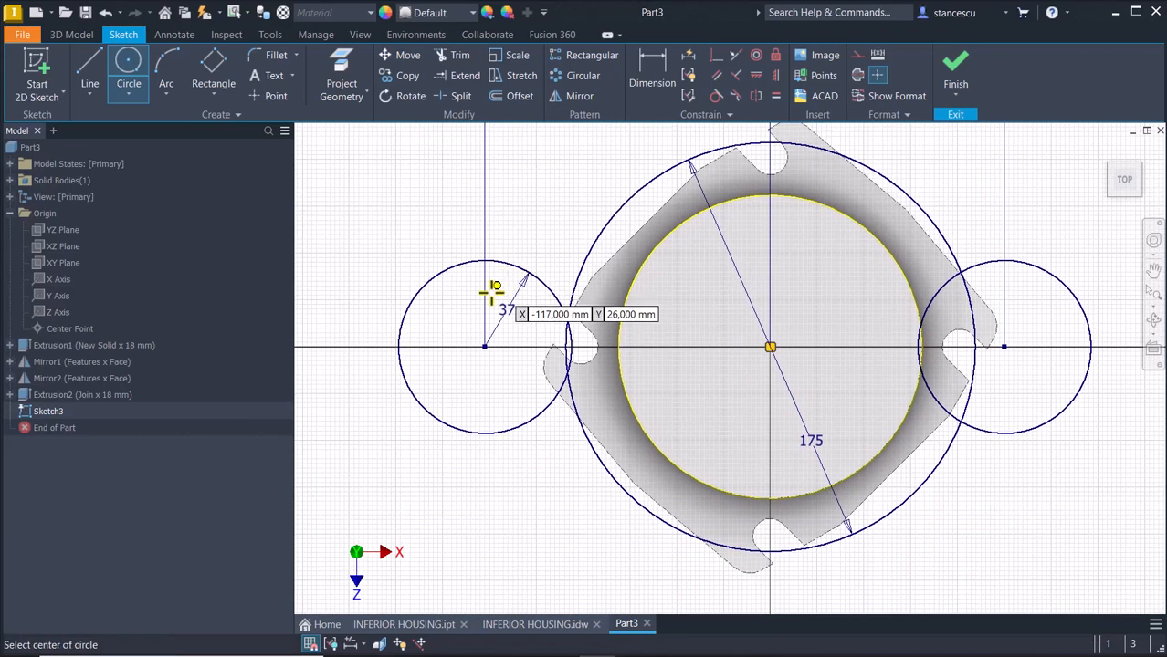
{"action": "left_click", "coordinate": [91, 64]}
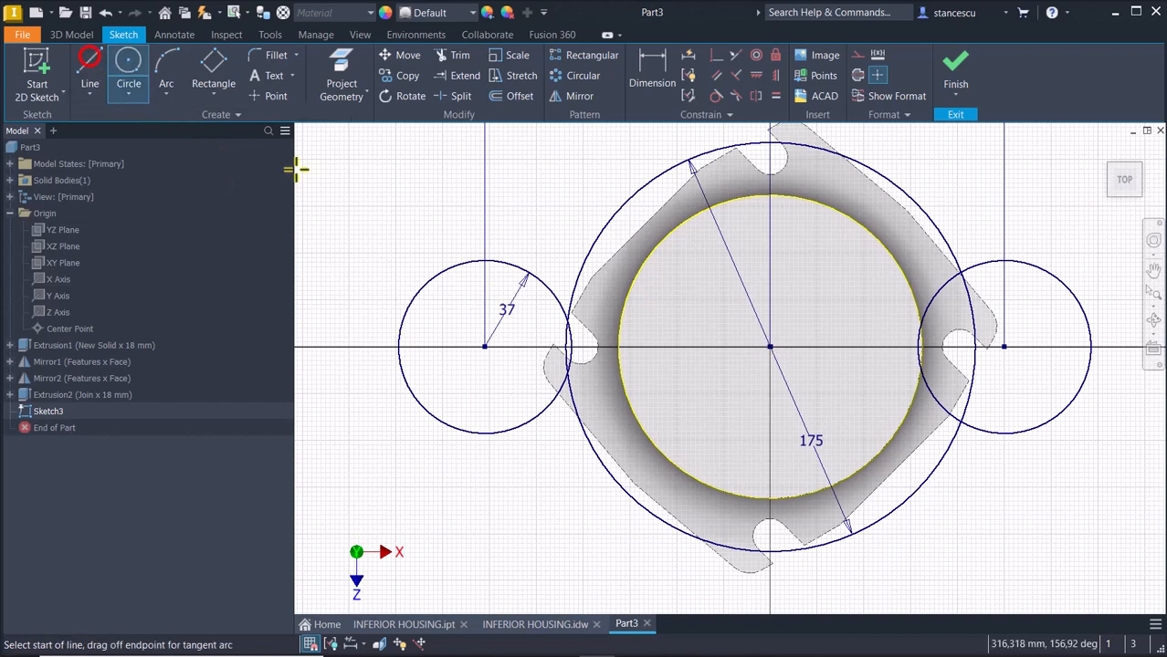
{"action": "left_click", "coordinate": [483, 260]}
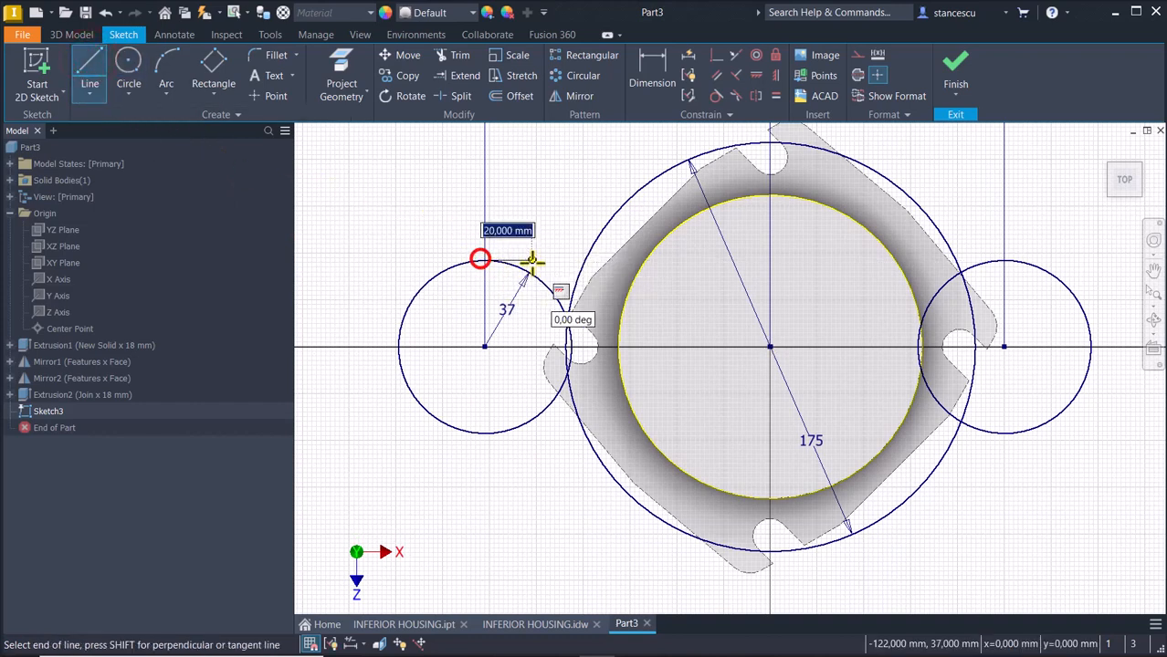
{"action": "double_click", "coordinate": [584, 260]}
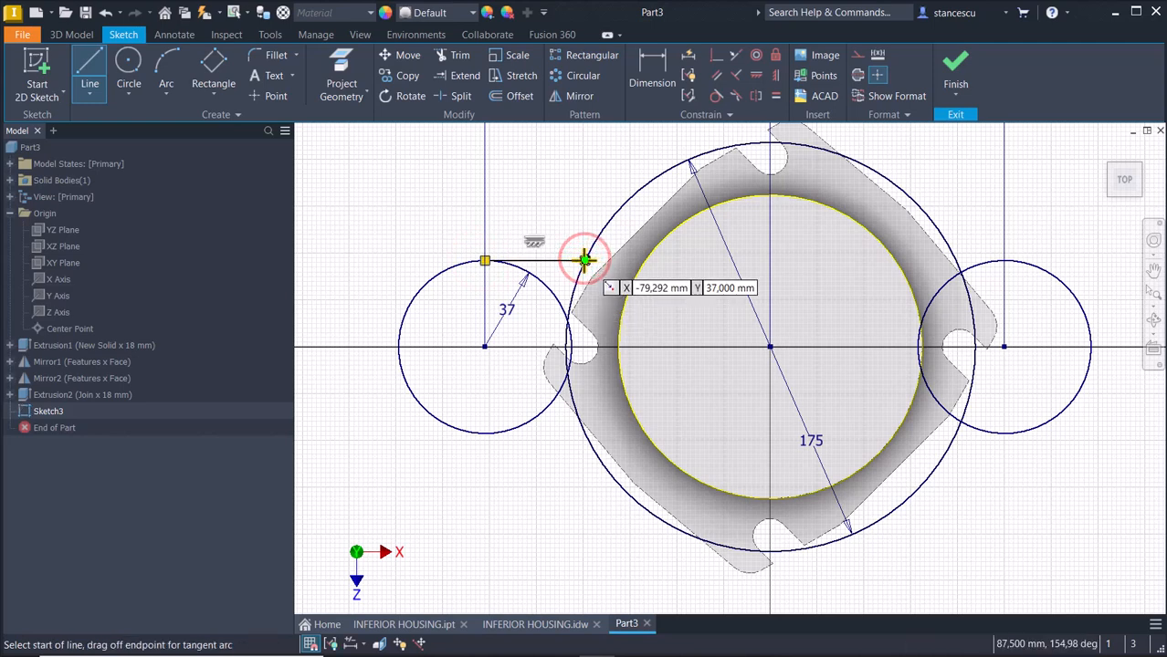
{"action": "left_click", "coordinate": [1004, 432]}
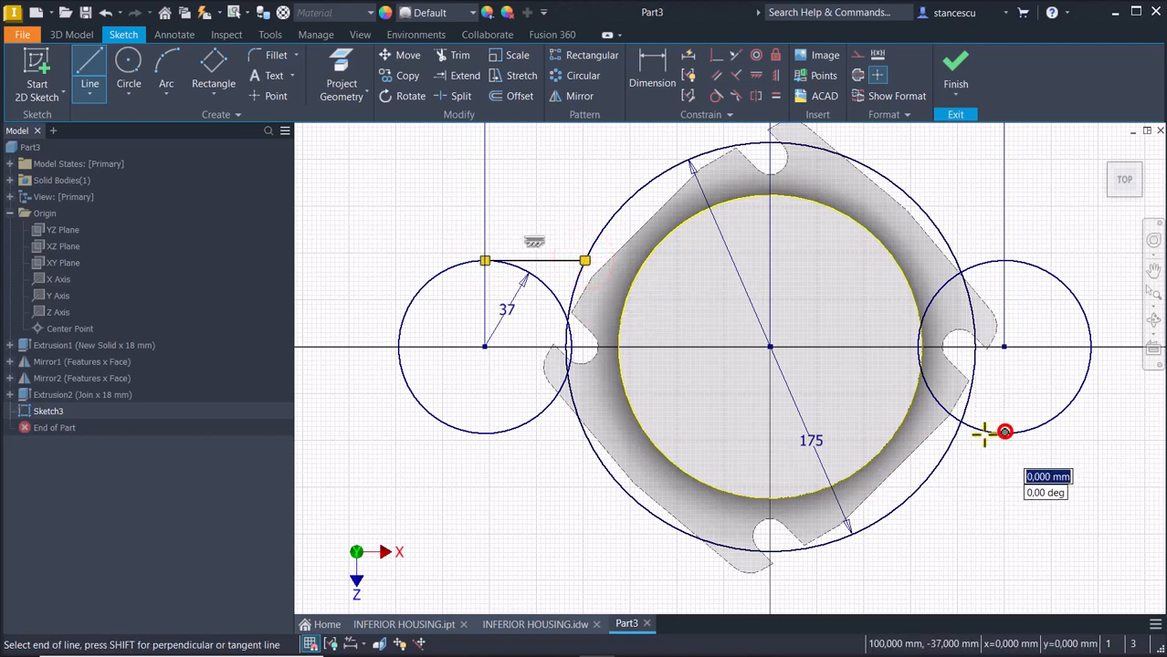
{"action": "double_click", "coordinate": [955, 435]}
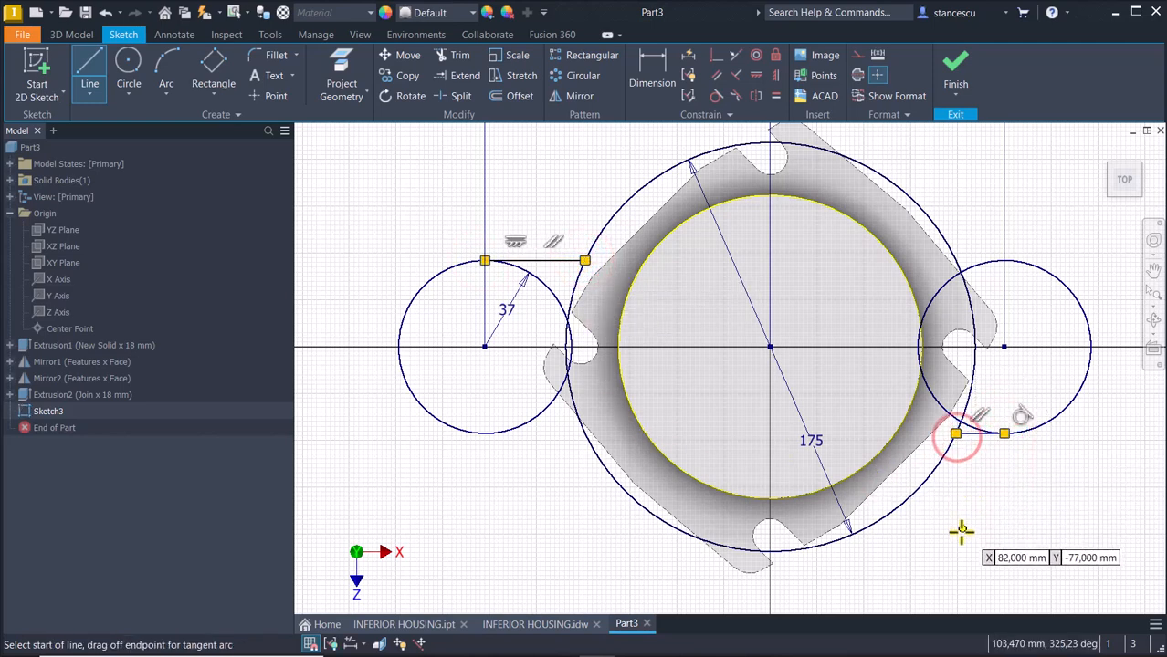
Sketch a tangent line off the left circle's lower side, continue with a tangent arc, and end with a line on the 175 mm circle
{"action": "left_click", "coordinate": [407, 381]}
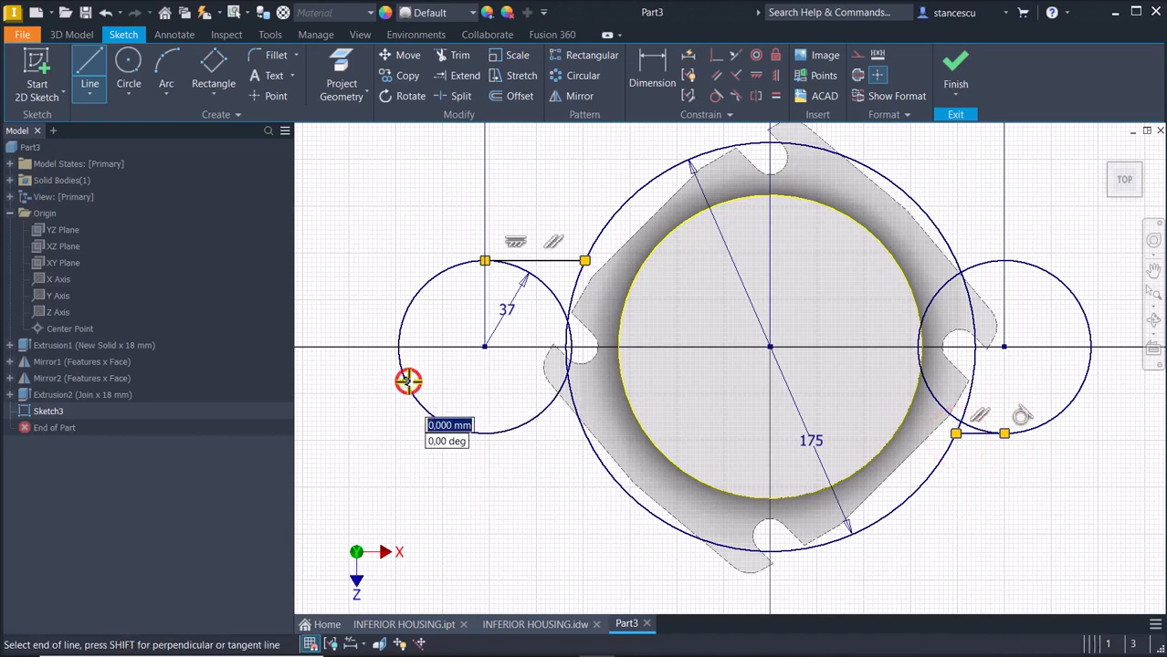
{"action": "left_click_drag", "start_coordinate": [405, 383], "coordinate": [468, 454]}
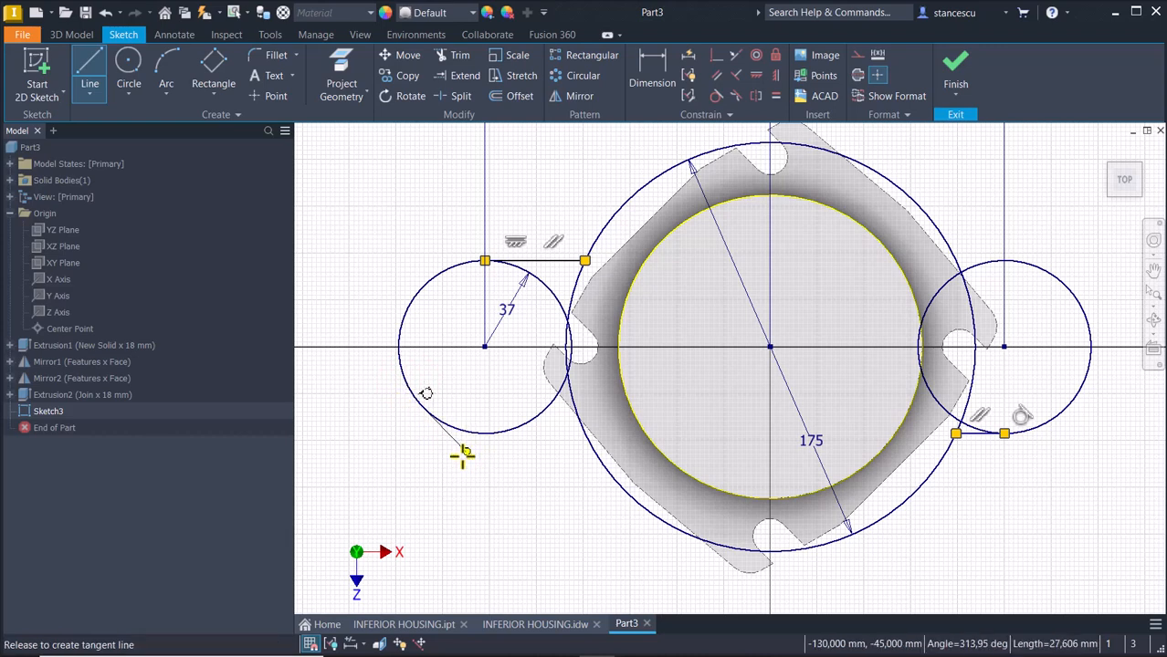
{"action": "left_click_drag", "start_coordinate": [490, 466], "coordinate": [465, 468]}
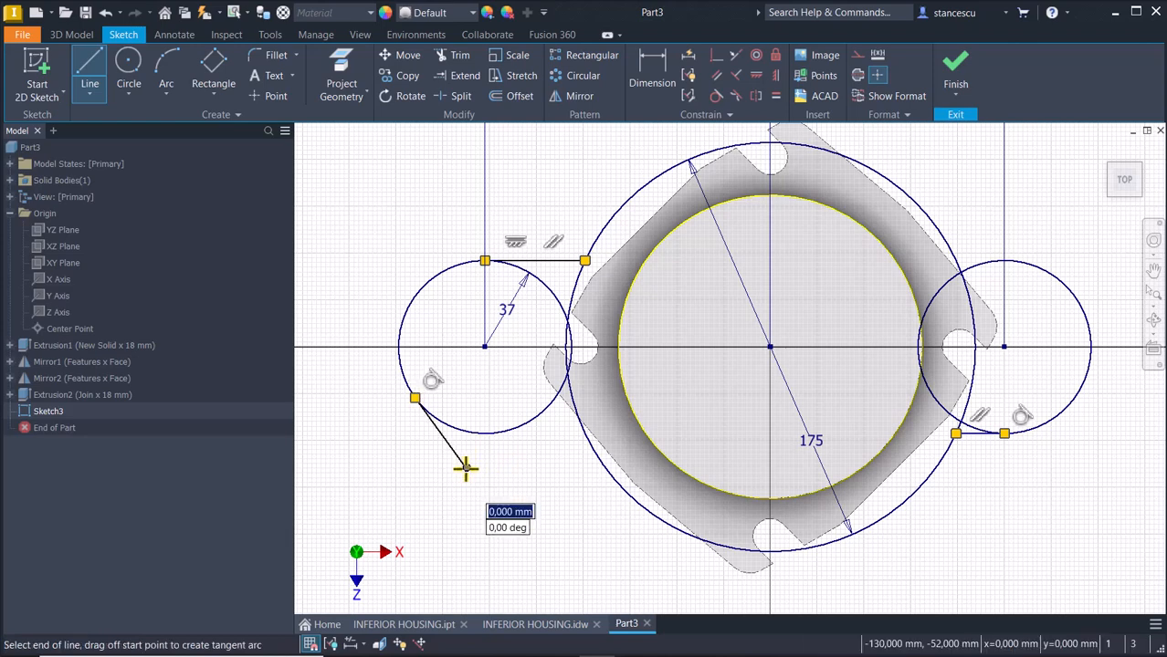
{"action": "left_click_drag", "start_coordinate": [465, 469], "coordinate": [512, 496]}
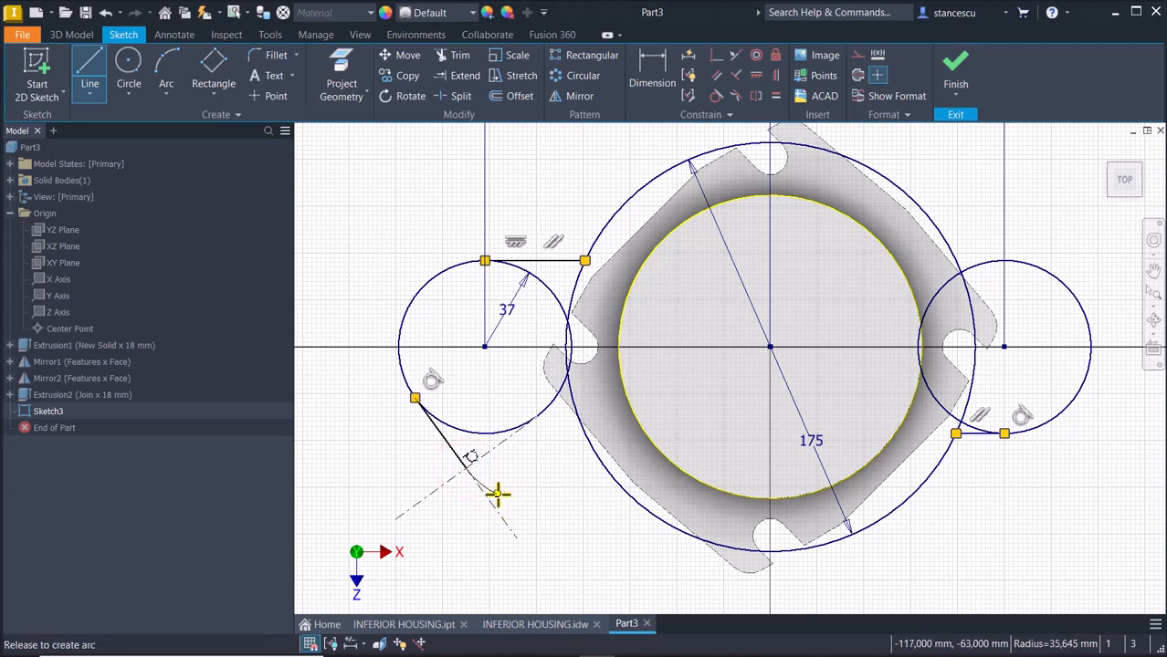
{"action": "left_click_drag", "start_coordinate": [496, 494], "coordinate": [494, 491]}
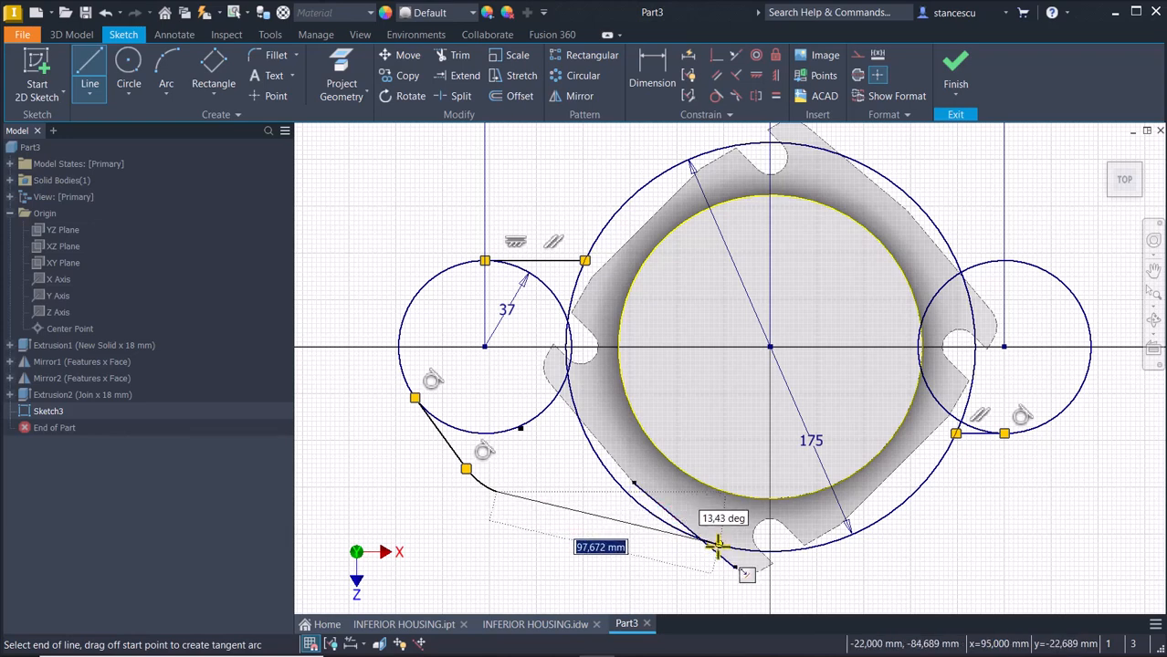
{"action": "left_click", "coordinate": [671, 527]}
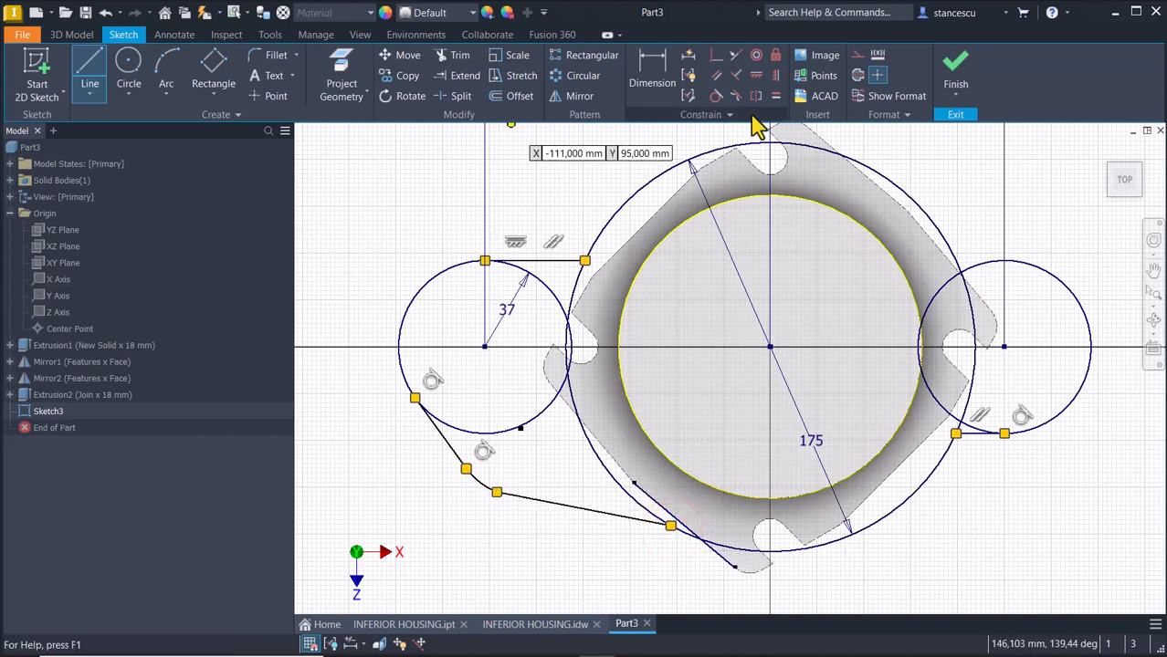
Make the lower contour line tangent to the small arc and to the 175 mm circle
{"action": "left_click", "coordinate": [716, 94]}
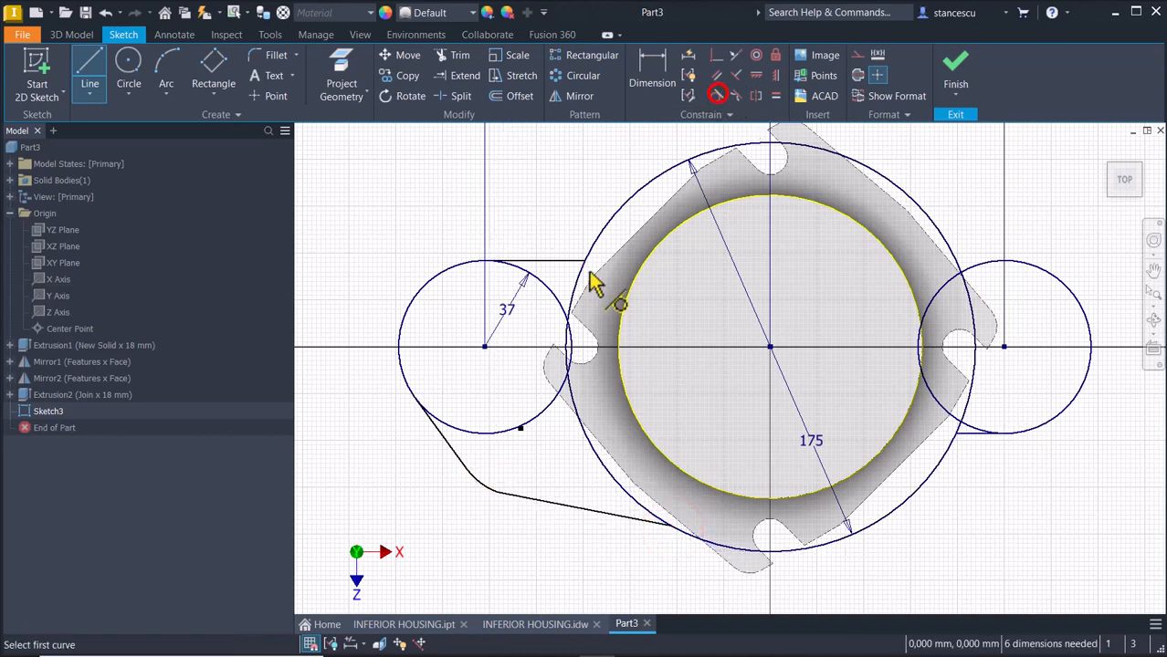
{"action": "left_click", "coordinate": [529, 500]}
{"action": "left_click", "coordinate": [478, 482]}
{"action": "left_click", "coordinate": [592, 513]}
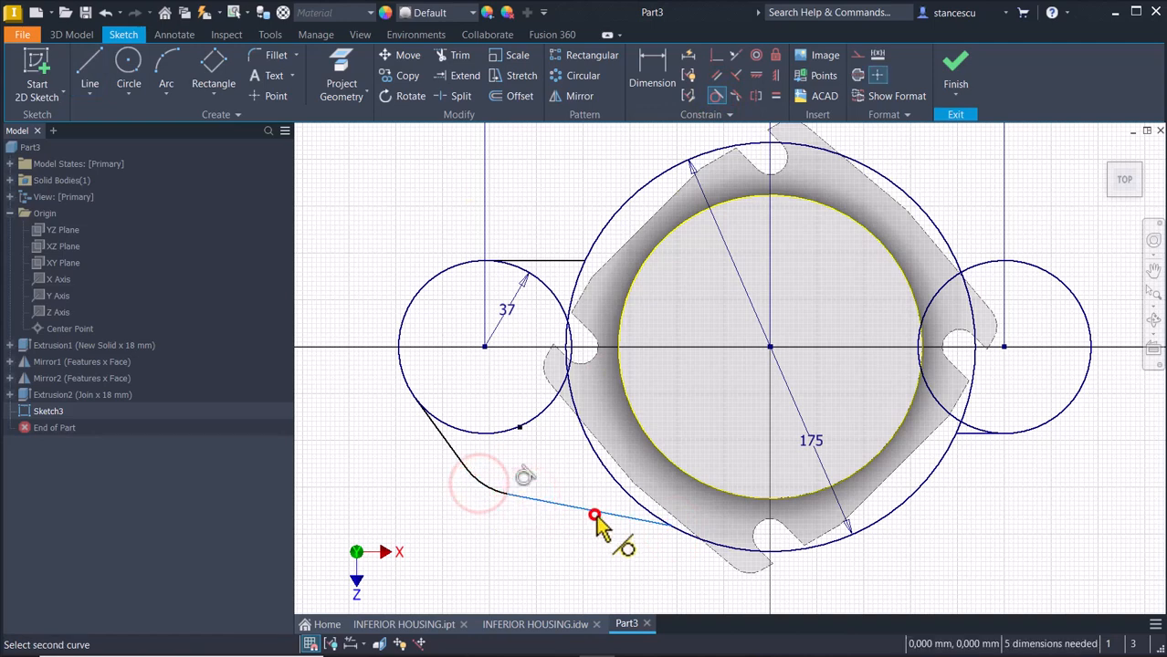
{"action": "left_click", "coordinate": [627, 497]}
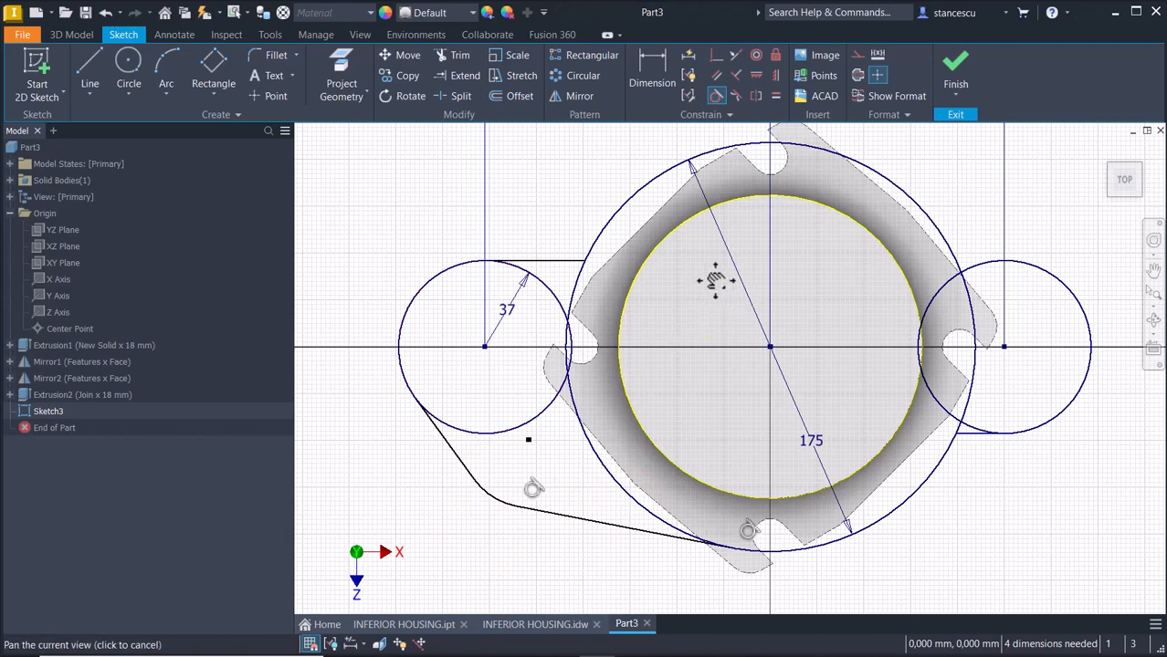
Sketch a slanted line tangent to the right circle's upper side, followed by a tangent arc ending on the 175 mm circle
{"action": "middle_click_drag", "start_coordinate": [709, 276], "coordinate": [589, 425]}
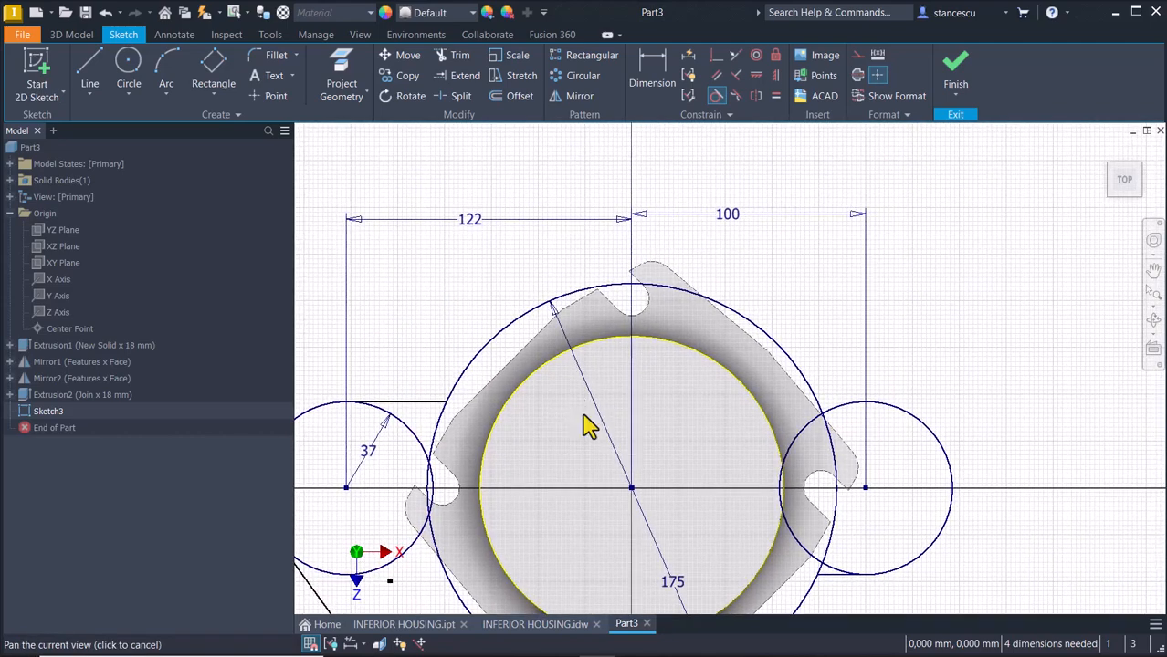
{"action": "left_click", "coordinate": [96, 57]}
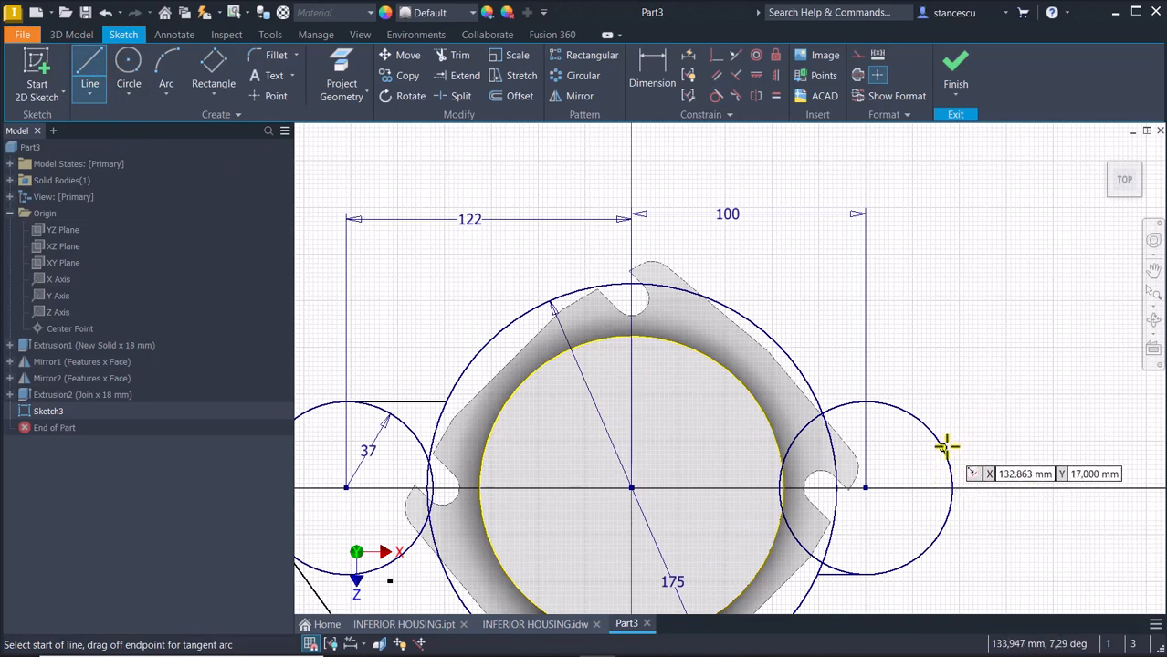
{"action": "left_click_drag", "start_coordinate": [944, 451], "coordinate": [698, 293]}
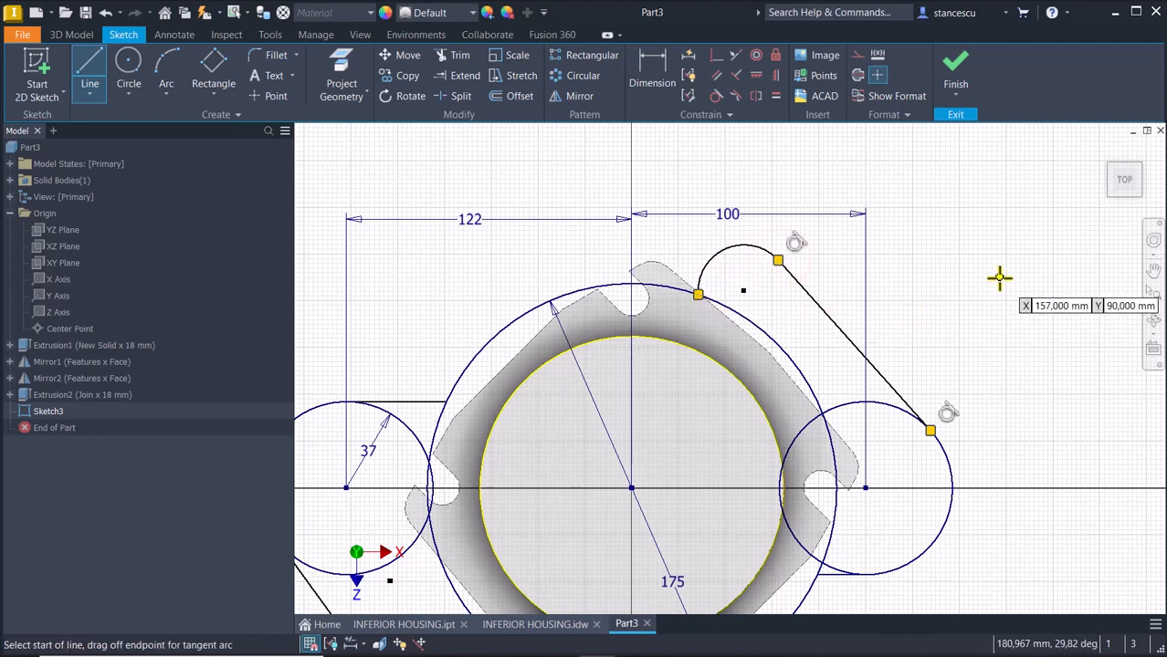
{"action": "key", "text": "Escape"}
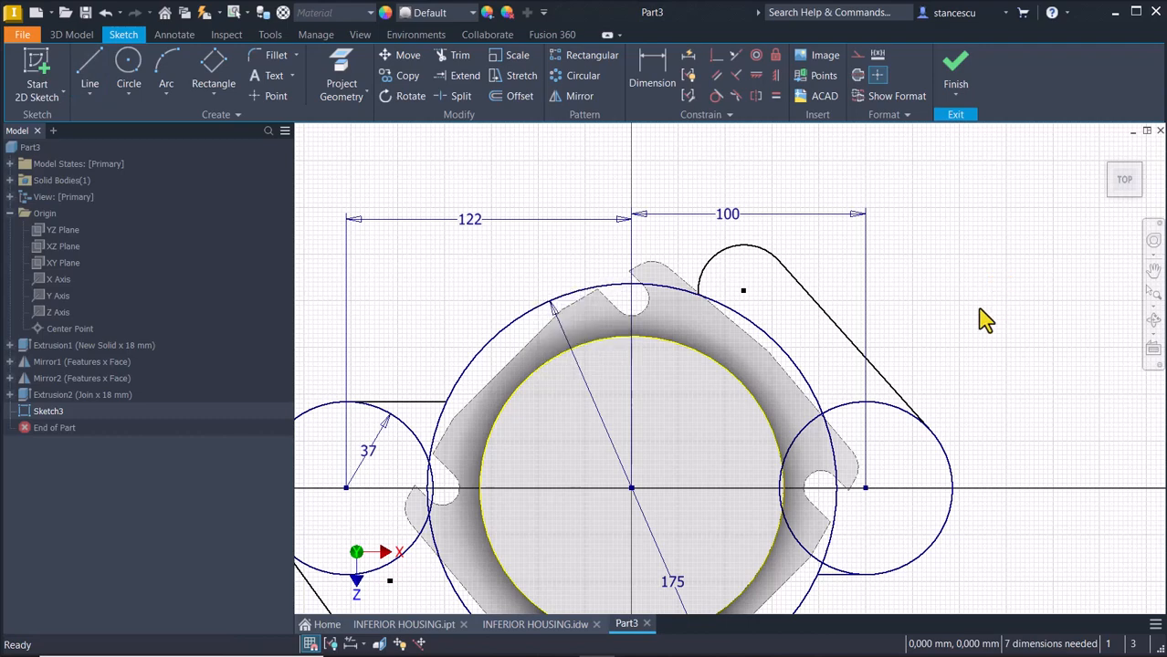
{"action": "middle_click_drag", "start_coordinate": [978, 319], "coordinate": [1035, 227]}
{"action": "mouse_move", "coordinate": [1024, 274]}
{"action": "middle_mouse_down"}
{"action": "mouse_move", "coordinate": [1046, 238]}
{"action": "mouse_move", "coordinate": [1034, 274]}
{"action": "middle_mouse_up"}
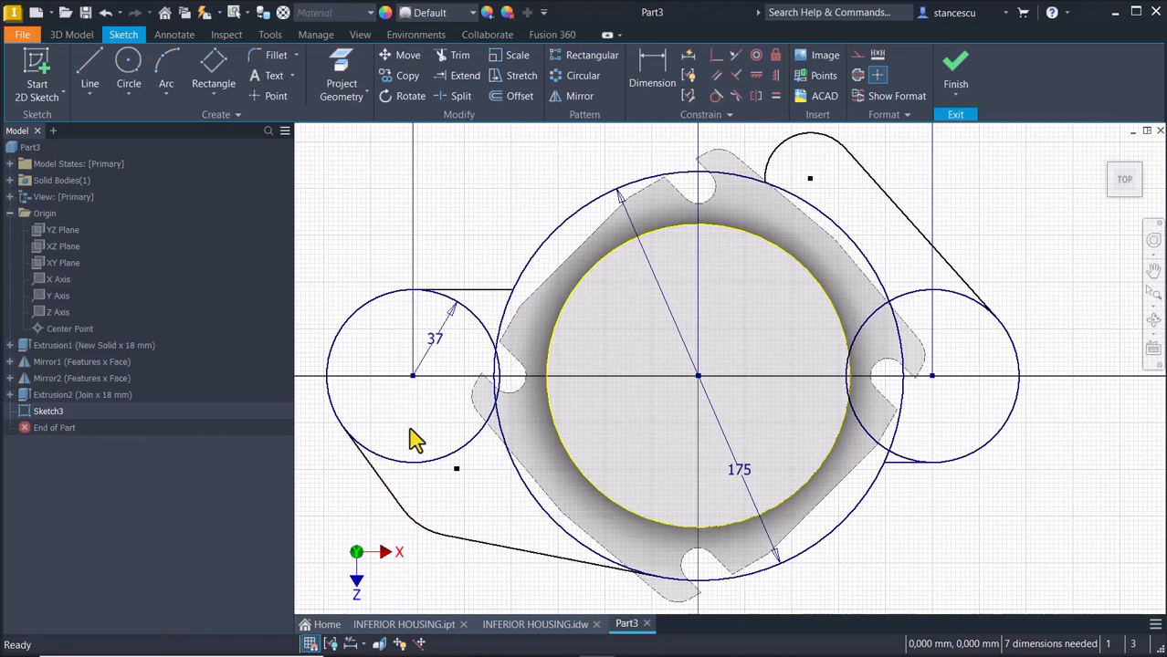
Draw a horizontal line from the left circle's center to the sketch origin and convert it to construction geometry
{"action": "left_click", "coordinate": [652, 73]}
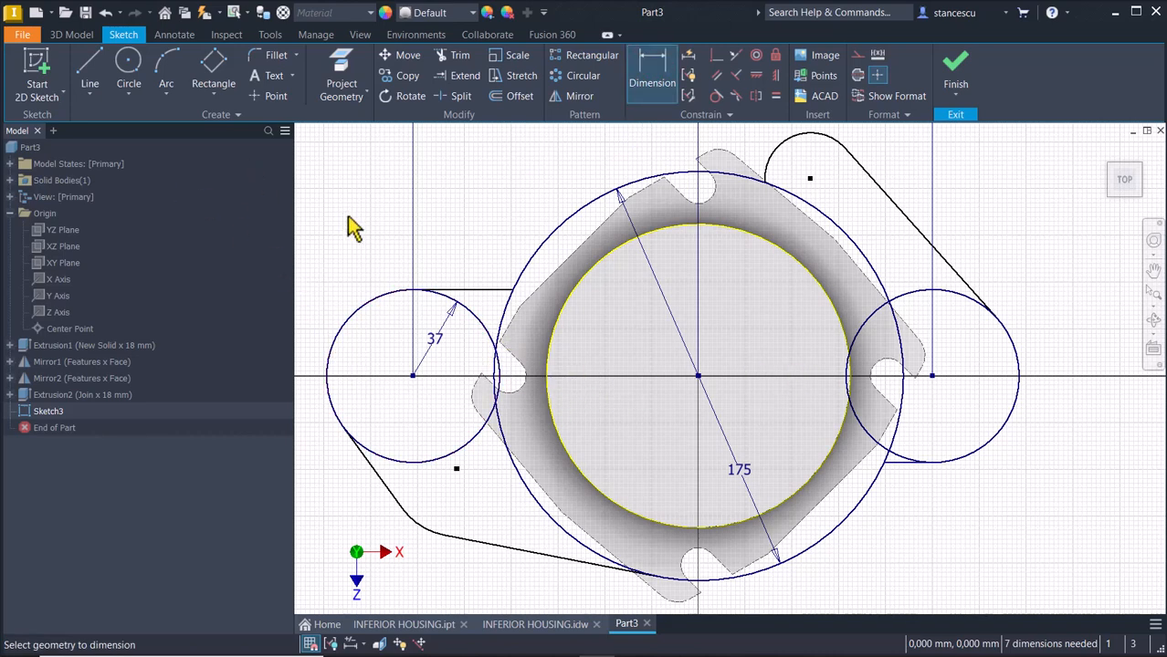
{"action": "left_click", "coordinate": [90, 65]}
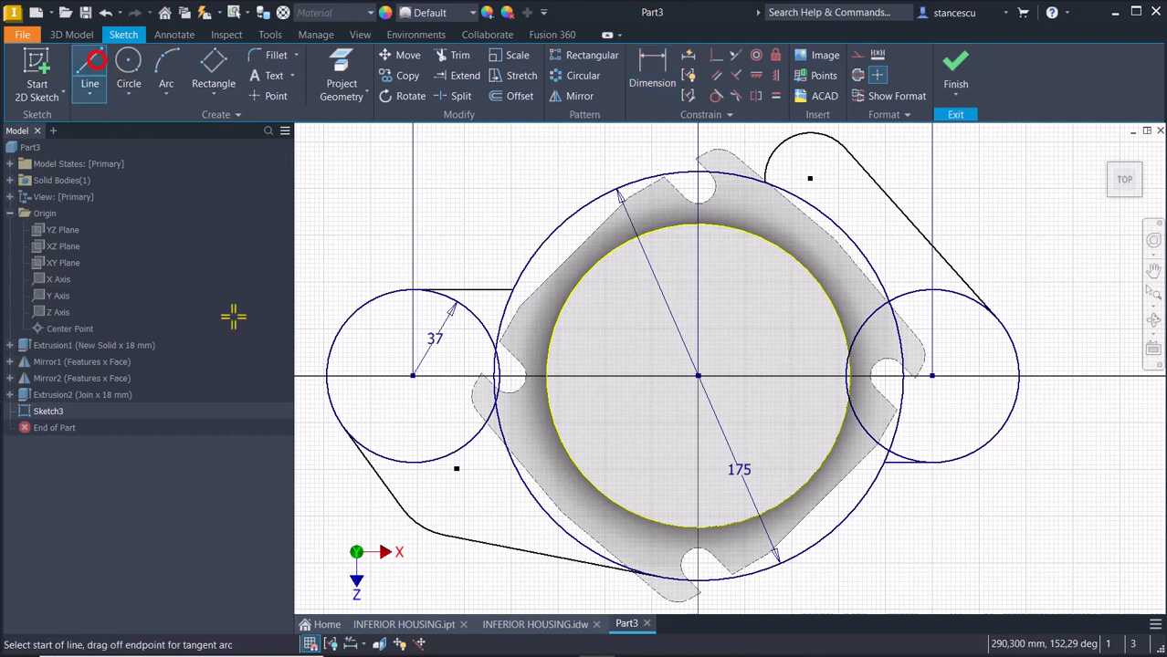
{"action": "left_click", "coordinate": [411, 375]}
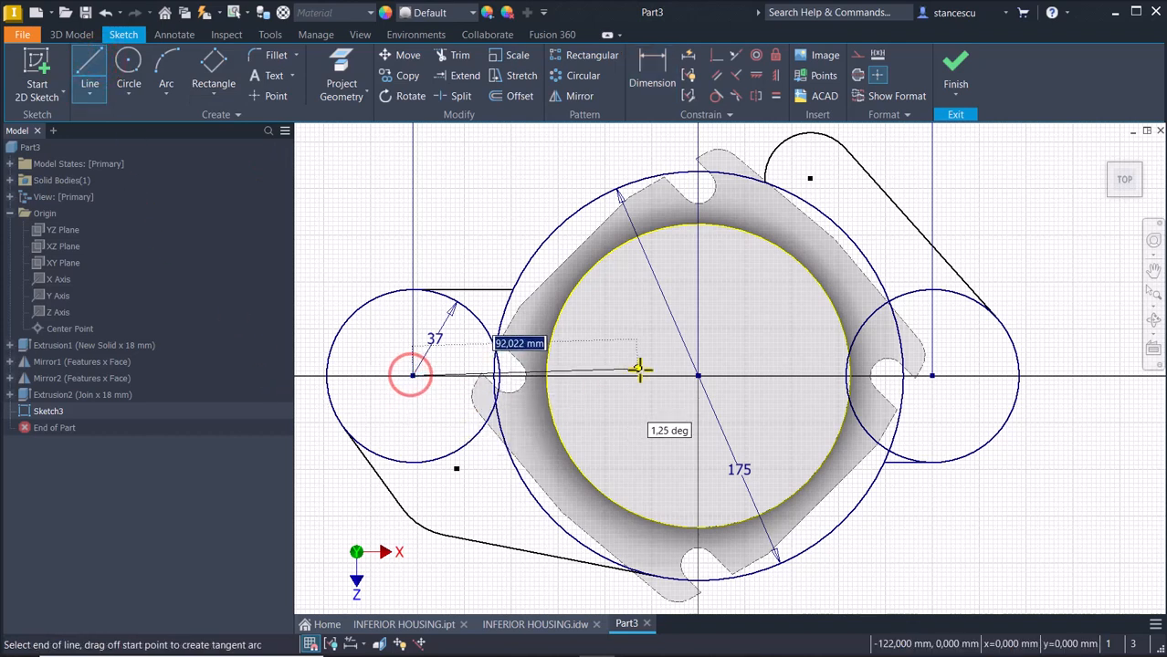
{"action": "left_click", "coordinate": [699, 376]}
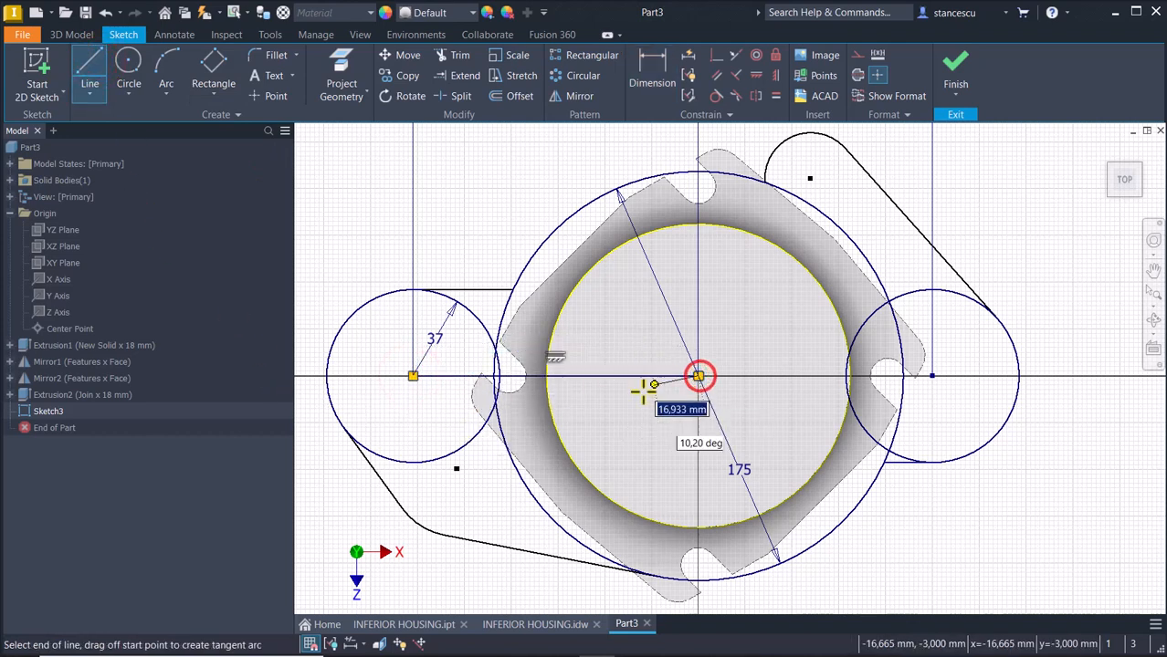
{"action": "key", "text": "Escape"}
{"action": "left_click", "coordinate": [664, 344]}
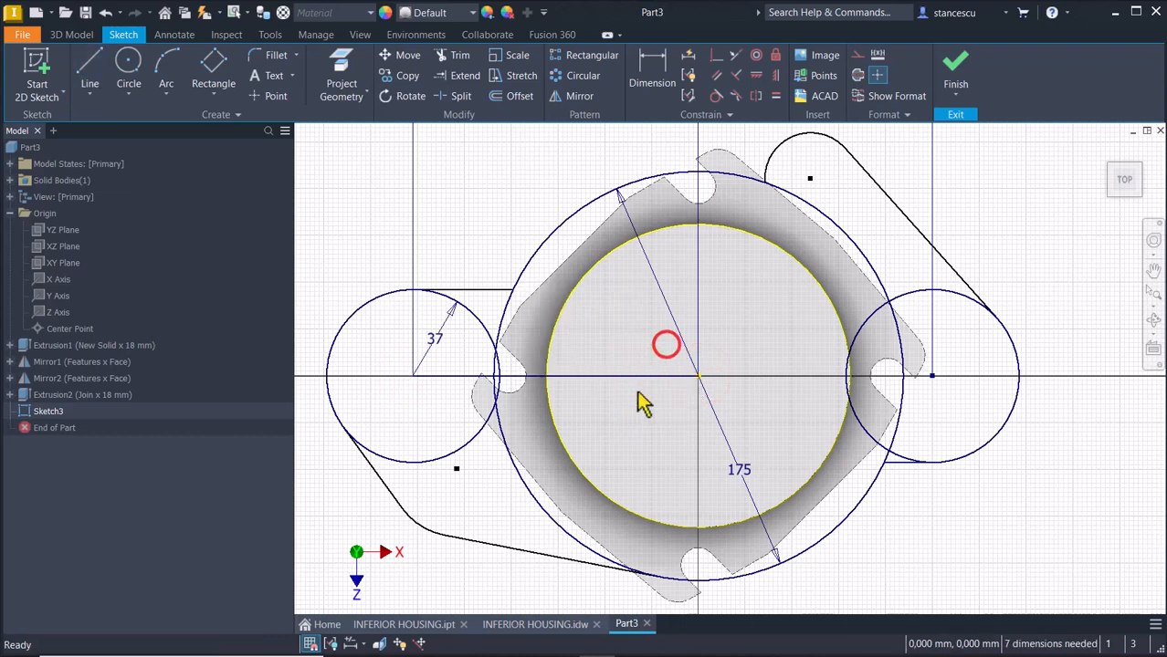
{"action": "right_click", "coordinate": [637, 390]}
{"action": "left_click", "coordinate": [719, 394]}
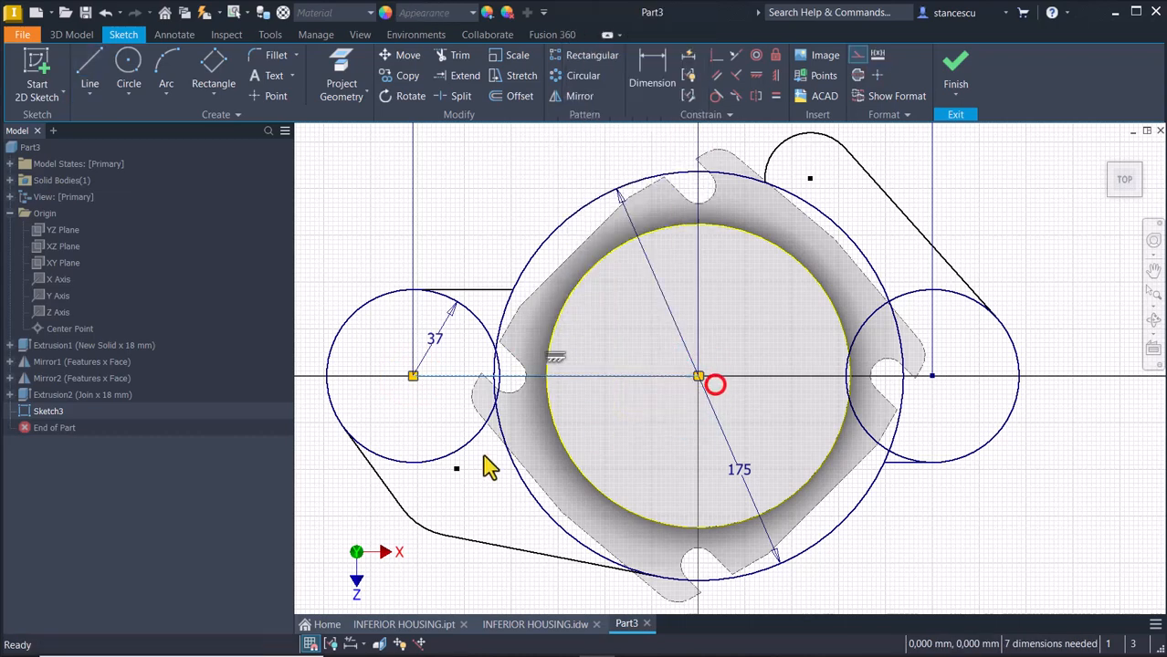
Dimension the angle between the left circle's lower tangent line and the horizontal construction line as 45 degrees
{"action": "left_click", "coordinate": [658, 62]}
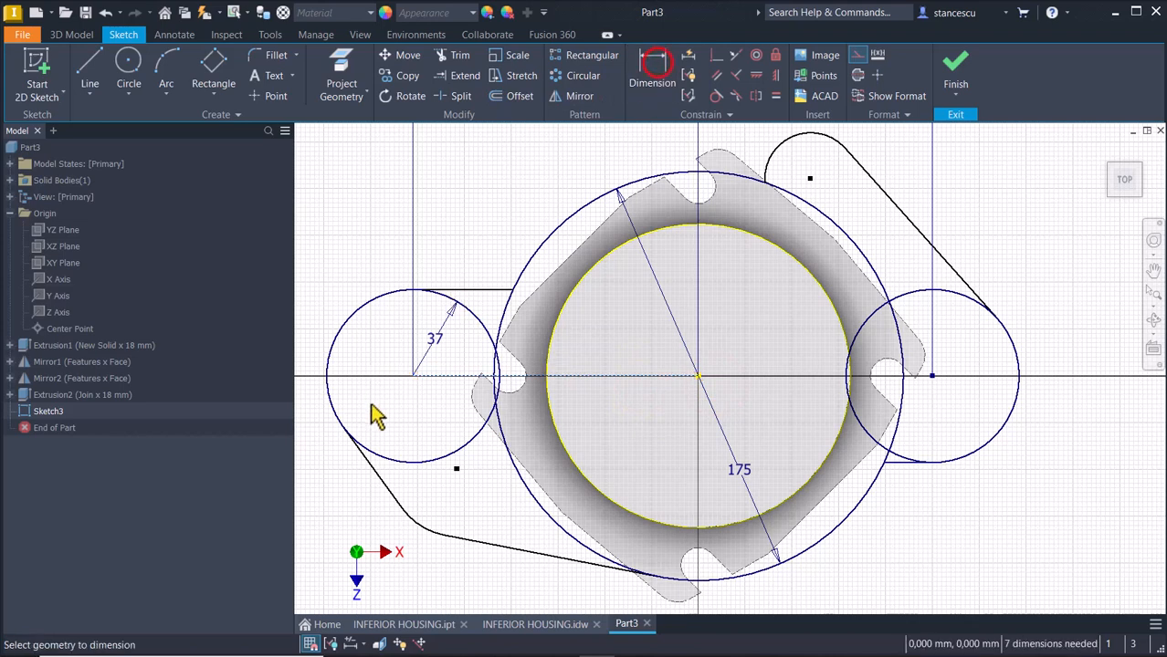
{"action": "left_click", "coordinate": [385, 480]}
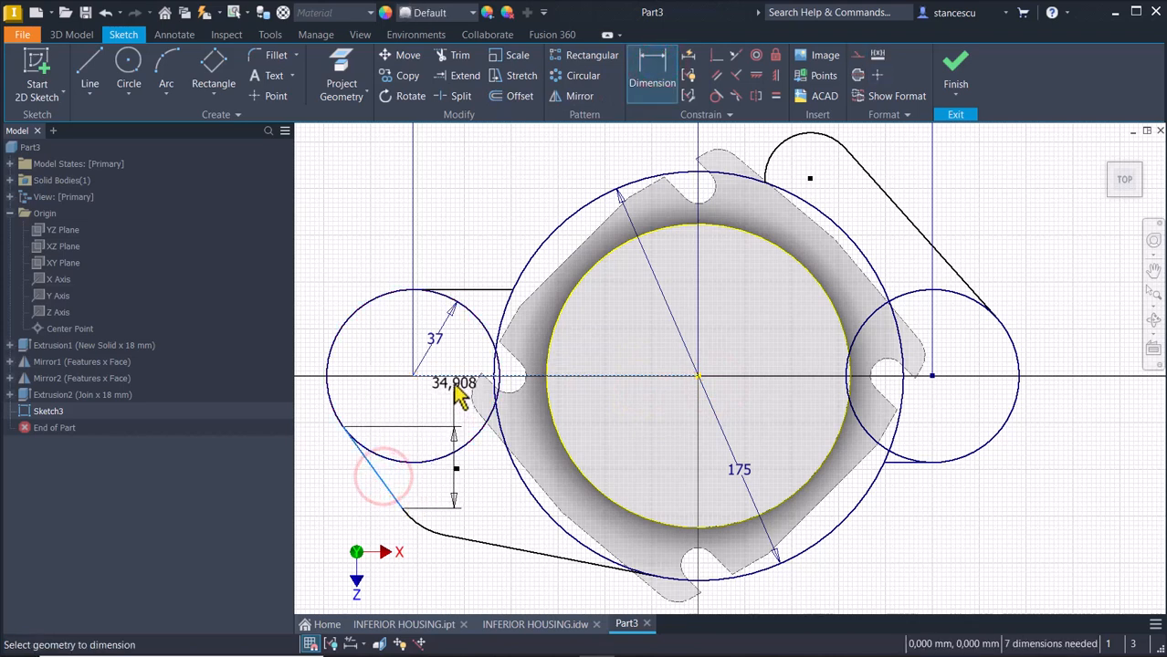
{"action": "left_click", "coordinate": [447, 376]}
{"action": "left_click", "coordinate": [521, 444]}
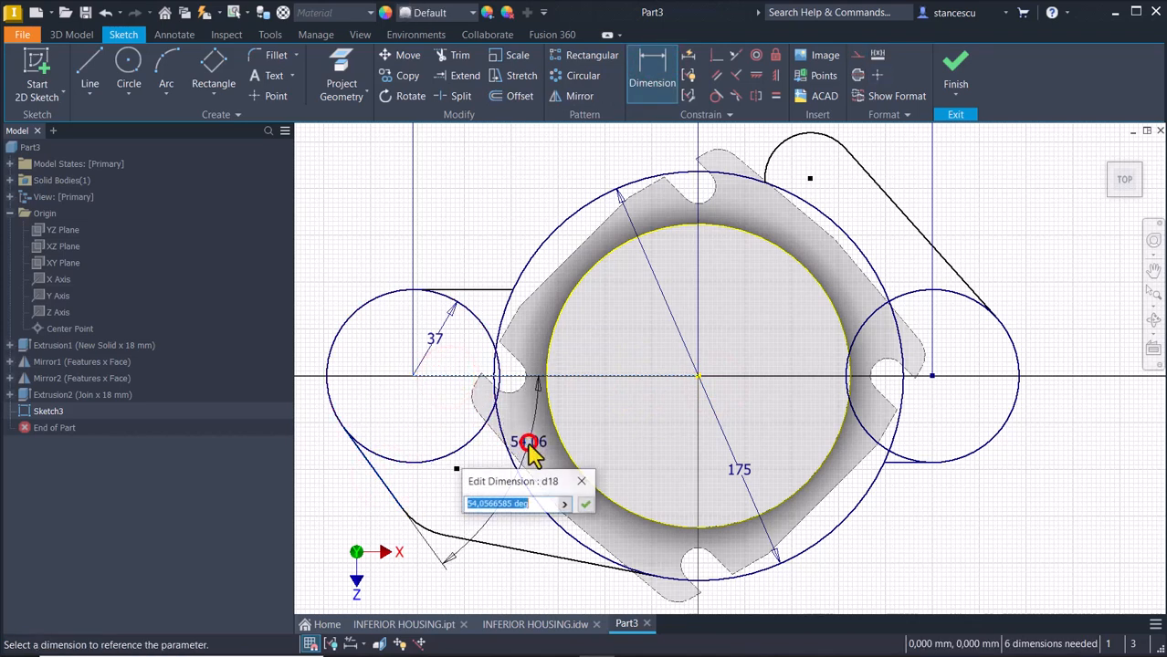
{"action": "type", "text": "45"}
{"action": "key", "text": "Return"}
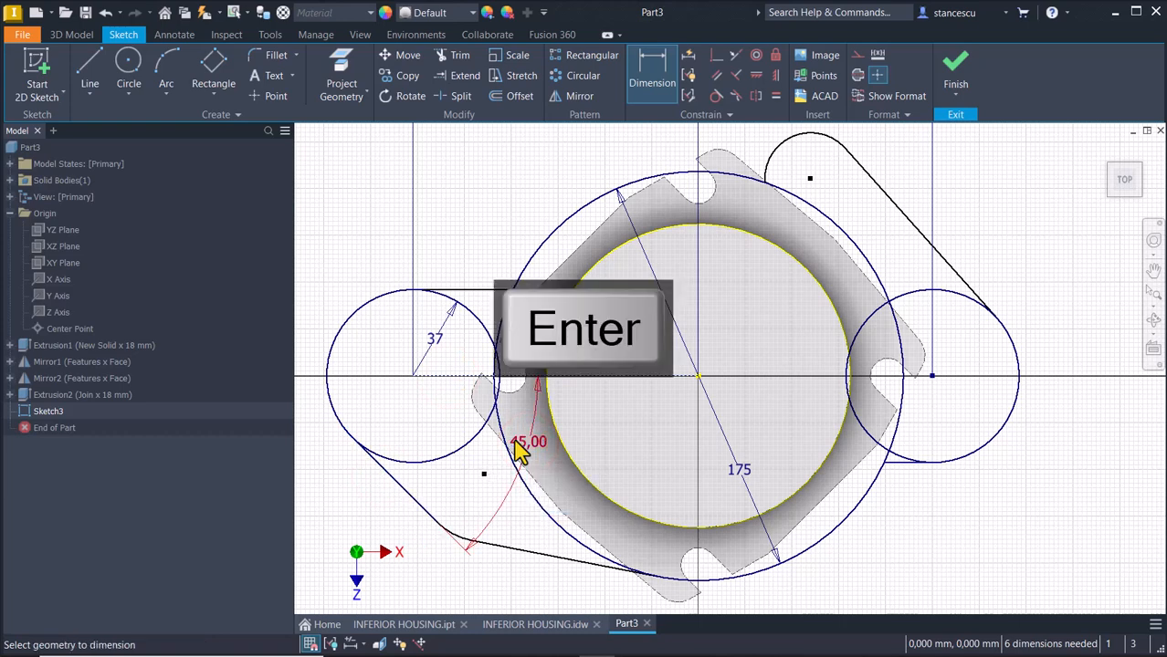
Dimension the angle between the lower line tangent to the 175 mm circle and the horizontal construction line as 15 degrees
{"action": "left_click", "coordinate": [526, 552]}
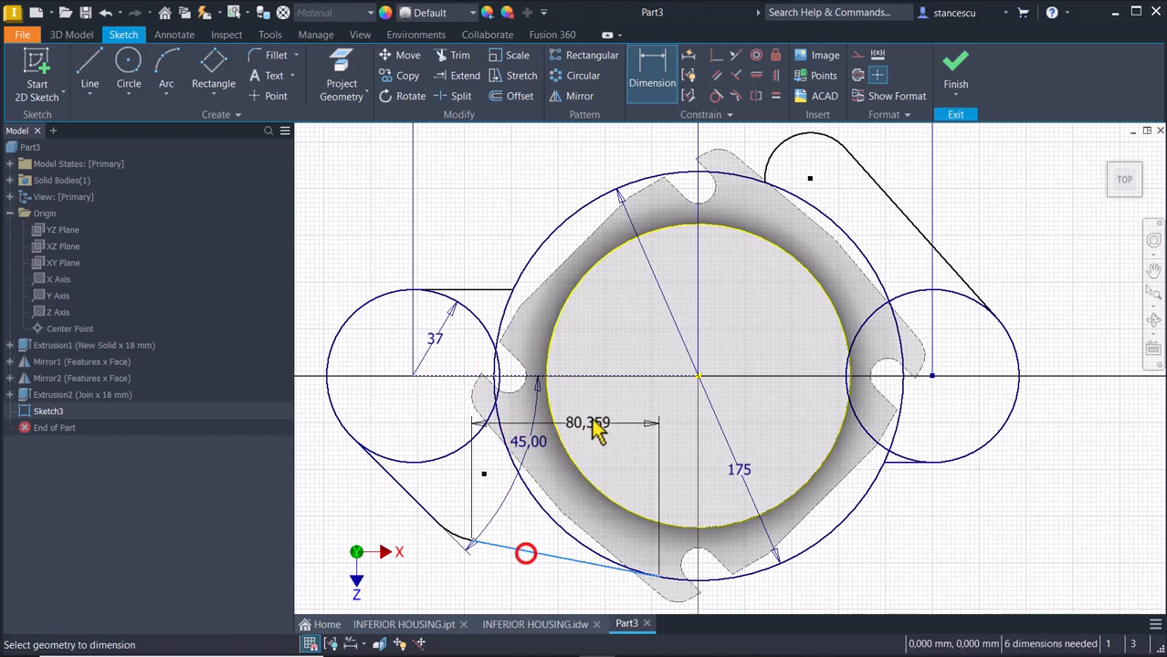
{"action": "left_click", "coordinate": [612, 376]}
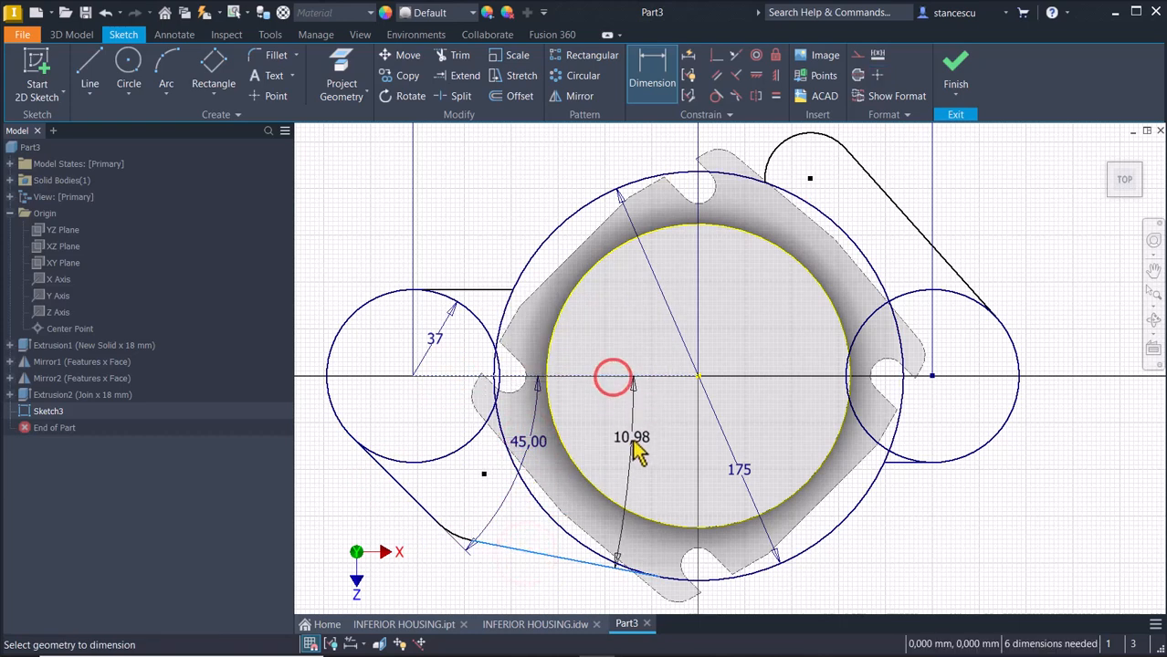
{"action": "left_click", "coordinate": [620, 445]}
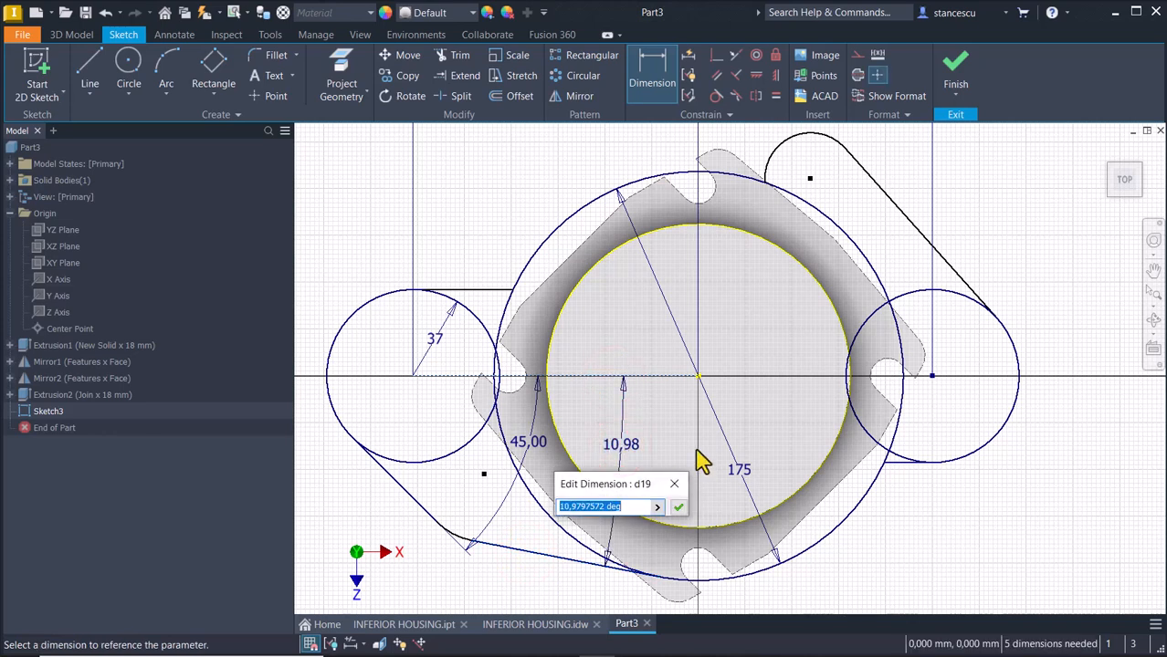
{"action": "type", "text": "15"}
{"action": "key", "text": "Return"}
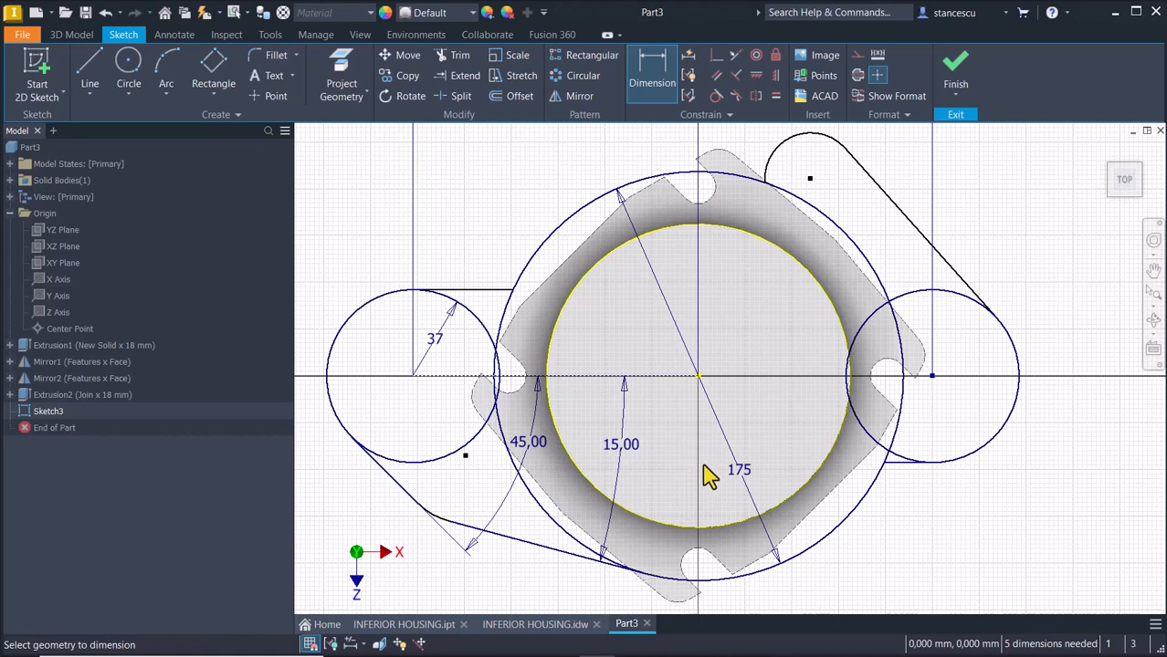
Dimension the angle between the right circle's upper slanted tangent line and the horizontal construction line as 45 degrees
{"action": "left_click", "coordinate": [884, 193]}
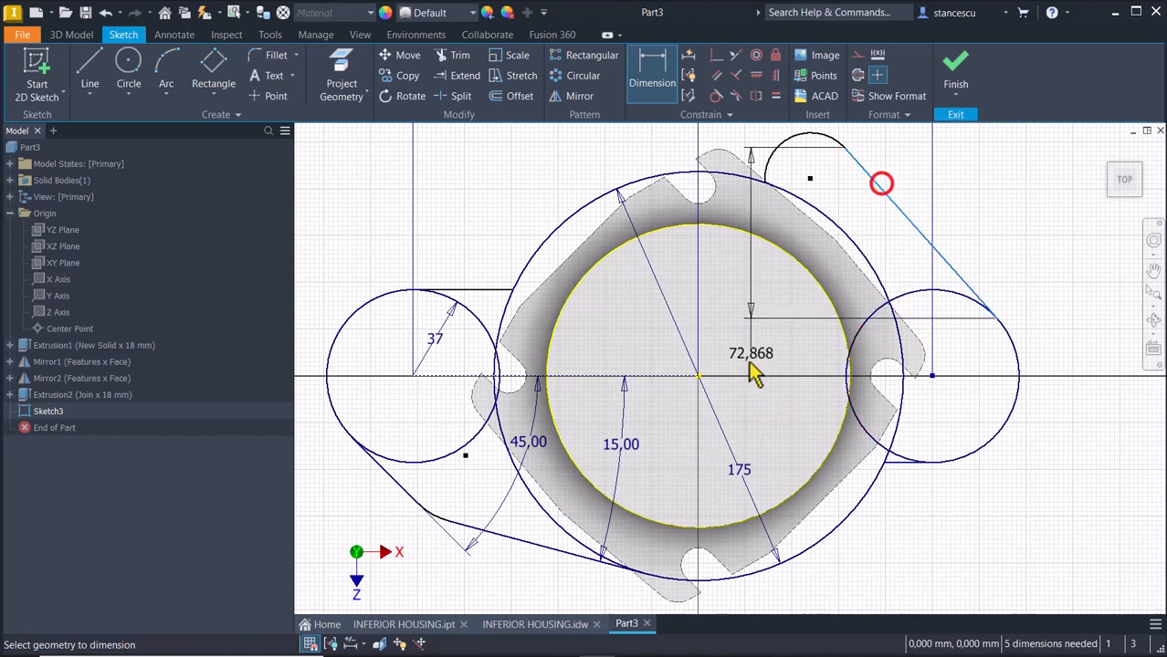
{"action": "left_click", "coordinate": [644, 377]}
{"action": "left_click", "coordinate": [808, 324]}
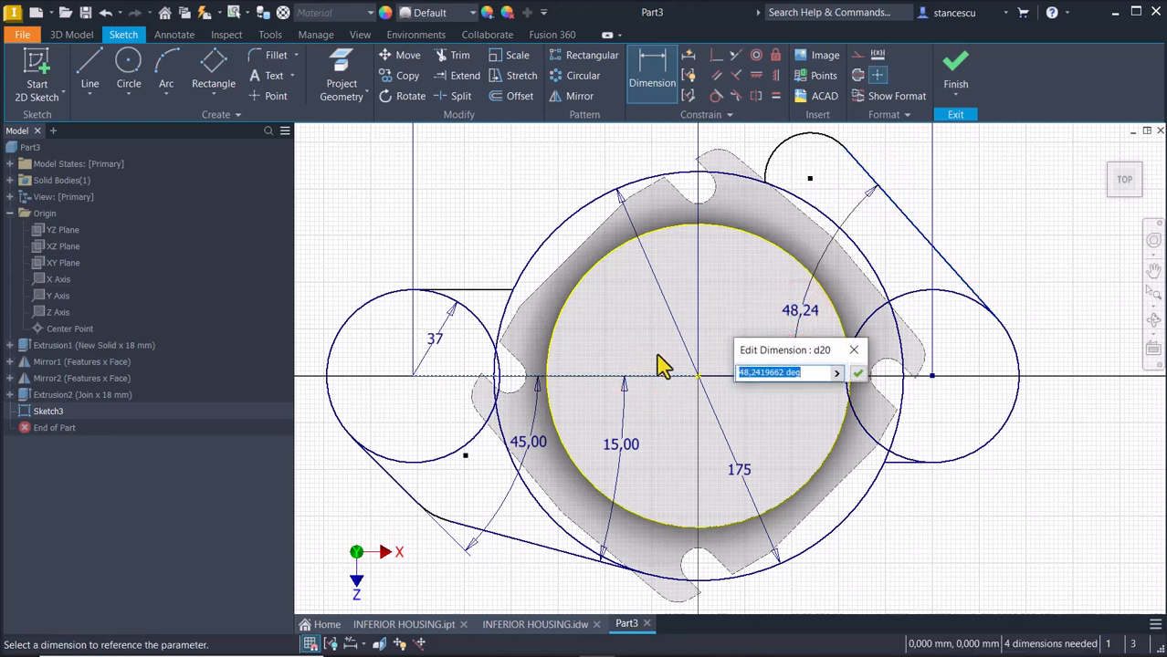
{"action": "key", "text": "Return"}
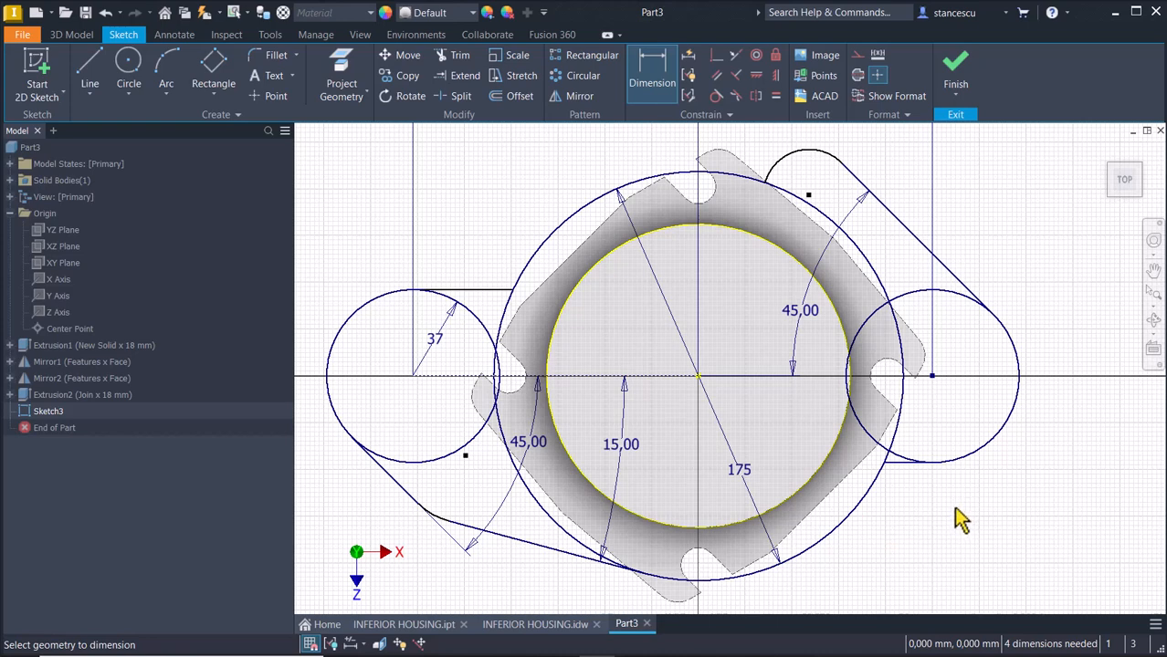
Split the 175 mm circle at the four points where the contour's lines and the upper arc meet it
{"action": "left_click", "coordinate": [466, 98]}
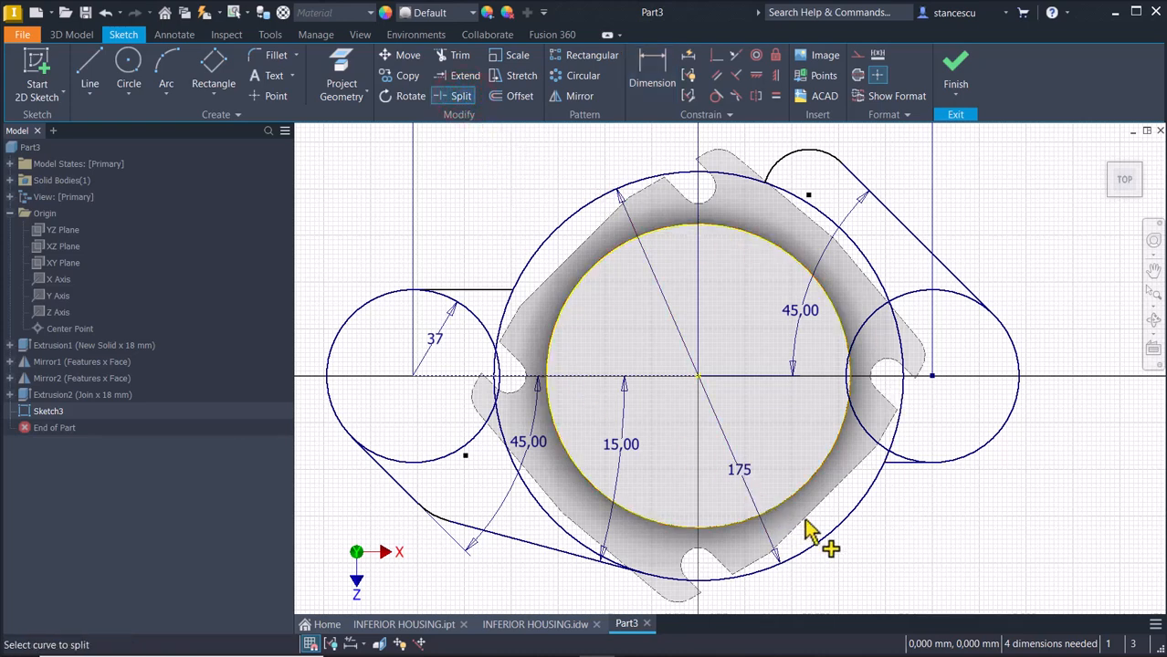
{"action": "left_click", "coordinate": [873, 490]}
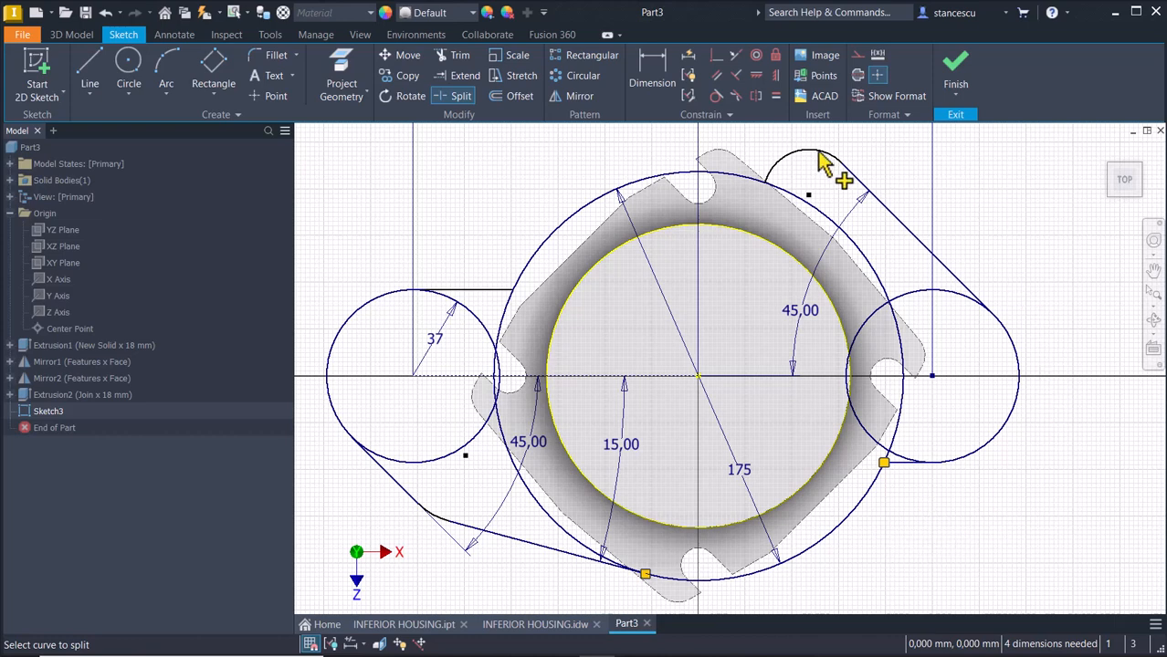
{"action": "left_click", "coordinate": [777, 187]}
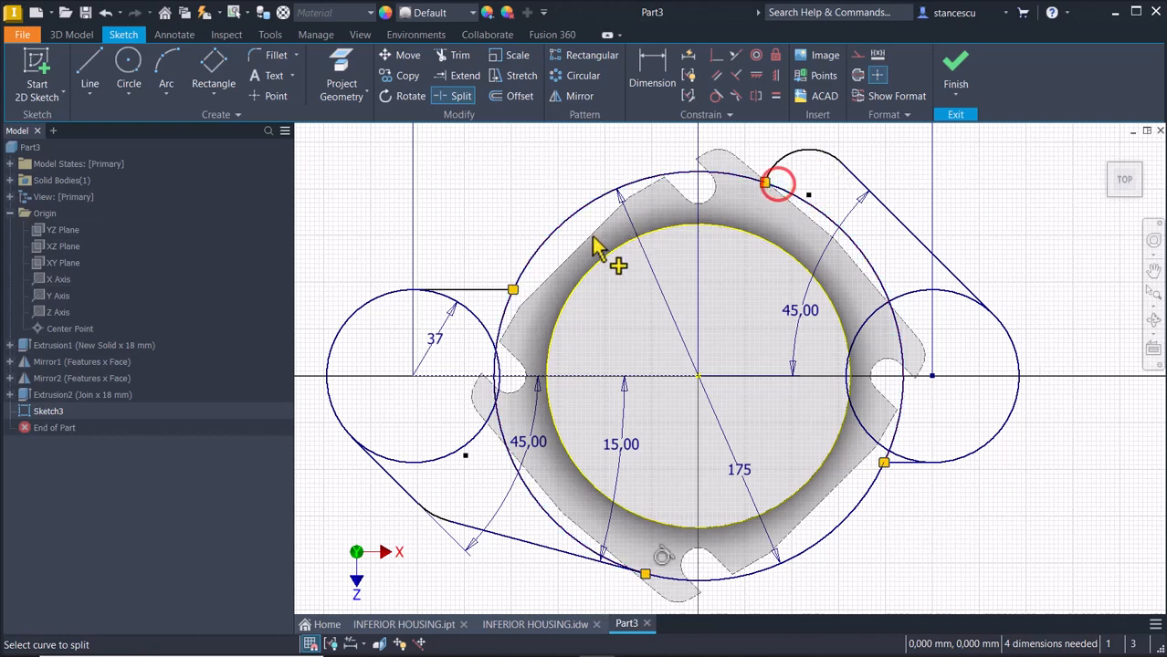
{"action": "left_click", "coordinate": [506, 303]}
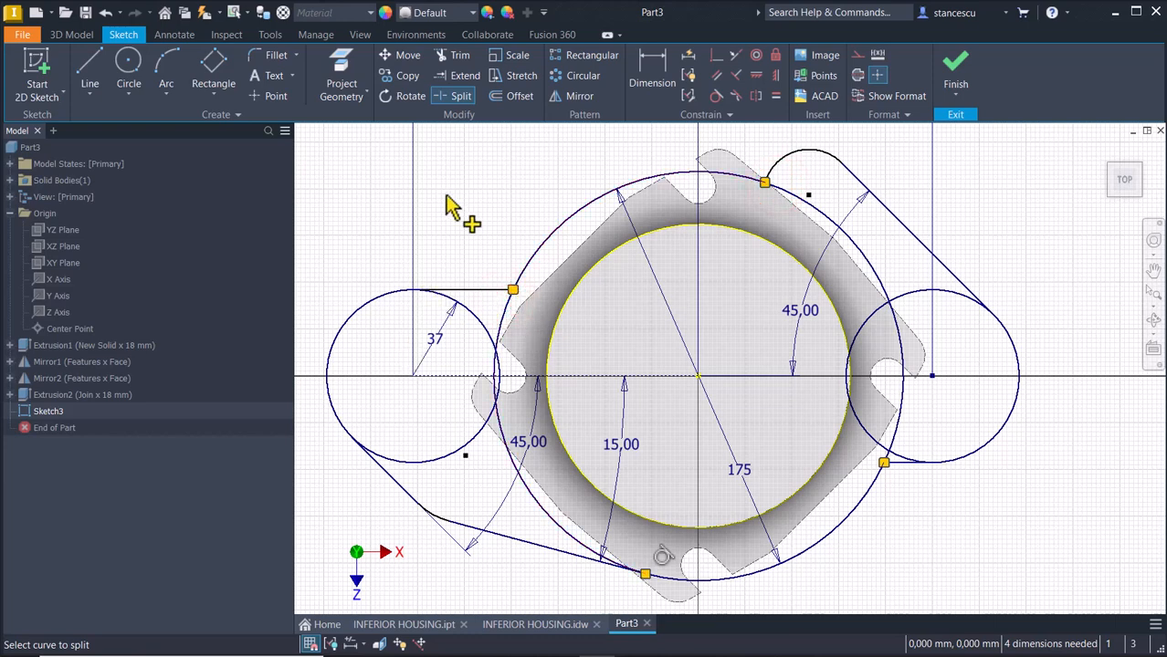
{"action": "key", "text": "Escape"}
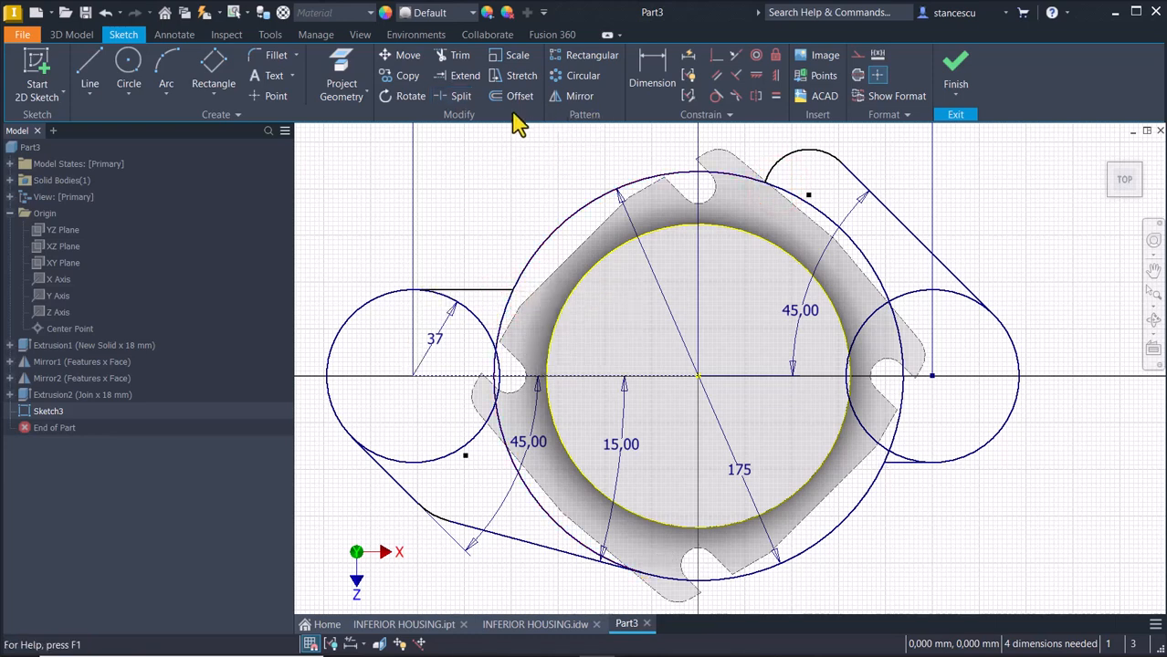
Convert the left and right segments of the split 175 mm circle to construction geometry
{"action": "left_click", "coordinate": [502, 325]}
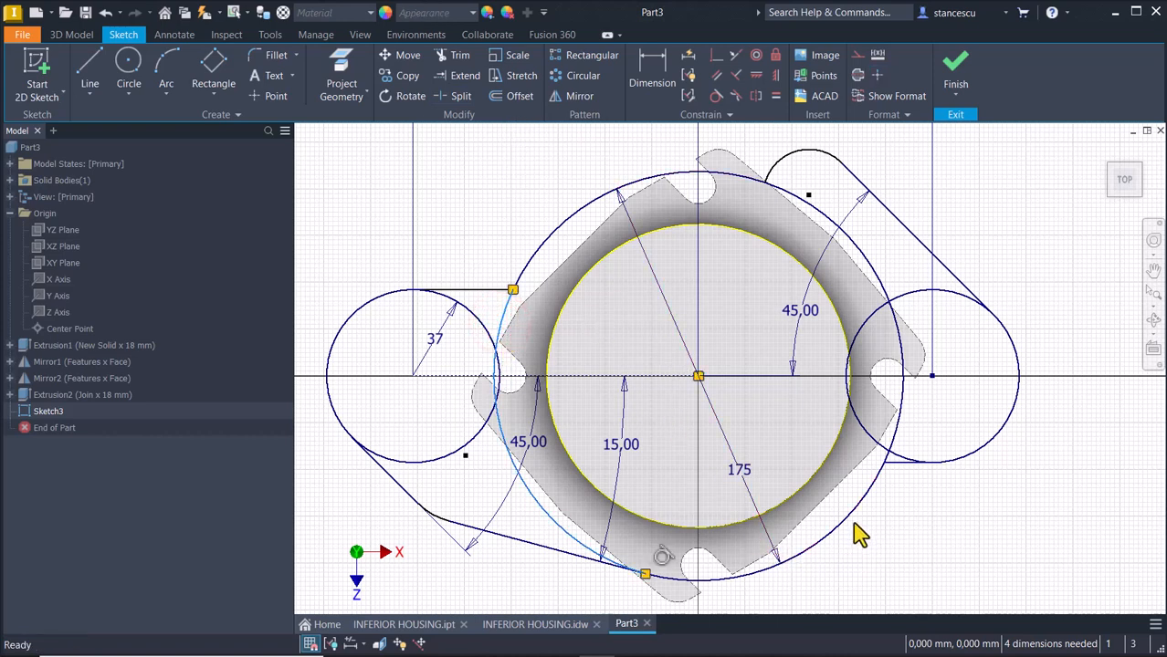
{"action": "left_click", "coordinate": [903, 347]}
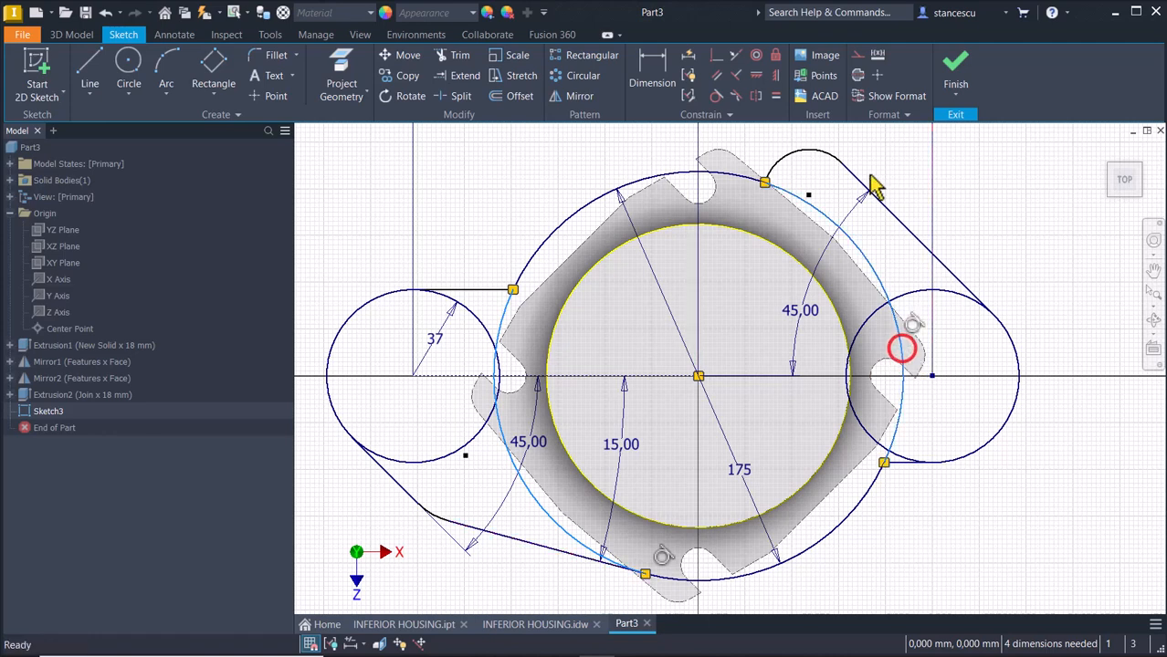
{"action": "right_click", "coordinate": [957, 173]}
{"action": "left_click", "coordinate": [1030, 175]}
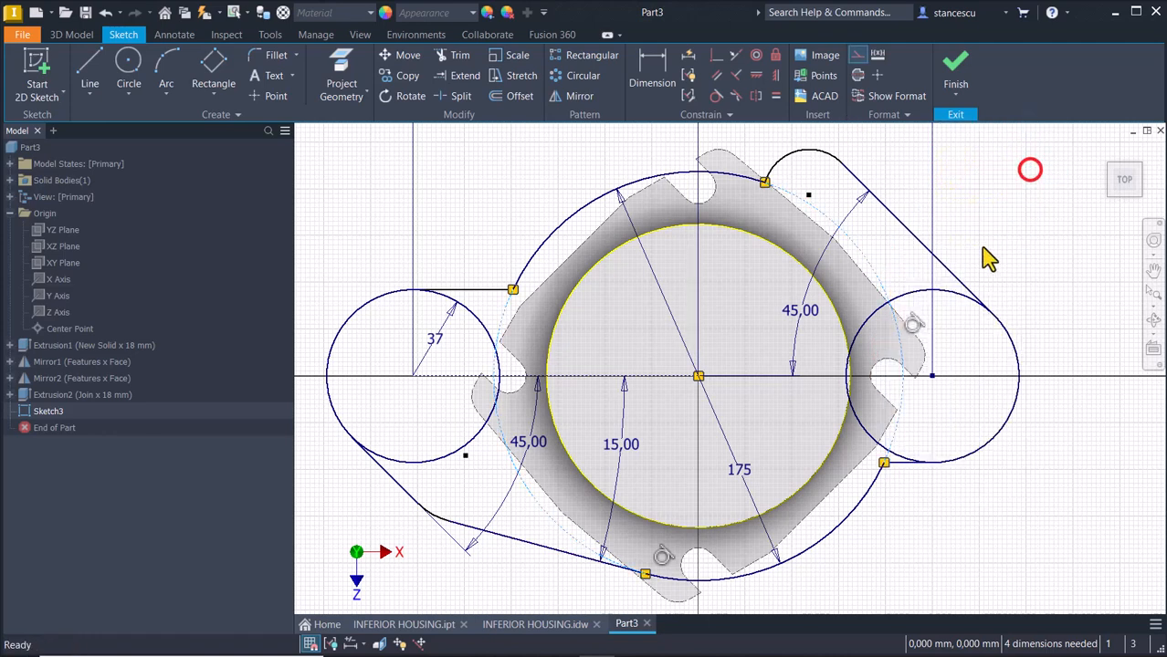
{"action": "left_click", "coordinate": [966, 517]}
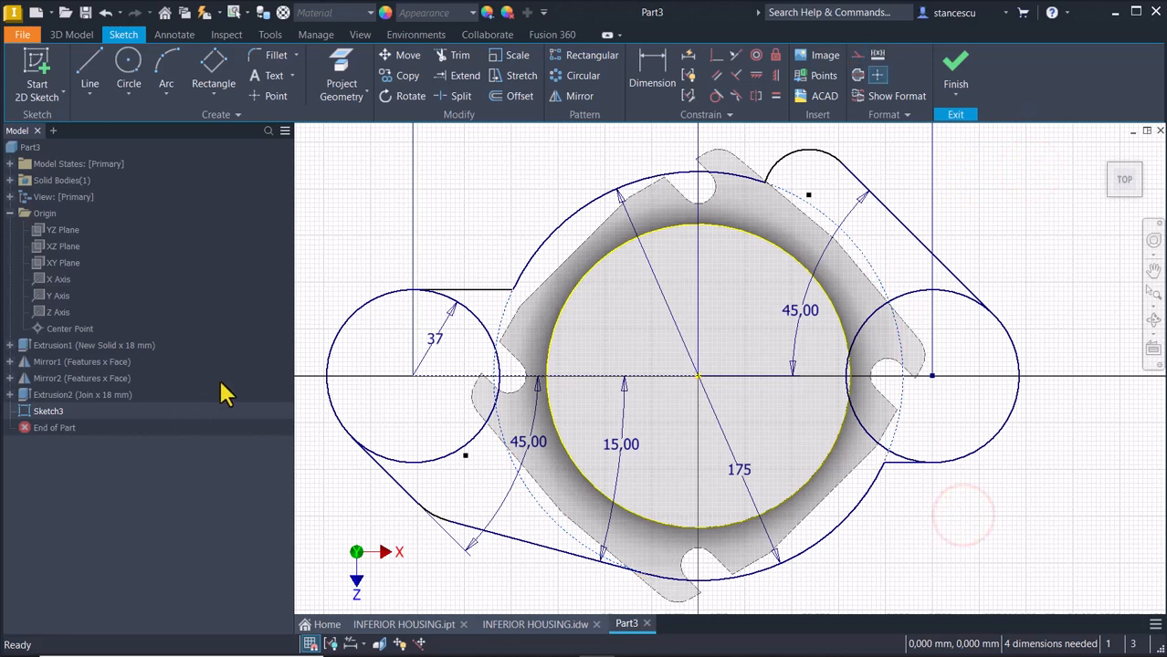
Trim away the inner portion of the left 37 mm radius circle between its two tangent lines
{"action": "left_click", "coordinate": [459, 57]}
{"action": "left_click", "coordinate": [472, 314]}
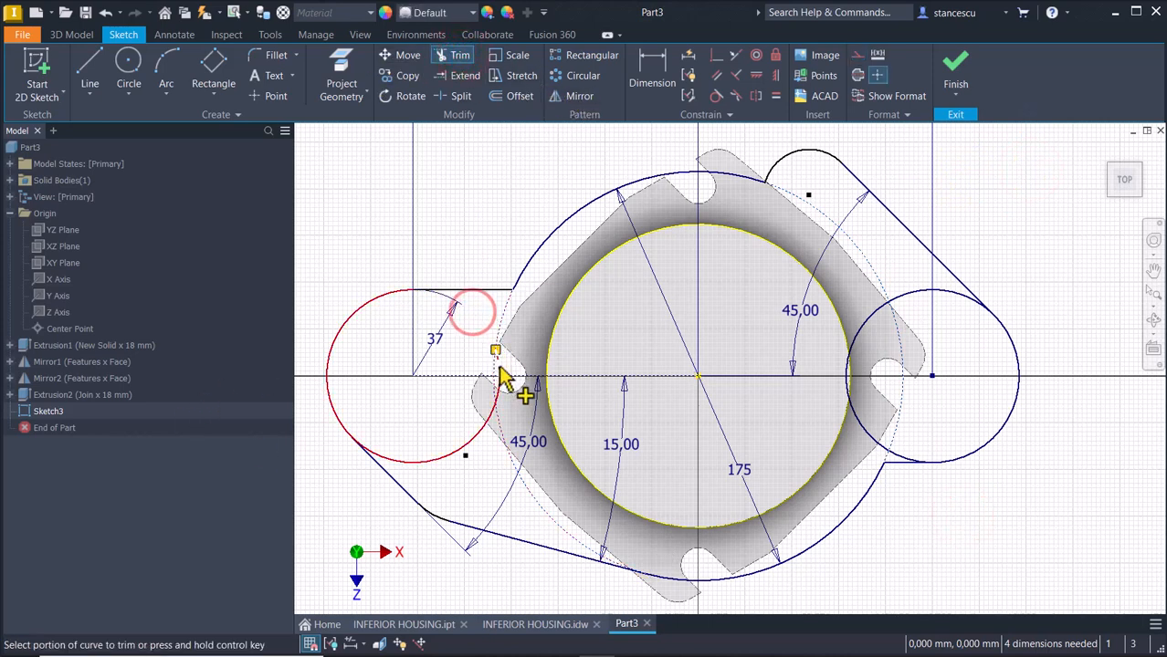
{"action": "left_click", "coordinate": [499, 367]}
{"action": "left_click", "coordinate": [499, 388]}
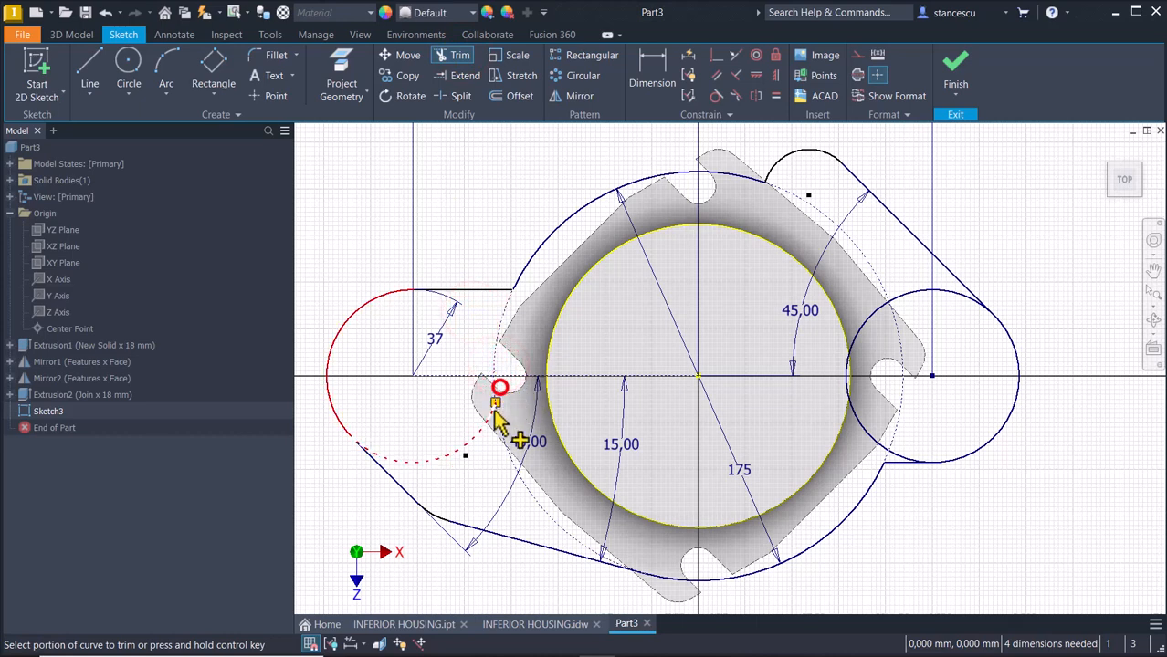
{"action": "left_click", "coordinate": [493, 414]}
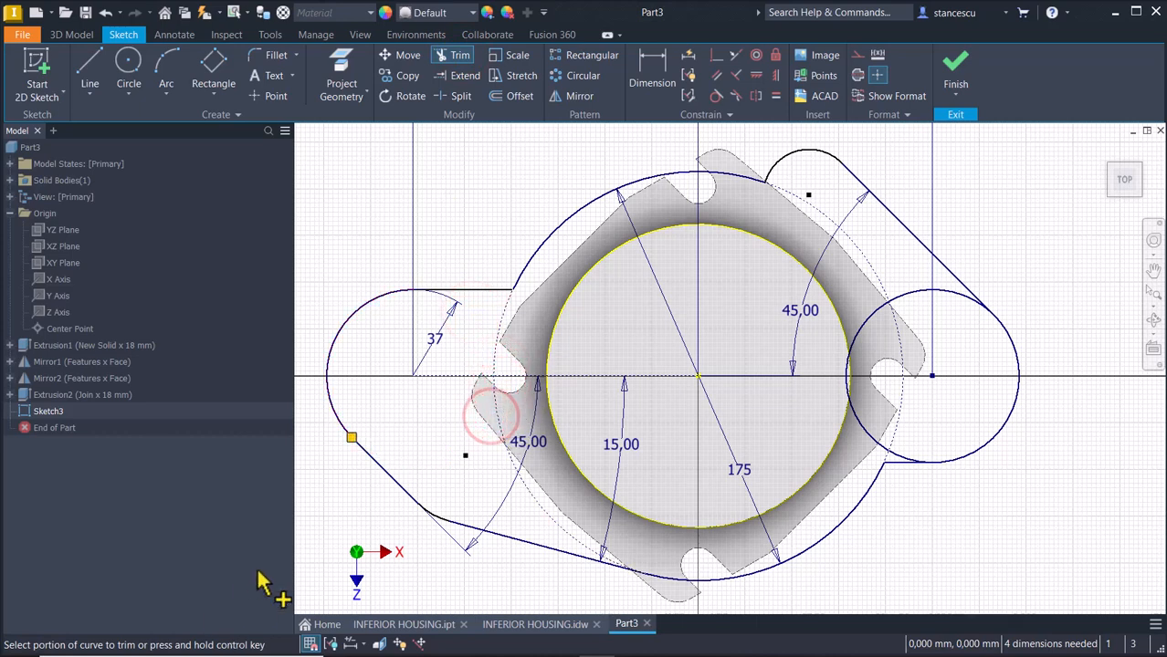
Trim away the inner portion of the right circle between its lower horizontal line and upper slanted tangent line
{"action": "left_click", "coordinate": [902, 462]}
{"action": "left_click", "coordinate": [882, 447]}
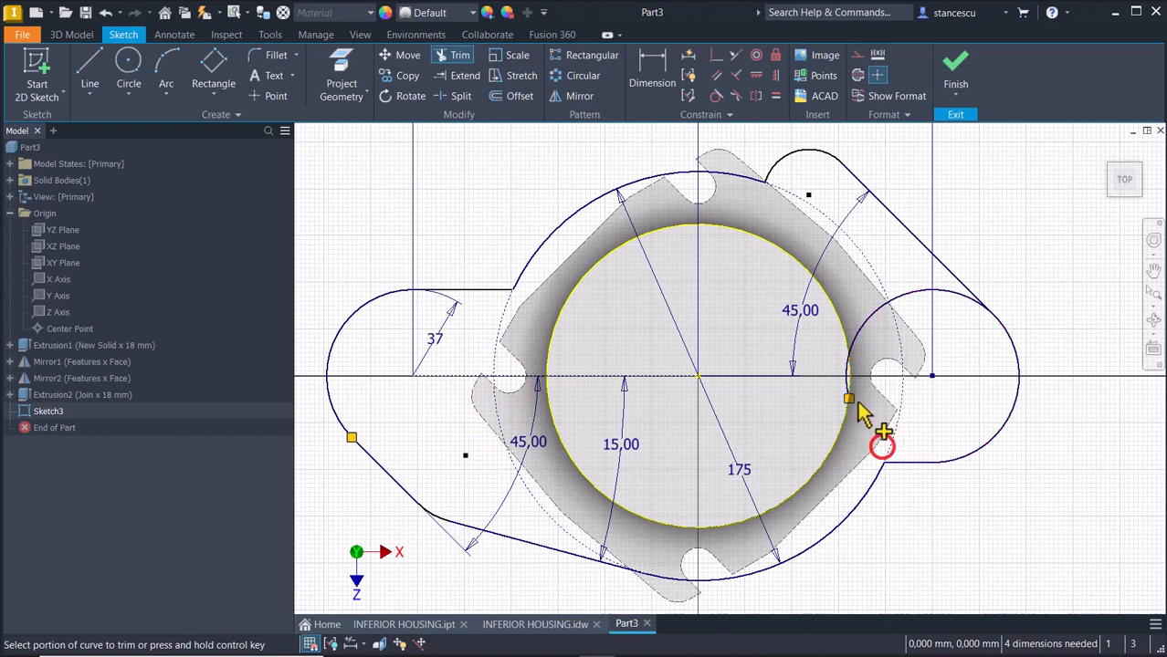
{"action": "left_click", "coordinate": [845, 388]}
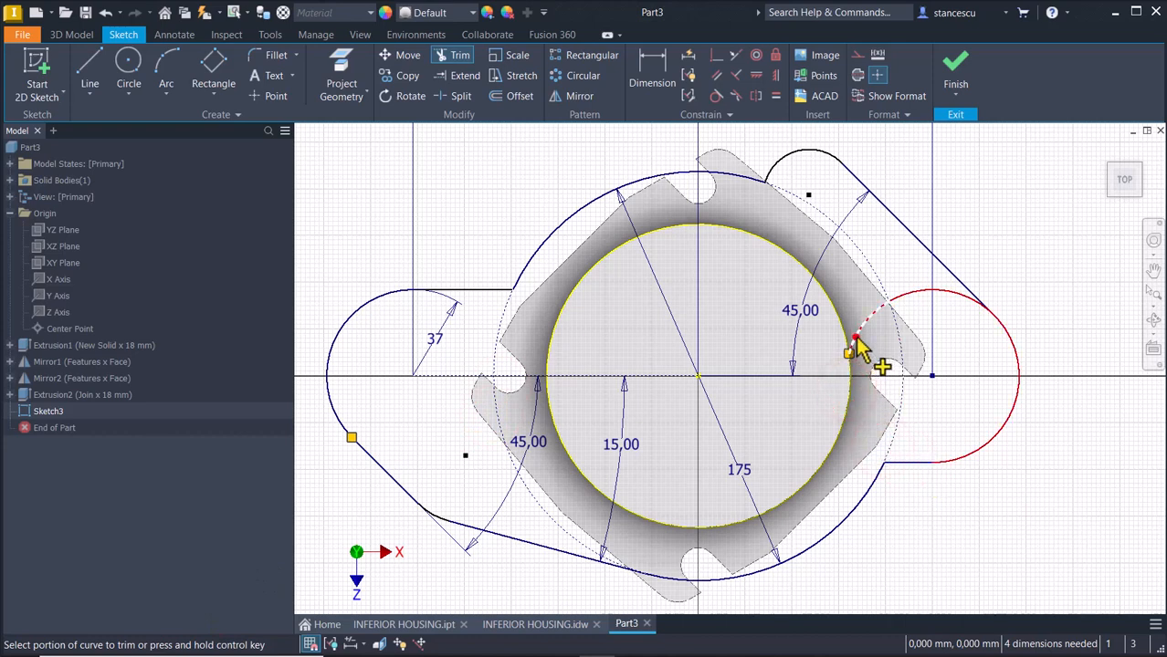
{"action": "left_click", "coordinate": [855, 338]}
{"action": "left_click", "coordinate": [909, 295]}
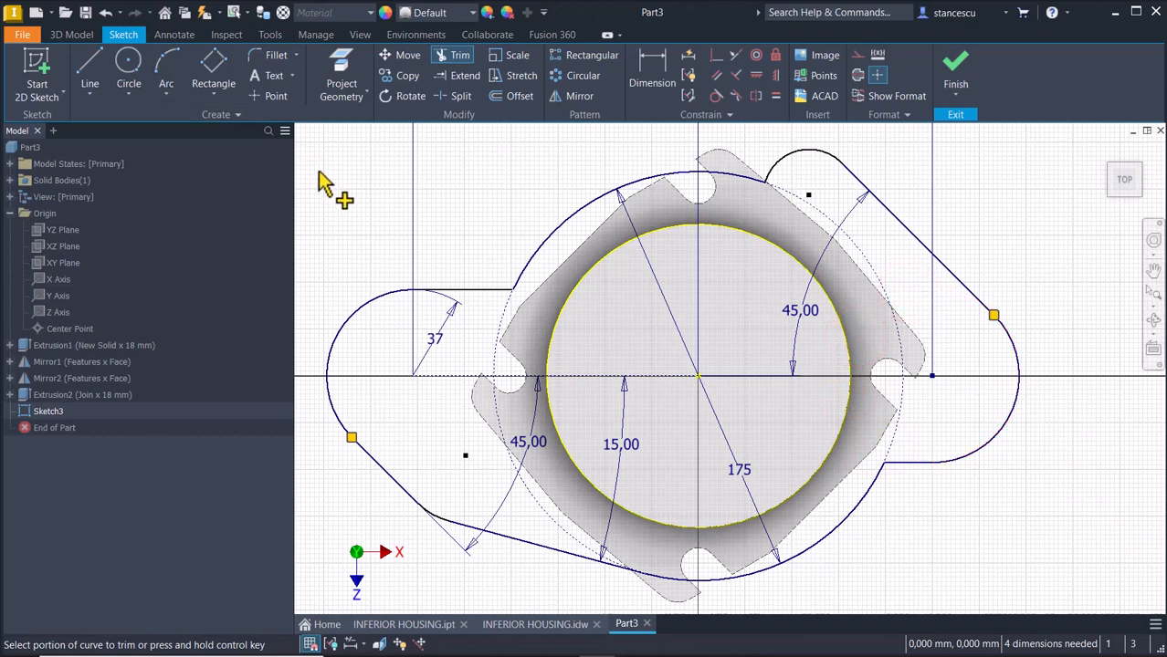
Fillet the 175 mm arcs with a 12 mm radius where they meet the left horizontal line, upper arc and right horizontal line
{"action": "left_click", "coordinate": [278, 57]}
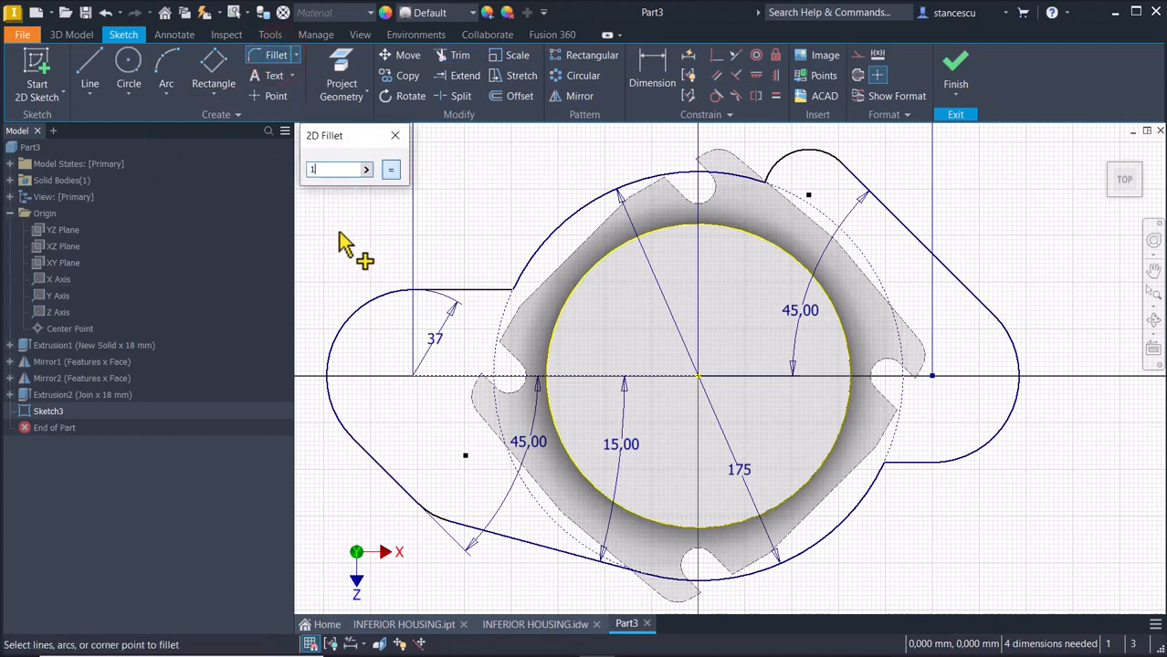
{"action": "left_click", "coordinate": [484, 291]}
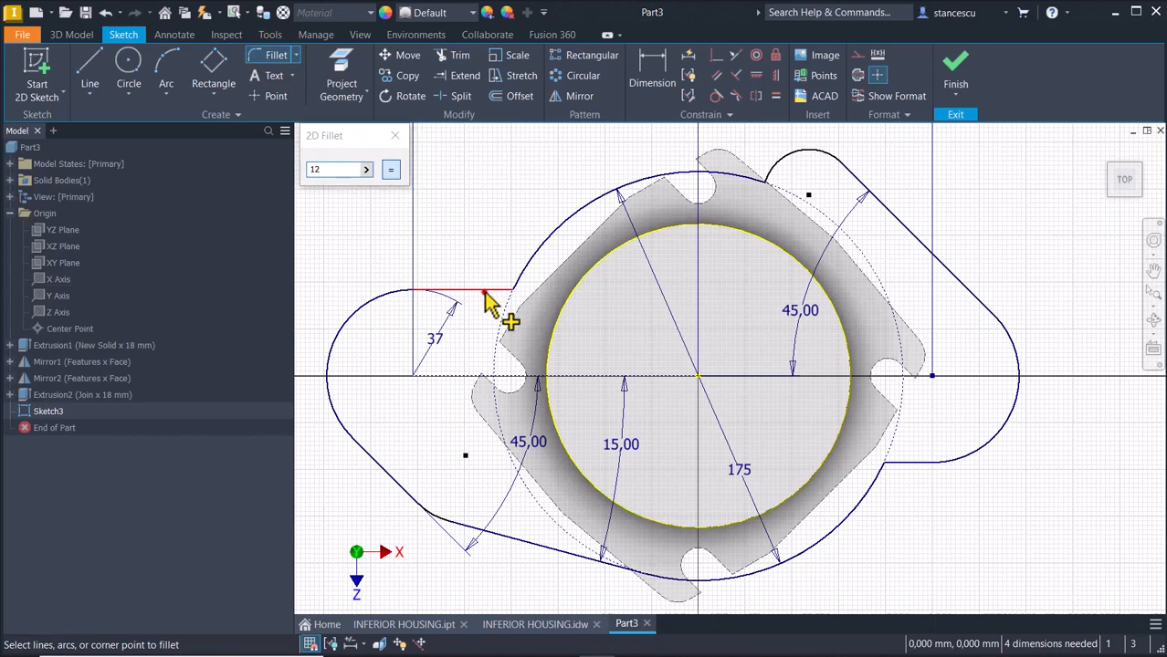
{"action": "left_click", "coordinate": [537, 272]}
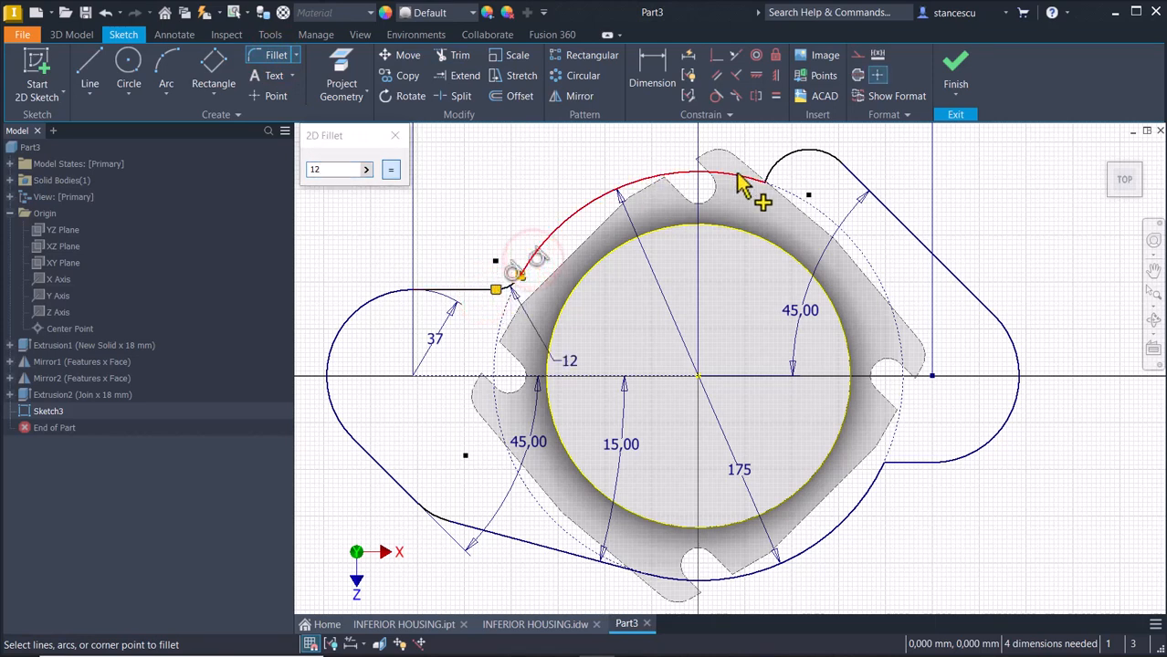
{"action": "left_click", "coordinate": [780, 160]}
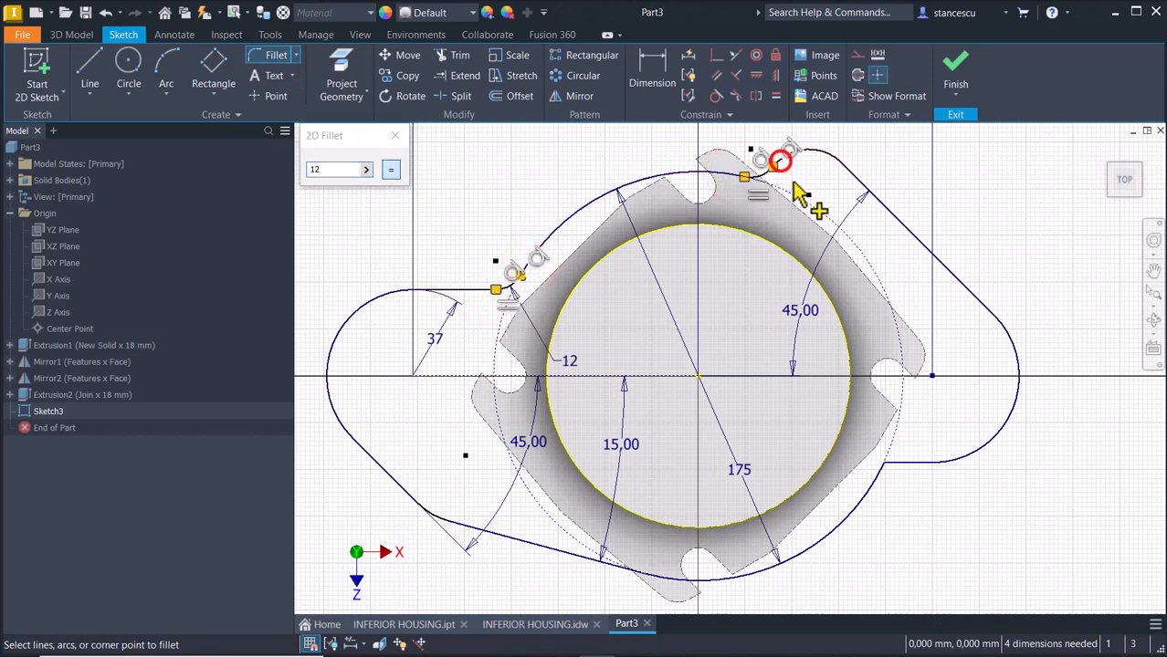
{"action": "left_click", "coordinate": [867, 492]}
{"action": "left_click", "coordinate": [926, 464]}
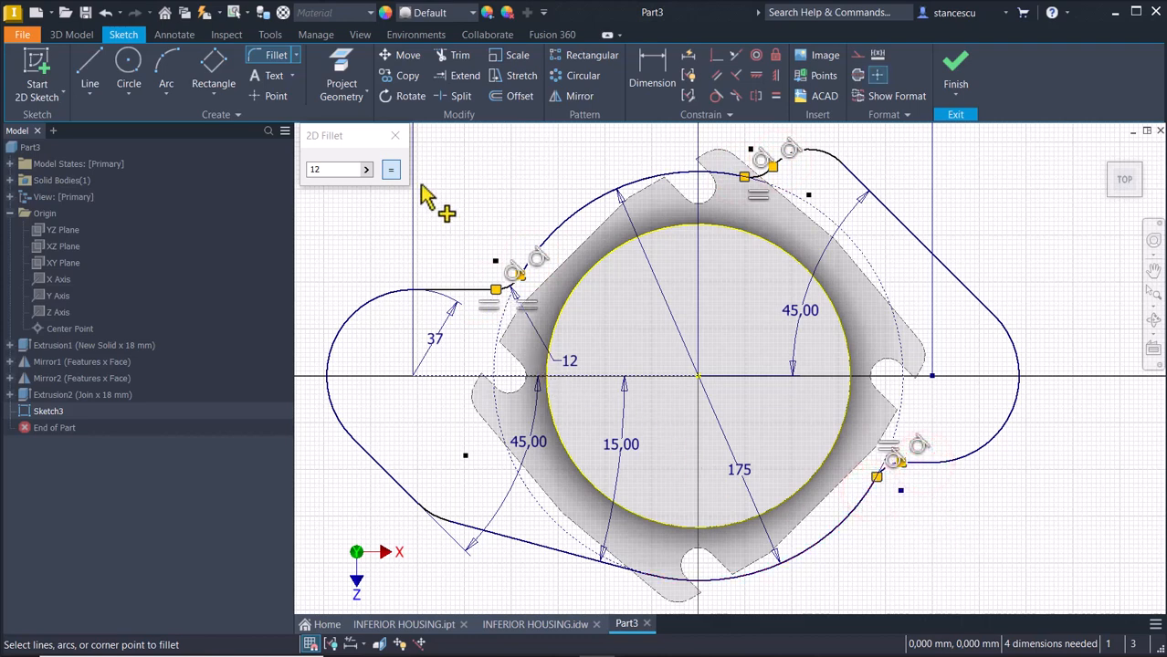
{"action": "left_click", "coordinate": [395, 135]}
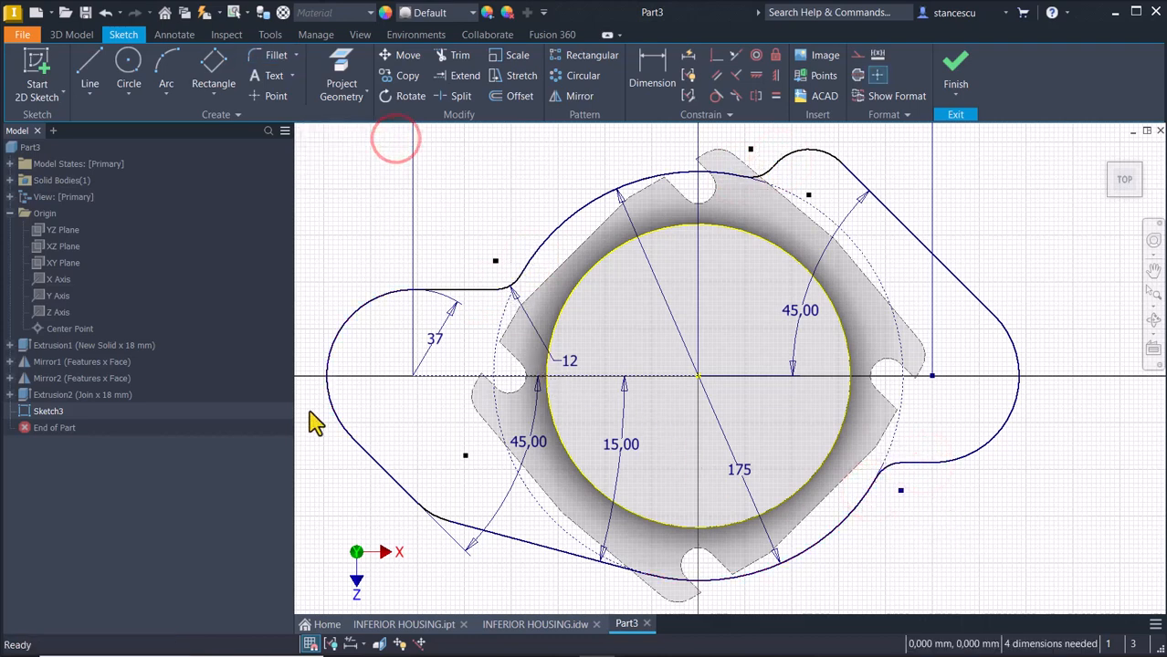
Dimension the radius of the small arc joining the two slanted lines at the contour's lower left
{"action": "left_click", "coordinate": [658, 55]}
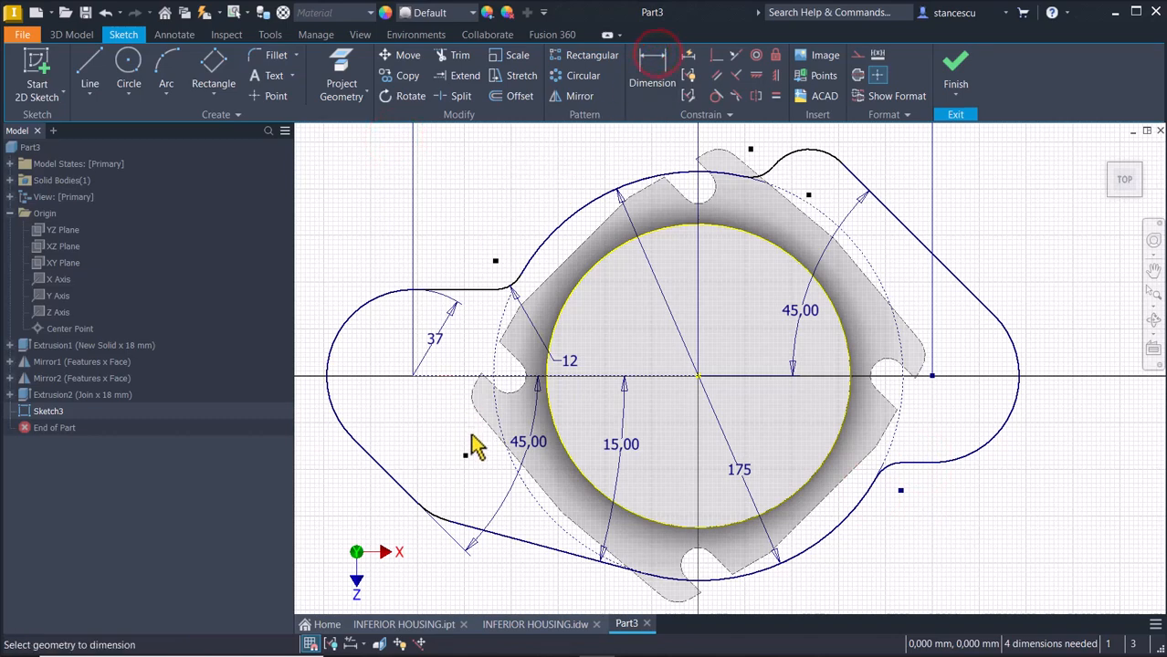
{"action": "scroll", "coordinate": [433, 520], "scroll_direction": "down", "scroll_amount": 3}
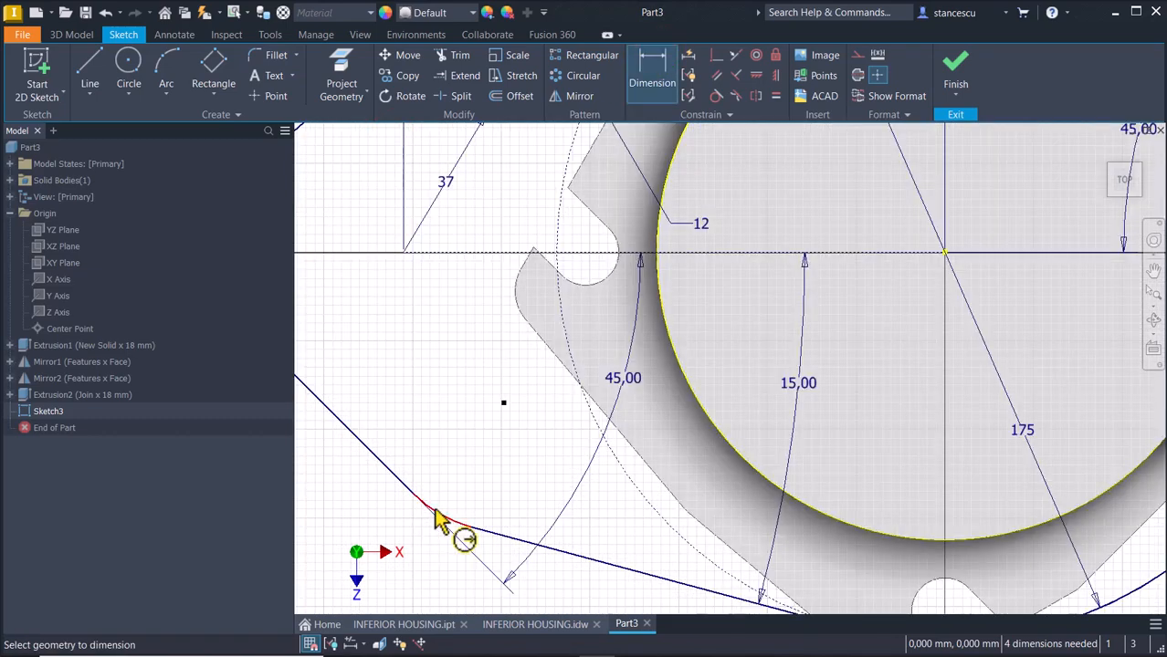
{"action": "left_click", "coordinate": [434, 509]}
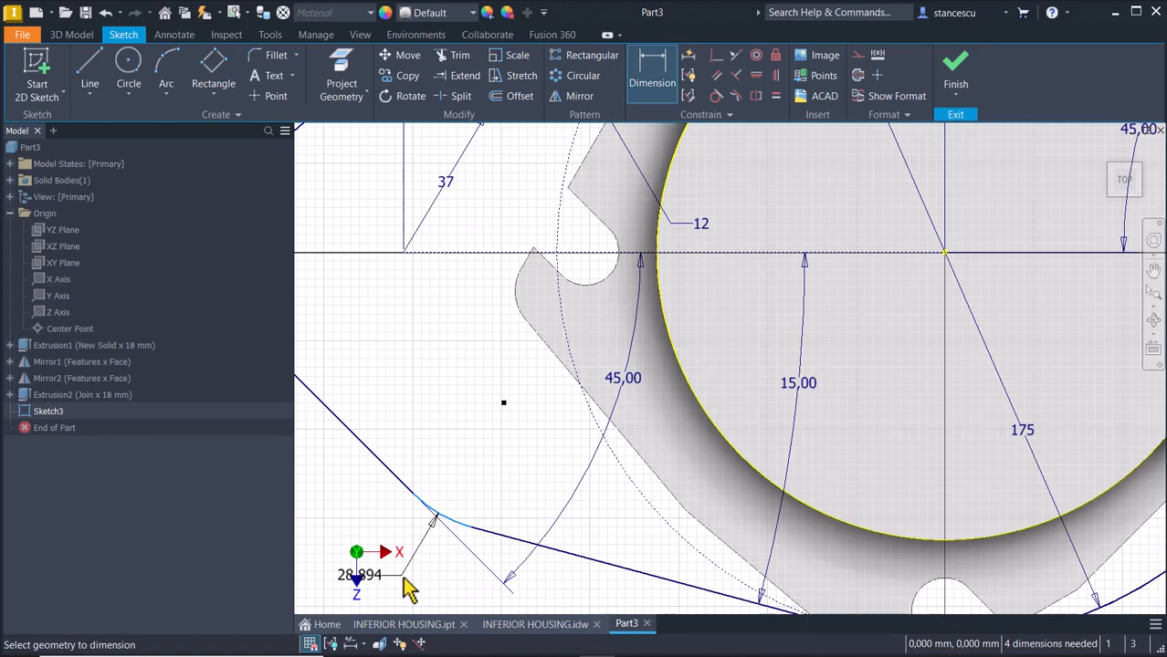
Dimension the small blend arc between the 45° and 15° lines with a radius of 28 mm
{"action": "left_click", "coordinate": [401, 576]}
{"action": "type", "text": "2"}
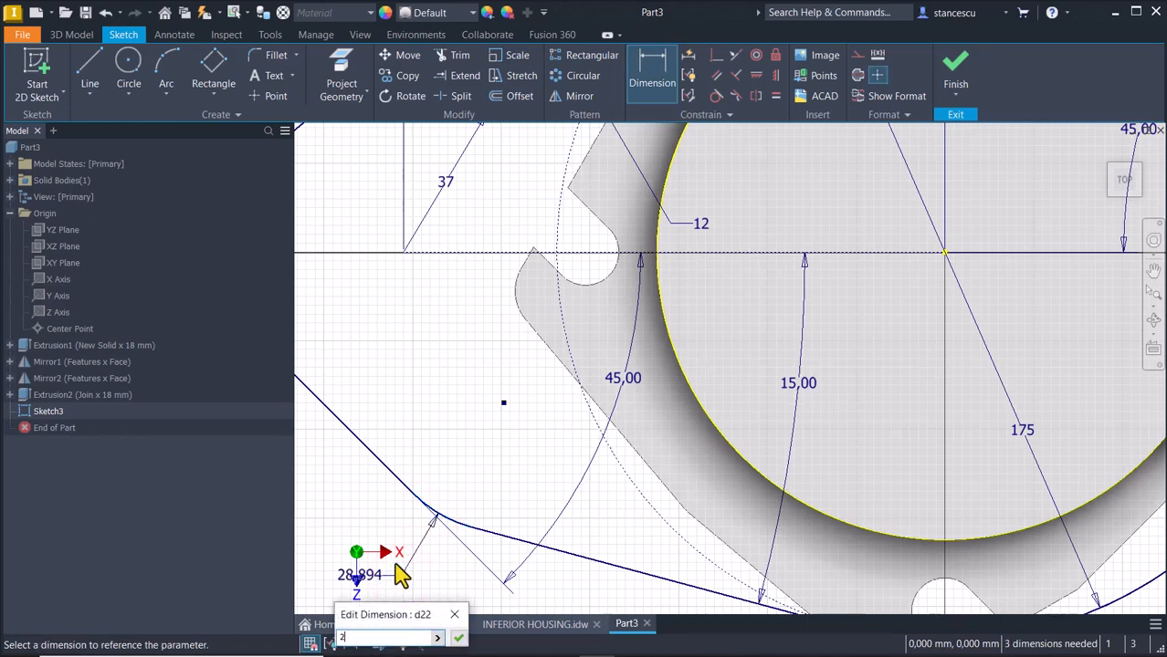
{"action": "type", "text": "8"}
{"action": "key", "text": "Return"}
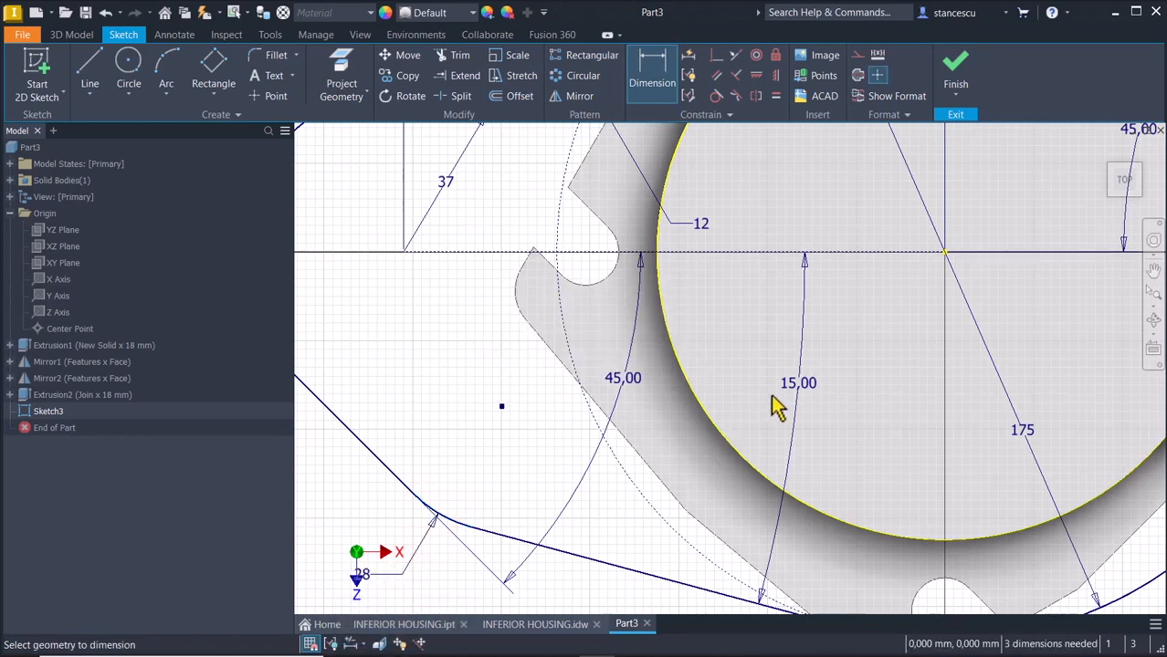
Dimension the convex arc at the upper end of the 45° sloped line with a radius of 18 mm
{"action": "middle_click_drag", "start_coordinate": [776, 407], "coordinate": [547, 570]}
{"action": "mouse_move", "coordinate": [922, 411]}
{"action": "middle_mouse_down"}
{"action": "mouse_move", "coordinate": [781, 471]}
{"action": "mouse_move", "coordinate": [787, 543]}
{"action": "middle_mouse_up"}
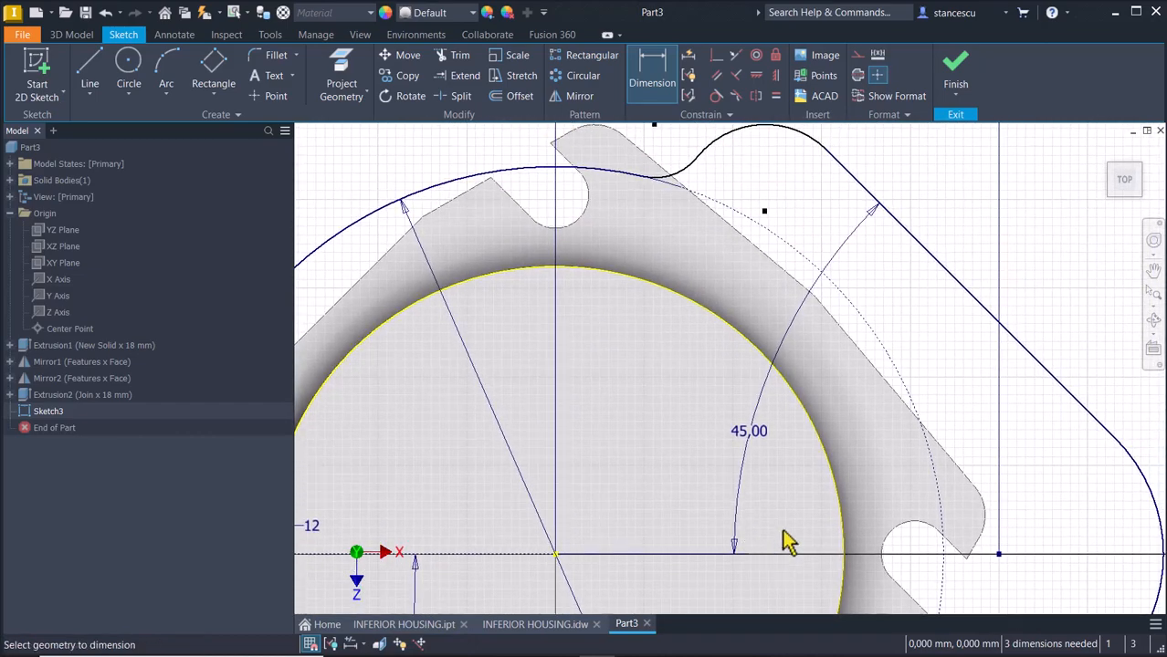
{"action": "middle_click_drag", "start_coordinate": [849, 361], "coordinate": [828, 555]}
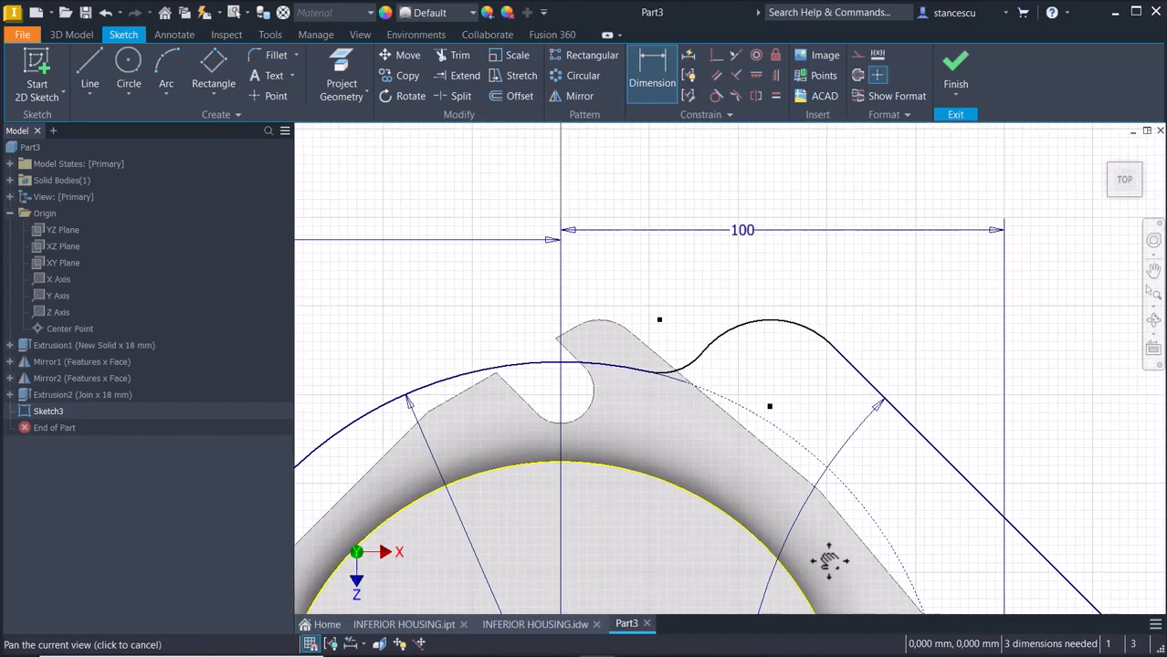
{"action": "left_click", "coordinate": [816, 327]}
{"action": "left_click", "coordinate": [819, 292]}
{"action": "type", "text": "18"}
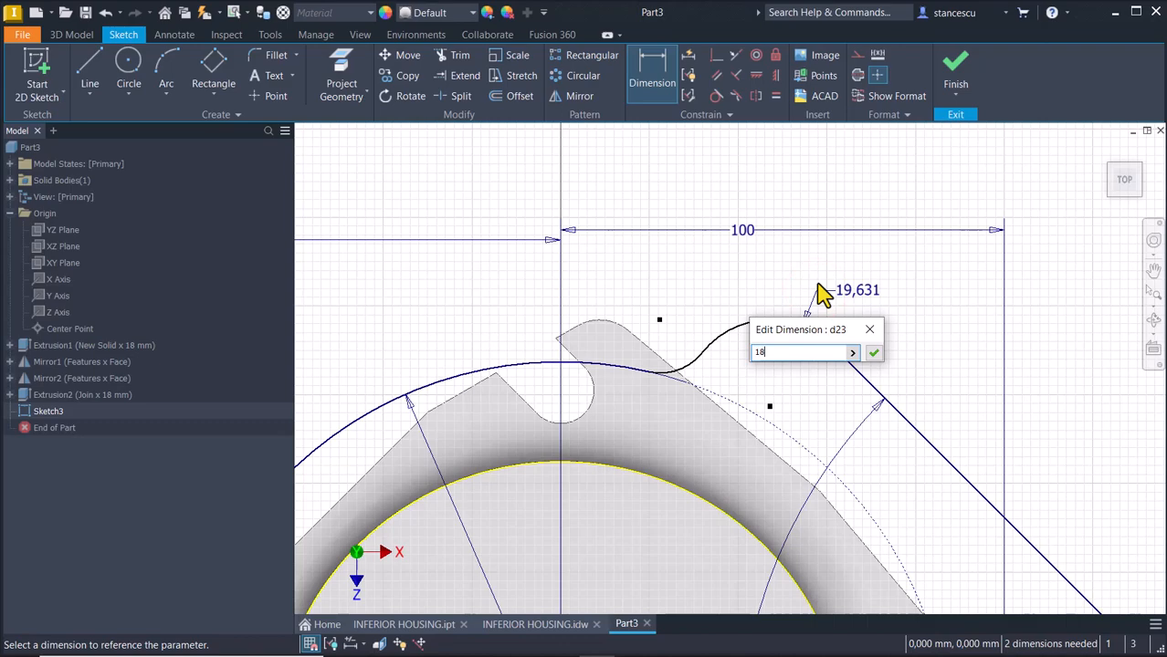
{"action": "key", "text": "Return"}
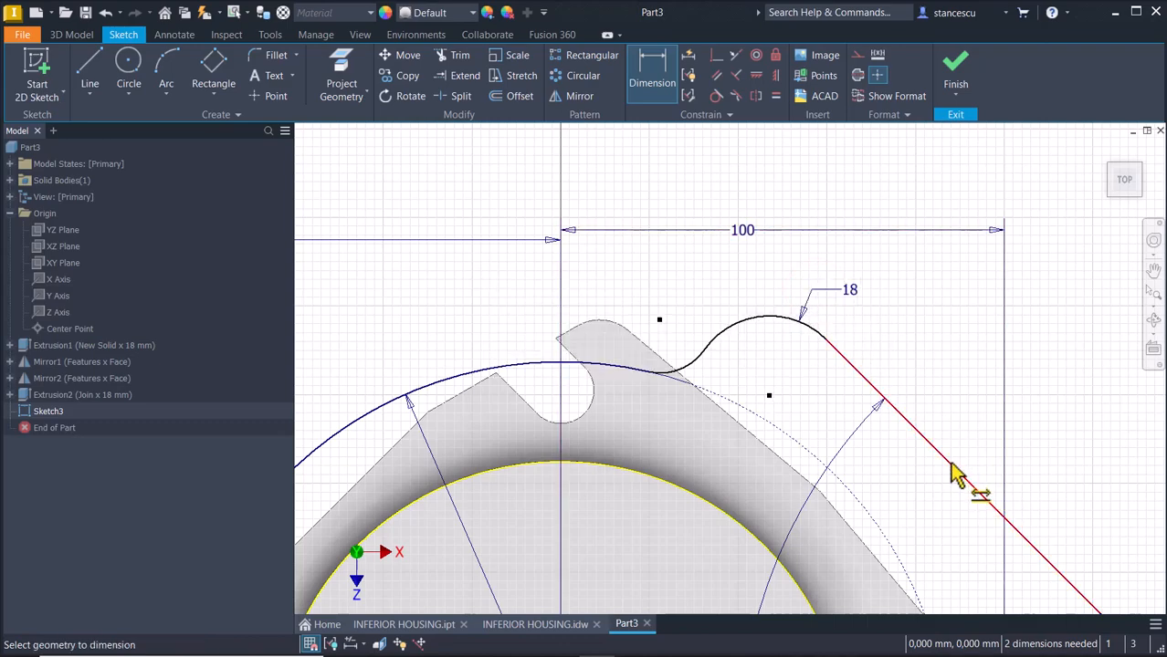
Add an aligned length dimension of 90 mm to the sloped line below the 18 mm arc
{"action": "scroll", "coordinate": [924, 502], "scroll_direction": "up", "scroll_amount": 3}
{"action": "middle_click_drag", "start_coordinate": [925, 508], "coordinate": [755, 385]}
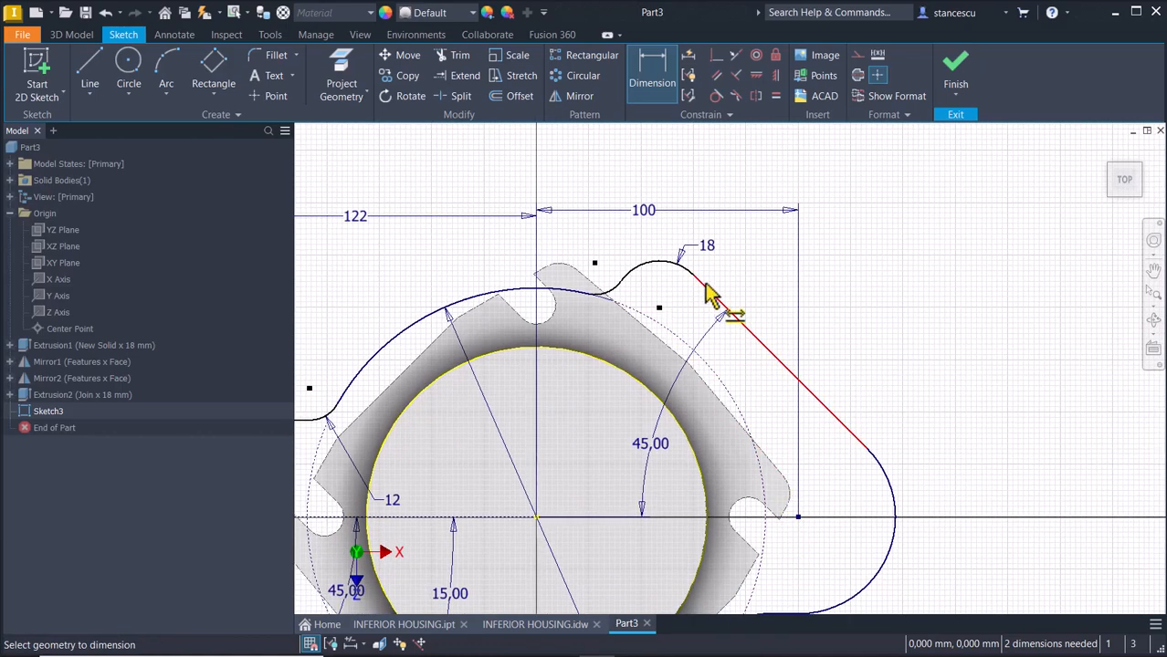
{"action": "left_click", "coordinate": [828, 414]}
{"action": "left_click", "coordinate": [872, 341]}
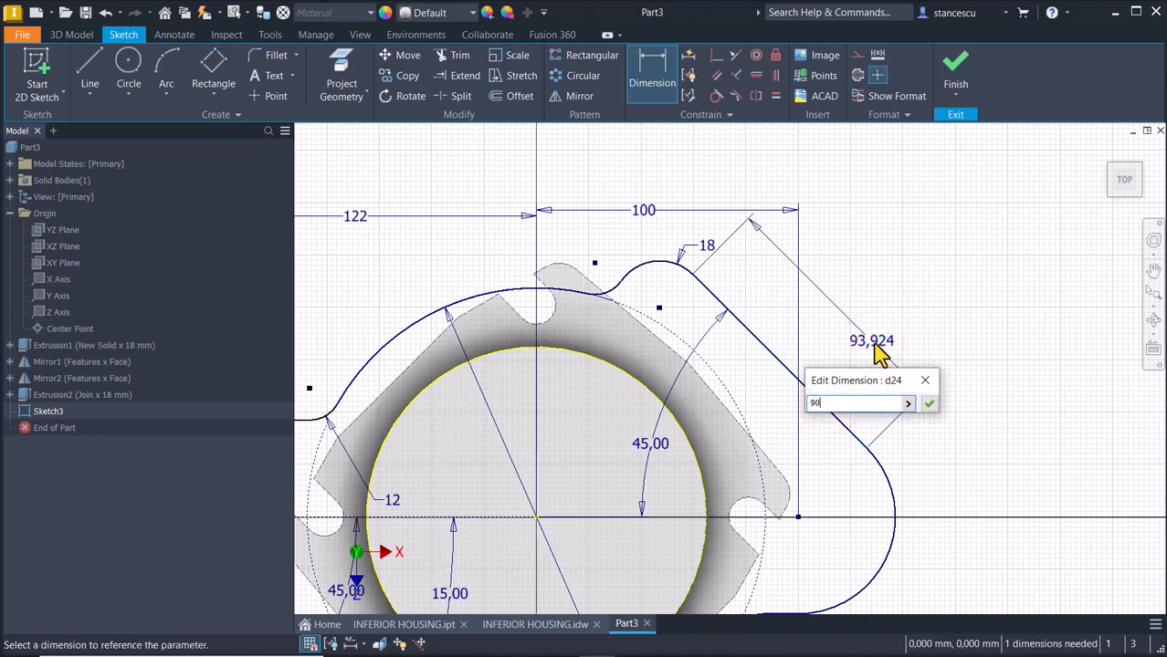
{"action": "key", "text": "Return"}
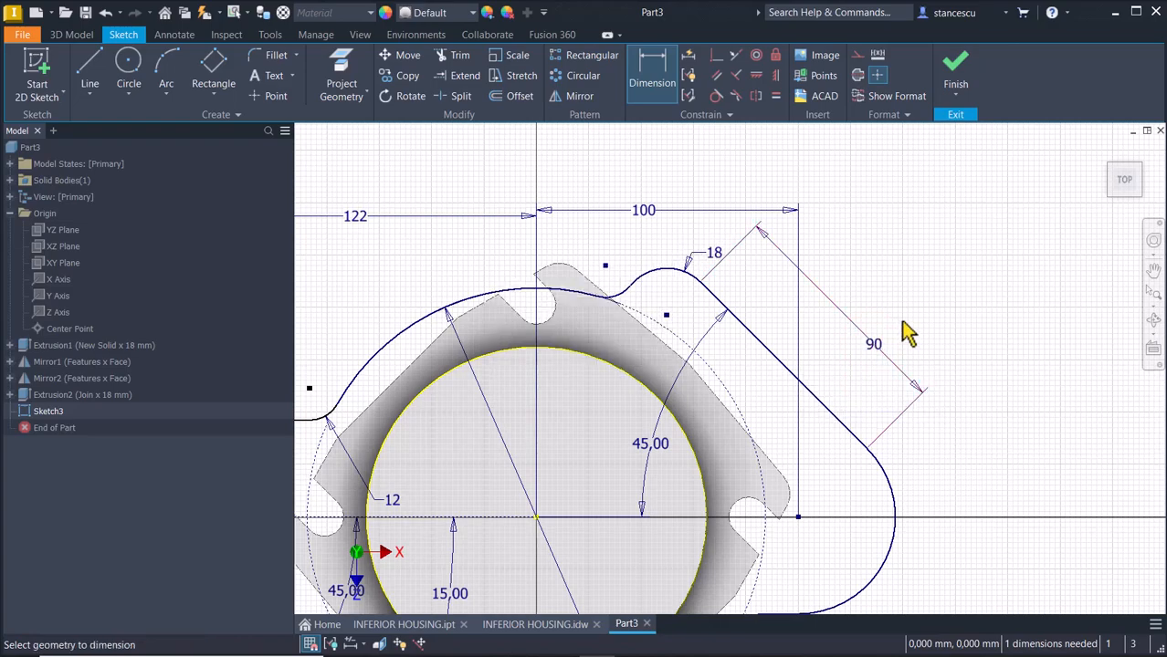
{"action": "key", "text": "Home"}
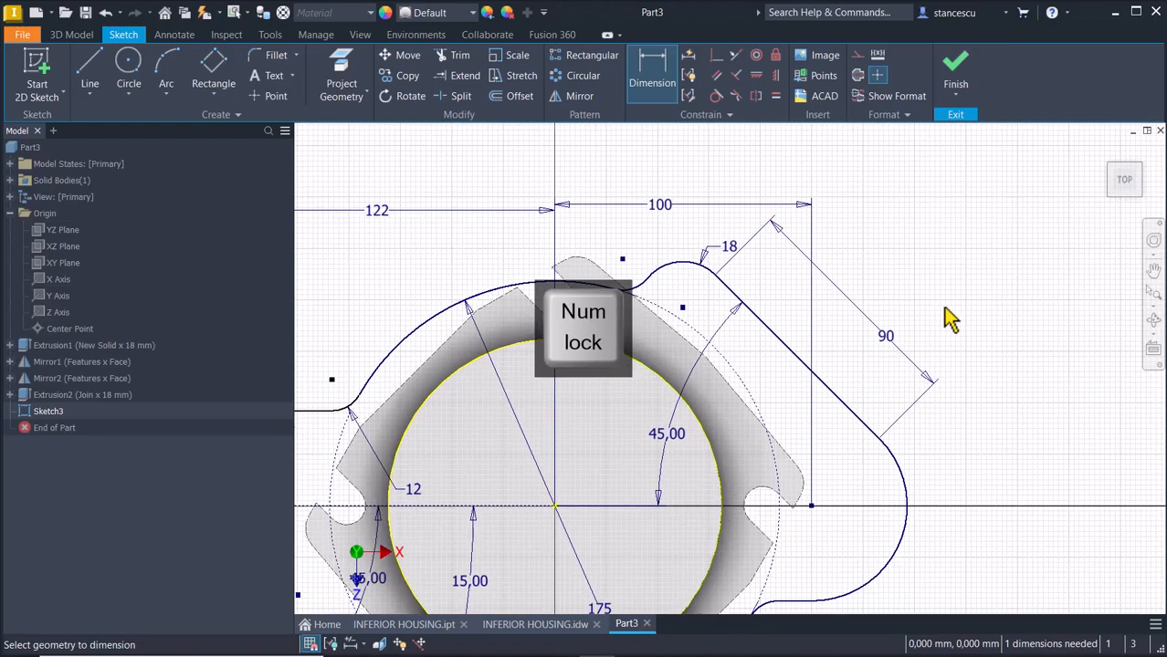
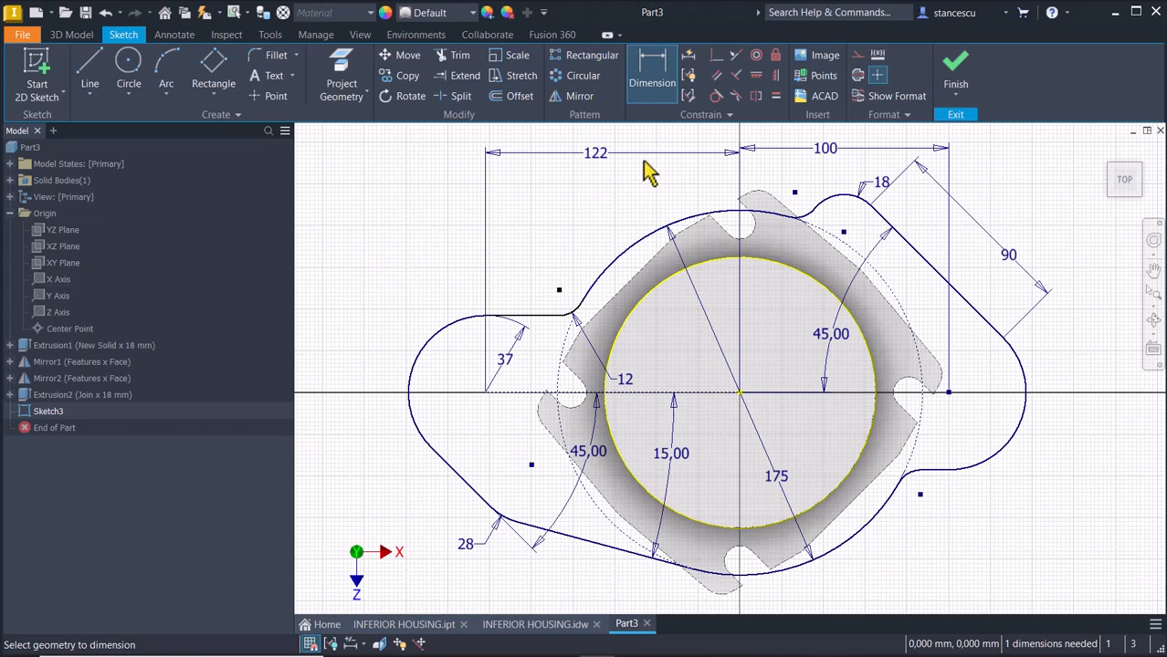
Apply Auto Dimension to the sketch with both dimensions and constraints enabled, and finish the sketch
{"action": "left_click", "coordinate": [688, 57]}
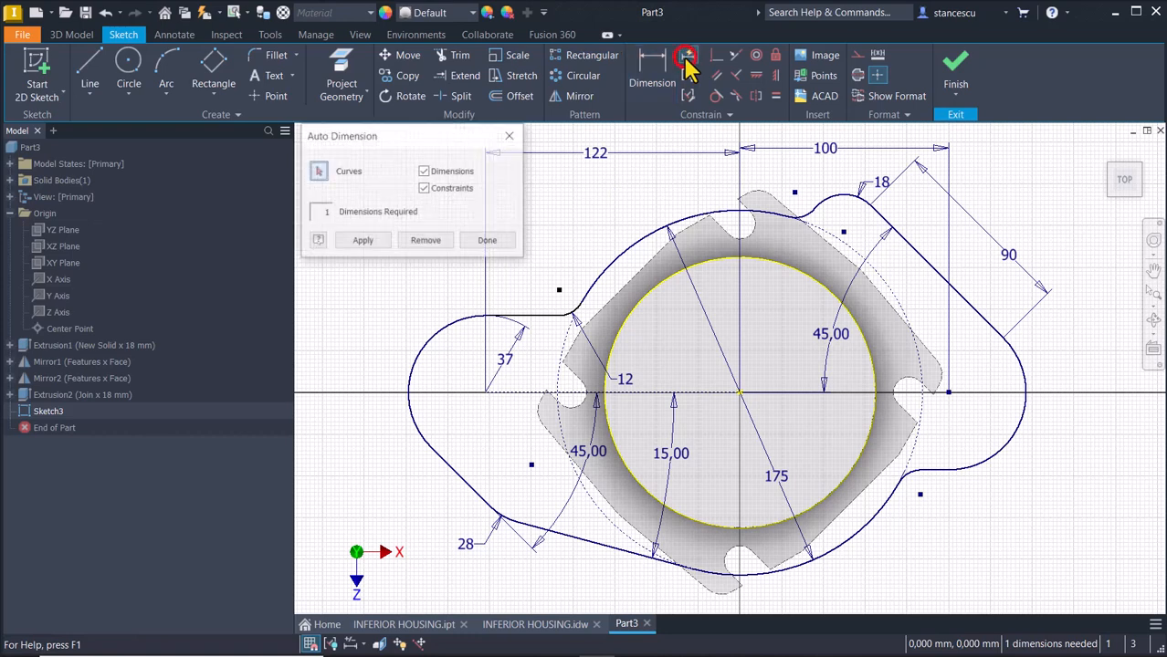
{"action": "left_click", "coordinate": [352, 241]}
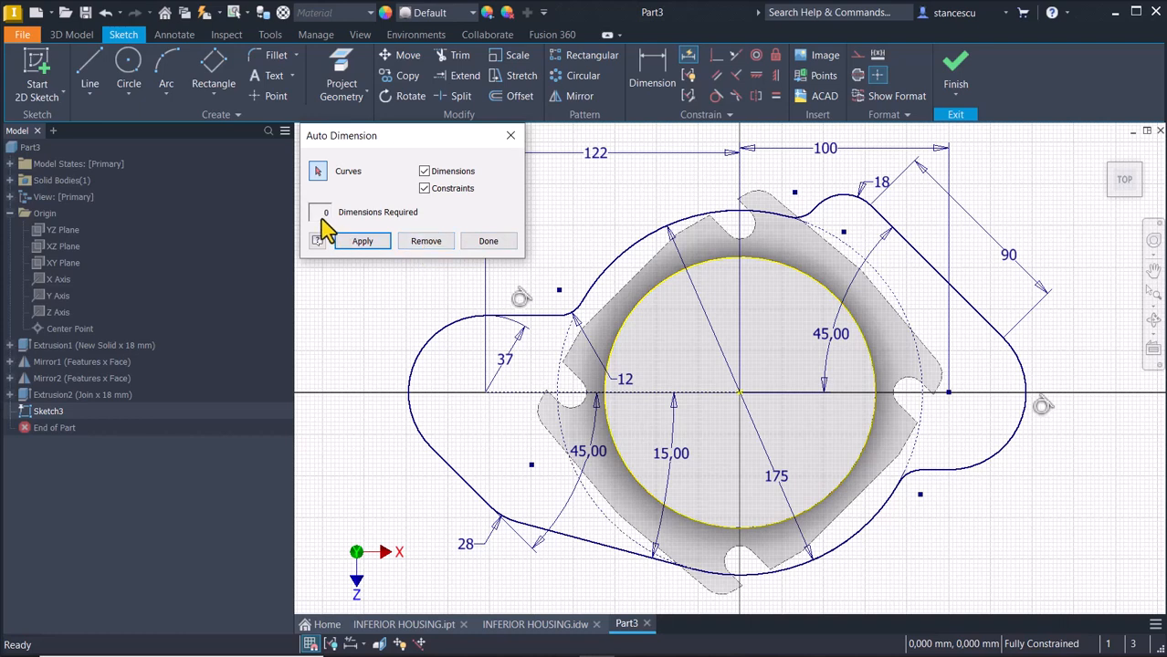
{"action": "left_click", "coordinate": [431, 245]}
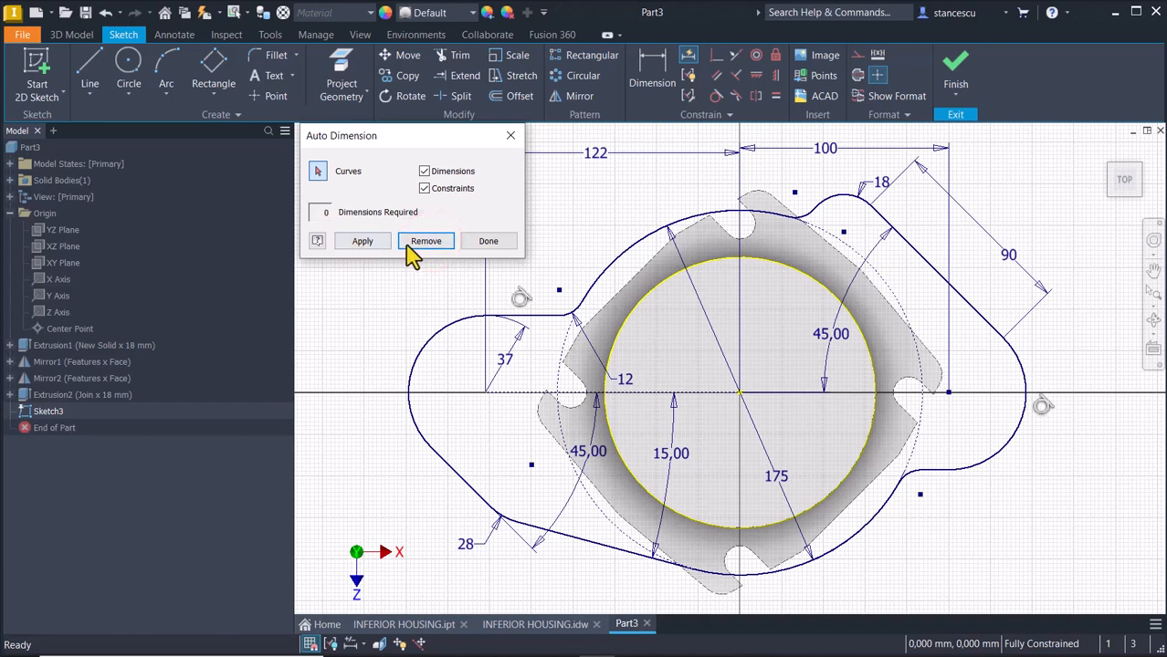
{"action": "left_click", "coordinate": [489, 243]}
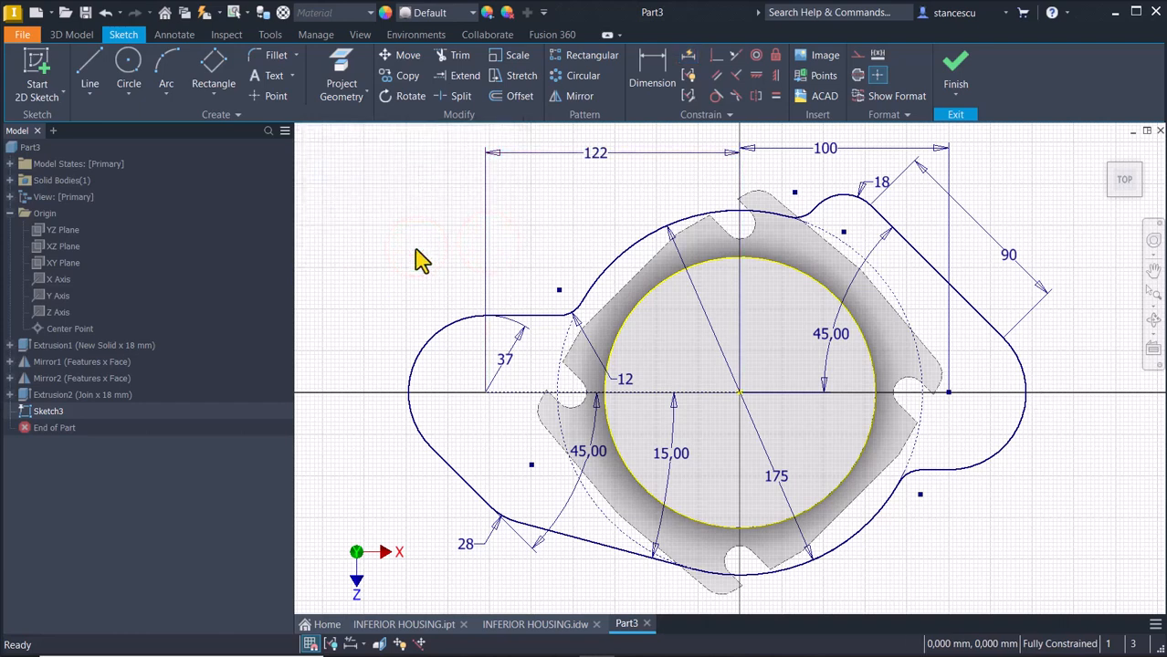
{"action": "left_click", "coordinate": [959, 74]}
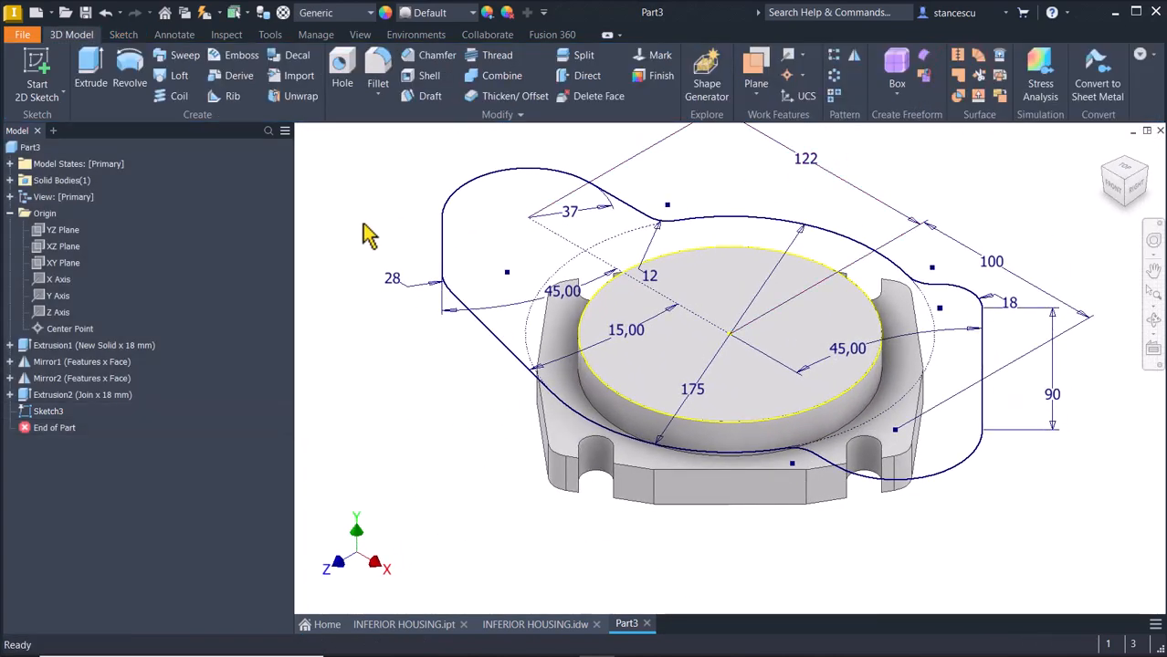
Switch to the INFERIOR HOUSING.idw drawing and examine the overall height and flange thicknesses in section A-A
{"action": "left_click", "coordinate": [516, 625]}
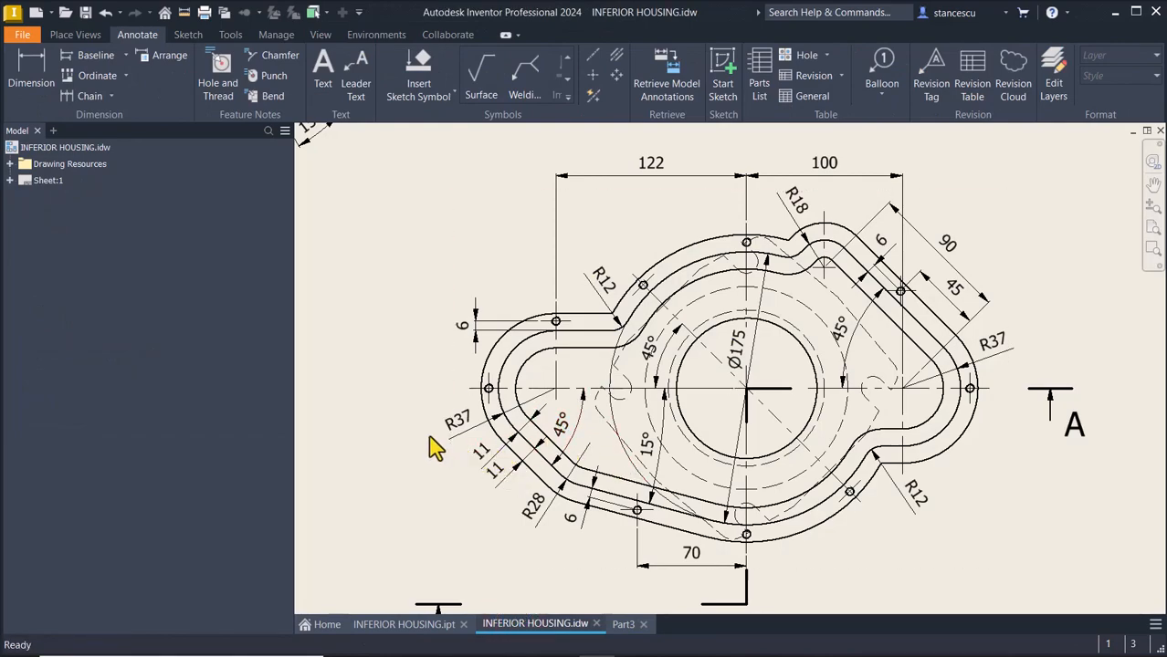
{"action": "key", "text": "F6"}
{"action": "key", "text": "Num_Lock"}
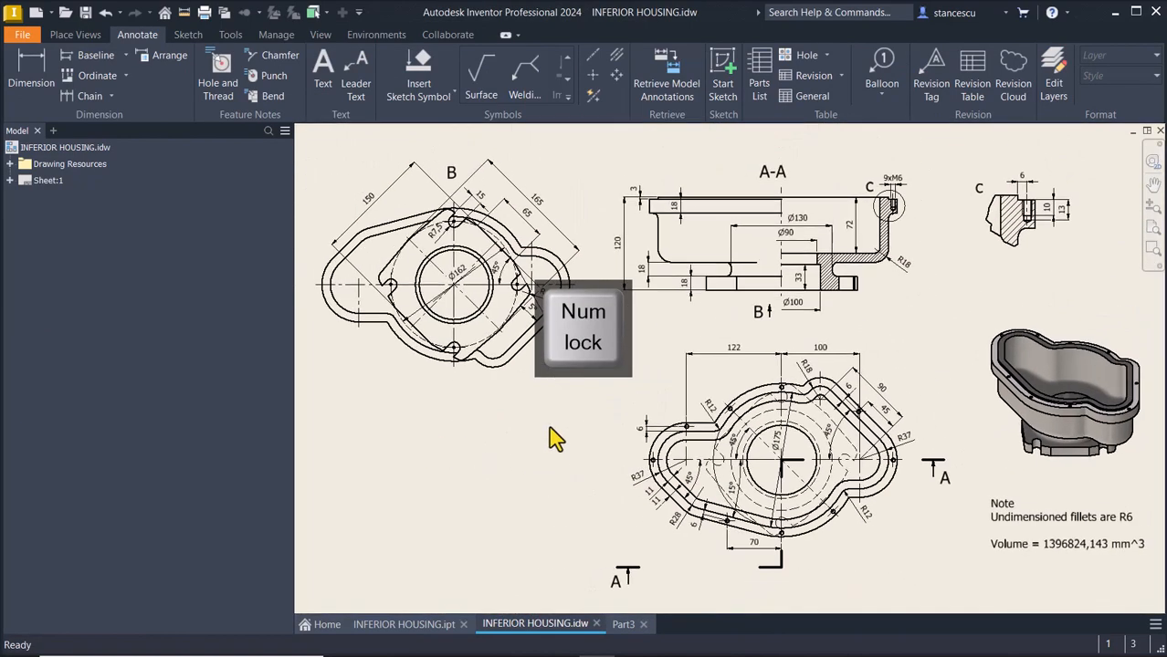
{"action": "left_click", "coordinate": [625, 251]}
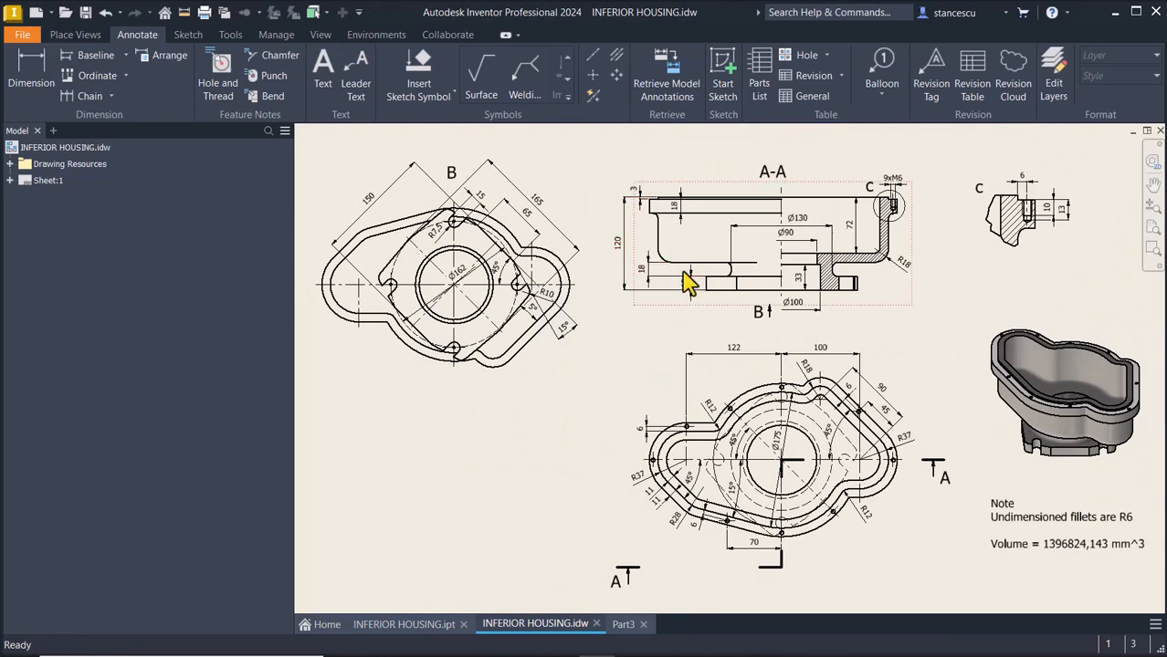
{"action": "scroll", "coordinate": [685, 279], "scroll_direction": "up", "scroll_amount": 5}
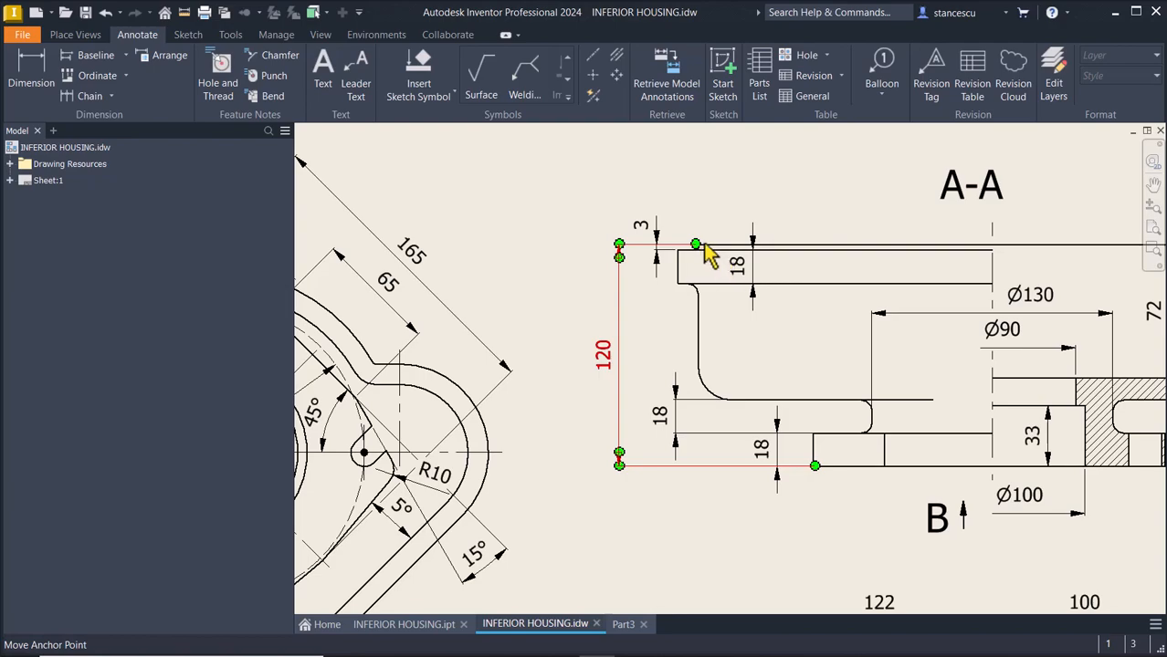
{"action": "scroll", "coordinate": [662, 372], "scroll_direction": "down", "scroll_amount": 3}
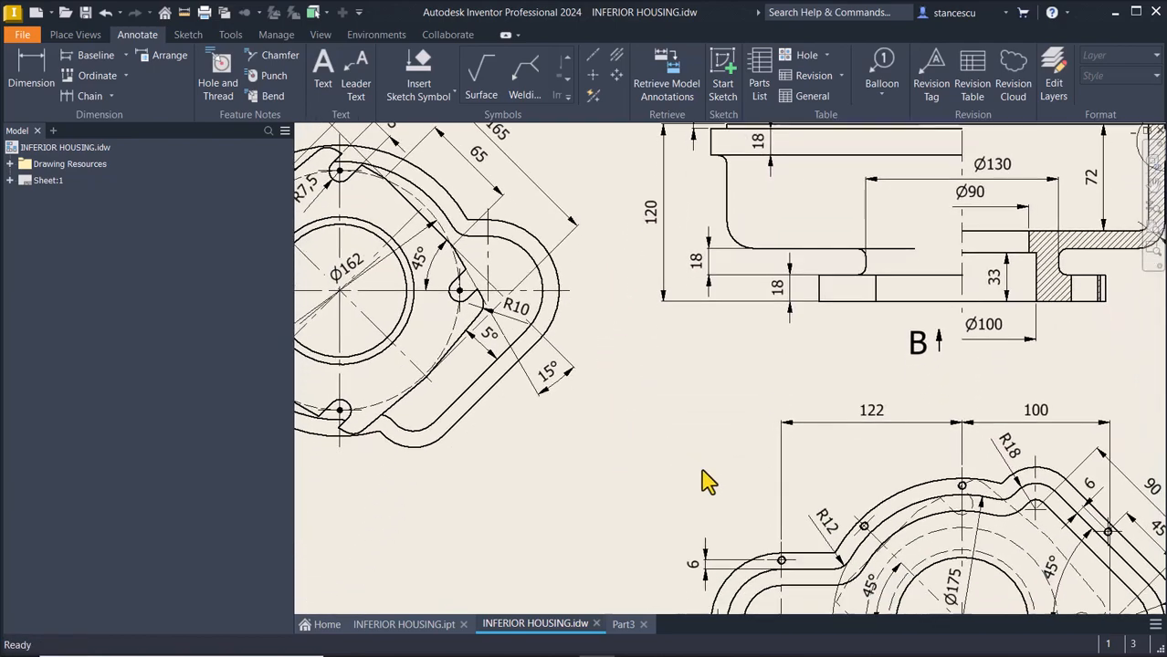
{"action": "scroll", "coordinate": [702, 471], "scroll_direction": "down", "scroll_amount": 2}
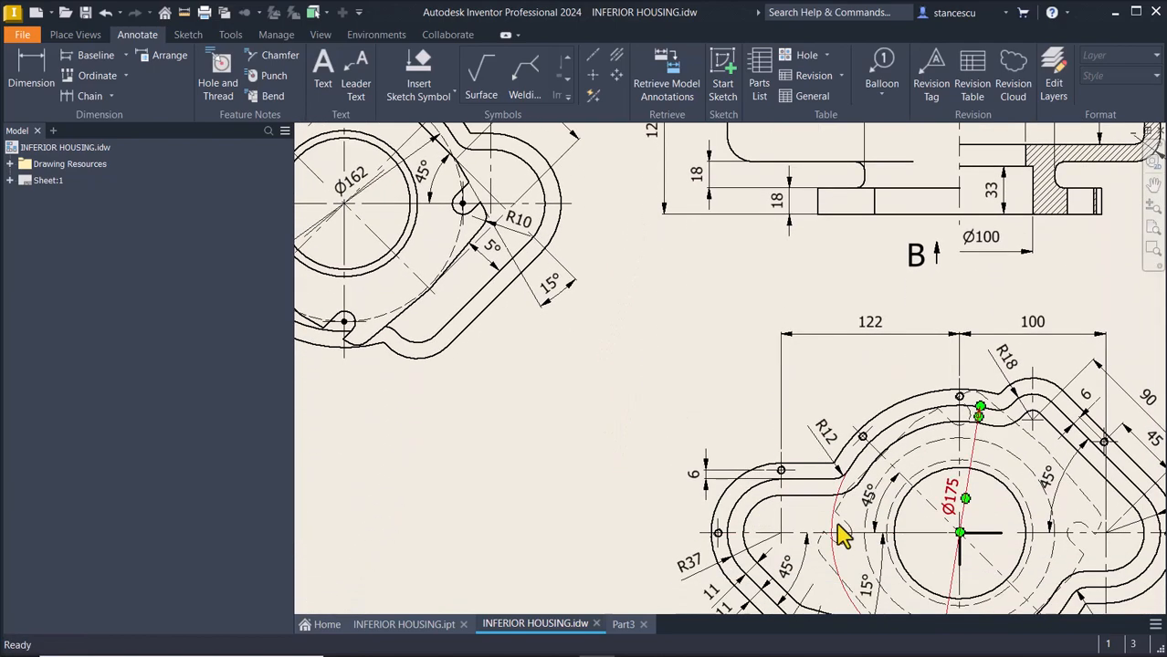
Examine the rim and the recessed inner top face of the finished INFERIOR HOUSING.ipt model
{"action": "left_click", "coordinate": [422, 626]}
{"action": "scroll", "coordinate": [503, 383], "scroll_direction": "up", "scroll_amount": 5}
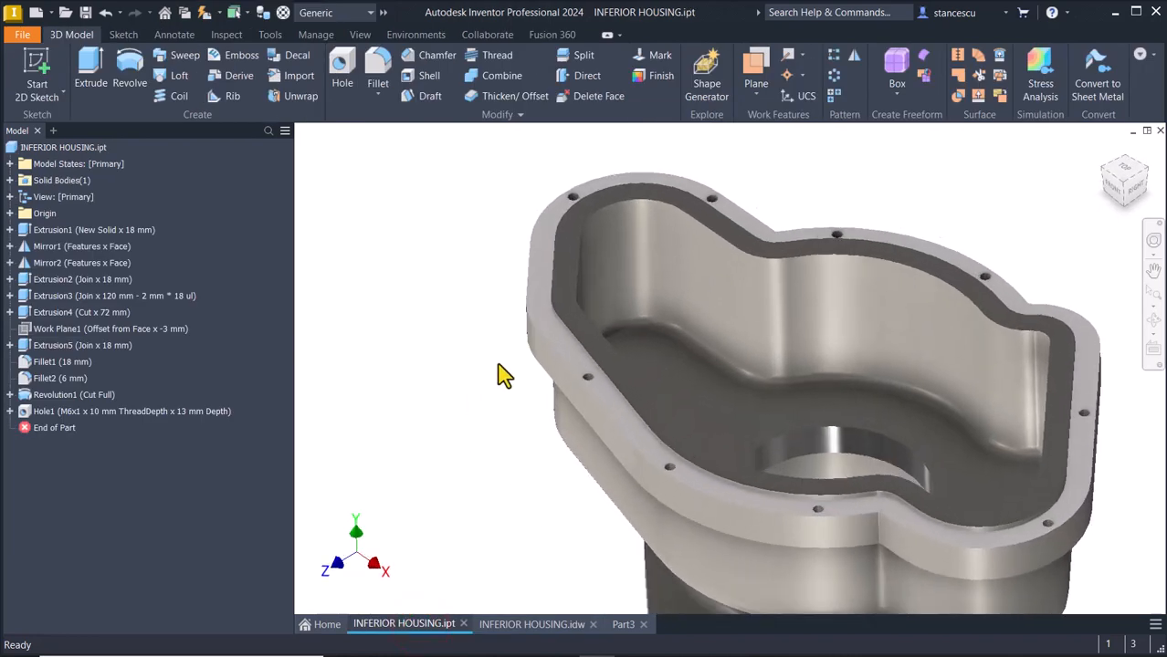
{"action": "middle_click_drag", "start_coordinate": [549, 355], "coordinate": [622, 370], "text": "shift"}
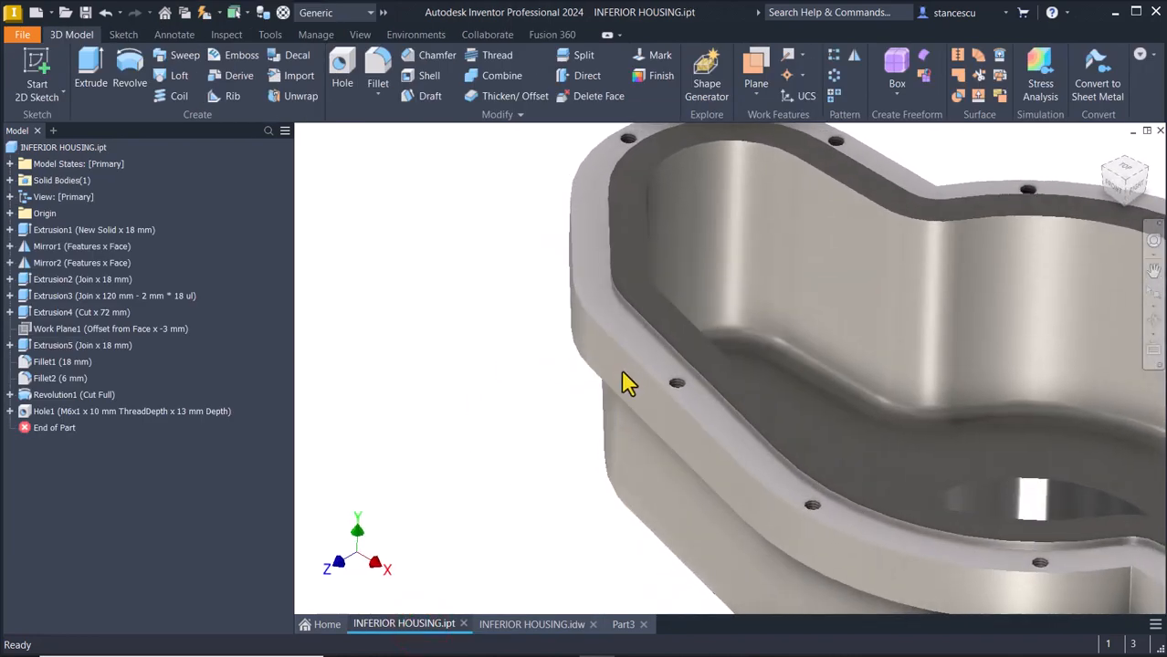
{"action": "left_click", "coordinate": [652, 324]}
{"action": "middle_click_drag", "start_coordinate": [654, 320], "coordinate": [628, 320], "text": "shift"}
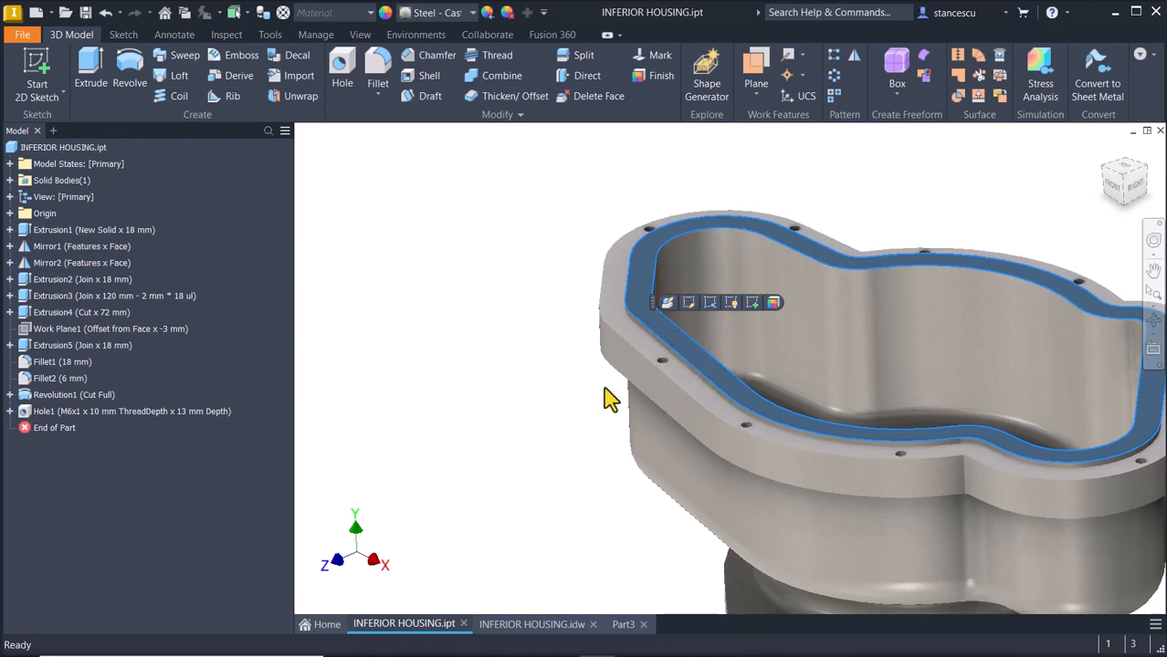
In Part3, extrude the housing outline together with its inner circular region upward by 120-2*18 mm, joined to the existing body
{"action": "left_click", "coordinate": [625, 624]}
{"action": "left_click", "coordinate": [459, 491]}
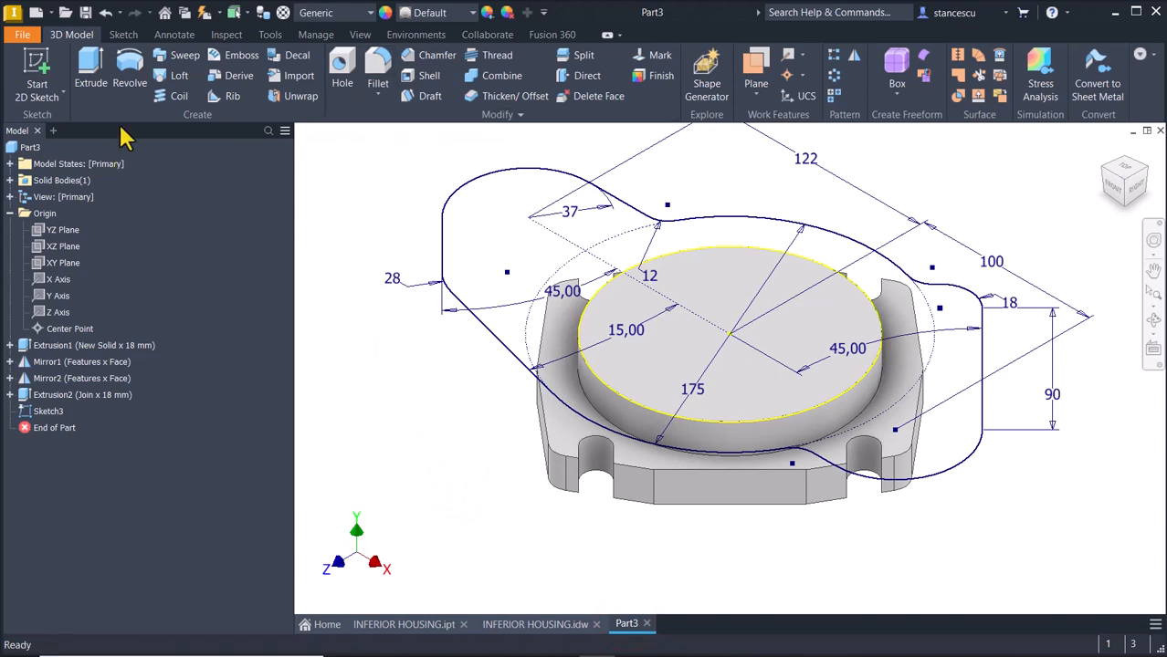
{"action": "left_click", "coordinate": [90, 72]}
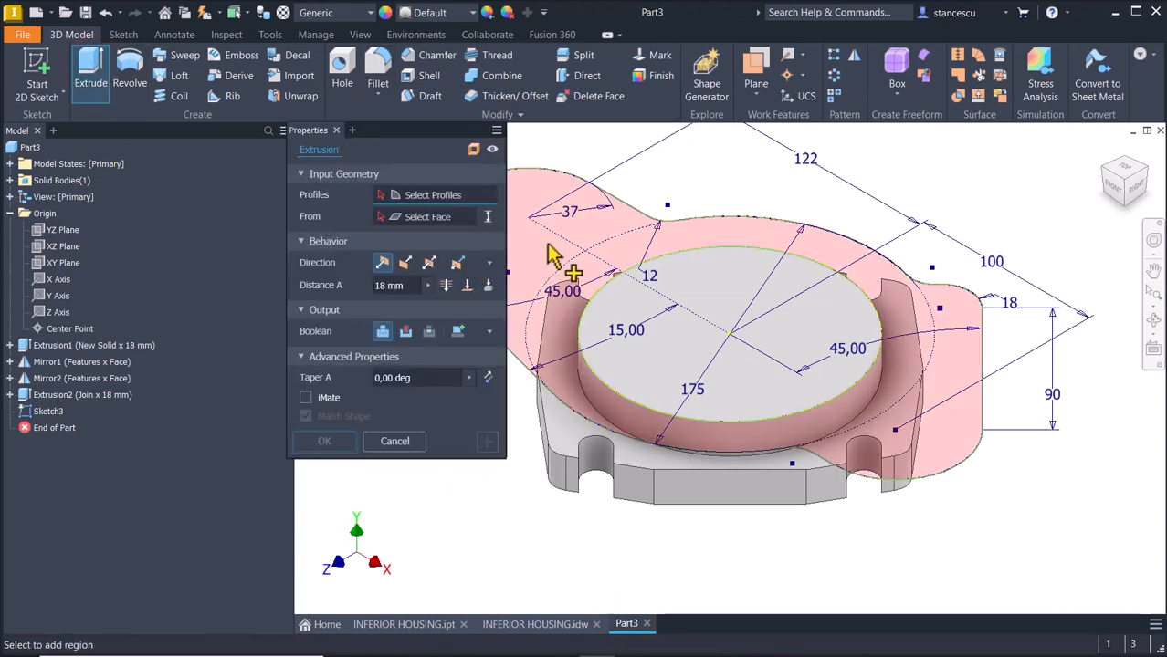
{"action": "left_click", "coordinate": [551, 245]}
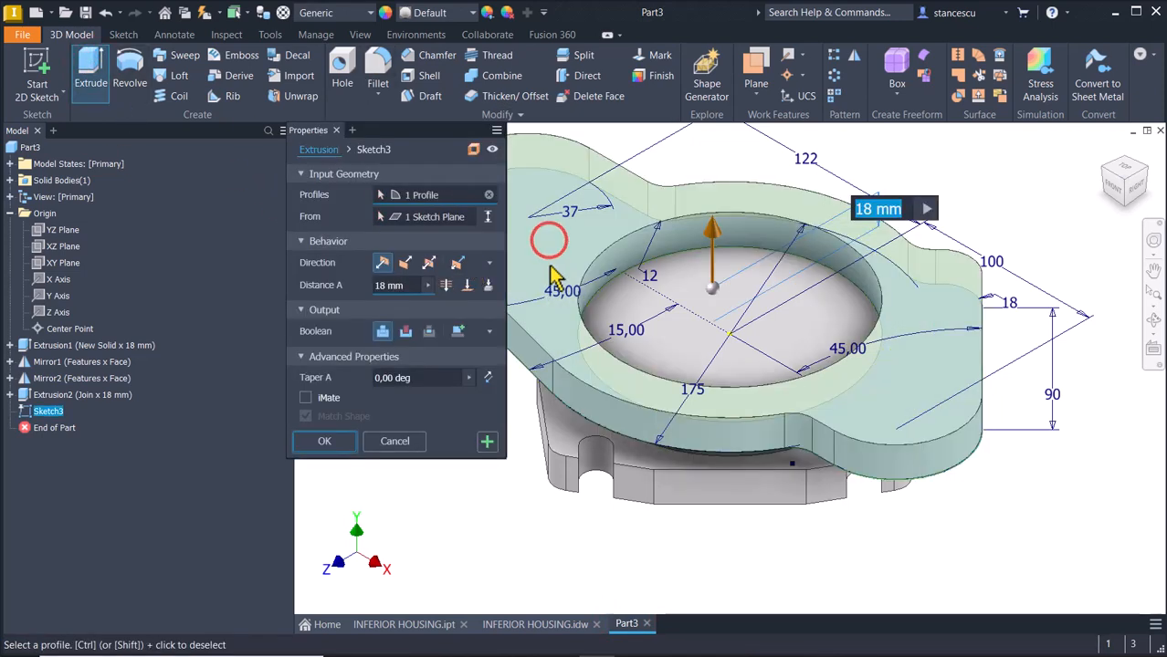
{"action": "left_click", "coordinate": [675, 291]}
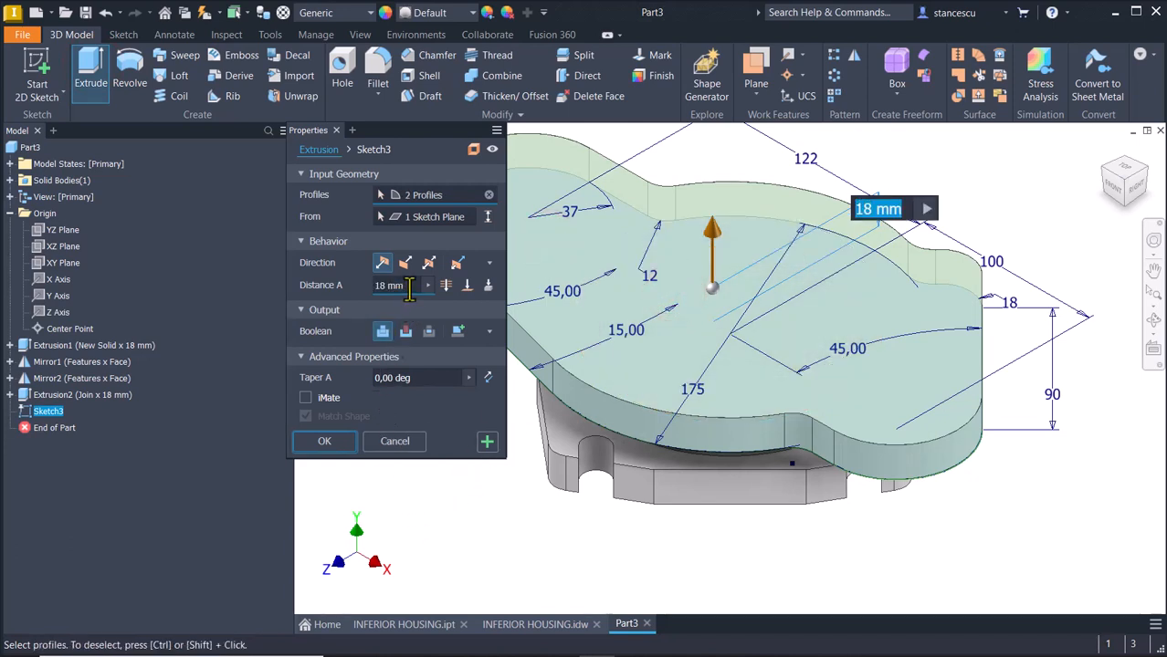
{"action": "left_click", "coordinate": [409, 286]}
{"action": "type", "text": "1"}
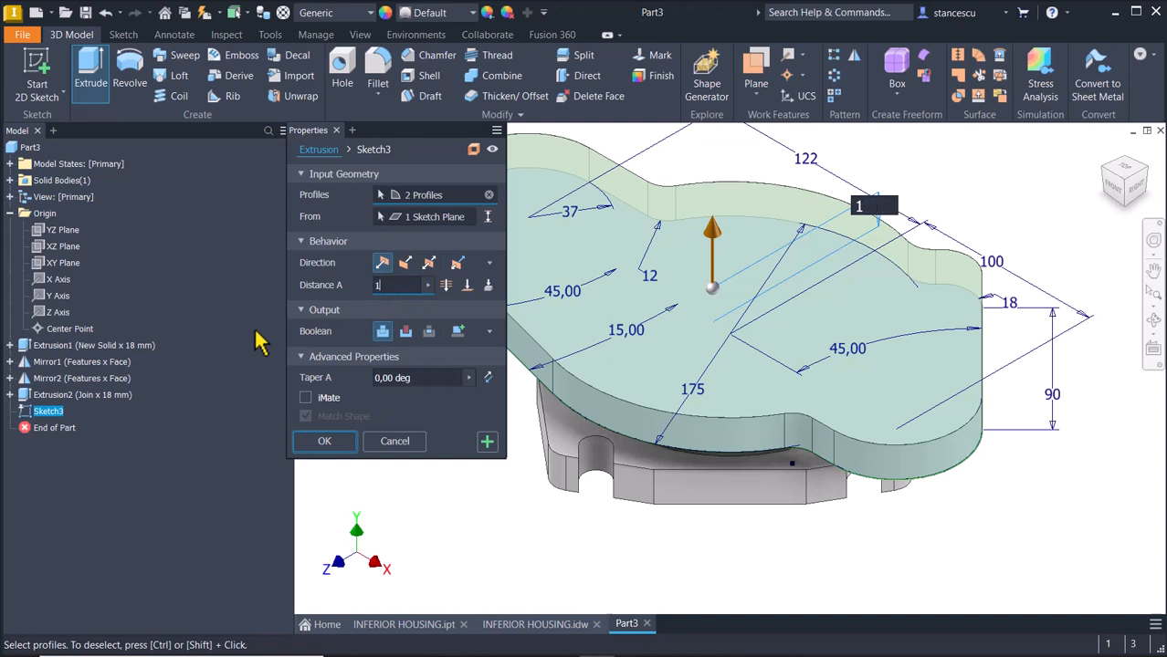
{"action": "type", "text": "20-"}
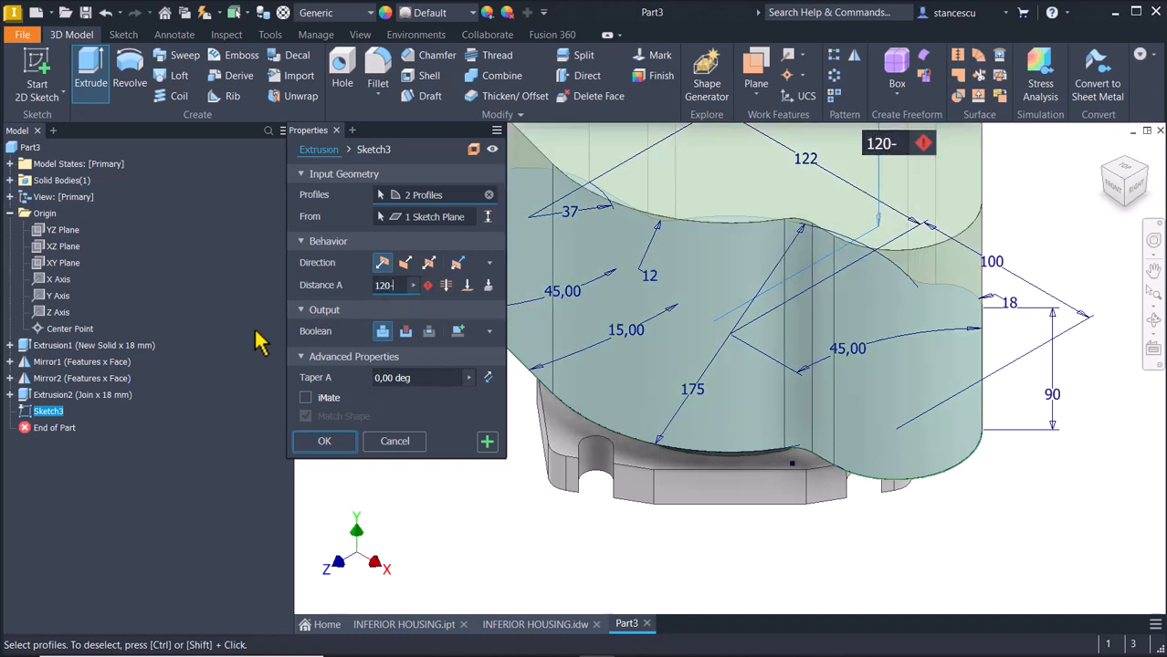
{"action": "type", "text": "2*18"}
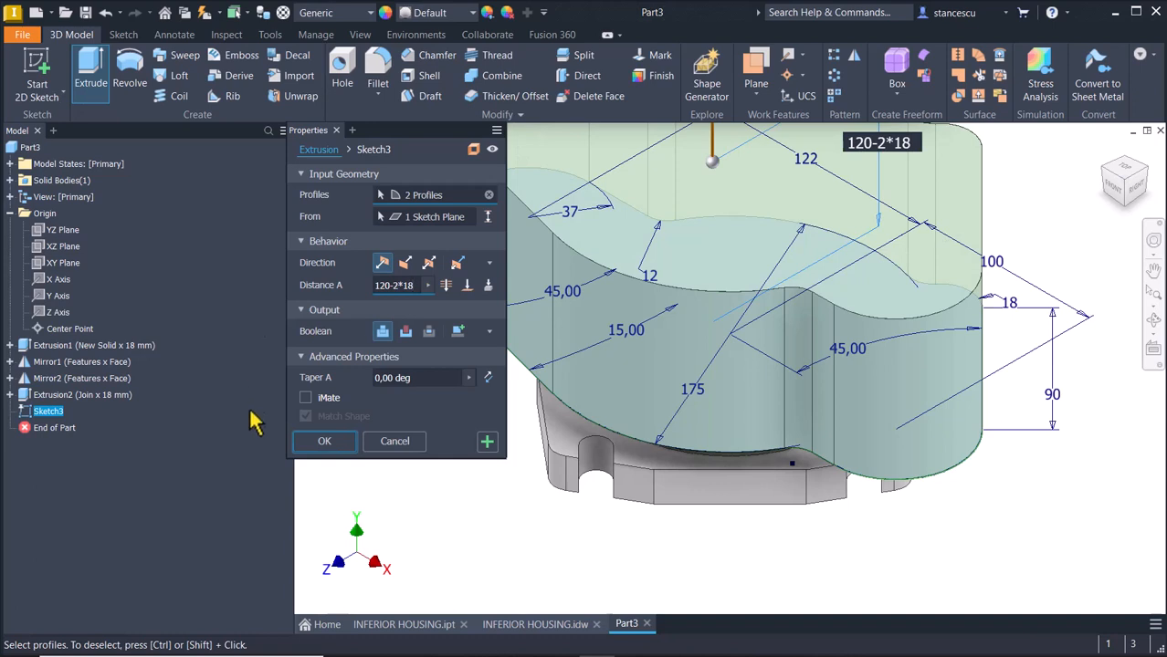
{"action": "left_click", "coordinate": [322, 441]}
{"action": "key", "text": "F6"}
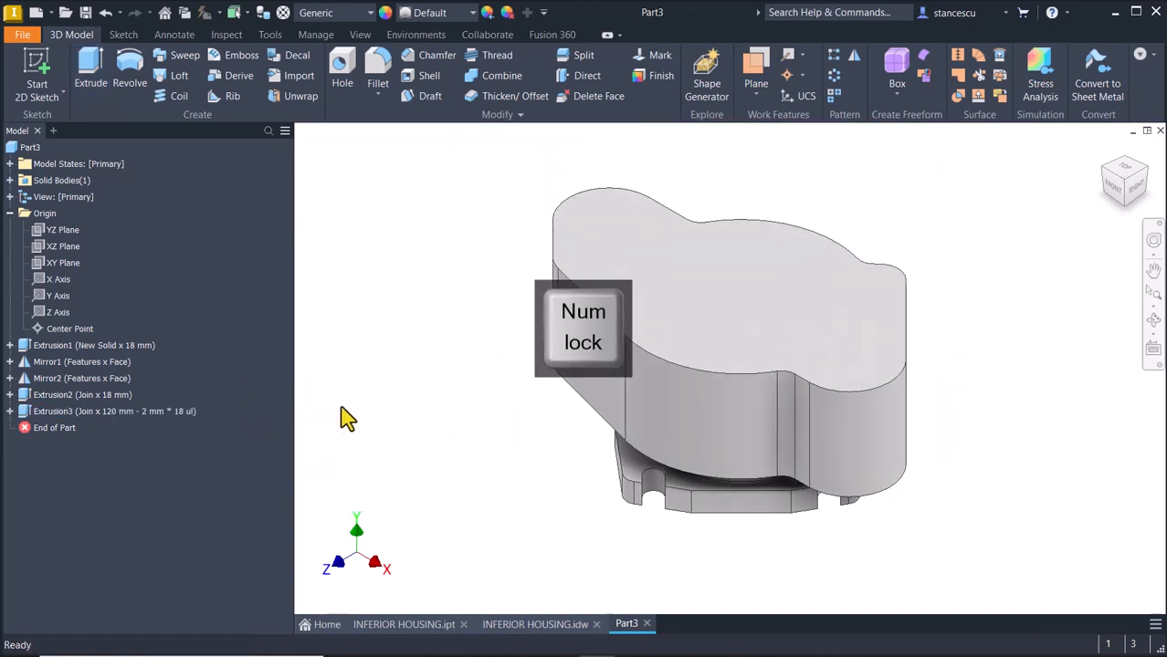
{"action": "key", "text": "F6"}
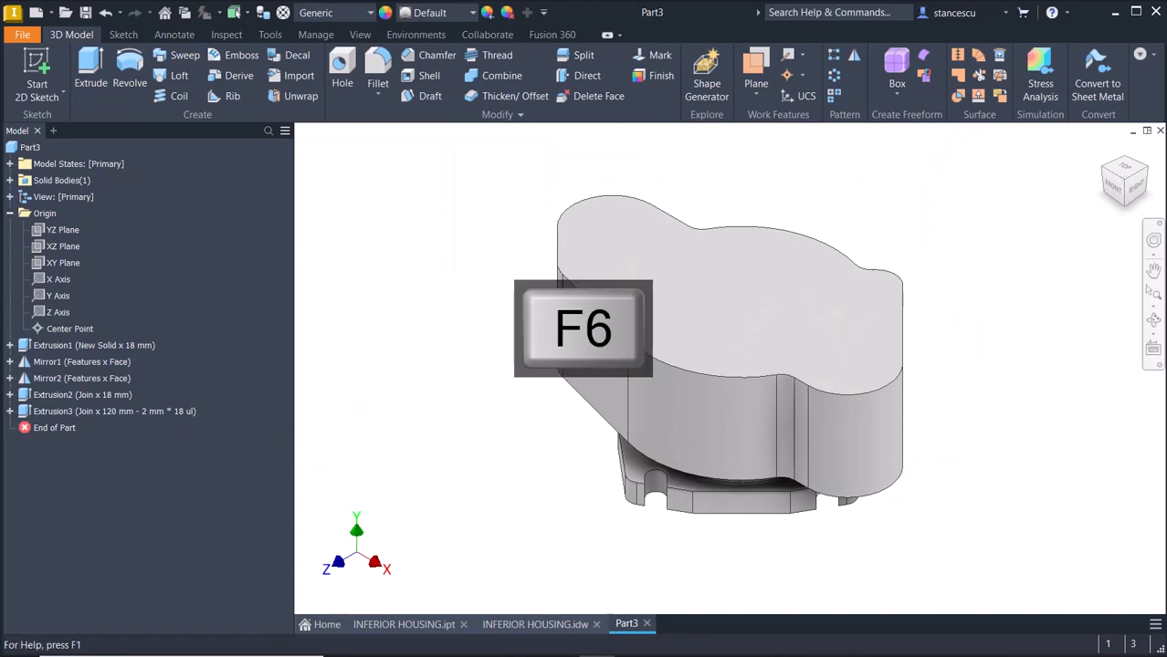
Examine the cavity in the finished INFERIOR HOUSING.ipt model and the wall offset dimensions in the plan view of INFERIOR HOUSING.idw
{"action": "left_click", "coordinate": [540, 624]}
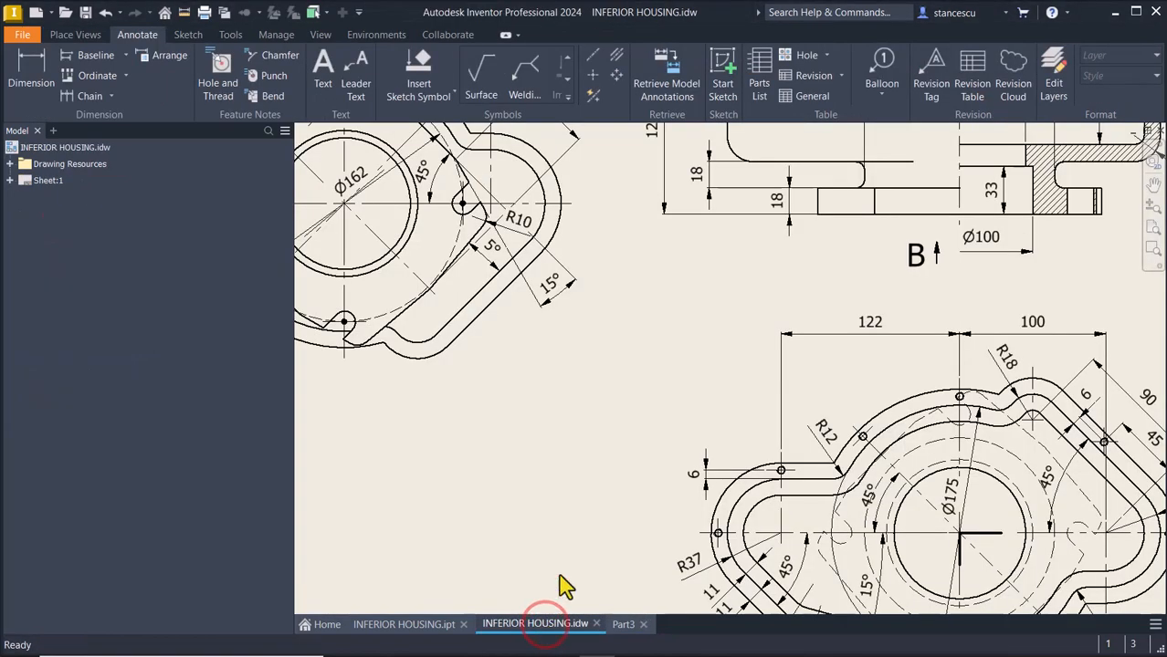
{"action": "left_click", "coordinate": [410, 627]}
{"action": "mouse_move", "coordinate": [849, 352]}
{"action": "middle_mouse_down", "text": "shift"}
{"action": "mouse_move", "coordinate": [876, 358]}
{"action": "mouse_move", "coordinate": [909, 288]}
{"action": "mouse_move", "coordinate": [906, 226]}
{"action": "middle_mouse_up", "text": "shift"}
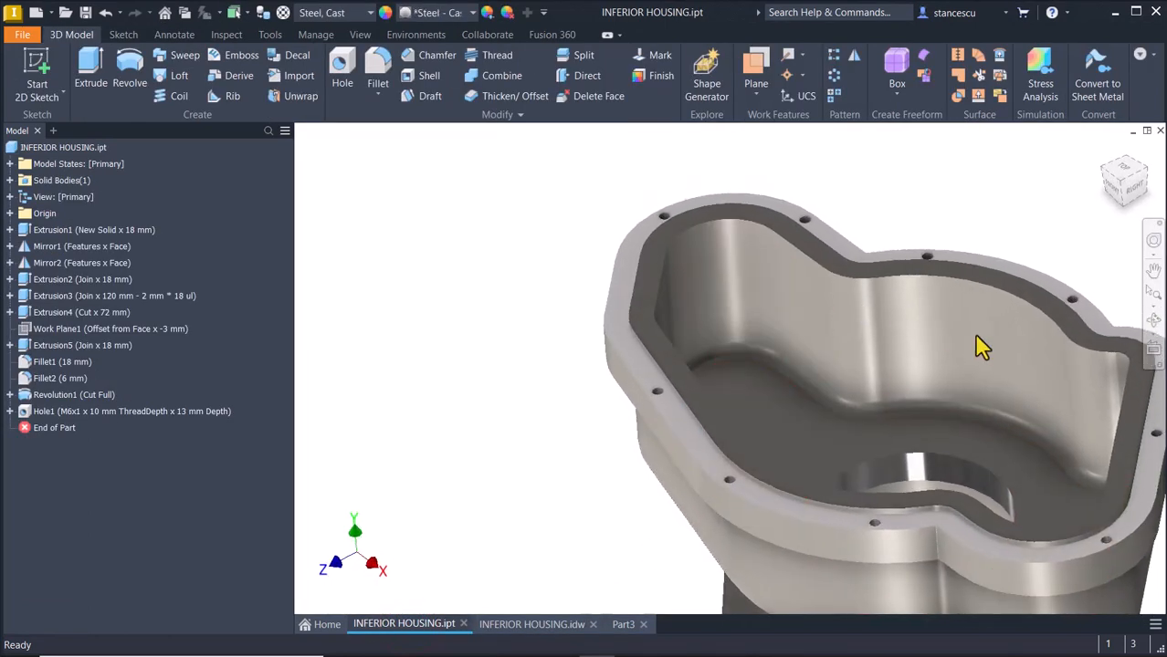
{"action": "left_click", "coordinate": [557, 629]}
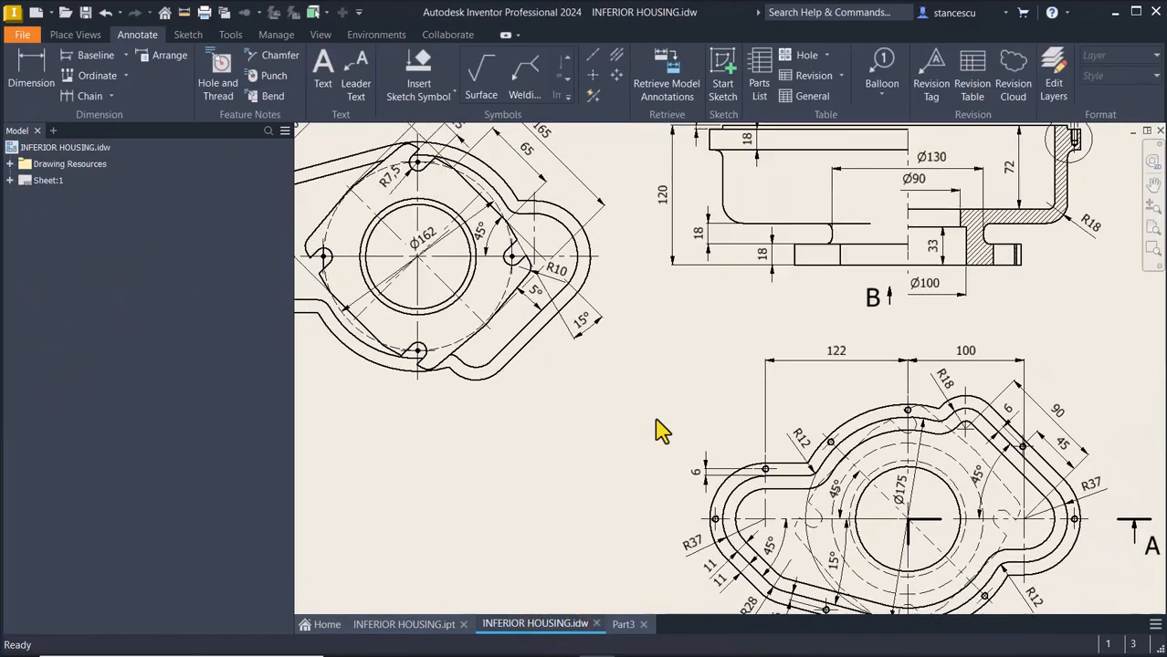
{"action": "scroll", "coordinate": [922, 360], "scroll_direction": "up", "scroll_amount": 3}
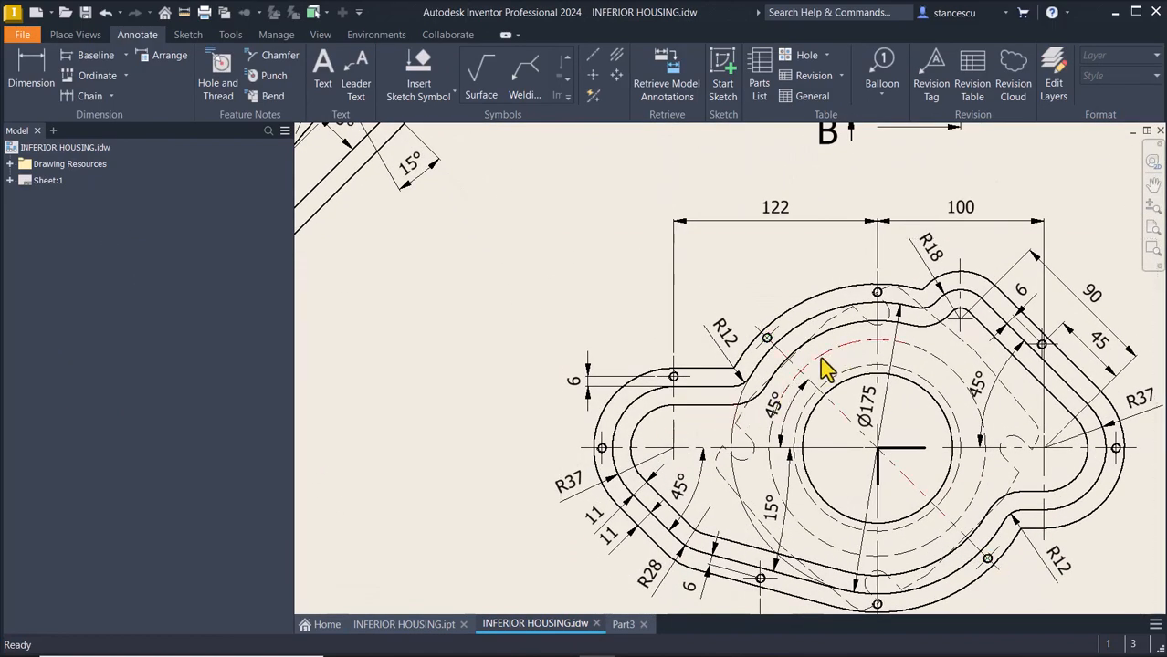
{"action": "scroll", "coordinate": [639, 525], "scroll_direction": "up", "scroll_amount": 2}
{"action": "scroll", "coordinate": [639, 525], "scroll_direction": "up", "scroll_amount": 1}
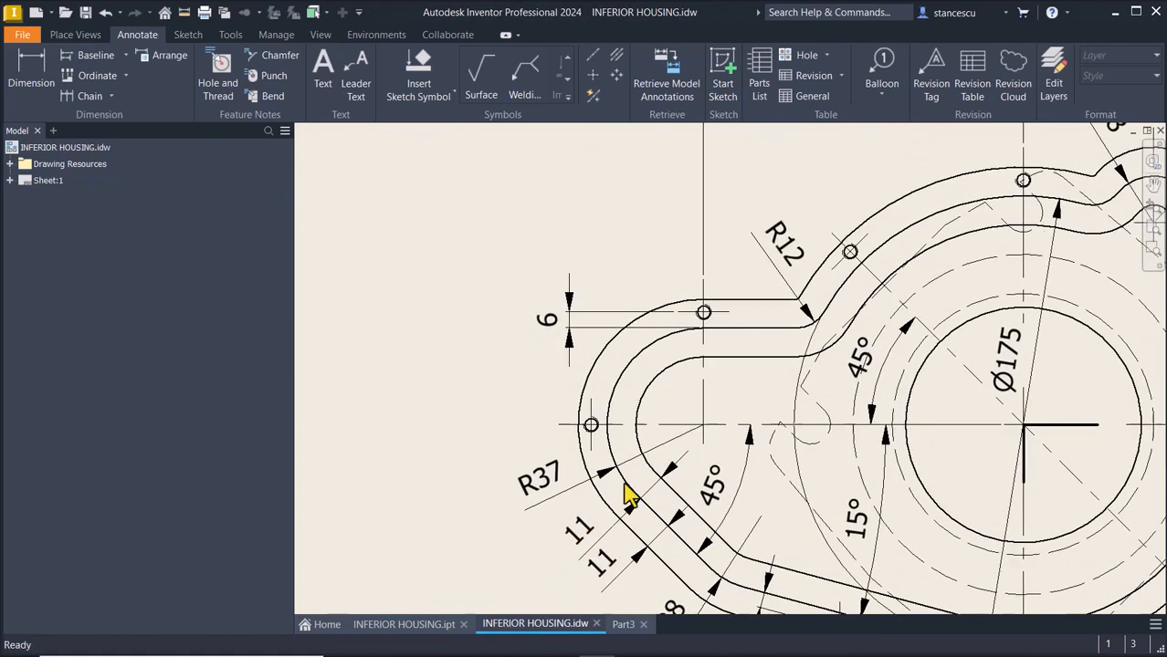
{"action": "left_click", "coordinate": [659, 491]}
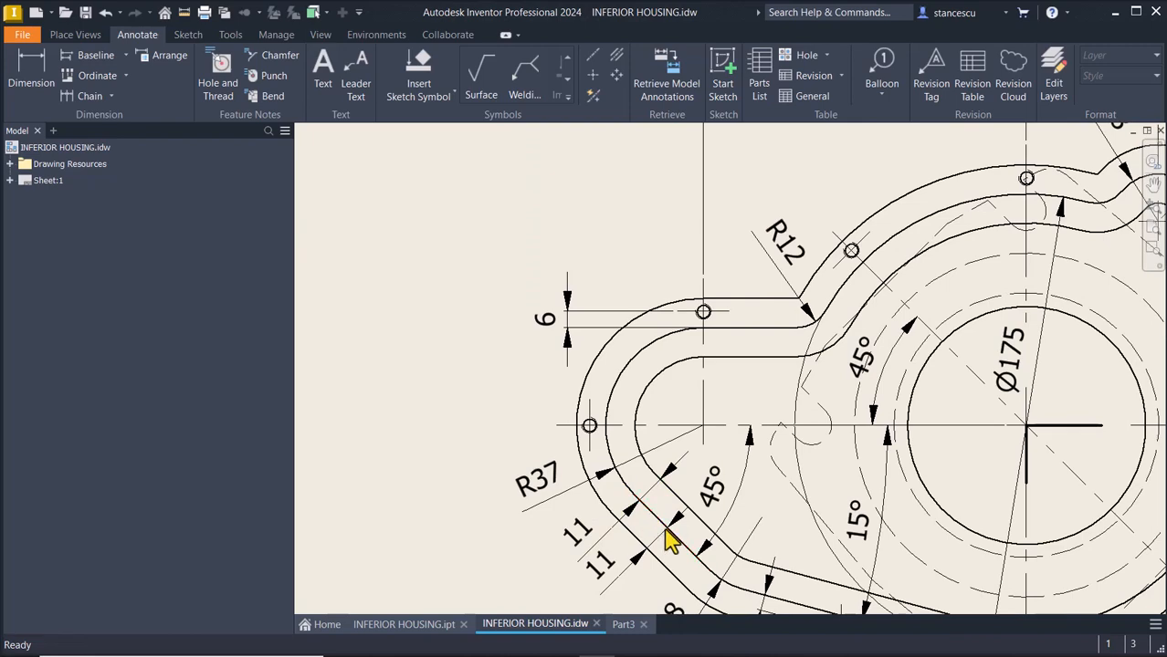
{"action": "middle_click_drag", "start_coordinate": [666, 600], "coordinate": [665, 499]}
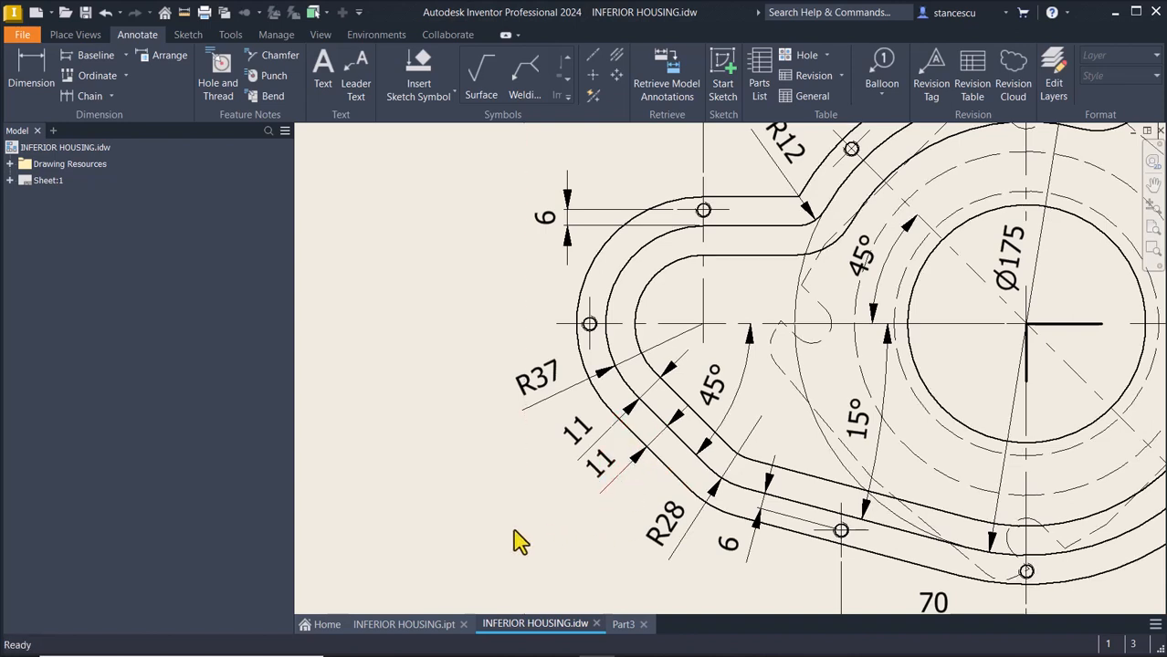
In Part3, sketch on the body's top face, offset its projected outline inward by 11 mm, and finish the sketch
{"action": "left_click", "coordinate": [623, 624]}
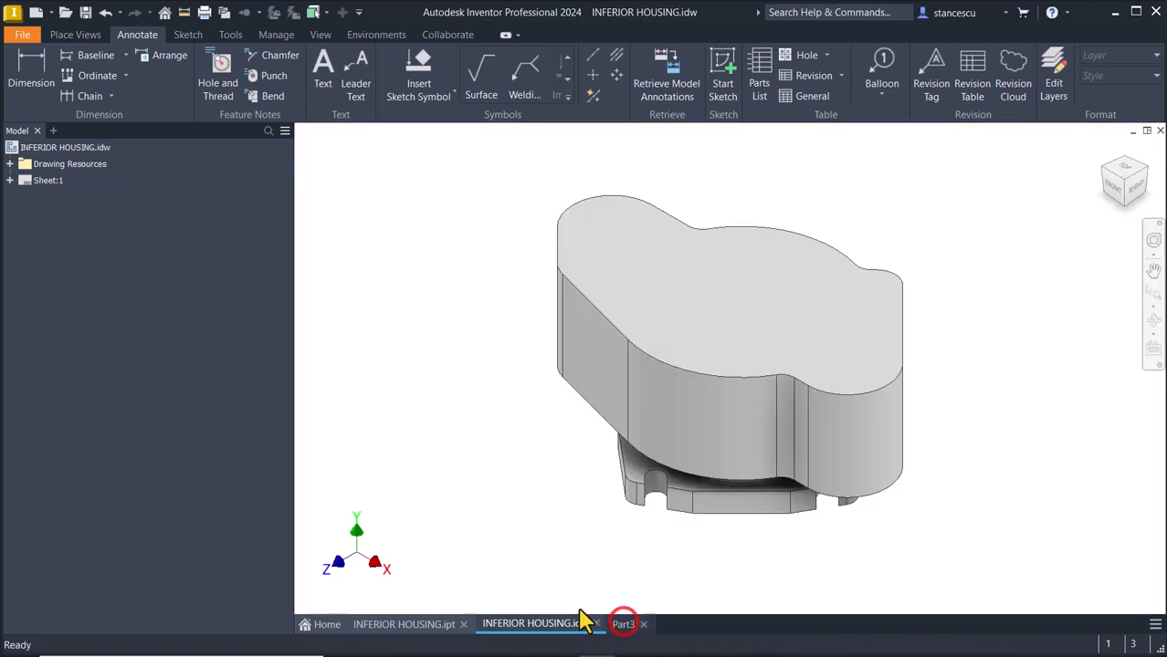
{"action": "left_click", "coordinate": [805, 305]}
{"action": "left_click", "coordinate": [910, 298]}
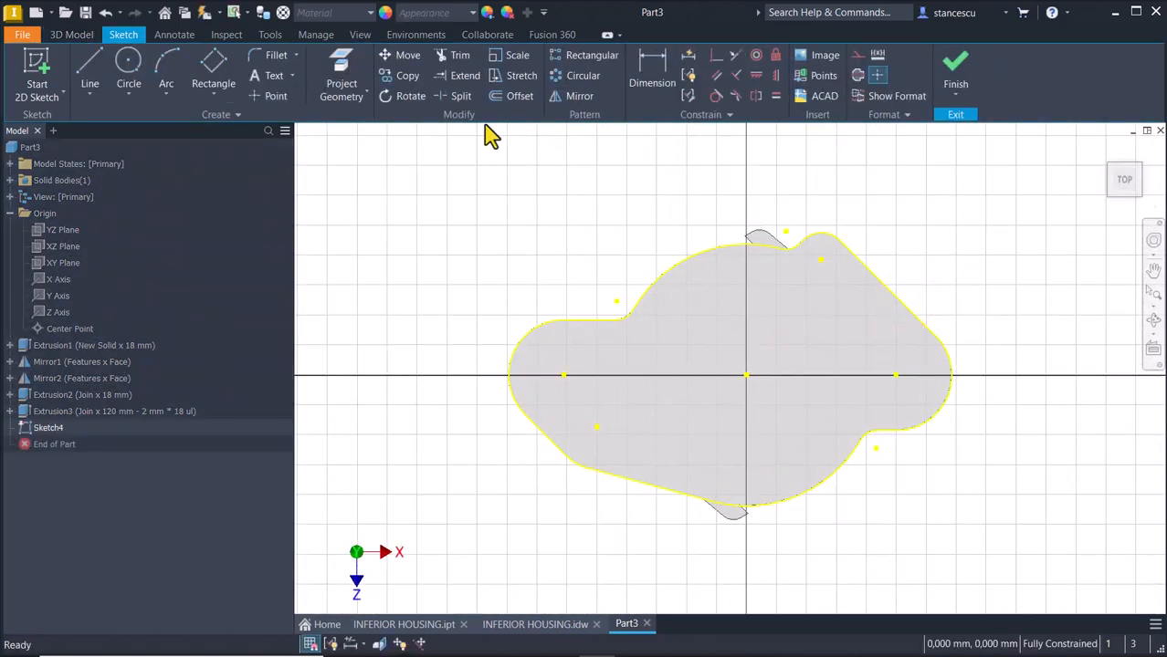
{"action": "left_click", "coordinate": [516, 97]}
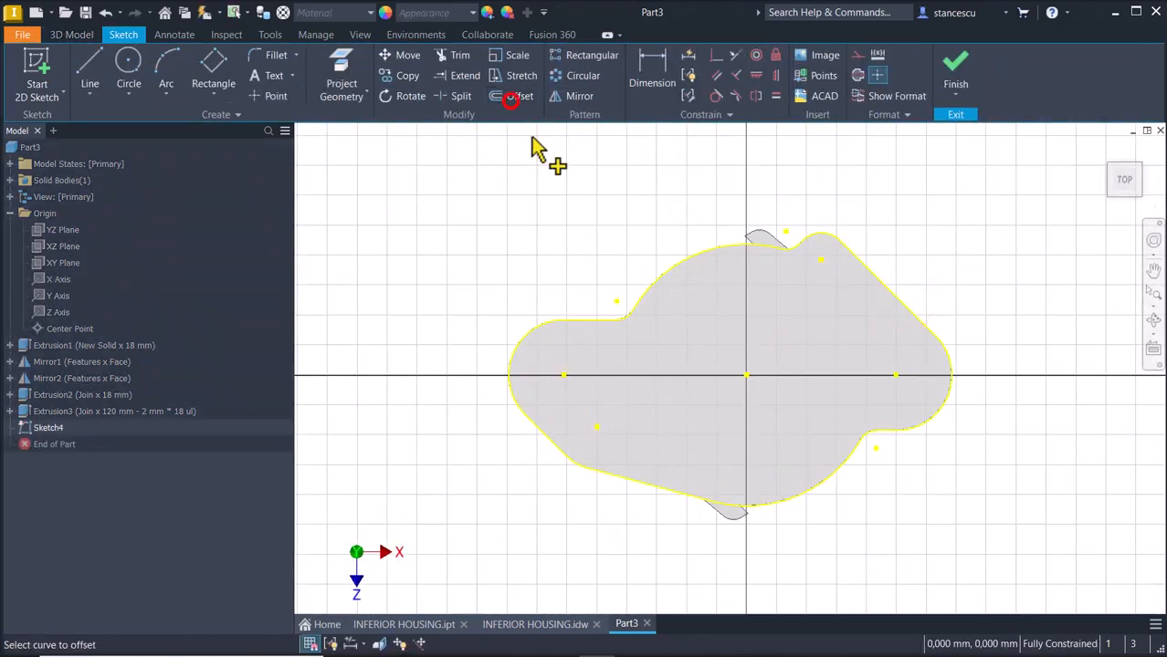
{"action": "left_click", "coordinate": [638, 304]}
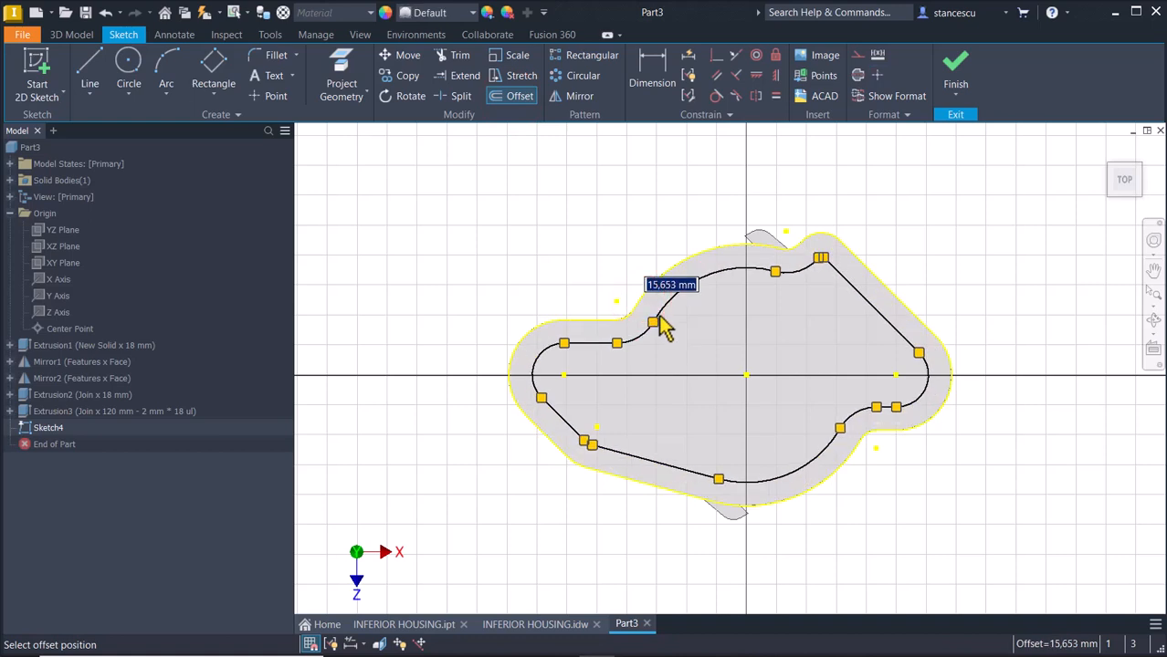
{"action": "type", "text": "11"}
{"action": "key", "text": "Return"}
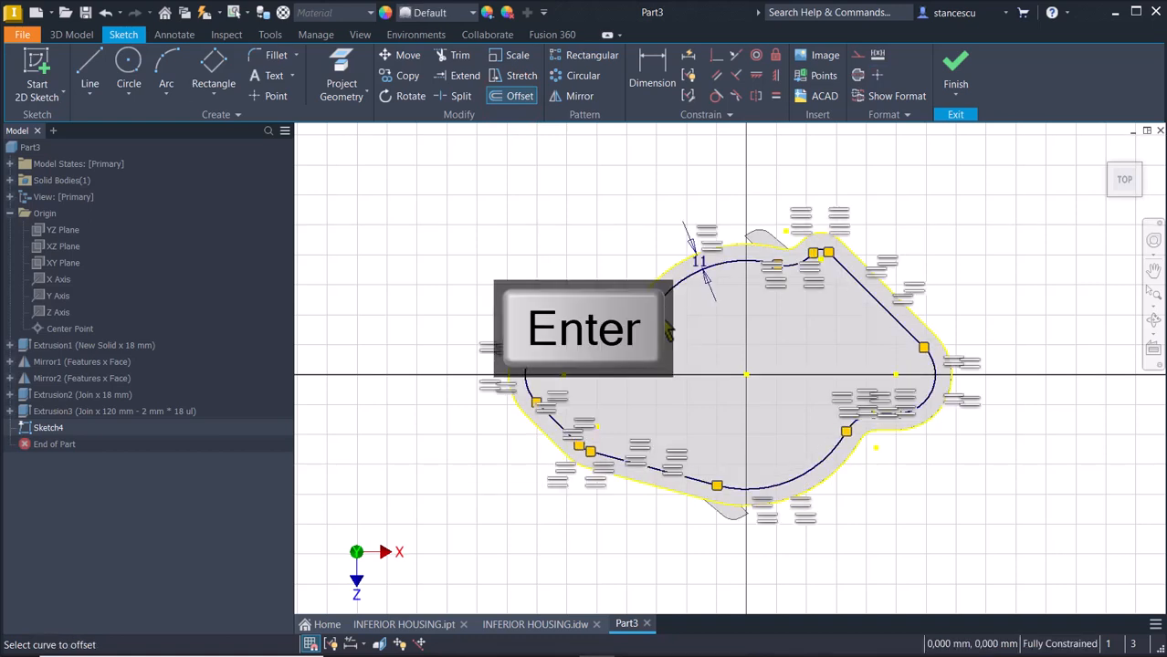
{"action": "left_click", "coordinate": [955, 66]}
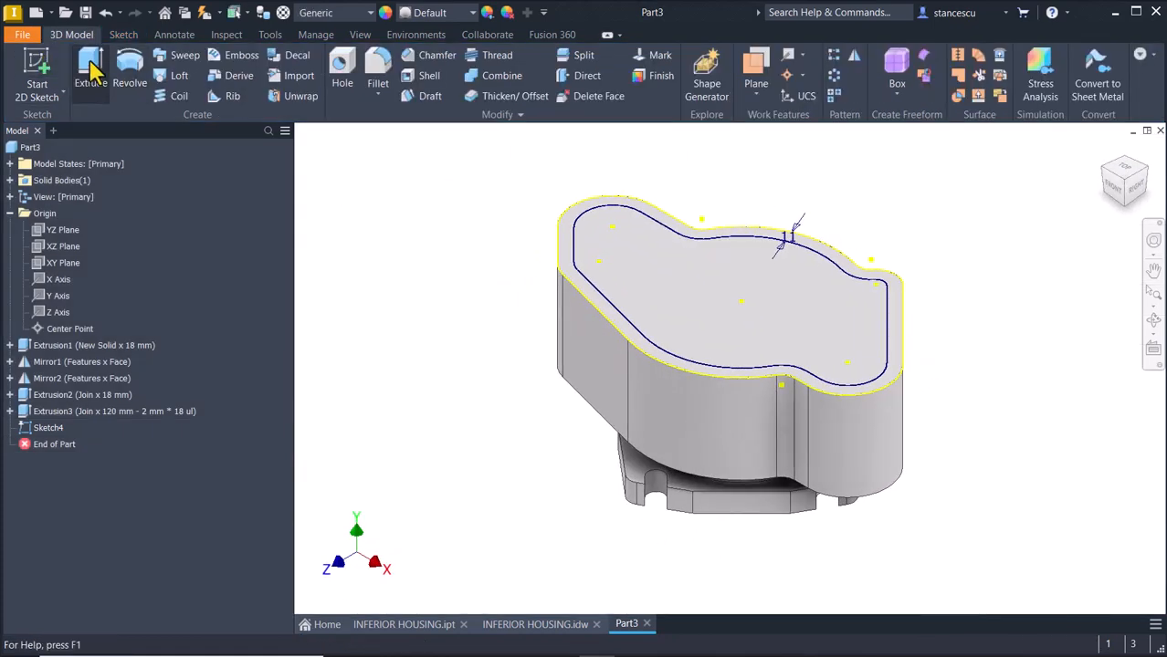
Extrude the region inside the offset outline as a cut 72 mm deep into the body
{"action": "left_click", "coordinate": [90, 70]}
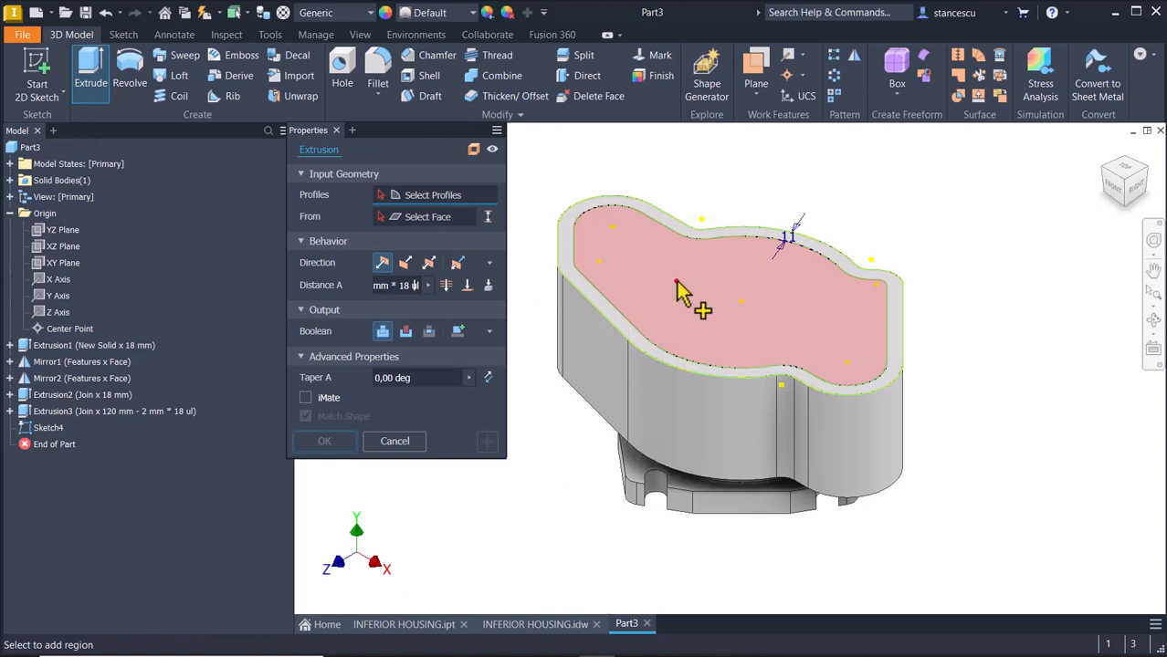
{"action": "left_click", "coordinate": [678, 290]}
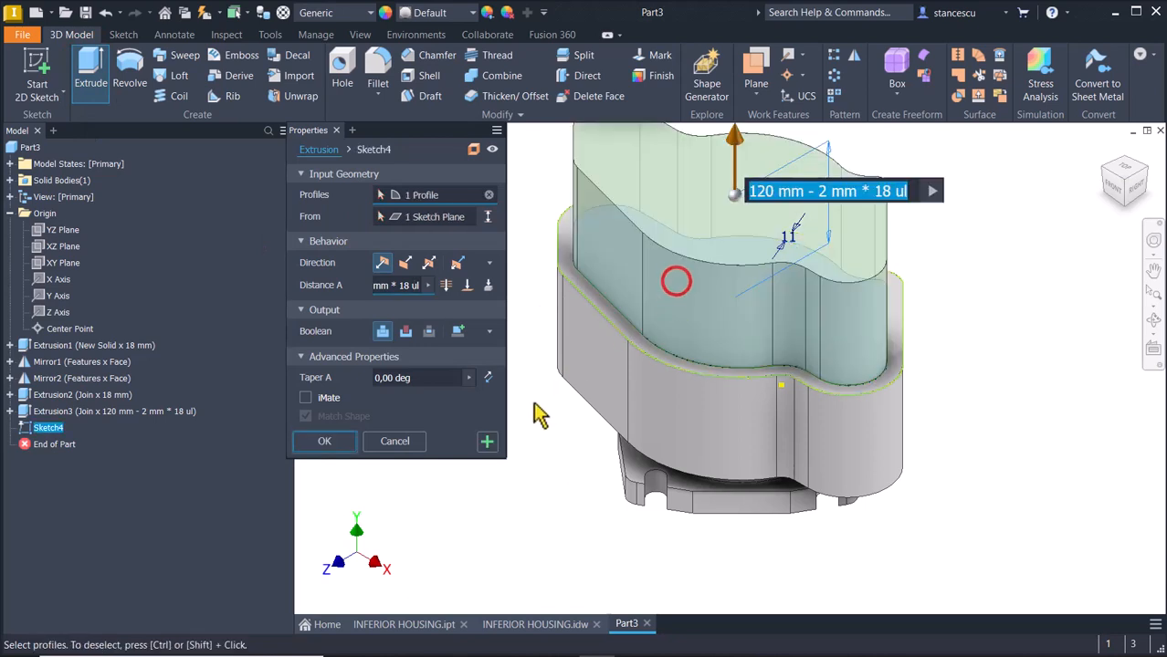
{"action": "left_click", "coordinate": [406, 332]}
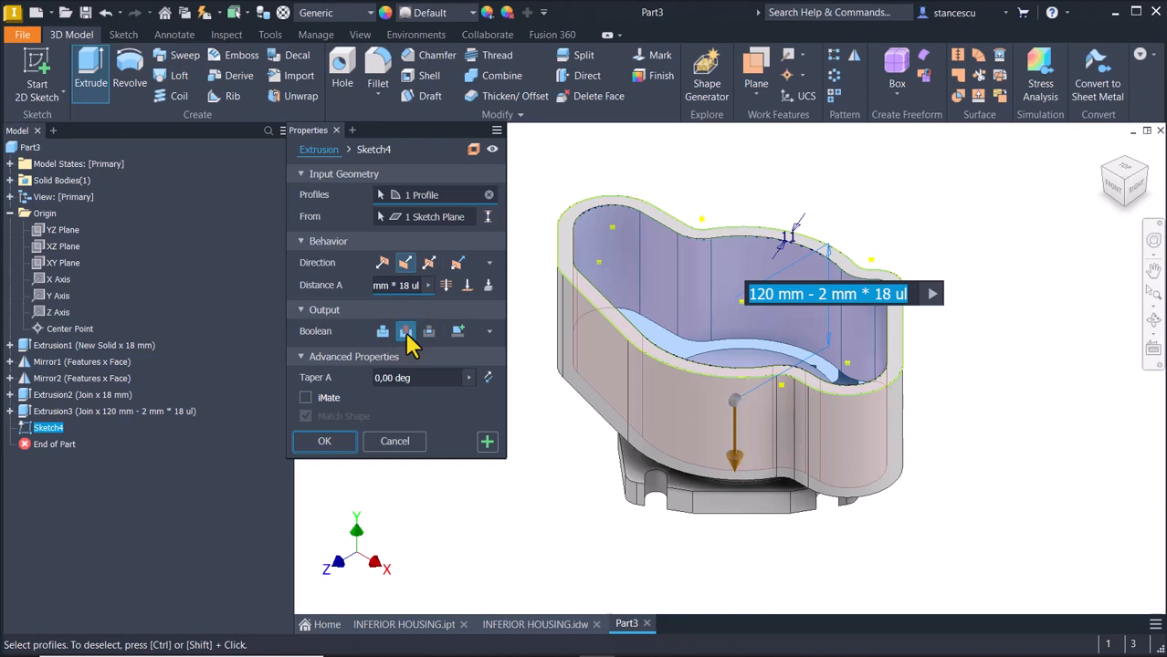
{"action": "type", "text": "72"}
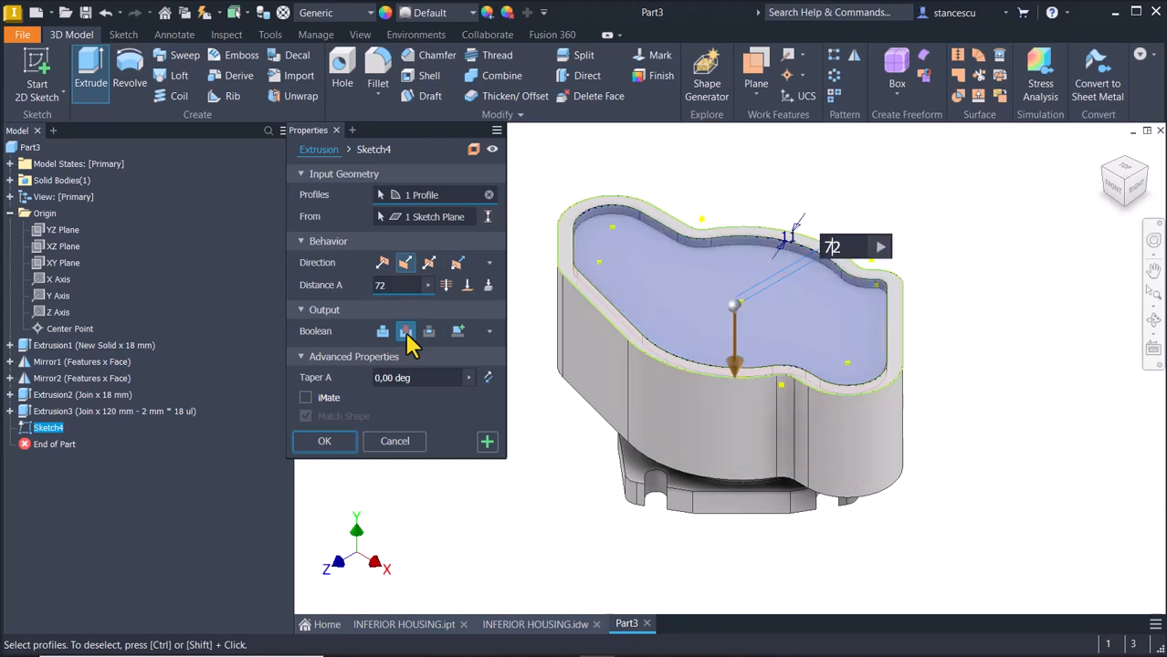
{"action": "key", "text": "Return"}
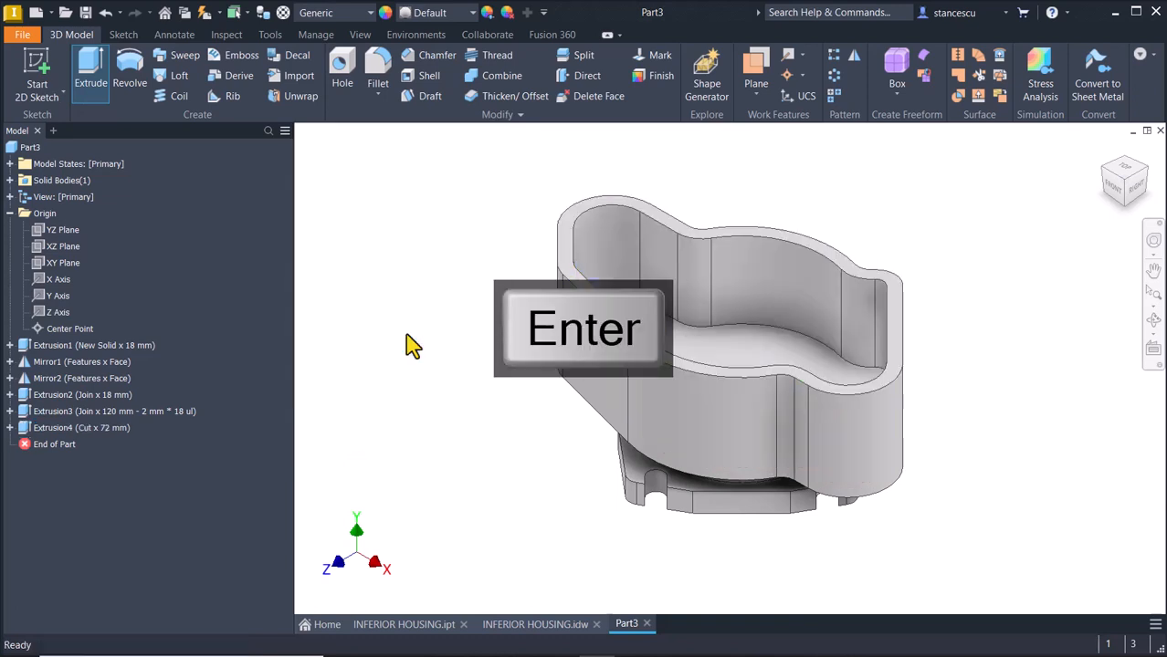
Check the rim step height in section A-A of INFERIOR HOUSING.idw, and in Part3 create a work plane offset -3 mm from the top rim face
{"action": "left_click", "coordinate": [539, 623]}
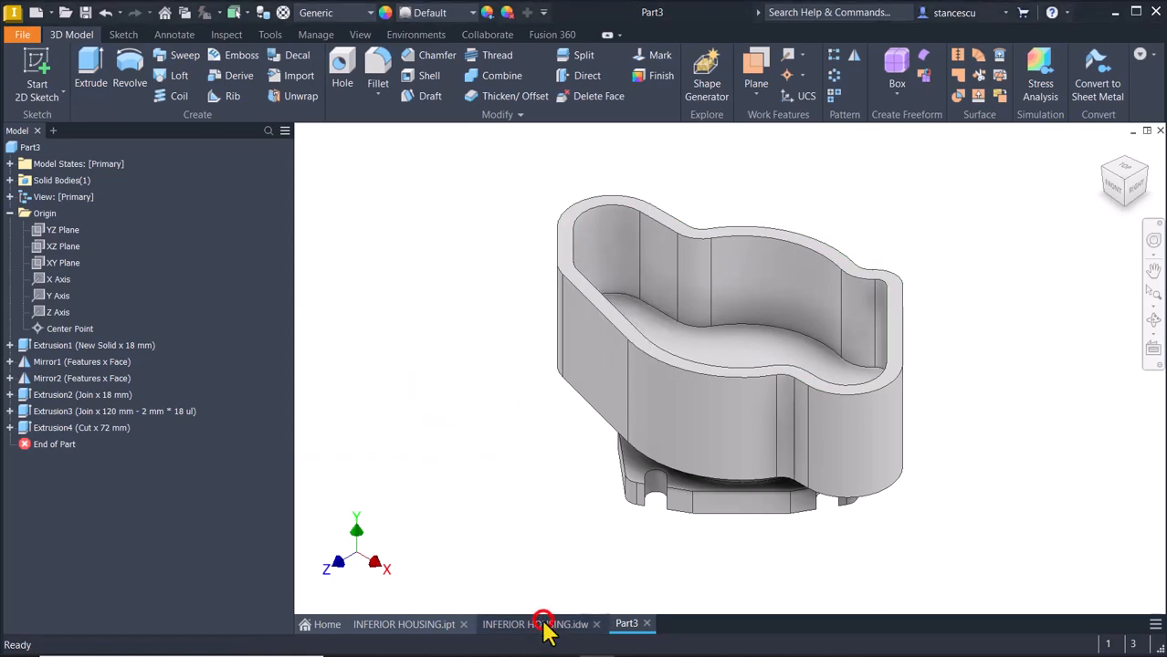
{"action": "key", "text": "Num_Lock"}
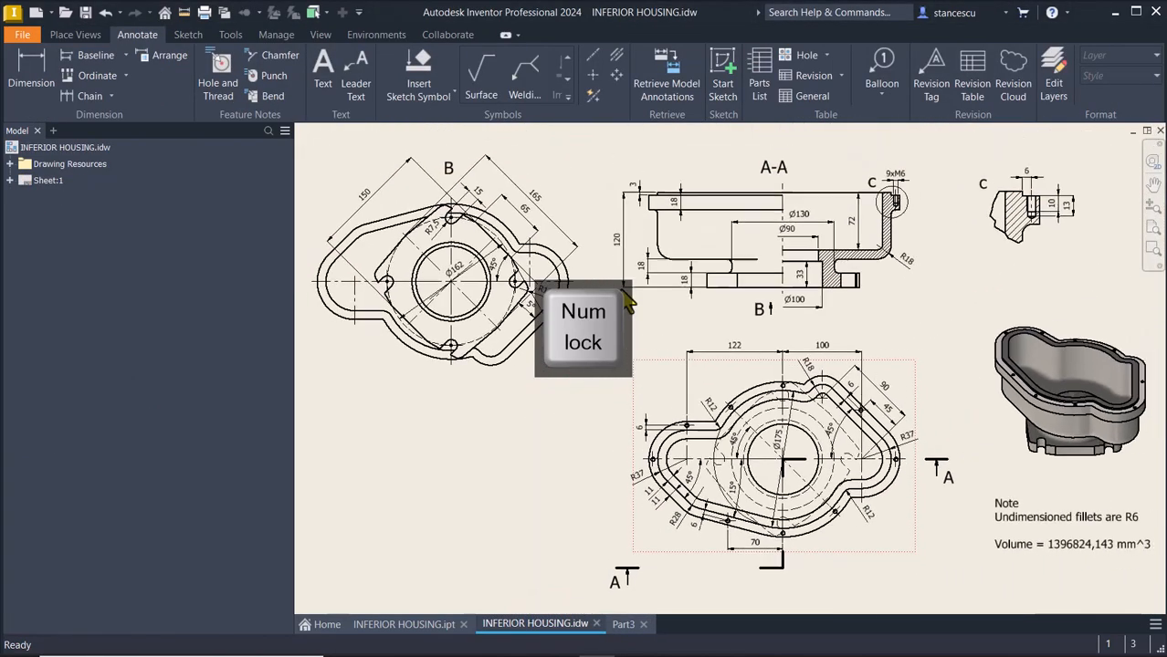
{"action": "scroll", "coordinate": [645, 195], "scroll_direction": "up", "scroll_amount": 3}
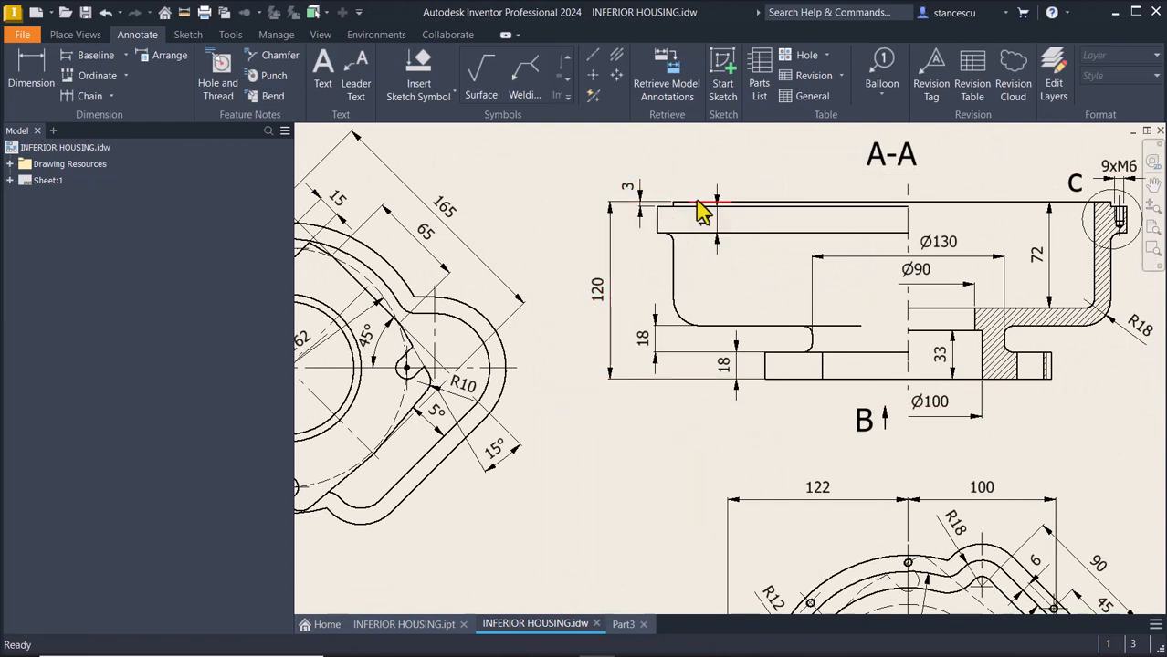
{"action": "left_click", "coordinate": [624, 625]}
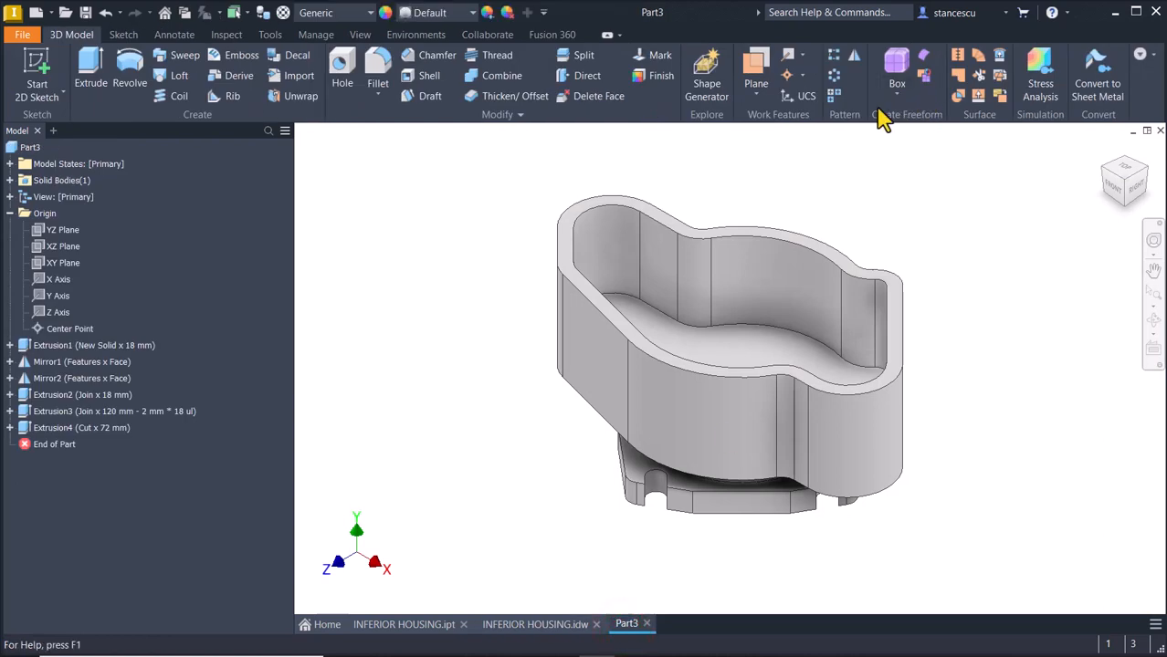
{"action": "left_click", "coordinate": [747, 66]}
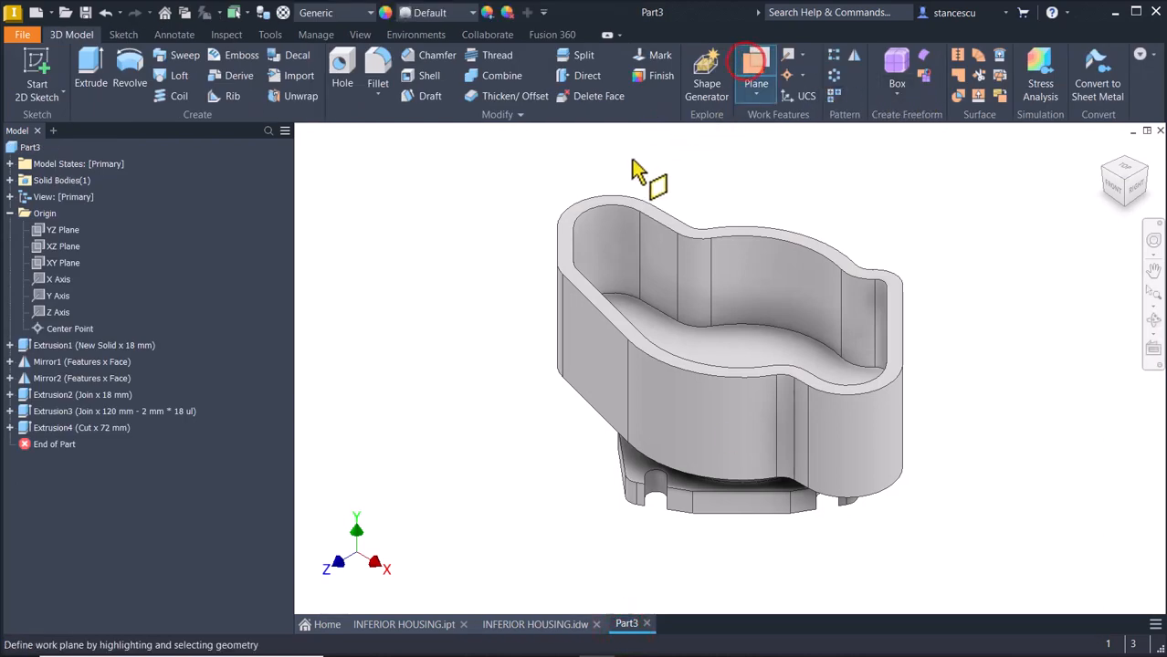
{"action": "left_click_drag", "start_coordinate": [564, 228], "coordinate": [564, 245]}
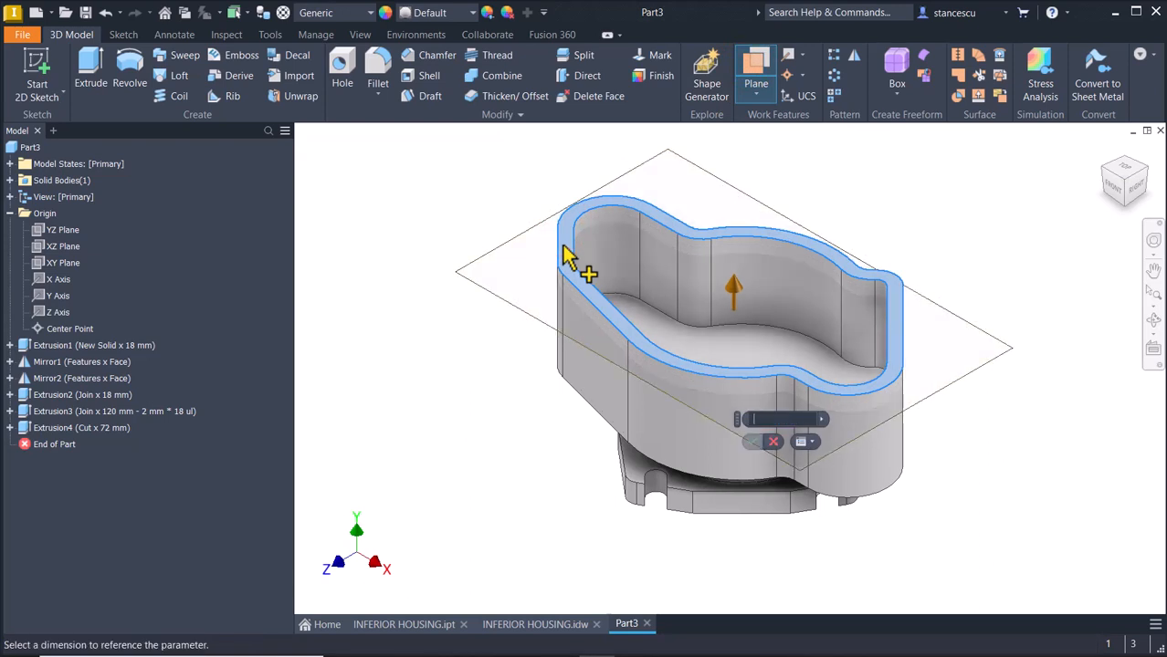
{"action": "key", "text": "Return"}
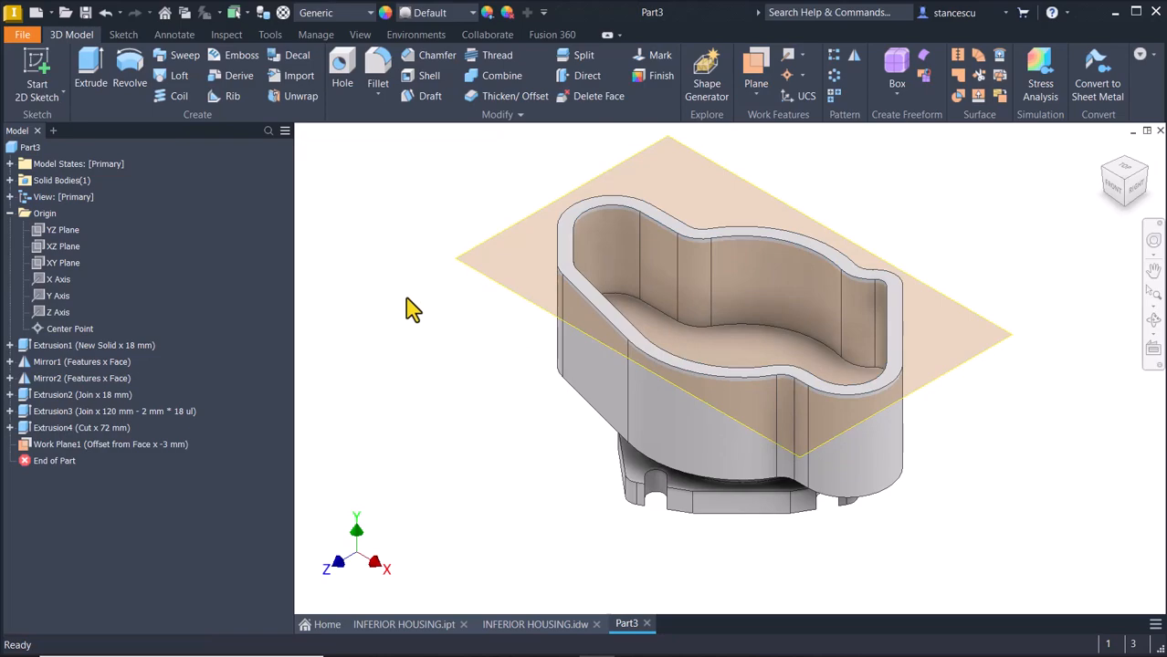
Start a sketch on the offset work plane with the rim face's outlines projected and the graphics sliced at the sketch plane
{"action": "left_click", "coordinate": [502, 285]}
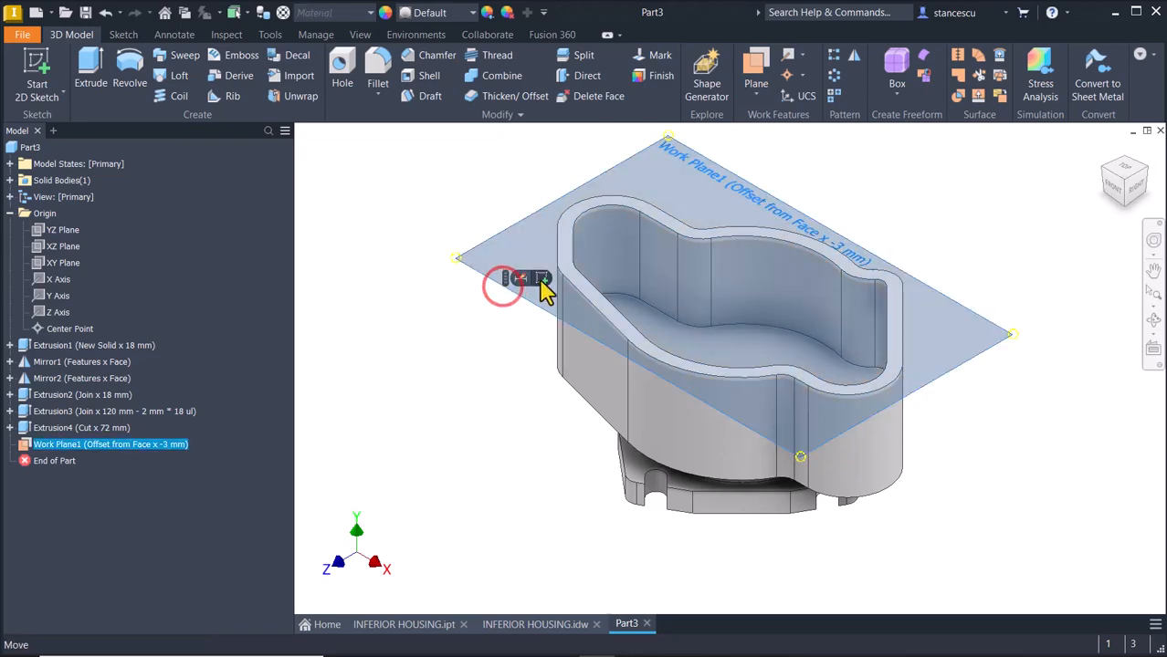
{"action": "left_click", "coordinate": [540, 279]}
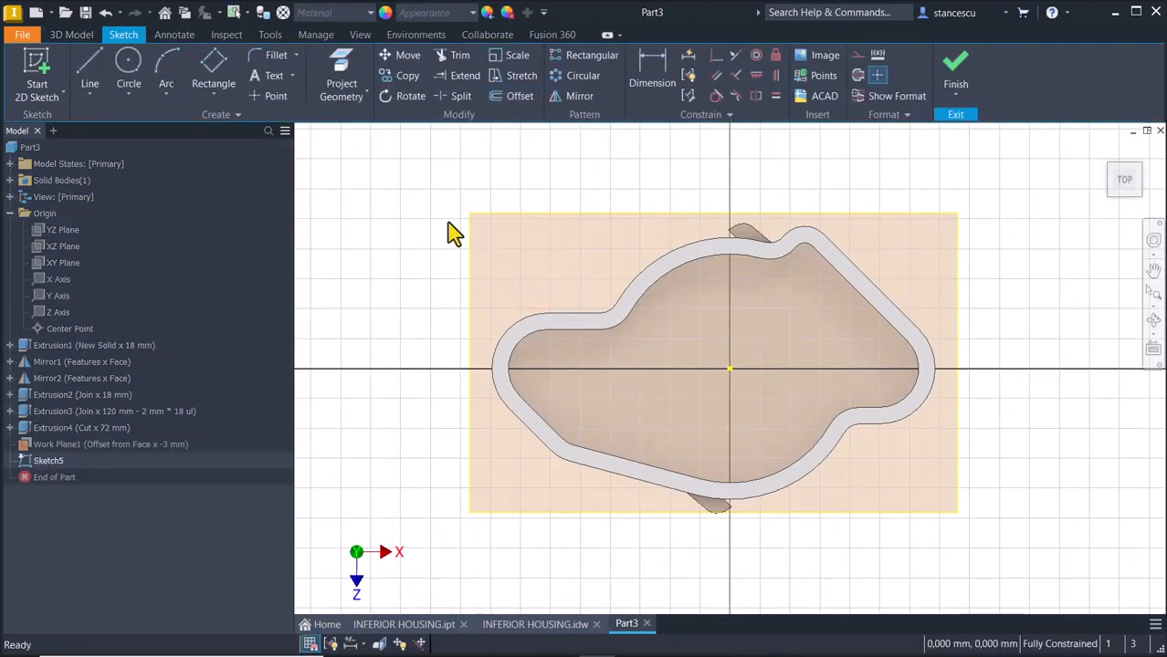
{"action": "left_click", "coordinate": [342, 73]}
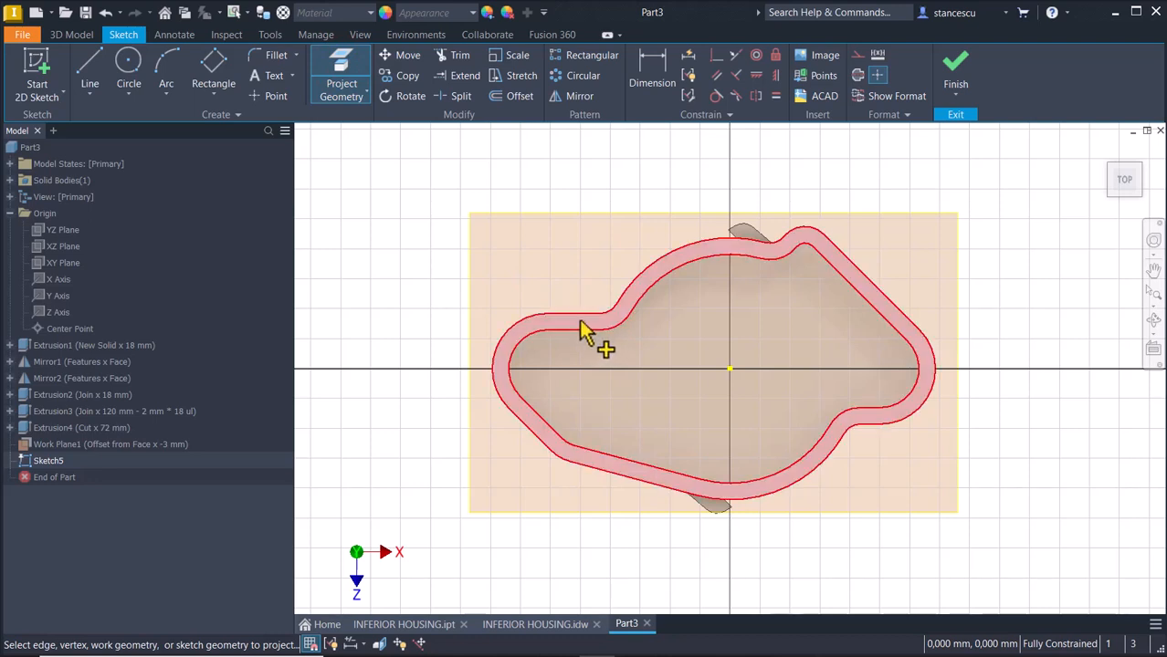
{"action": "left_click", "coordinate": [580, 321]}
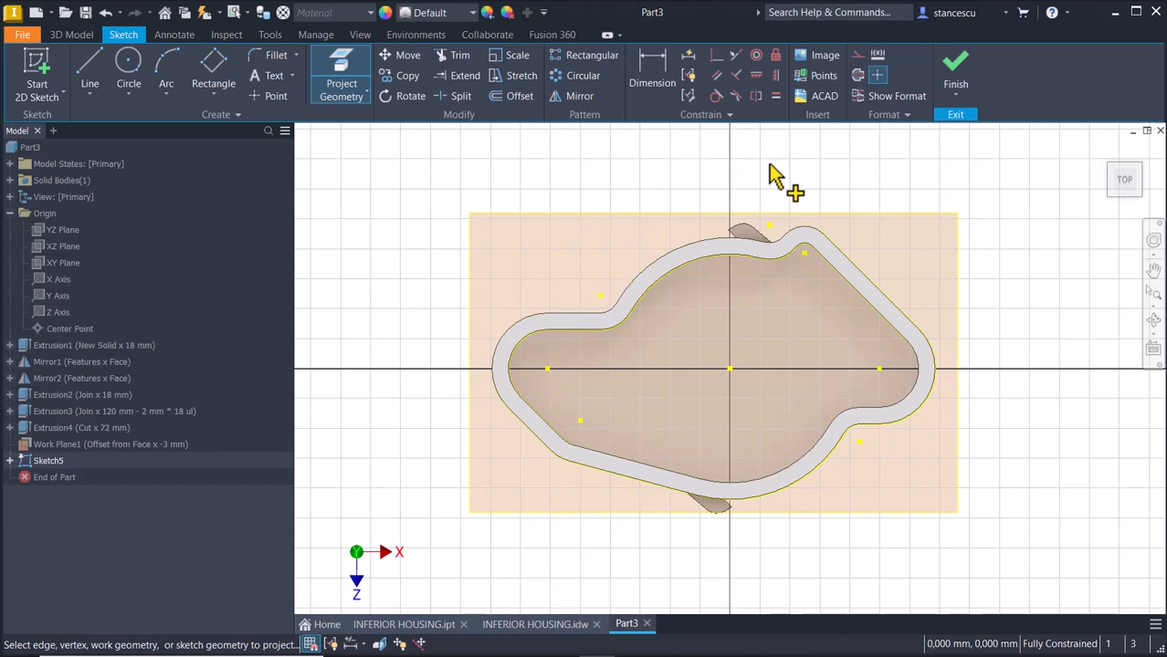
{"action": "key", "text": "F7"}
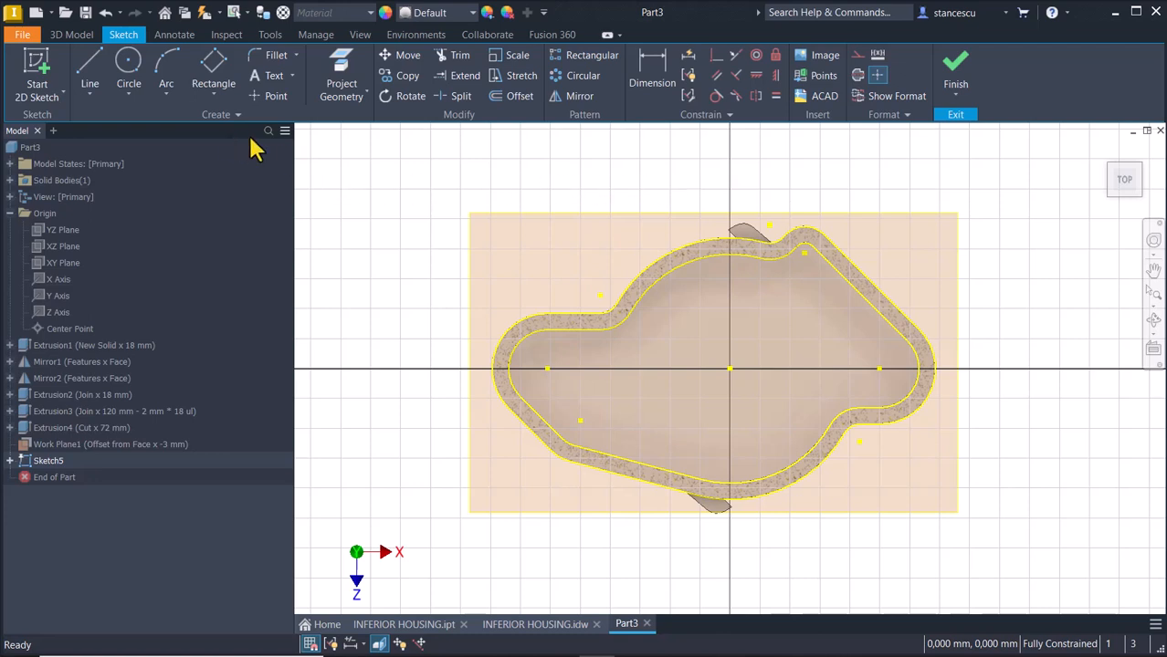
Offset the projected outer rim outline outward by 11 mm and finish the sketch
{"action": "left_click", "coordinate": [516, 97]}
{"action": "left_click", "coordinate": [628, 290]}
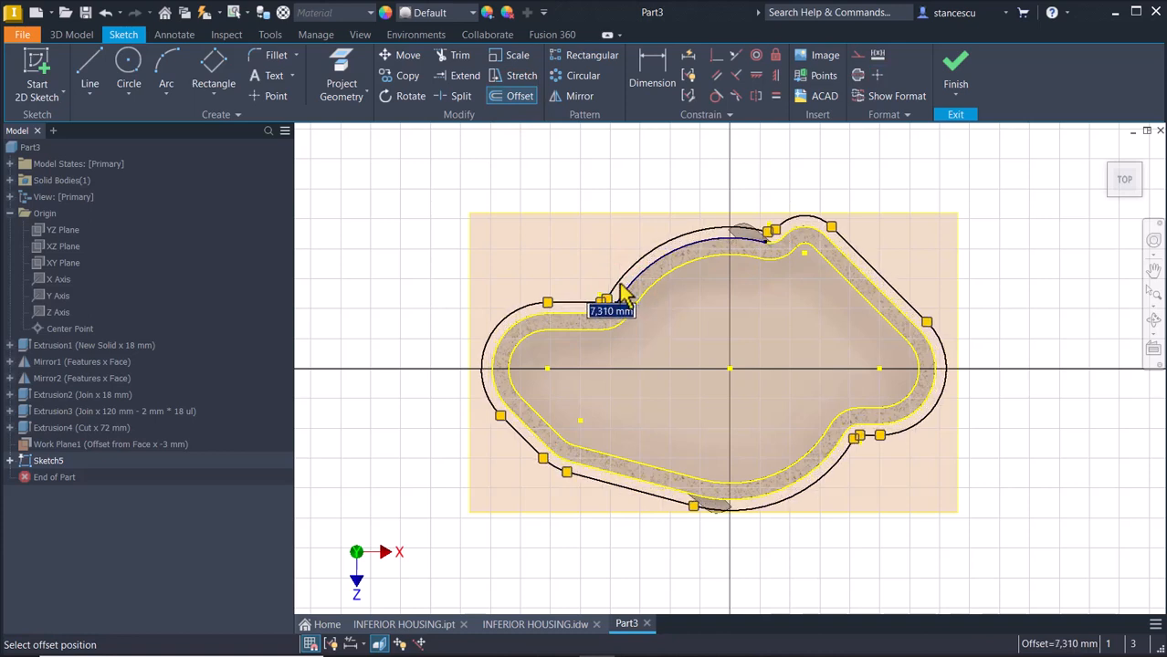
{"action": "type", "text": "11"}
{"action": "key", "text": "Return"}
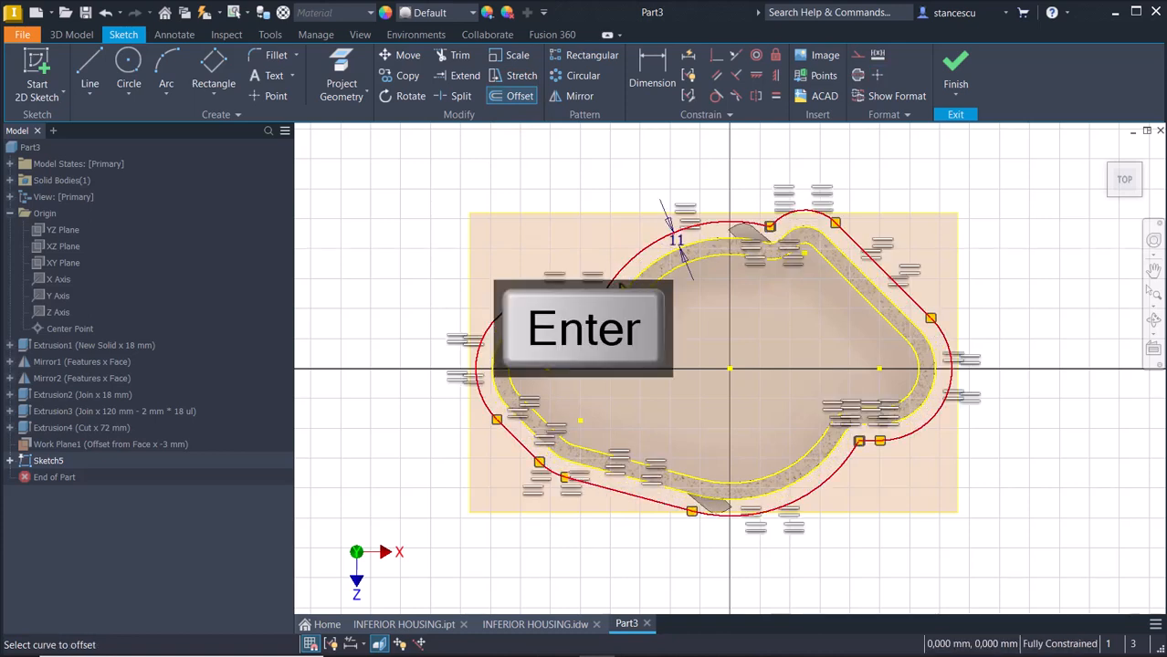
{"action": "left_click", "coordinate": [955, 75]}
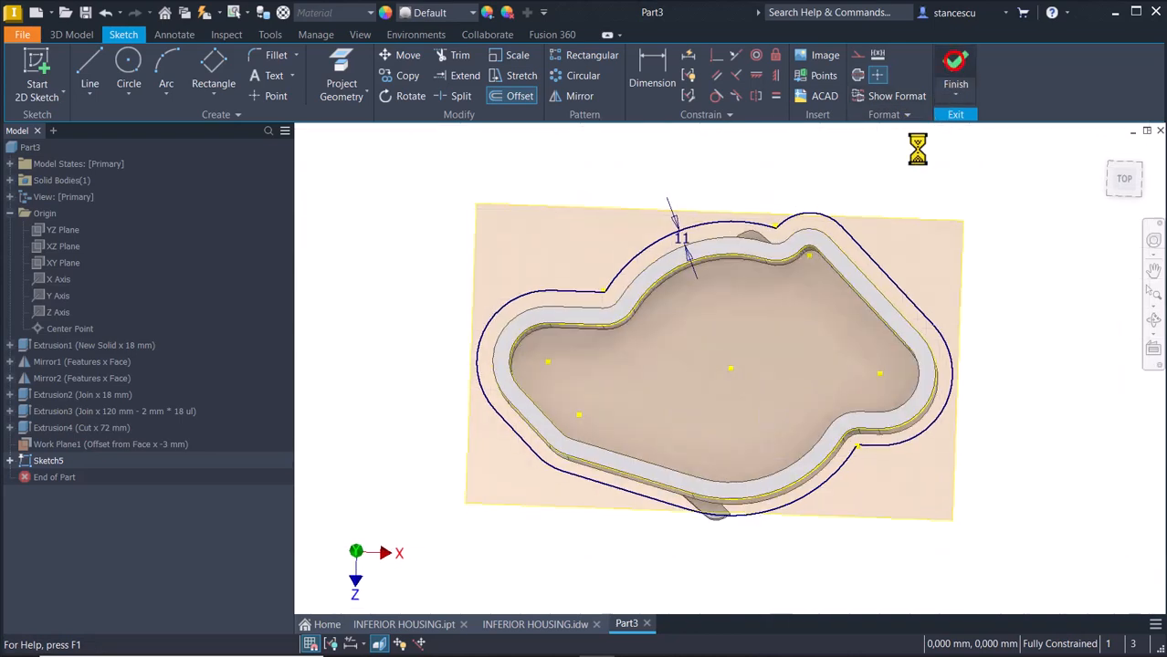
Check the upper flange thickness in section A-A of INFERIOR HOUSING.idw and return to Part3
{"action": "left_click", "coordinate": [528, 627]}
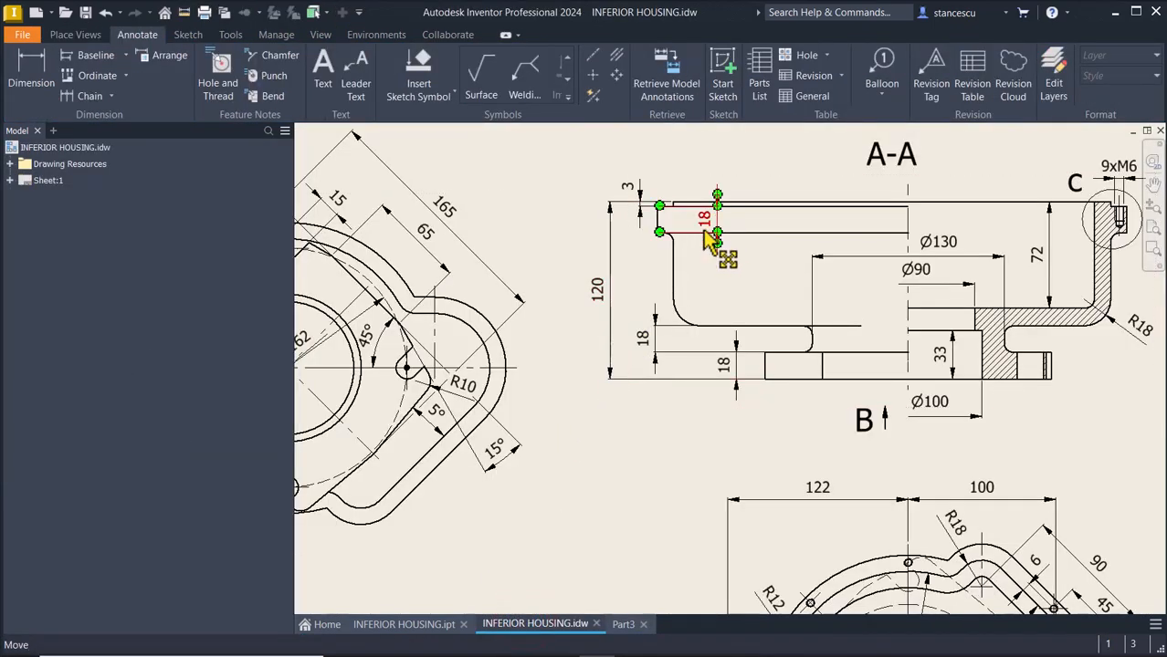
{"action": "left_click", "coordinate": [625, 628]}
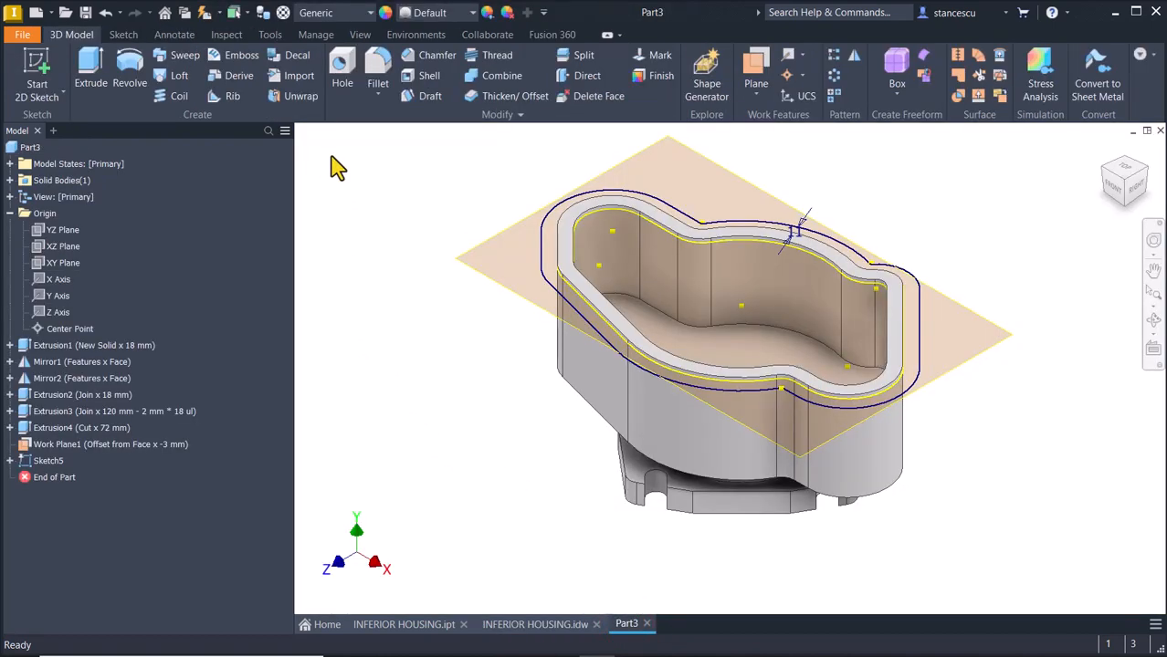
Extrude the outer rim ring profile 18 mm downward, joined to the housing, and hide the offset work plane
{"action": "left_click", "coordinate": [90, 70]}
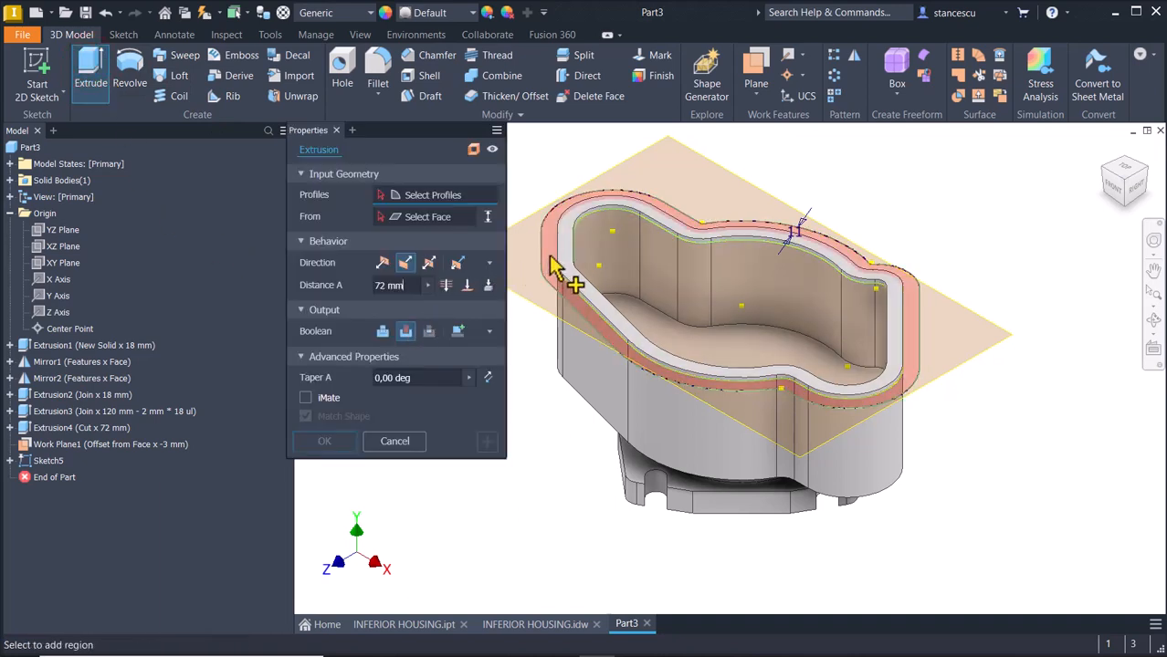
{"action": "left_click", "coordinate": [550, 265]}
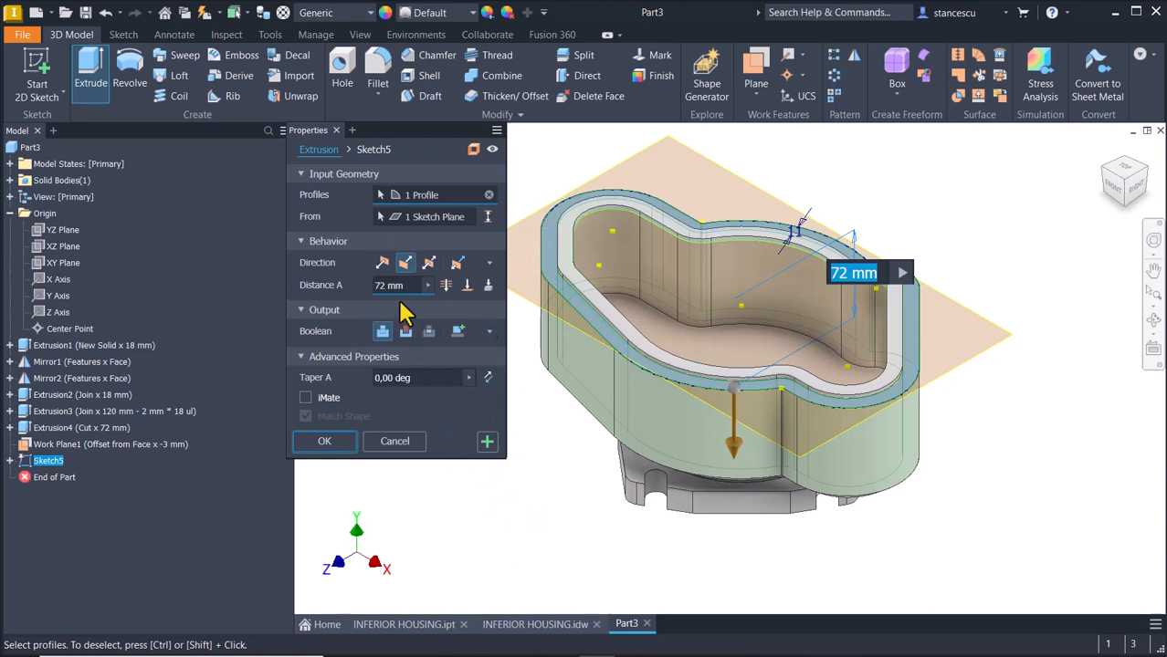
{"action": "left_click", "coordinate": [403, 290]}
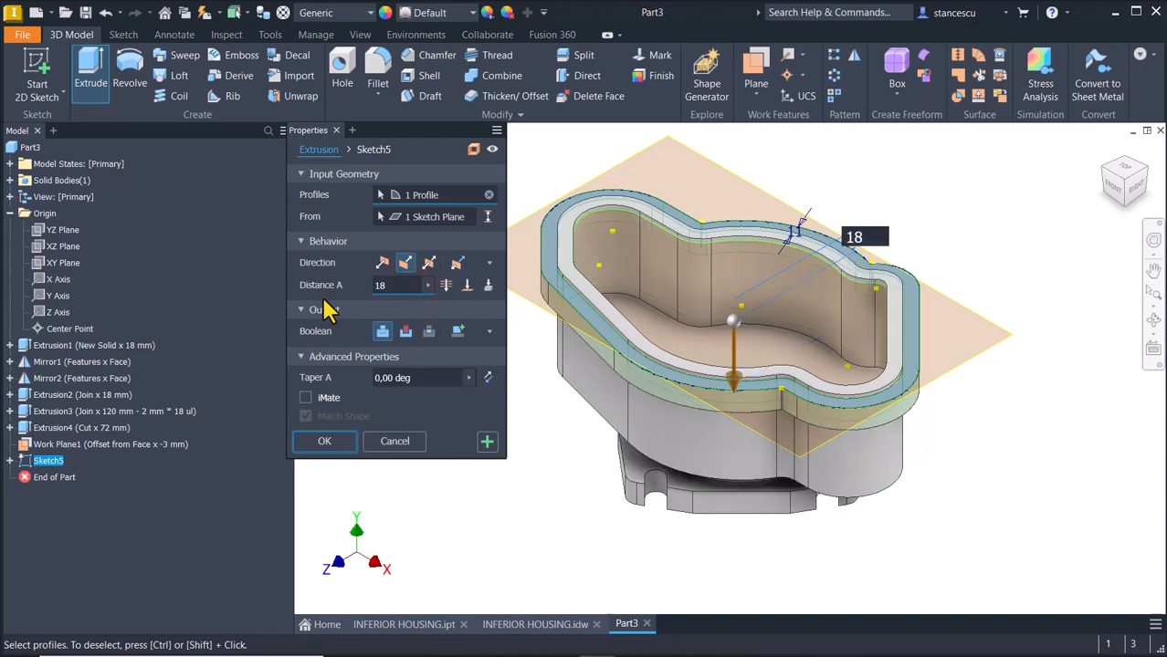
{"action": "left_click", "coordinate": [324, 442]}
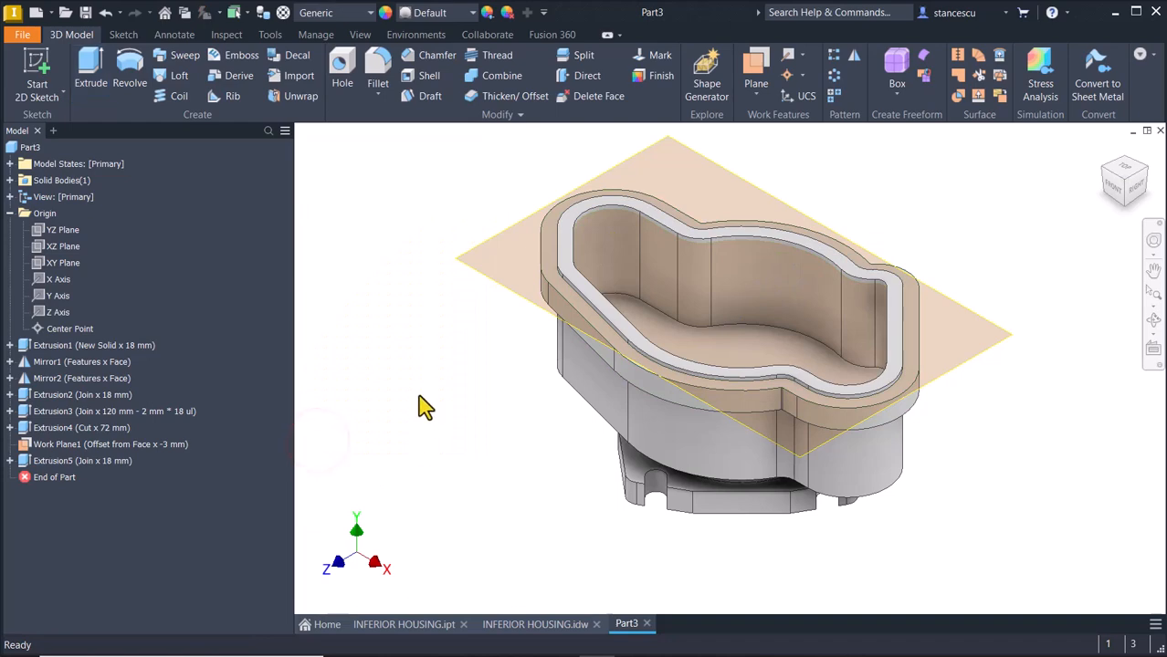
{"action": "right_click", "coordinate": [476, 281]}
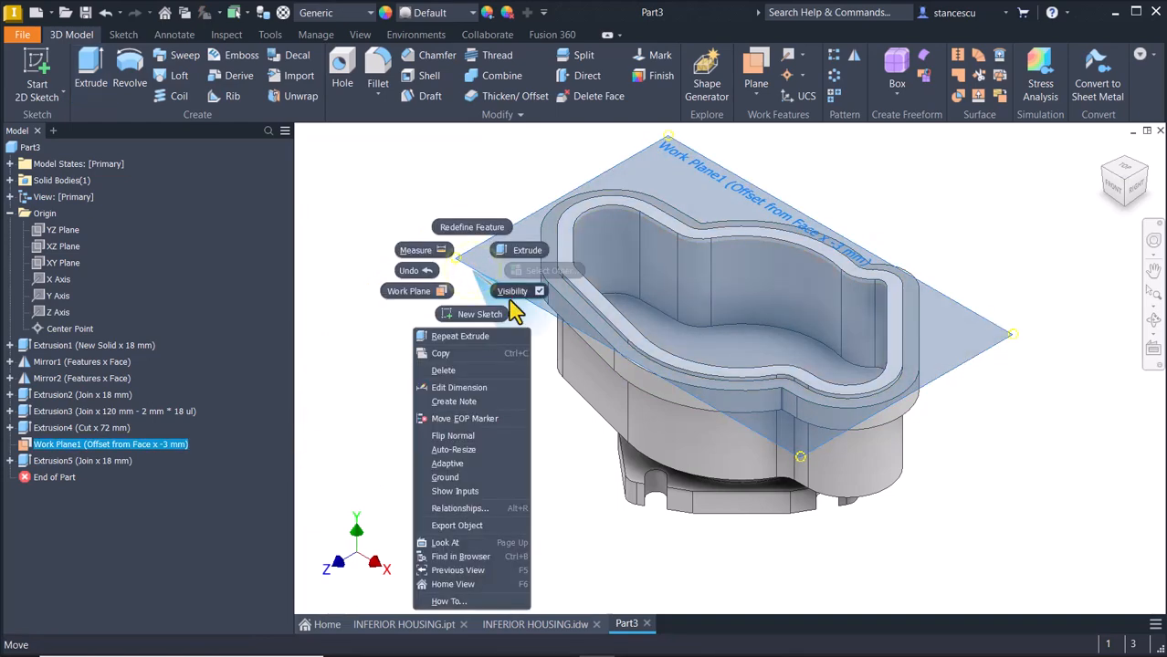
{"action": "left_click", "coordinate": [509, 297]}
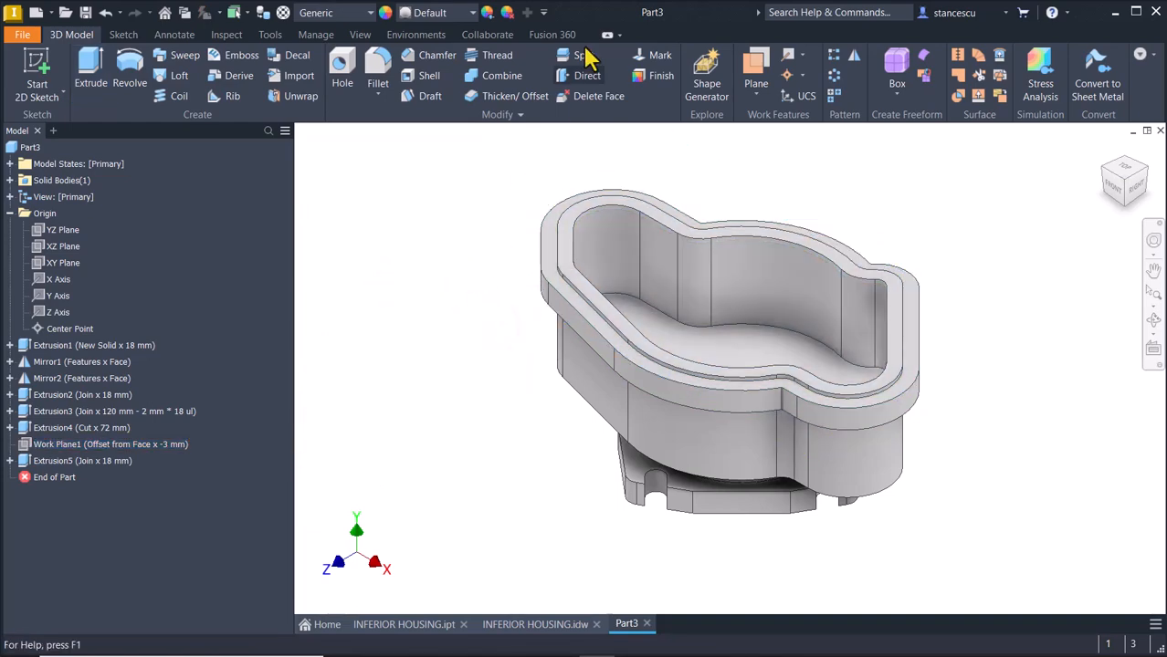
Examine the base bore in INFERIOR HOUSING.ipt and its stepped dimensions in section A-A of INFERIOR HOUSING.idw, and return to Part3
{"action": "left_click", "coordinate": [418, 626]}
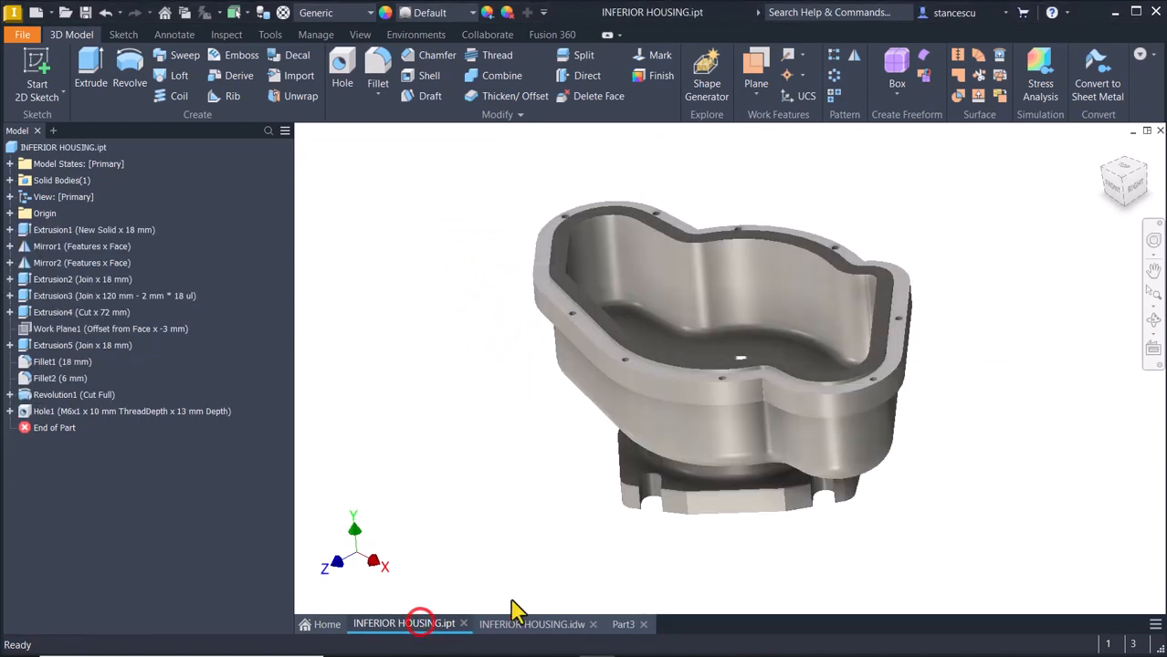
{"action": "scroll", "coordinate": [904, 543], "scroll_direction": "up", "scroll_amount": 10}
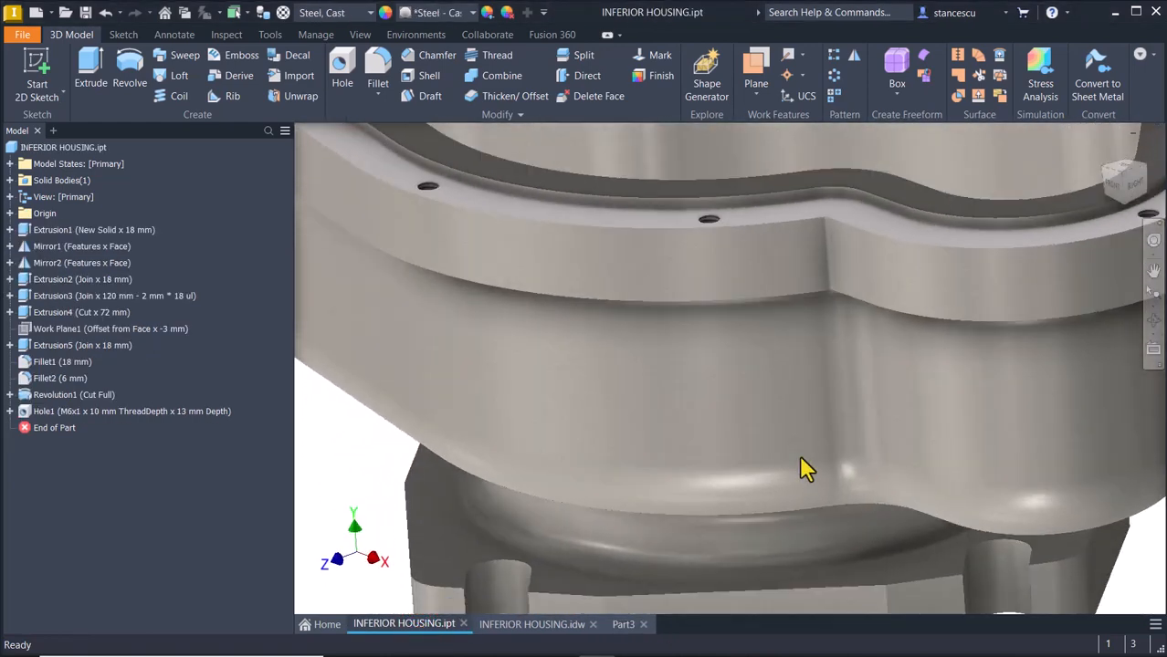
{"action": "middle_click_drag", "start_coordinate": [800, 459], "coordinate": [628, 610], "text": "shift"}
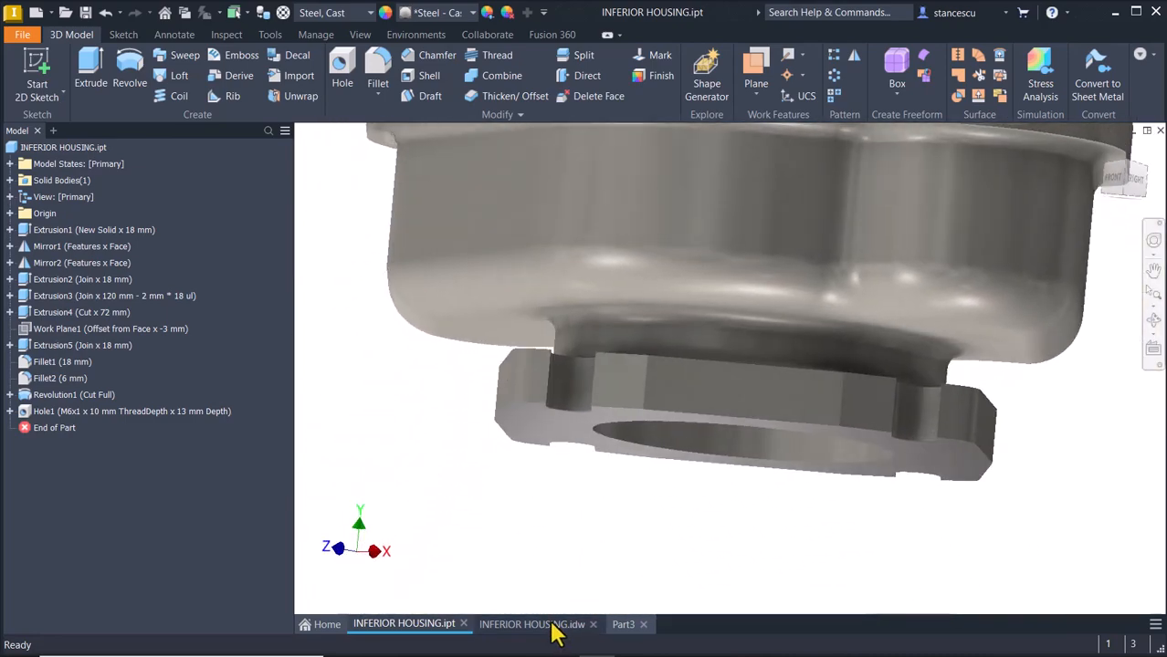
{"action": "left_click", "coordinate": [551, 625]}
{"action": "scroll", "coordinate": [794, 306], "scroll_direction": "up", "scroll_amount": 4}
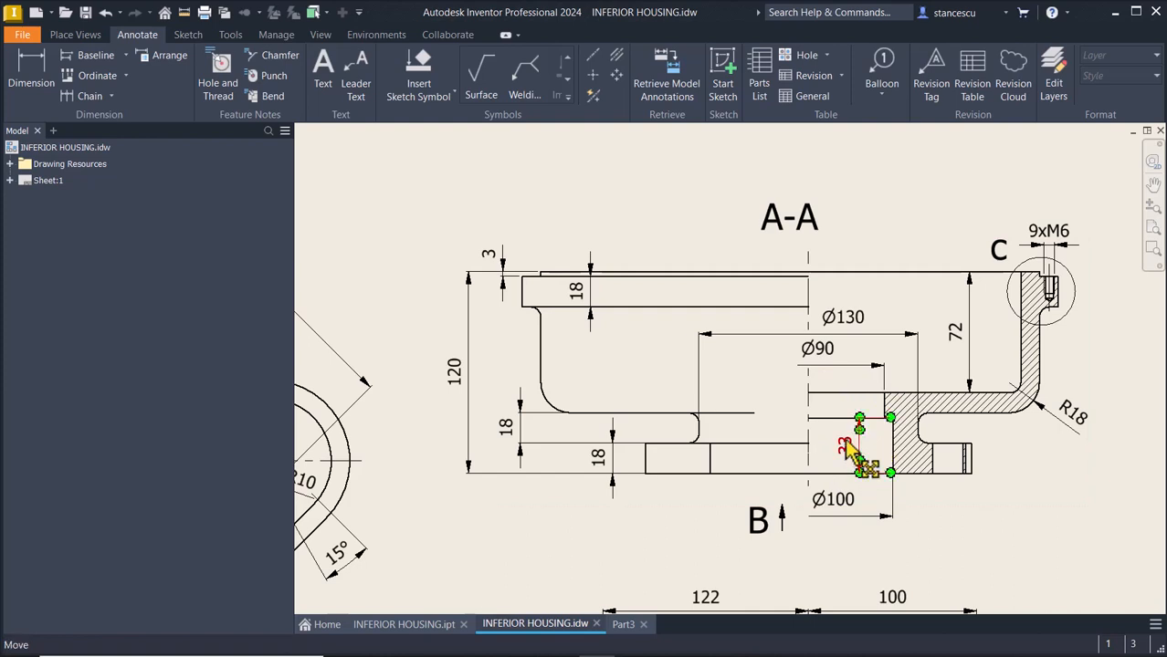
{"action": "left_click", "coordinate": [623, 630]}
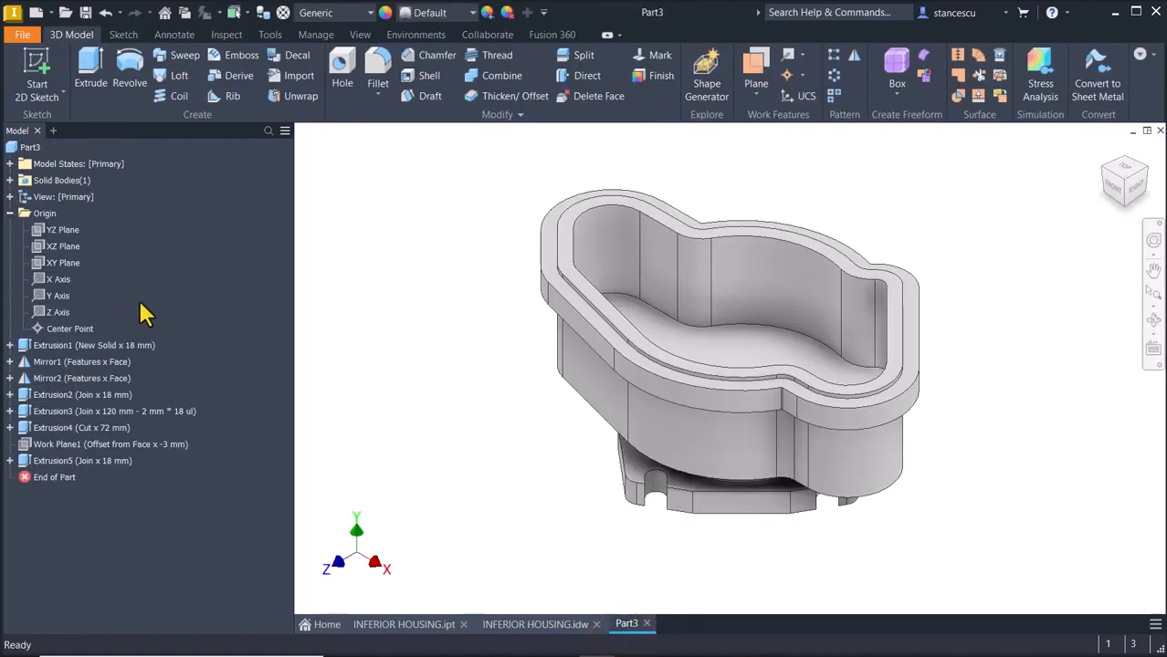
Start a sketch on the XY Plane with the graphics sliced at the sketch plane
{"action": "left_click", "coordinate": [55, 264]}
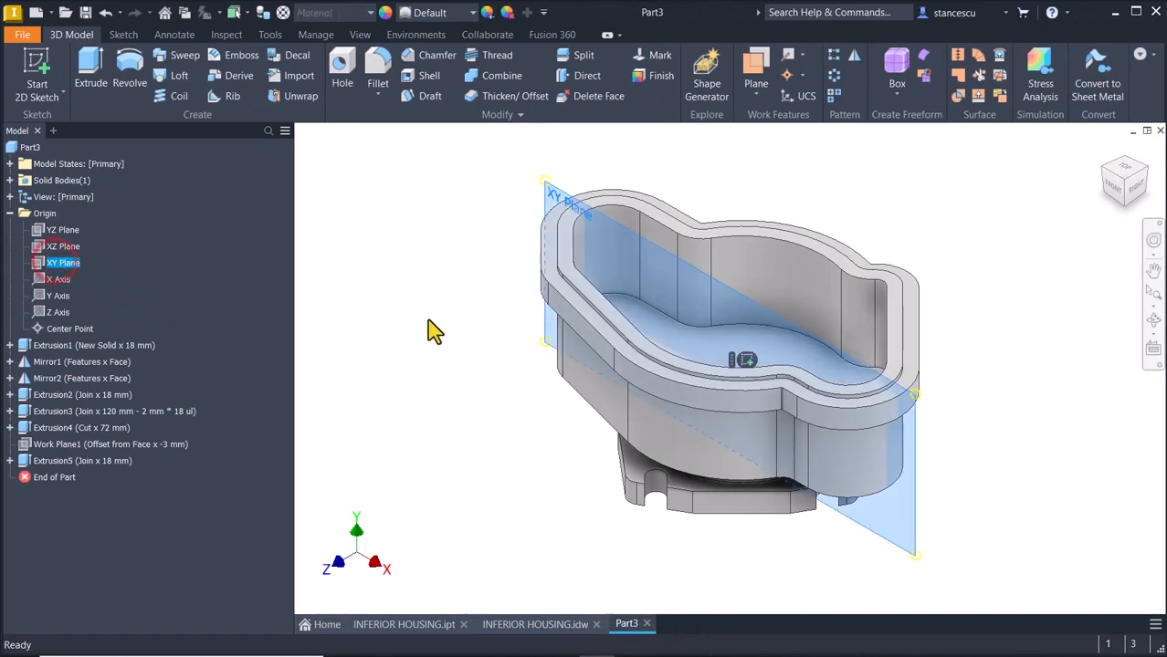
{"action": "left_click", "coordinate": [747, 360]}
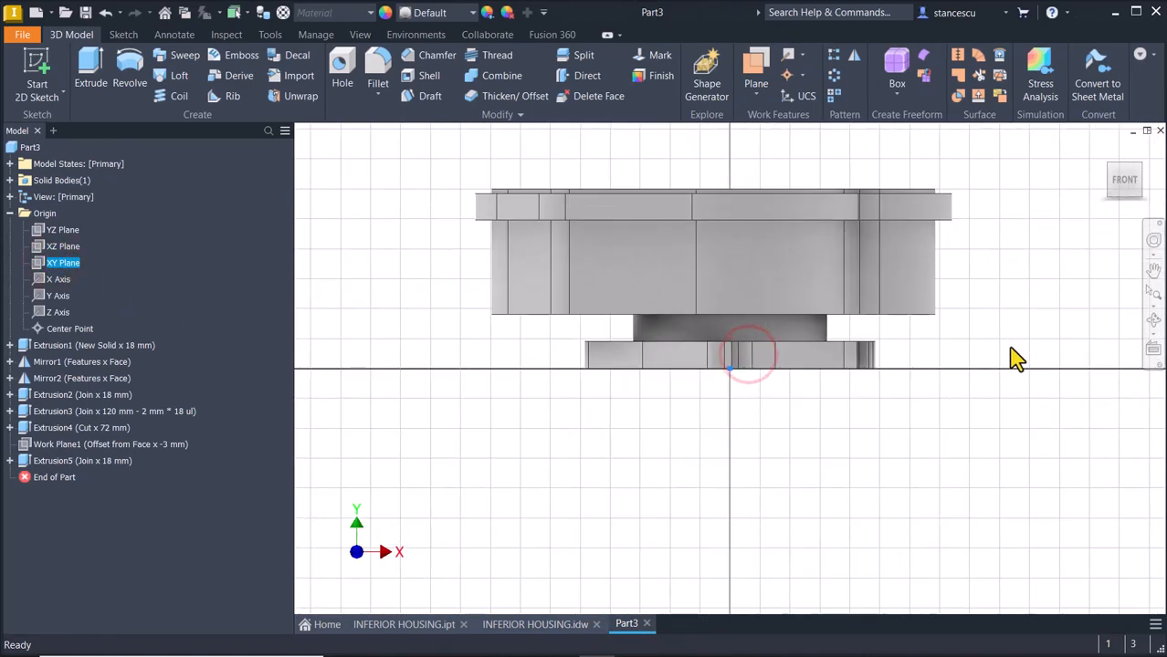
{"action": "key", "text": "F7"}
{"action": "key", "text": "Num_Lock"}
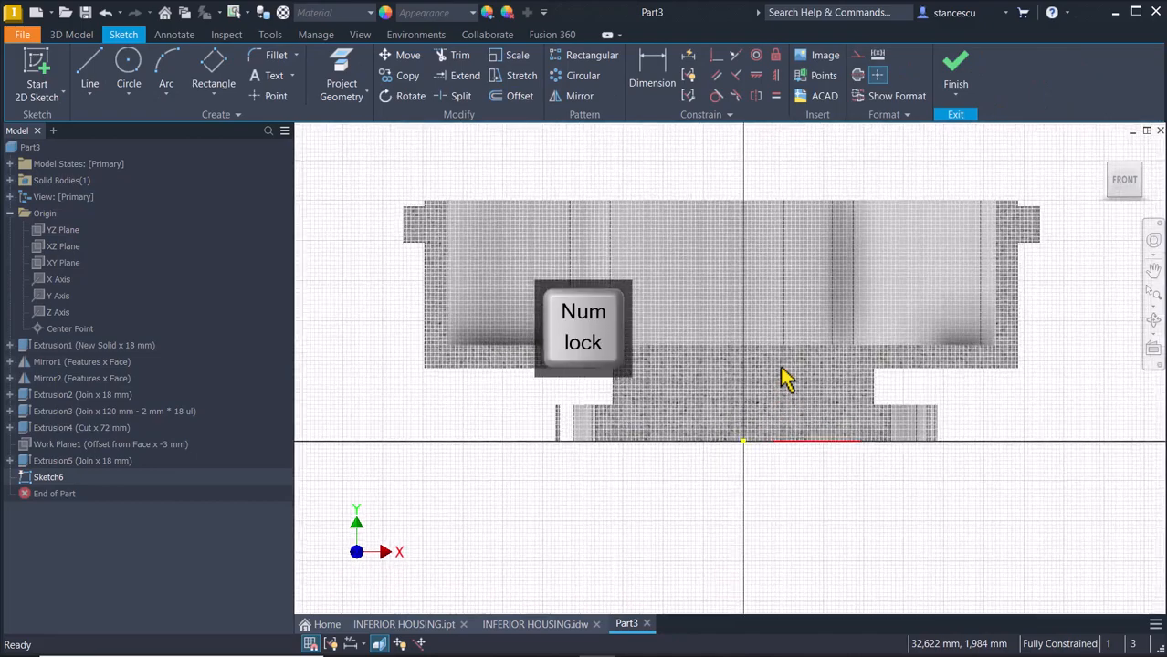
Draw a closed stepped half-profile from the origin up to the cavity floor, about 38 mm wide above and 44 mm below a step 36 mm high
{"action": "left_click", "coordinate": [95, 65]}
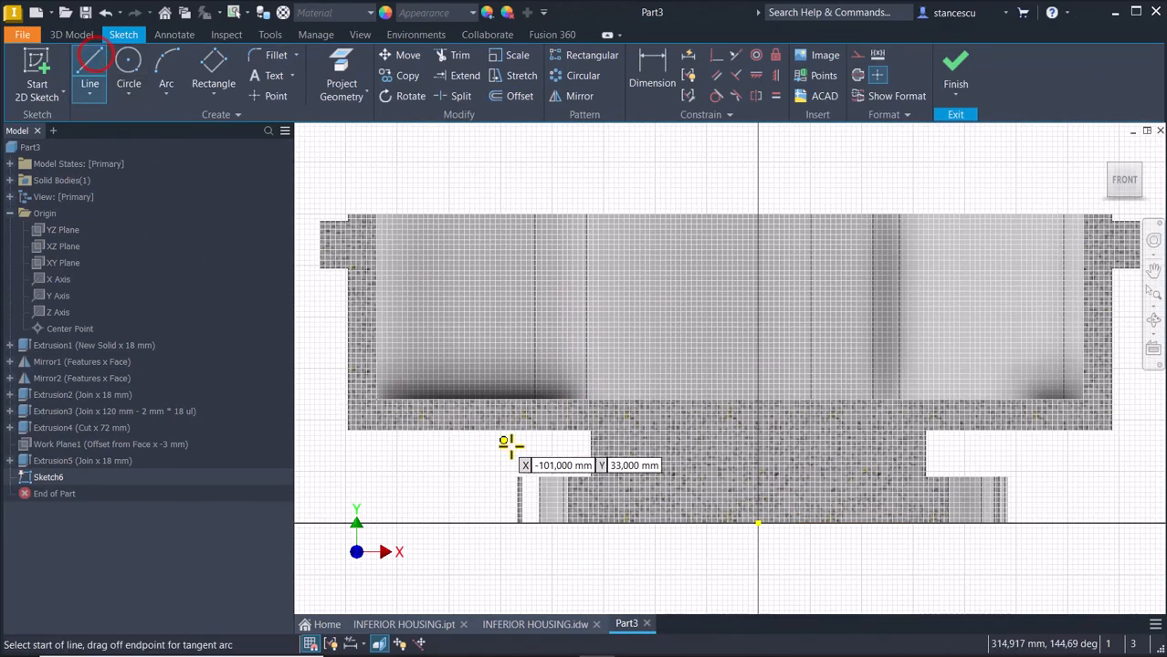
{"action": "left_click", "coordinate": [757, 522]}
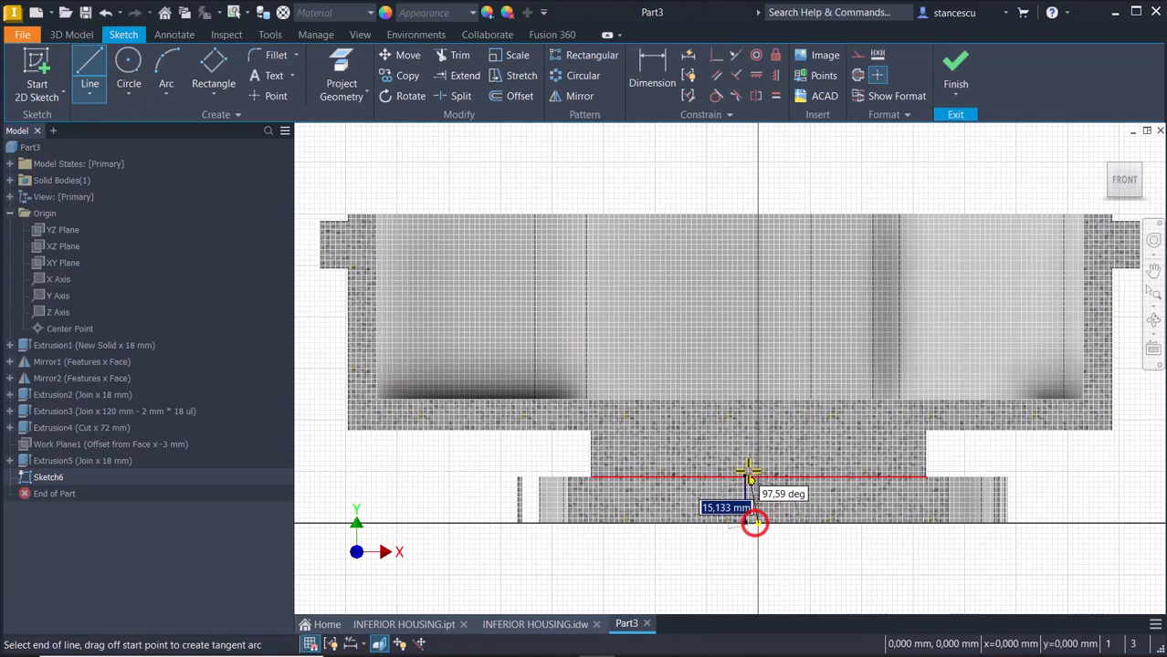
{"action": "left_click", "coordinate": [757, 399]}
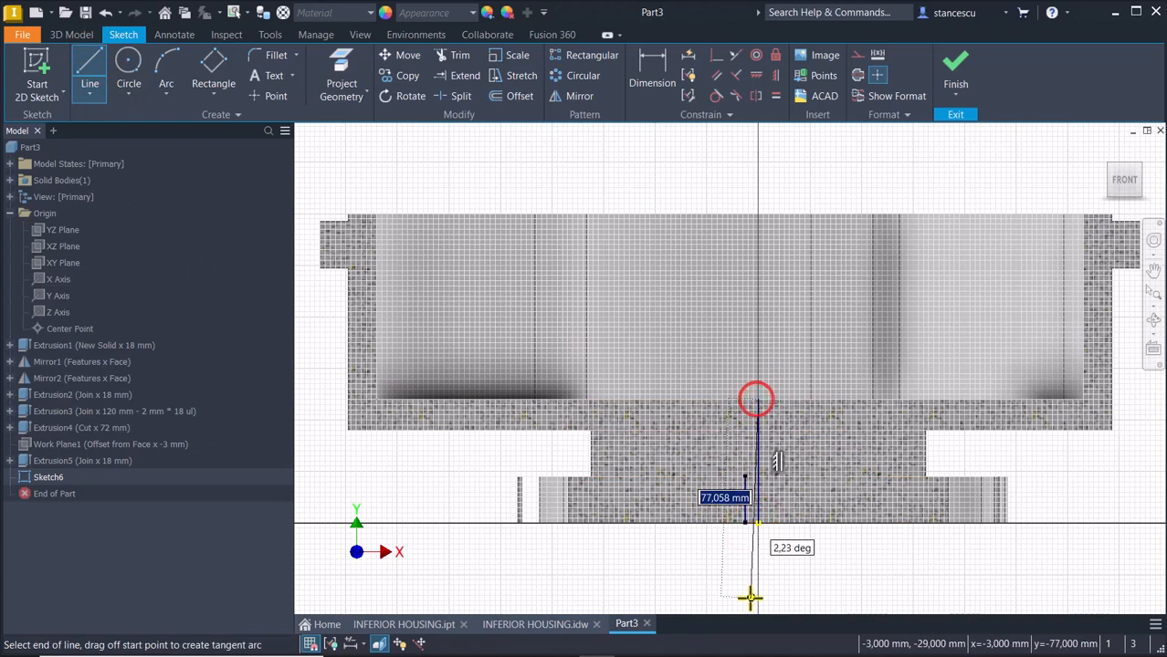
{"action": "left_click", "coordinate": [857, 399]}
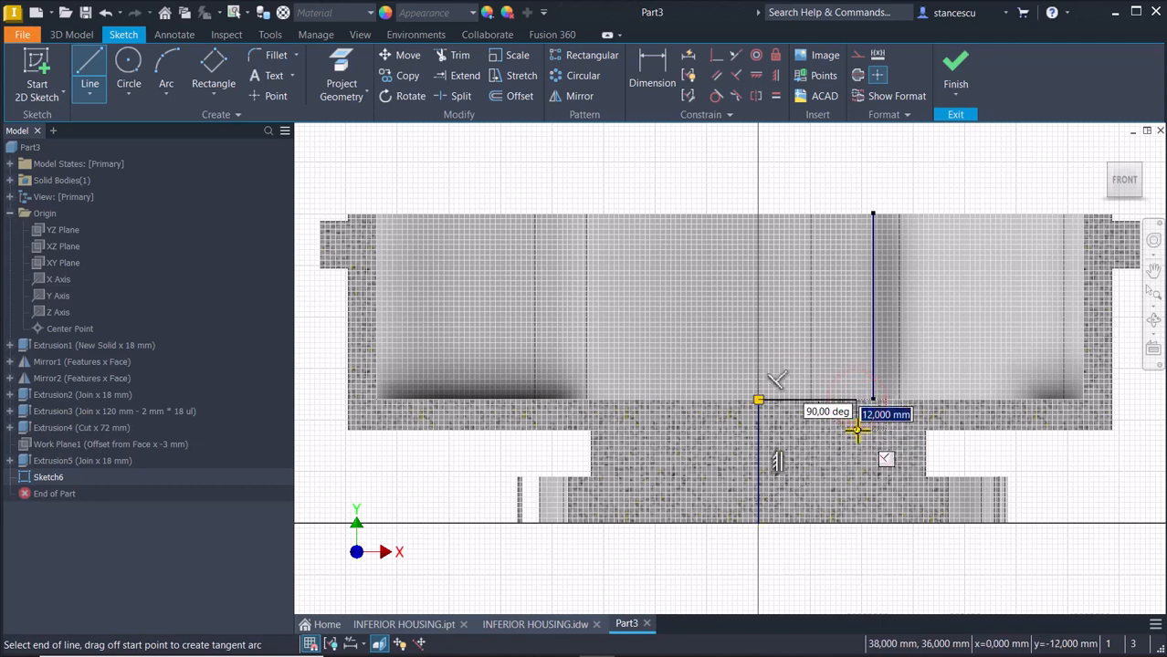
{"action": "left_click", "coordinate": [856, 430]}
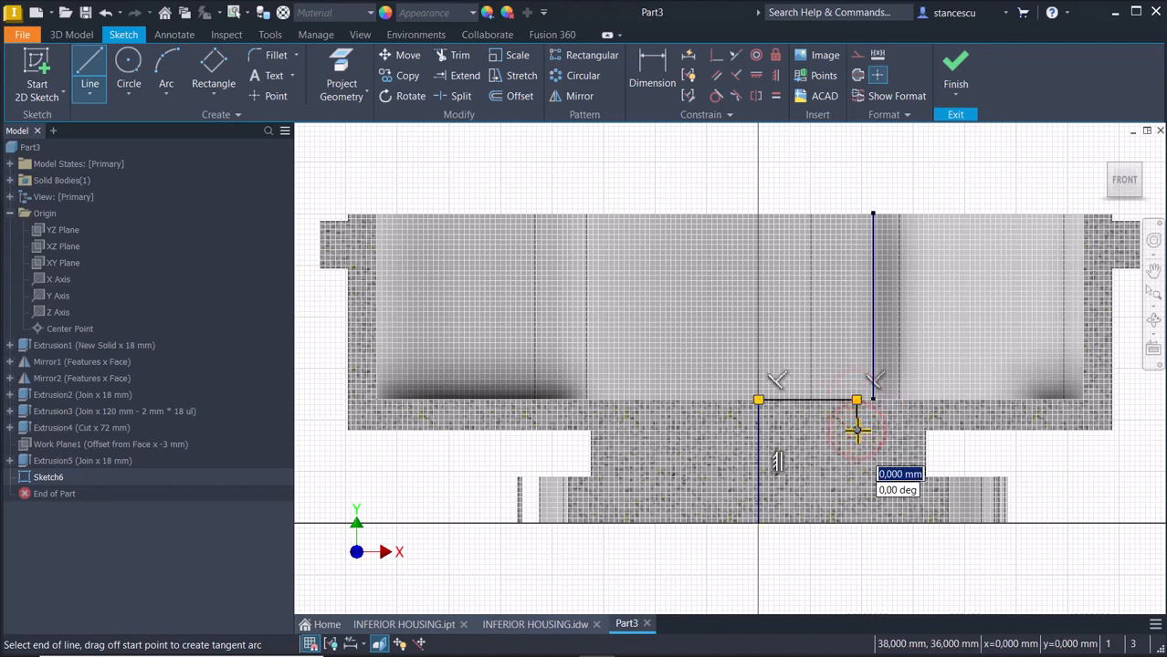
{"action": "left_click", "coordinate": [872, 430]}
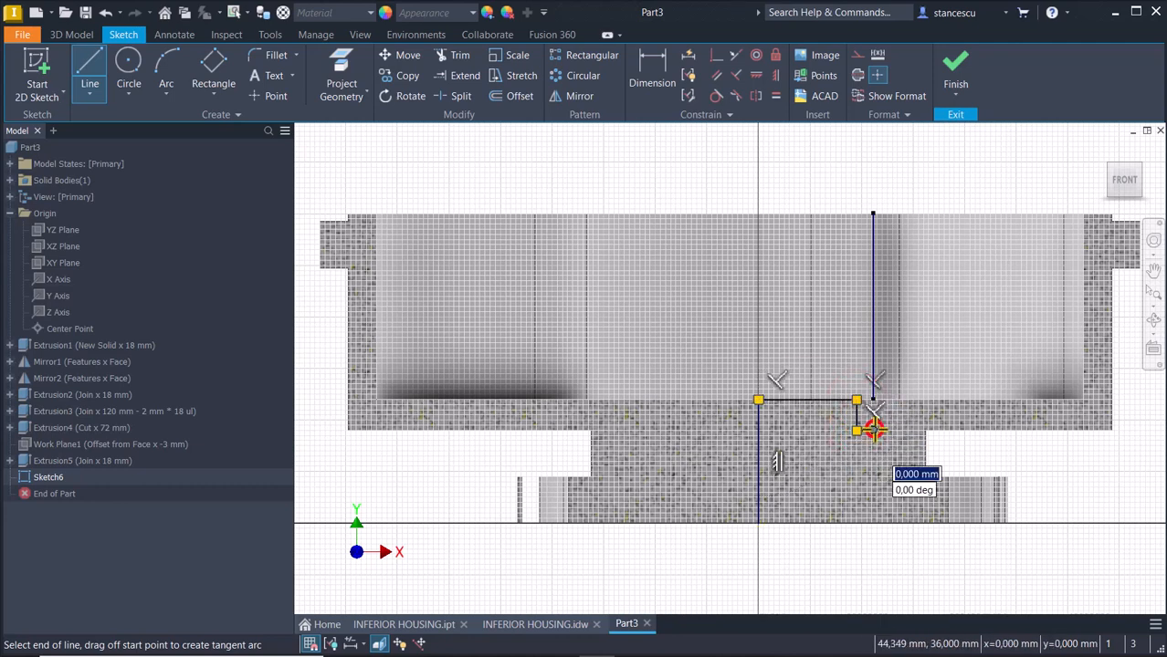
{"action": "left_click", "coordinate": [873, 522]}
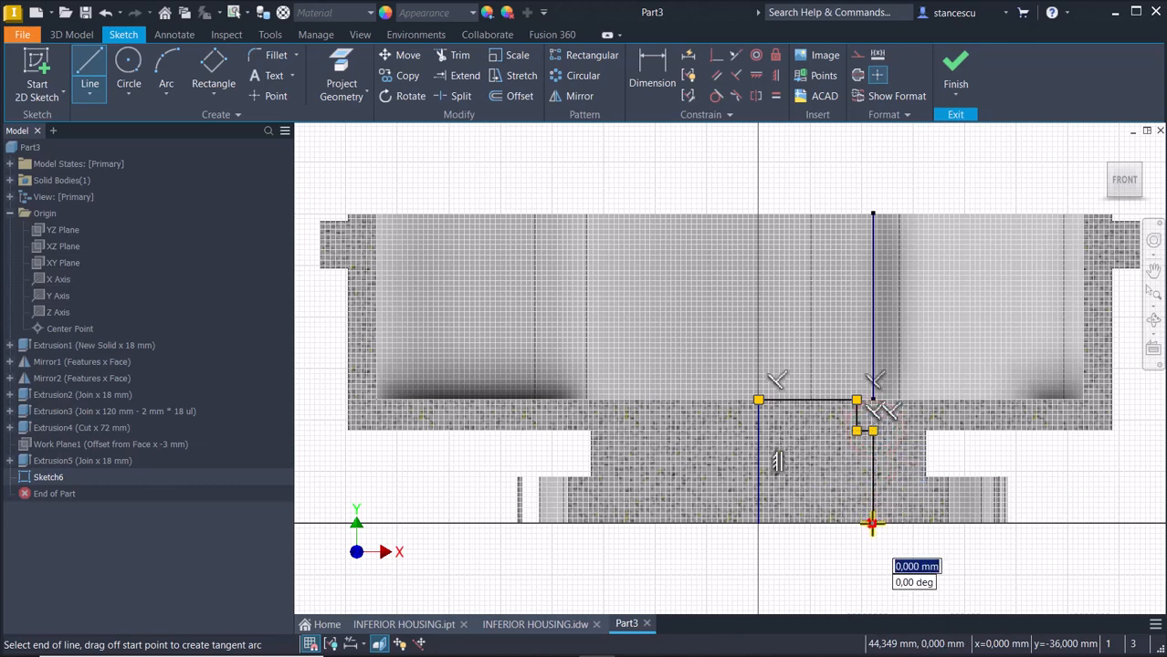
{"action": "left_click", "coordinate": [757, 523]}
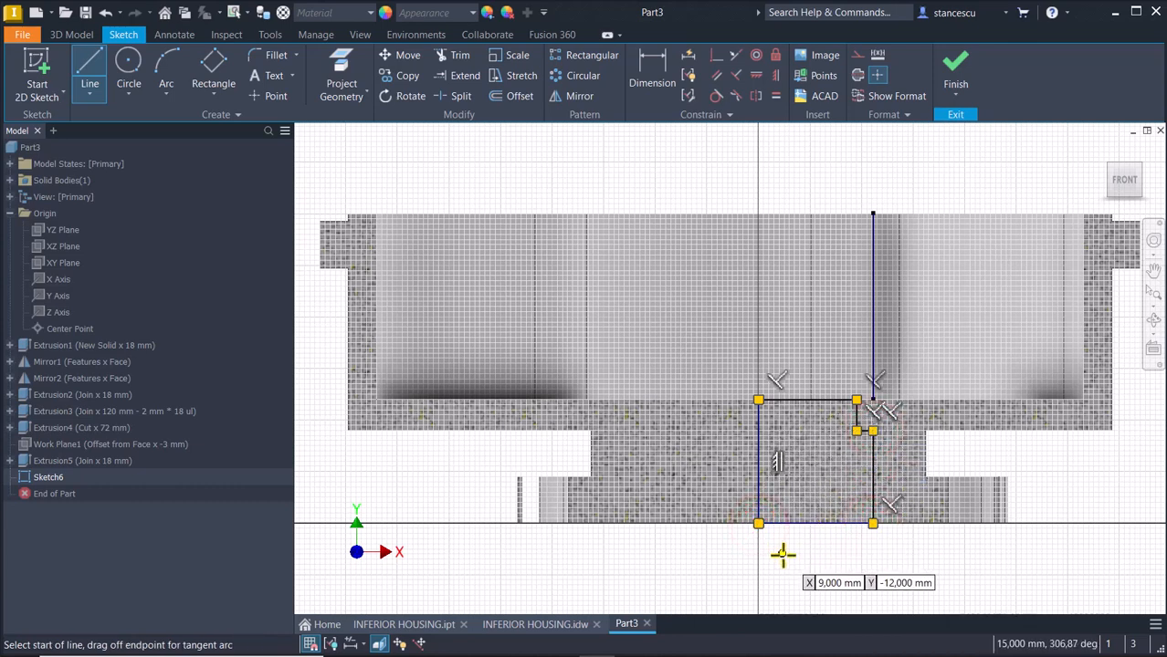
{"action": "key", "text": "Escape"}
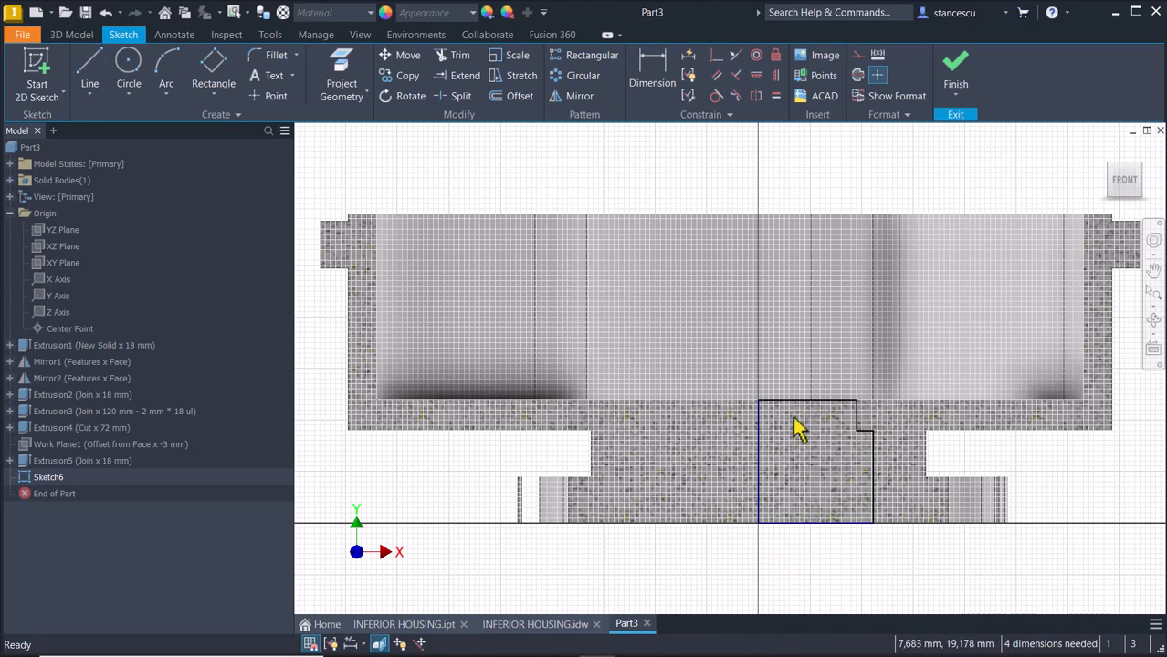
Project the cavity floor edge into the sketch and make the profile's top line collinear with it
{"action": "left_click_drag", "start_coordinate": [827, 403], "coordinate": [826, 381]}
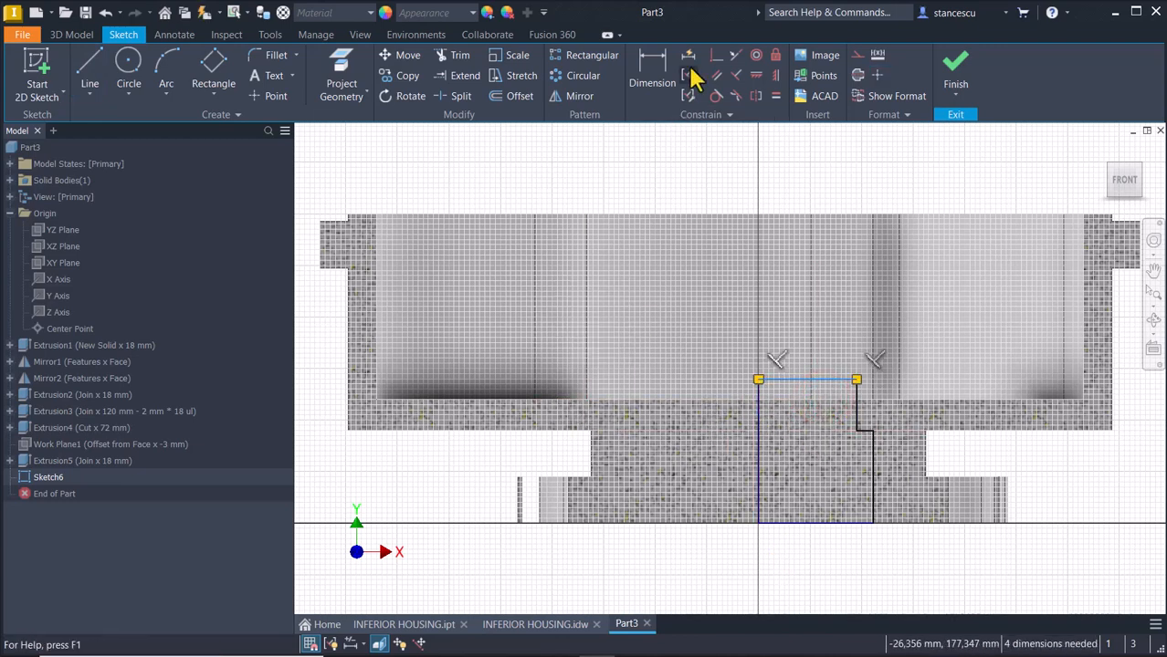
{"action": "left_click", "coordinate": [734, 57]}
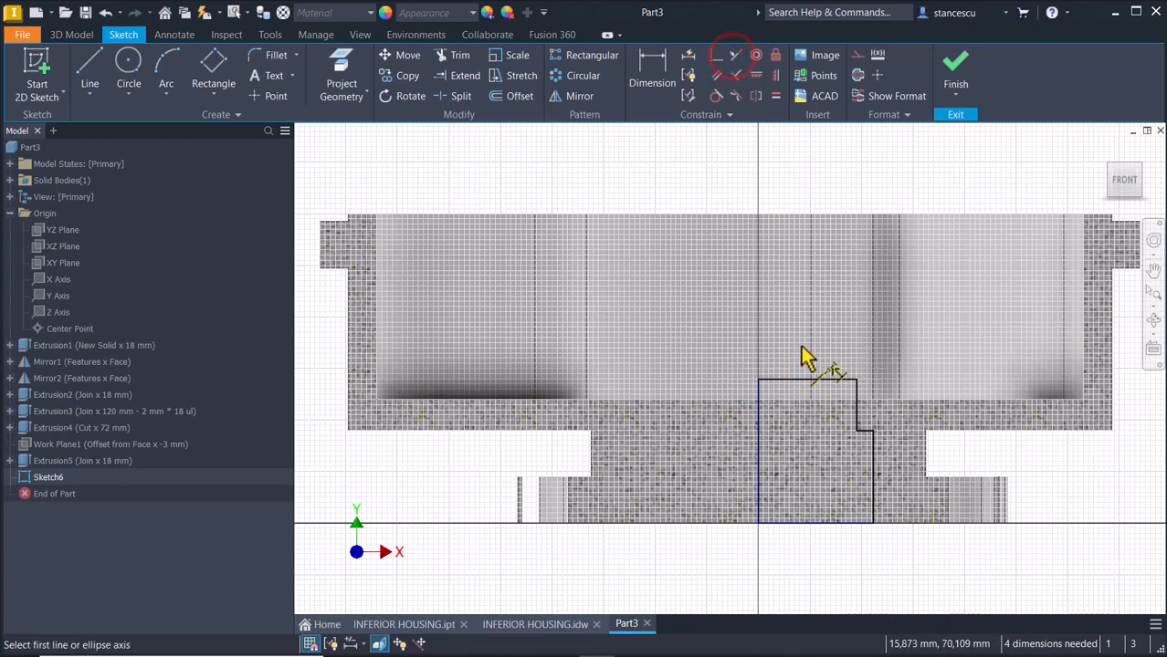
{"action": "left_click", "coordinate": [784, 380]}
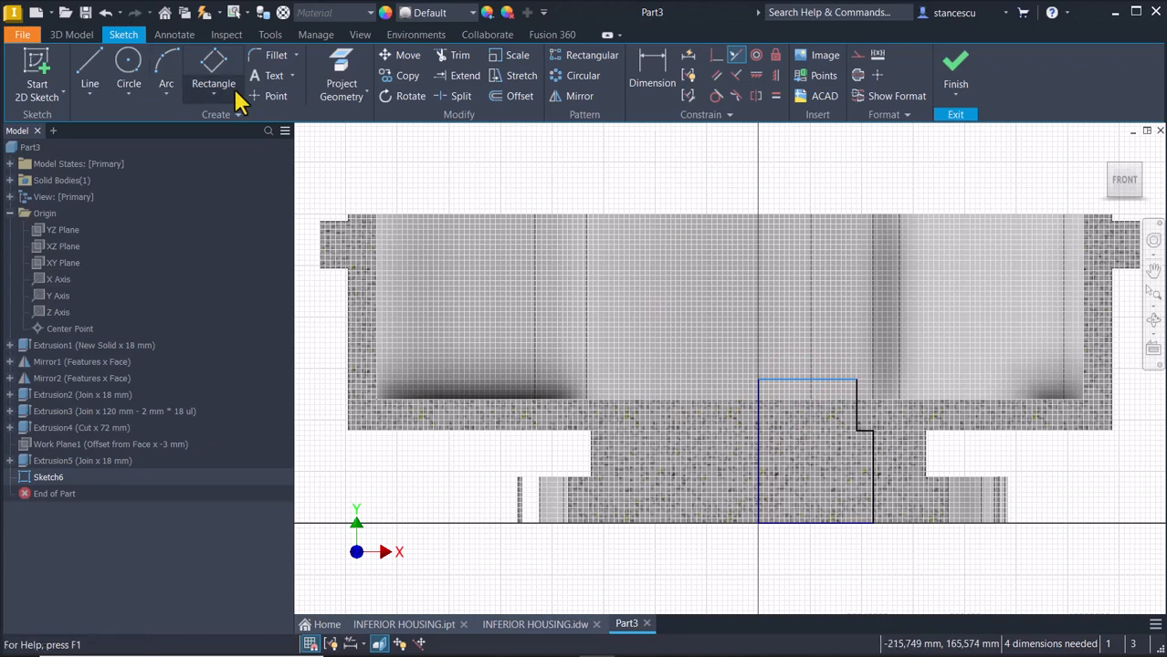
{"action": "left_click", "coordinate": [346, 64]}
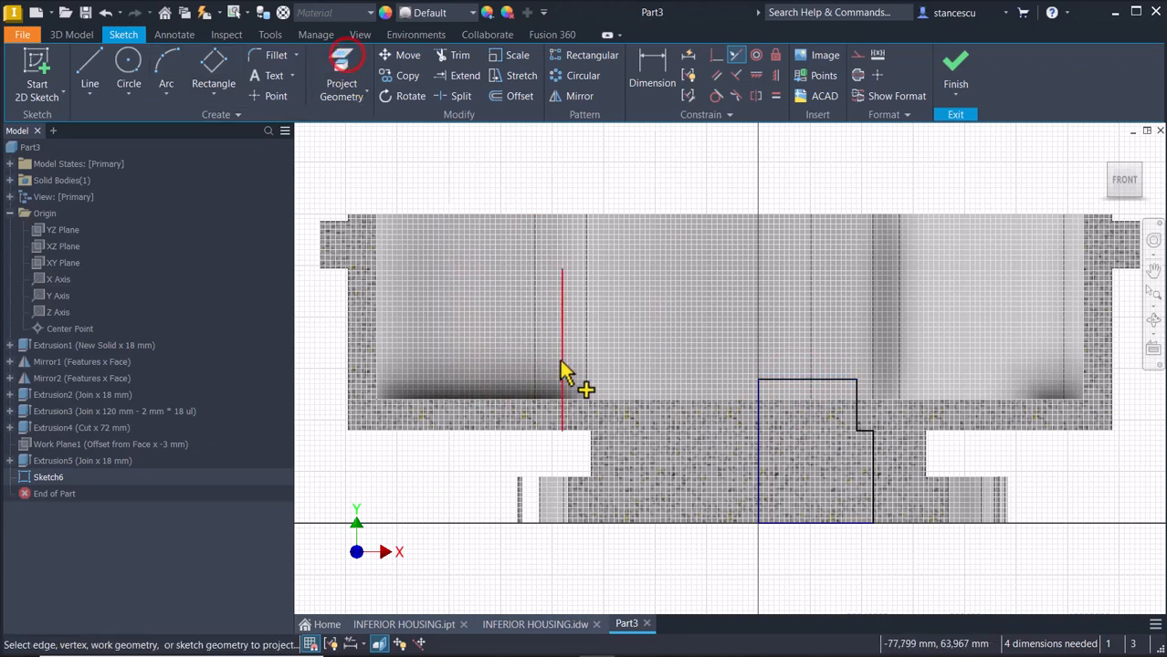
{"action": "left_click", "coordinate": [720, 403]}
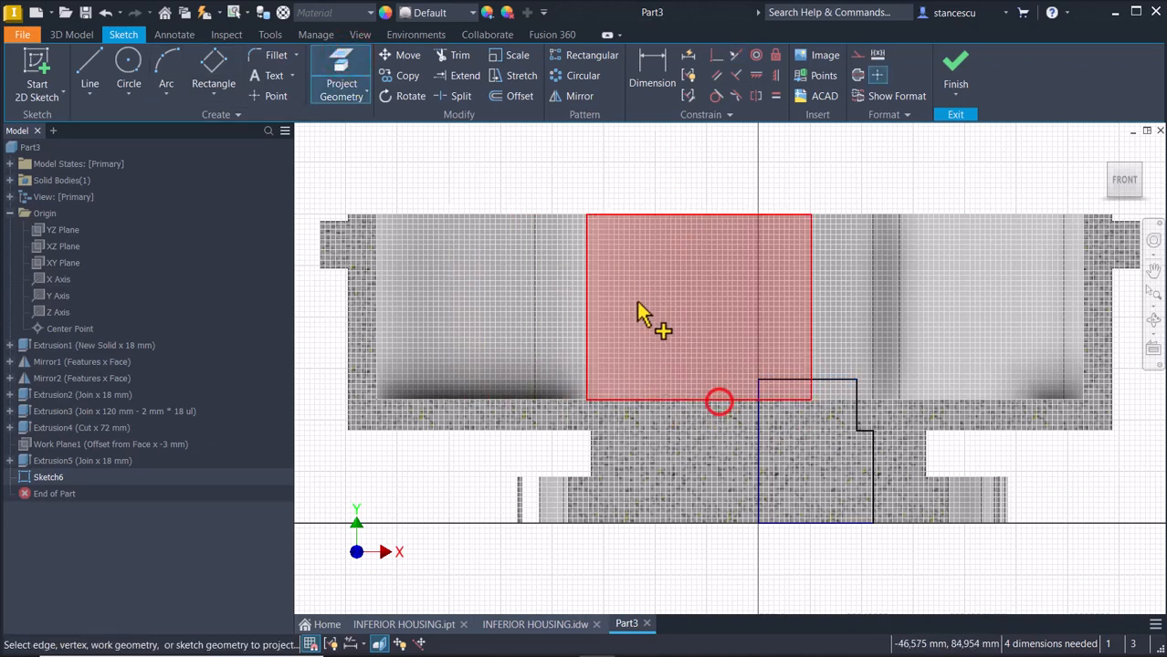
{"action": "left_click", "coordinate": [736, 56]}
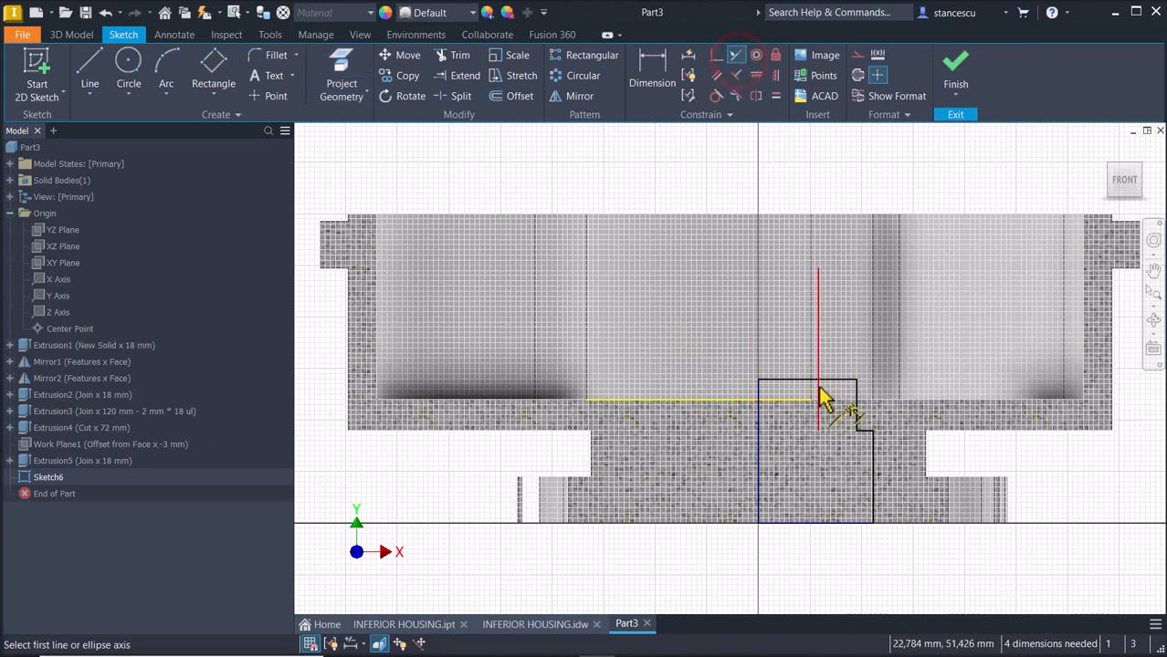
{"action": "left_click", "coordinate": [791, 382]}
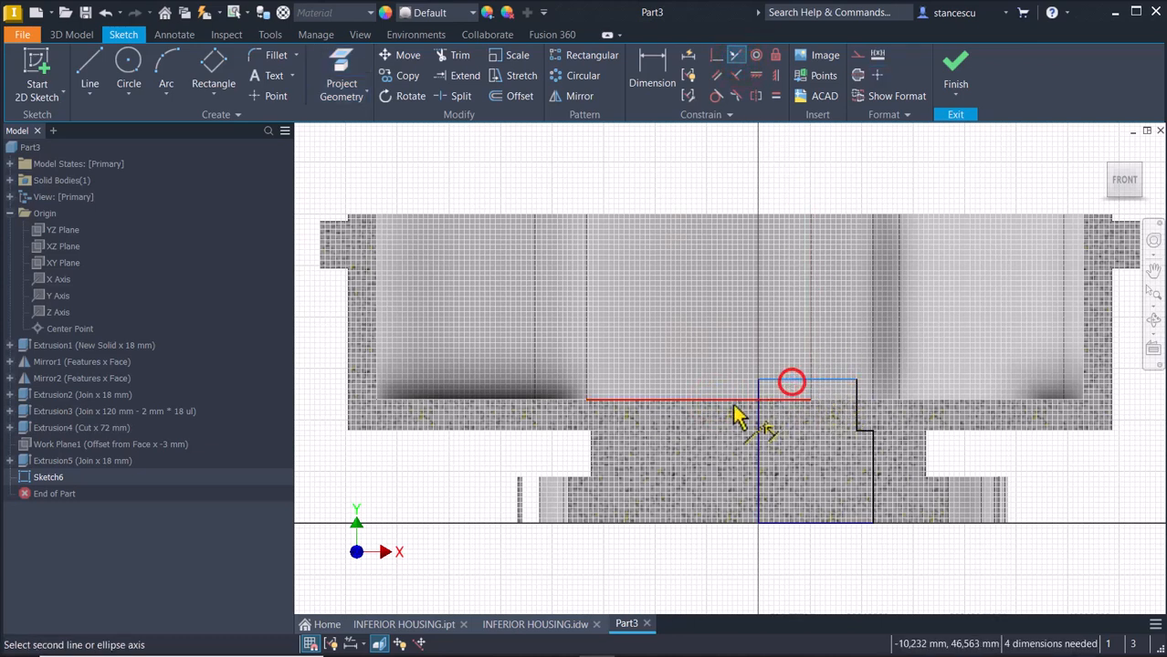
{"action": "left_click", "coordinate": [736, 400]}
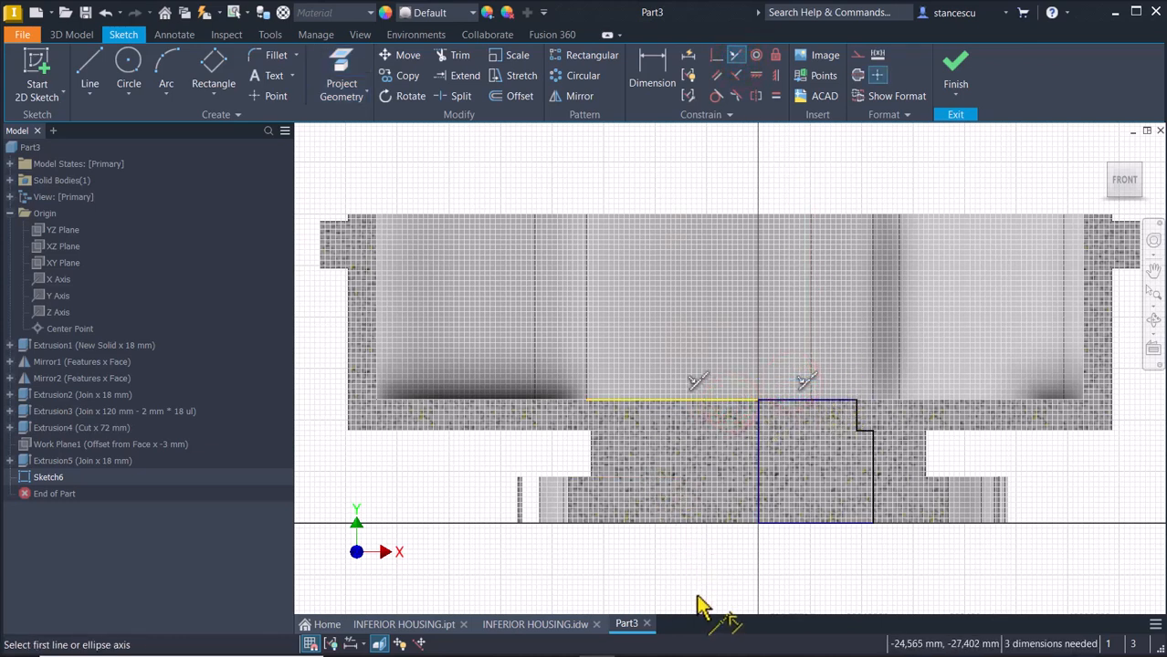
{"action": "key", "text": "Escape"}
Convert the profile's vertical line through the origin to a centerline and dimension the upper section's diameter at 90 mm
{"action": "left_click", "coordinate": [760, 442]}
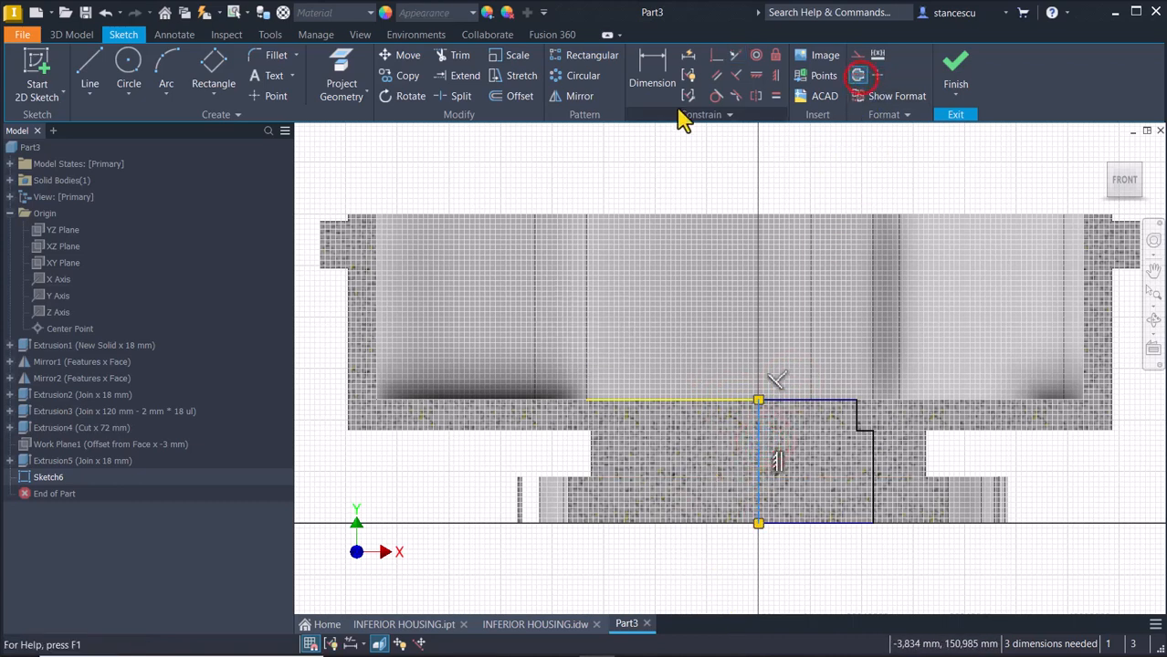
{"action": "left_click", "coordinate": [642, 64]}
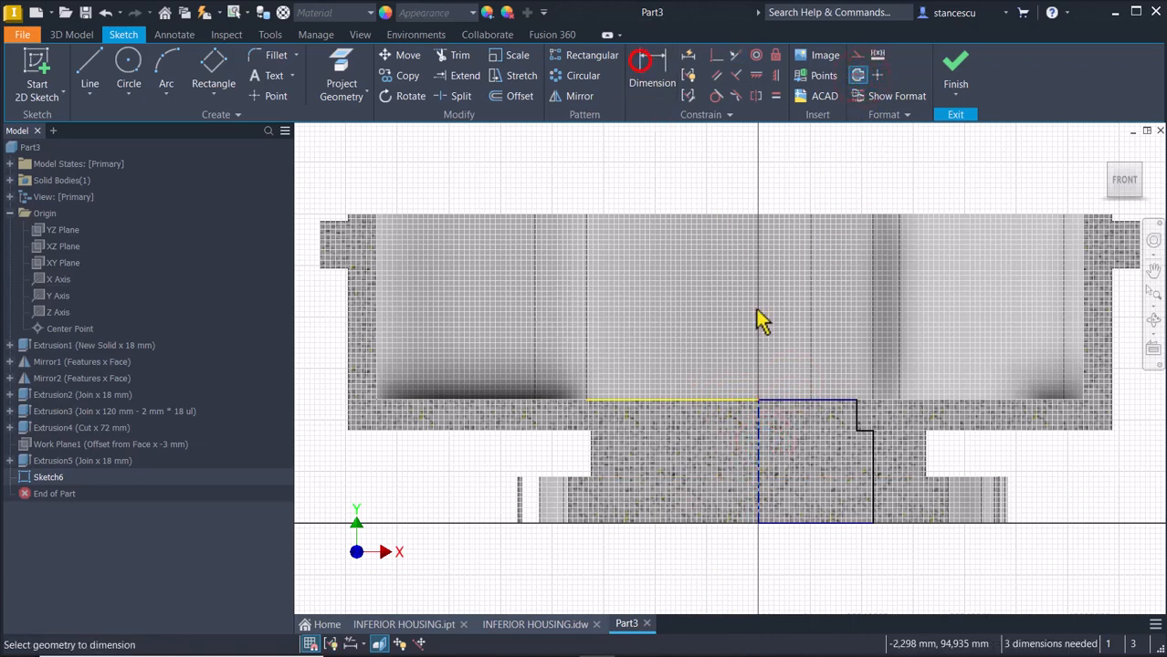
{"action": "left_click", "coordinate": [761, 417]}
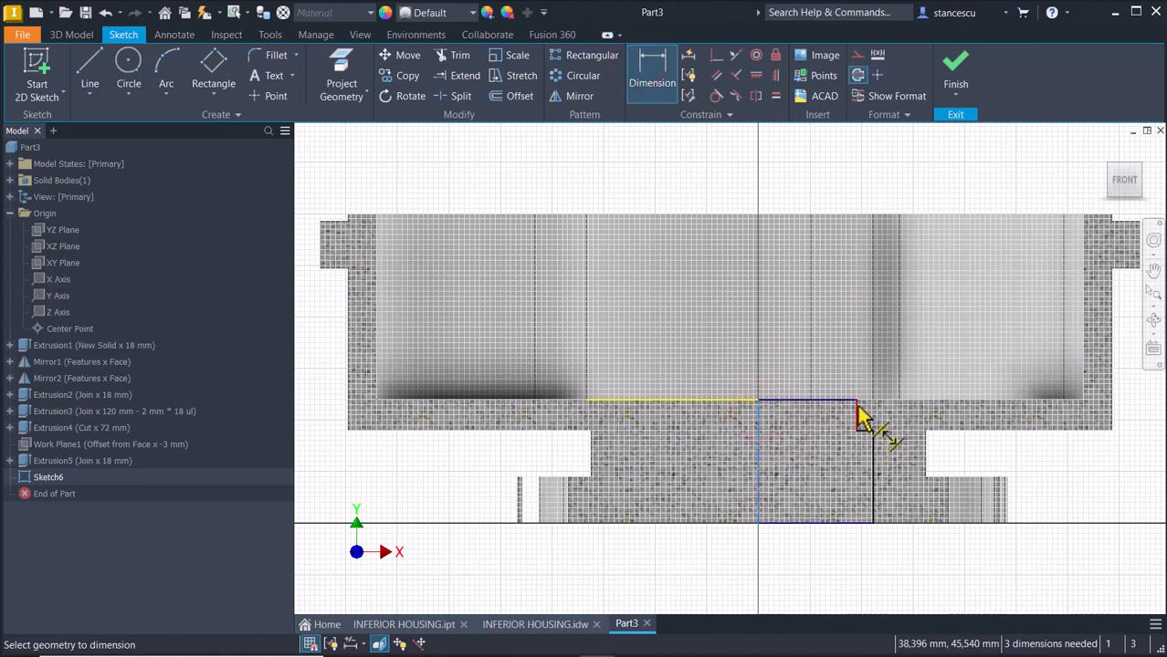
{"action": "left_click", "coordinate": [859, 412]}
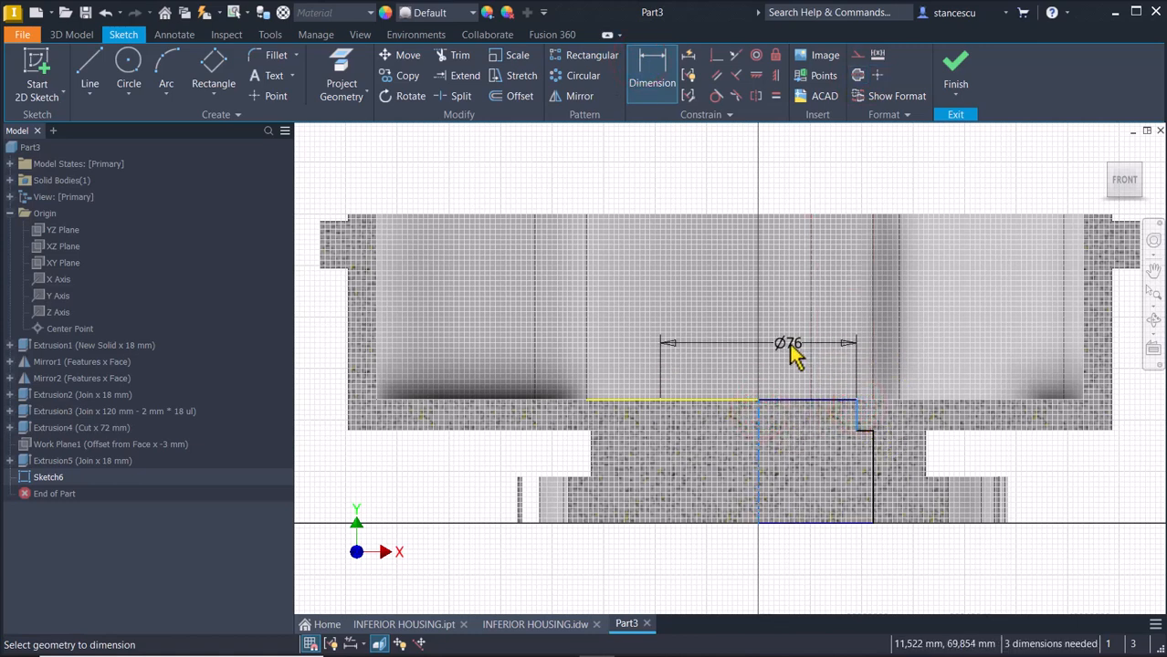
{"action": "left_click", "coordinate": [792, 355]}
{"action": "type", "text": "90"}
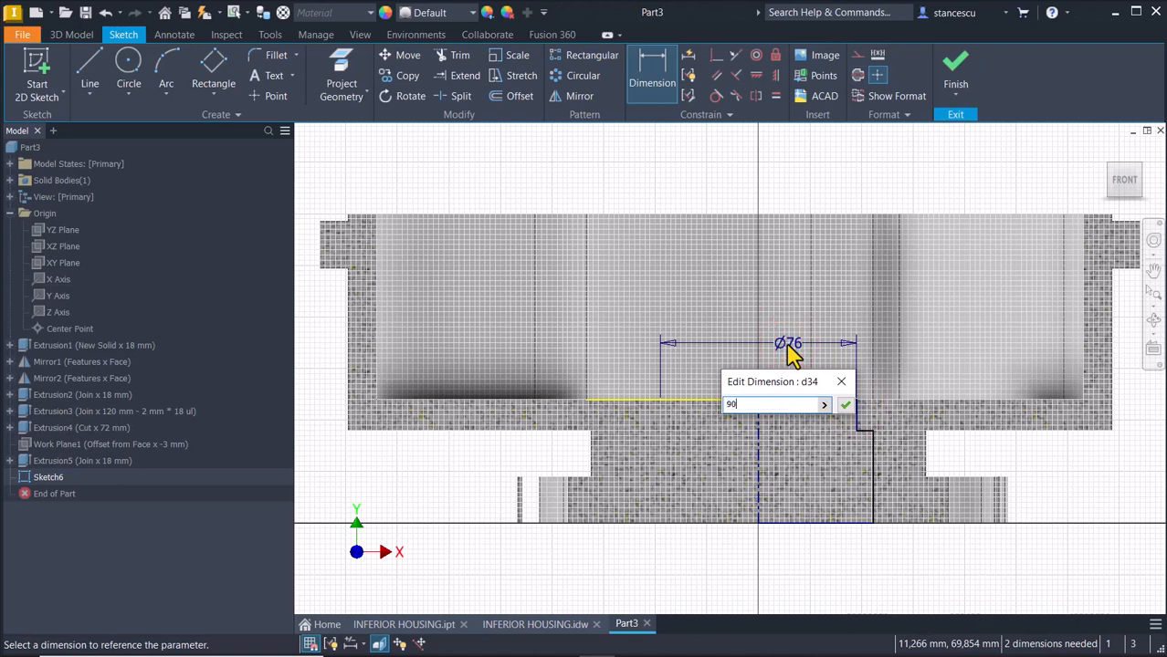
{"action": "key", "text": "Return"}
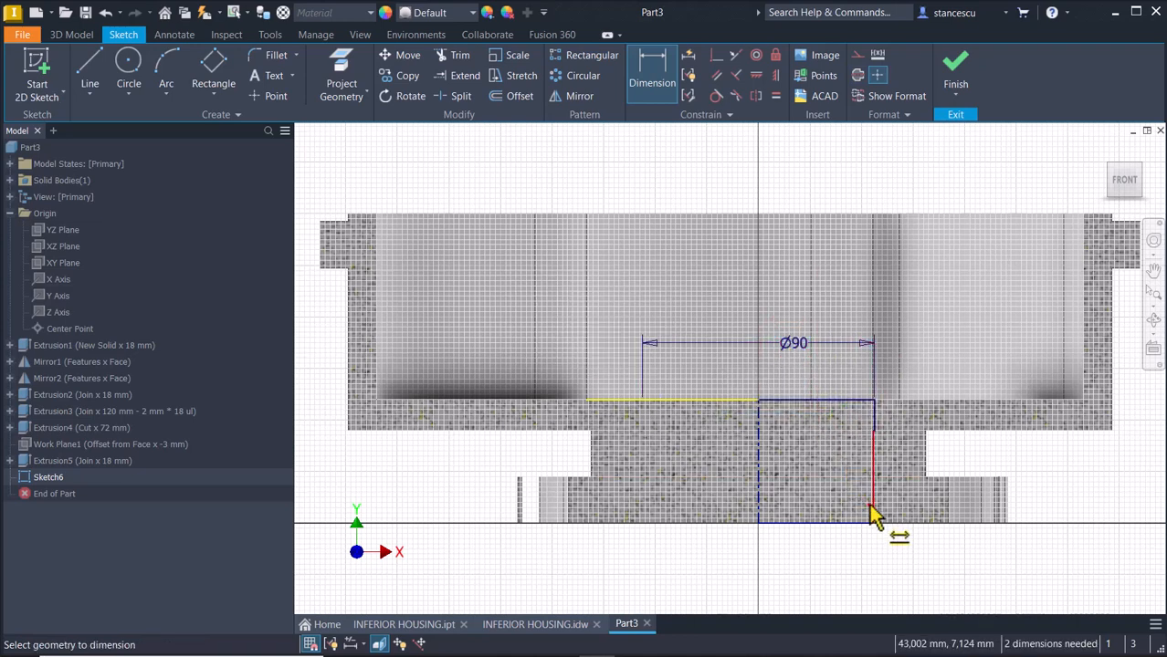
Dimension the profile's lower section with a diameter of 100 mm and a height of 33 mm
{"action": "left_click", "coordinate": [868, 504]}
{"action": "left_click", "coordinate": [754, 507]}
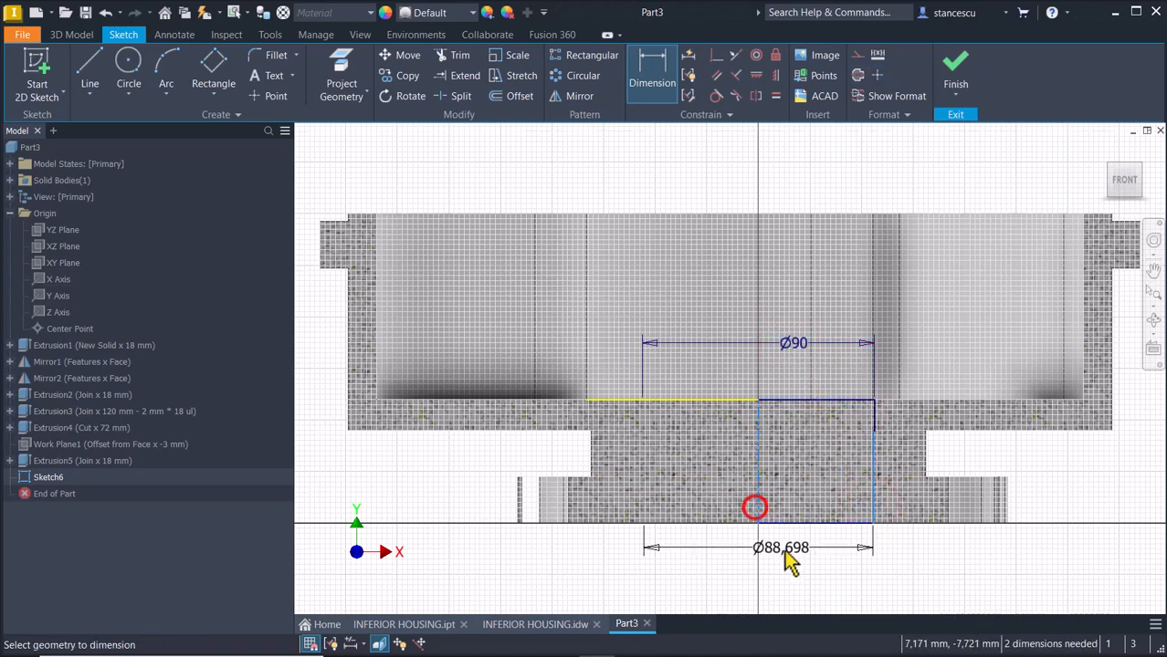
{"action": "left_click", "coordinate": [792, 564]}
{"action": "type", "text": "100"}
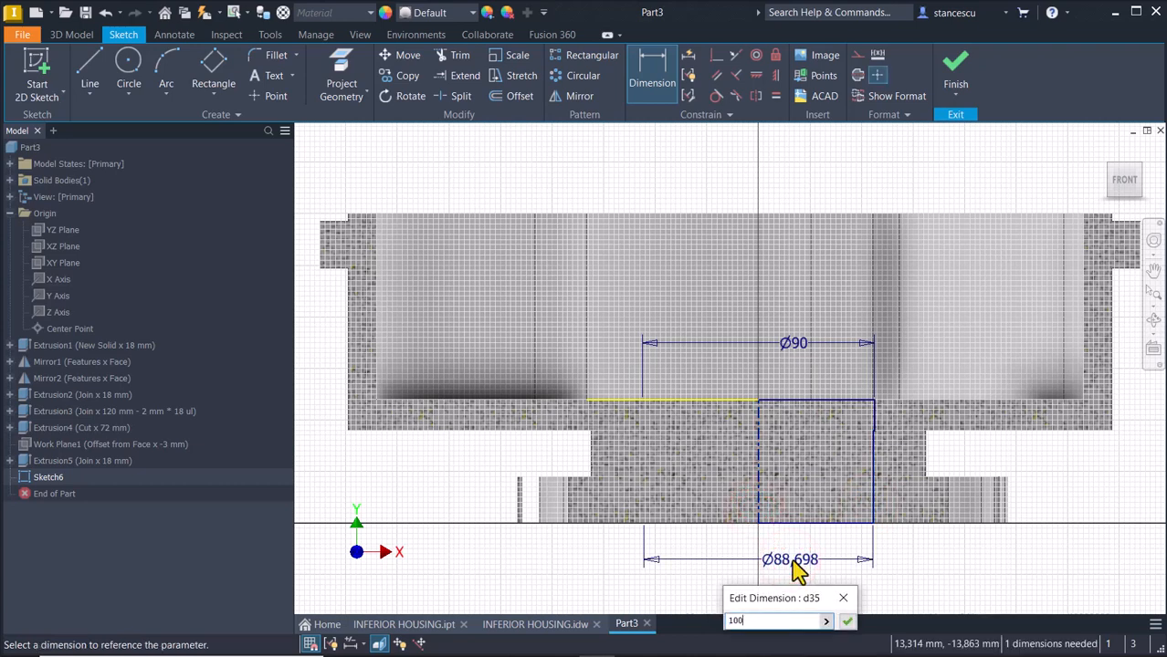
{"action": "key", "text": "Return"}
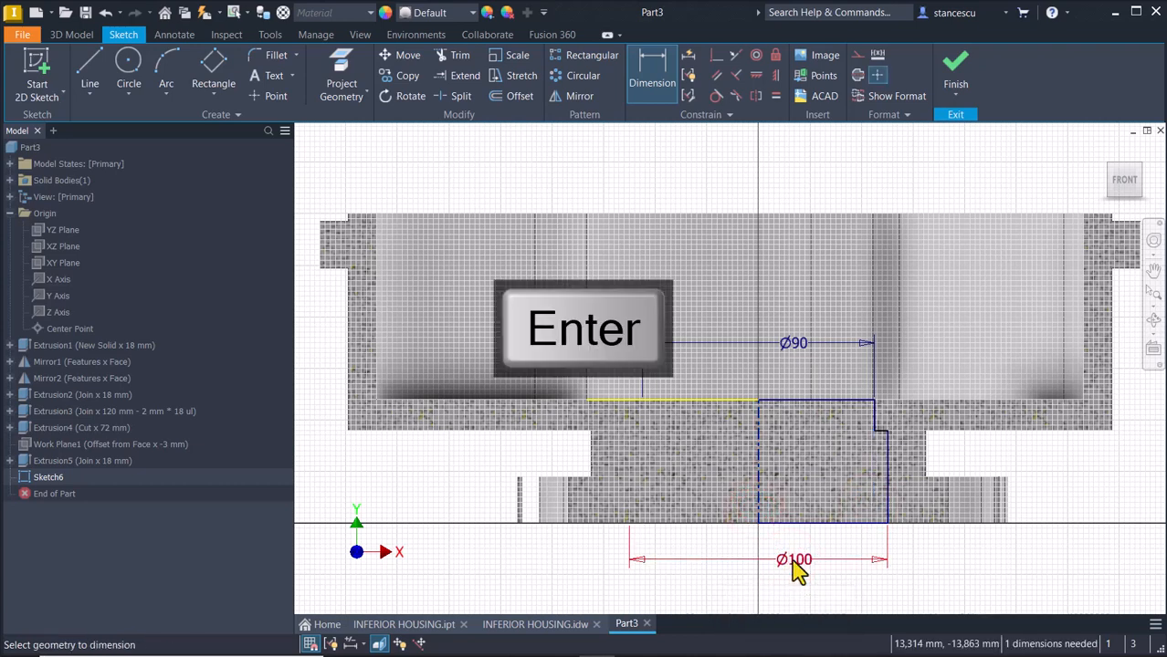
{"action": "left_click", "coordinate": [888, 466]}
{"action": "left_click", "coordinate": [989, 460]}
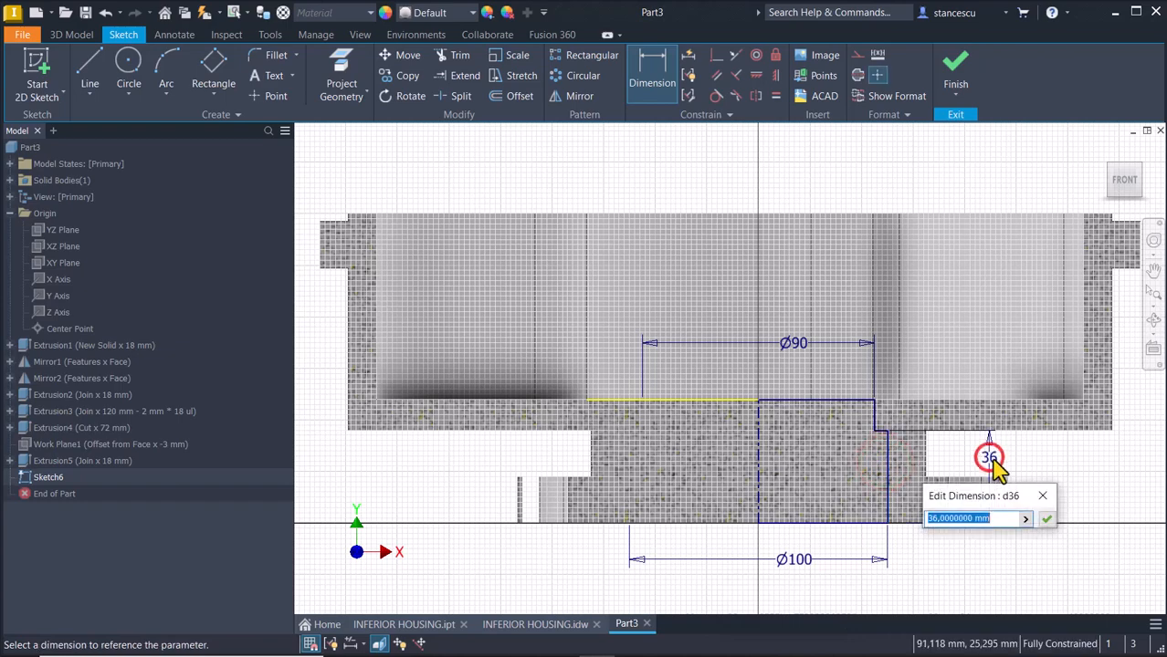
{"action": "type", "text": "33"}
{"action": "key", "text": "Return"}
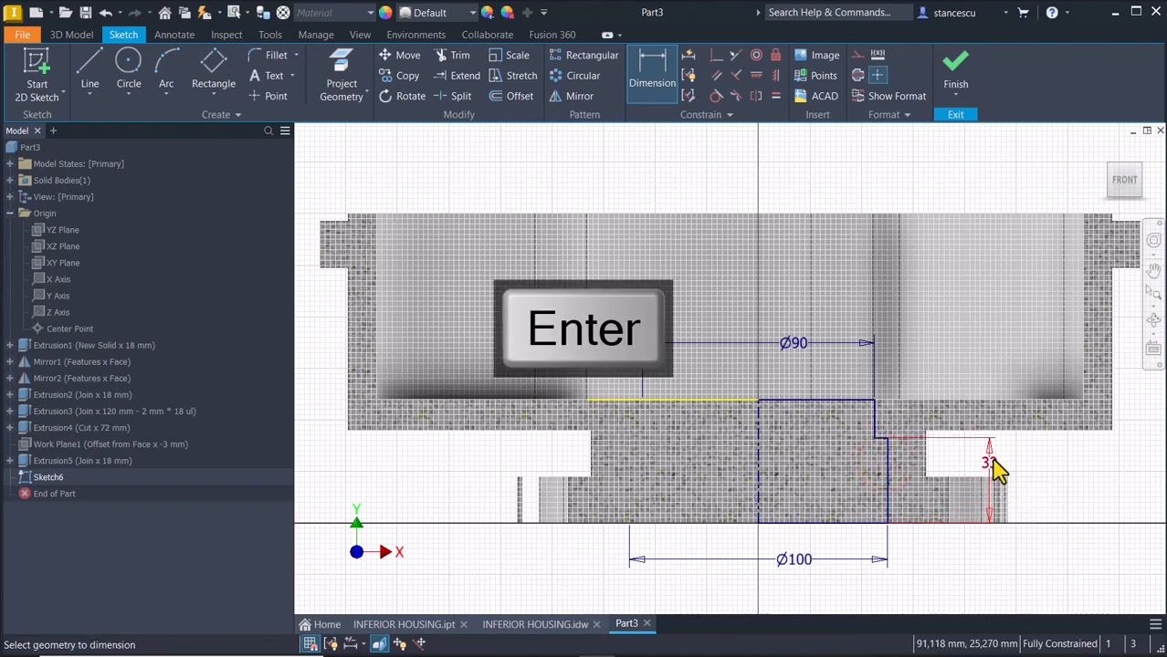
Finish the sketch and cut the stepped bore by revolving the profile a full 360 degrees about the centerline
{"action": "left_click", "coordinate": [955, 65]}
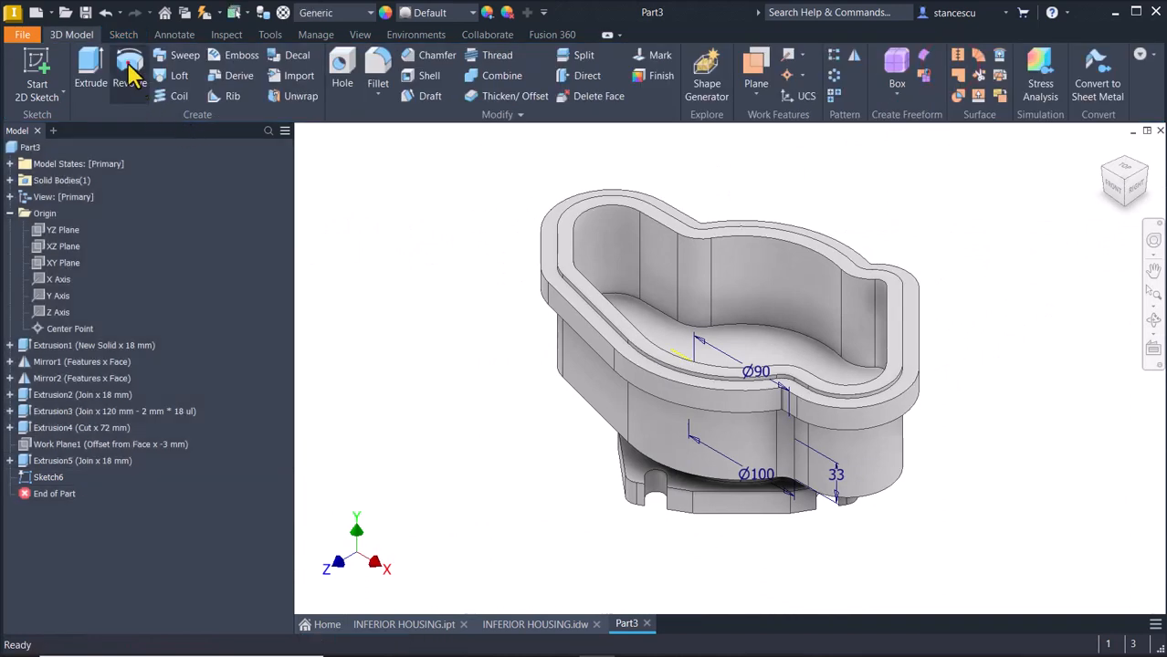
{"action": "left_click", "coordinate": [129, 72]}
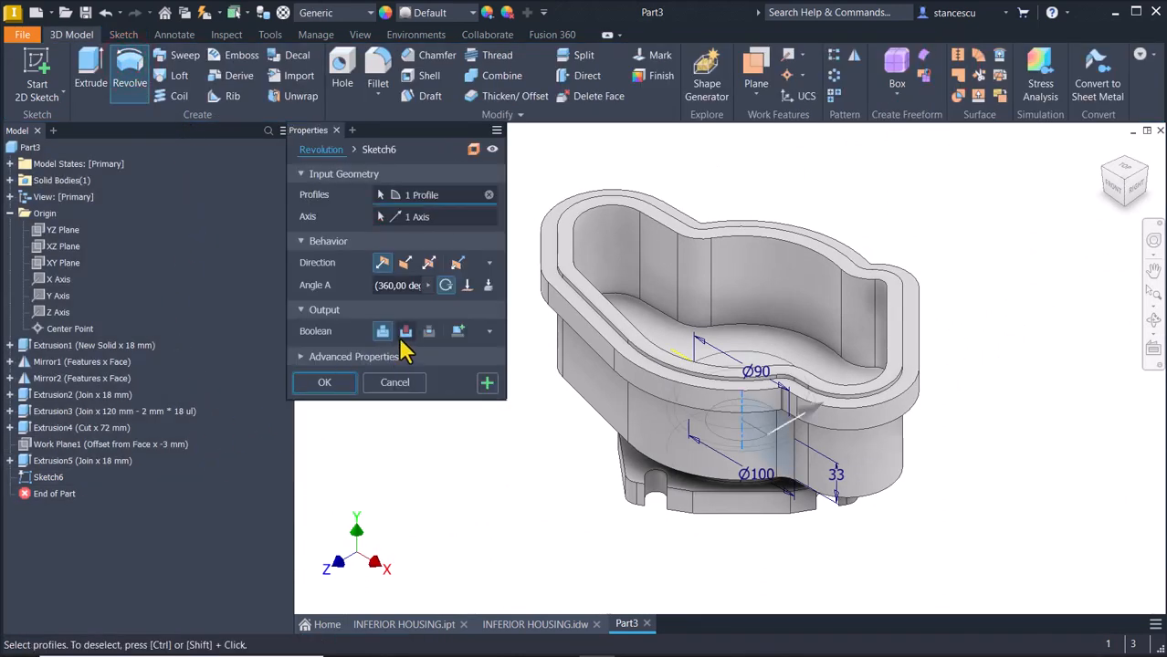
{"action": "left_click", "coordinate": [405, 331]}
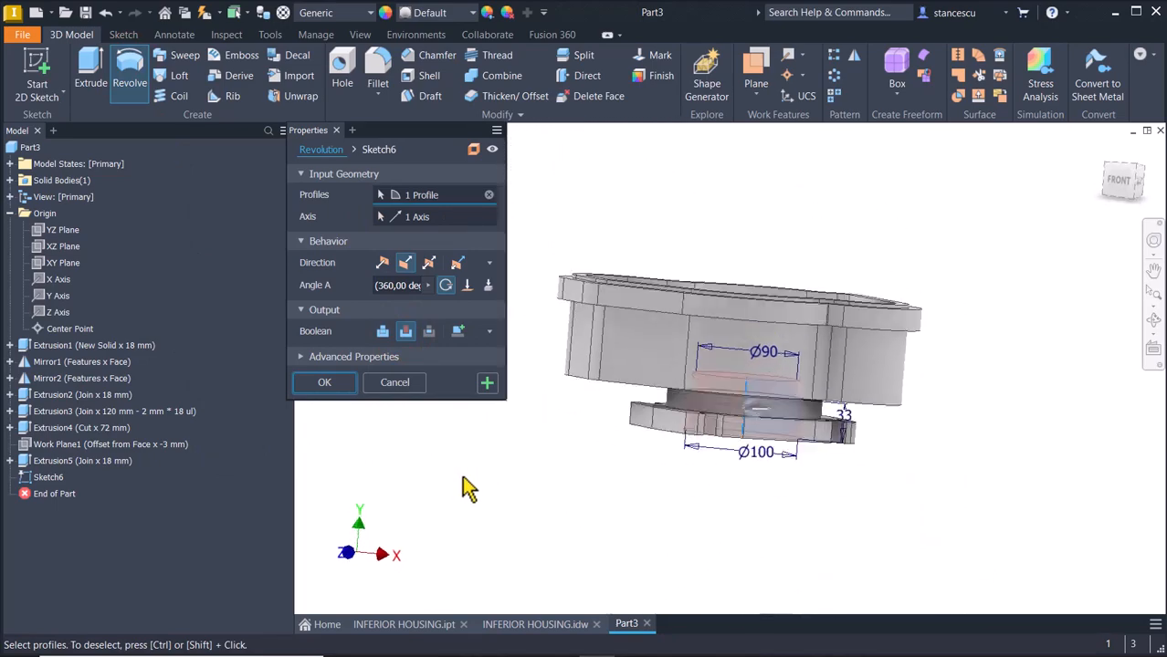
{"action": "left_click", "coordinate": [326, 384]}
{"action": "key", "text": "F6"}
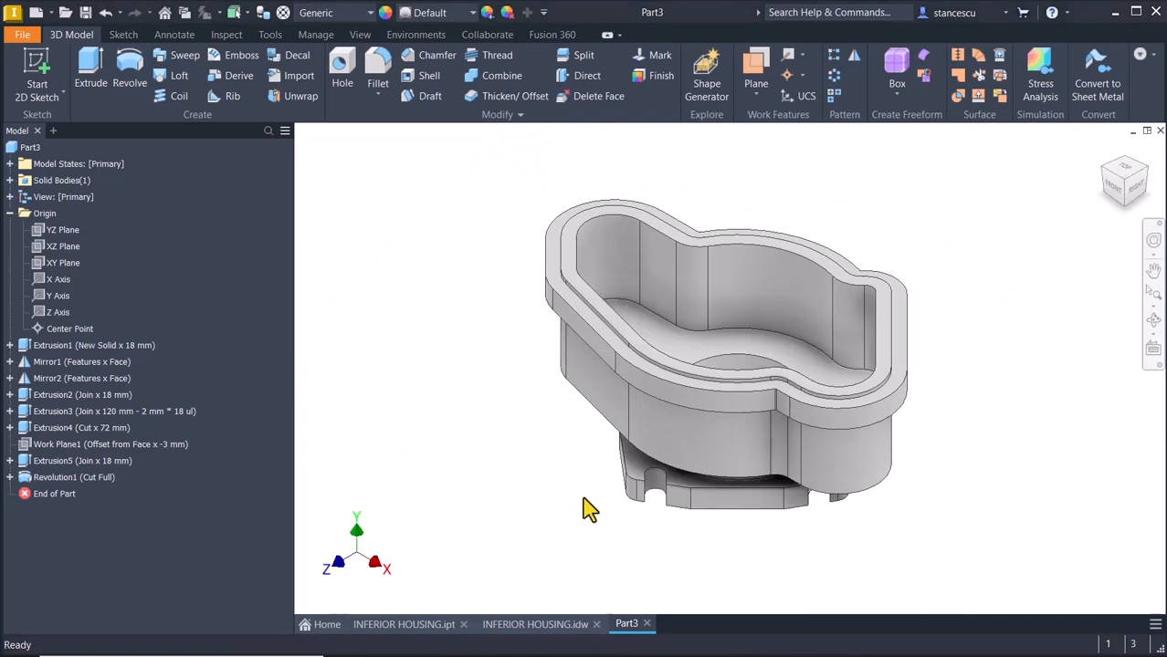
Check the fillet note in INFERIOR HOUSING.idw, then fillet Part3's cavity floor edge, both ends of the neck and the rim flange's underside at 6 mm
{"action": "left_click", "coordinate": [505, 625]}
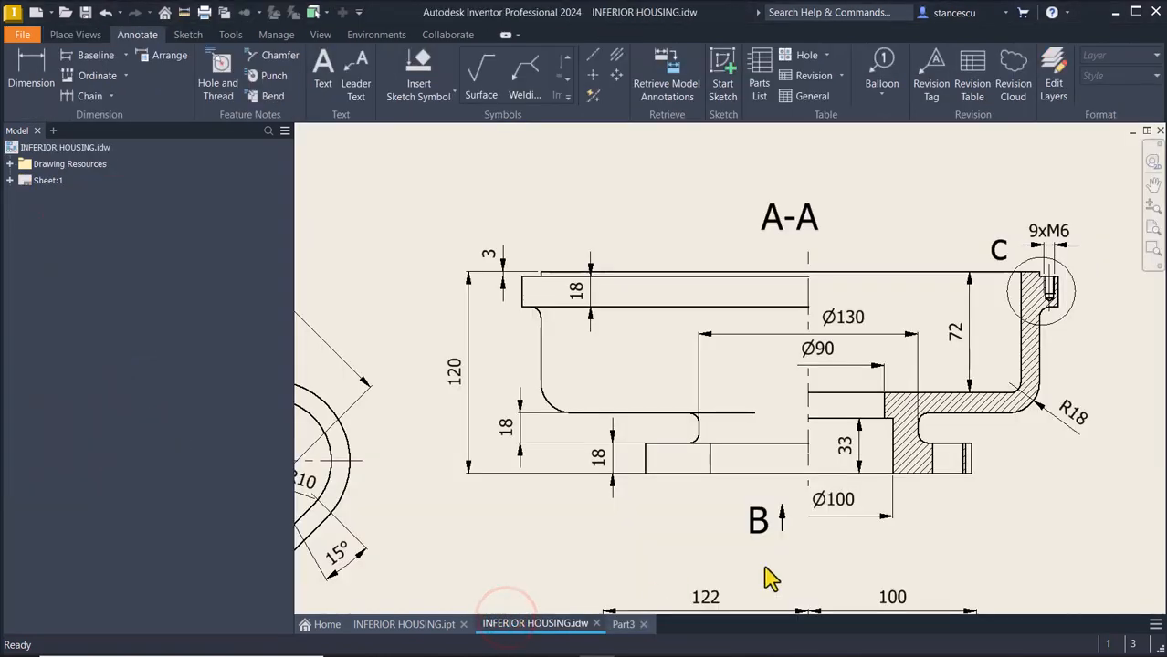
{"action": "key", "text": "Home"}
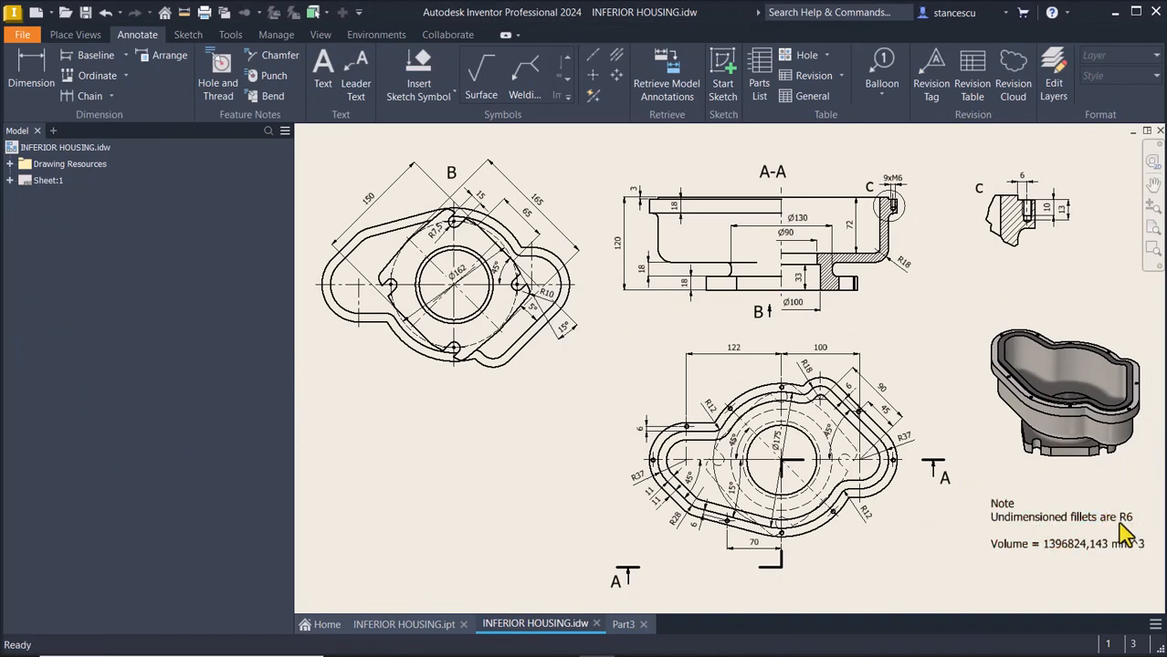
{"action": "left_click", "coordinate": [607, 624]}
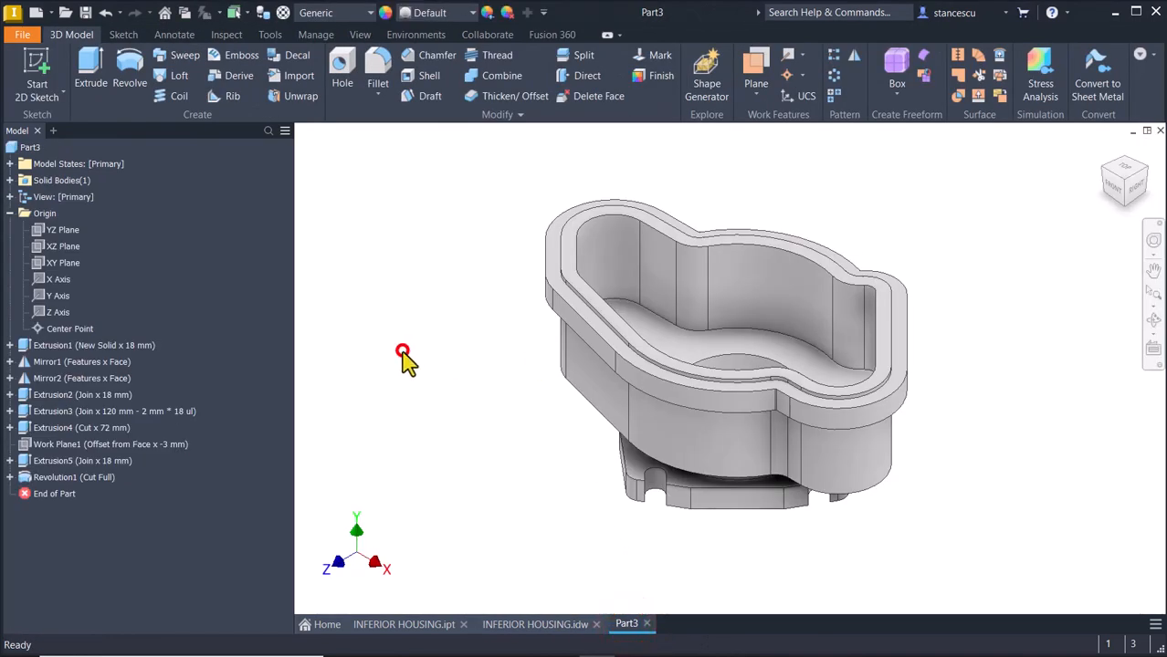
{"action": "left_click", "coordinate": [666, 317]}
{"action": "left_click", "coordinate": [685, 304]}
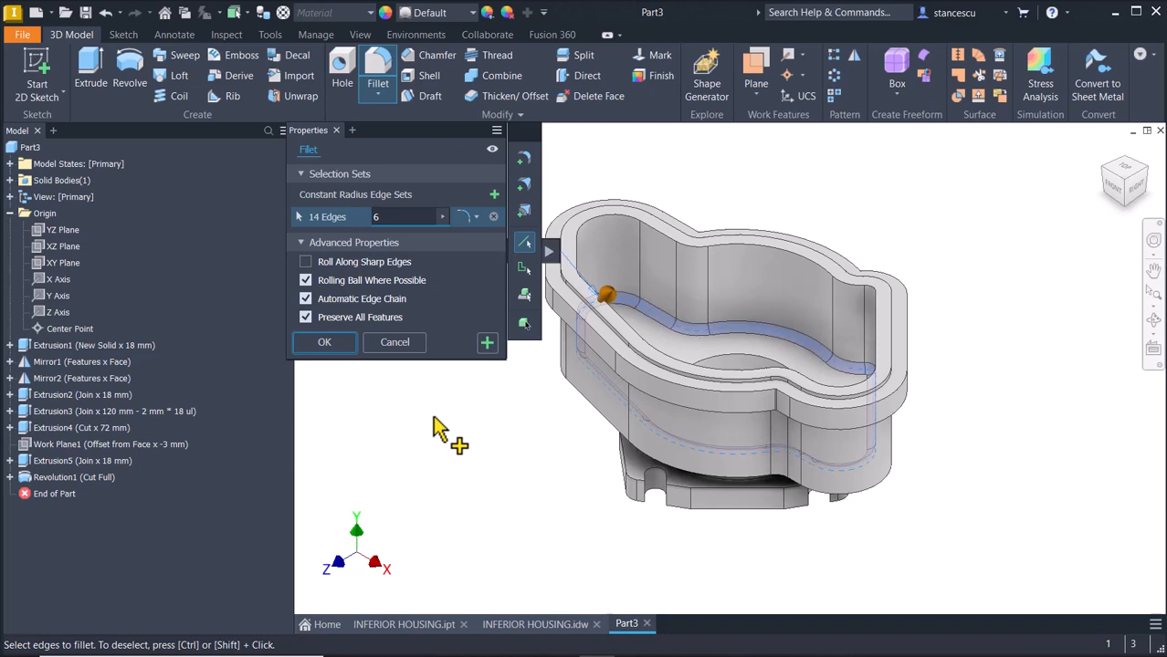
{"action": "middle_click_drag", "start_coordinate": [438, 429], "coordinate": [681, 457], "text": "shift"}
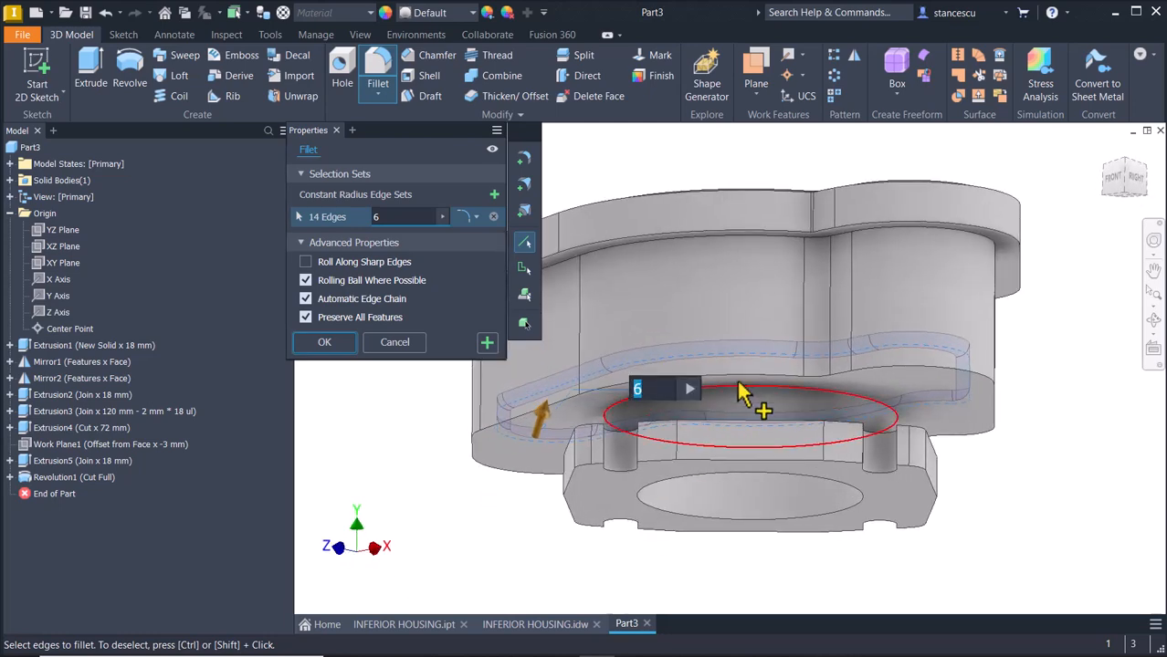
{"action": "left_click", "coordinate": [737, 383]}
{"action": "middle_click_drag", "start_coordinate": [753, 416], "coordinate": [402, 383], "text": "shift"}
{"action": "left_click", "coordinate": [670, 495]}
{"action": "left_click", "coordinate": [833, 334]}
{"action": "left_click", "coordinate": [488, 341]}
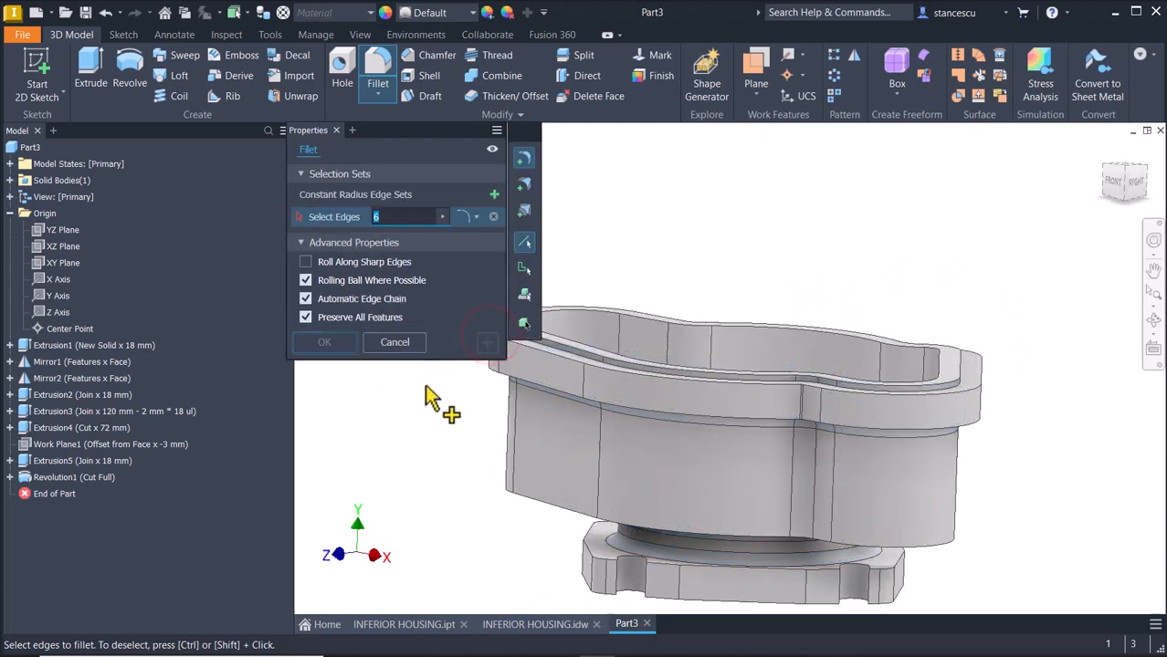
Check section A-A in INFERIOR HOUSING.idw and fillet the outer bottom edge of Part3's housing wall with an 18 mm radius
{"action": "left_click", "coordinate": [512, 627]}
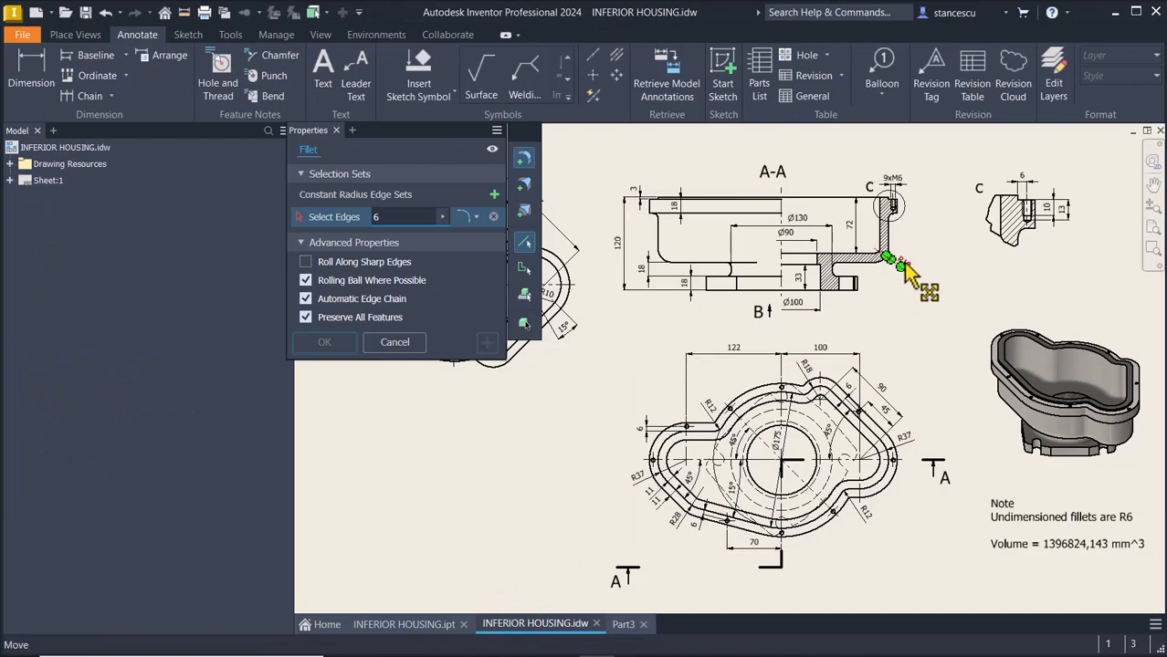
{"action": "scroll", "coordinate": [904, 264], "scroll_direction": "up", "scroll_amount": 3}
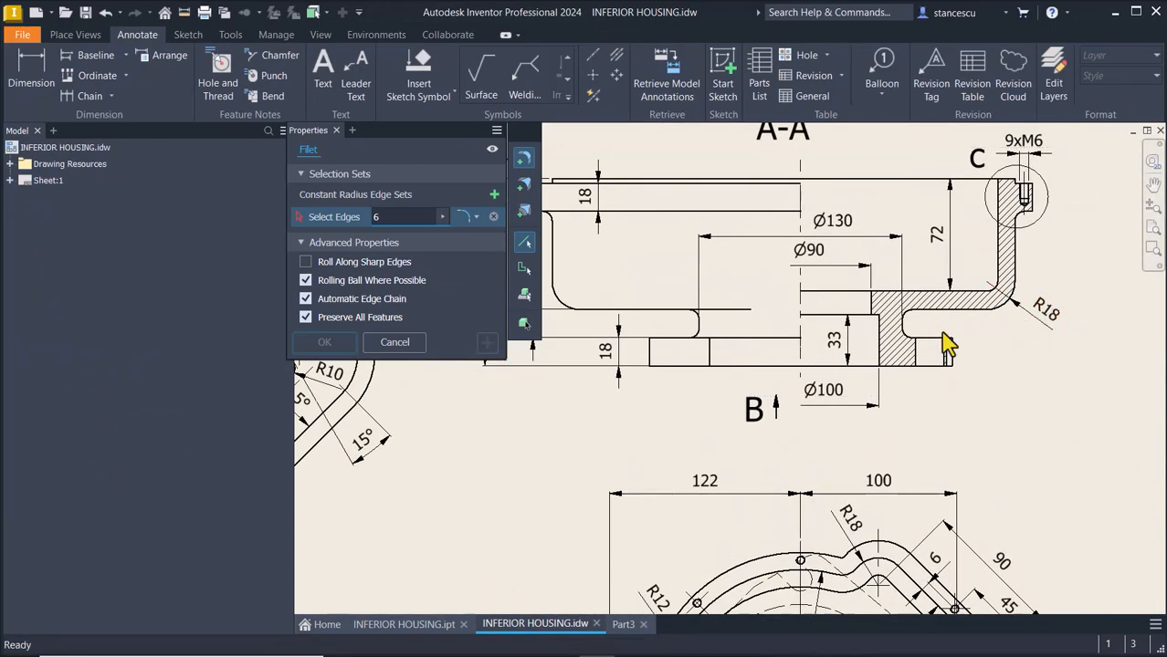
{"action": "scroll", "coordinate": [729, 360], "scroll_direction": "down", "scroll_amount": 2}
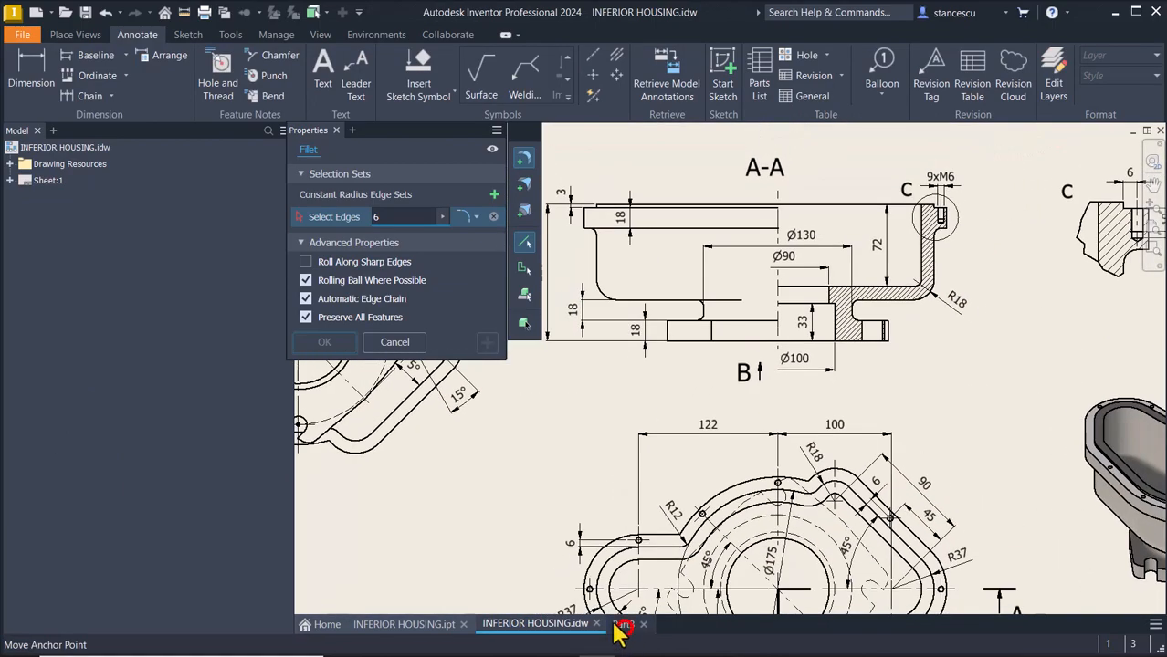
{"action": "left_click", "coordinate": [621, 625]}
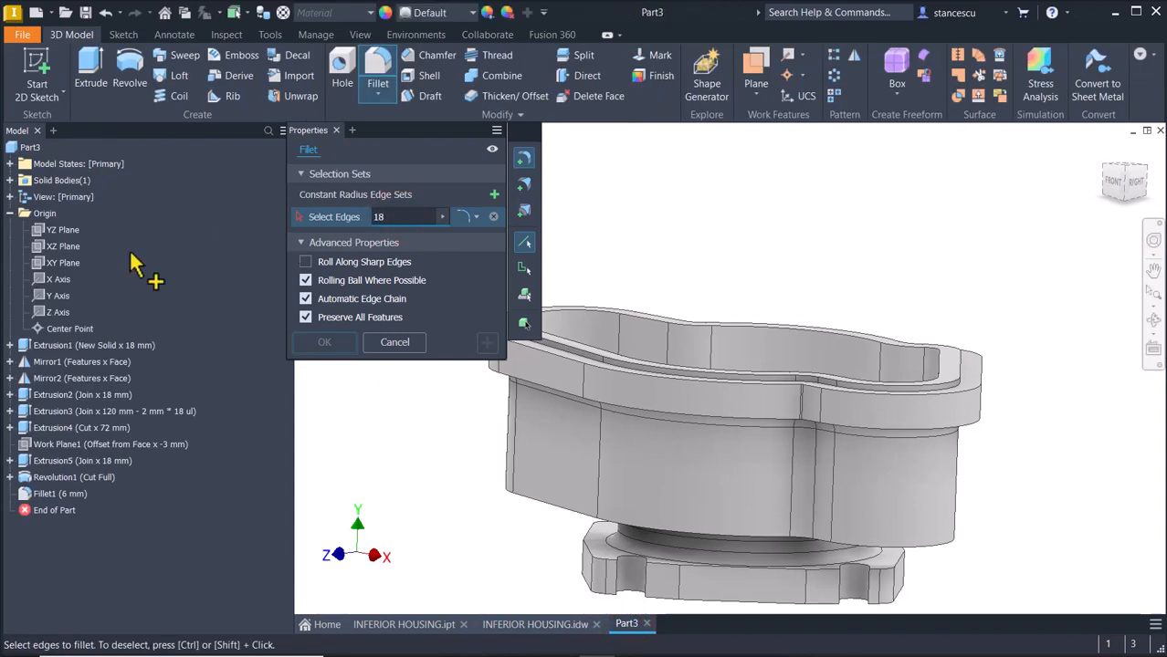
{"action": "left_click", "coordinate": [951, 554]}
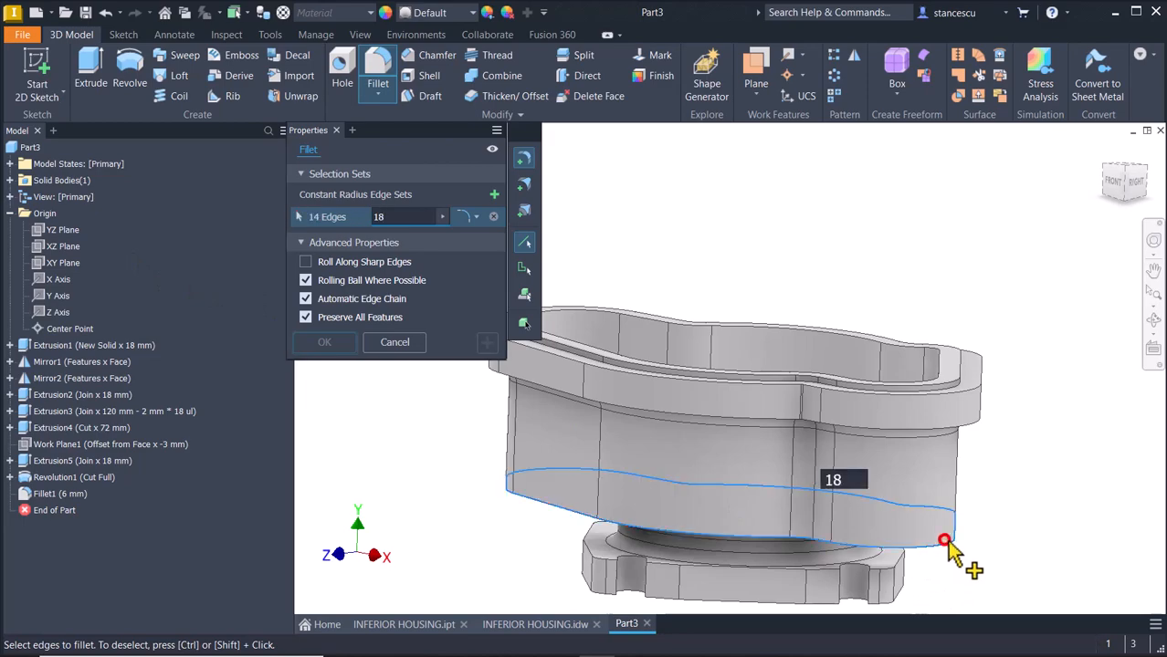
{"action": "middle_click_drag", "start_coordinate": [1021, 483], "coordinate": [357, 344], "text": "shift"}
{"action": "left_click", "coordinate": [318, 344]}
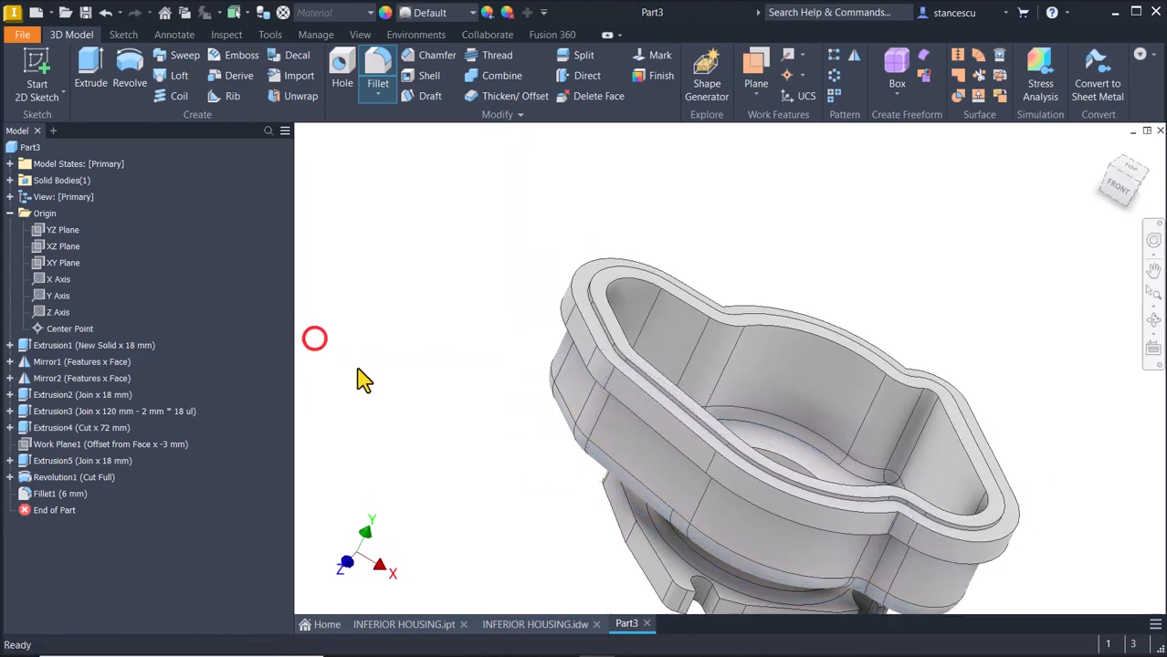
{"action": "key", "text": "F6"}
{"action": "left_click", "coordinate": [881, 166]}
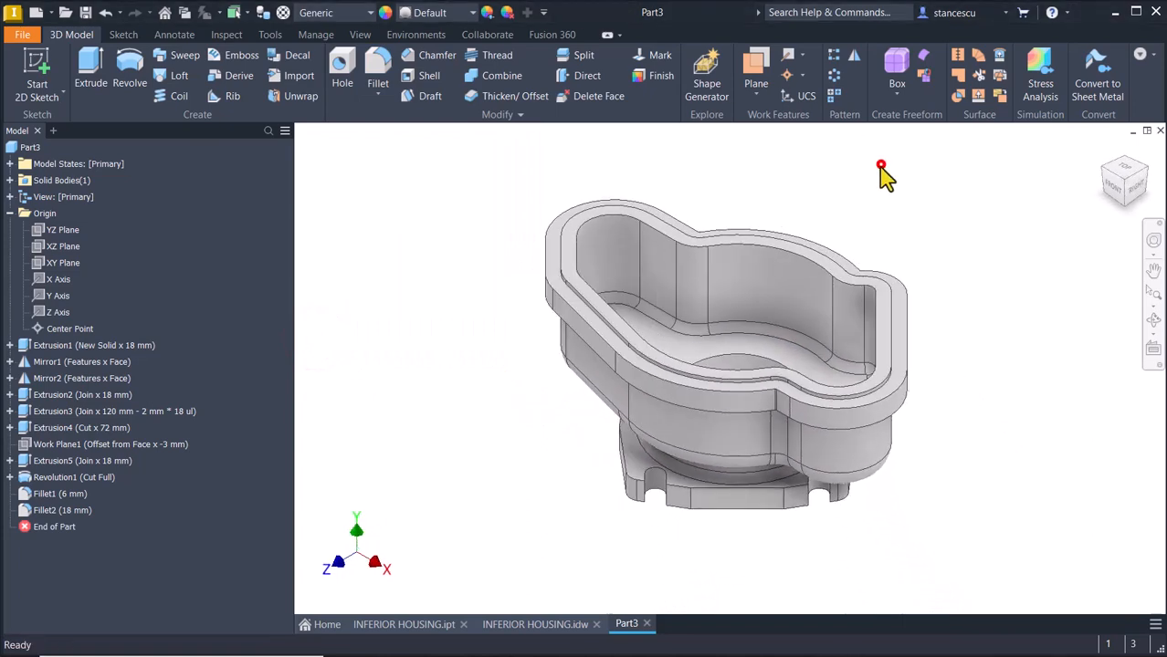
Examine the threaded rim holes in INFERIOR HOUSING.ipt and their dimensions in section A-A and detail C of INFERIOR HOUSING.idw
{"action": "left_click", "coordinate": [410, 626]}
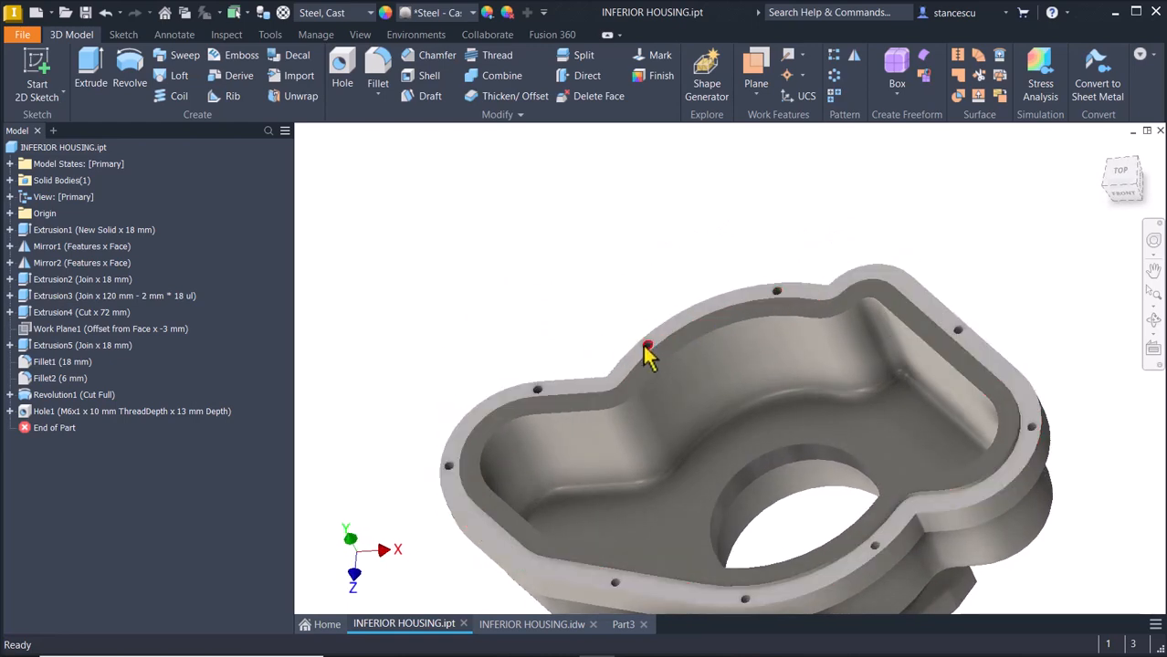
{"action": "mouse_move", "coordinate": [644, 349]}
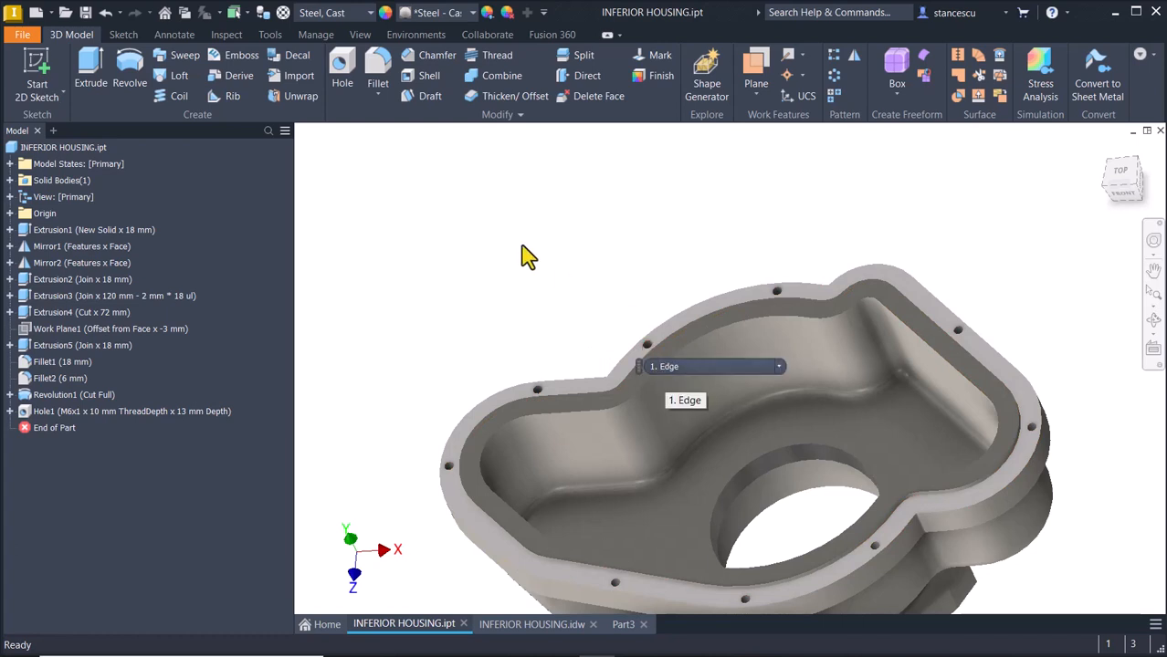
{"action": "left_click", "coordinate": [679, 181]}
{"action": "key", "text": "F6"}
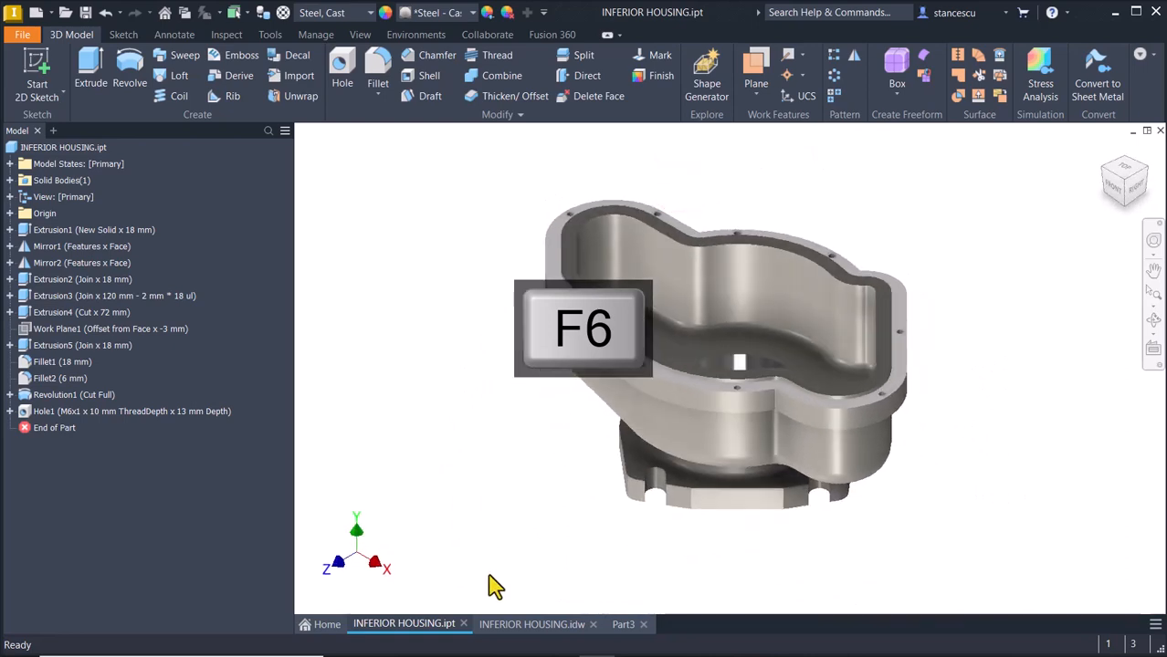
{"action": "left_click", "coordinate": [538, 625]}
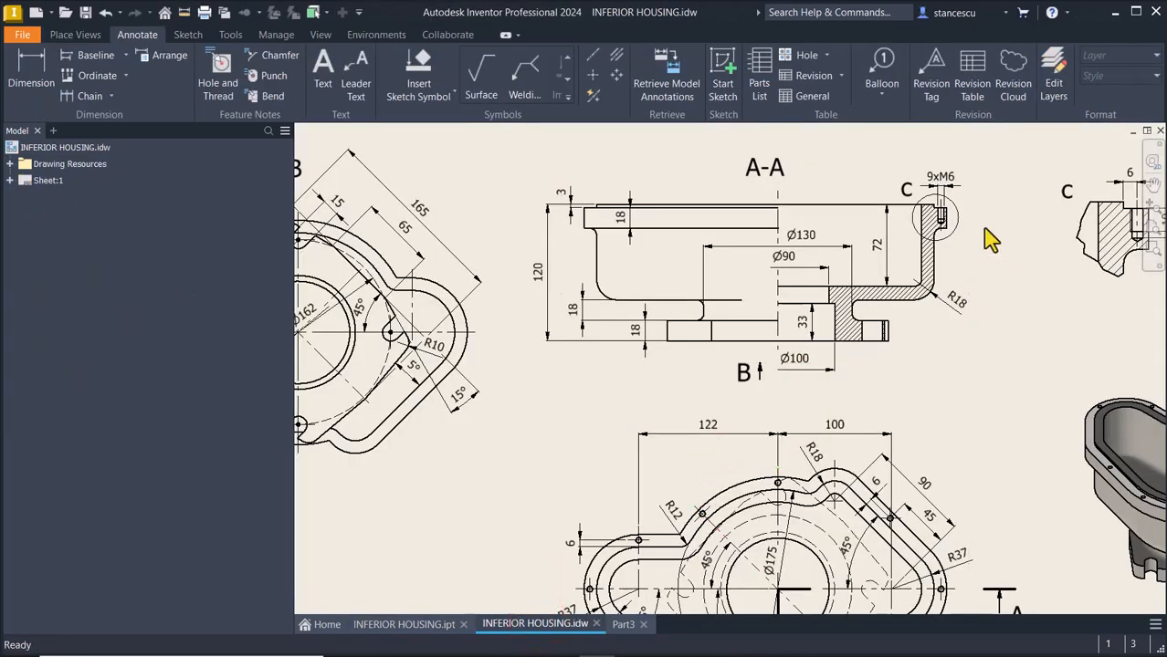
{"action": "scroll", "coordinate": [968, 222], "scroll_direction": "up", "scroll_amount": 3}
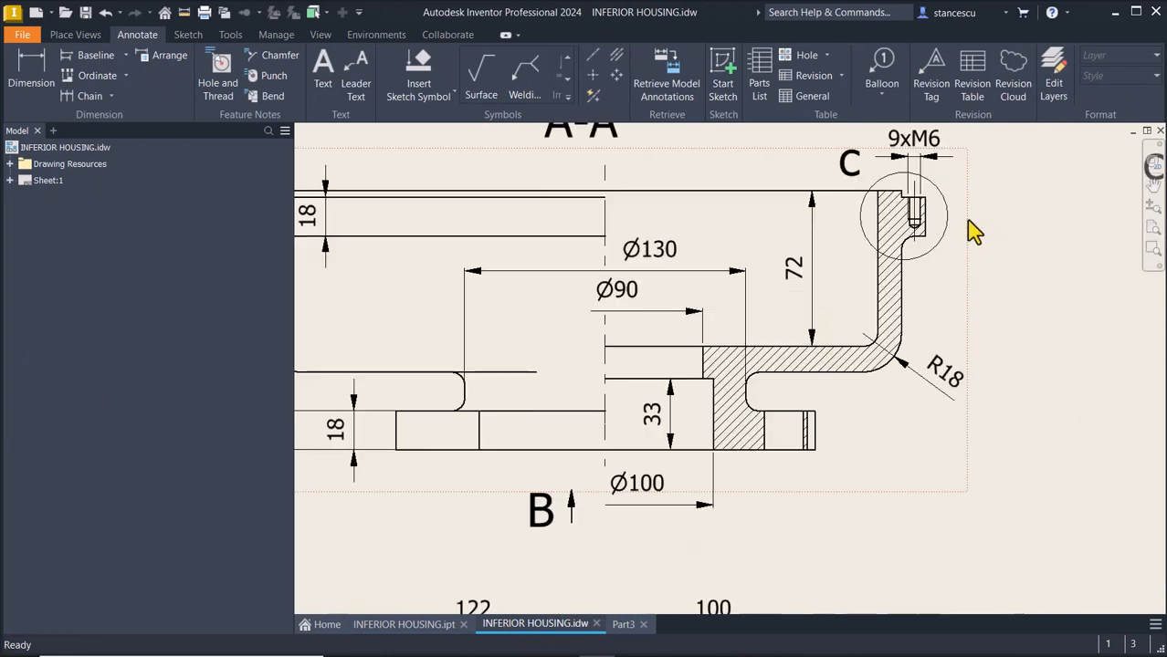
{"action": "middle_click_drag", "start_coordinate": [933, 207], "coordinate": [854, 347]}
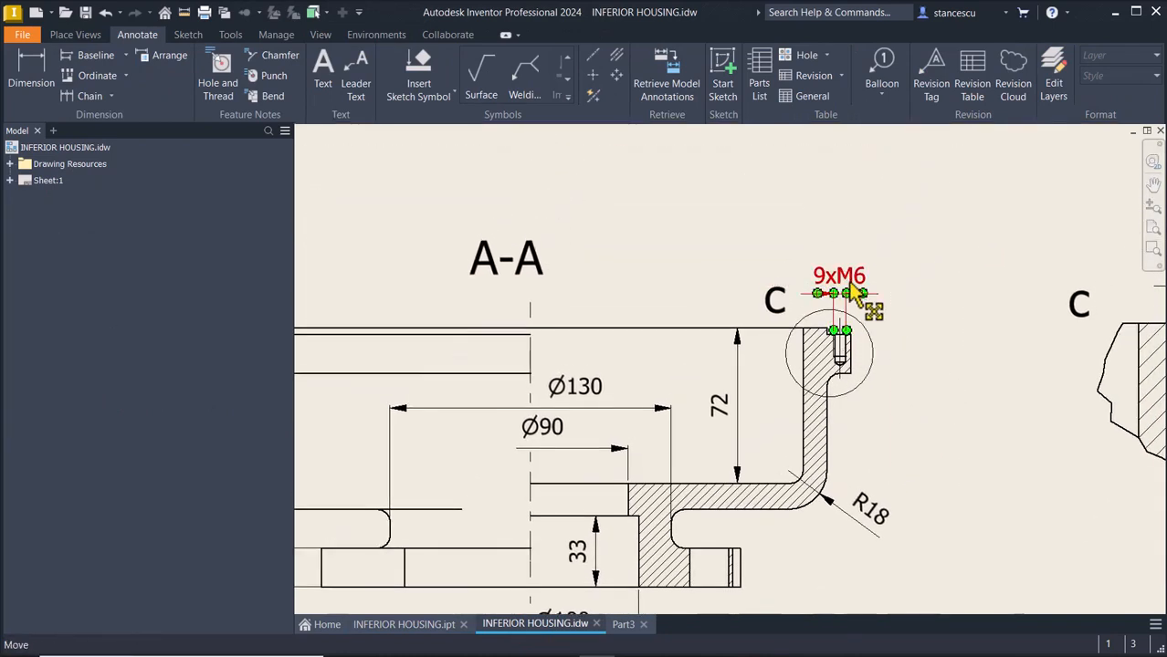
{"action": "mouse_move", "coordinate": [923, 378]}
{"action": "middle_mouse_down"}
{"action": "mouse_move", "coordinate": [881, 370]}
{"action": "mouse_move", "coordinate": [596, 393]}
{"action": "middle_mouse_up"}
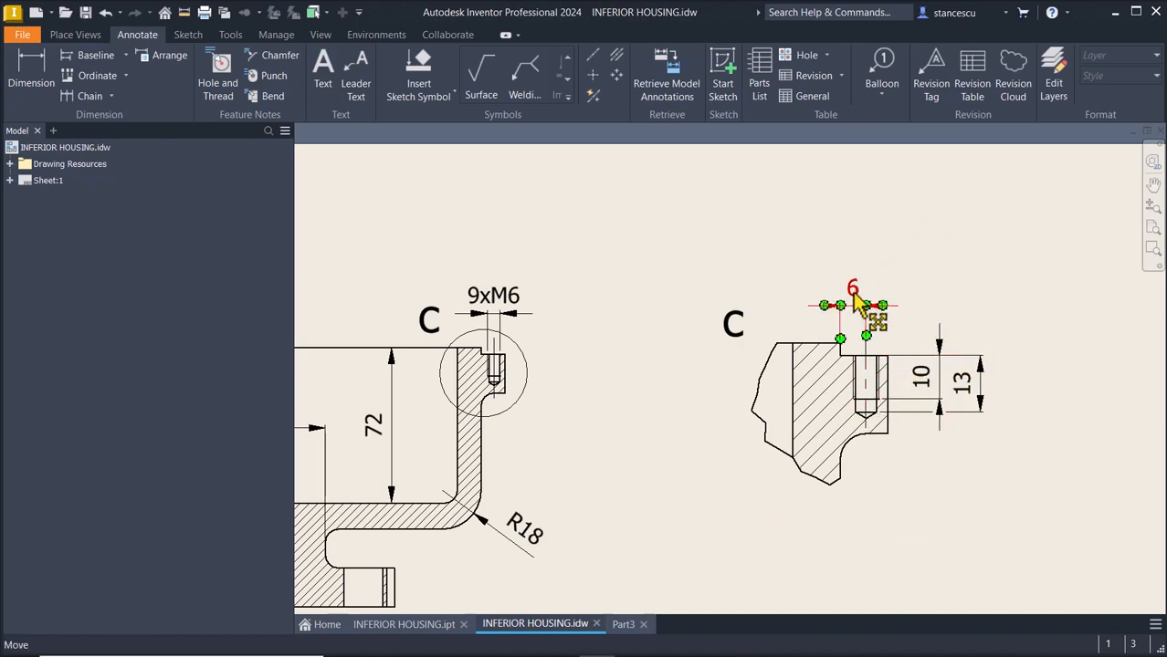
Check the rim hole positions in the plan view of INFERIOR HOUSING.idw, then start a sketch on Part3's recessed outer rim face
{"action": "key", "text": "Home"}
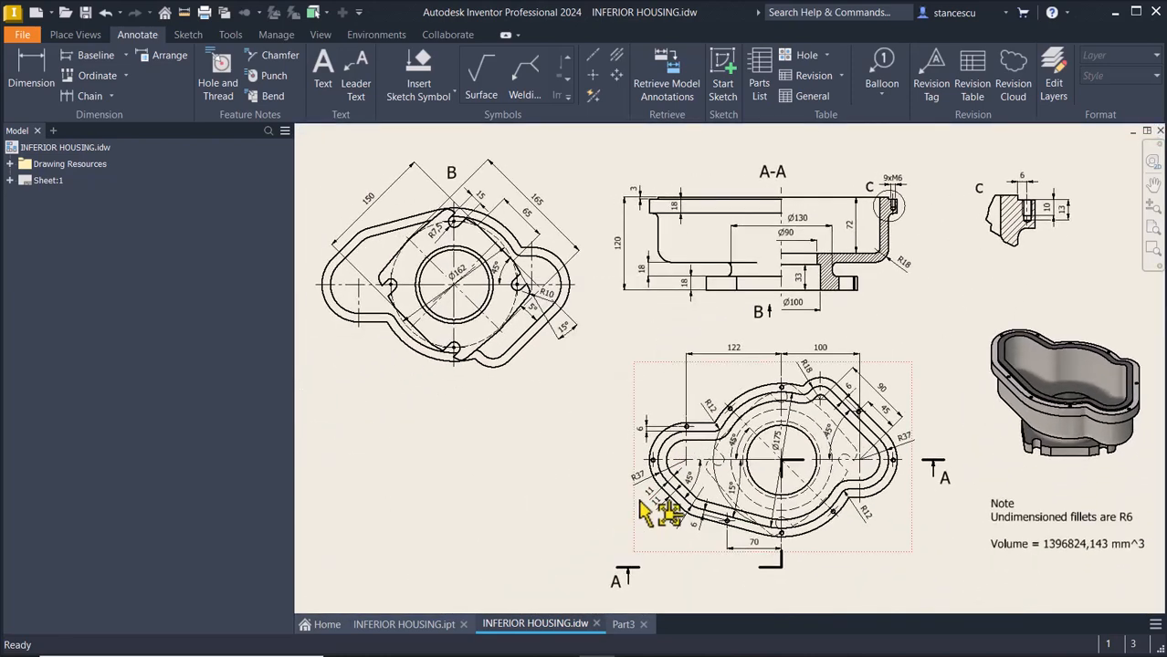
{"action": "scroll", "coordinate": [680, 520], "scroll_direction": "up", "scroll_amount": 3}
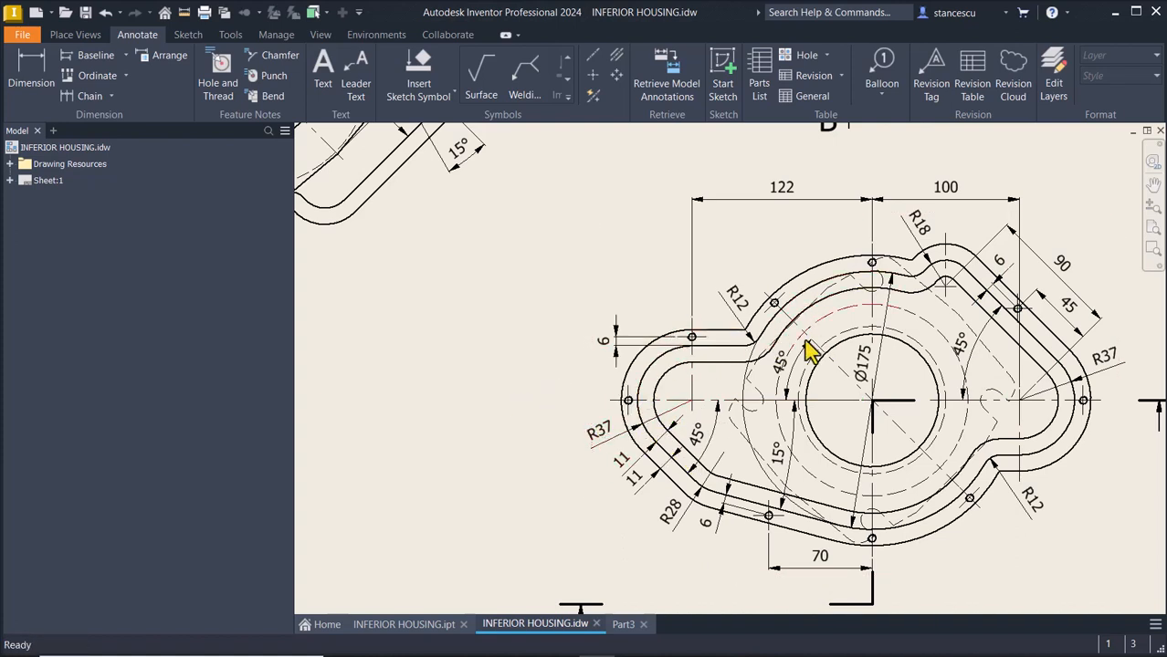
{"action": "left_click", "coordinate": [623, 627]}
{"action": "left_click", "coordinate": [459, 431]}
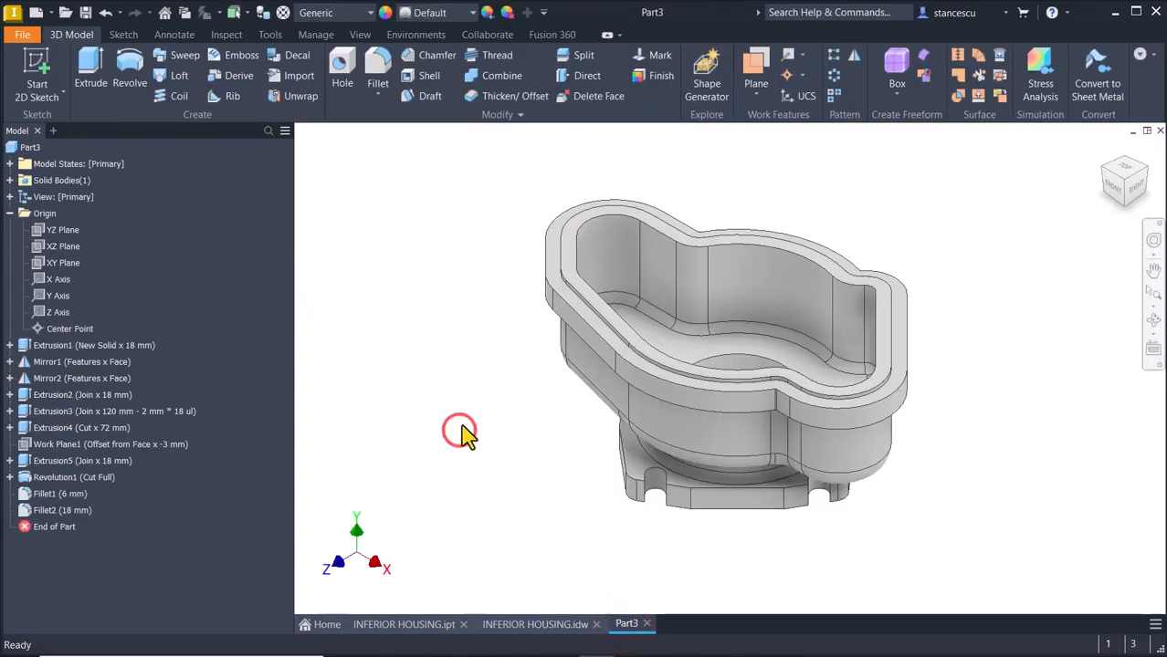
{"action": "left_click", "coordinate": [602, 334]}
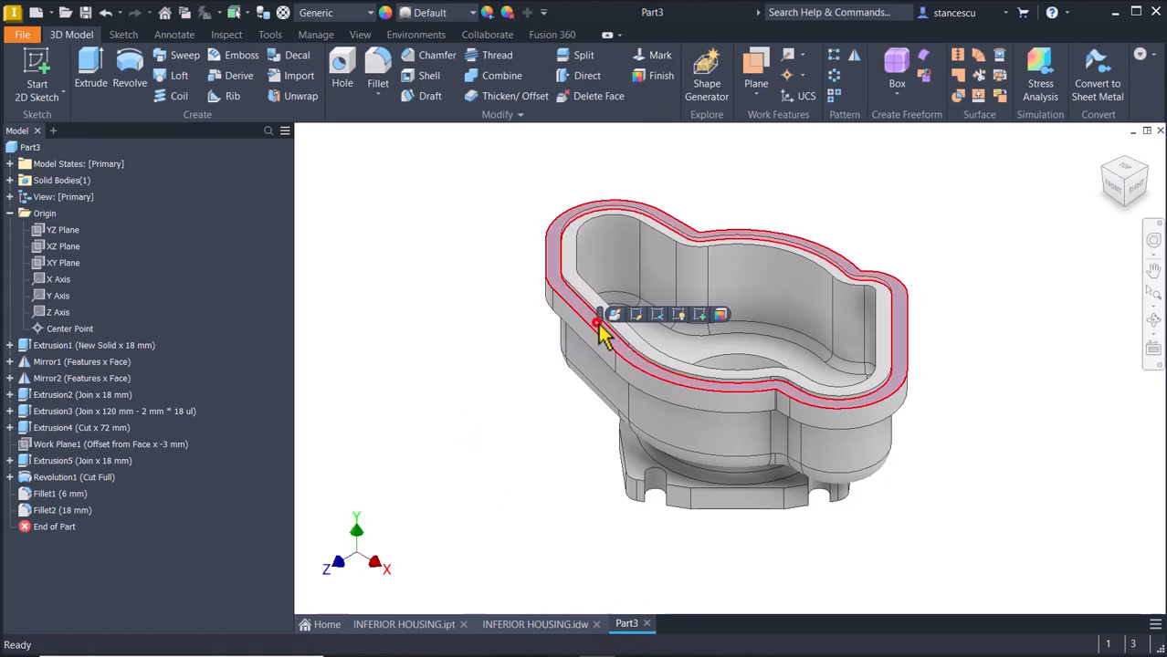
{"action": "left_click", "coordinate": [698, 315]}
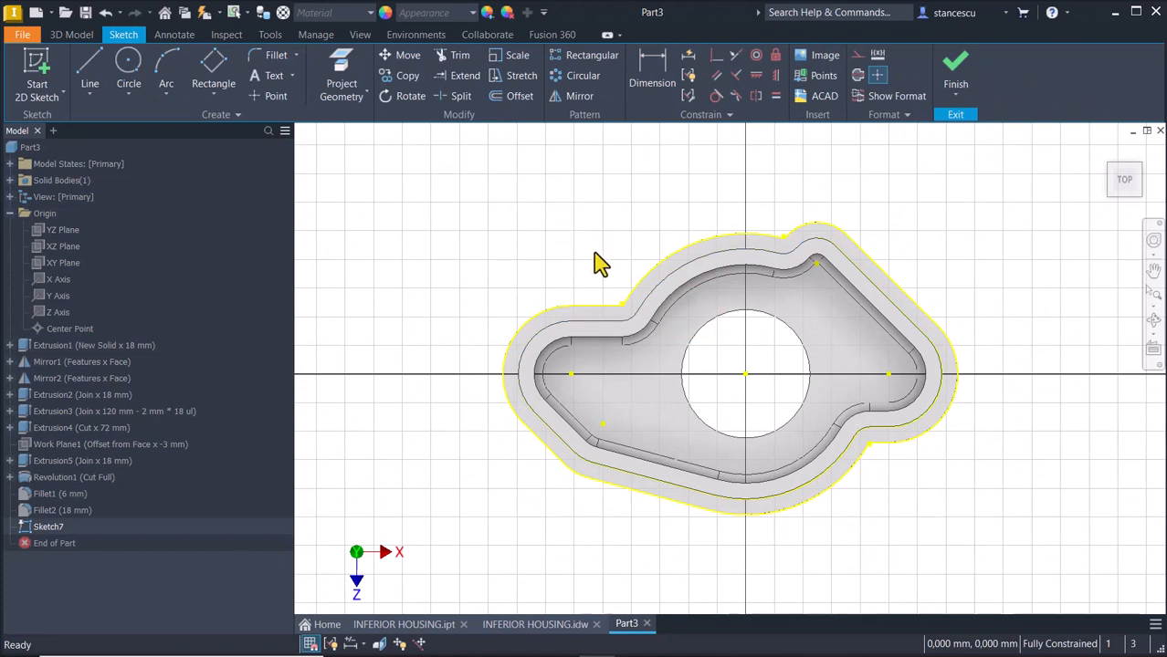
Project the outline of the raised lip's top face into the sketch and slice the graphics at the sketch plane
{"action": "left_click", "coordinate": [360, 80]}
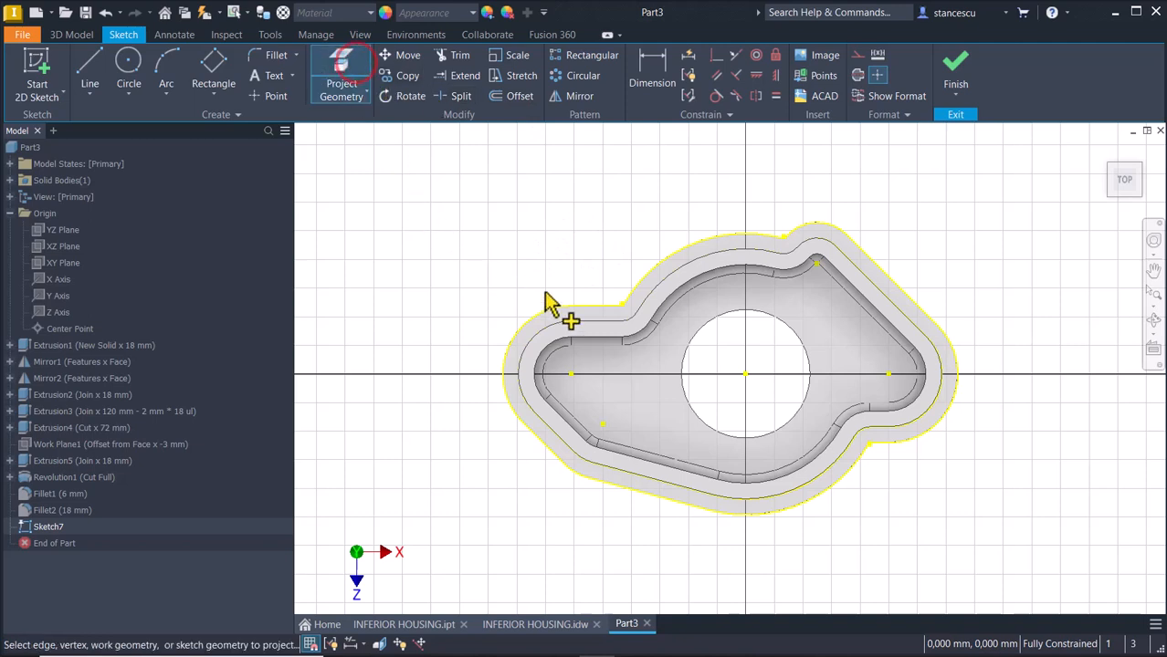
{"action": "left_click", "coordinate": [610, 335]}
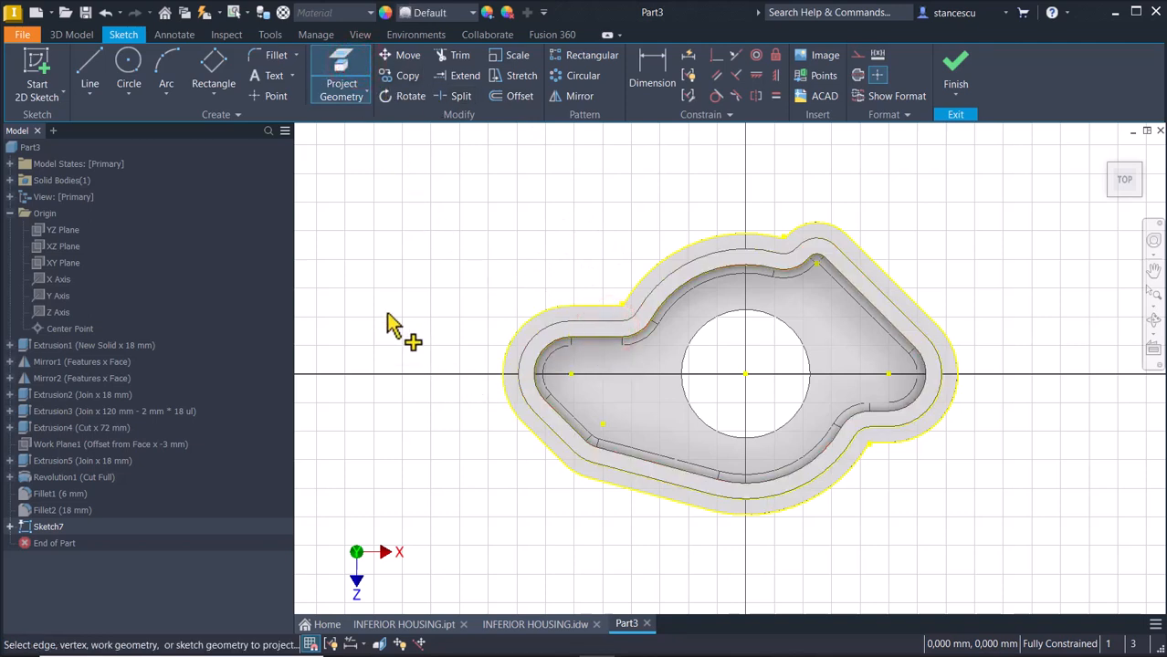
{"action": "key", "text": "F7"}
{"action": "scroll", "coordinate": [468, 330], "scroll_direction": "up", "scroll_amount": 3}
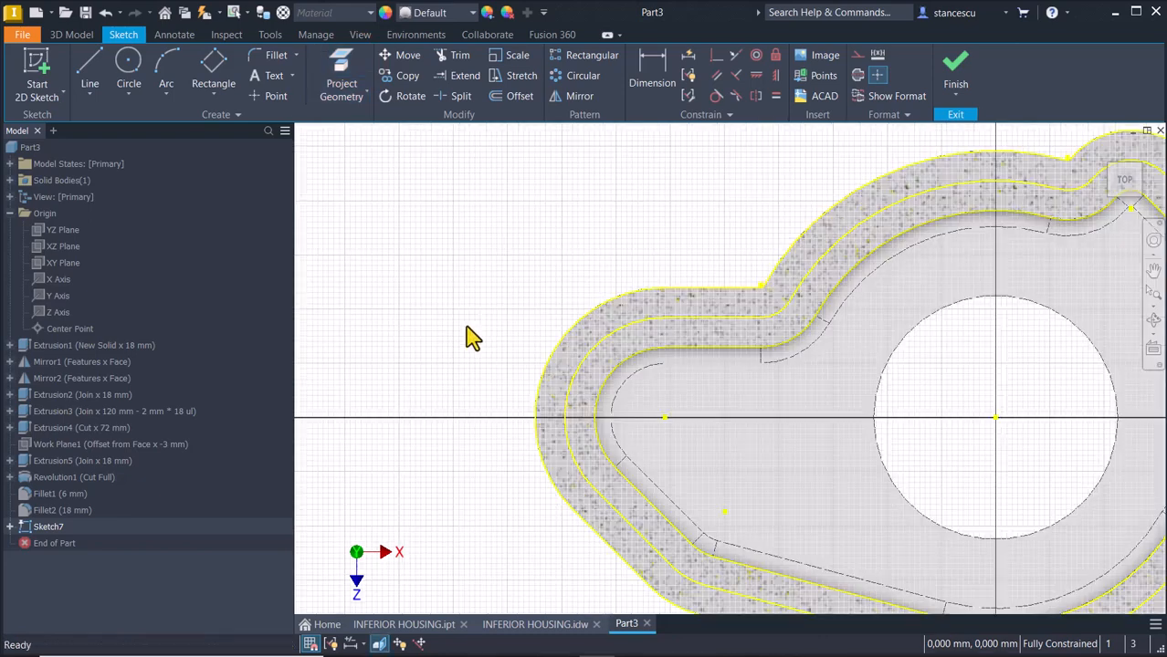
Offset the raised lip's outer contour outward by 6 mm all around the rim
{"action": "left_click", "coordinate": [518, 97]}
{"action": "left_click", "coordinate": [663, 322]}
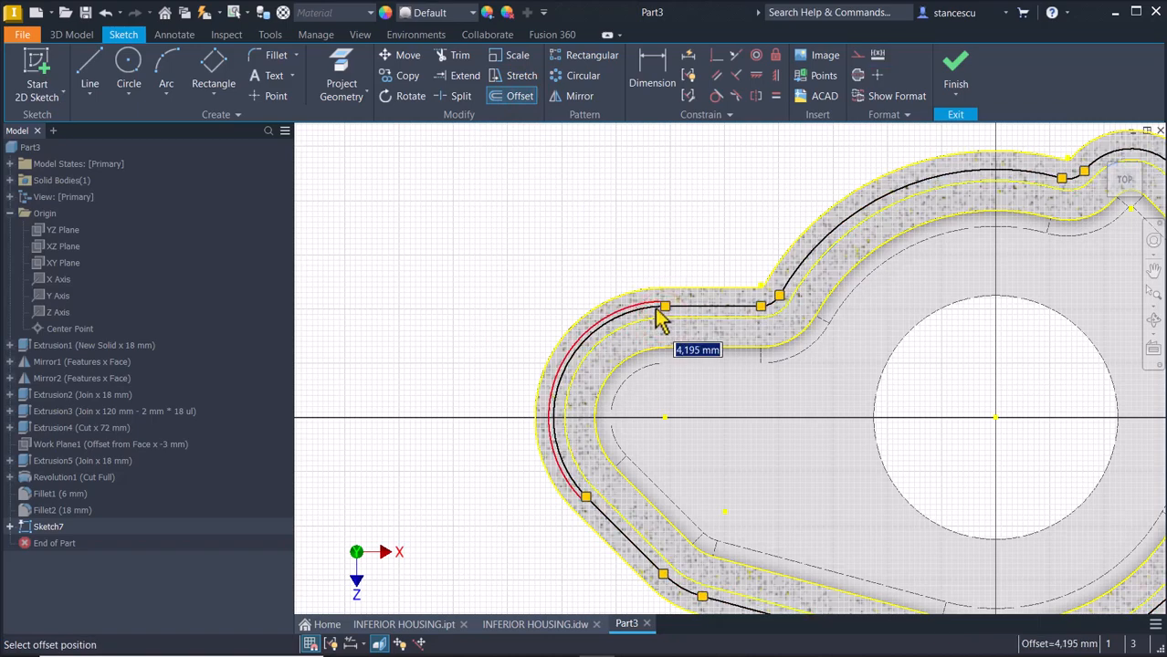
{"action": "type", "text": "6"}
{"action": "key", "text": "Return"}
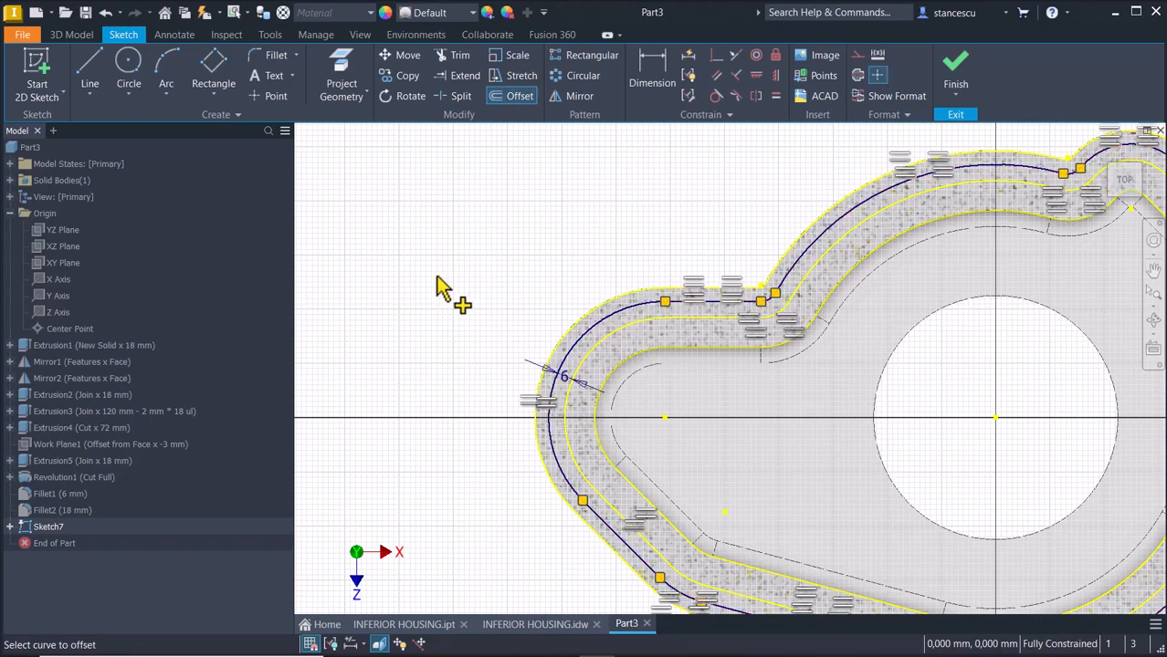
{"action": "key", "text": "Home"}
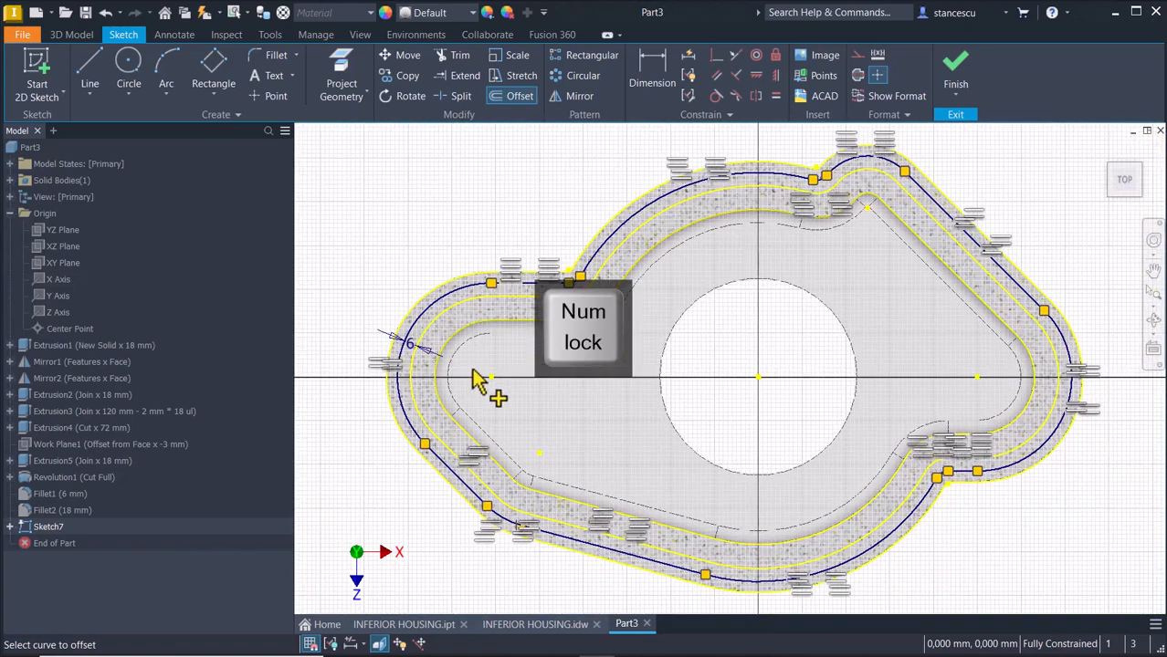
{"action": "key", "text": "Escape"}
{"action": "left_click", "coordinate": [491, 204]}
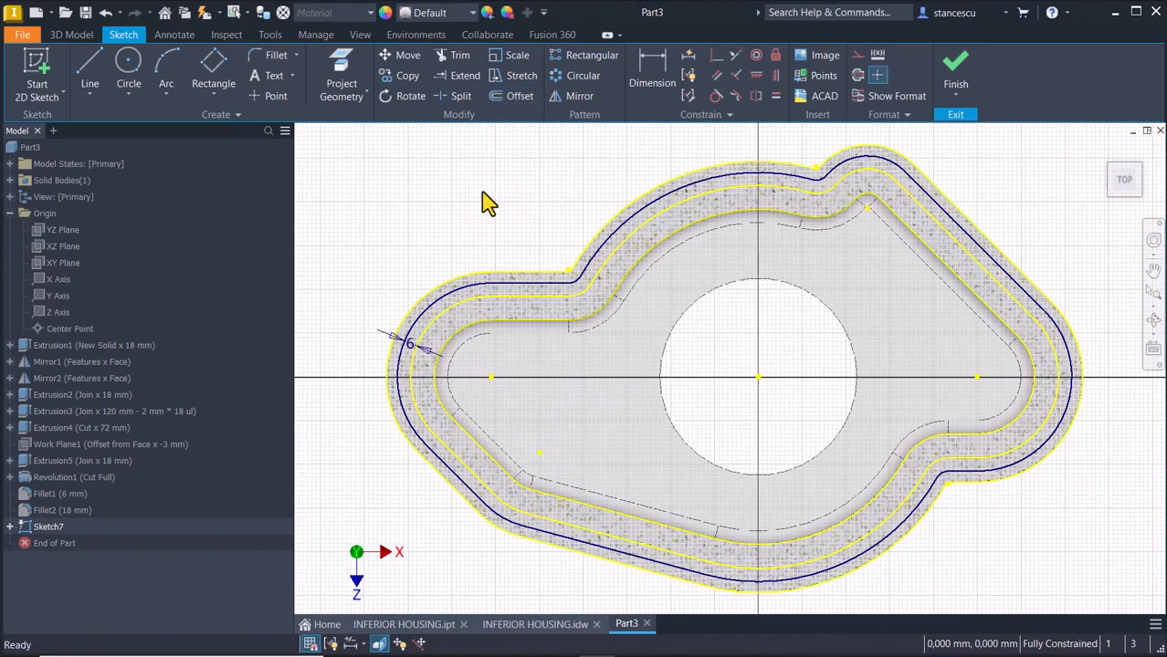
Draw a diagonal line across the bore, from the offset contour's upper-left arc to its lower-right arc
{"action": "left_click", "coordinate": [98, 78]}
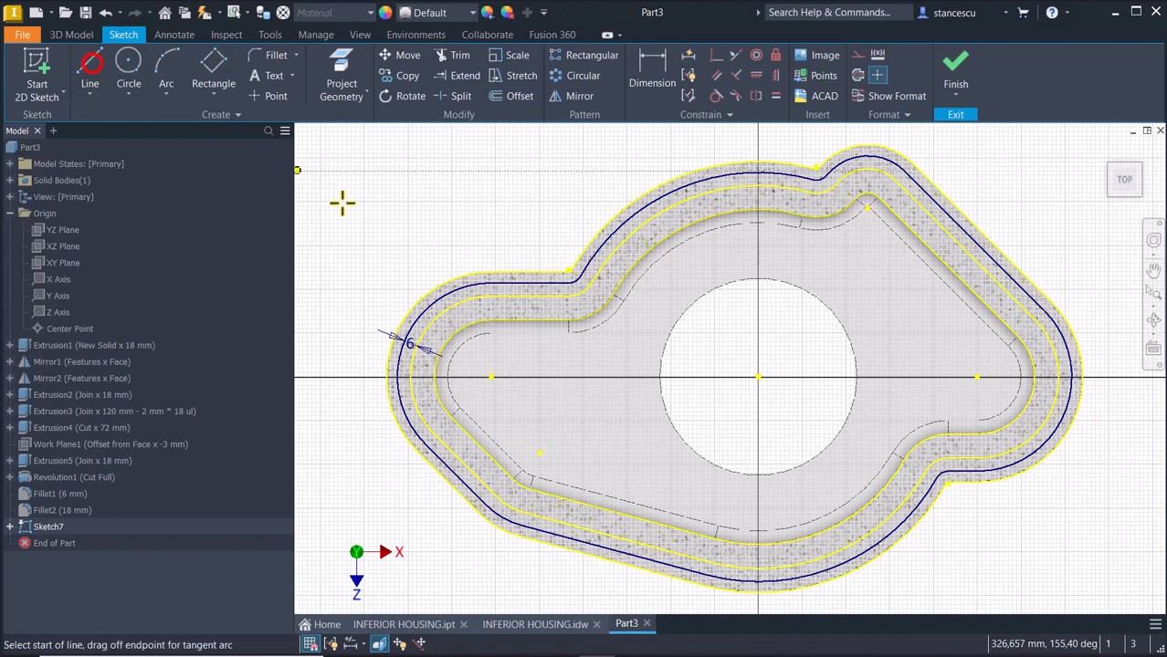
{"action": "left_click", "coordinate": [622, 224]}
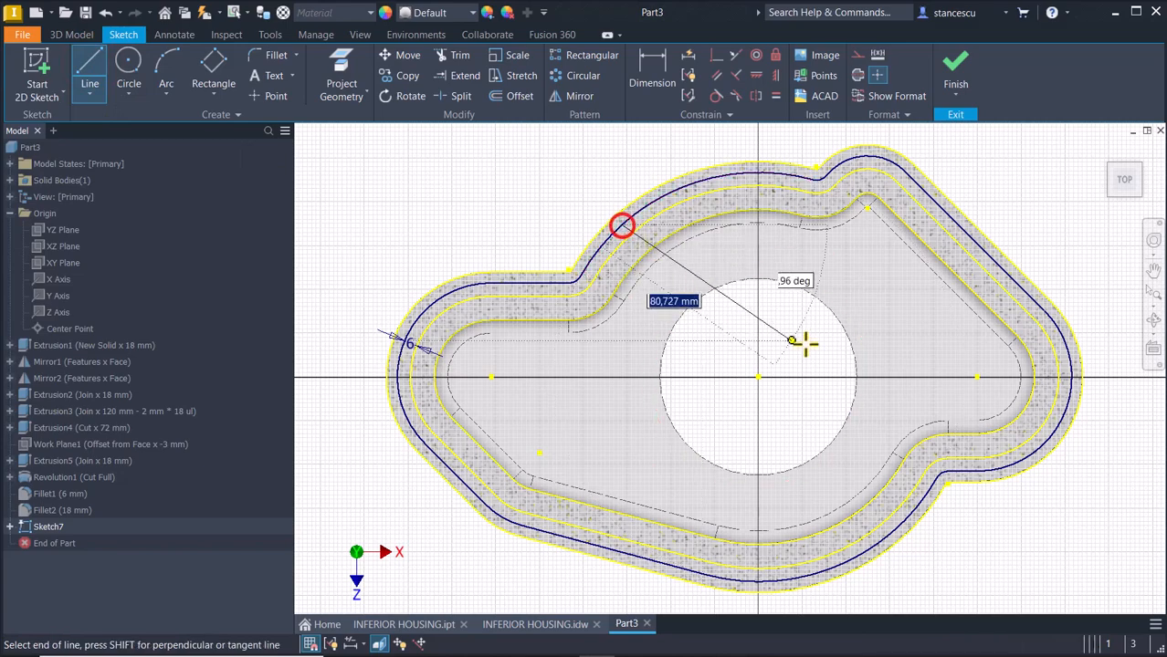
{"action": "left_click", "coordinate": [895, 528]}
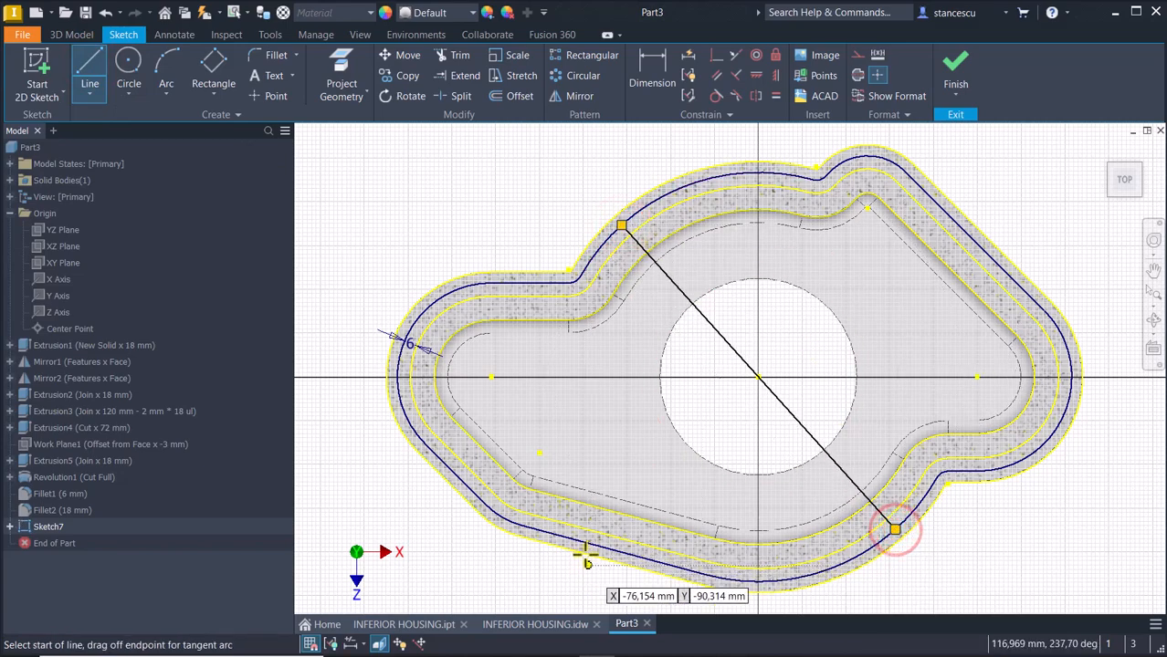
{"action": "key", "text": "Escape"}
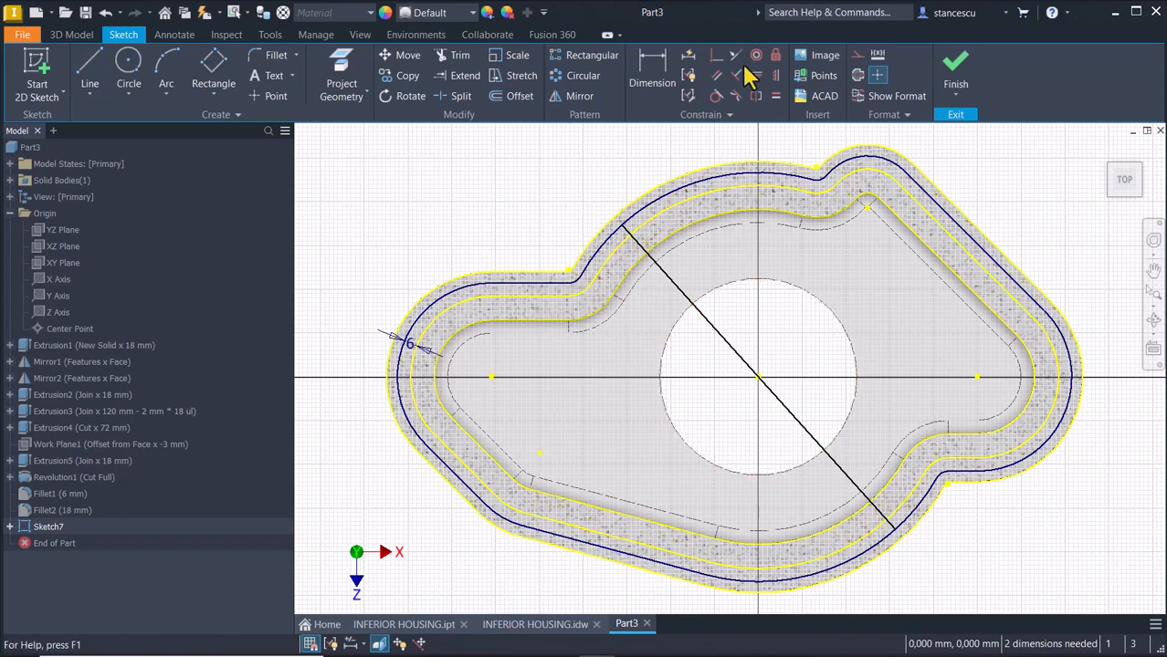
Constrain the diagonal line to pass through the bore's center point with a coincident constraint
{"action": "left_click", "coordinate": [717, 55]}
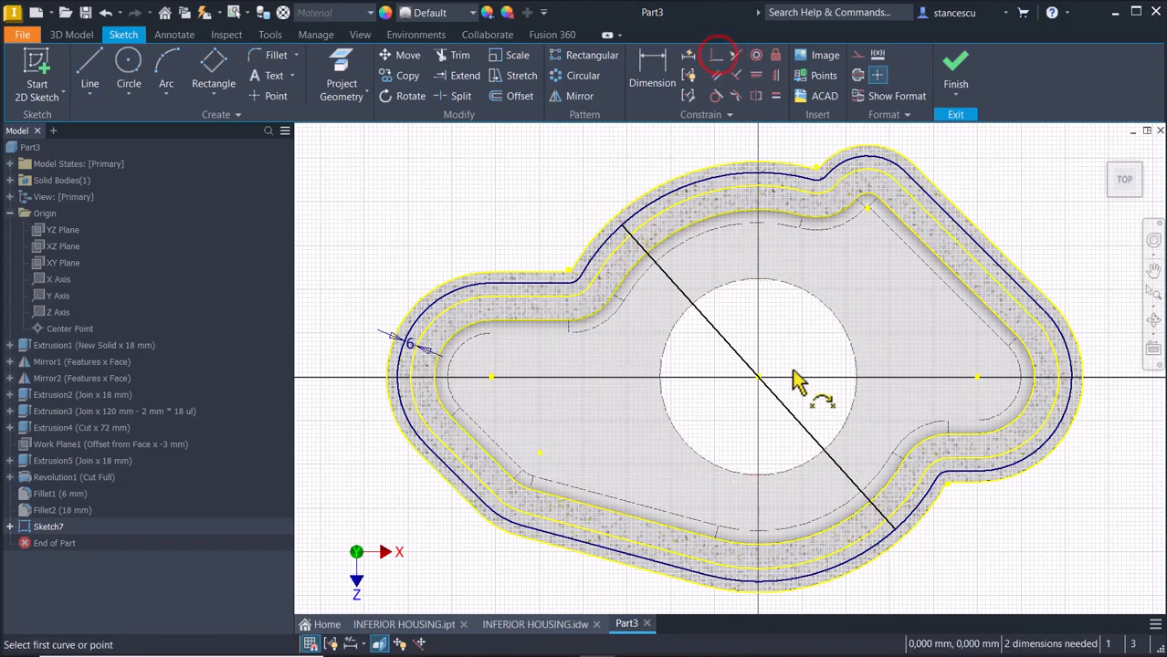
{"action": "left_click", "coordinate": [786, 405]}
{"action": "scroll", "coordinate": [756, 394], "scroll_direction": "up", "scroll_amount": 4}
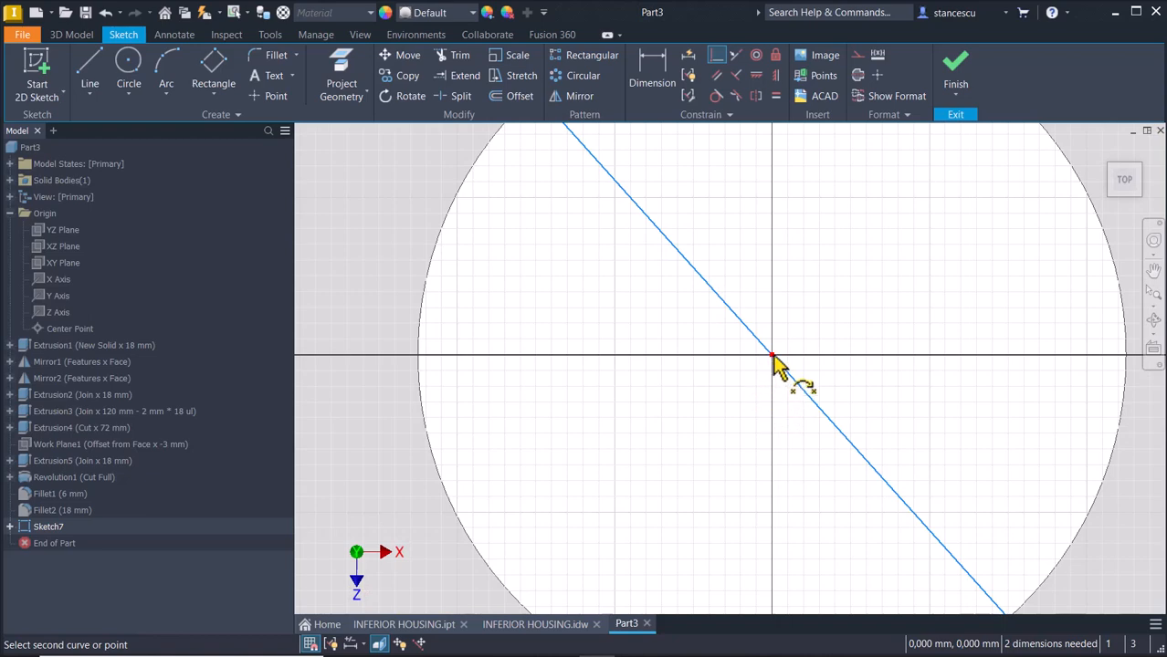
{"action": "left_click", "coordinate": [772, 355]}
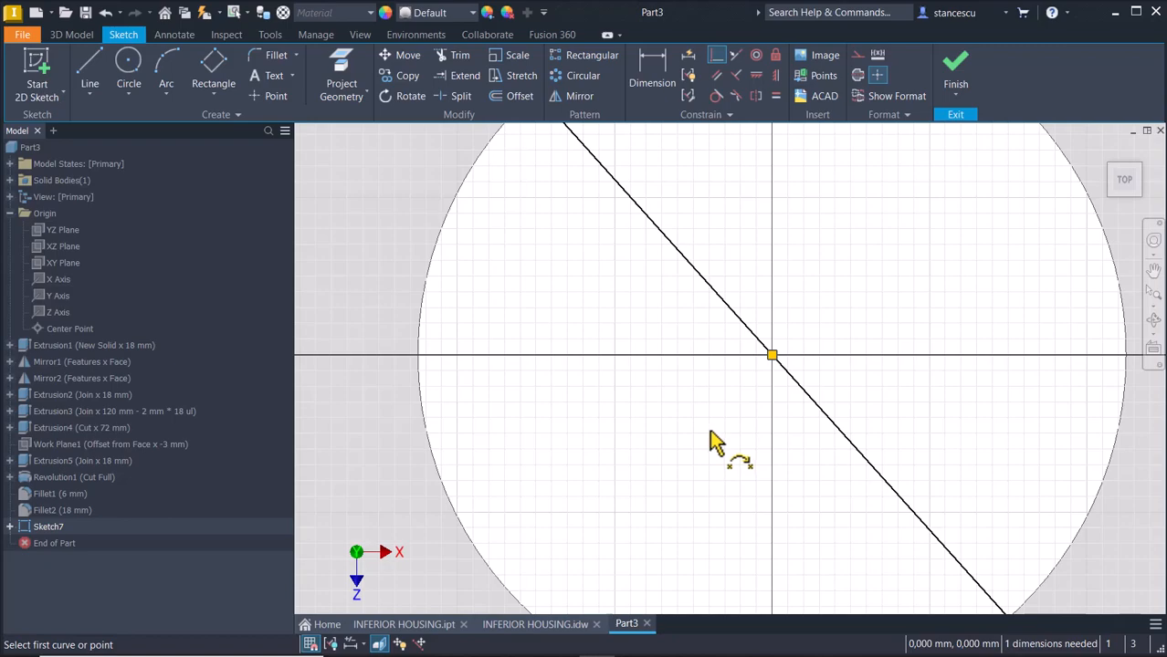
{"action": "key", "text": "Num_Lock"}
{"action": "scroll", "coordinate": [715, 444], "scroll_direction": "down", "scroll_amount": 5}
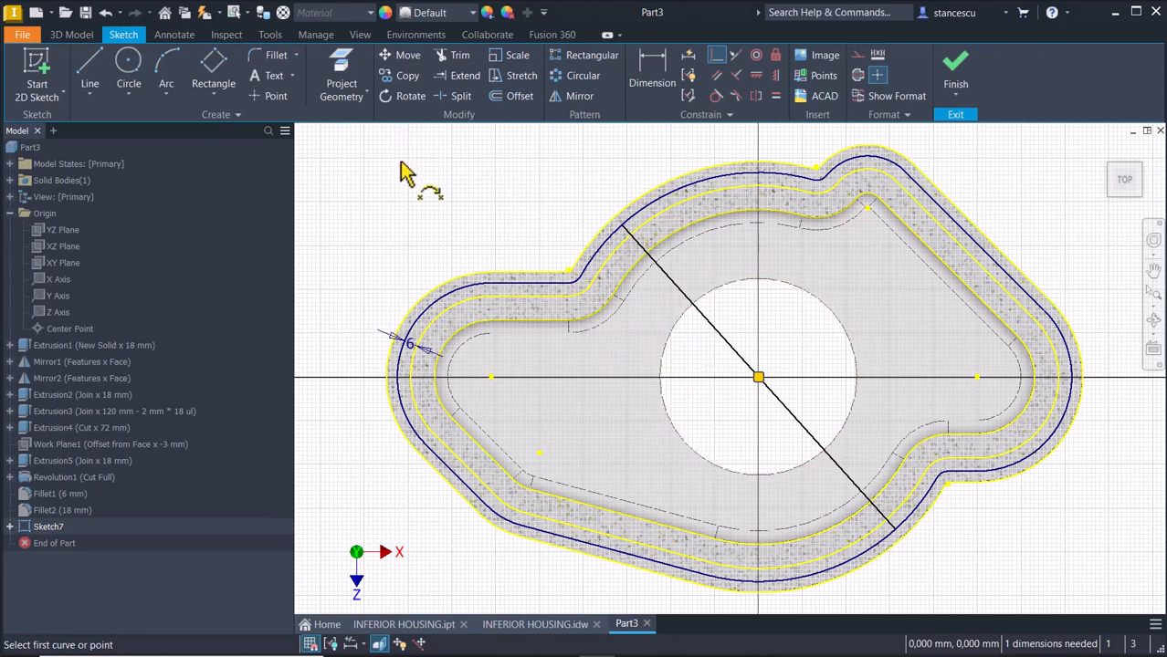
Project the X Axis into the sketch and set the angle between it and the diagonal line to 45 degrees
{"action": "left_click", "coordinate": [345, 71]}
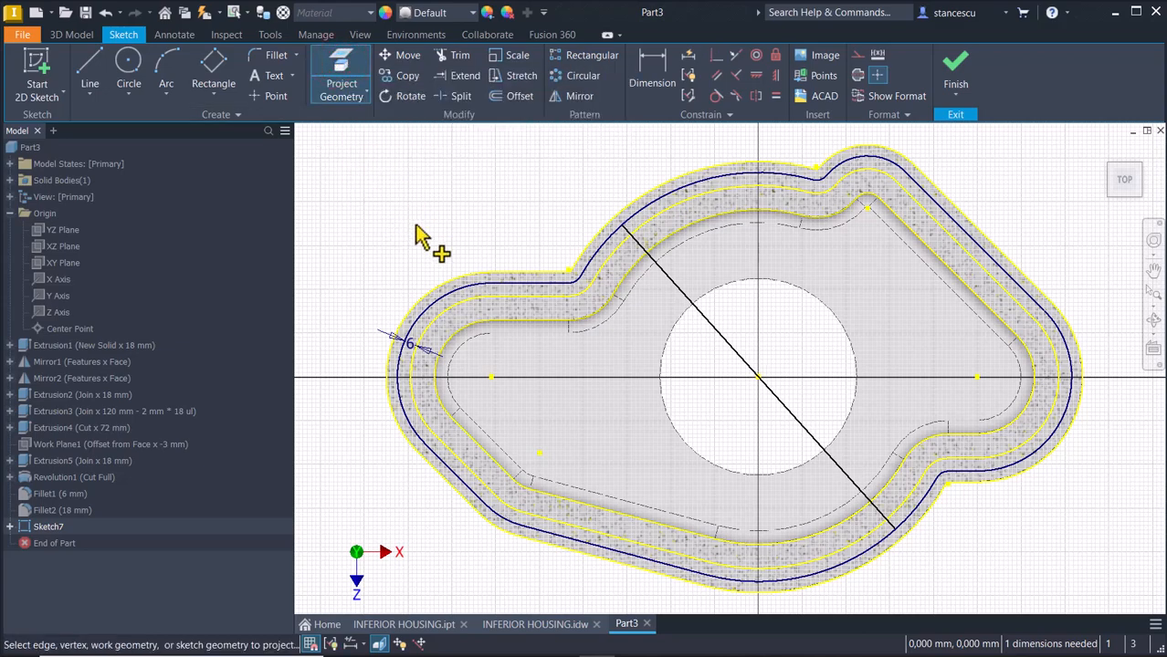
{"action": "left_click", "coordinate": [53, 280]}
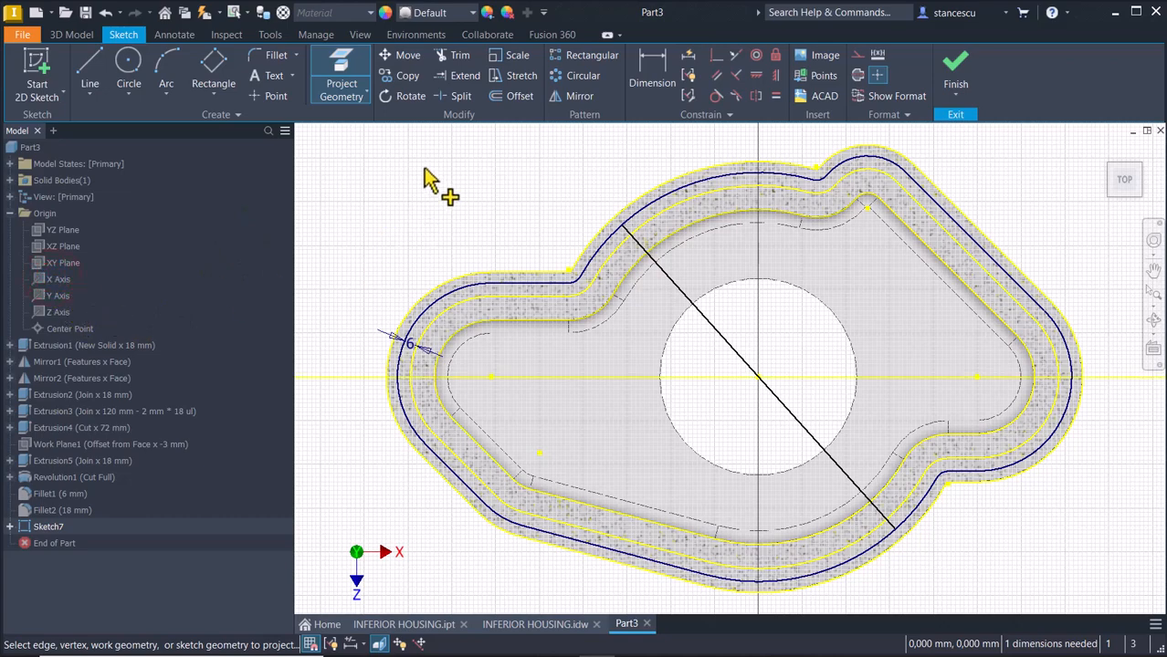
{"action": "left_click", "coordinate": [651, 62]}
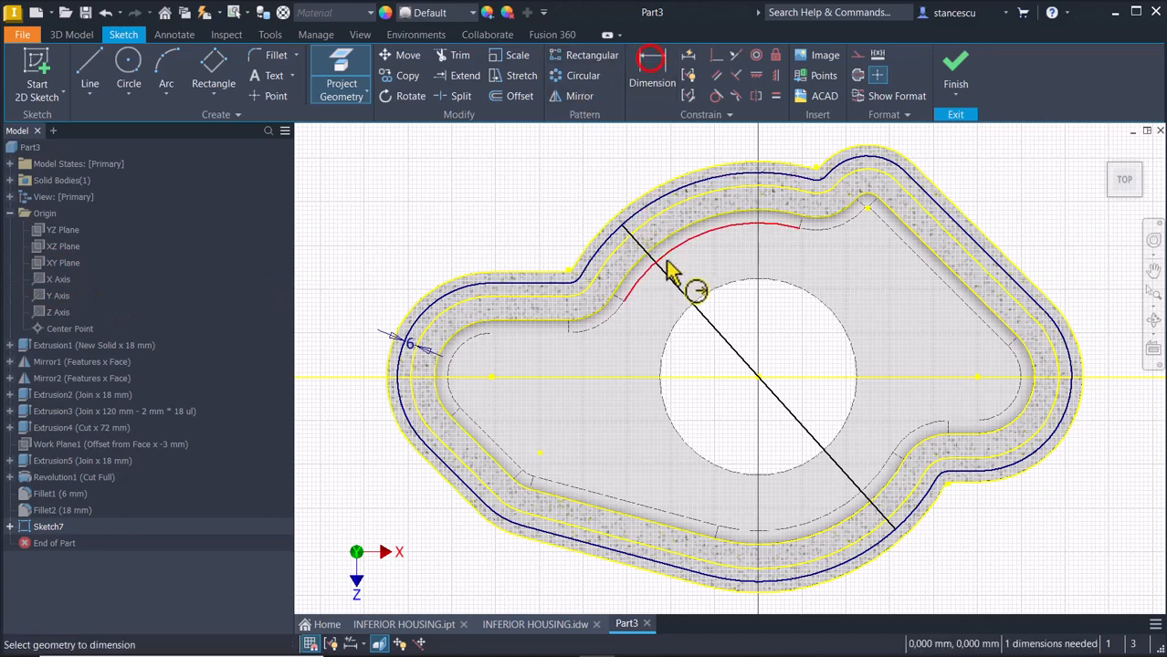
{"action": "left_click", "coordinate": [673, 279]}
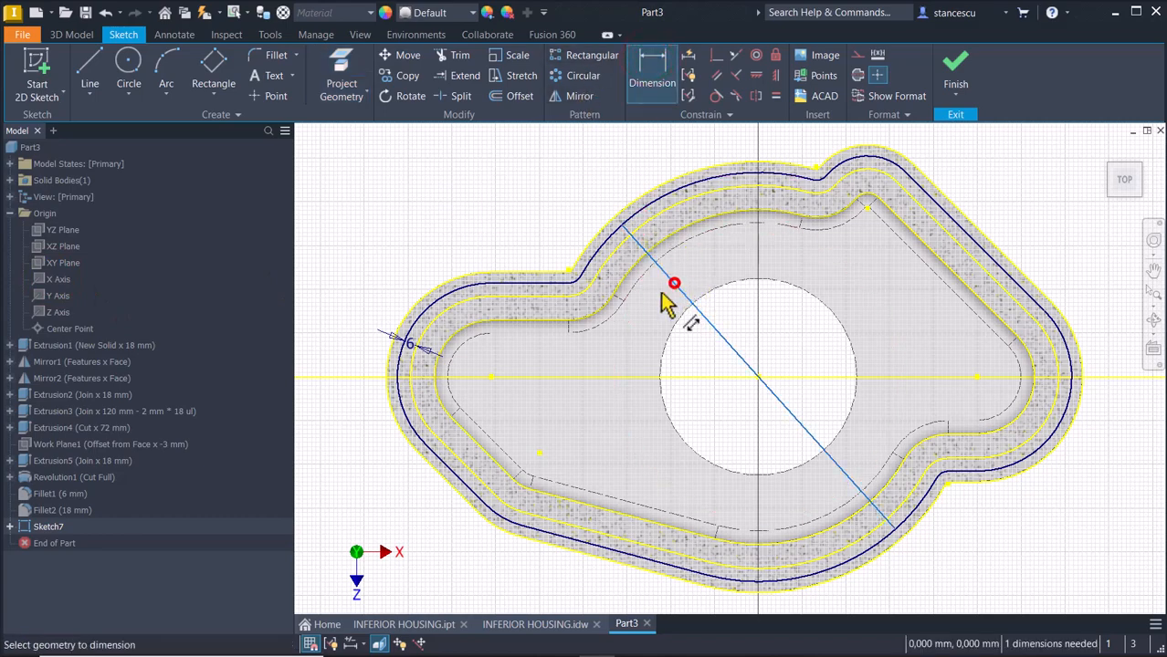
{"action": "left_click", "coordinate": [629, 378]}
{"action": "left_click", "coordinate": [639, 333]}
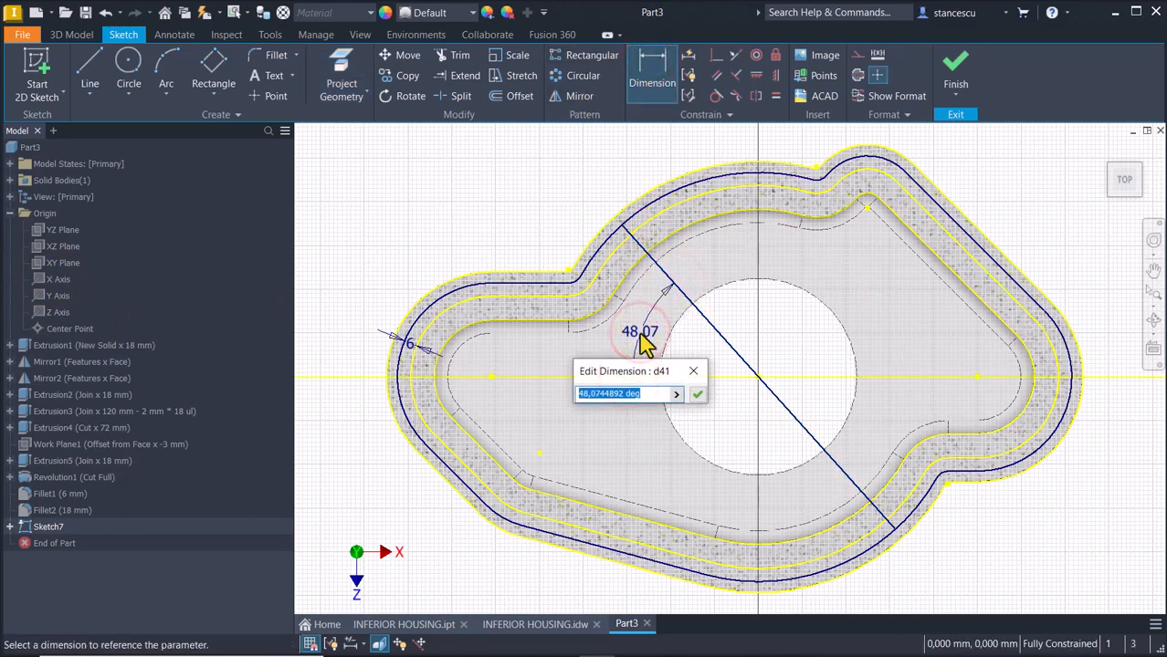
{"action": "type", "text": "48"}
{"action": "key", "text": "Return"}
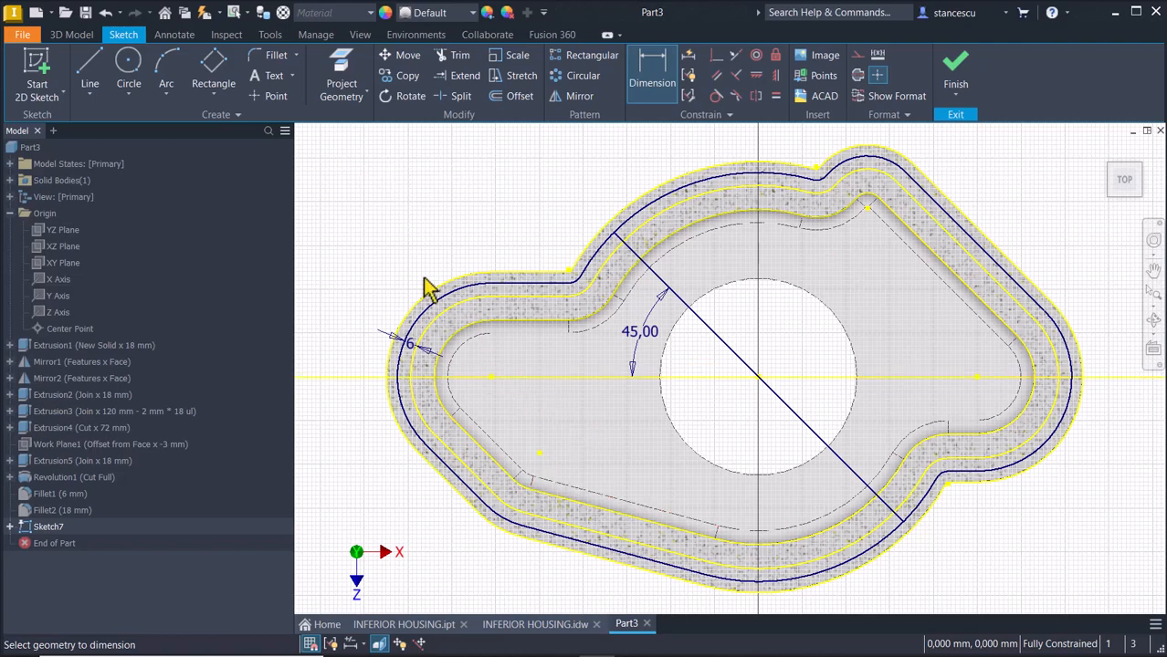
Place center points at the offset contour's left end and bottom, on the lip's lower-left slanted line, and at the diagonal's lower-right end
{"action": "left_click", "coordinate": [259, 98]}
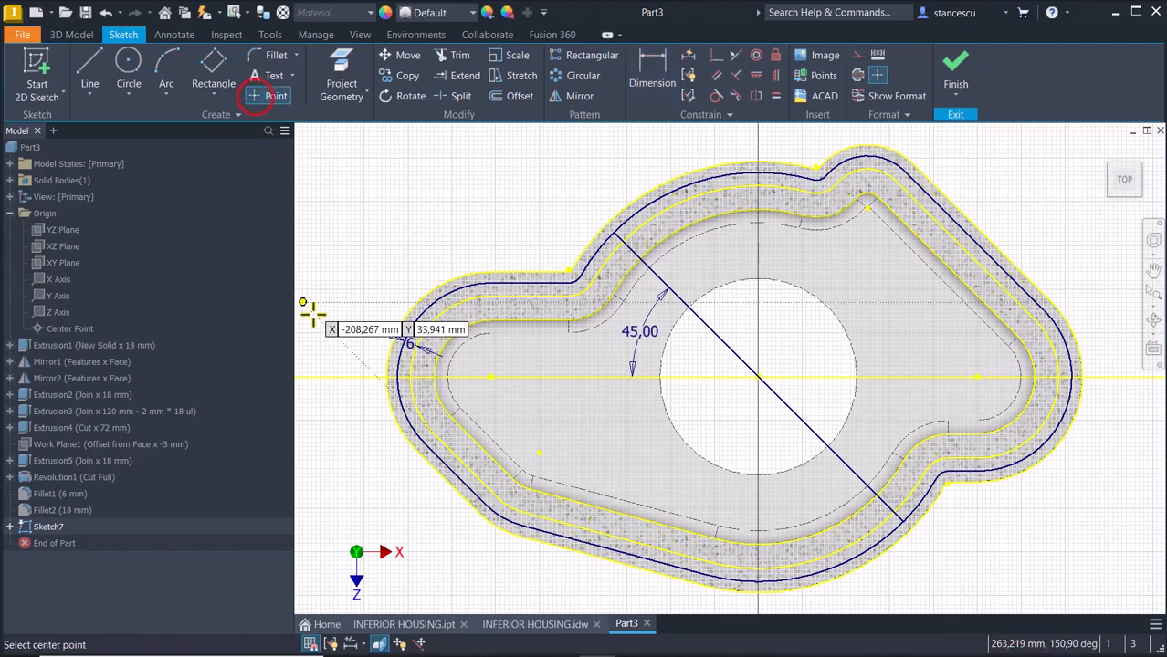
{"action": "left_click", "coordinate": [398, 377]}
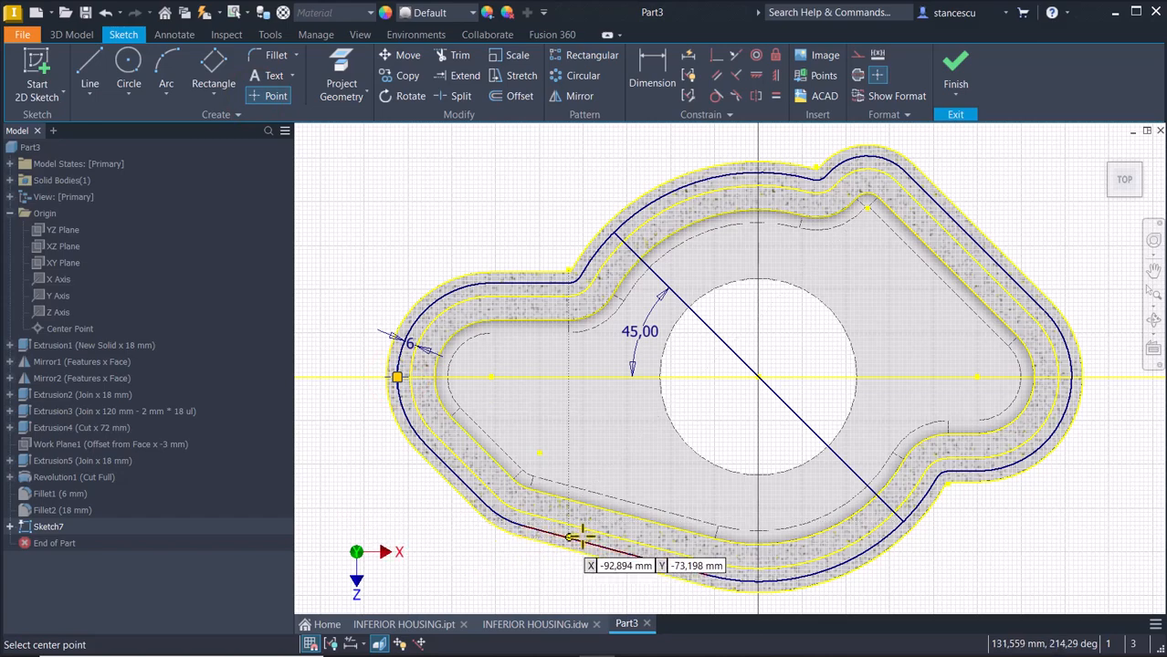
{"action": "left_click", "coordinate": [612, 536]}
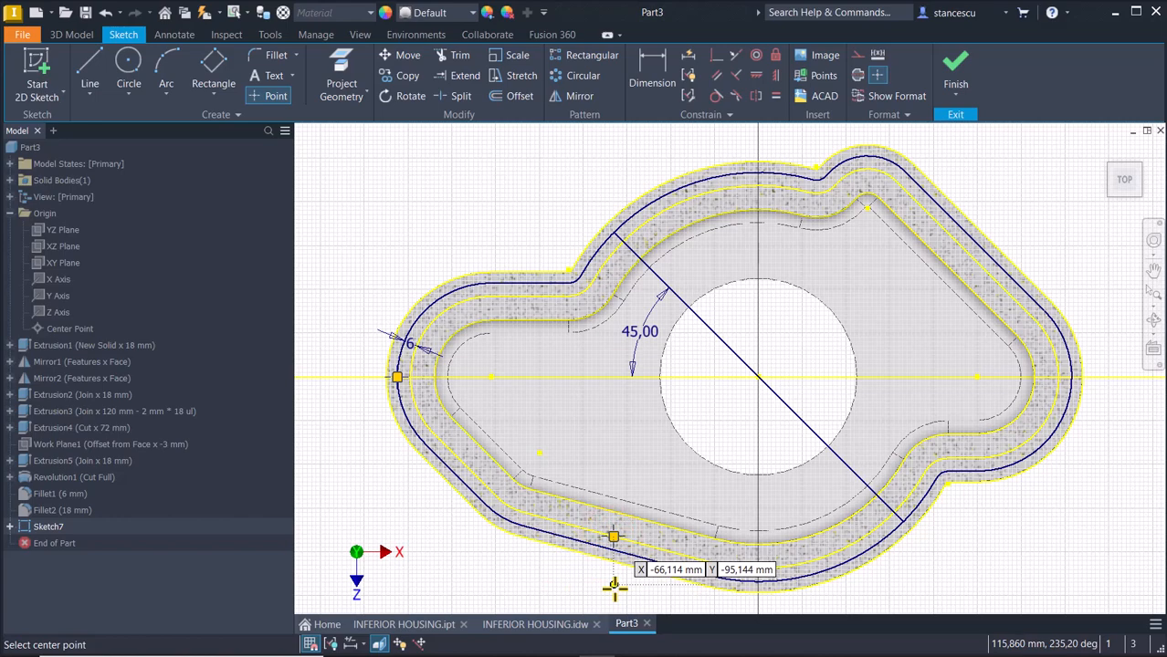
{"action": "left_click", "coordinate": [758, 582]}
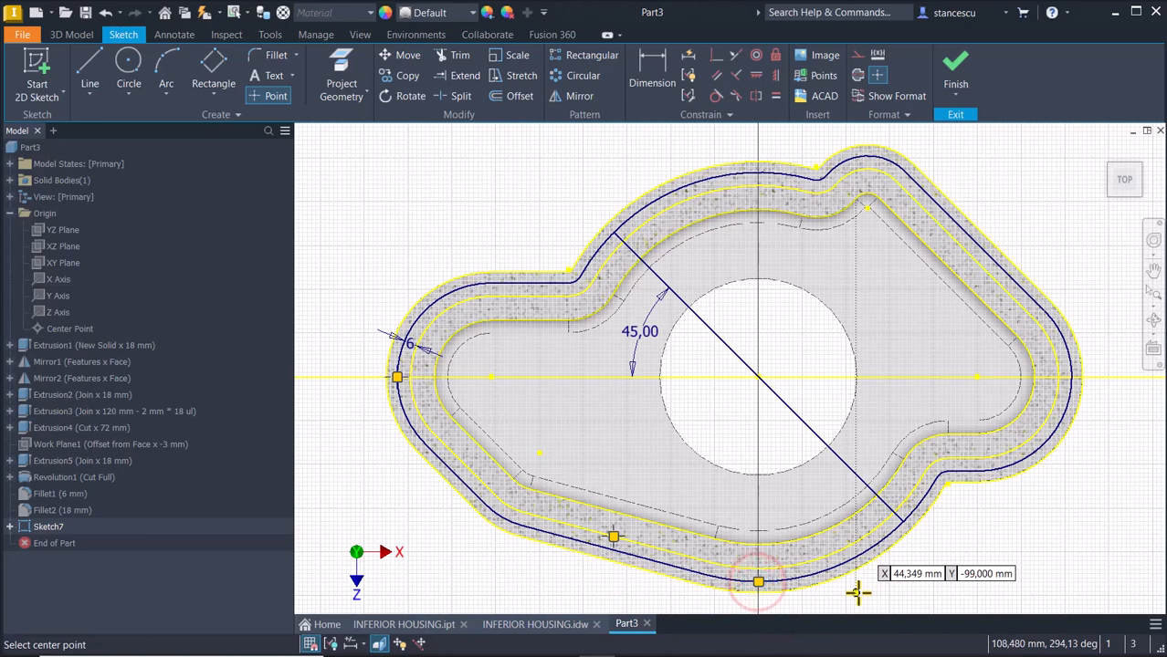
{"action": "left_click", "coordinate": [902, 520]}
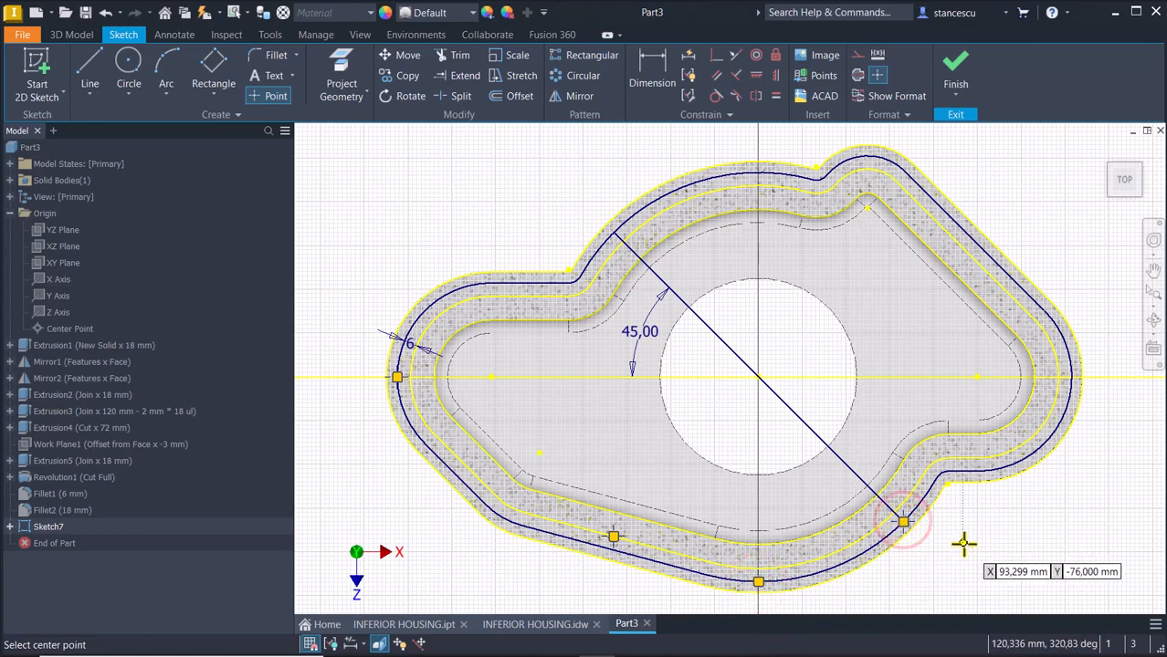
Place five more center points along the offset contour's right end, upper-right slanted line, top, diagonal's upper-left end and left lobe, and finish the sketch
{"action": "left_click", "coordinate": [1070, 378]}
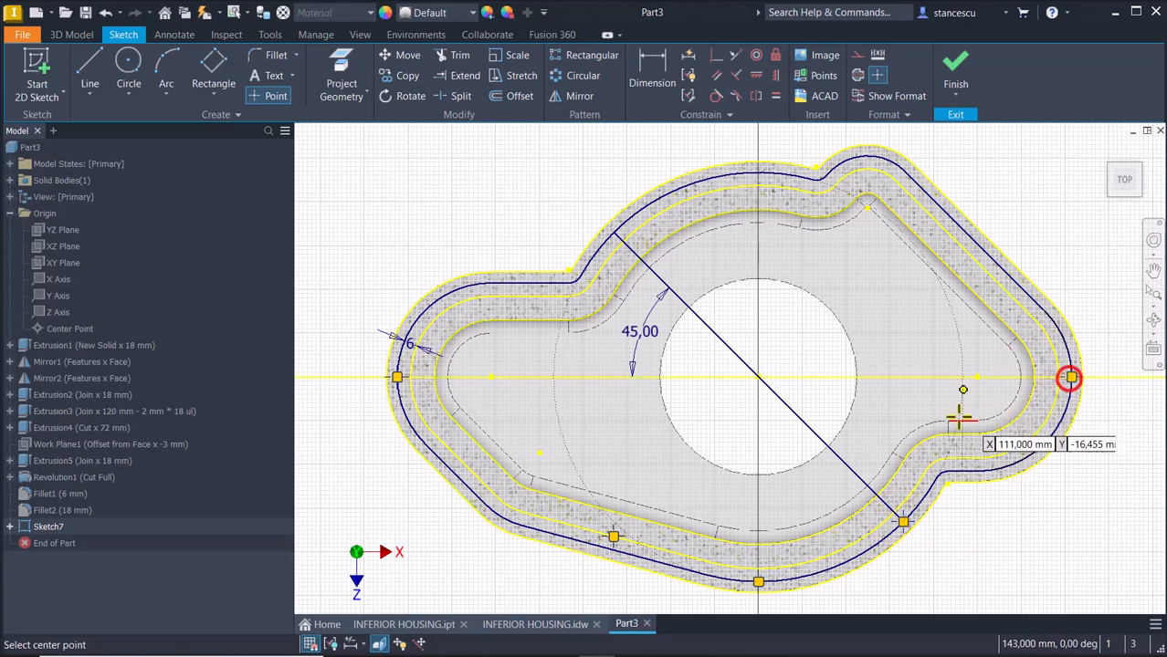
{"action": "left_click", "coordinate": [987, 256]}
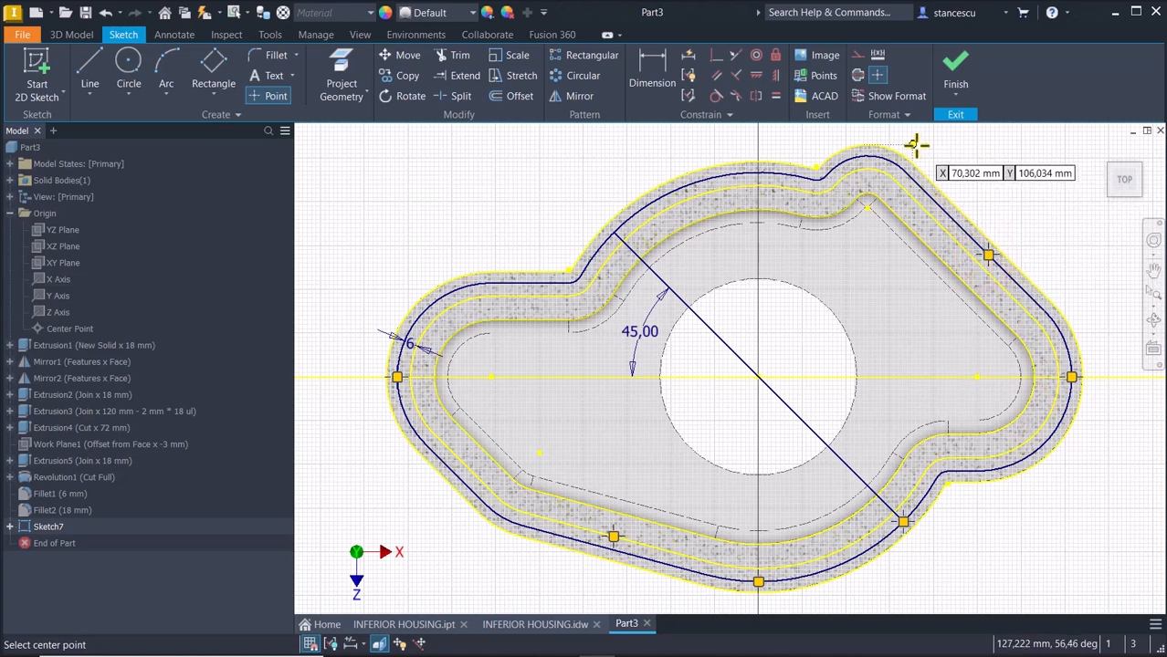
{"action": "left_click", "coordinate": [758, 174]}
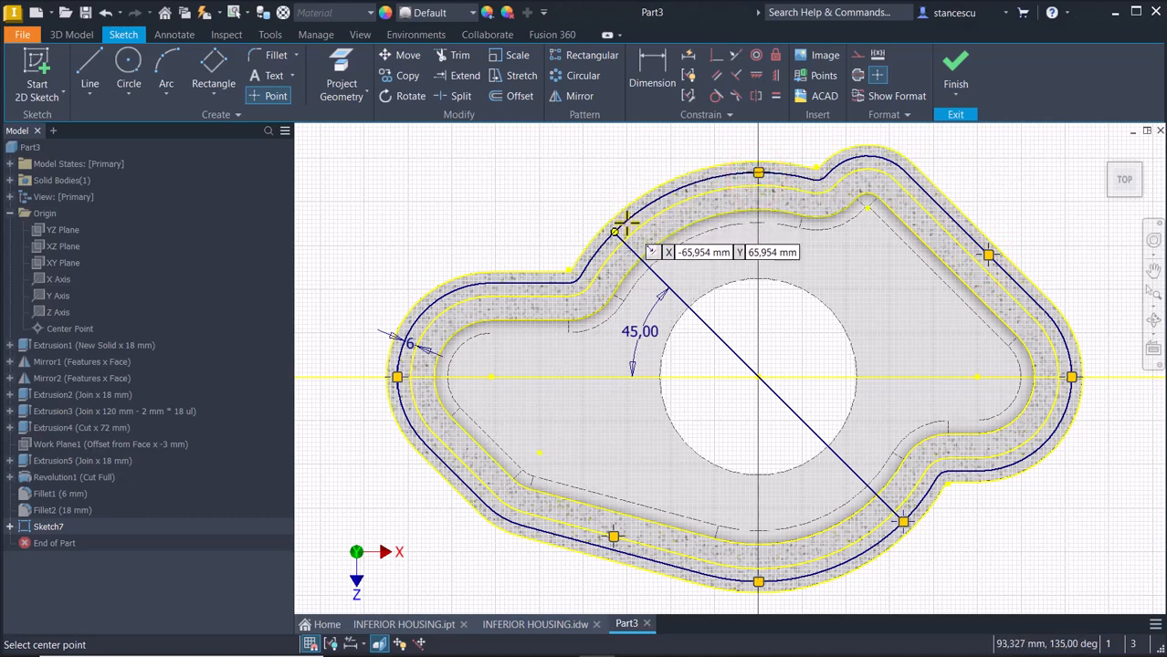
{"action": "left_click", "coordinate": [614, 233]}
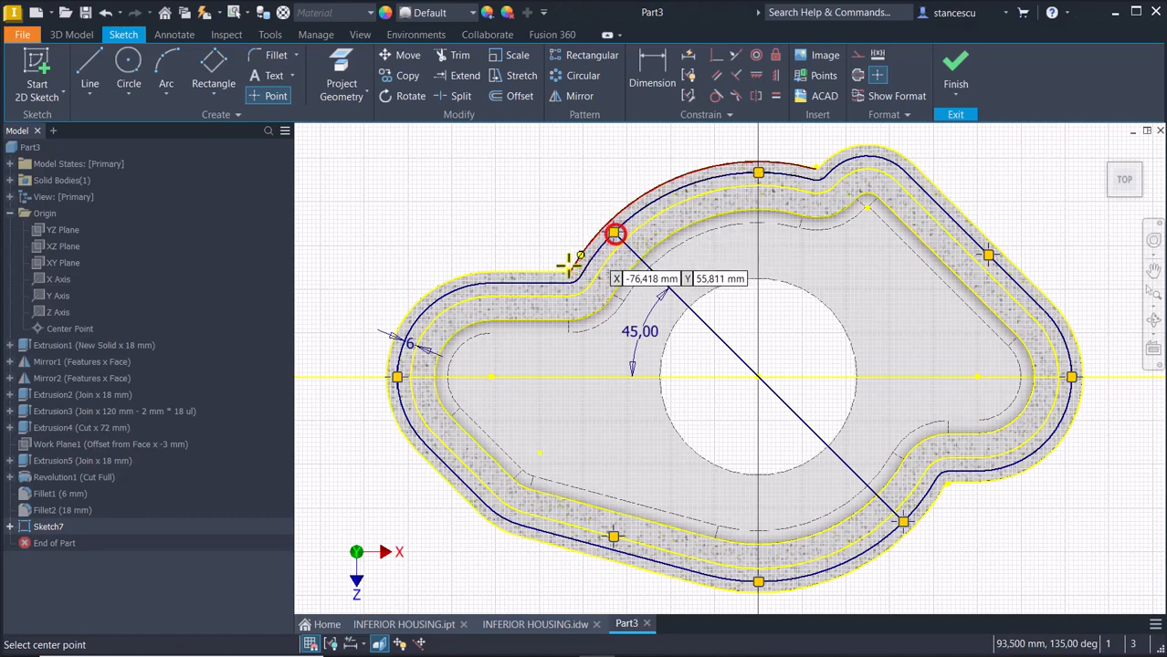
{"action": "left_click", "coordinate": [491, 283]}
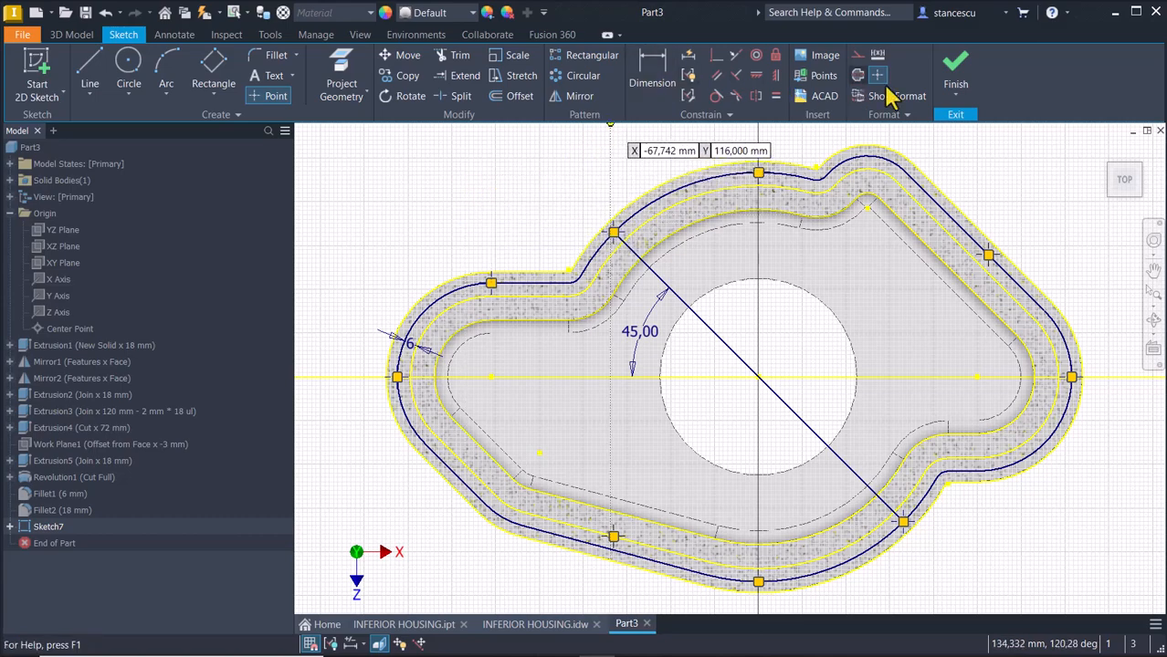
{"action": "left_click", "coordinate": [954, 69]}
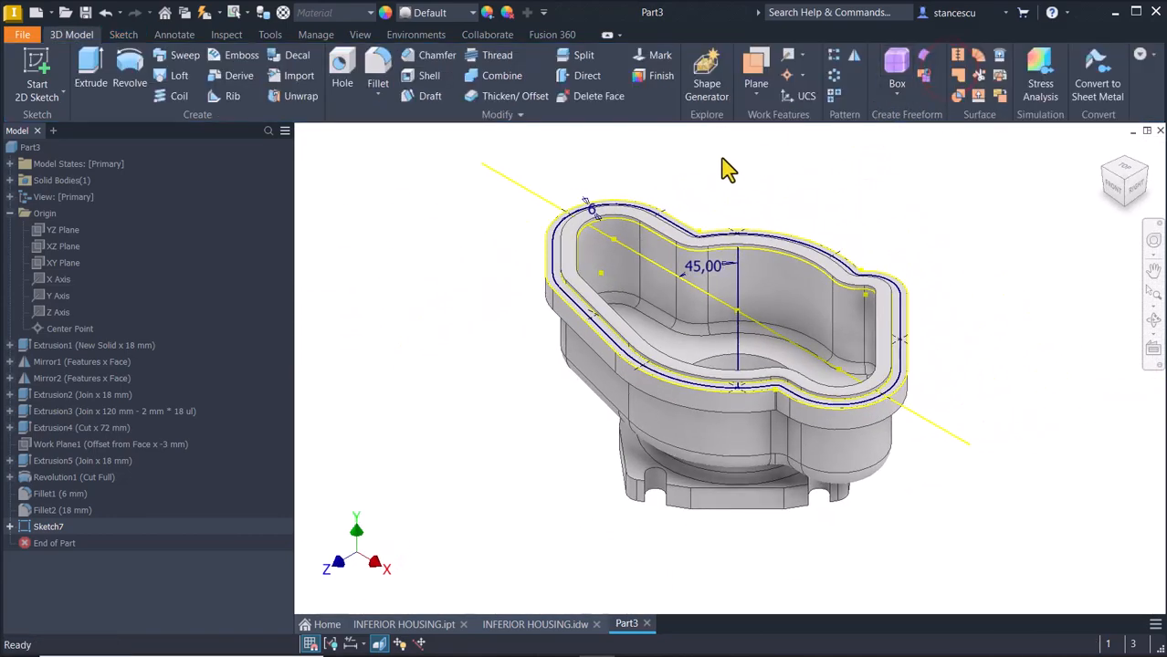
Create M6x1 threaded holes at the nine sketch points, class 6H, with 10 mm thread depth and 13 mm drill depth
{"action": "left_click", "coordinate": [341, 68]}
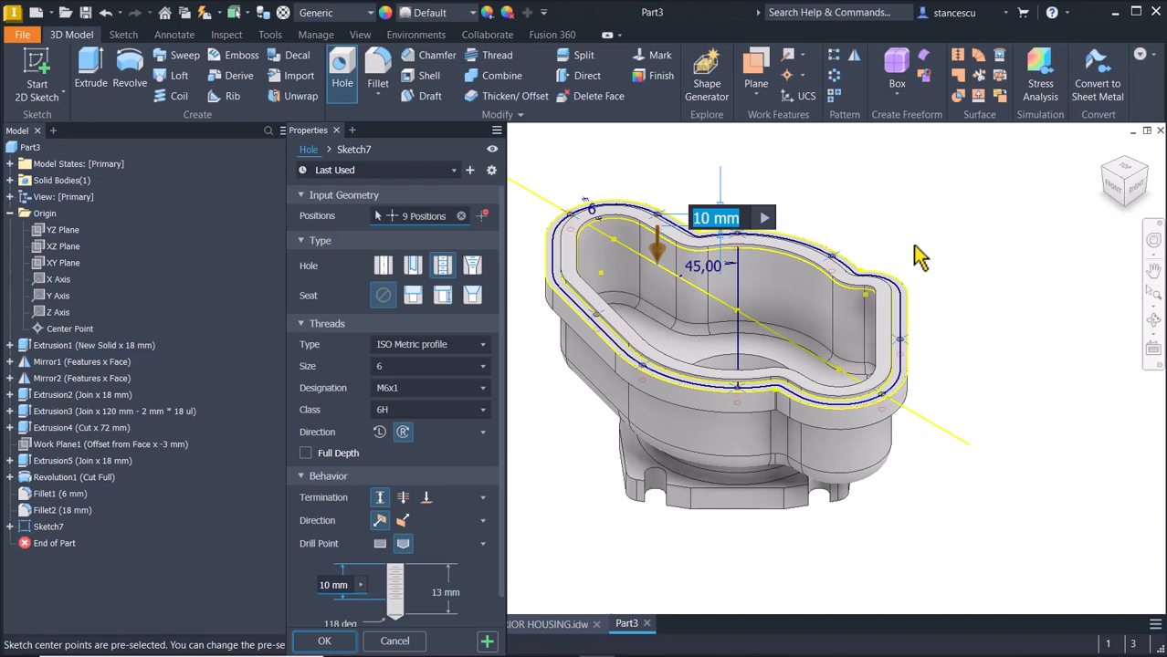
{"action": "scroll", "coordinate": [908, 283], "scroll_direction": "up", "scroll_amount": 3}
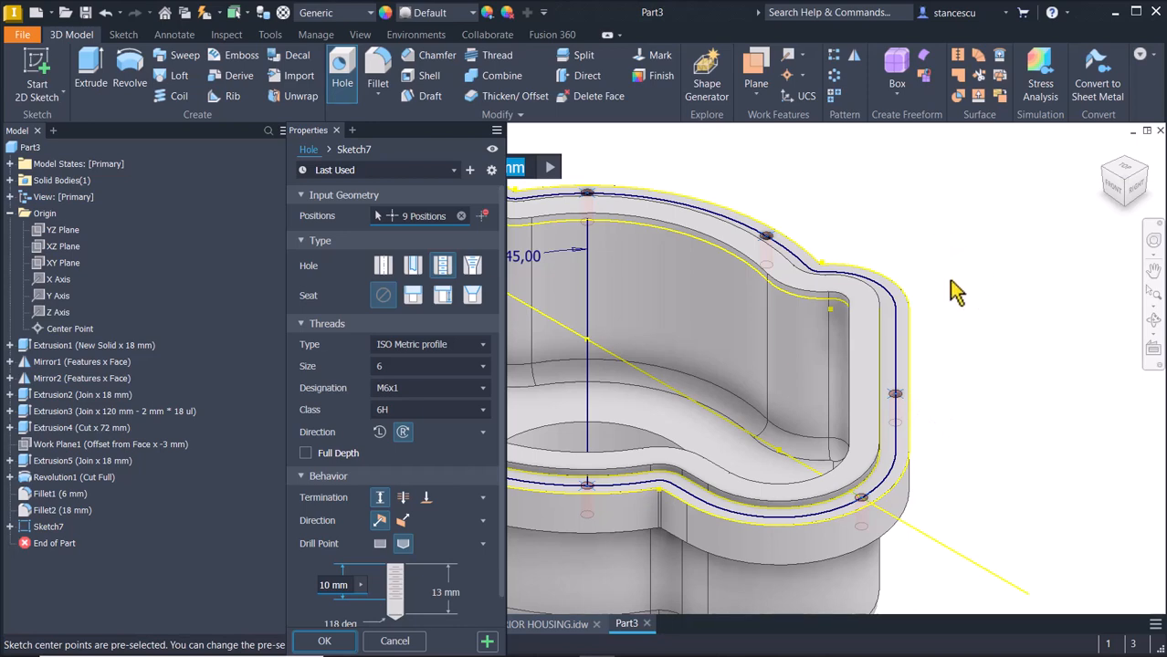
{"action": "key", "text": "Num_Lock"}
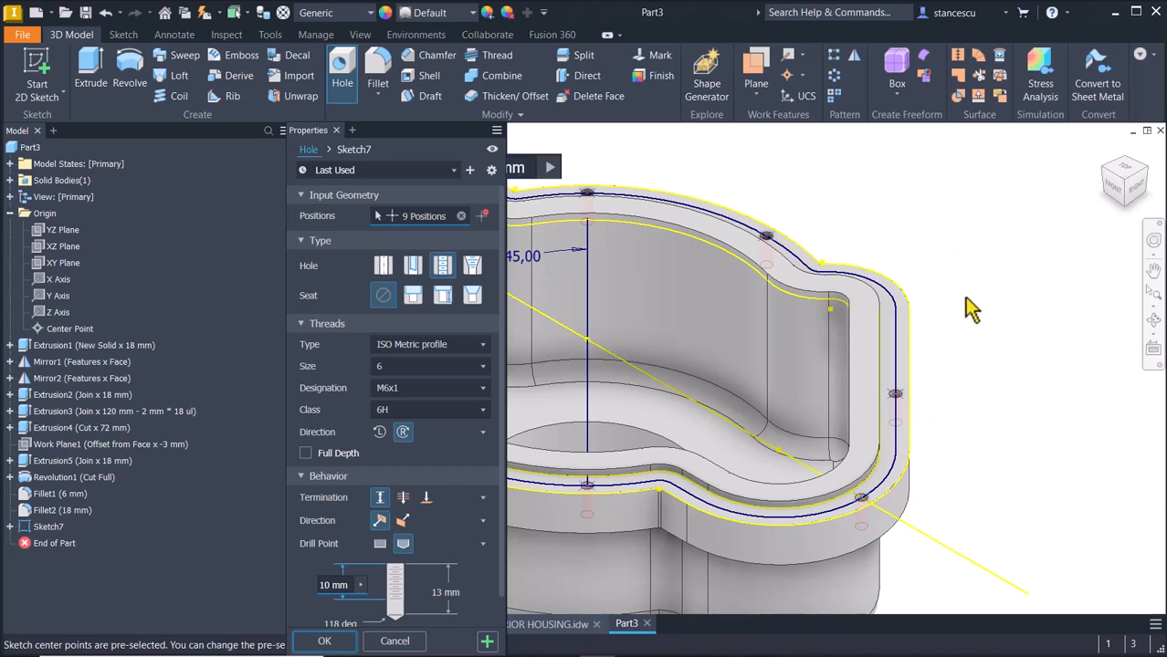
{"action": "left_click", "coordinate": [962, 295]}
{"action": "scroll", "coordinate": [968, 295], "scroll_direction": "down", "scroll_amount": 4}
{"action": "scroll", "coordinate": [968, 295], "scroll_direction": "down", "scroll_amount": 1}
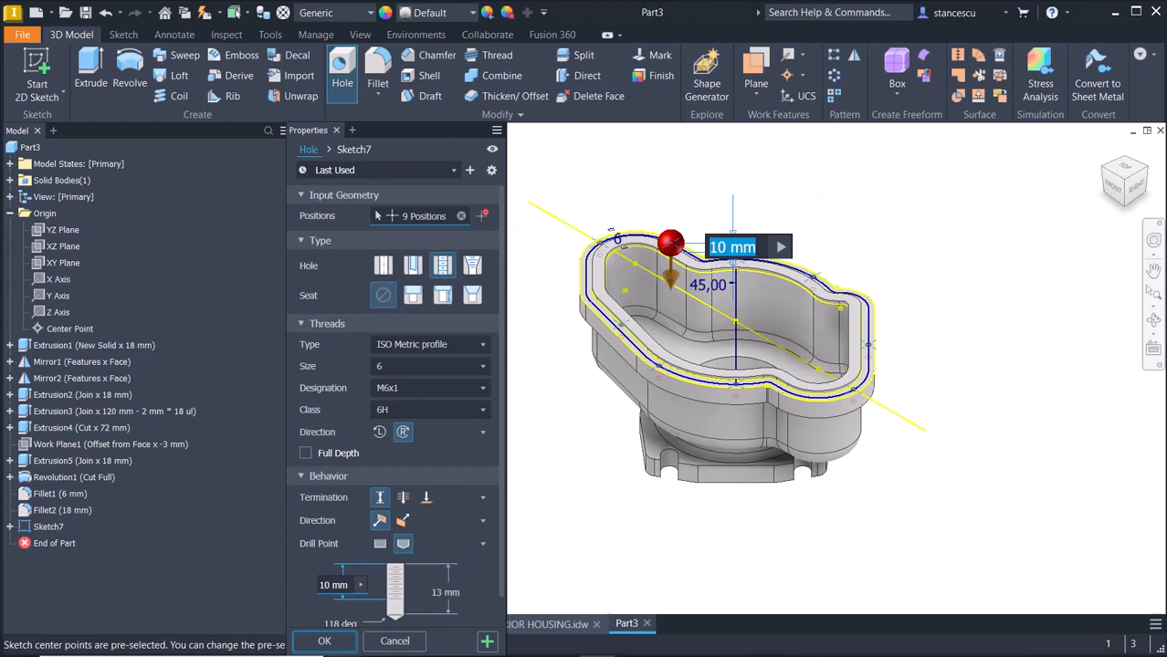
{"action": "left_click", "coordinate": [326, 641]}
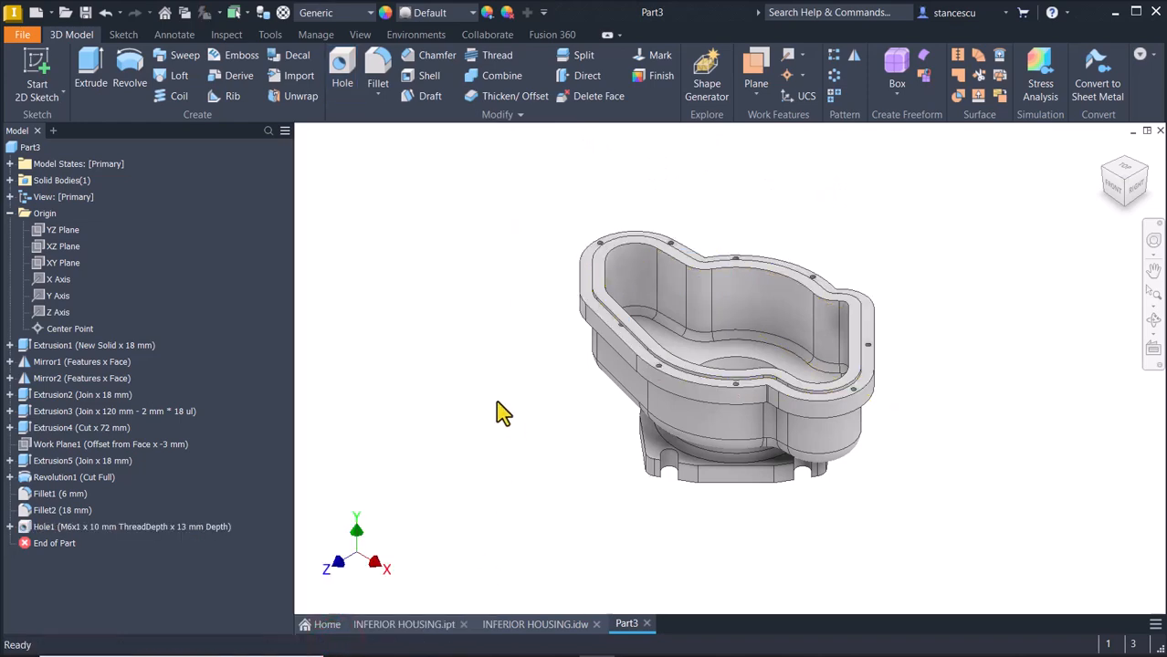
Inspect the threaded holes around the rim and reopen the hole feature's Sketch7 for editing
{"action": "middle_click_drag", "start_coordinate": [498, 404], "coordinate": [846, 286], "text": "shift"}
{"action": "scroll", "coordinate": [596, 480], "scroll_direction": "up", "scroll_amount": 5}
{"action": "scroll", "coordinate": [771, 464], "scroll_direction": "down", "scroll_amount": 6}
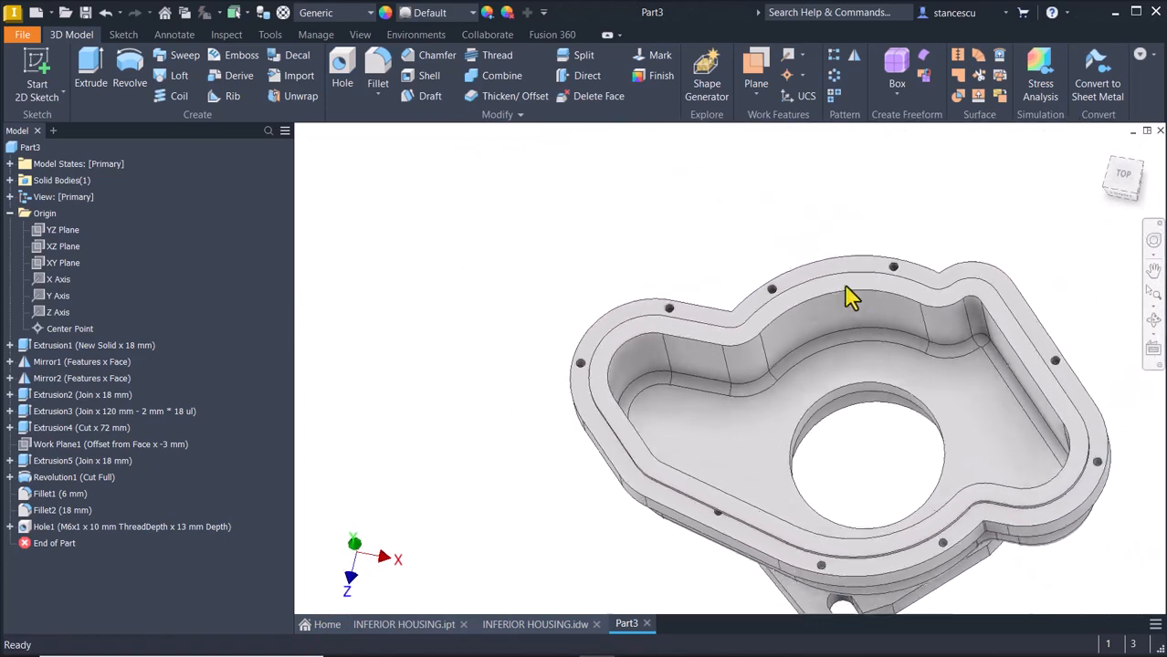
{"action": "scroll", "coordinate": [835, 365], "scroll_direction": "down", "scroll_amount": 2}
{"action": "middle_click_drag", "start_coordinate": [824, 429], "coordinate": [688, 491], "text": "shift"}
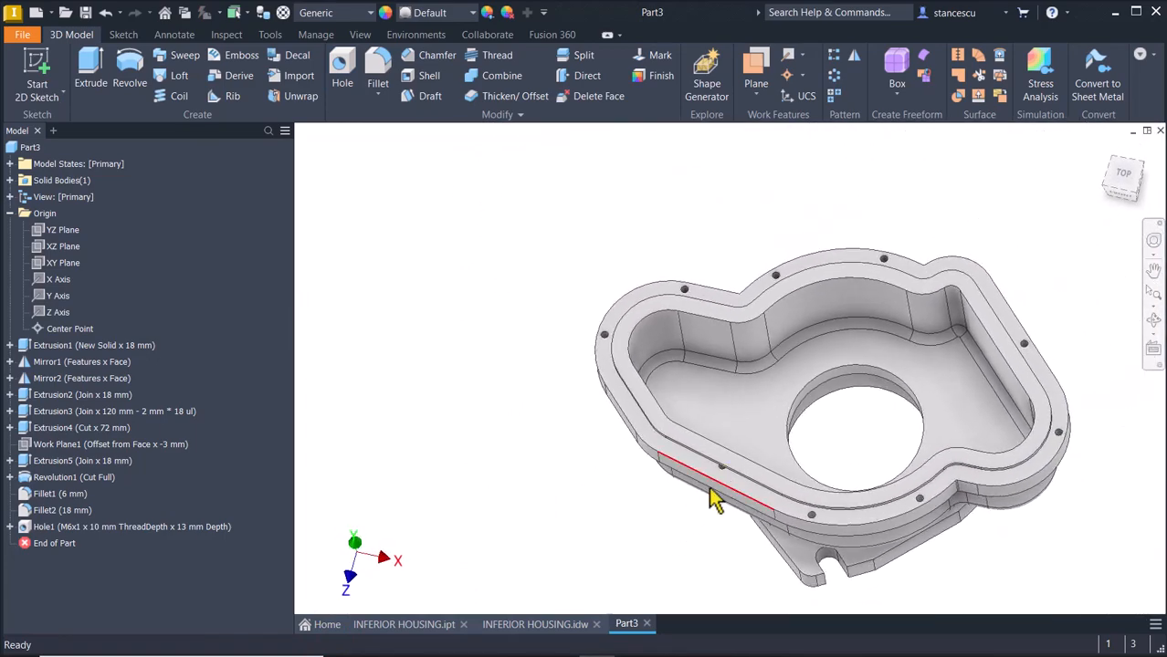
{"action": "scroll", "coordinate": [719, 495], "scroll_direction": "down", "scroll_amount": 2}
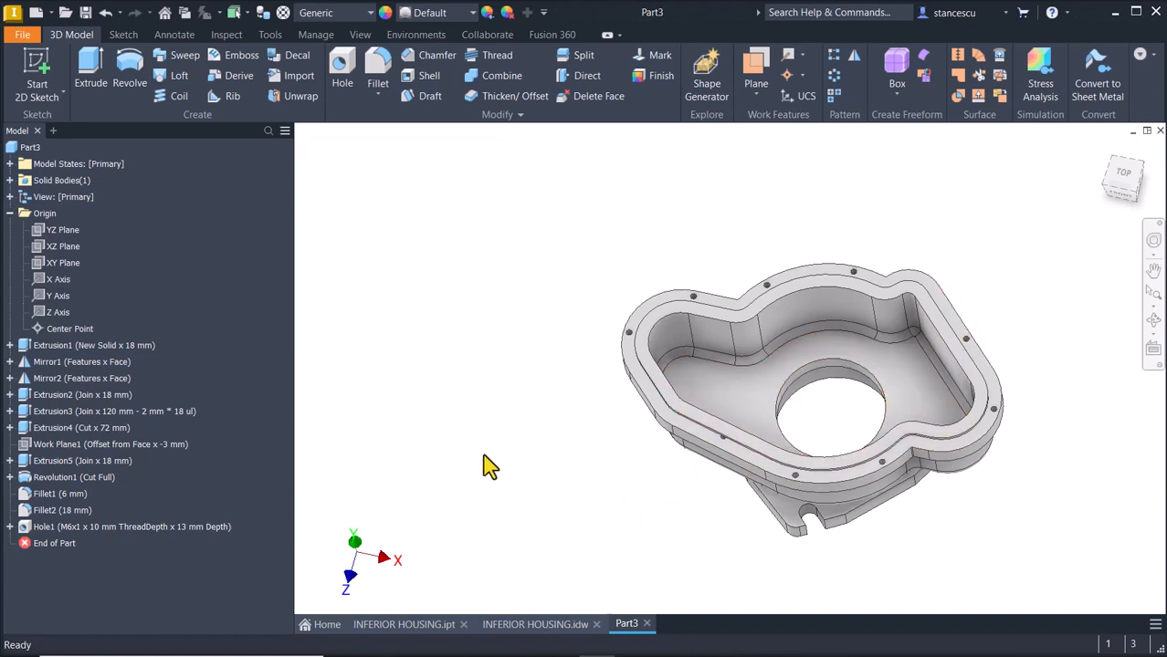
{"action": "left_click", "coordinate": [10, 527]}
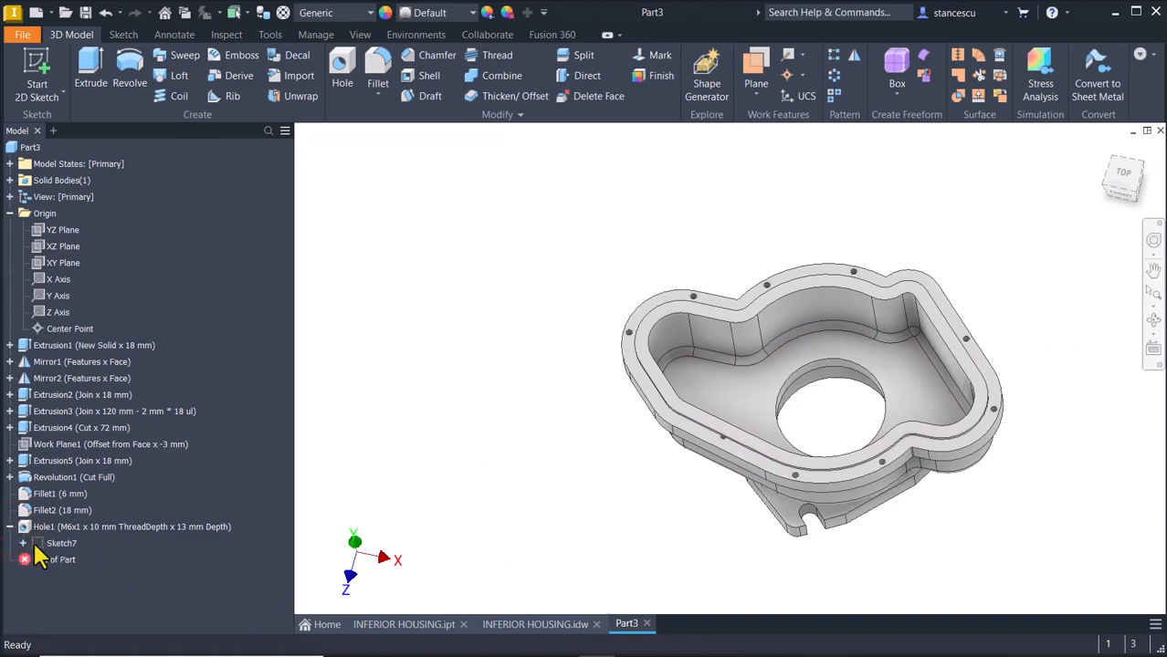
{"action": "double_click", "coordinate": [36, 546]}
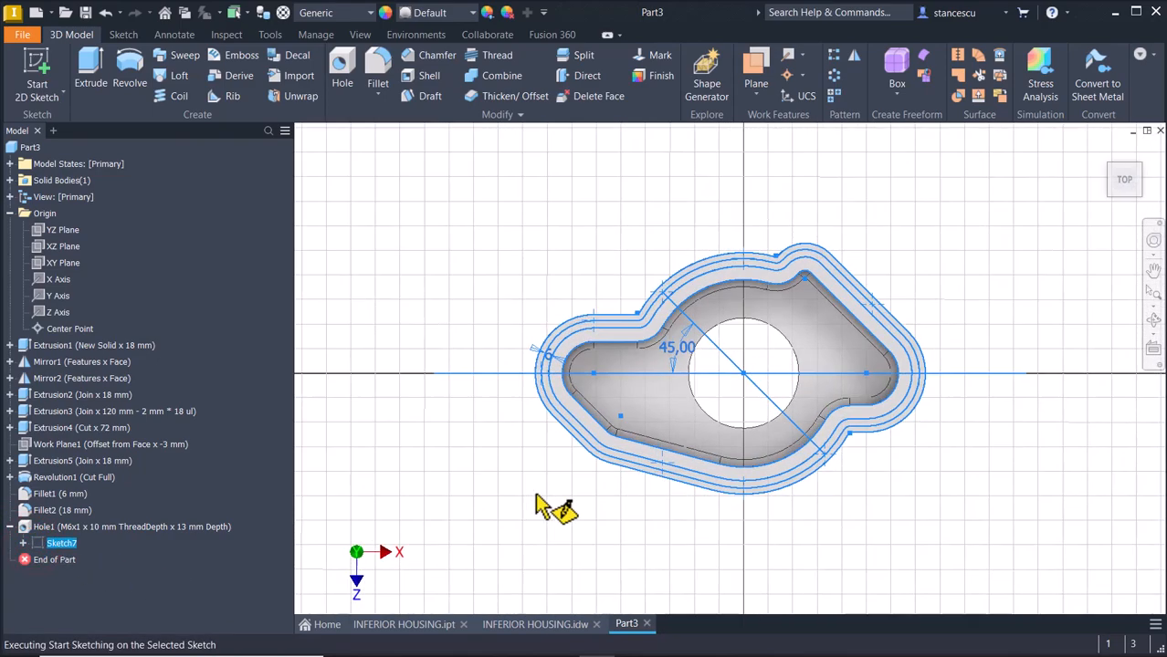
{"action": "key", "text": "Num_Lock"}
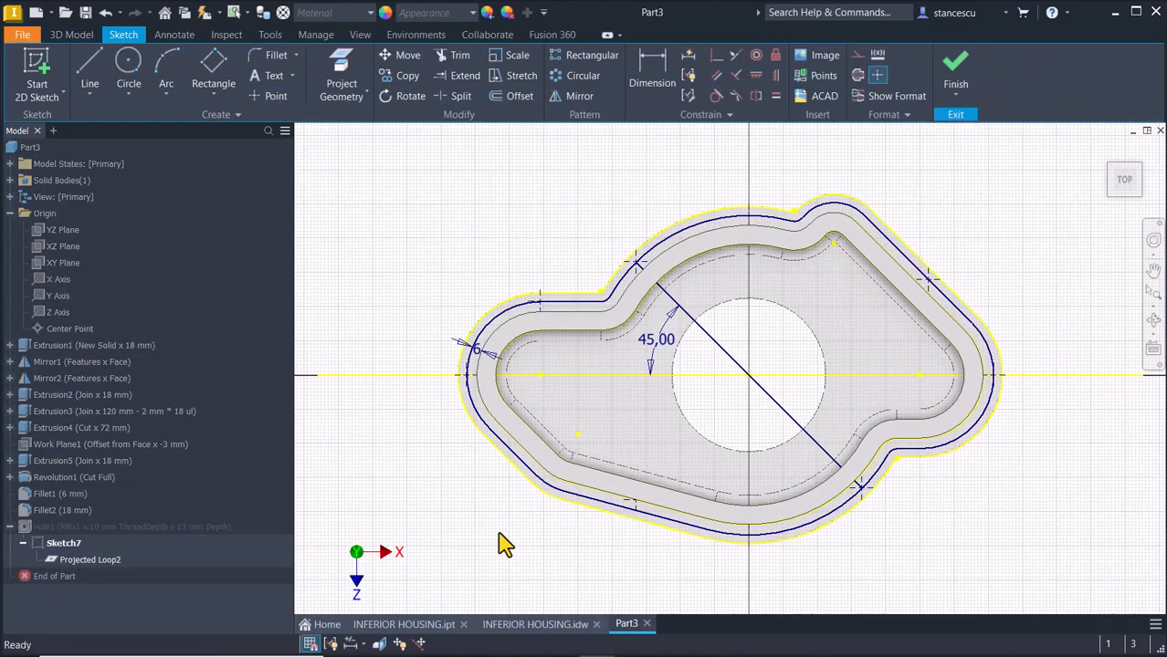
Slice the graphics at the sketch plane and delete the center point near the rim's lower-left slanted edge
{"action": "scroll", "coordinate": [639, 511], "scroll_direction": "up", "scroll_amount": 3}
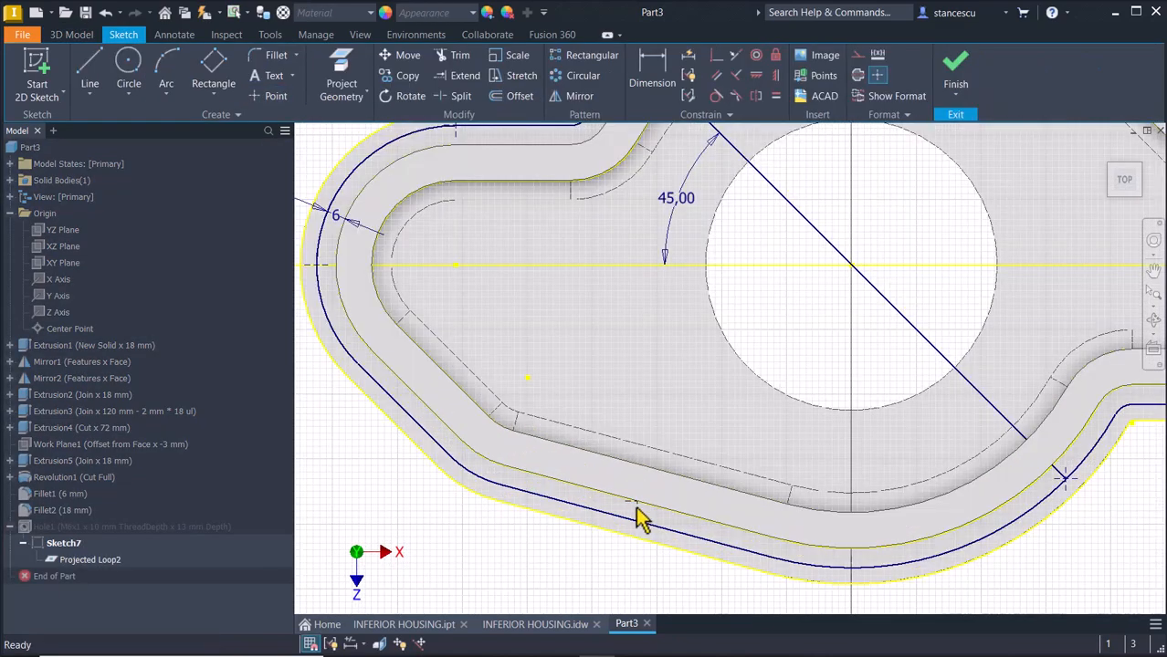
{"action": "left_click", "coordinate": [636, 502]}
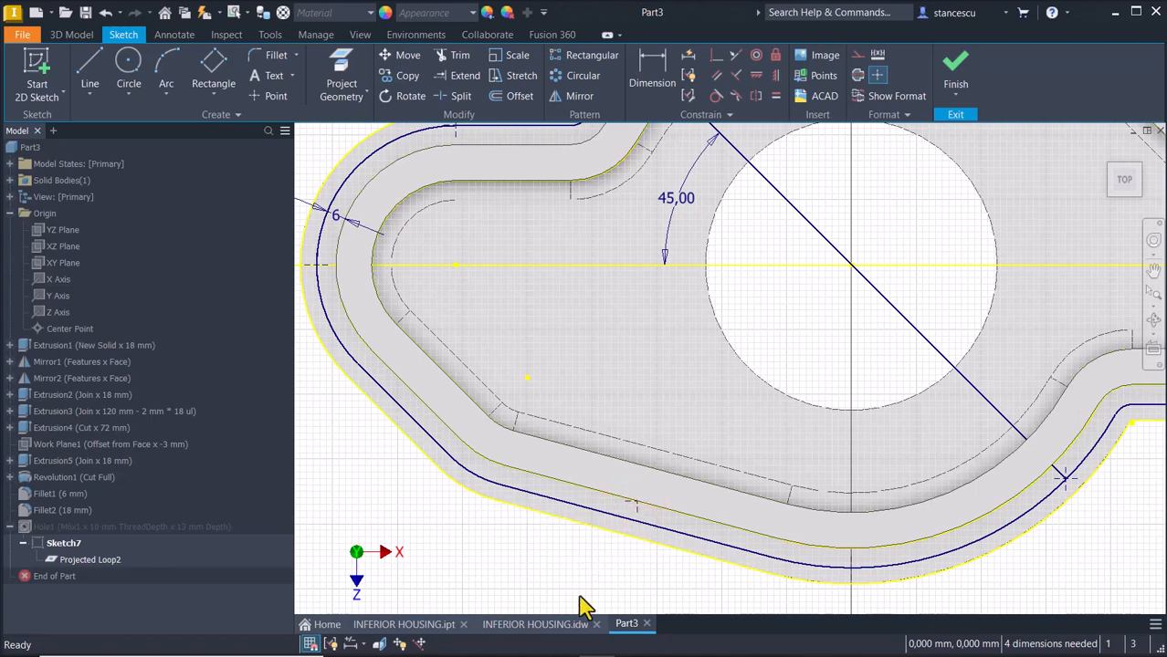
{"action": "key", "text": "F7"}
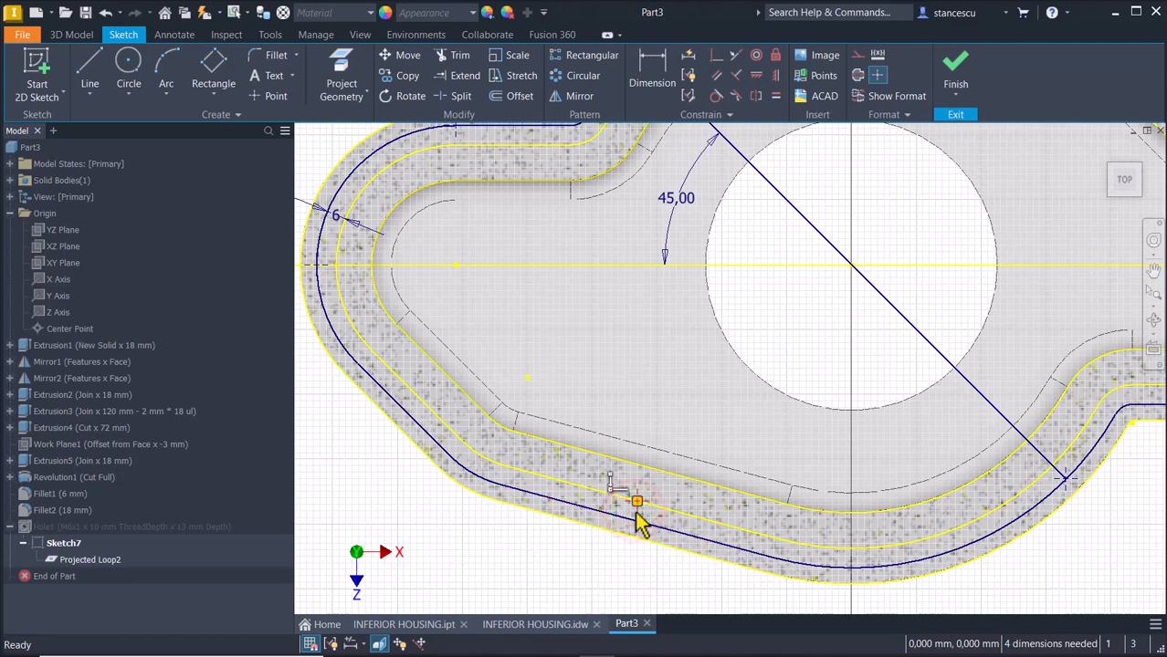
{"action": "key", "text": "Delete"}
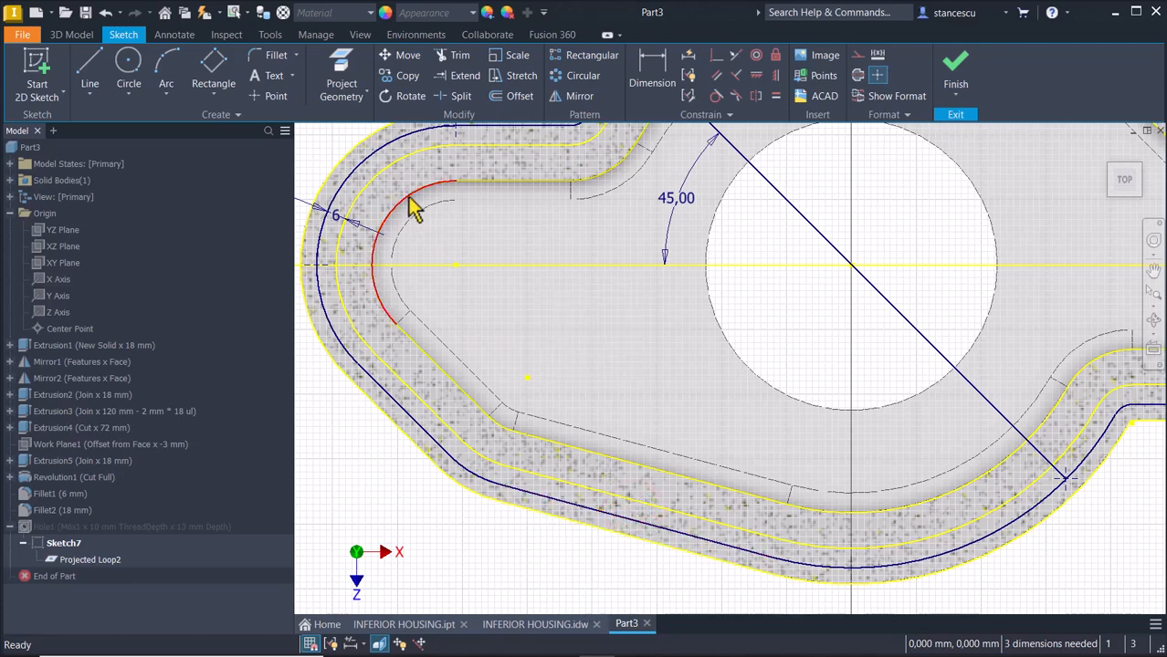
Place a new center point on the lip's projected contour along the rim's lower-left slanted edge
{"action": "left_click", "coordinate": [266, 96]}
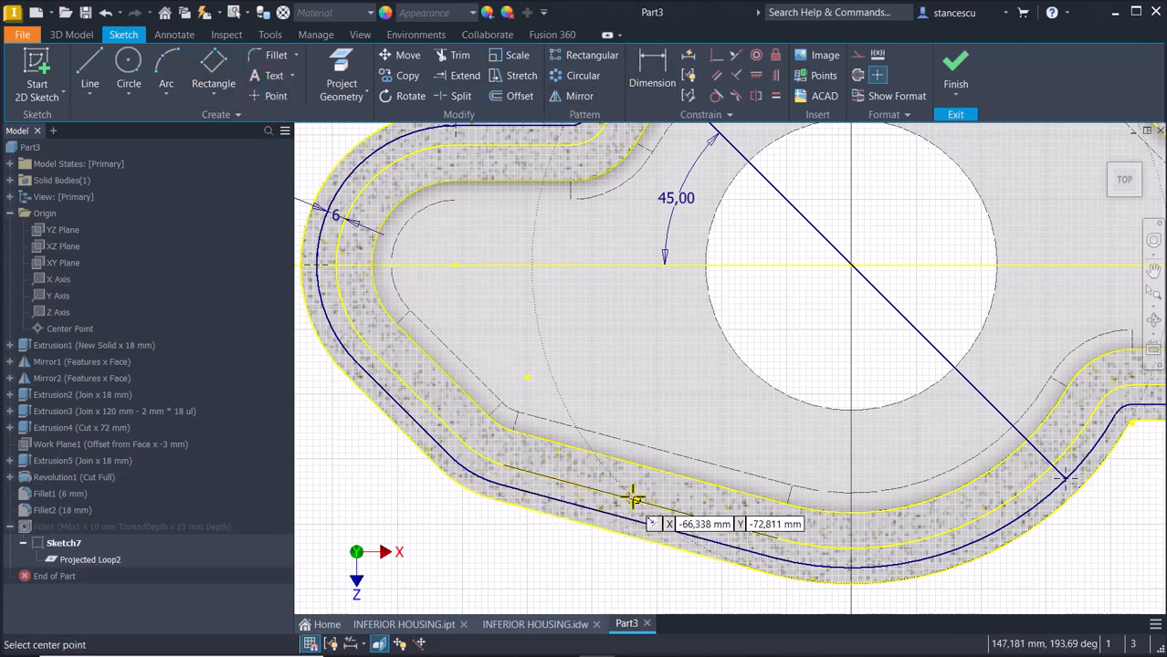
{"action": "left_click", "coordinate": [656, 507]}
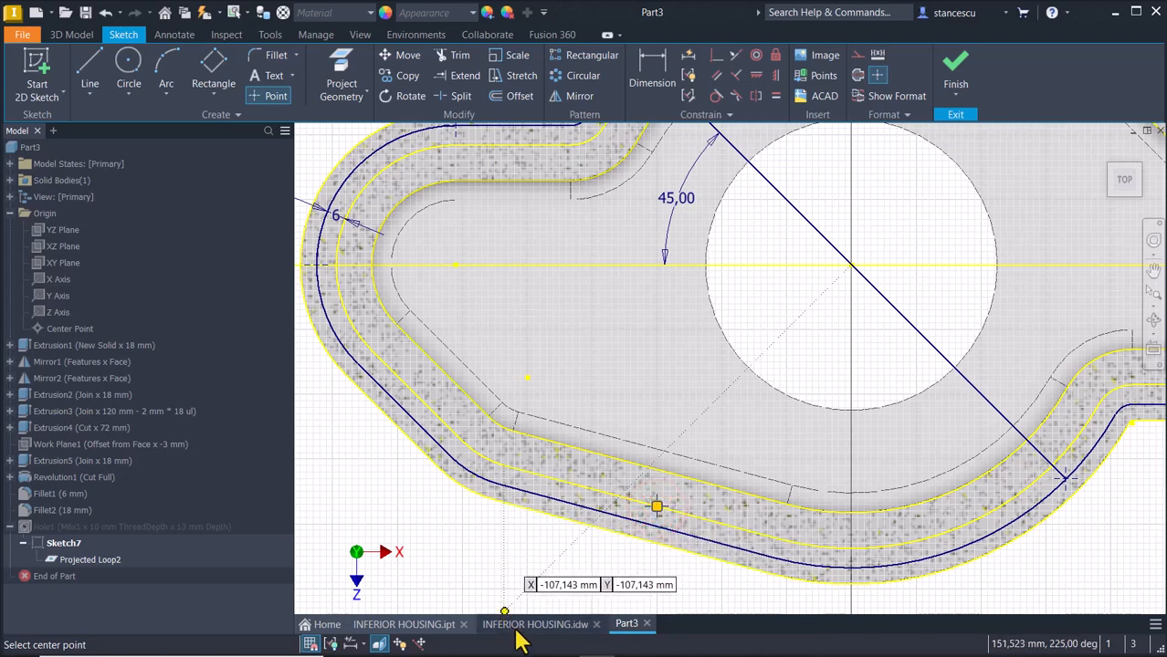
{"action": "key", "text": "Escape"}
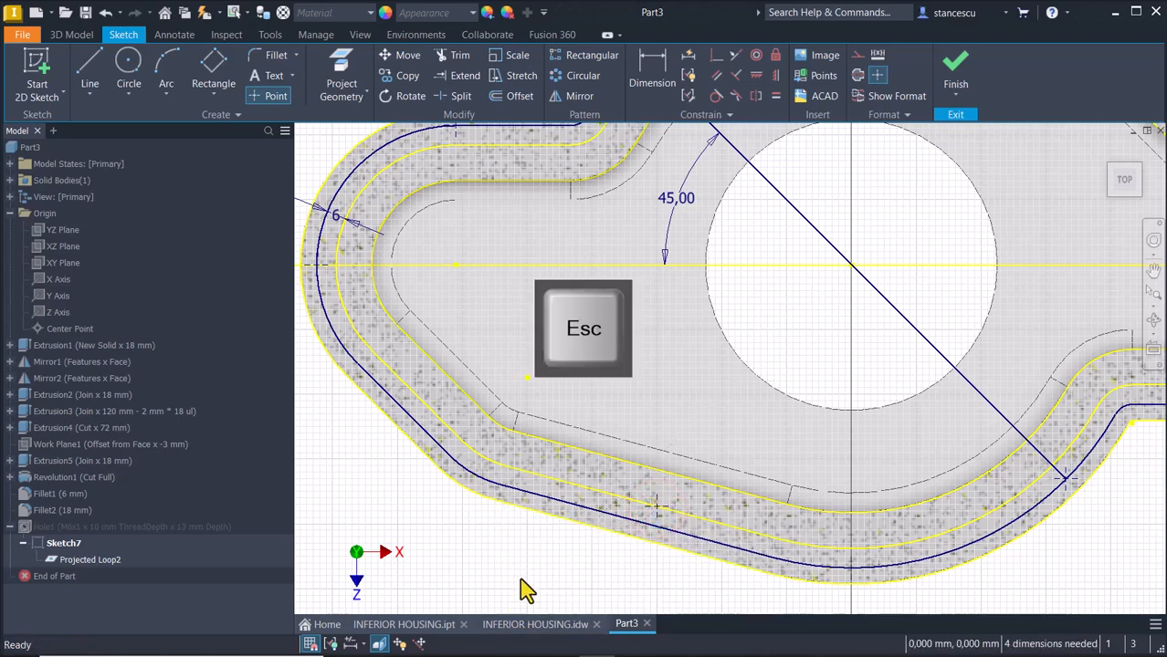
Look up the lower-left rim hole's horizontal distance from the bore center in INFERIOR HOUSING.idw and return to Part3
{"action": "left_click", "coordinate": [532, 624]}
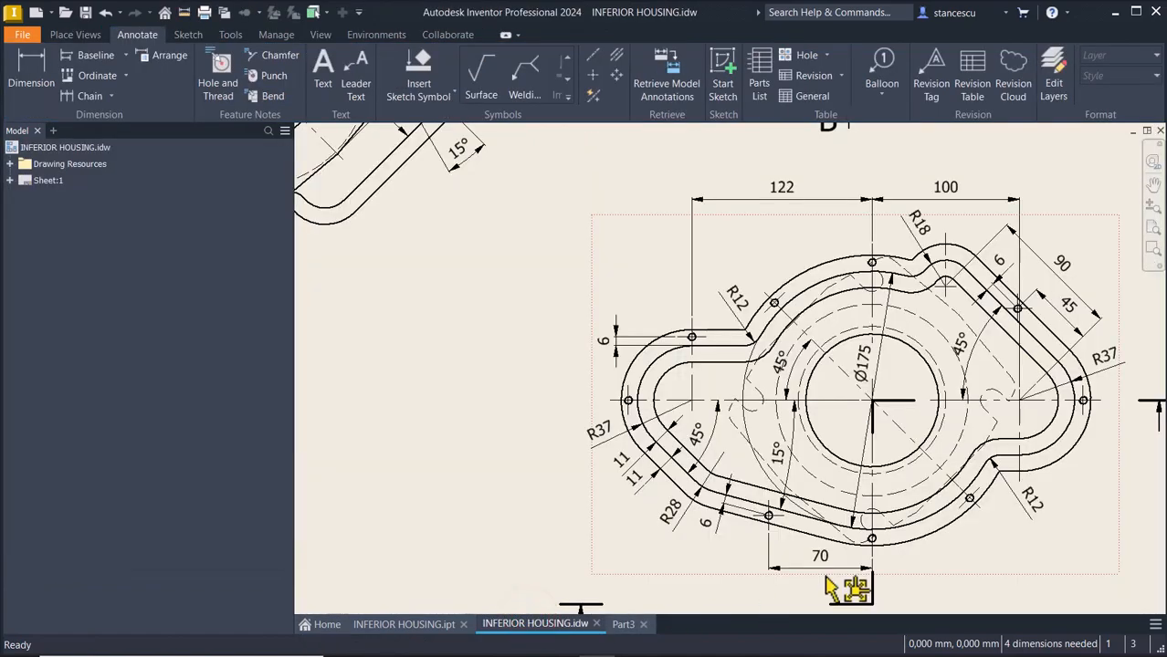
{"action": "left_click", "coordinate": [824, 564]}
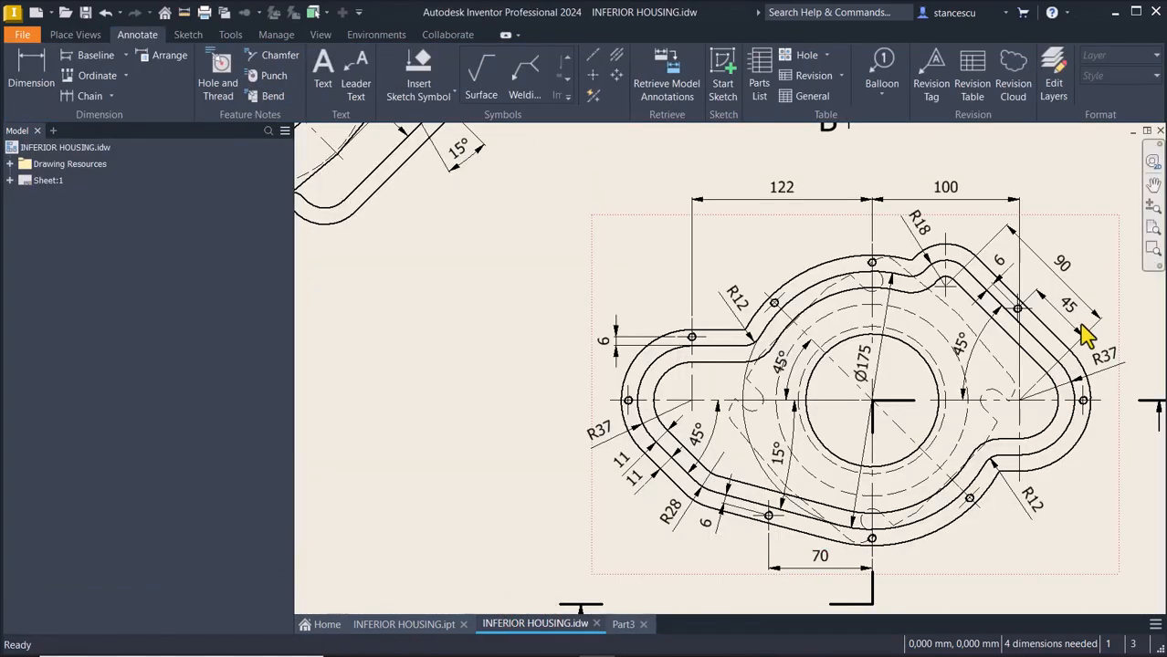
{"action": "left_click", "coordinate": [623, 626]}
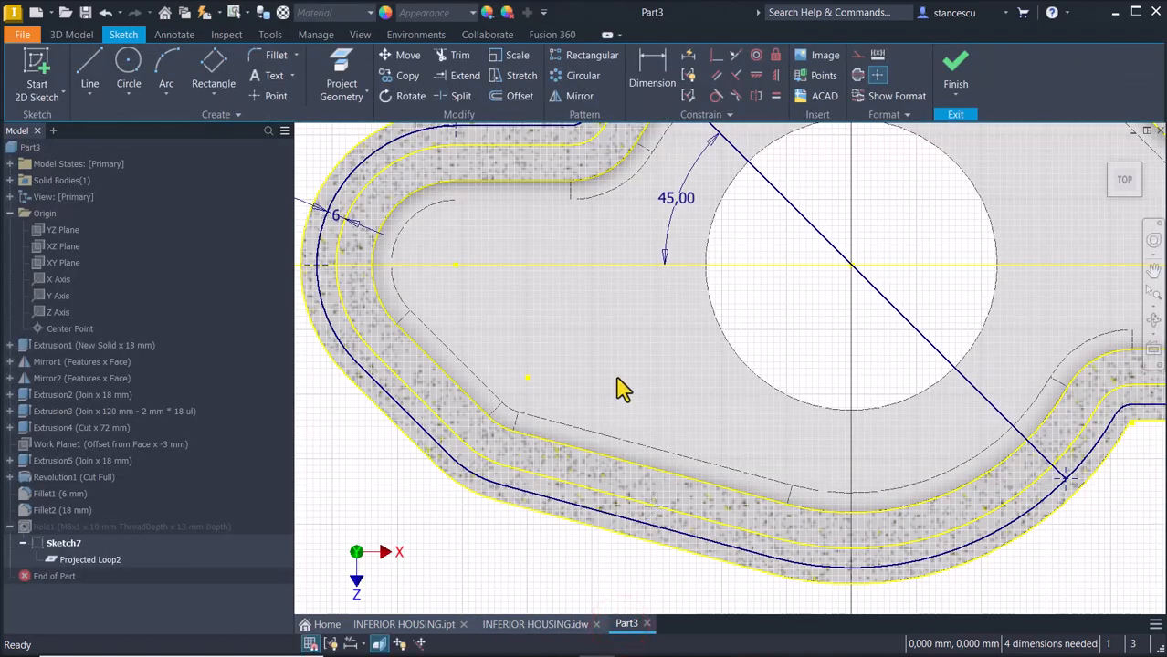
Dimension the new center point on the rim's lower-left slanted edge 70 mm horizontally from the bore center
{"action": "left_click", "coordinate": [651, 79]}
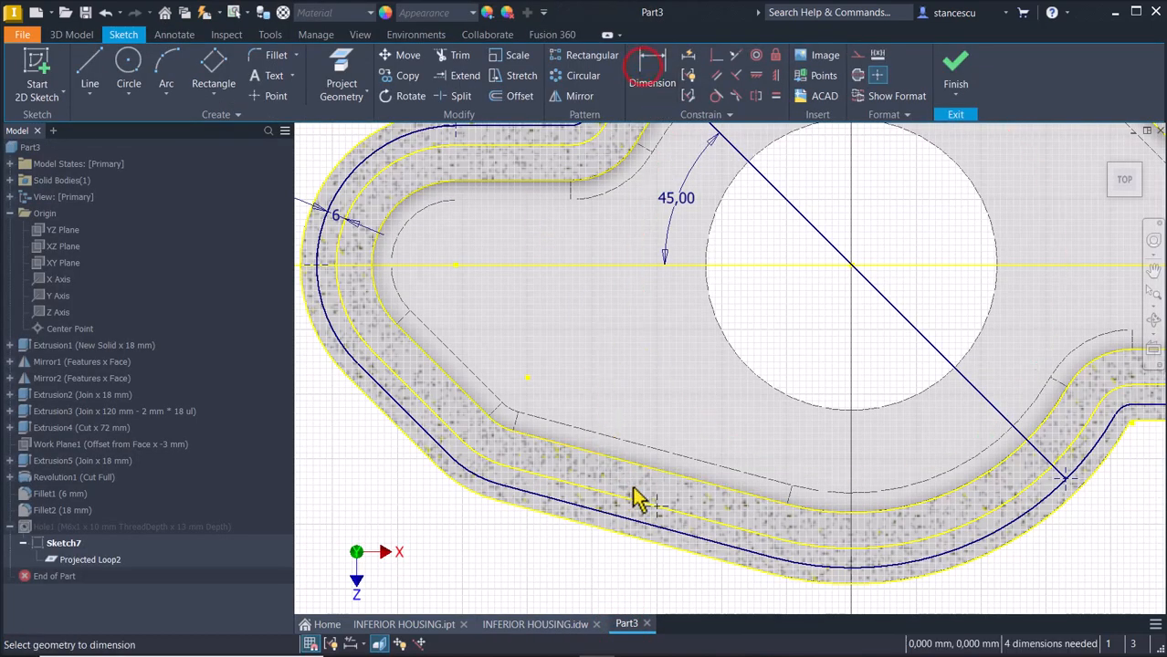
{"action": "left_click", "coordinate": [656, 506]}
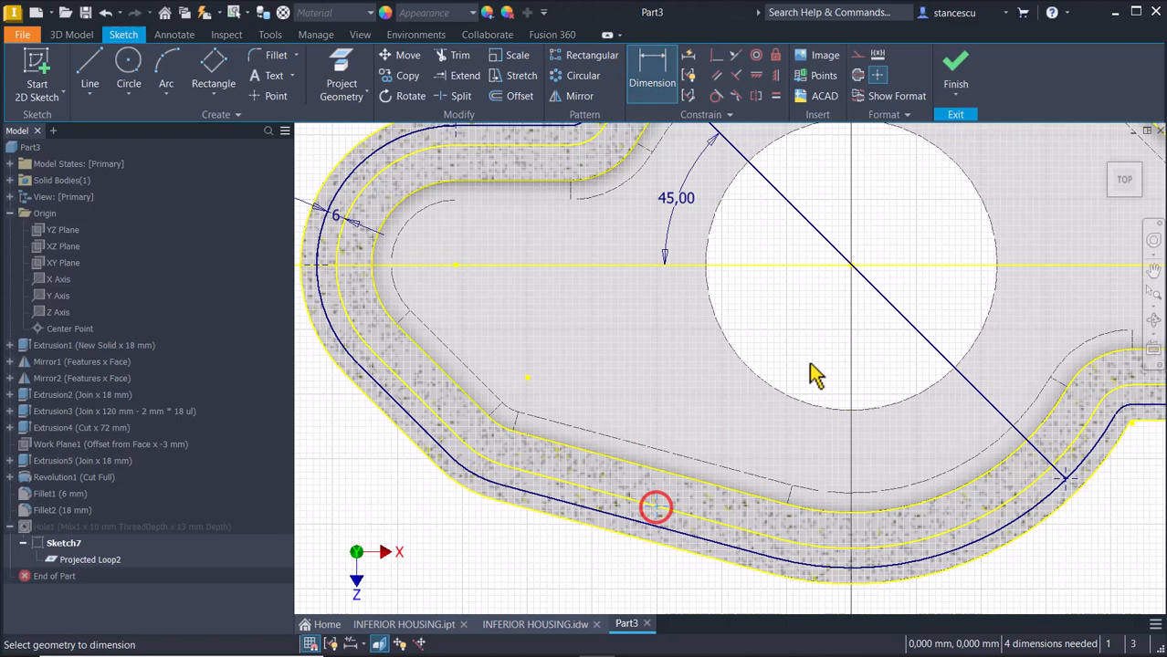
{"action": "left_click", "coordinate": [851, 266]}
{"action": "left_click", "coordinate": [722, 596]}
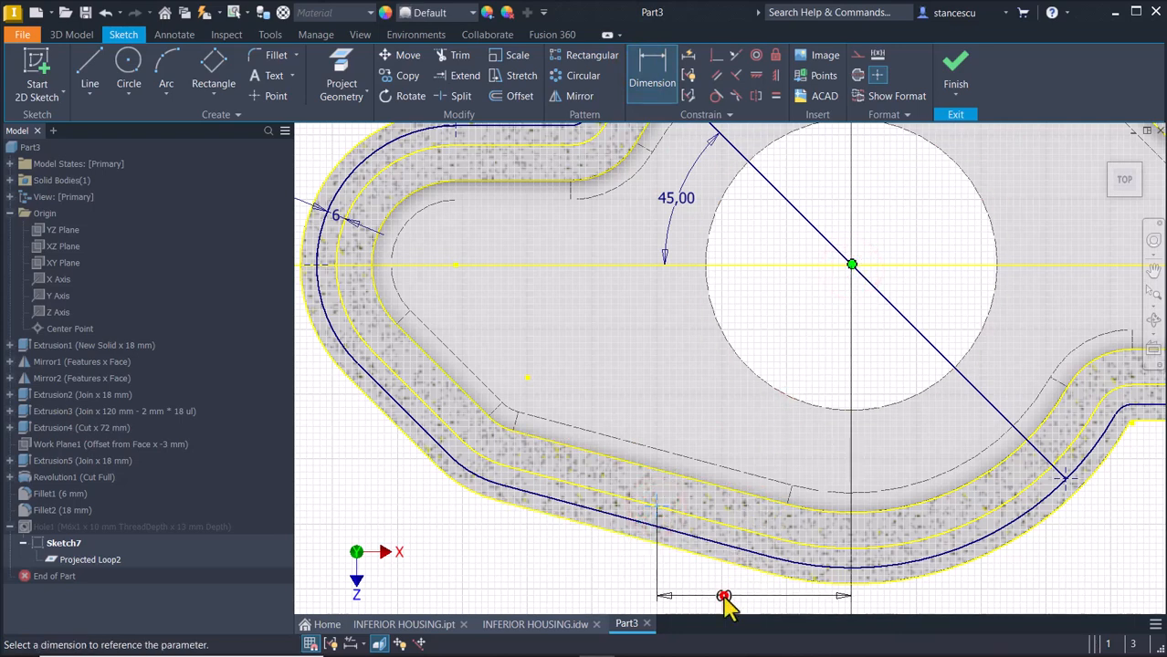
{"action": "type", "text": "70"}
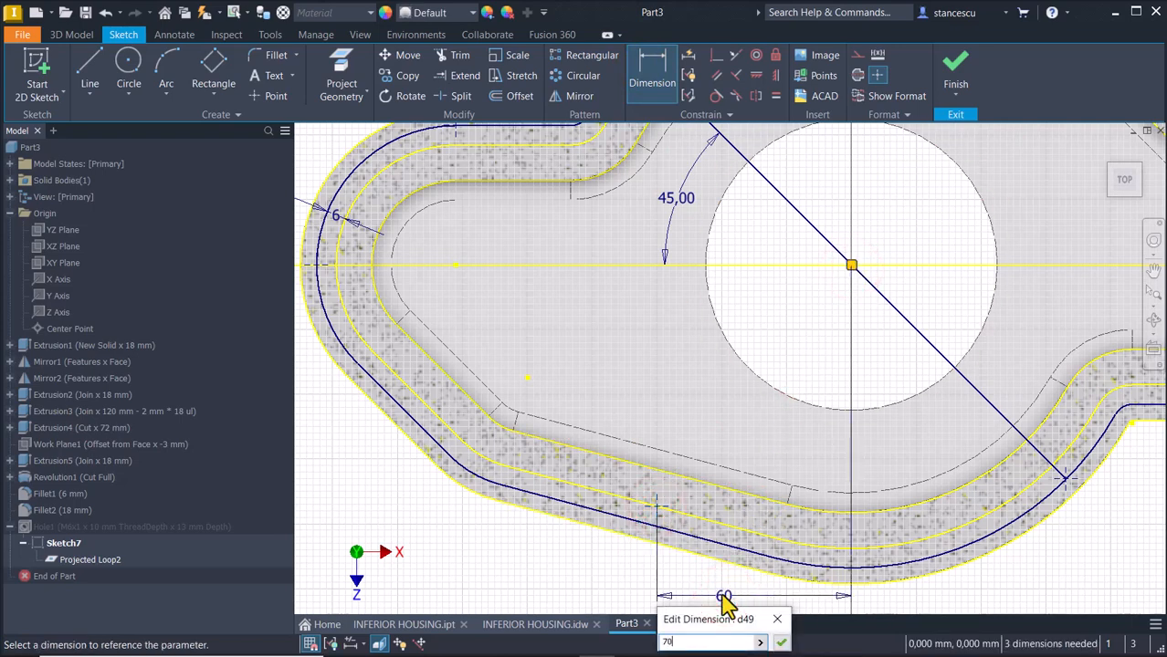
{"action": "key", "text": "Return"}
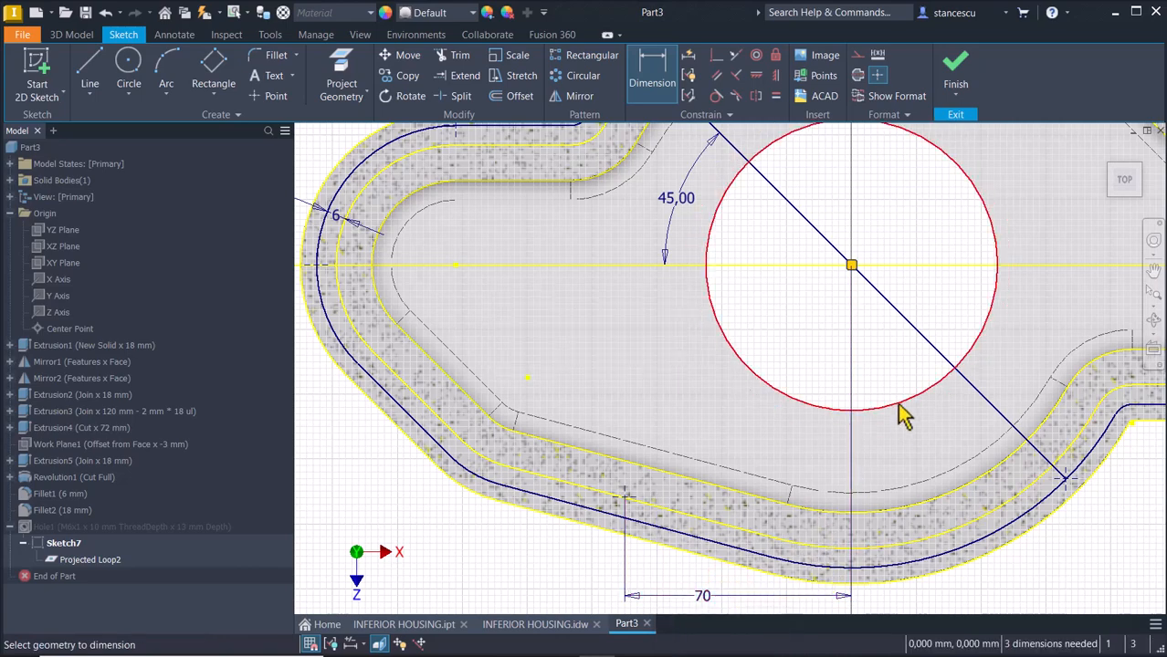
Dimension the center point on the upper-right slanted edge 45 mm from the offset line's lower end and finish the sketch
{"action": "scroll", "coordinate": [898, 410], "scroll_direction": "up", "scroll_amount": 3}
{"action": "mouse_move", "coordinate": [899, 410]}
{"action": "middle_mouse_down"}
{"action": "mouse_move", "coordinate": [608, 474]}
{"action": "mouse_move", "coordinate": [373, 586]}
{"action": "middle_mouse_up"}
{"action": "mouse_move", "coordinate": [770, 394]}
{"action": "middle_mouse_down"}
{"action": "mouse_move", "coordinate": [550, 550]}
{"action": "mouse_move", "coordinate": [538, 647]}
{"action": "middle_mouse_up"}
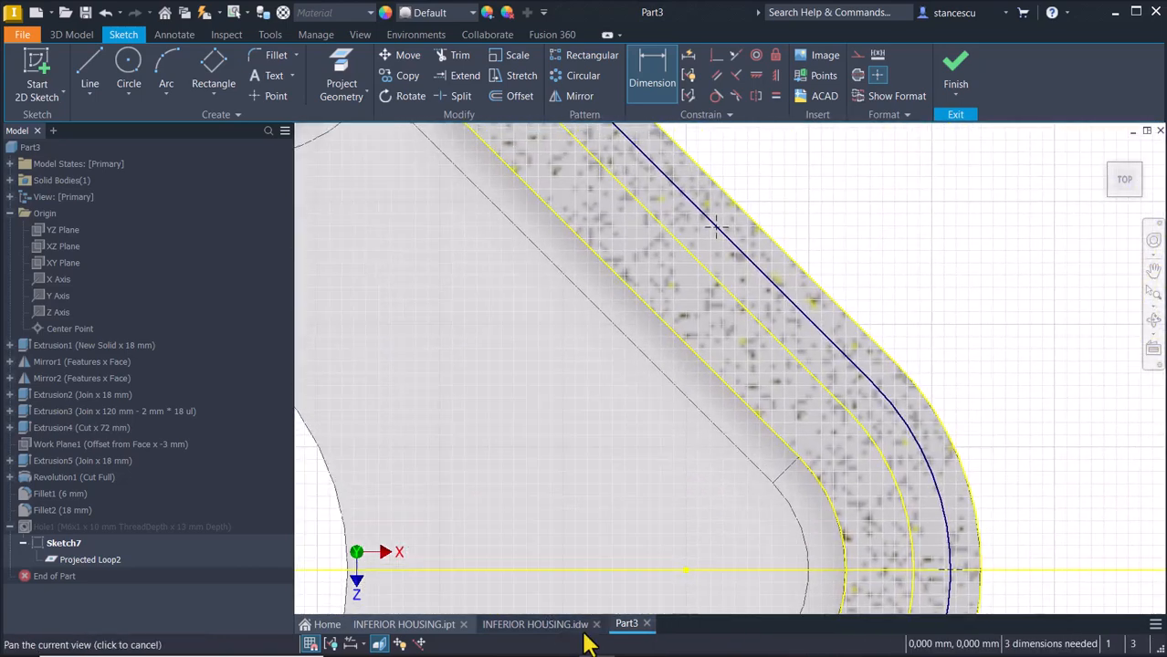
{"action": "mouse_move", "coordinate": [703, 447]}
{"action": "middle_mouse_down"}
{"action": "mouse_move", "coordinate": [756, 594]}
{"action": "mouse_move", "coordinate": [755, 575]}
{"action": "middle_mouse_up"}
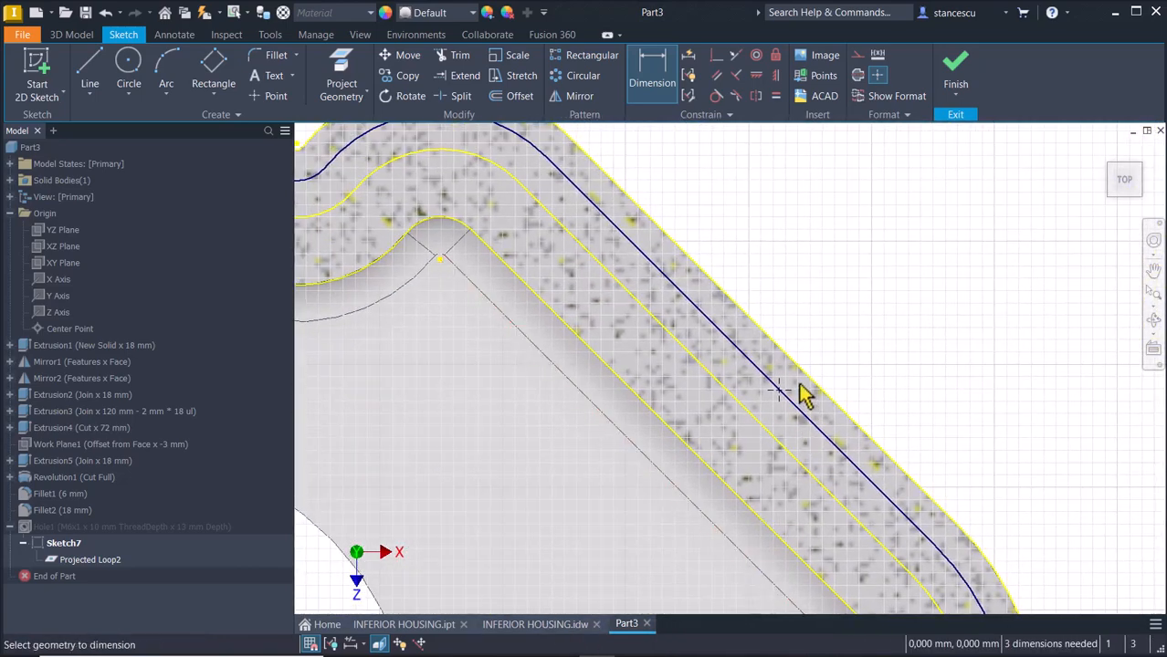
{"action": "middle_click_drag", "start_coordinate": [924, 461], "coordinate": [906, 380]}
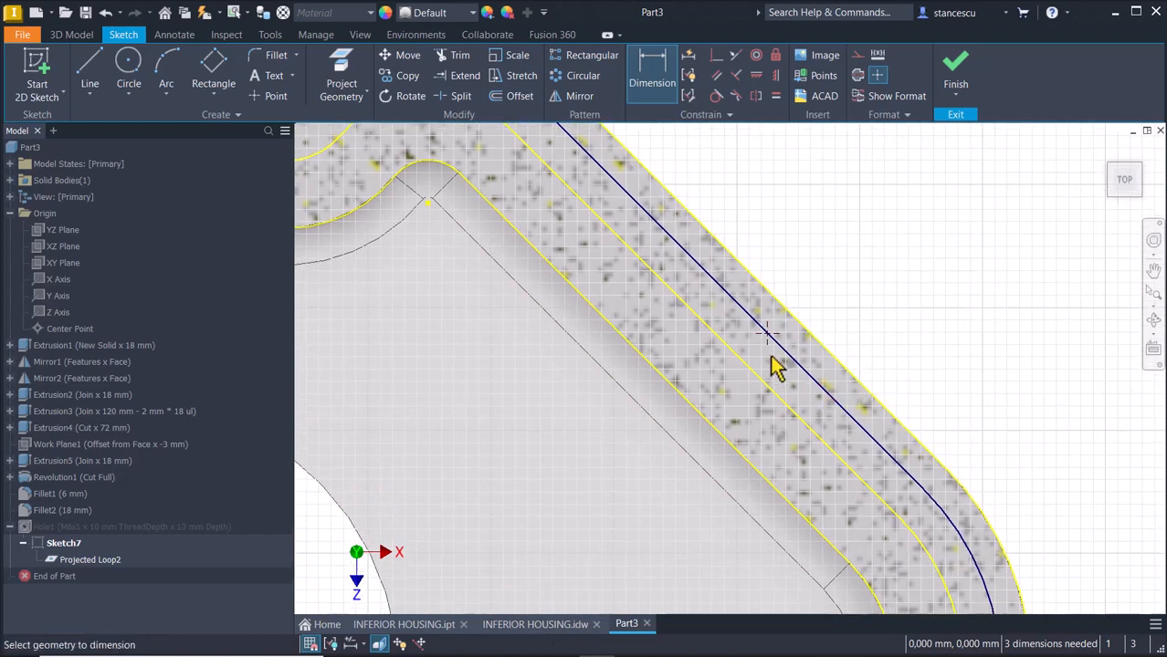
{"action": "left_click", "coordinate": [768, 334]}
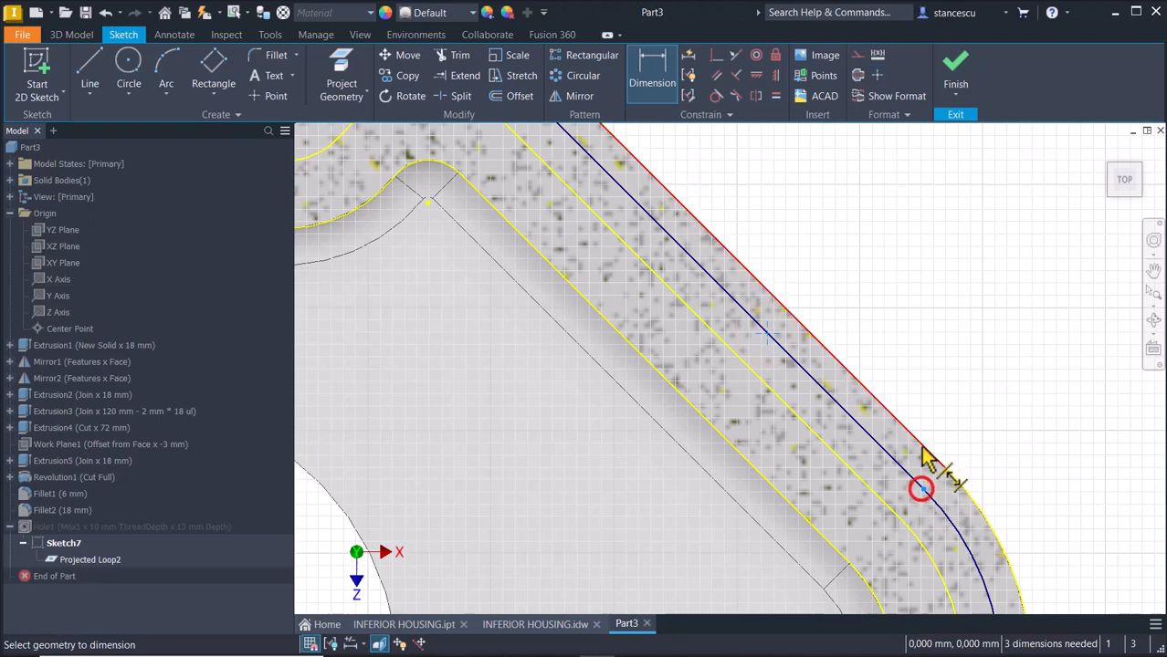
{"action": "left_click", "coordinate": [923, 489]}
{"action": "left_click", "coordinate": [954, 333]}
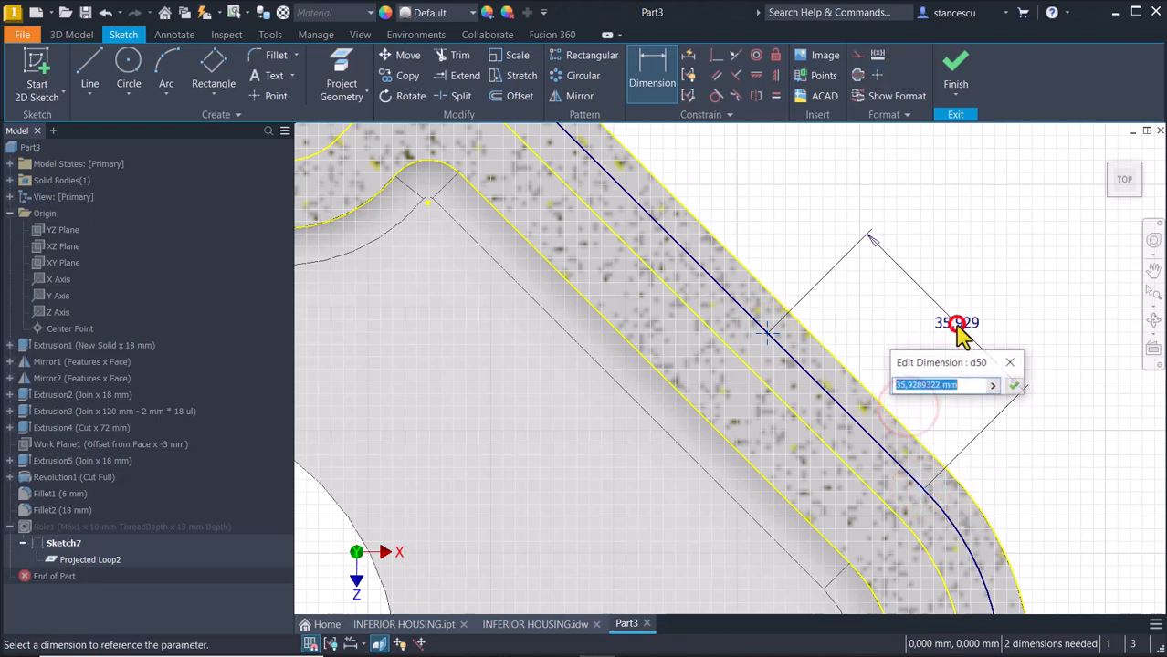
{"action": "type", "text": "45"}
{"action": "key", "text": "Return"}
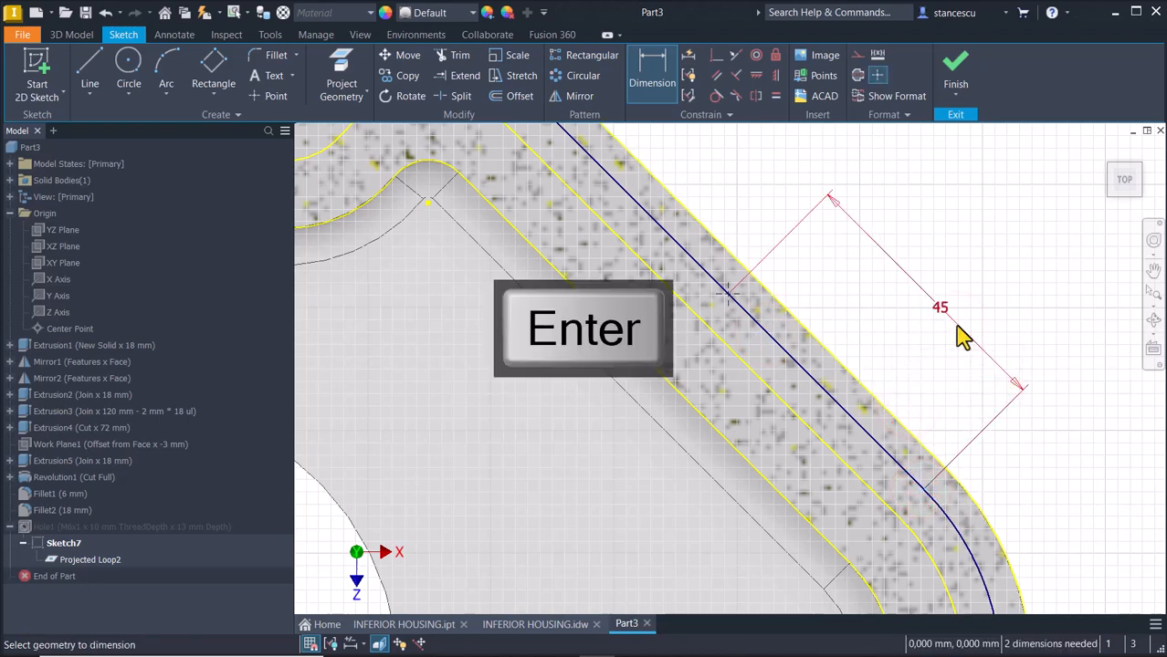
{"action": "left_click", "coordinate": [954, 73]}
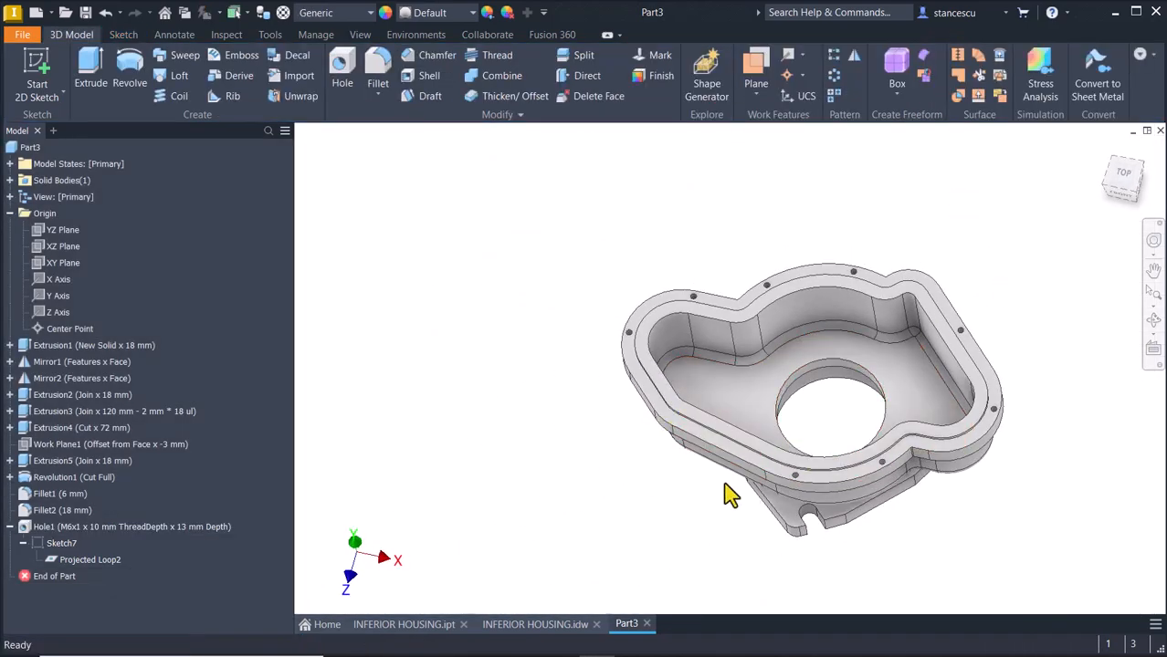
Try adding the center point on the rim's lower-left edge to the positions of Hole1, and undo that edit
{"action": "scroll", "coordinate": [737, 470], "scroll_direction": "up", "scroll_amount": 5}
{"action": "scroll", "coordinate": [776, 486], "scroll_direction": "down", "scroll_amount": 2}
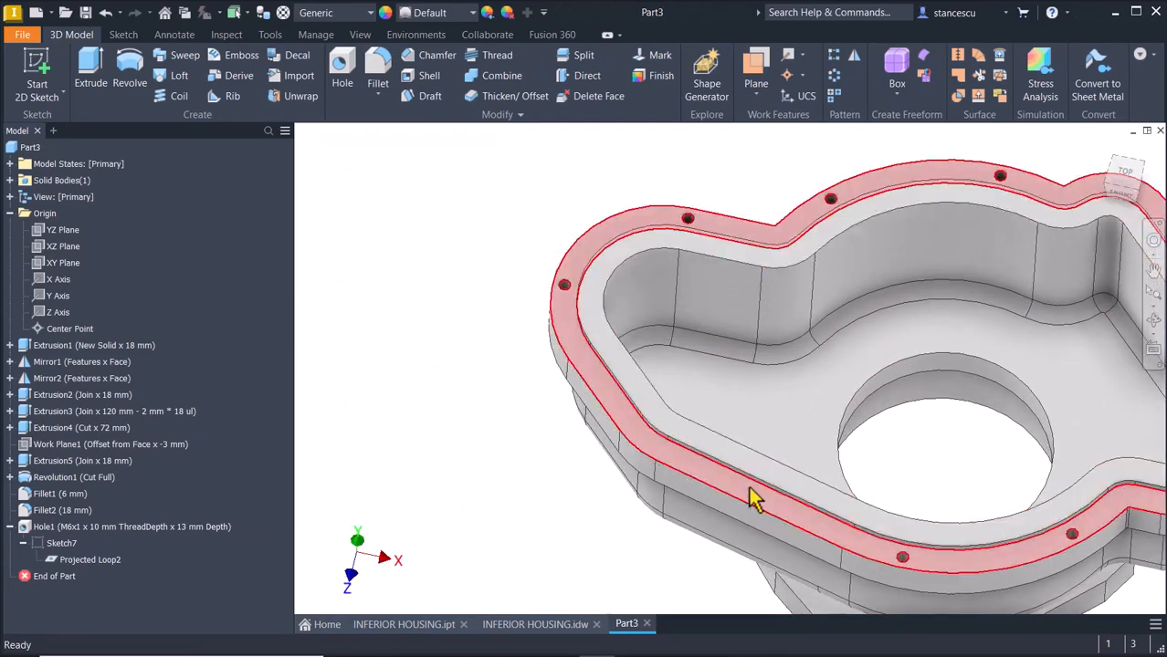
{"action": "scroll", "coordinate": [571, 488], "scroll_direction": "down", "scroll_amount": 2}
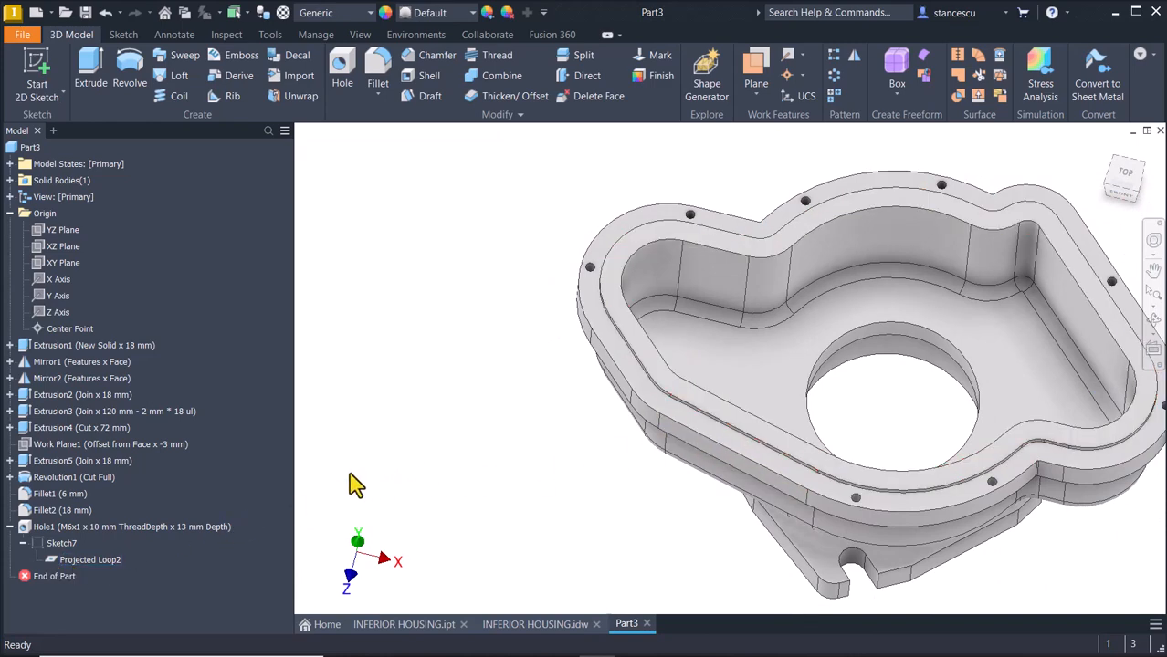
{"action": "double_click", "coordinate": [36, 528]}
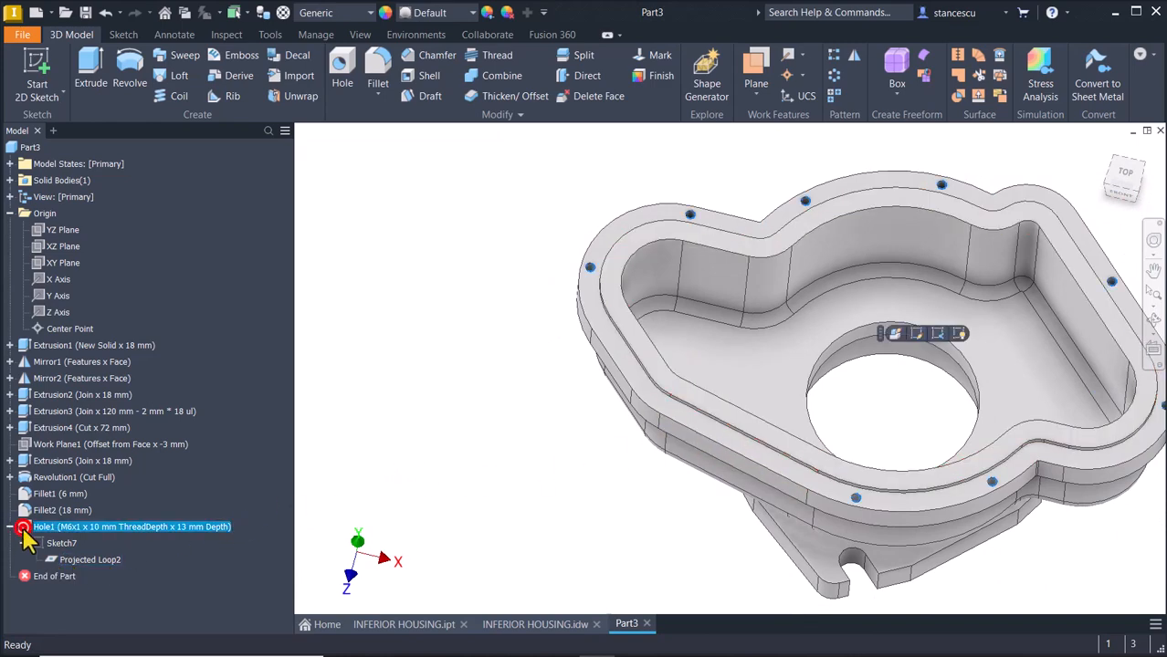
{"action": "left_click", "coordinate": [735, 435]}
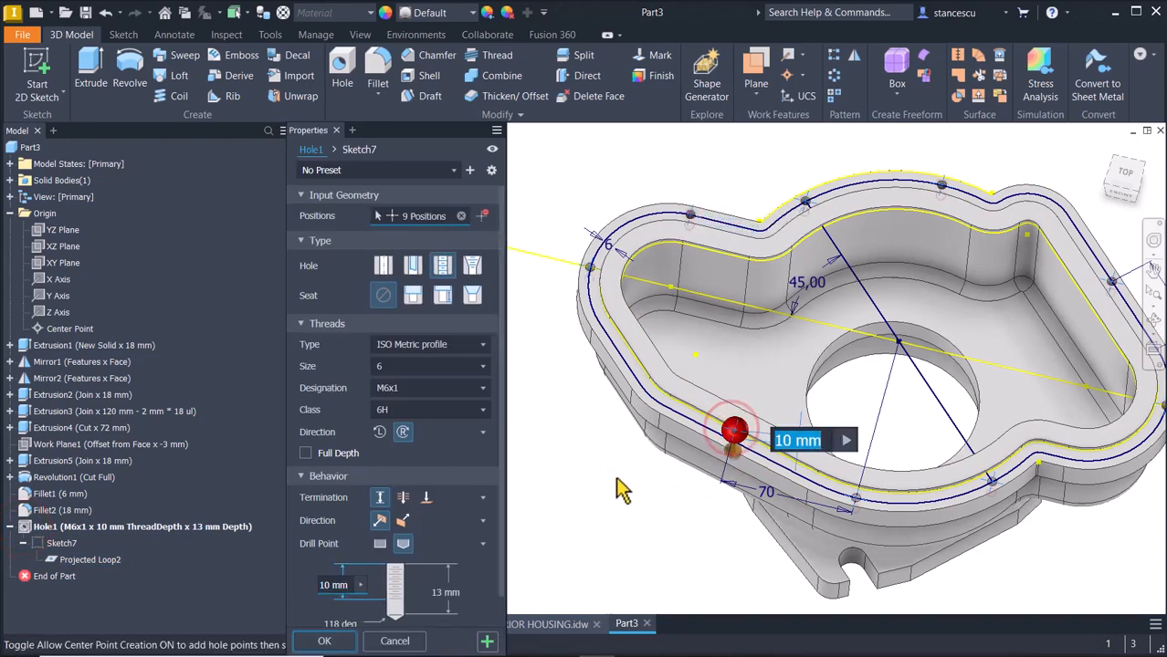
{"action": "left_click", "coordinate": [325, 642]}
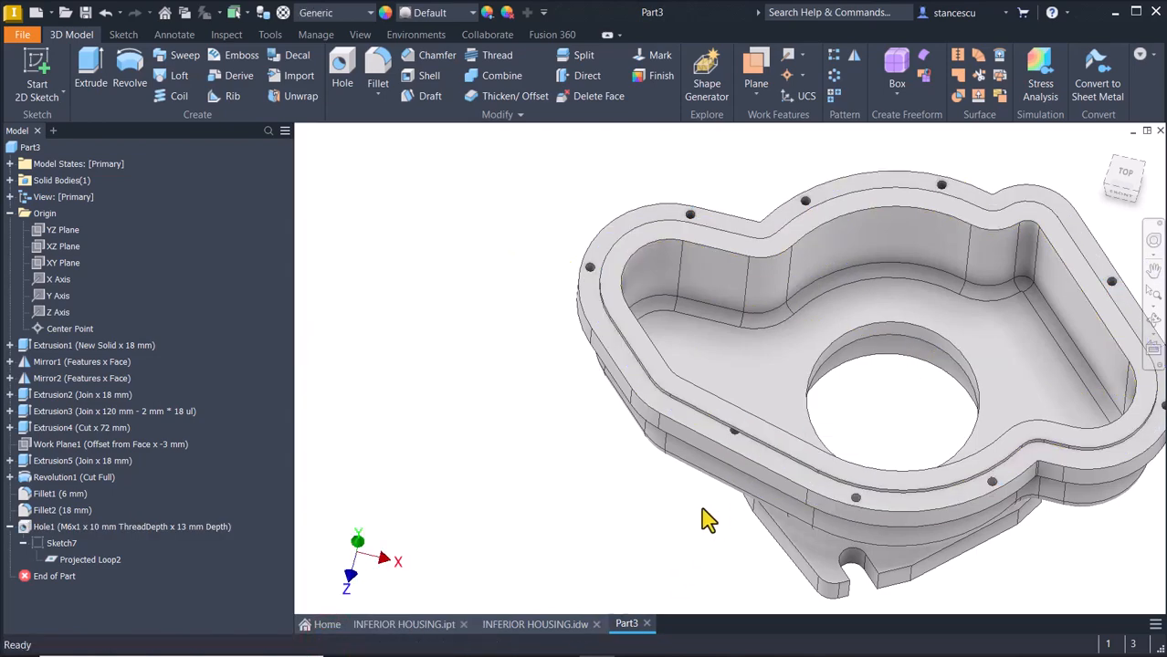
{"action": "scroll", "coordinate": [704, 521], "scroll_direction": "down", "scroll_amount": 5}
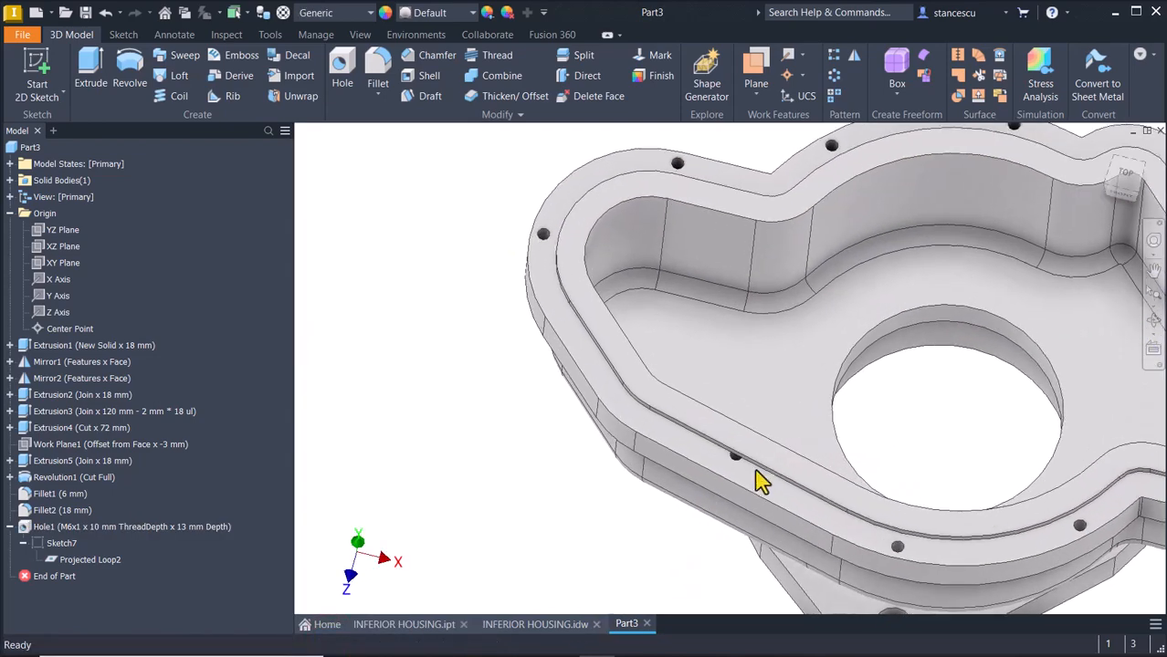
{"action": "scroll", "coordinate": [555, 522], "scroll_direction": "up", "scroll_amount": 5}
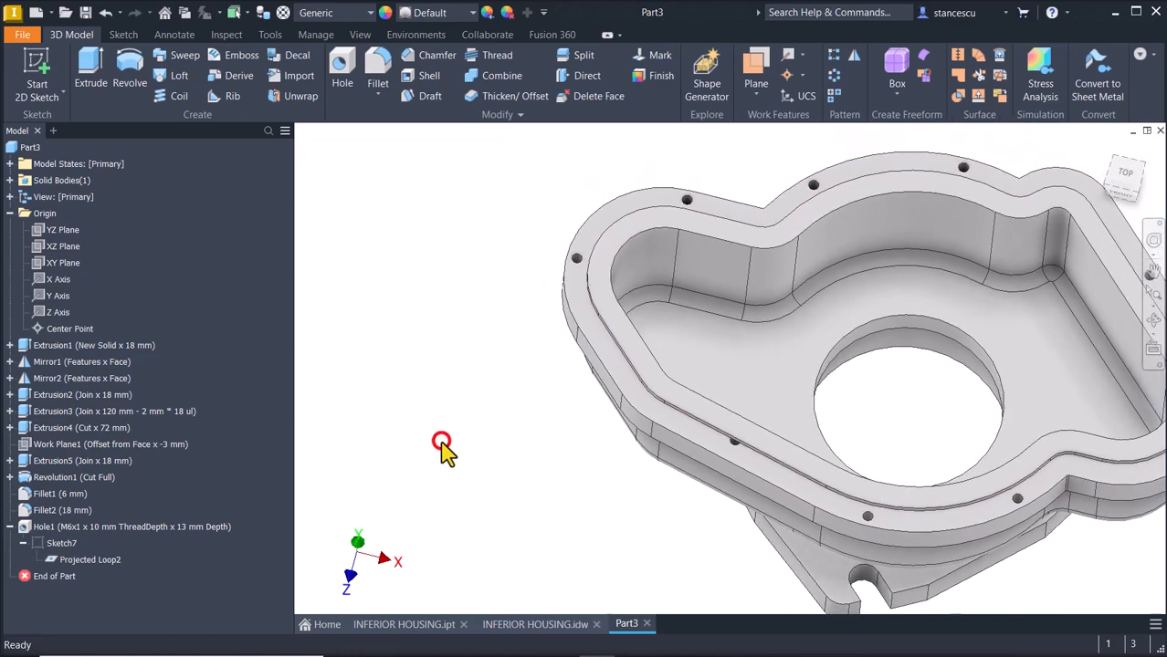
{"action": "key", "text": "ctrl+z"}
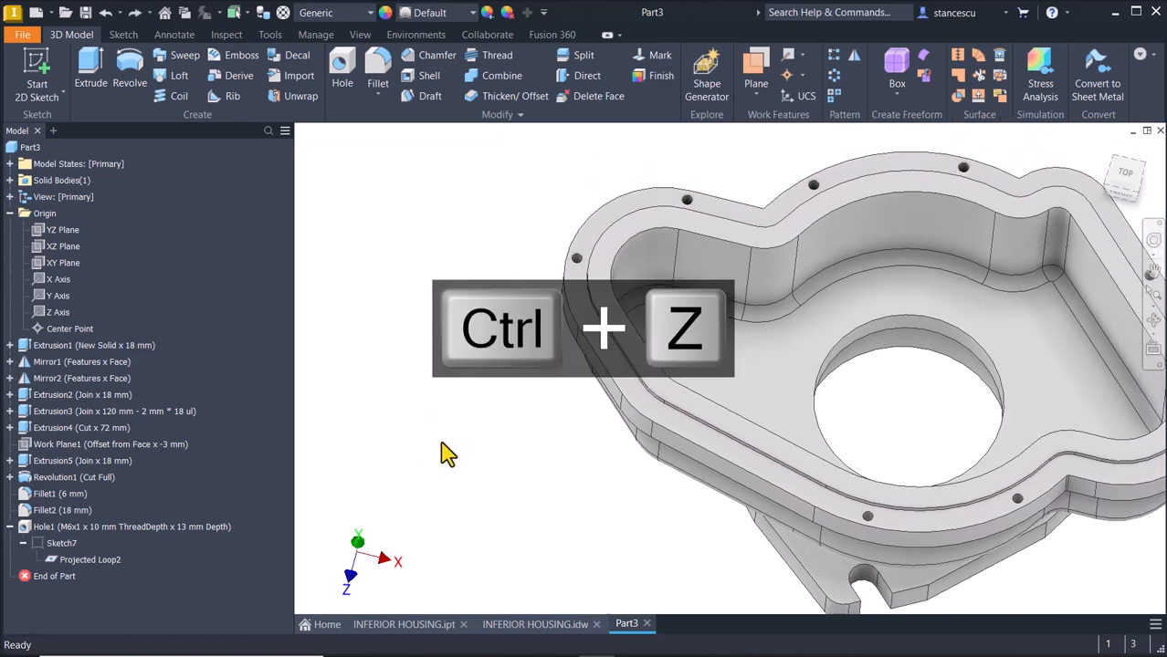
Reopen Sketch7, slice the graphics, and delete the lower-left center point together with its 70 mm dimension
{"action": "double_click", "coordinate": [40, 546]}
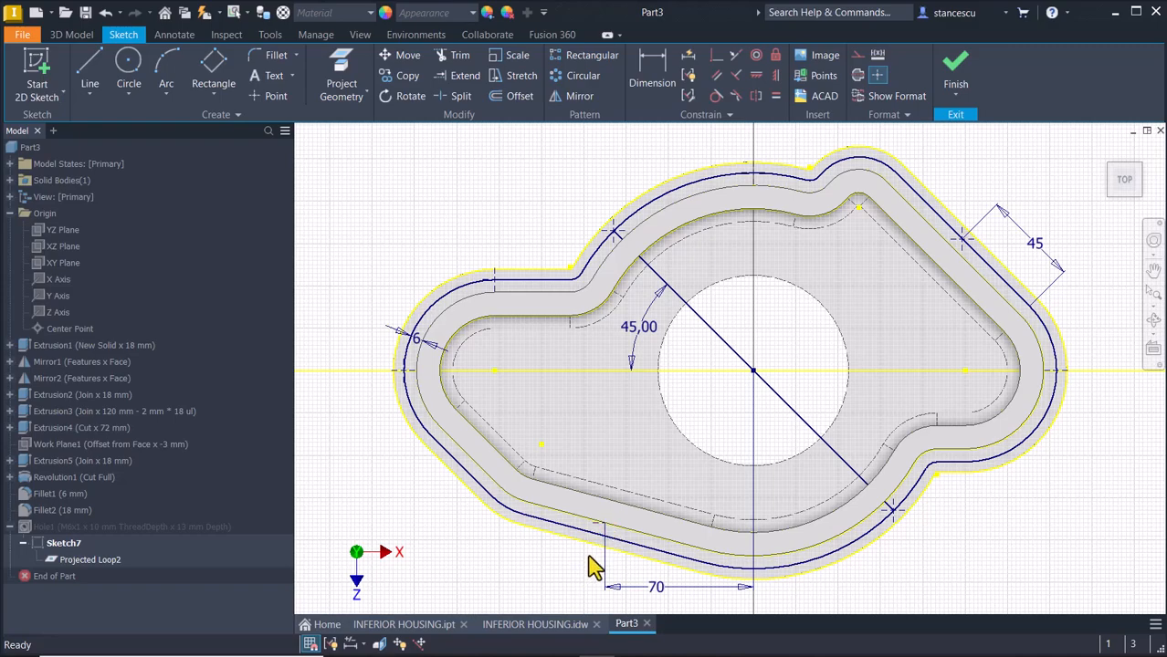
{"action": "scroll", "coordinate": [602, 561], "scroll_direction": "up", "scroll_amount": 5}
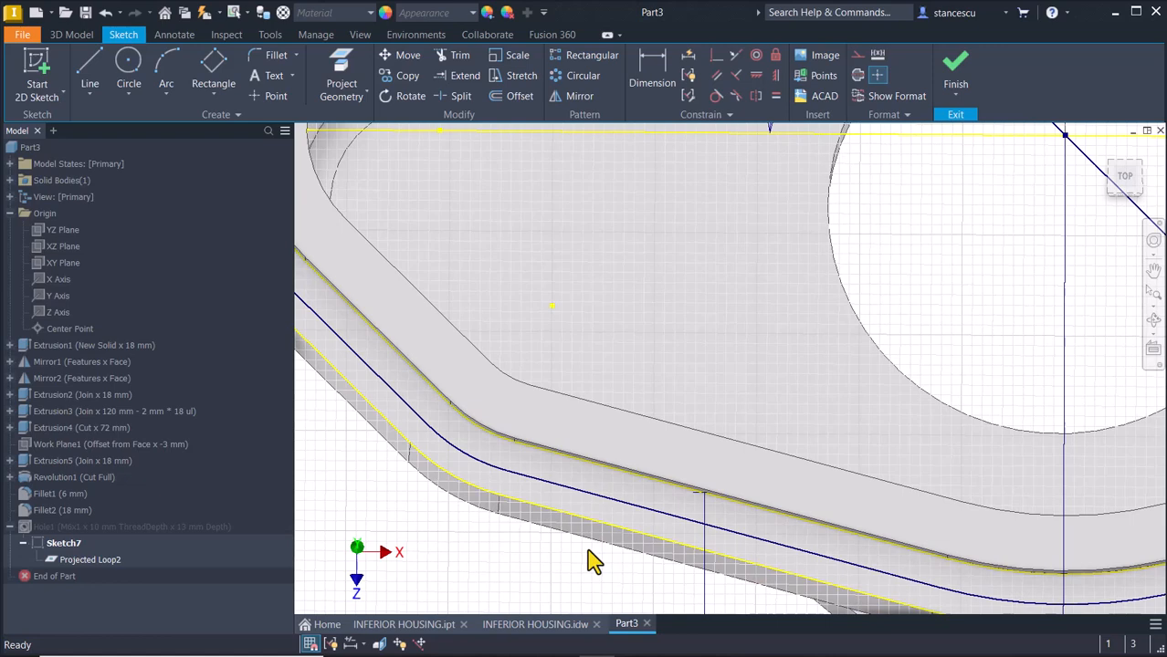
{"action": "key", "text": "F7"}
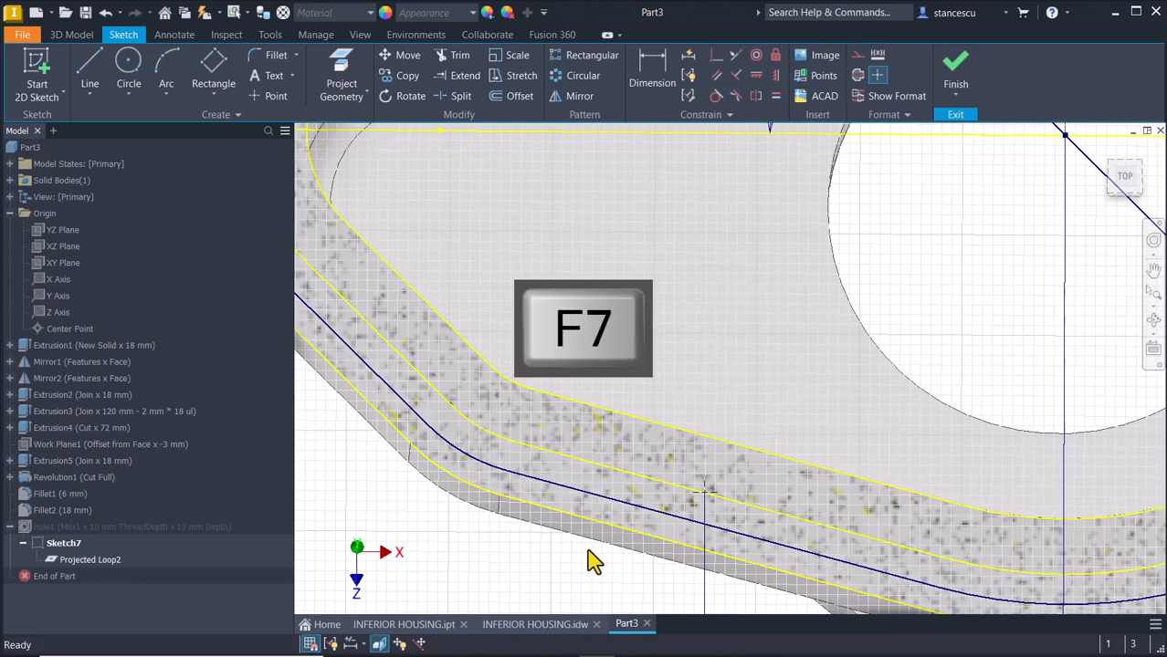
{"action": "scroll", "coordinate": [683, 518], "scroll_direction": "down", "scroll_amount": 3}
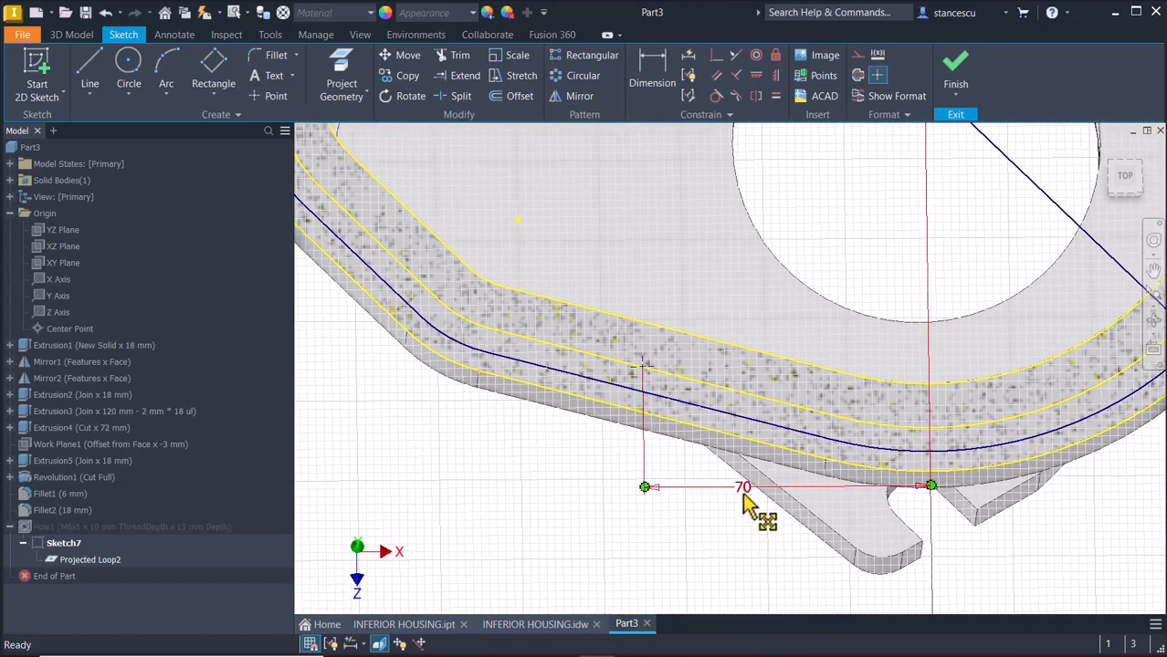
{"action": "key", "text": "Escape"}
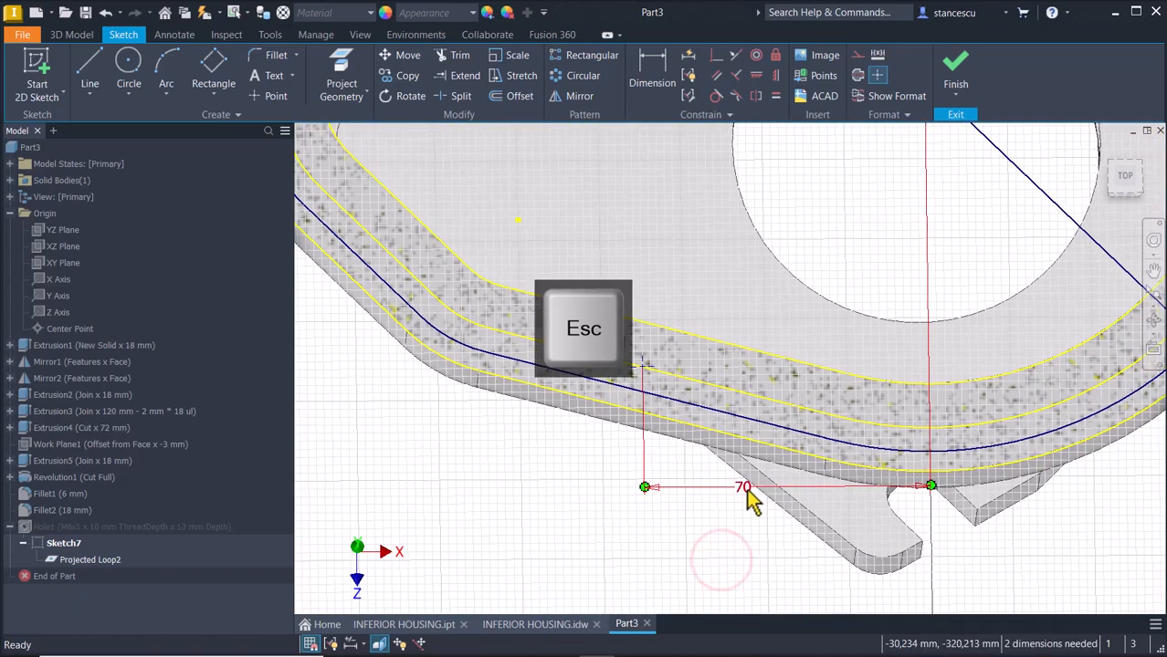
{"action": "left_click", "coordinate": [744, 486]}
{"action": "key", "text": "Delete"}
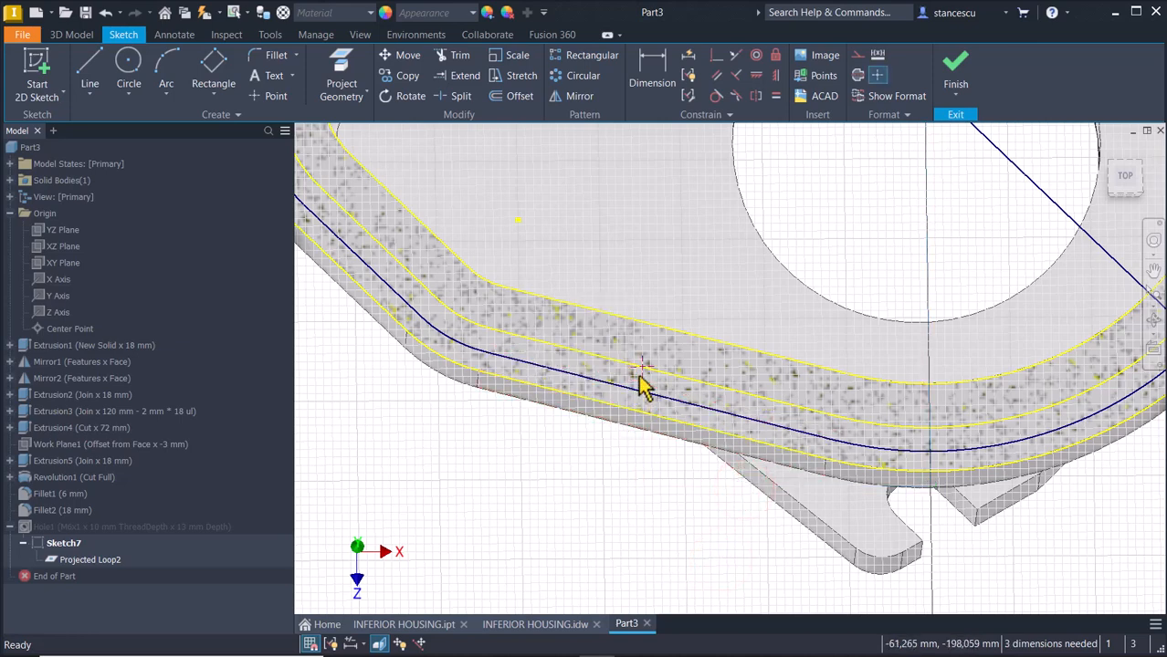
{"action": "left_click", "coordinate": [642, 366]}
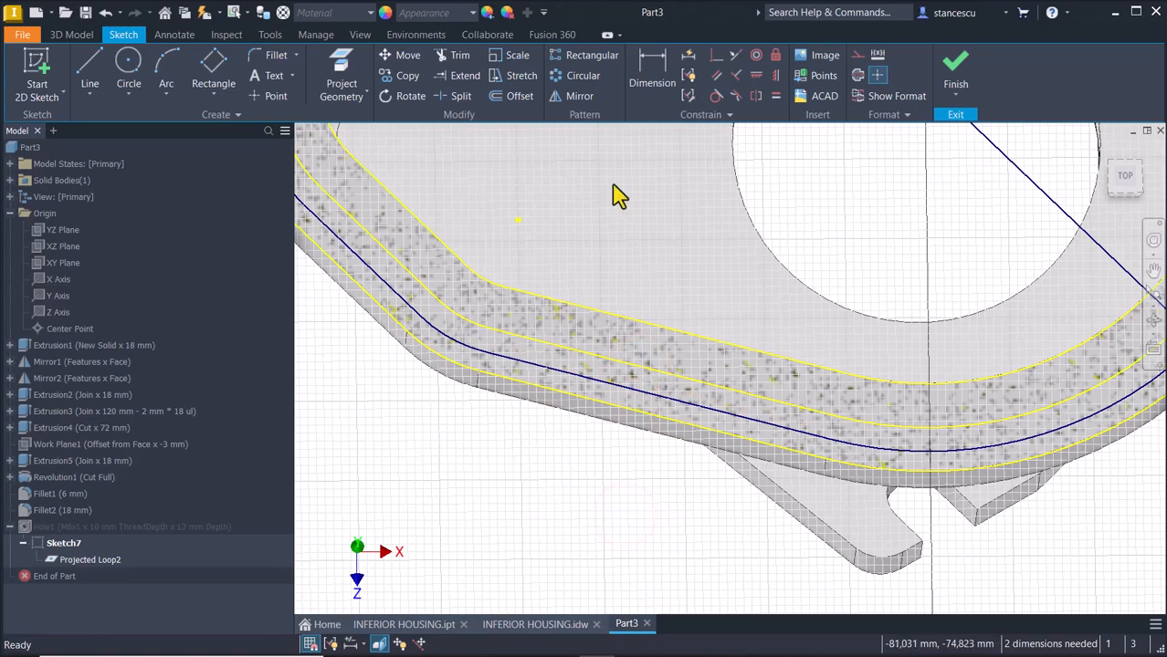
Place a new center point on the 6 mm offset curve along the rim's lower-left slanted edge
{"action": "left_click", "coordinate": [656, 65]}
{"action": "middle_click_drag", "start_coordinate": [755, 280], "coordinate": [726, 411]}
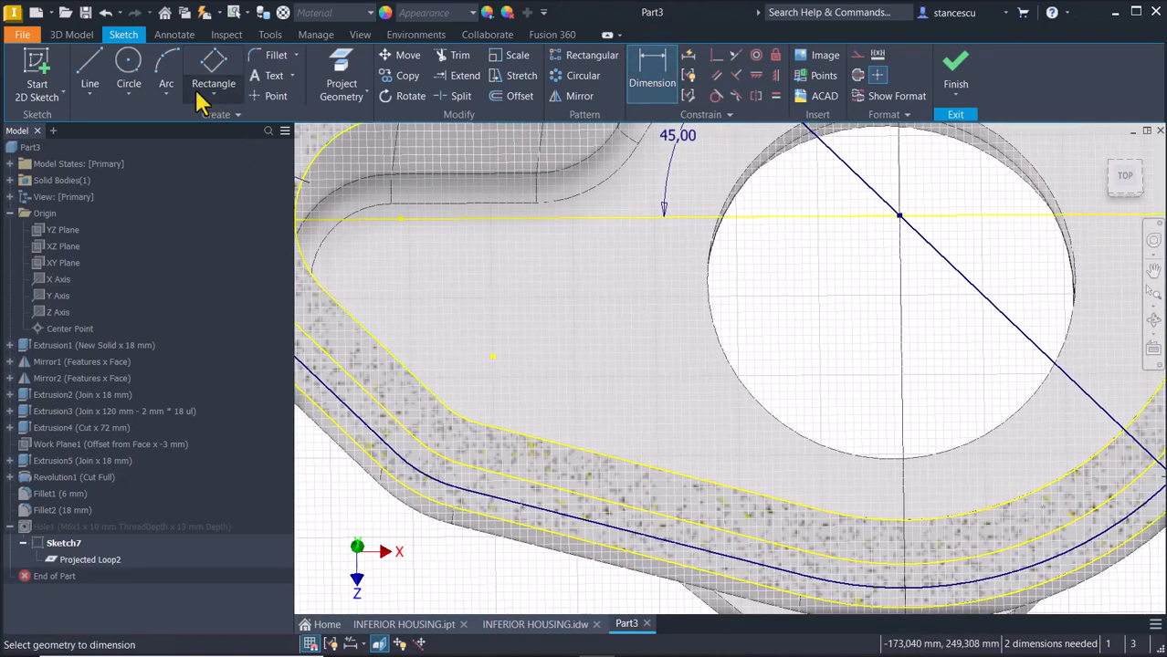
{"action": "left_click", "coordinate": [270, 96]}
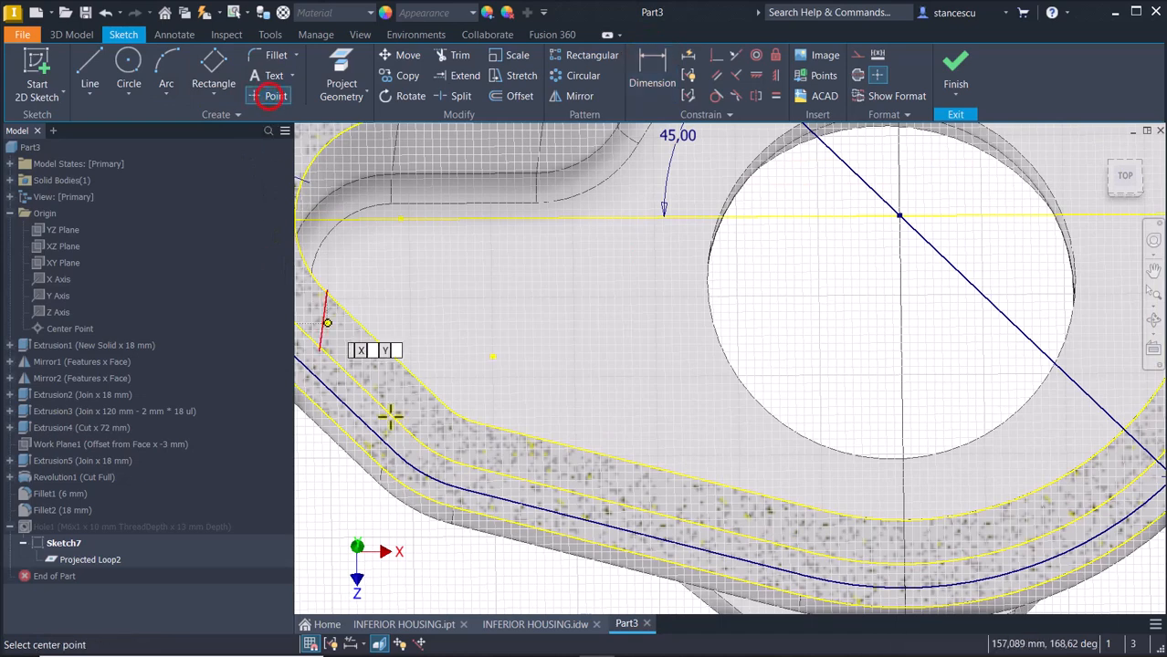
{"action": "left_click", "coordinate": [589, 520]}
Dimension the new lower-left center point 70 mm horizontally from the bore center and finish the sketch
{"action": "left_click", "coordinate": [654, 75]}
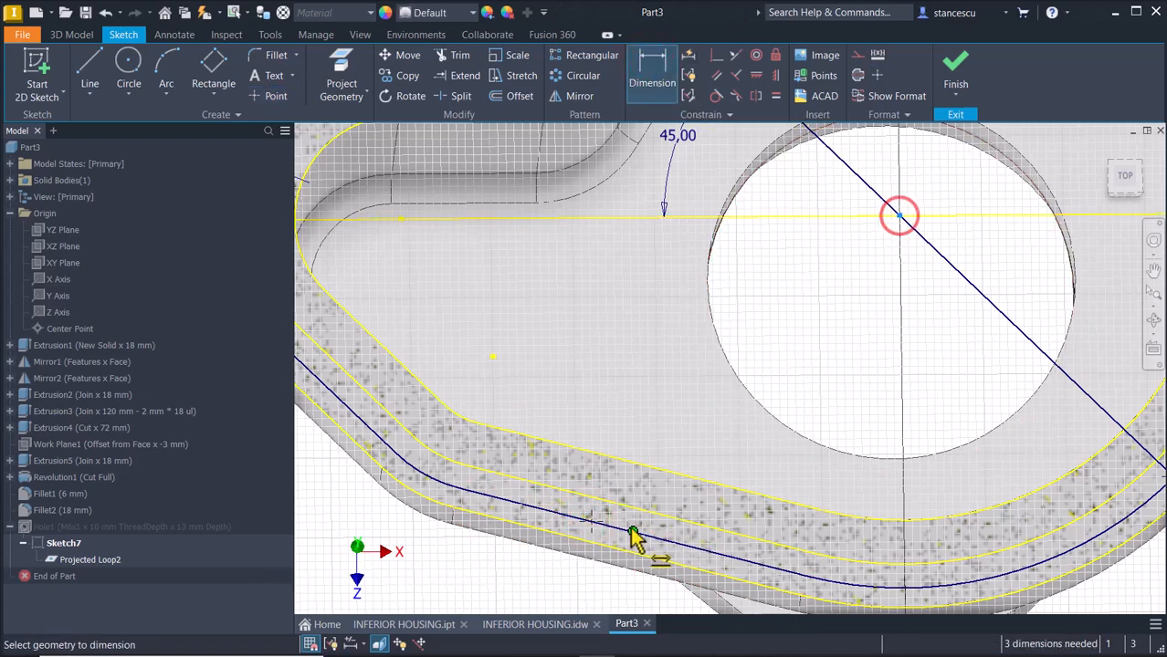
{"action": "left_click", "coordinate": [590, 522]}
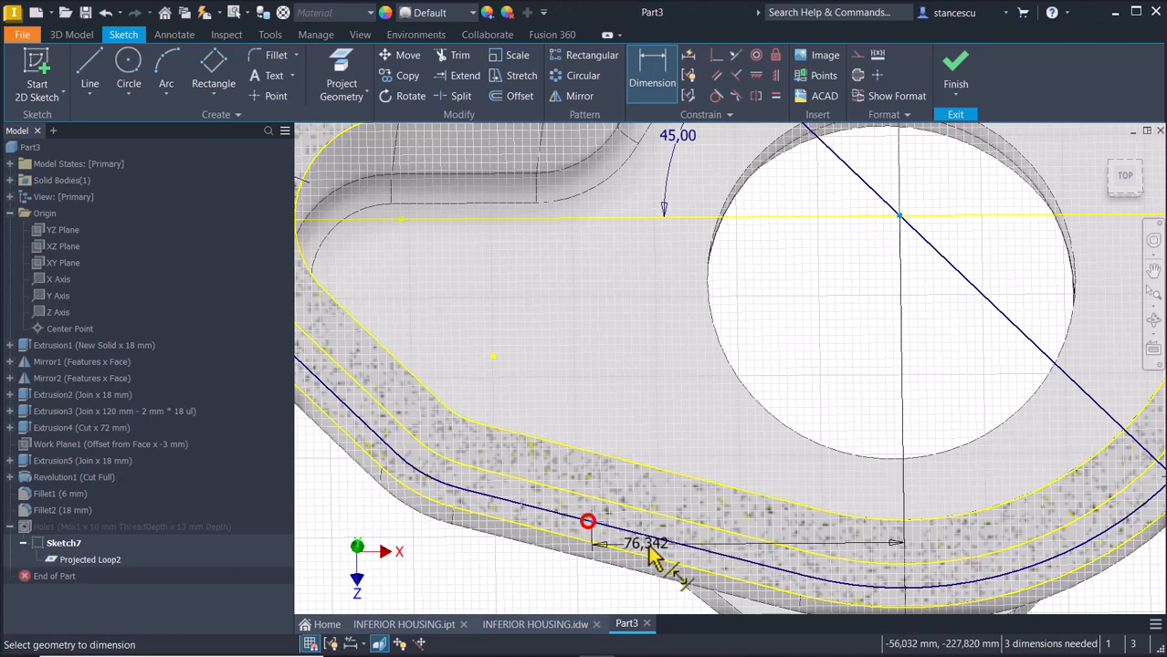
{"action": "middle_click_drag", "start_coordinate": [652, 557], "coordinate": [671, 411]}
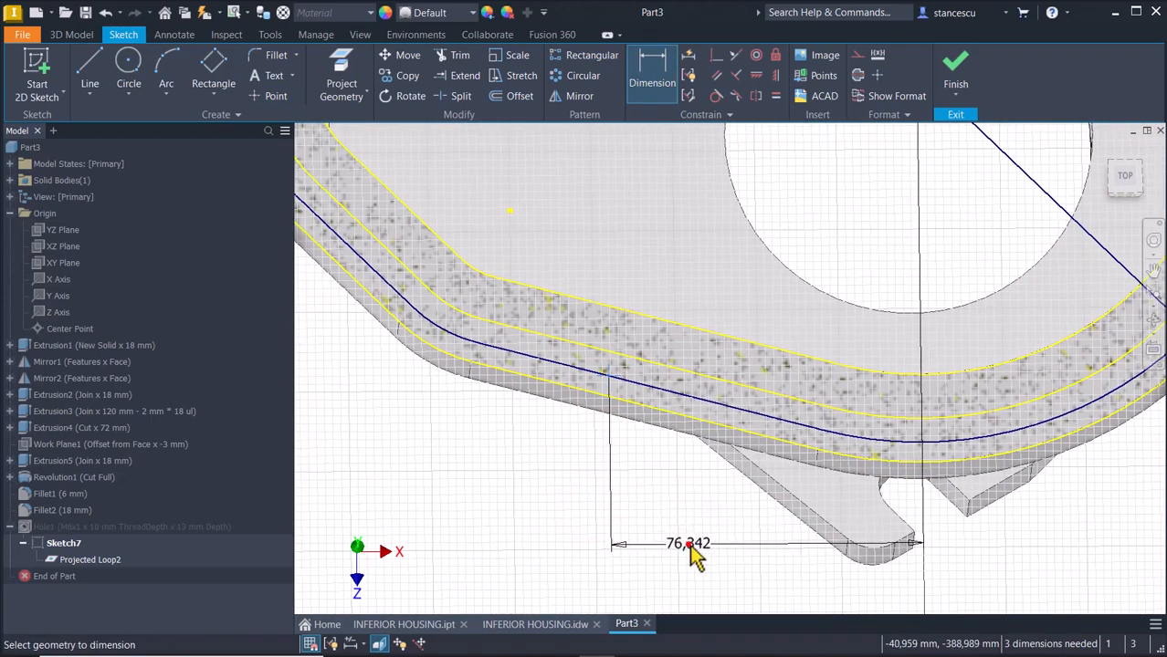
{"action": "left_click", "coordinate": [678, 552]}
{"action": "type", "text": "70"}
{"action": "key", "text": "Return"}
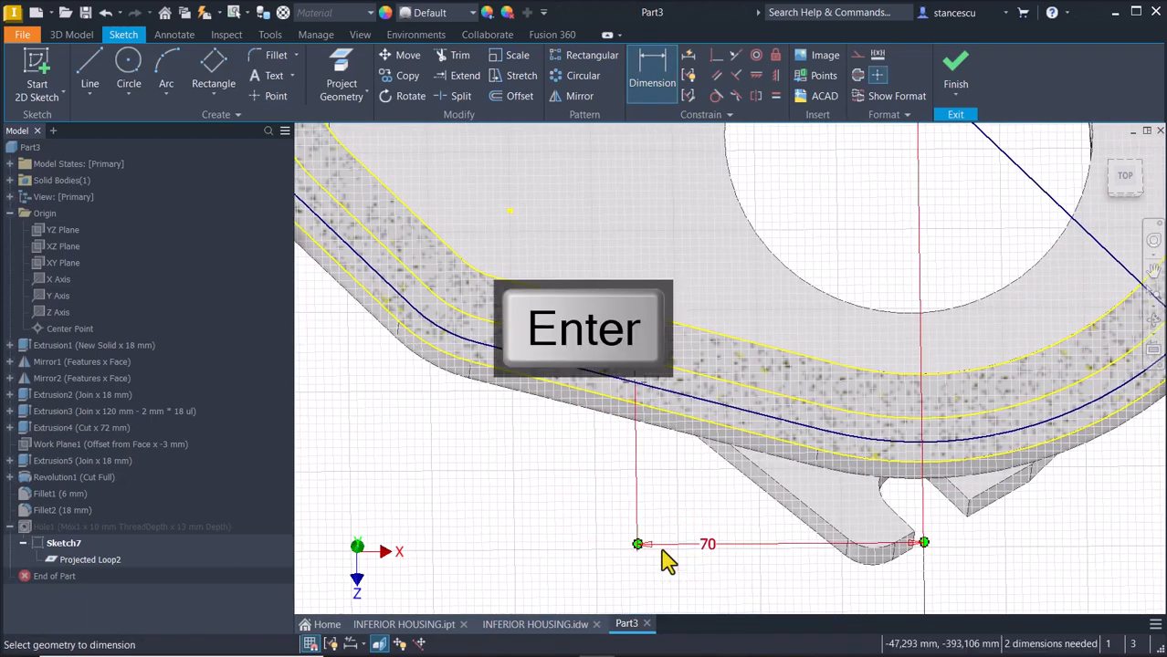
{"action": "left_click", "coordinate": [956, 72]}
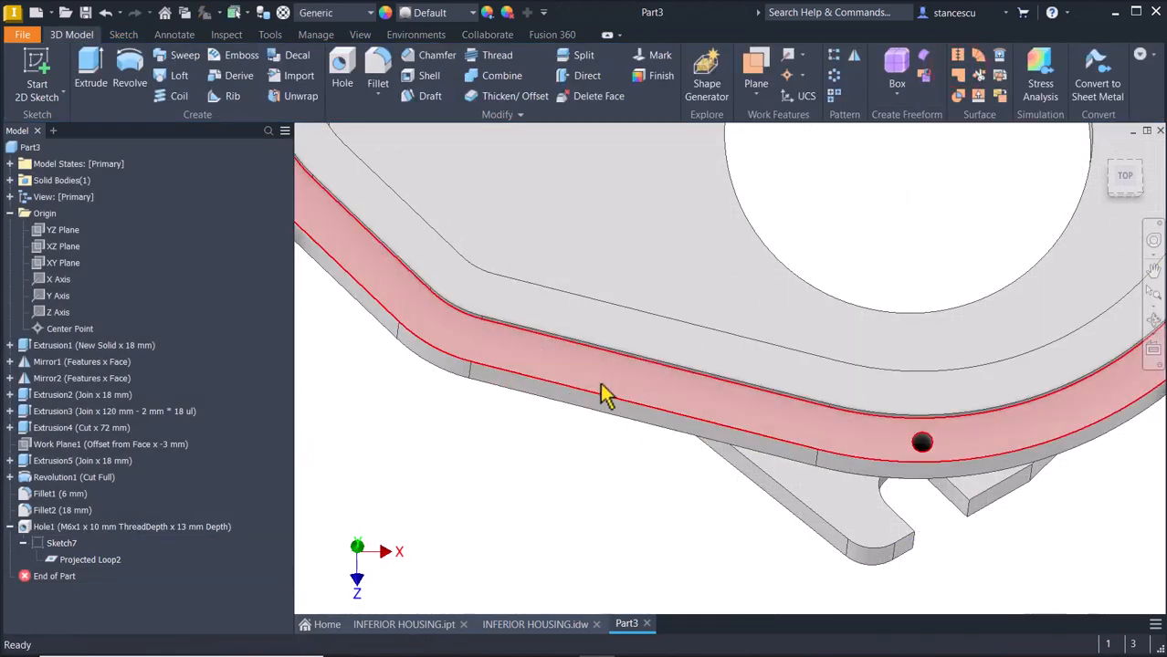
{"action": "middle_click_drag", "start_coordinate": [607, 394], "coordinate": [545, 430], "text": "shift"}
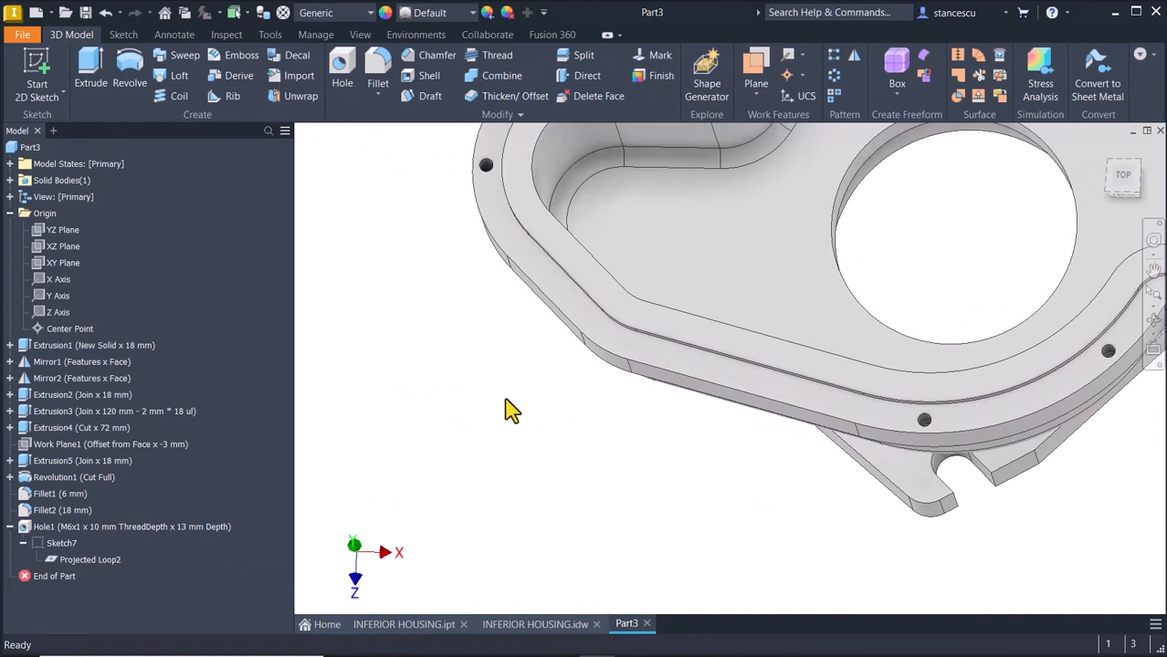
Add the center point on the rim's lower-left slanted edge to the positions of Hole1 and collapse the expanded browser nodes
{"action": "double_click", "coordinate": [28, 529]}
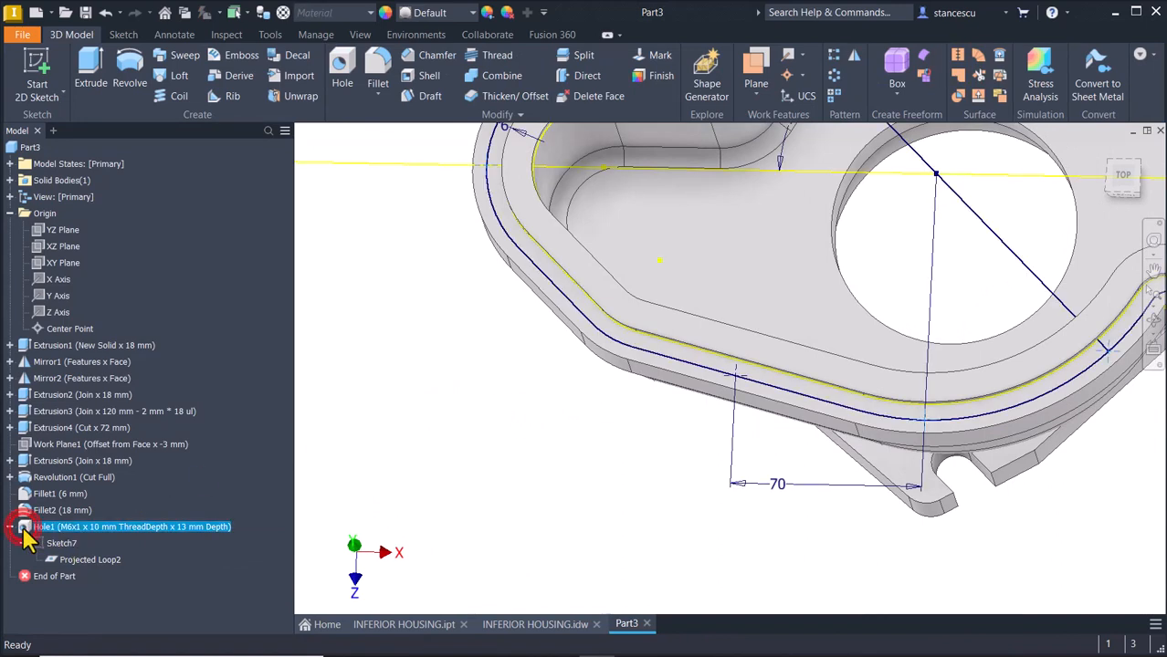
{"action": "left_click", "coordinate": [736, 378]}
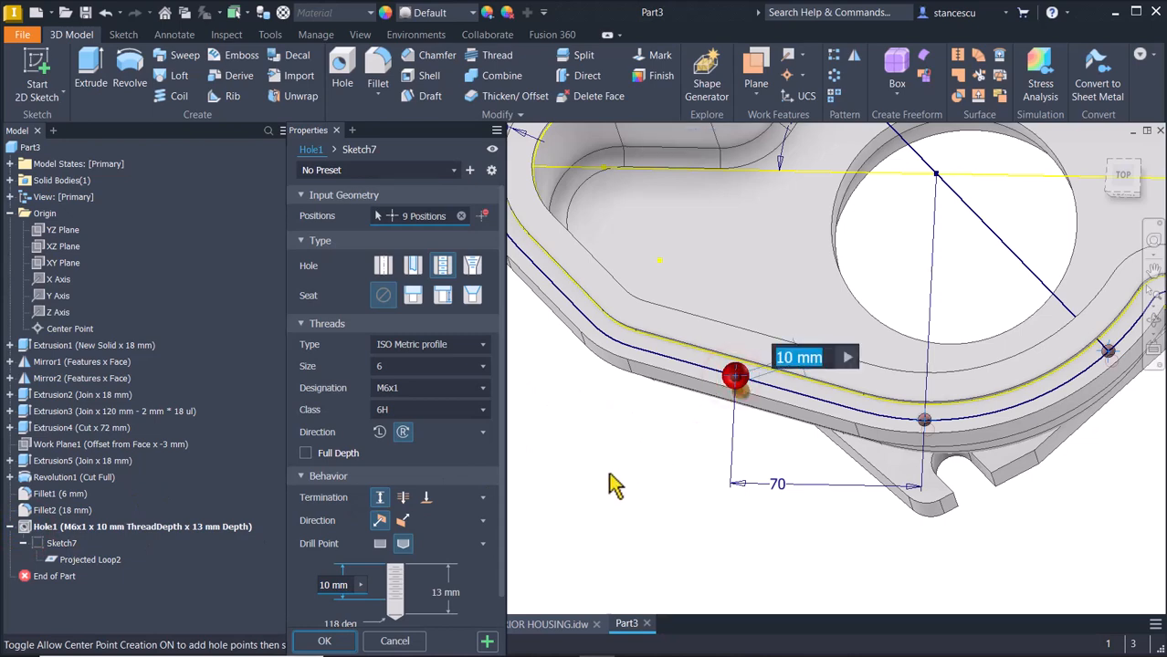
{"action": "left_click", "coordinate": [325, 641]}
{"action": "key", "text": "F6"}
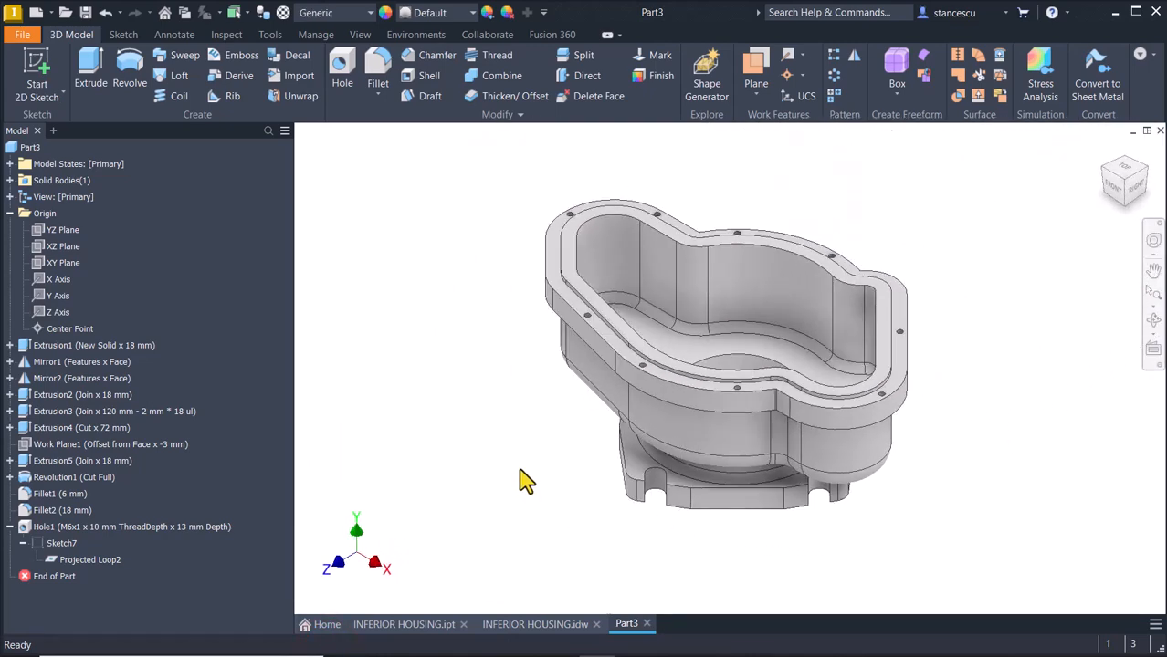
{"action": "left_click", "coordinate": [10, 526]}
{"action": "left_click", "coordinate": [9, 212]}
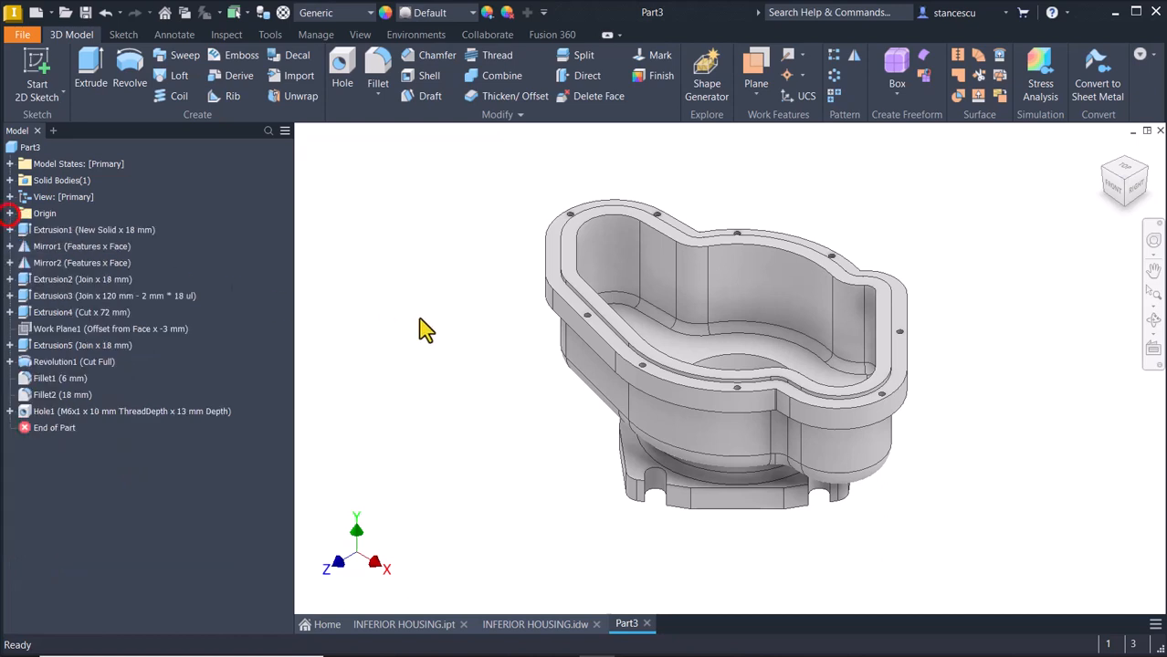
{"action": "left_click", "coordinate": [425, 315]}
Update the physical properties in Part3's iProperties and copy the calculated volume value
{"action": "right_click", "coordinate": [28, 149]}
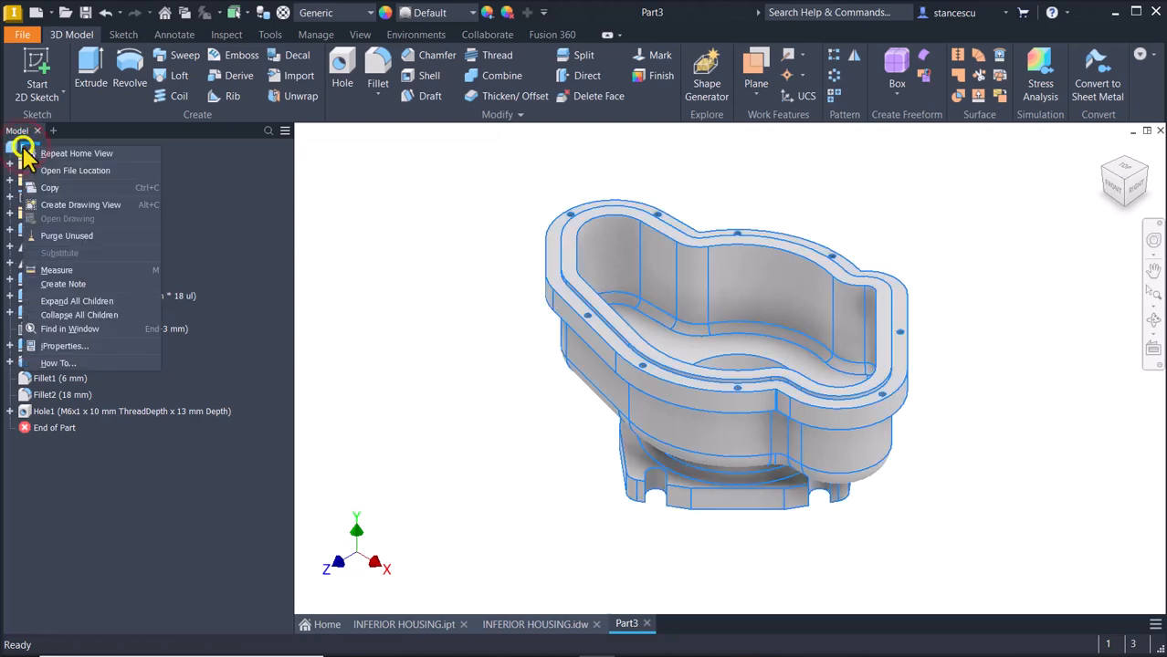
{"action": "left_click", "coordinate": [64, 346]}
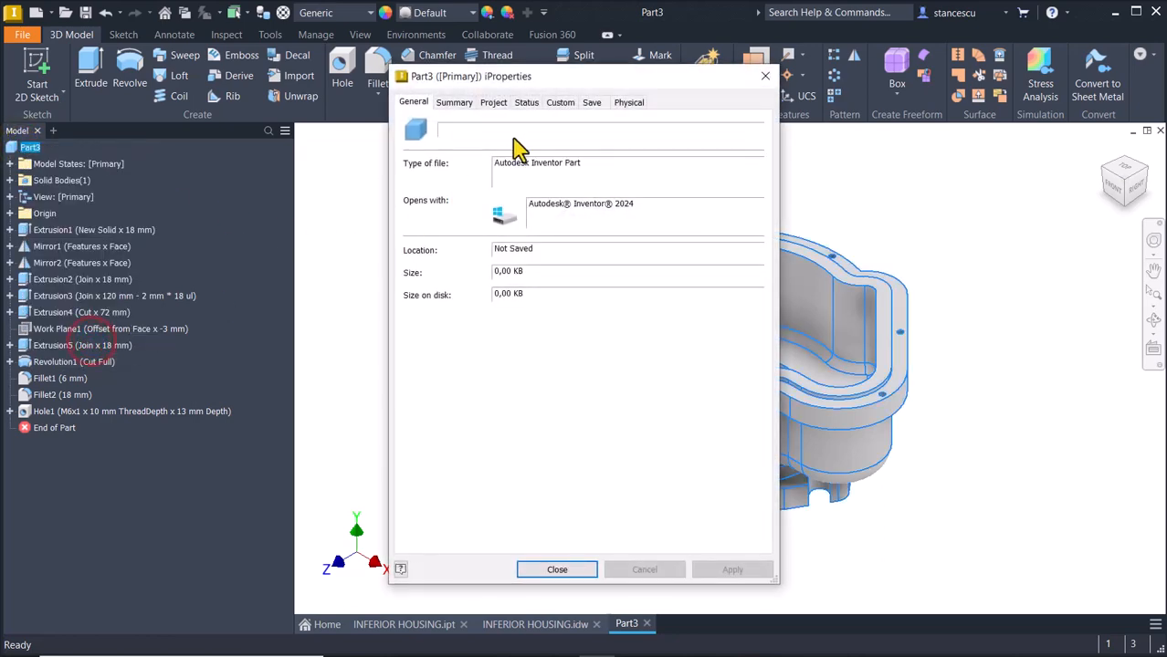
{"action": "left_click", "coordinate": [628, 106]}
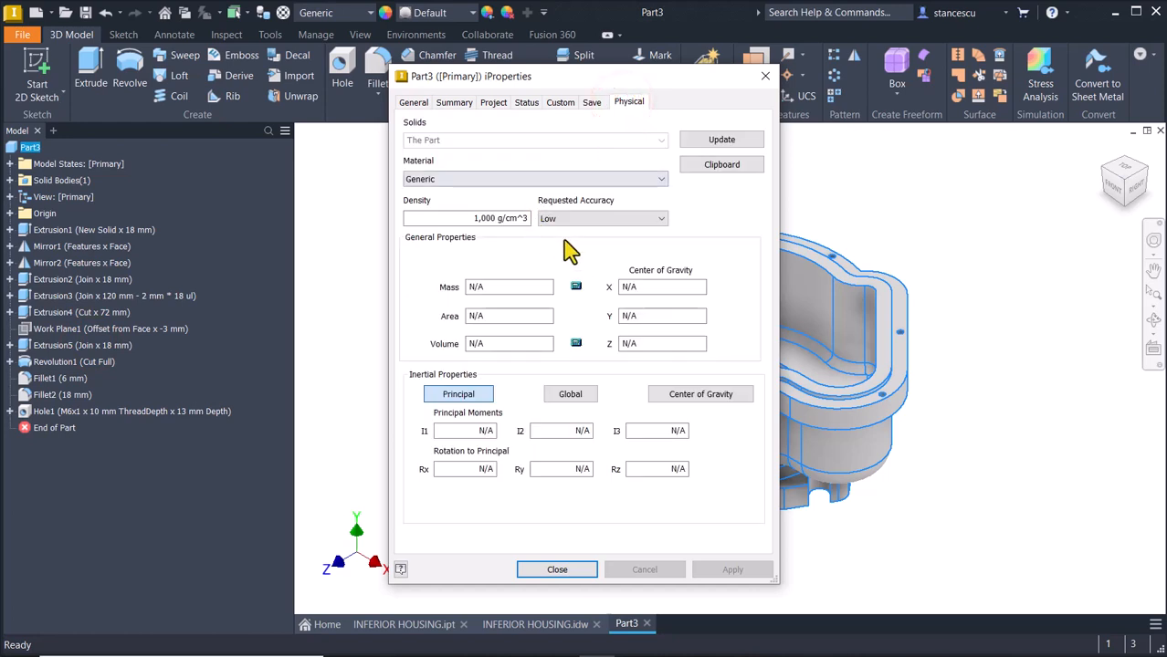
{"action": "left_click", "coordinate": [721, 141]}
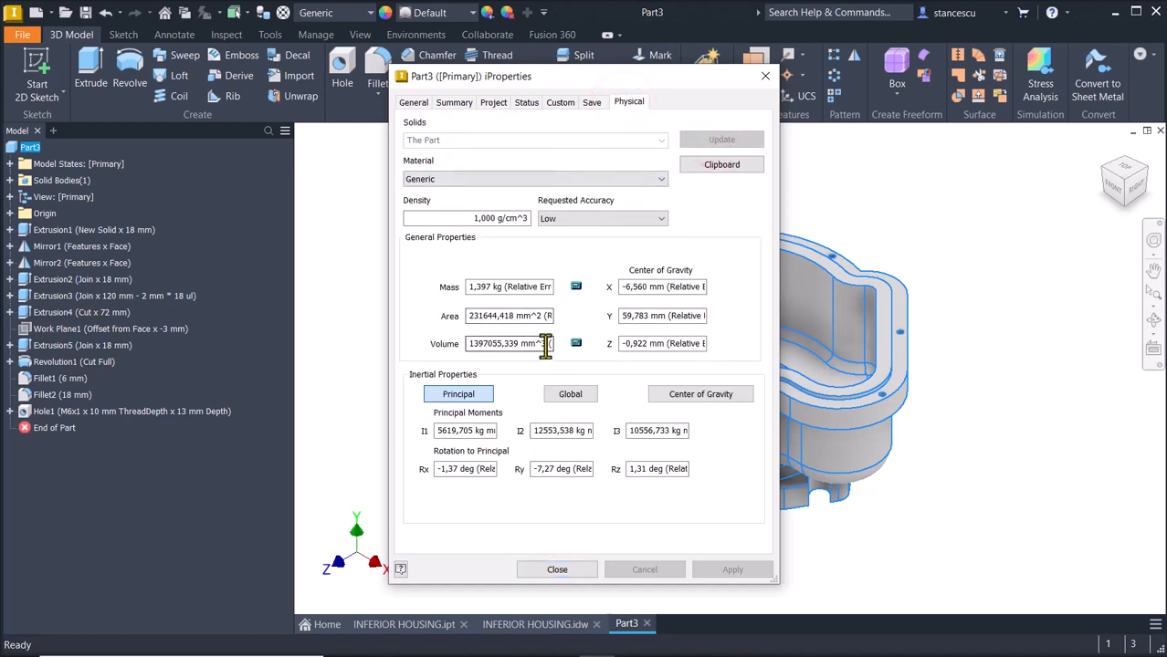
{"action": "left_click_drag", "start_coordinate": [546, 344], "coordinate": [286, 364]}
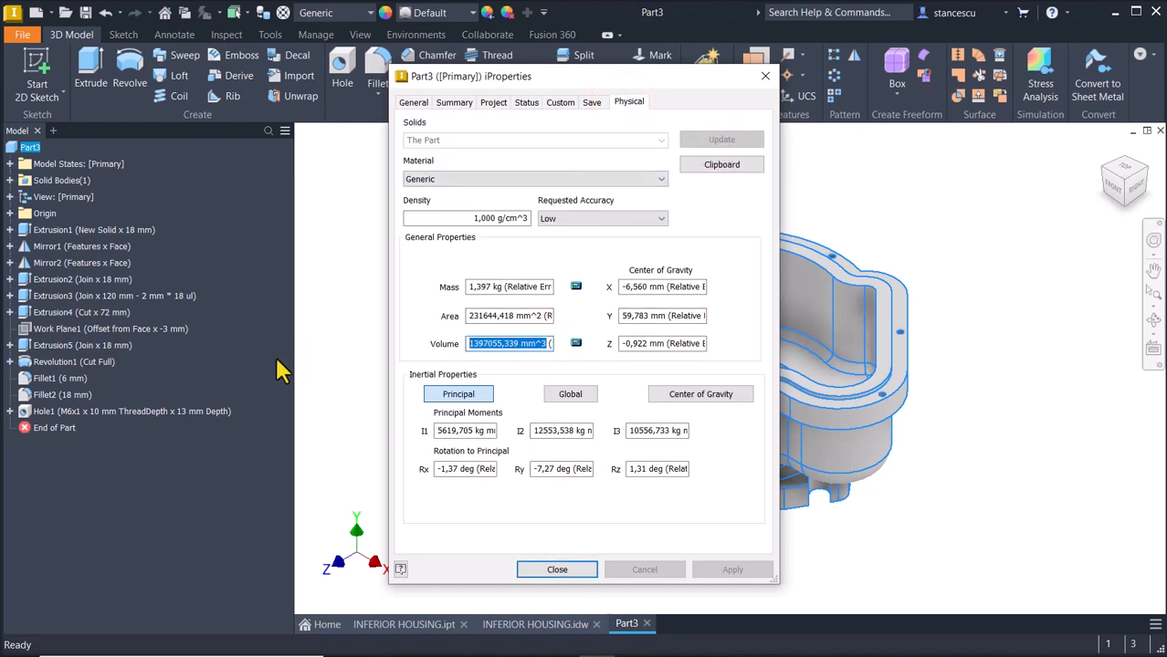
{"action": "key", "text": "ctrl+c"}
{"action": "left_click", "coordinate": [555, 572]}
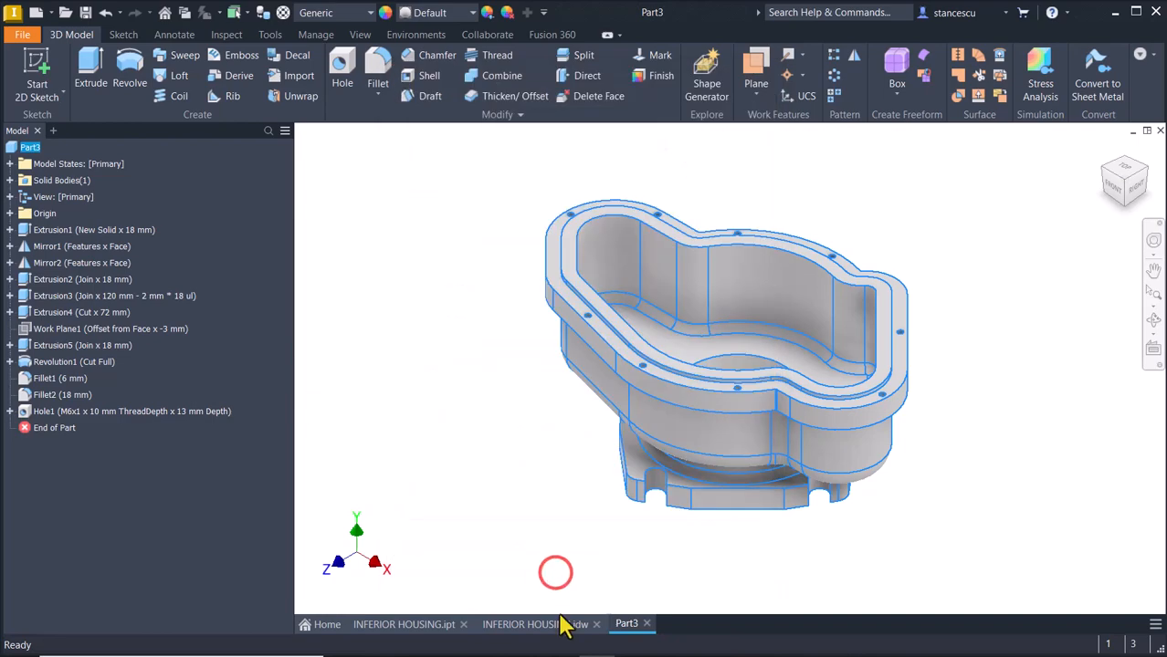
In the INFERIOR HOUSING.idw note, paste the copied volume on a new line below the volume line and set its text height to 3,50 mm
{"action": "left_click", "coordinate": [562, 624]}
{"action": "key", "text": "Home"}
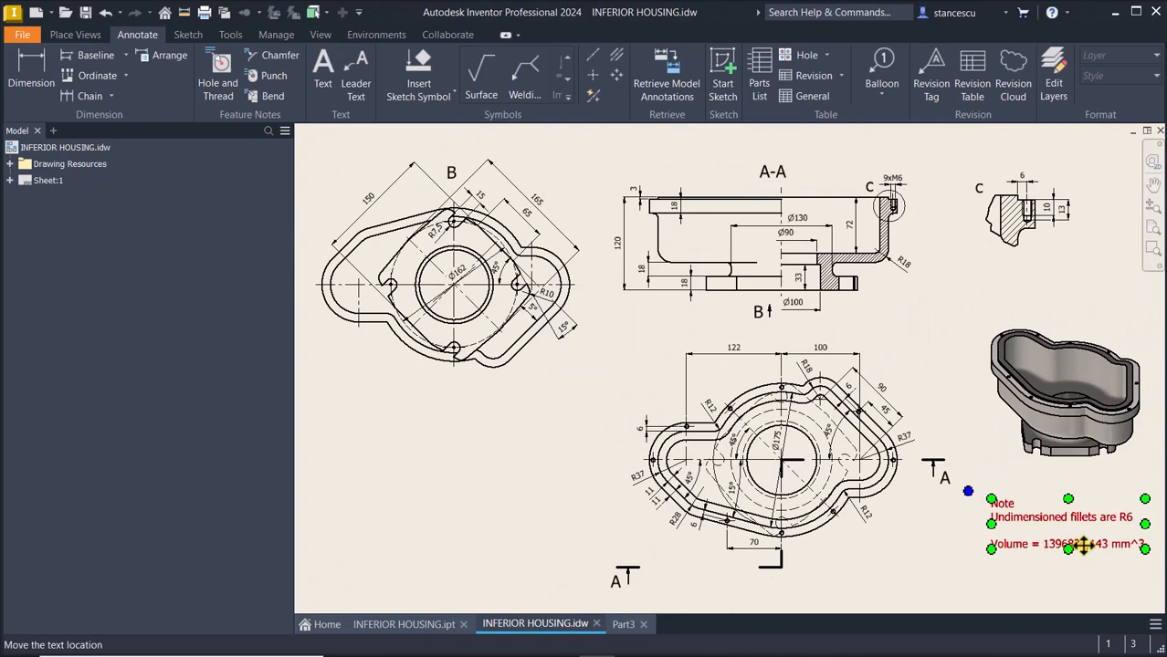
{"action": "double_click", "coordinate": [1083, 544]}
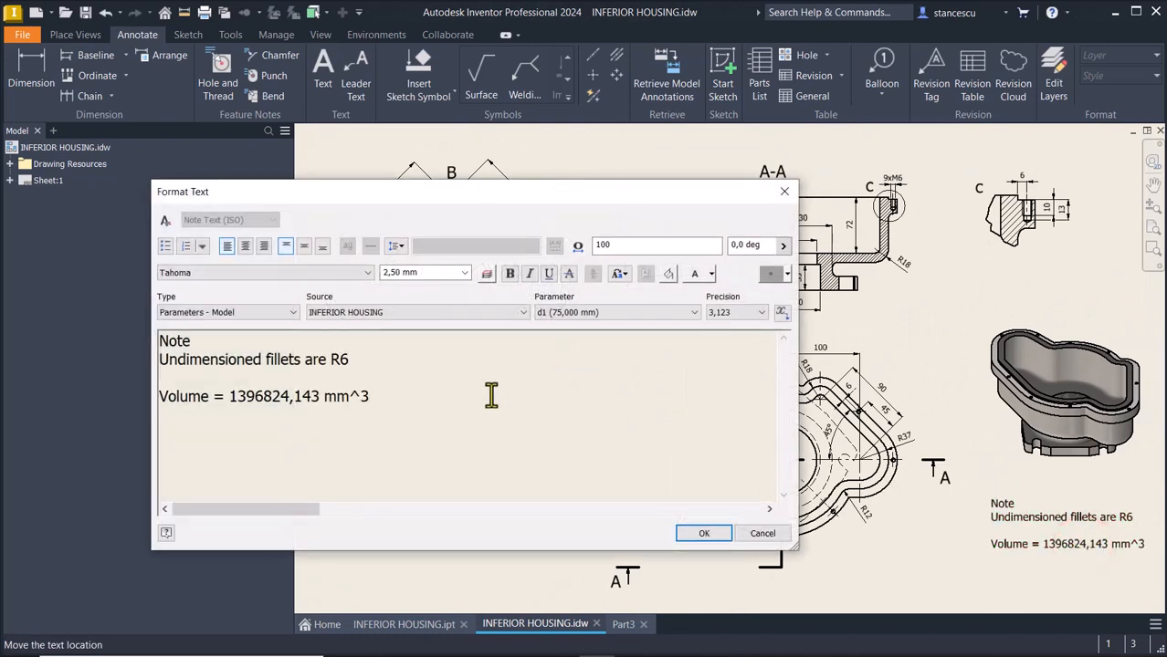
{"action": "key", "text": "Return"}
{"action": "key", "text": "ctrl+v"}
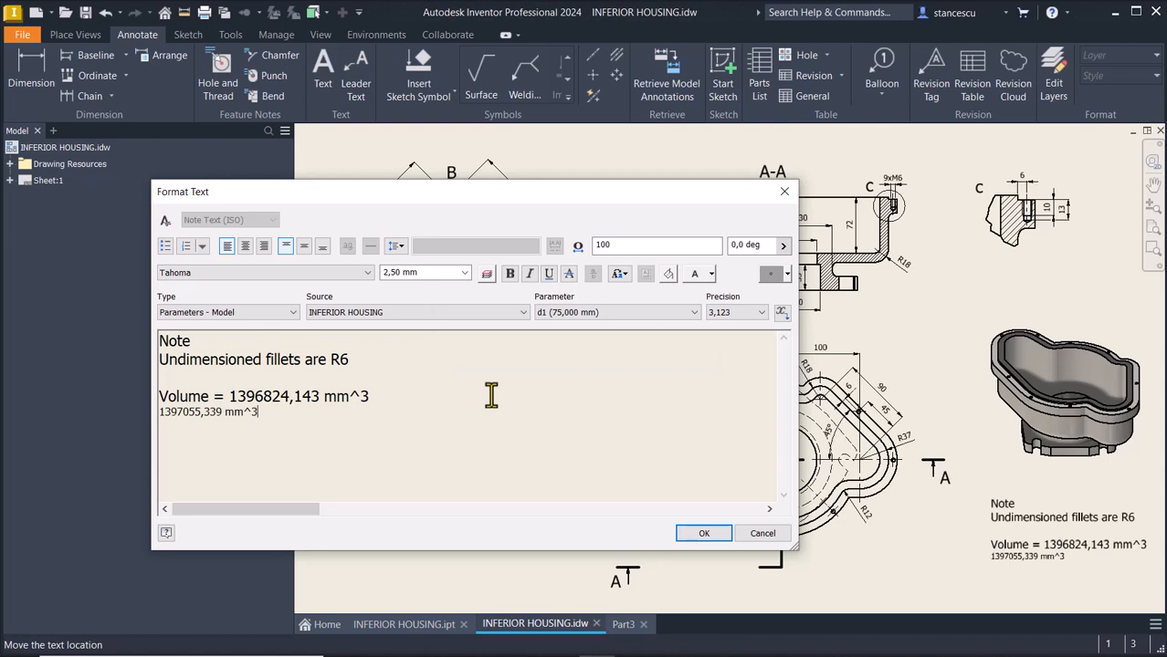
{"action": "key", "text": "shift+Home"}
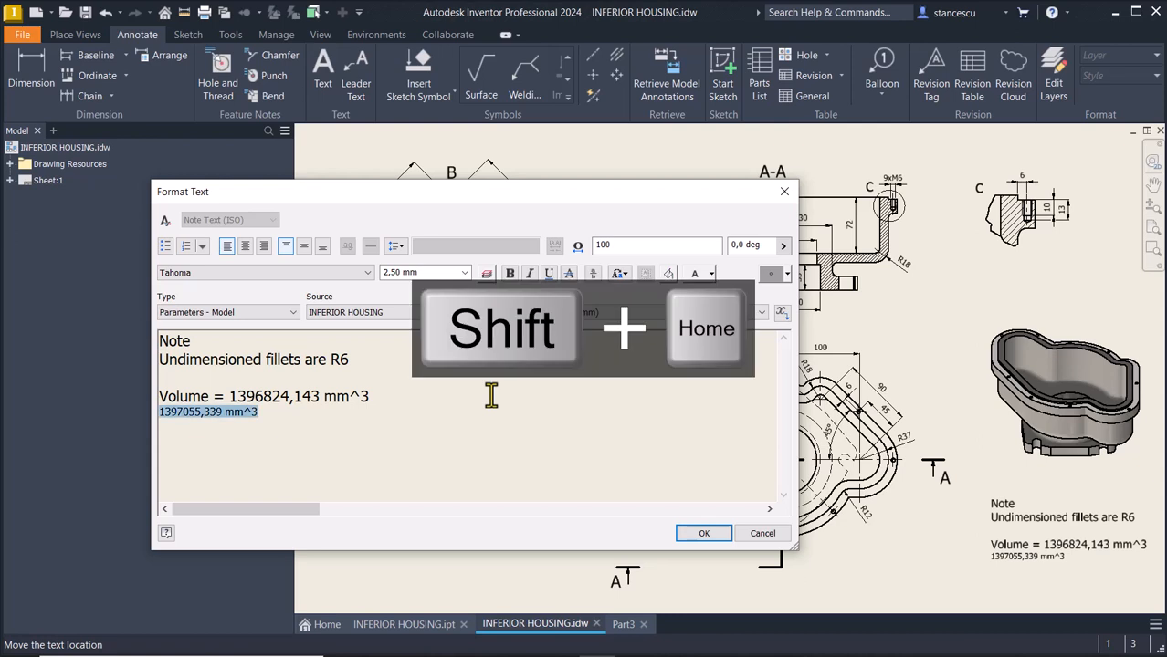
{"action": "left_click", "coordinate": [464, 273]}
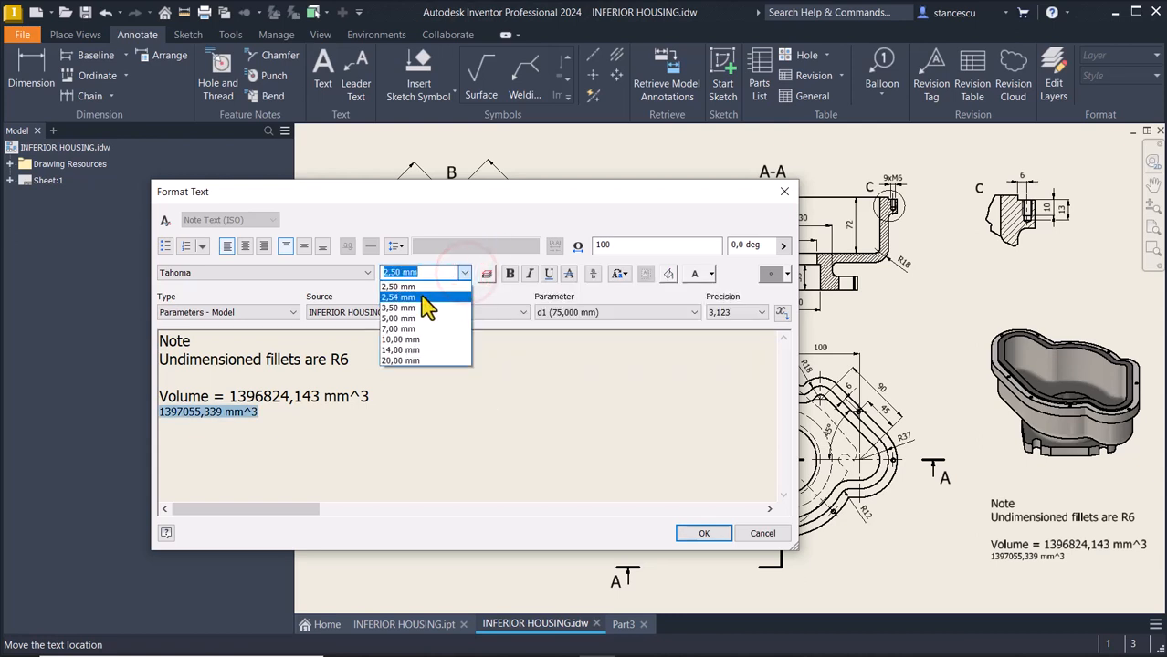
{"action": "left_click", "coordinate": [412, 308]}
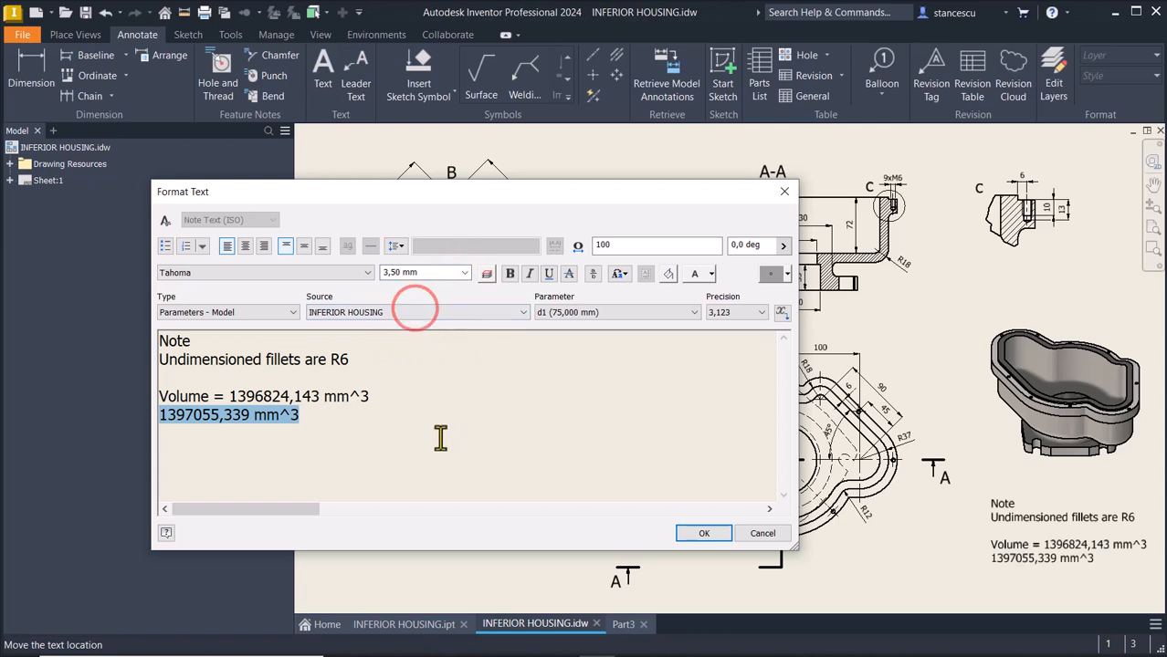
Delete the old volume value and line break so the note reads "Volume = 1397055,339 mm^3", and apply the text
{"action": "left_click", "coordinate": [365, 398]}
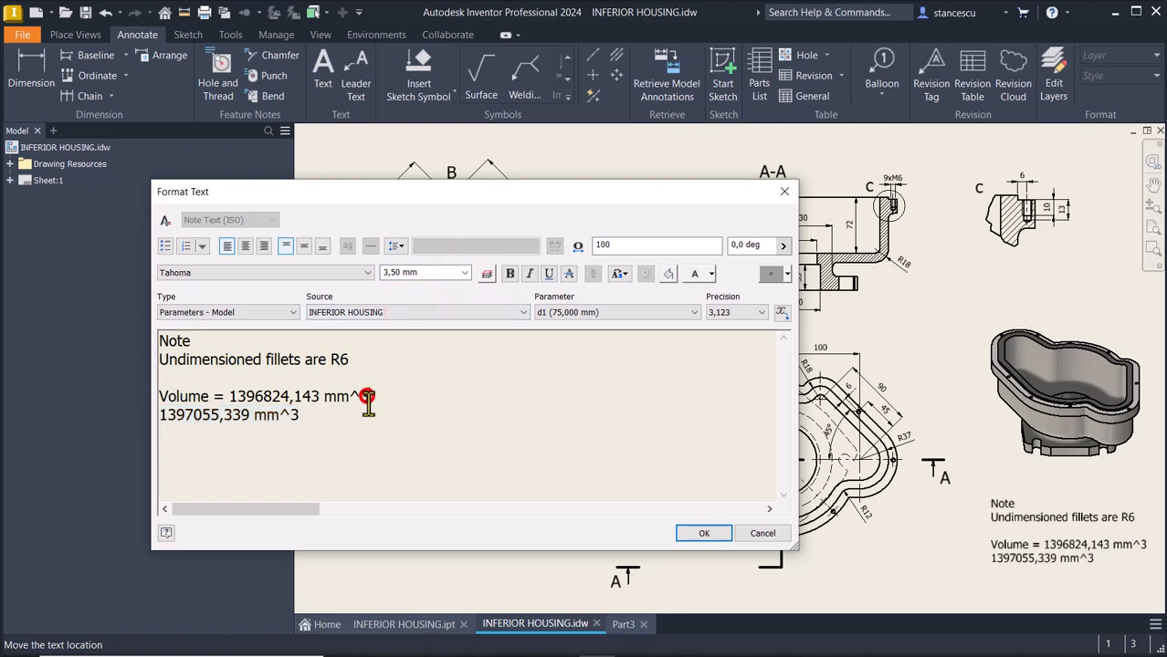
{"action": "key", "text": "ctrl+shift+Left"}
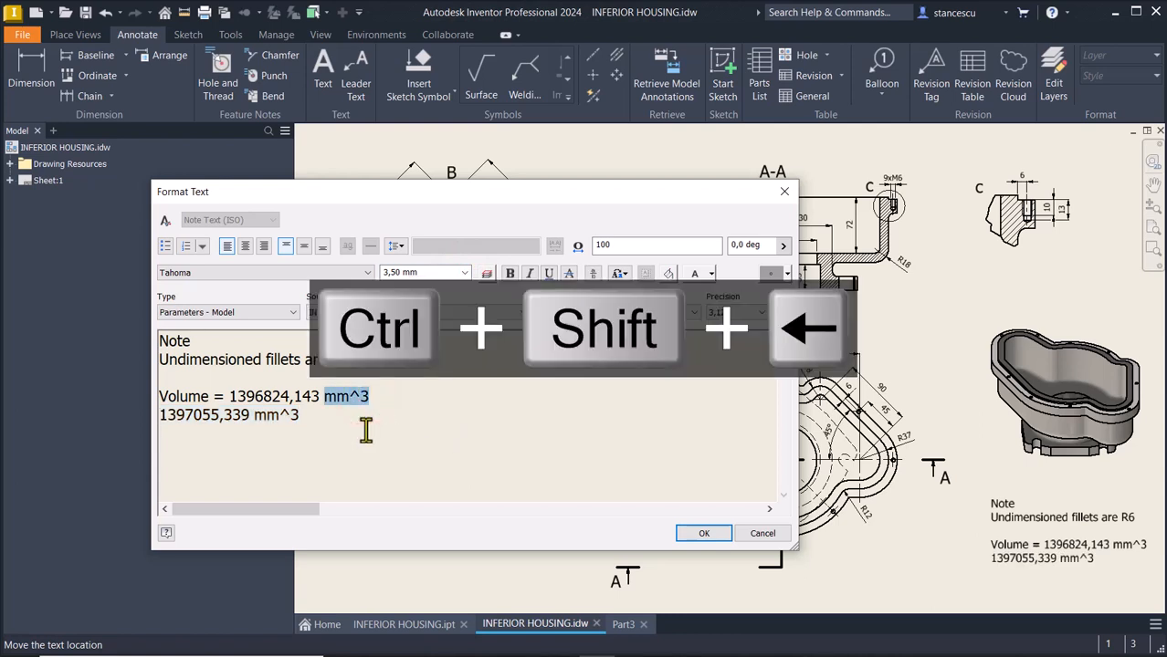
{"action": "key", "text": "ctrl+shift+Left"}
{"action": "key", "text": "ctrl+shift+Left"}
{"action": "key", "text": "ctrl+shift+Left"}
{"action": "key", "text": "ctrl+shift+Left"}
{"action": "key", "text": "ctrl+shift+Right"}
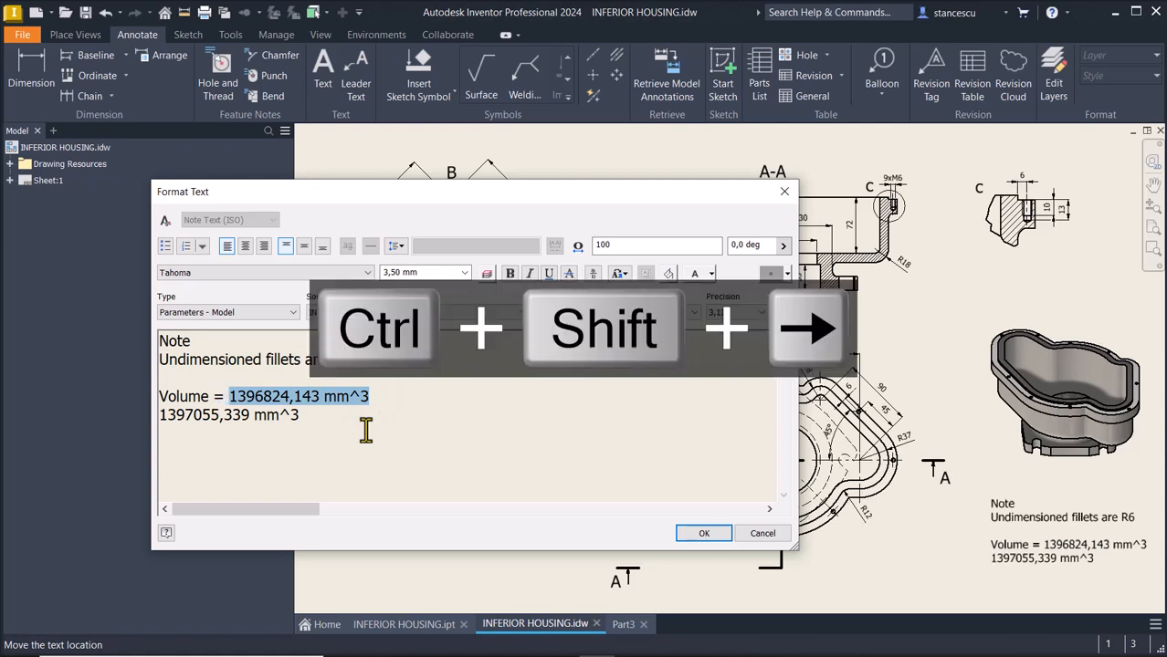
{"action": "key", "text": "Delete"}
{"action": "key", "text": "Delete"}
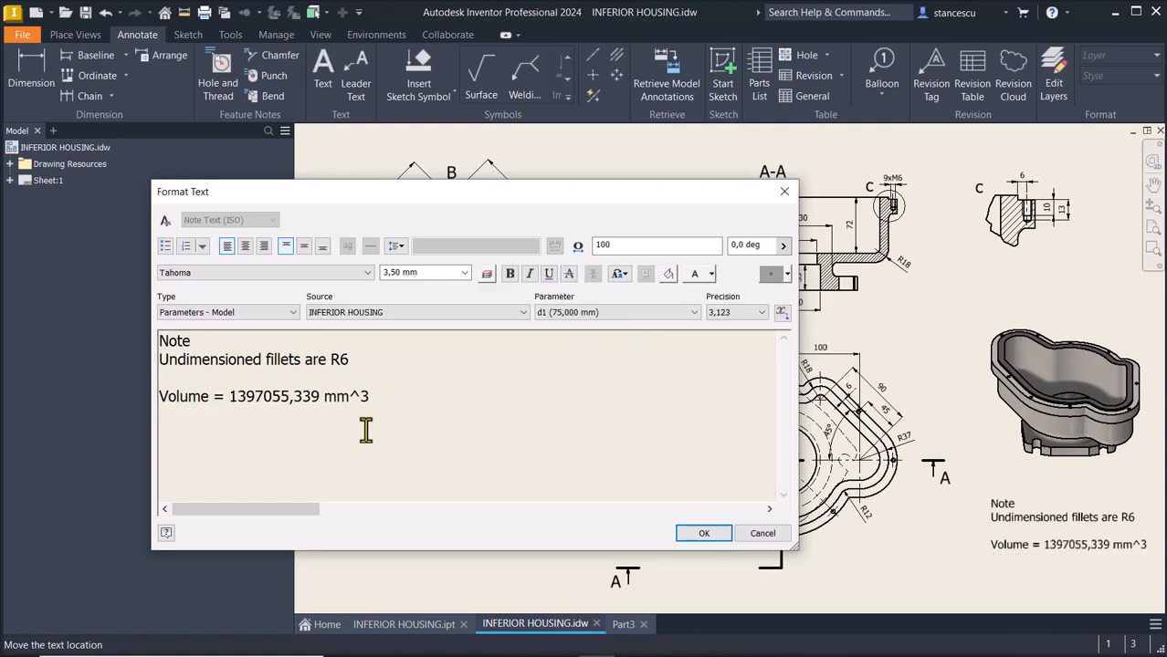
{"action": "left_click", "coordinate": [707, 537]}
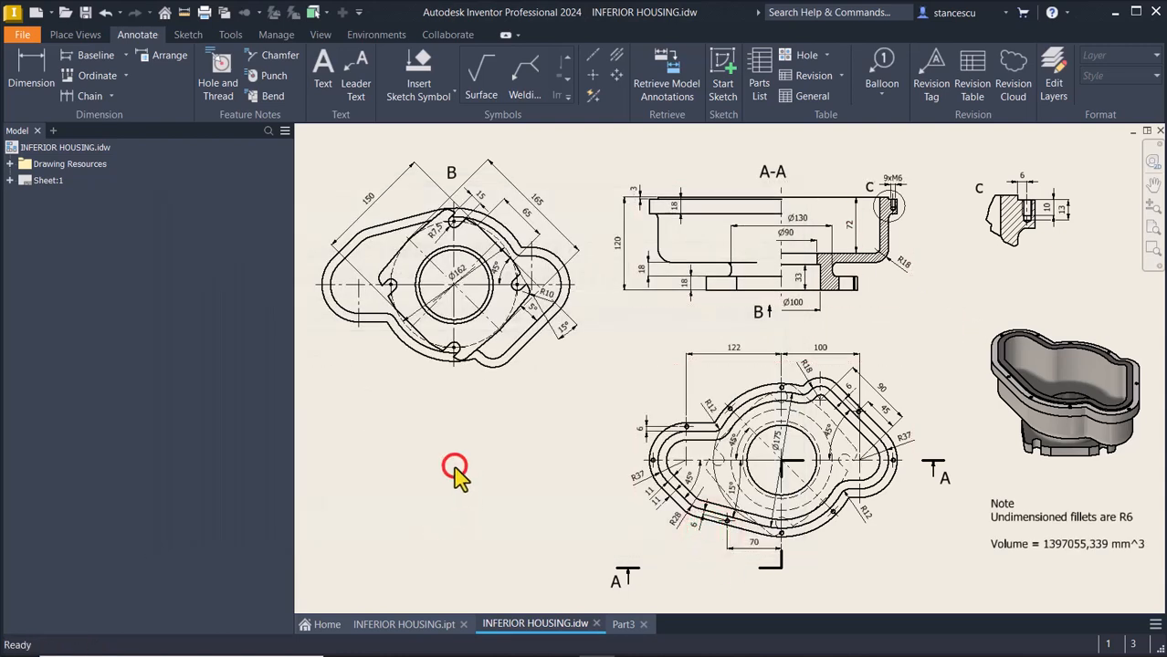
Switch back to Part3 and assign it the material Steel, Cast with the Steel - Cast appearance
{"action": "left_click", "coordinate": [624, 626]}
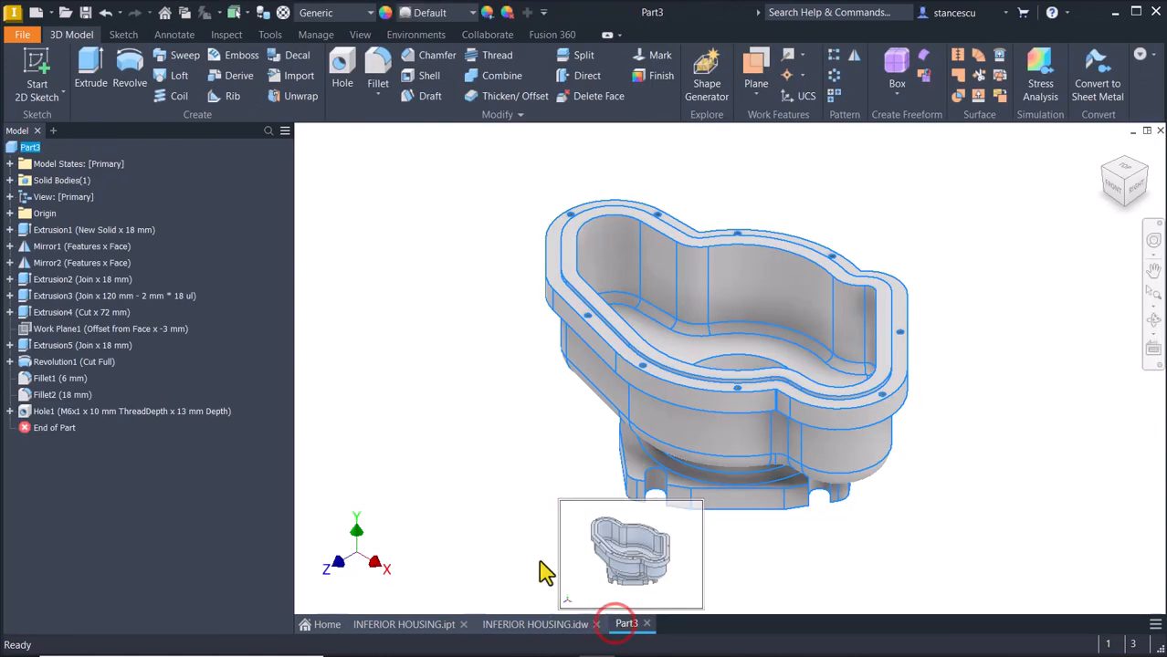
{"action": "left_click", "coordinate": [418, 403]}
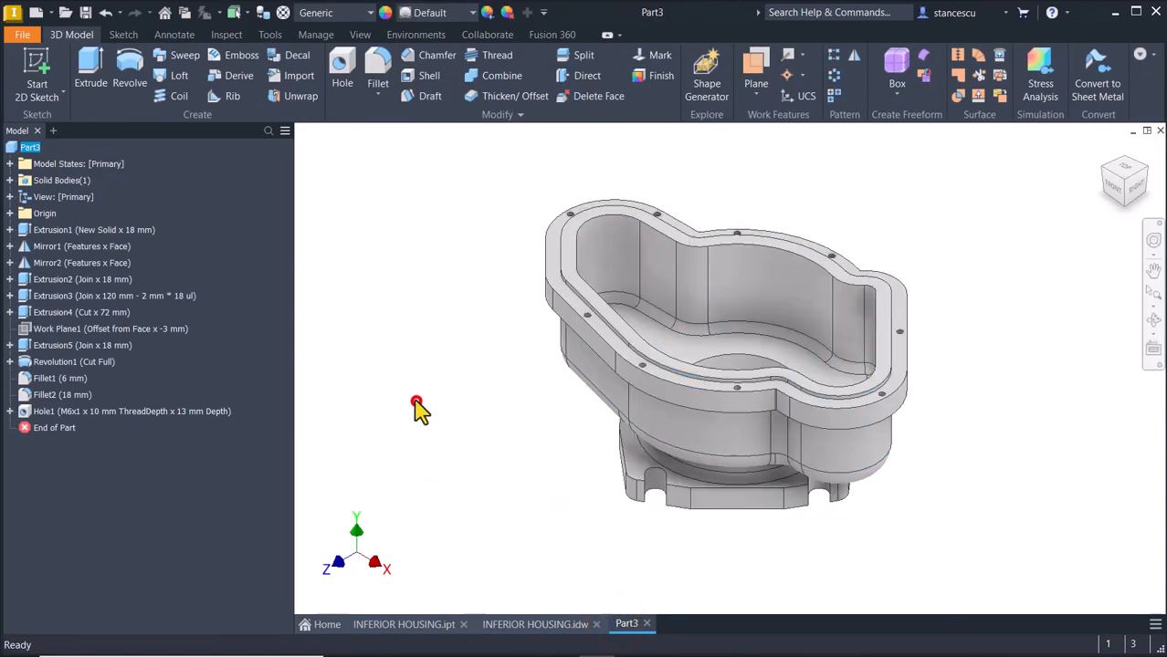
{"action": "left_click", "coordinate": [327, 12]}
{"action": "scroll", "coordinate": [373, 347], "scroll_direction": "down", "scroll_amount": 8}
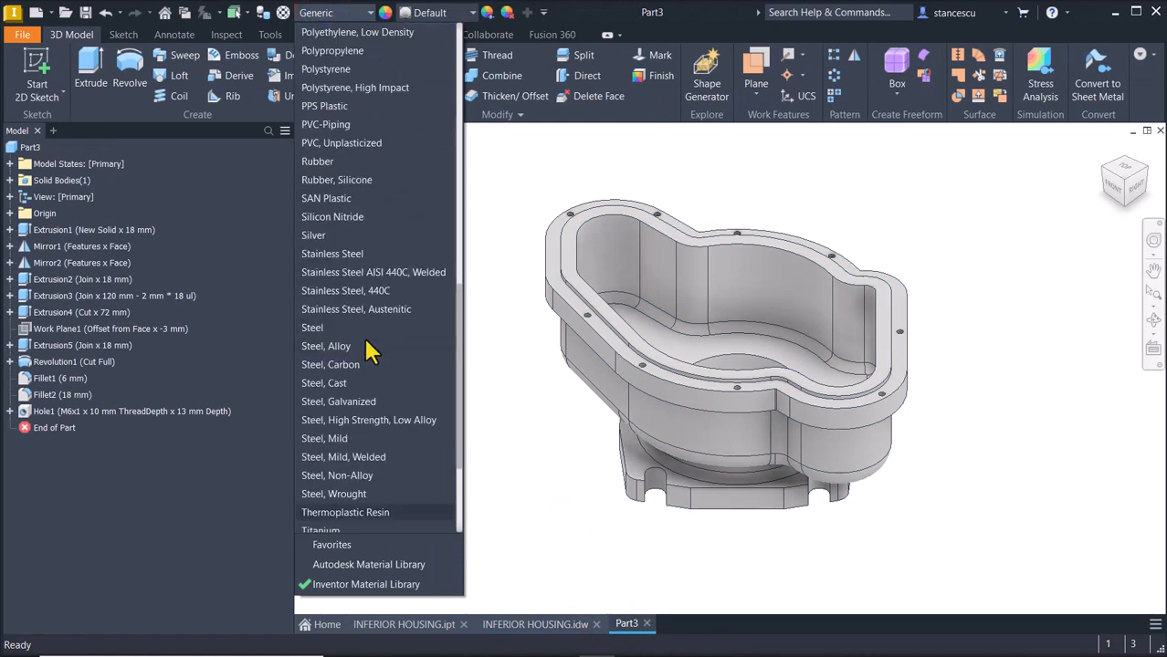
{"action": "left_click", "coordinate": [346, 384]}
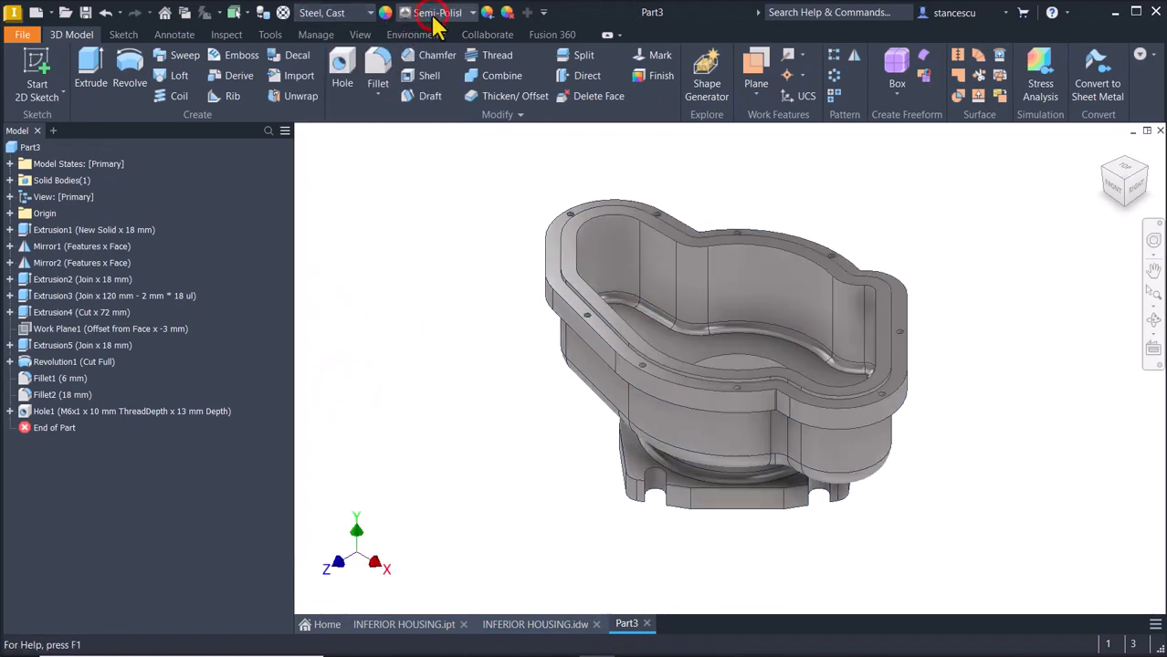
{"action": "scroll", "coordinate": [456, 325], "scroll_direction": "down", "scroll_amount": 2}
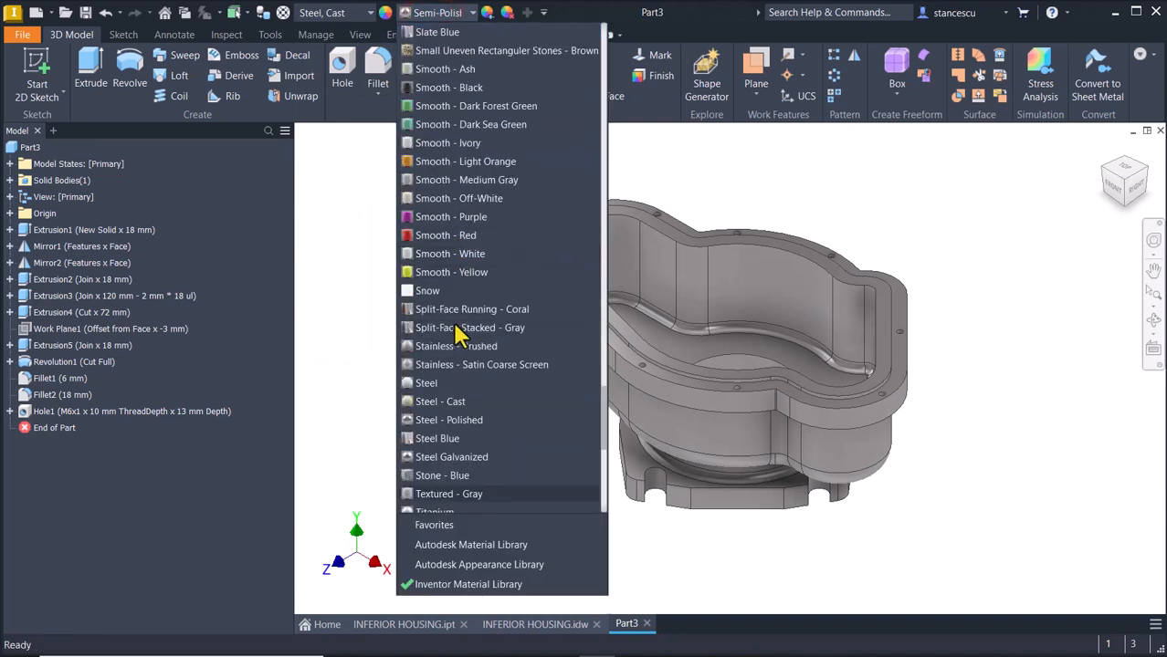
{"action": "left_click", "coordinate": [454, 403]}
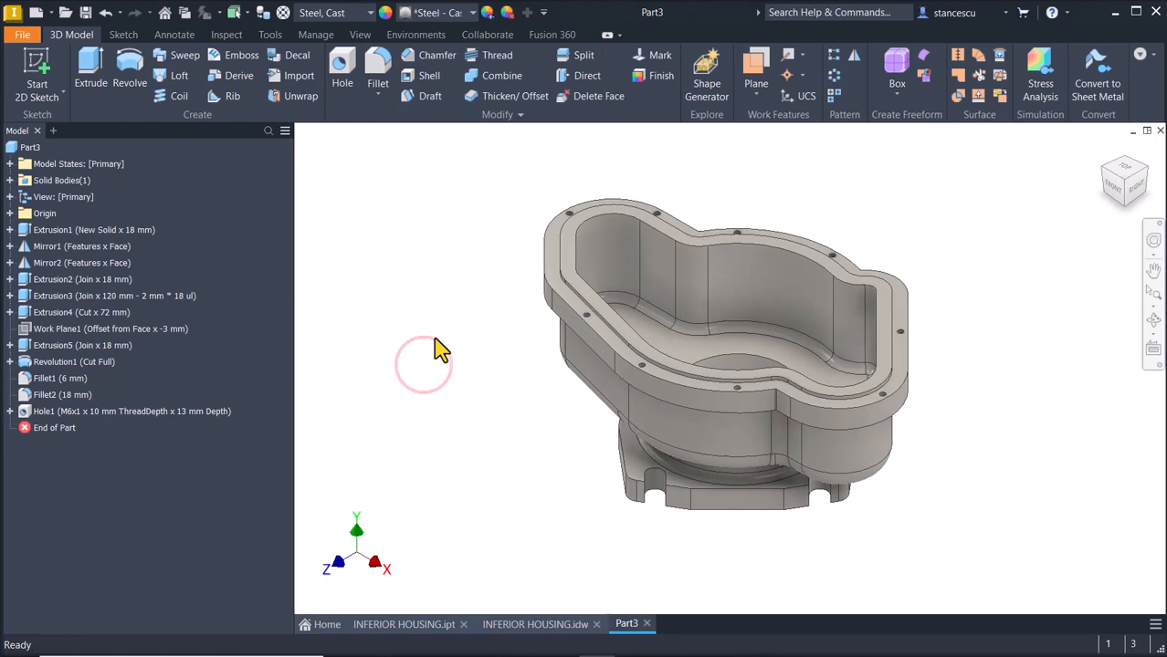
Apply the Steel - Polished appearance to the rim's top face with the M6 holes and the base flange's underside
{"action": "scroll", "coordinate": [447, 347], "scroll_direction": "down", "scroll_amount": 5}
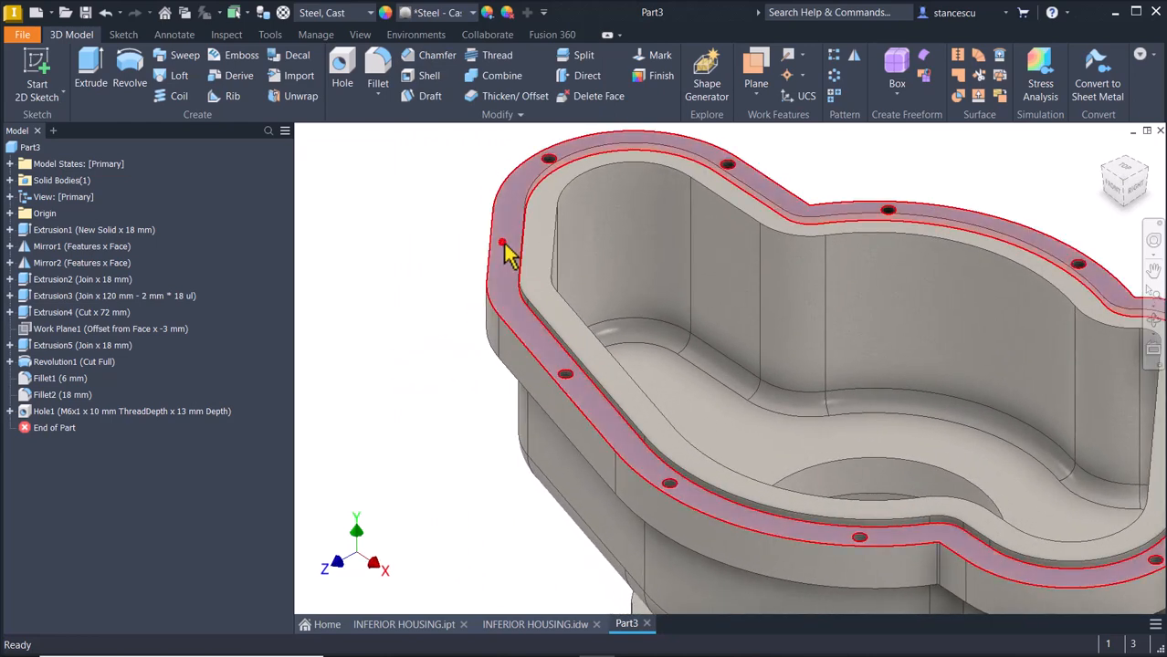
{"action": "left_click", "coordinate": [505, 249]}
{"action": "scroll", "coordinate": [475, 384], "scroll_direction": "up", "scroll_amount": 5}
{"action": "middle_click_drag", "start_coordinate": [476, 391], "coordinate": [484, 518], "text": "shift"}
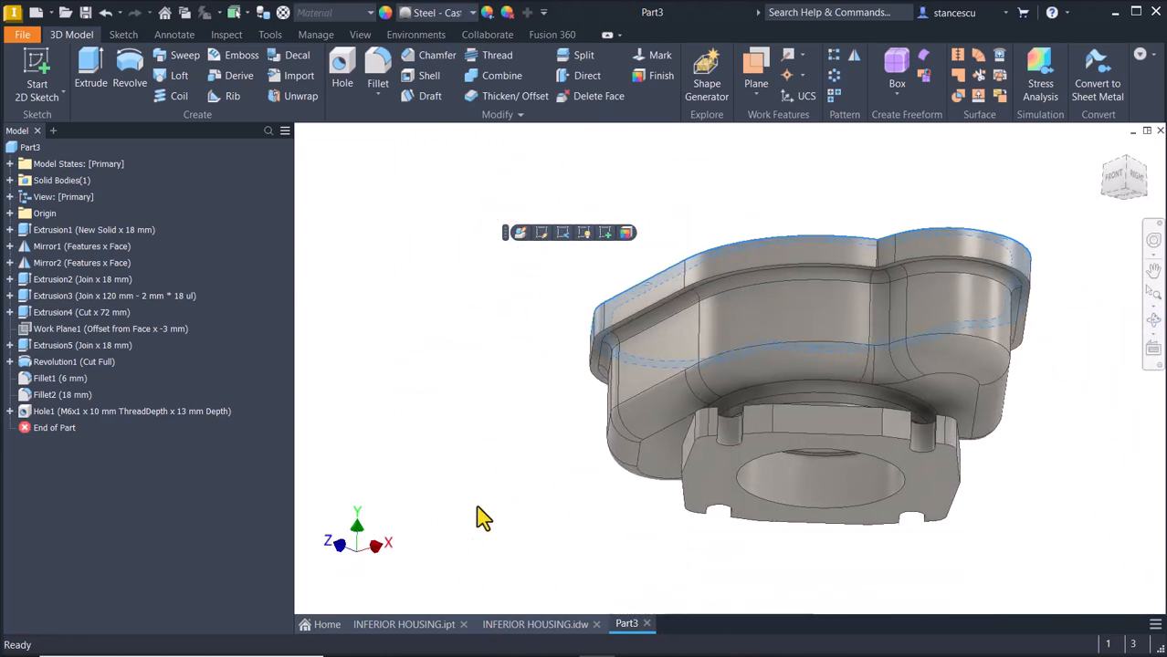
{"action": "left_click", "coordinate": [703, 474], "text": "ctrl"}
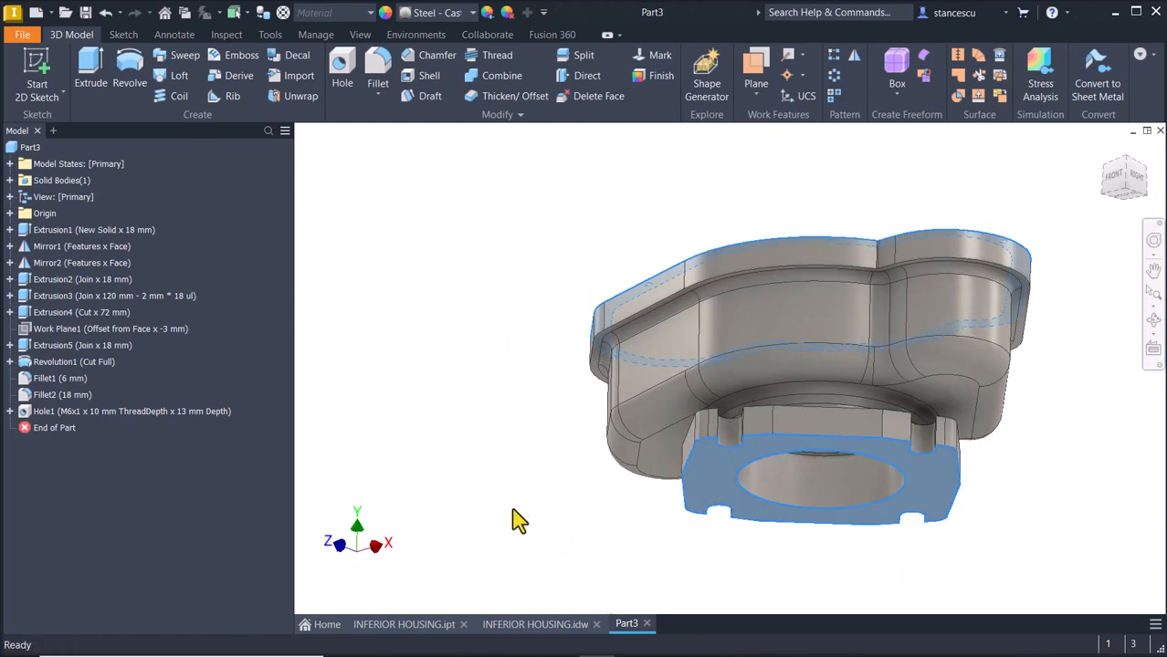
{"action": "middle_click_drag", "start_coordinate": [513, 508], "coordinate": [492, 133], "text": "shift"}
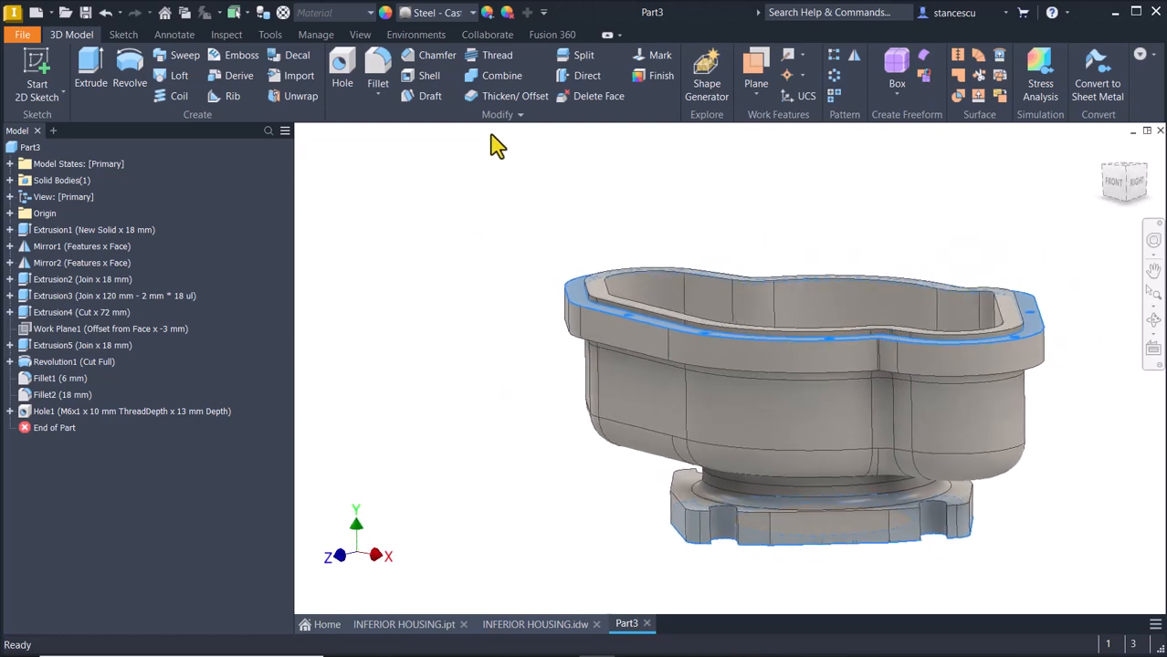
{"action": "left_click", "coordinate": [470, 14]}
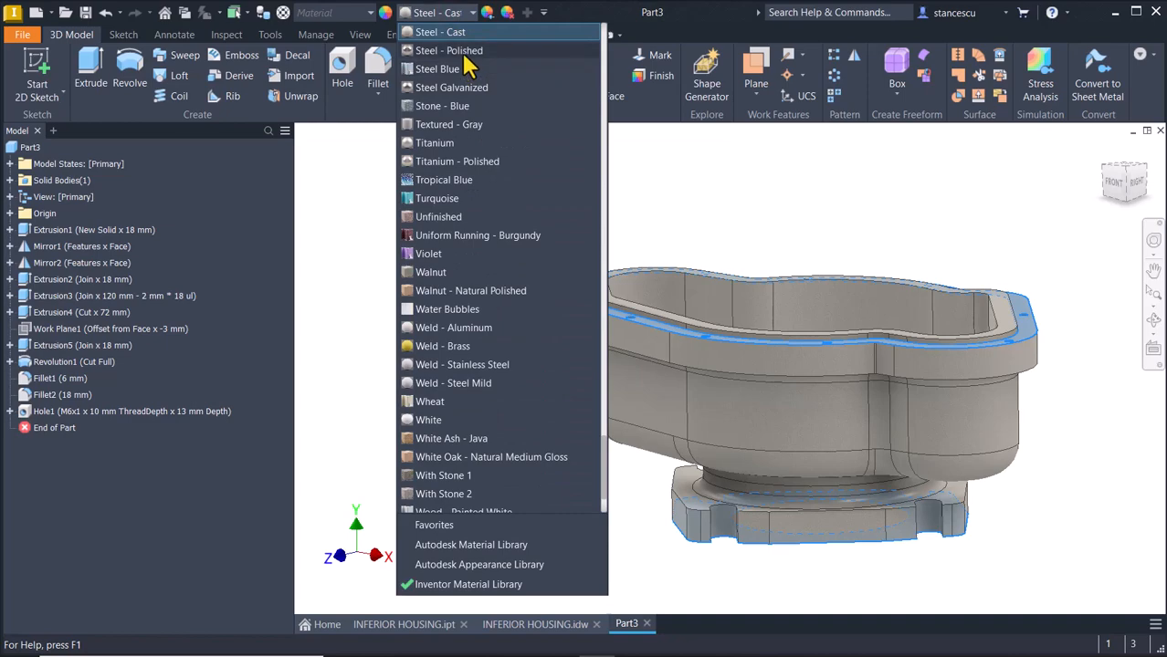
{"action": "left_click", "coordinate": [463, 55]}
{"action": "middle_click_drag", "start_coordinate": [403, 197], "coordinate": [421, 354], "text": "shift"}
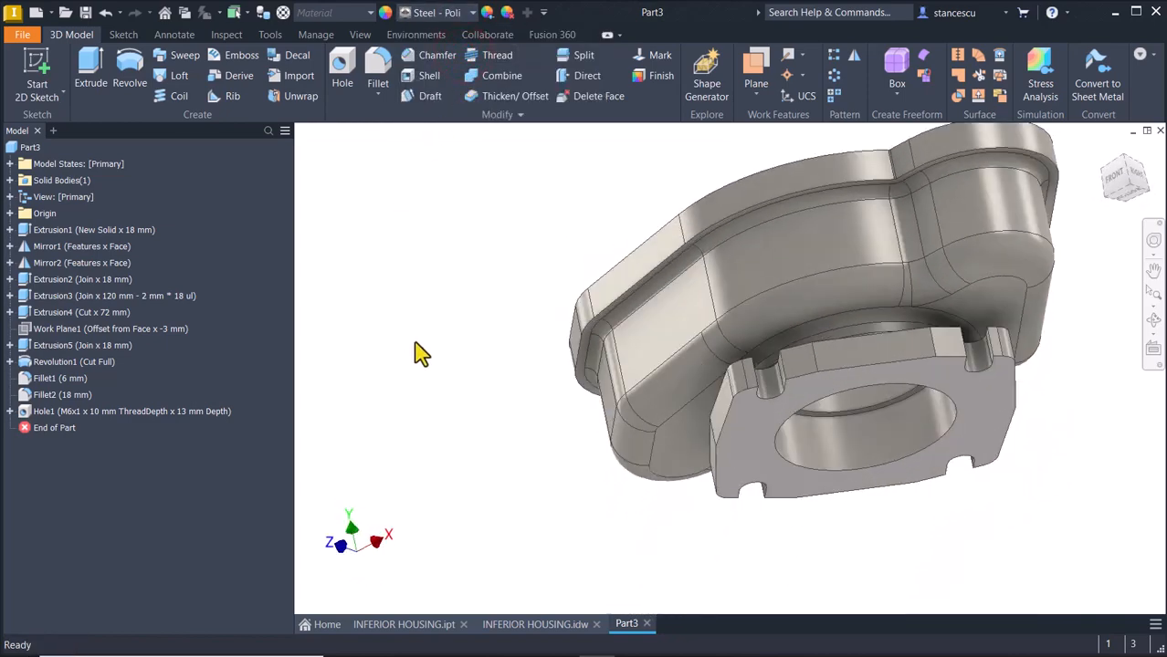
{"action": "key", "text": "F6"}
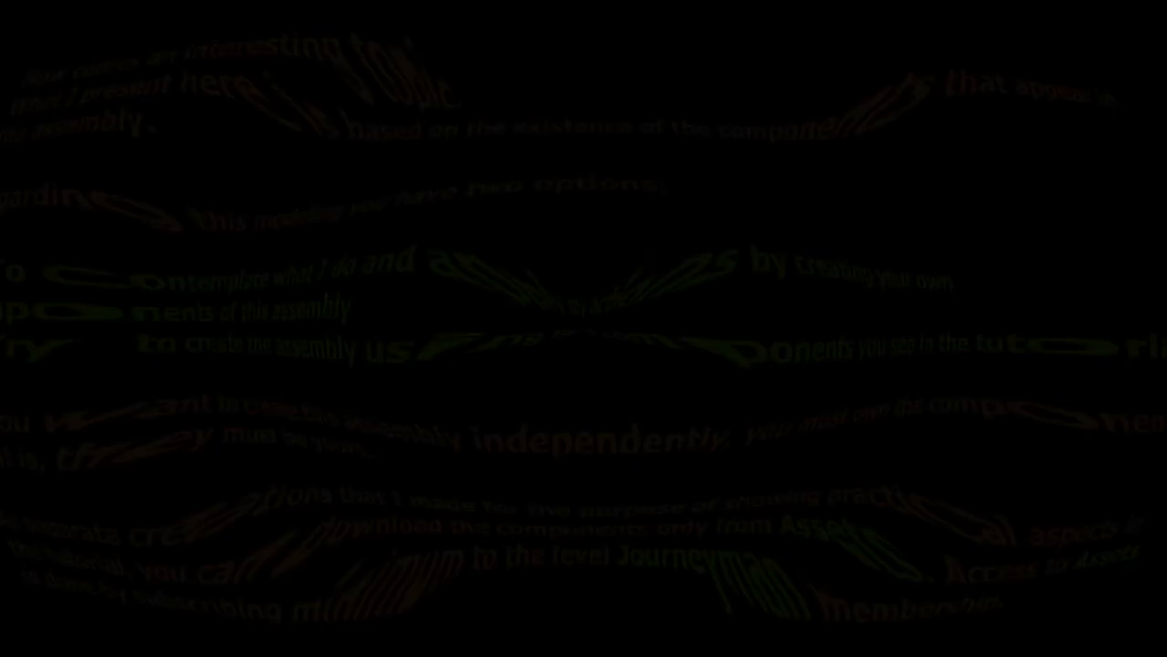